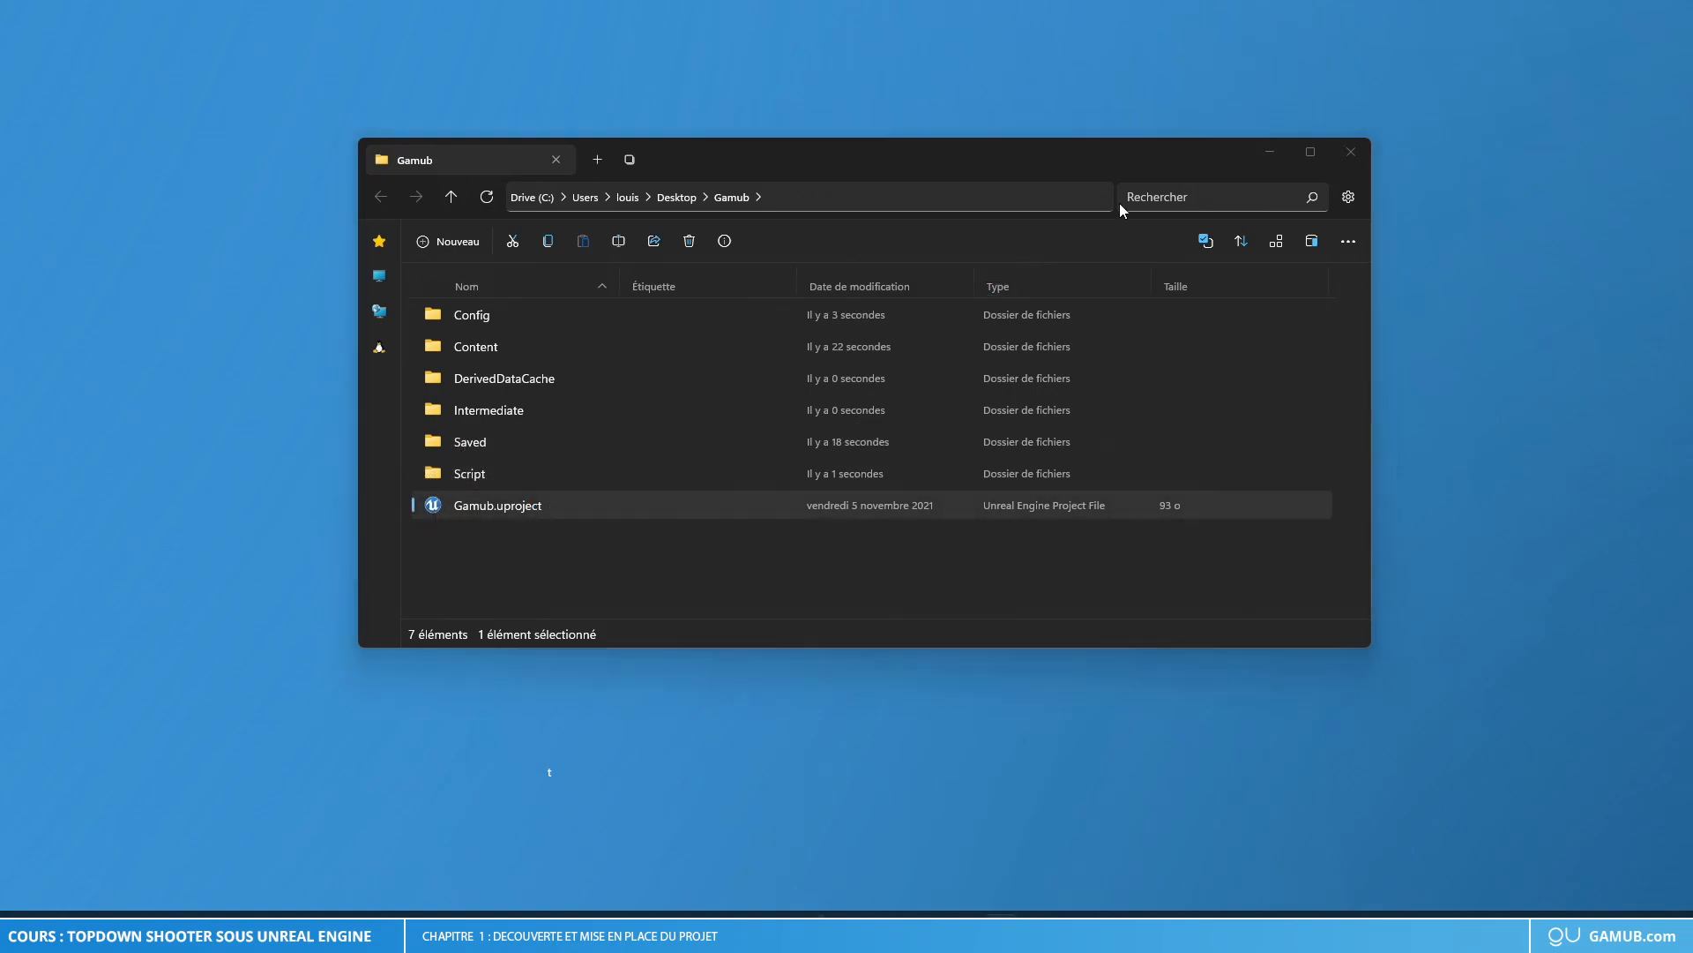
- Switch to Unreal Editor and examine the layout of the Gamub level, including its rooms and one of the doors up close
{"action": "left_click", "coordinate": [1268, 150]}
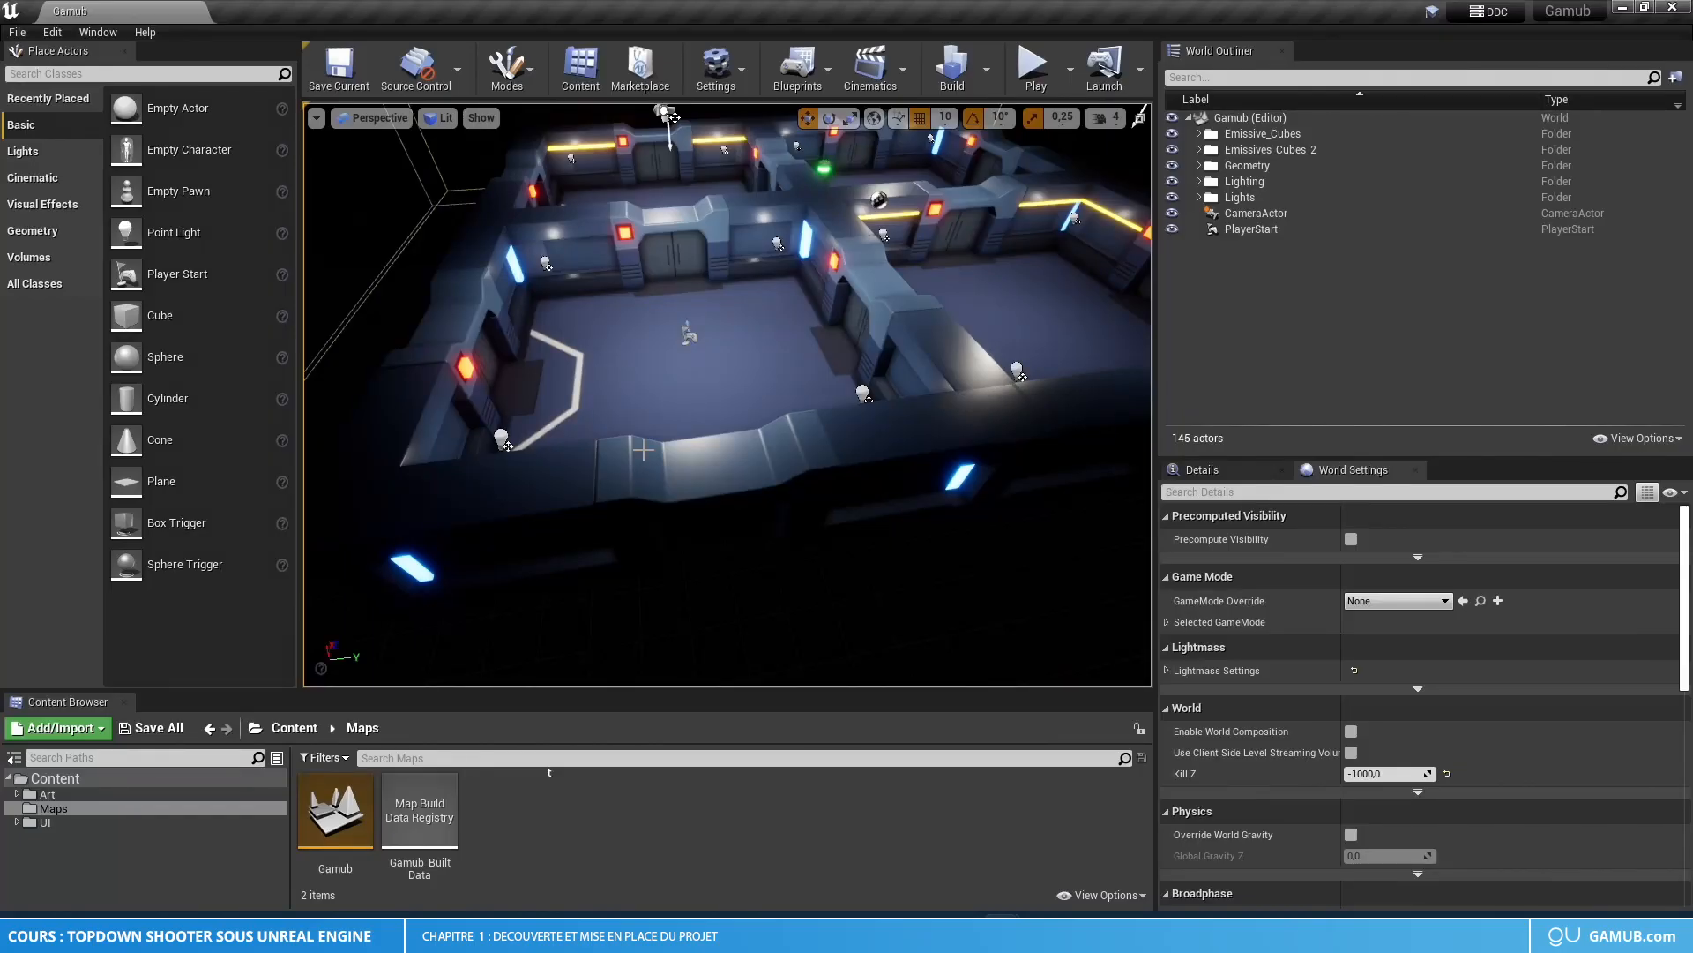
{"action": "mouse_move", "coordinate": [456, 302]}
{"action": "right_mouse_down"}
{"action": "mouse_move", "coordinate": [564, 370]}
{"action": "mouse_move", "coordinate": [441, 291]}
{"action": "right_mouse_up"}
{"action": "right_click_drag", "start_coordinate": [773, 450], "coordinate": [696, 450]}
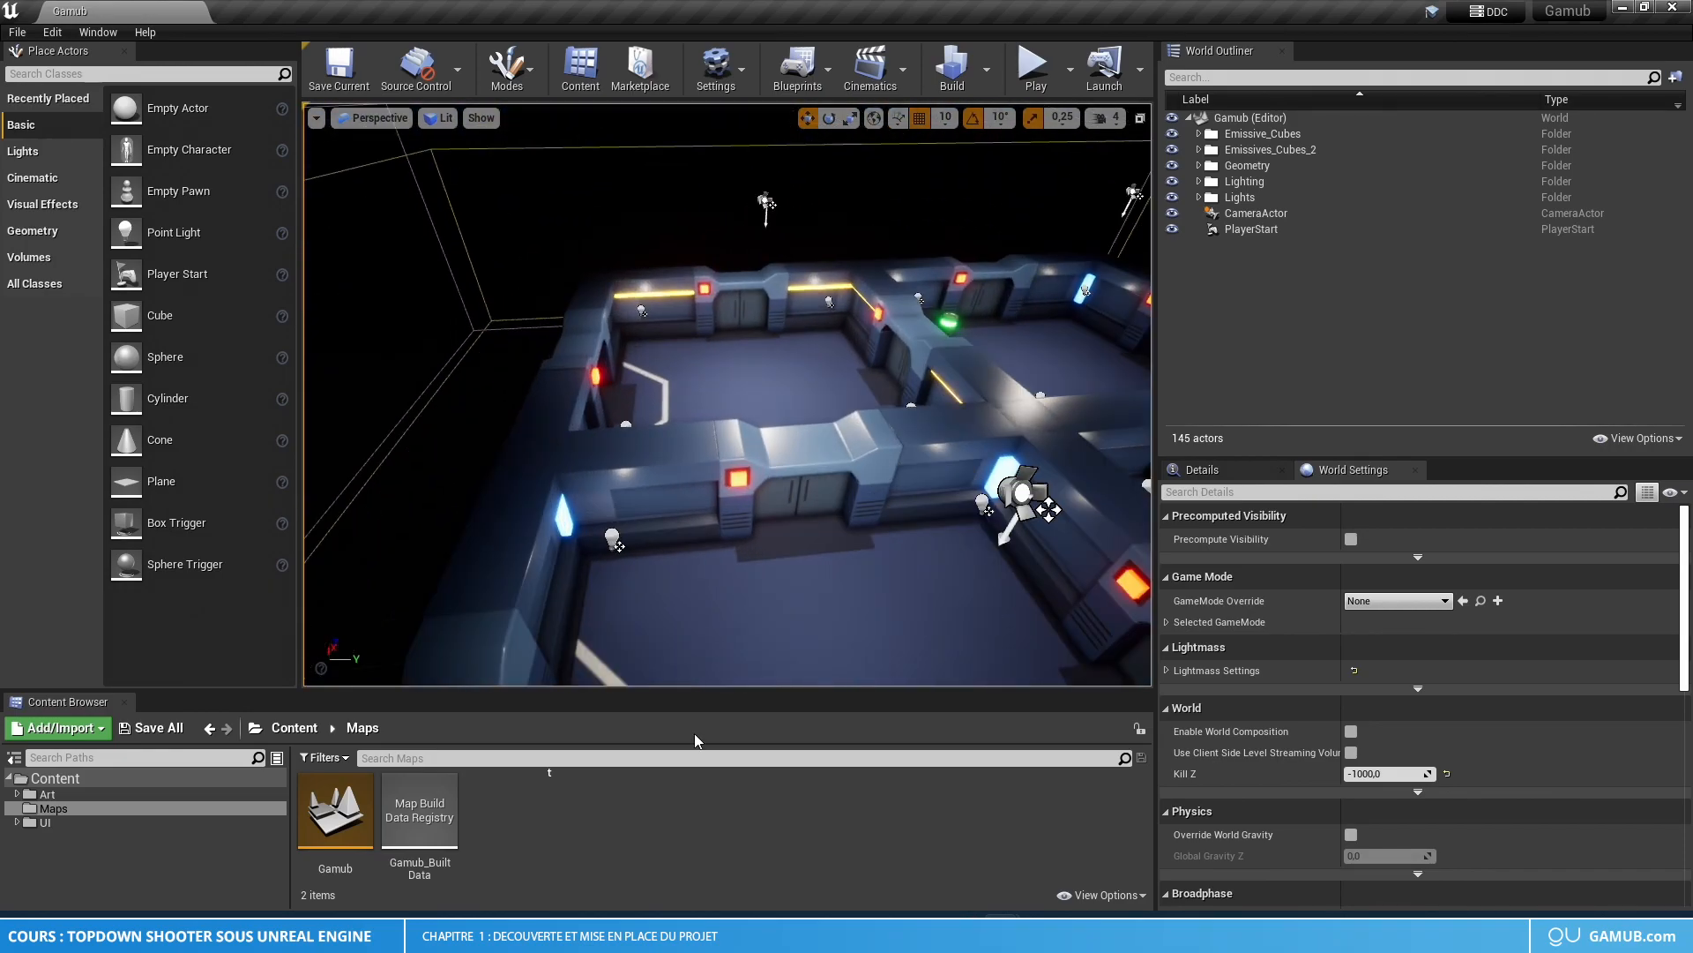
{"action": "right_click_drag", "start_coordinate": [685, 507], "coordinate": [608, 591]}
{"action": "scroll", "coordinate": [803, 395], "scroll_direction": "down", "scroll_amount": 8}
{"action": "right_click_drag", "start_coordinate": [802, 395], "coordinate": [638, 427]}
{"action": "scroll", "coordinate": [739, 423], "scroll_direction": "up", "scroll_amount": 4}
{"action": "scroll", "coordinate": [739, 423], "scroll_direction": "up", "scroll_amount": 5}
{"action": "left_click", "coordinate": [642, 371]}
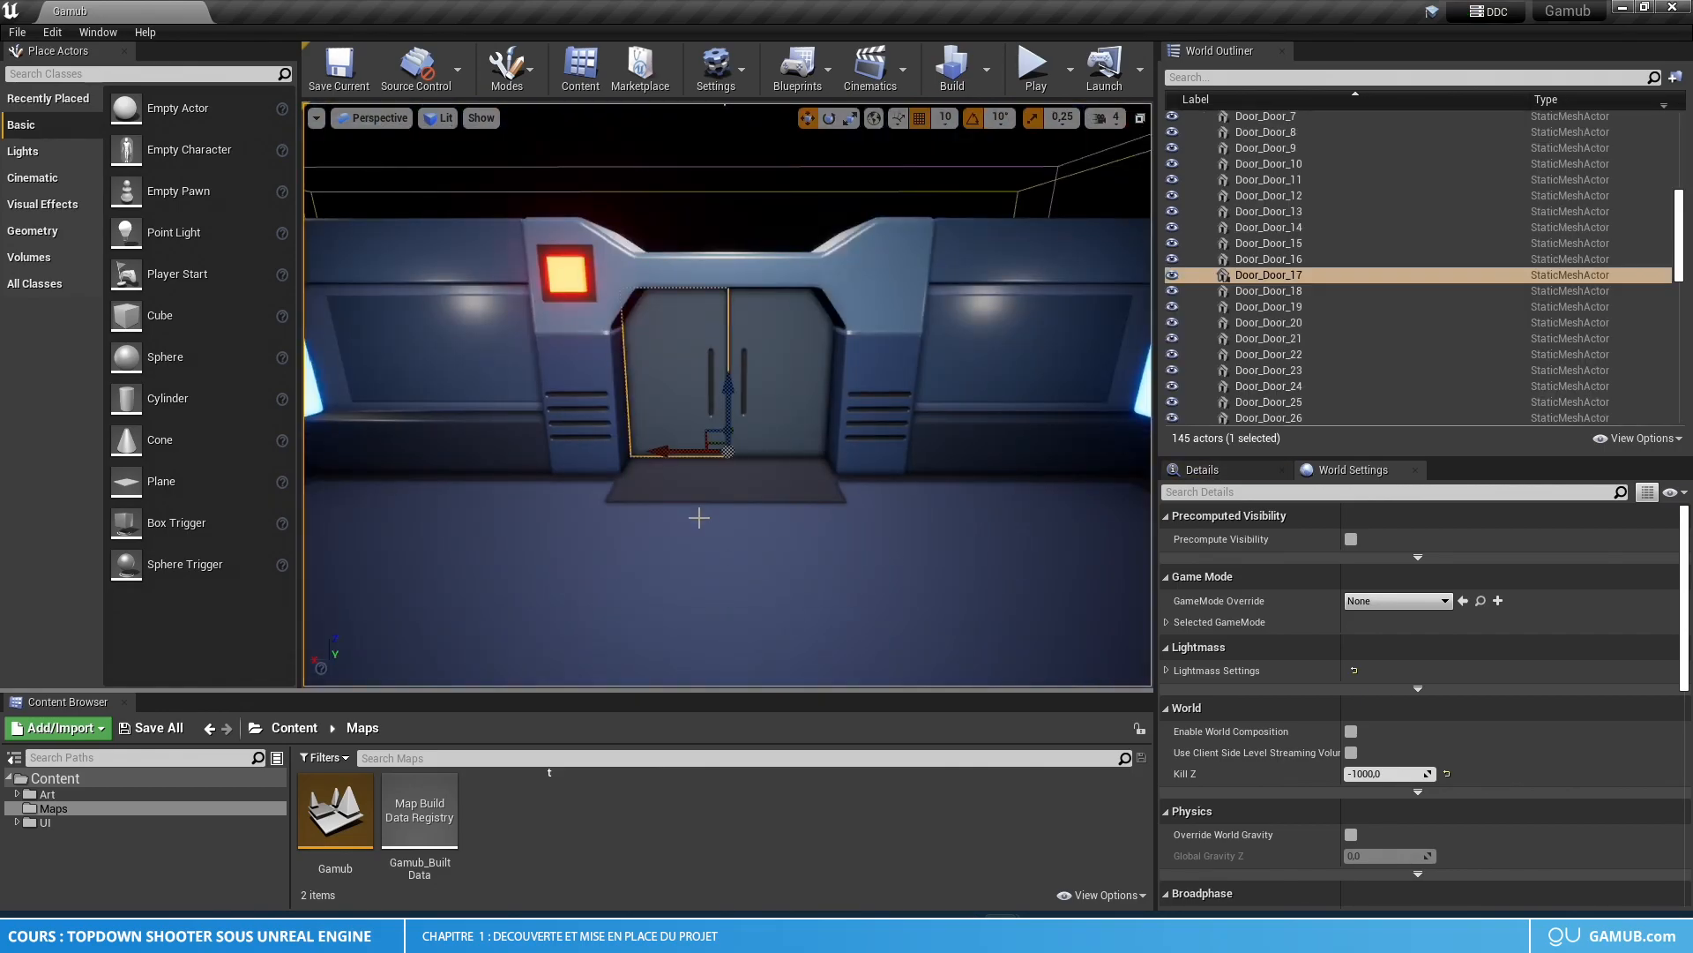
{"action": "scroll", "coordinate": [696, 518], "scroll_direction": "down", "scroll_amount": 8}
{"action": "right_click_drag", "start_coordinate": [817, 442], "coordinate": [741, 472]}
{"action": "scroll", "coordinate": [817, 442], "scroll_direction": "down", "scroll_amount": 10}
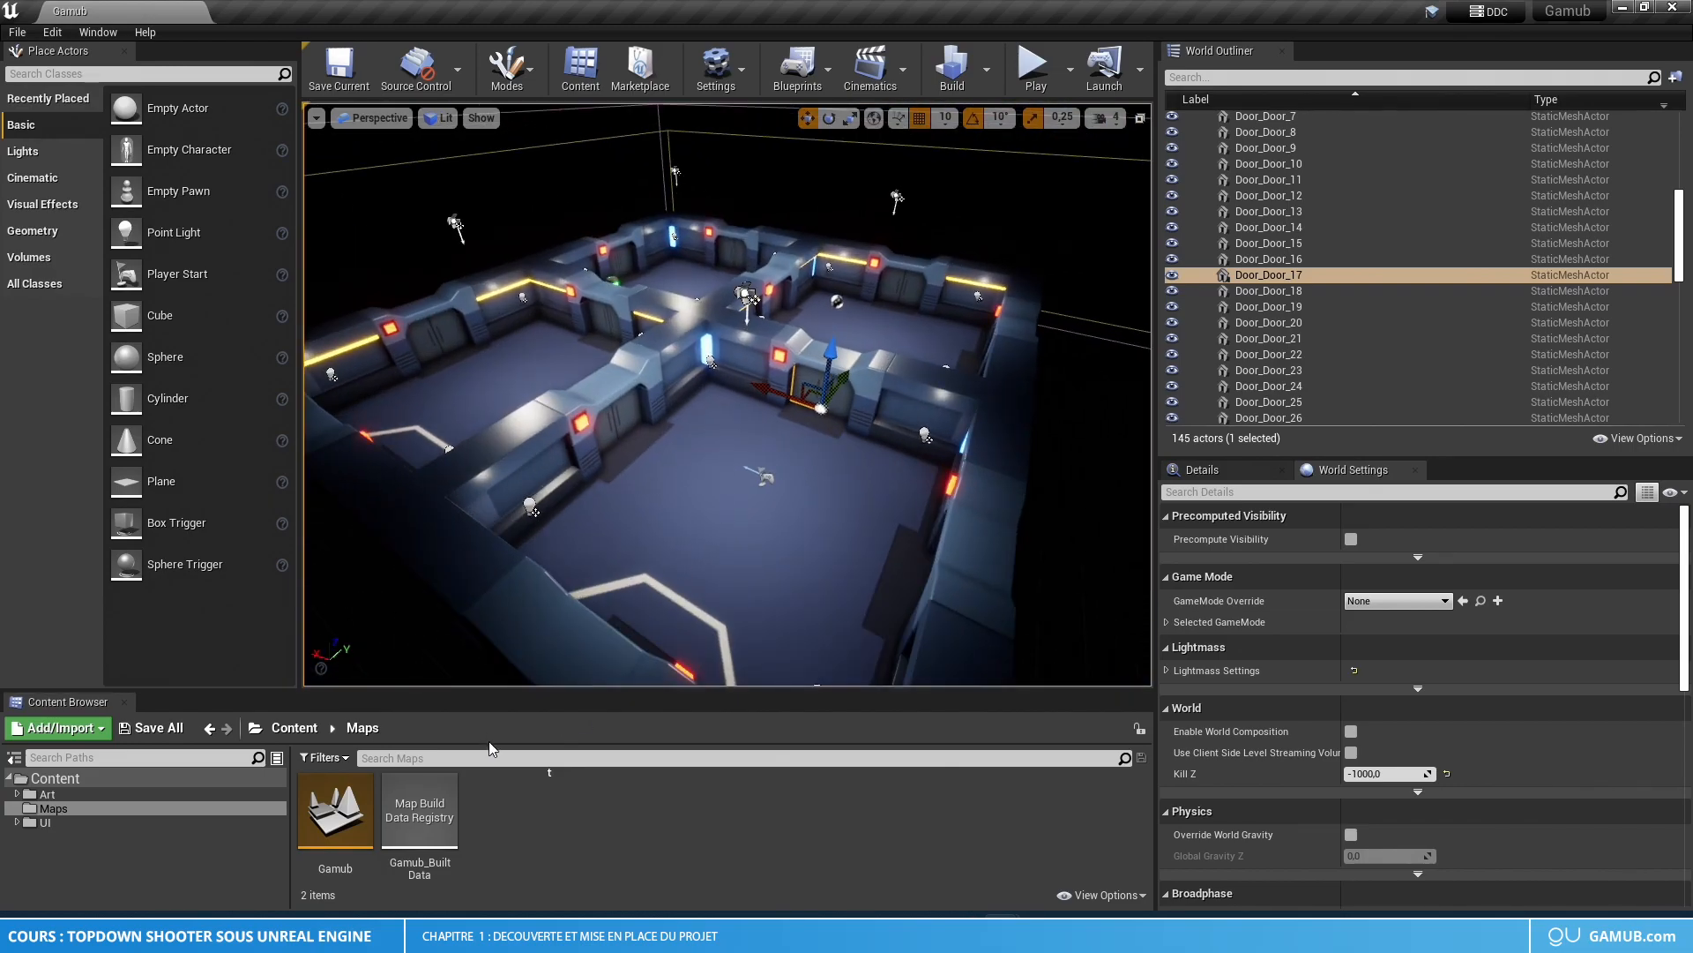
- Create a new level from the Default template and select its floor
{"action": "left_click", "coordinate": [16, 32]}
{"action": "left_click", "coordinate": [49, 65]}
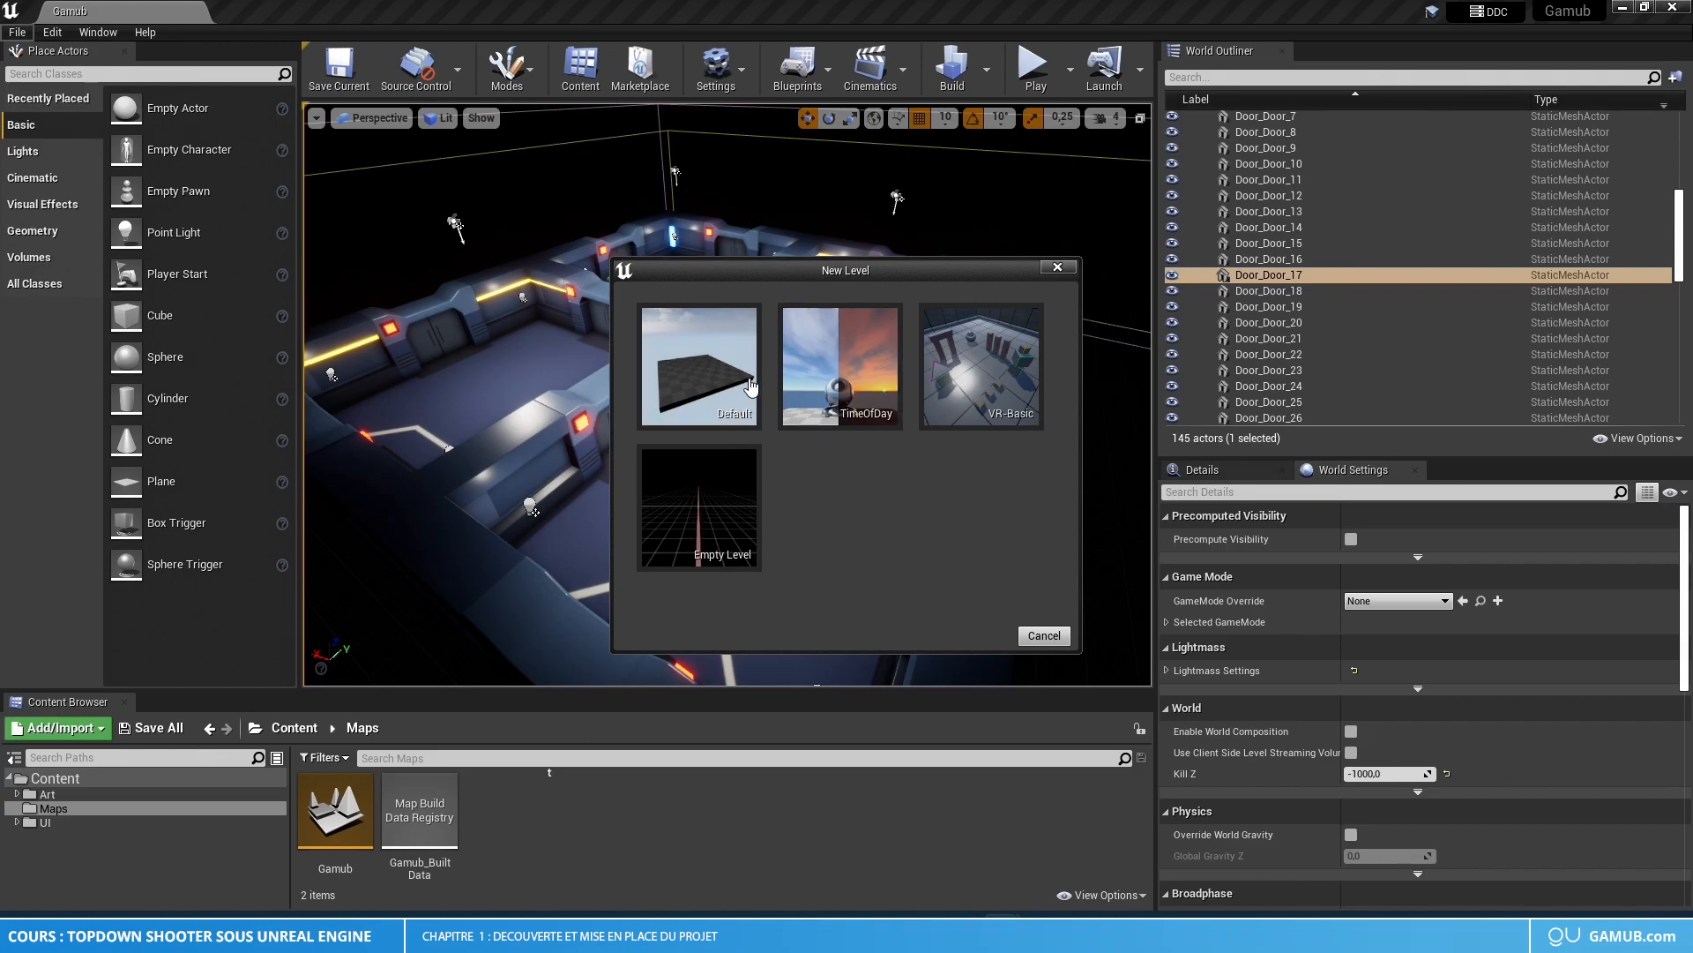
{"action": "left_click", "coordinate": [701, 377]}
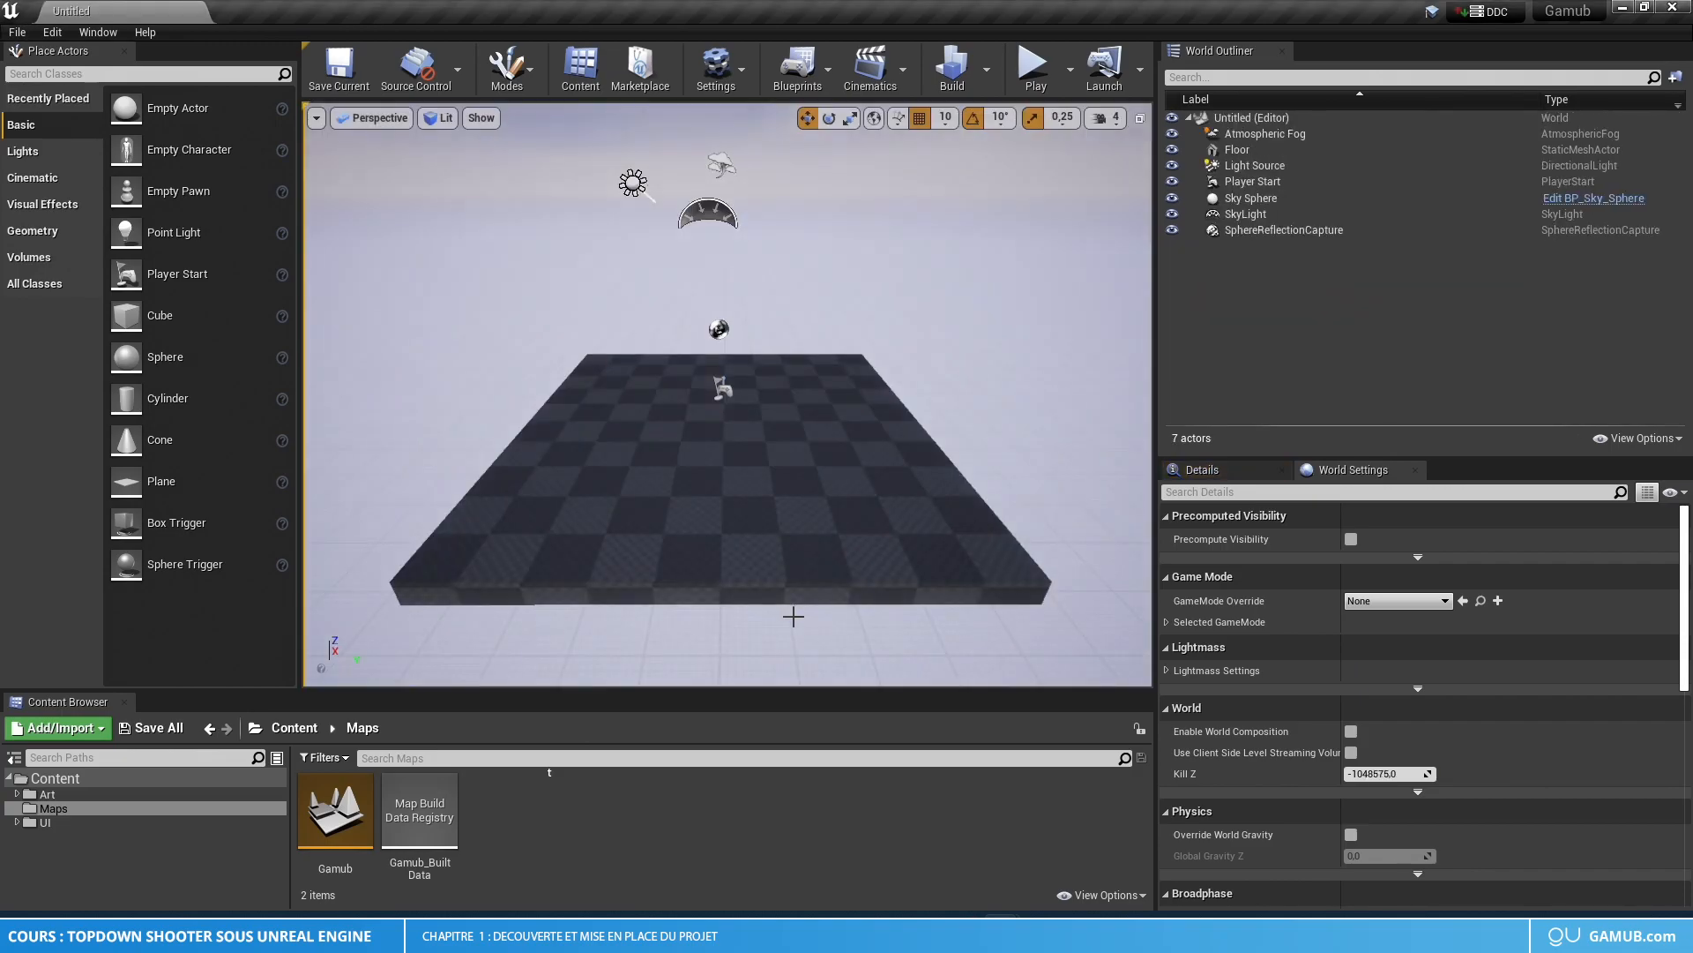
{"action": "left_click", "coordinate": [754, 585]}
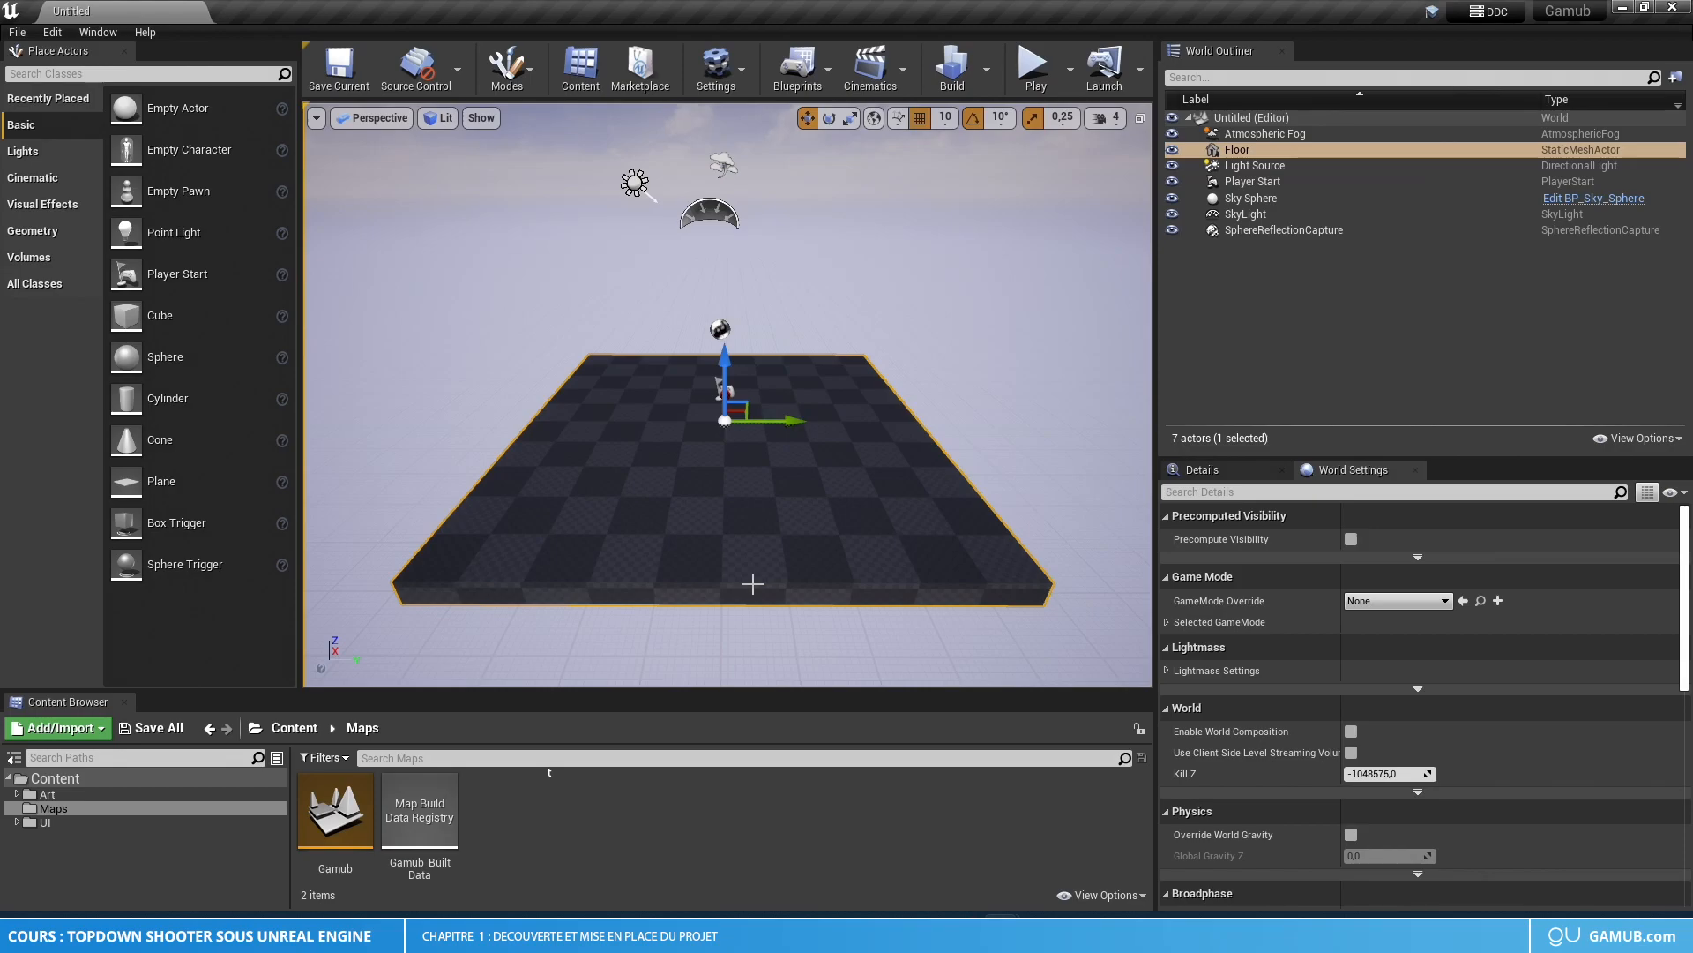
- Save the new level as TestMap in the Maps folder and select its asset in the Content Browser
{"action": "key", "text": "ctrl+s"}
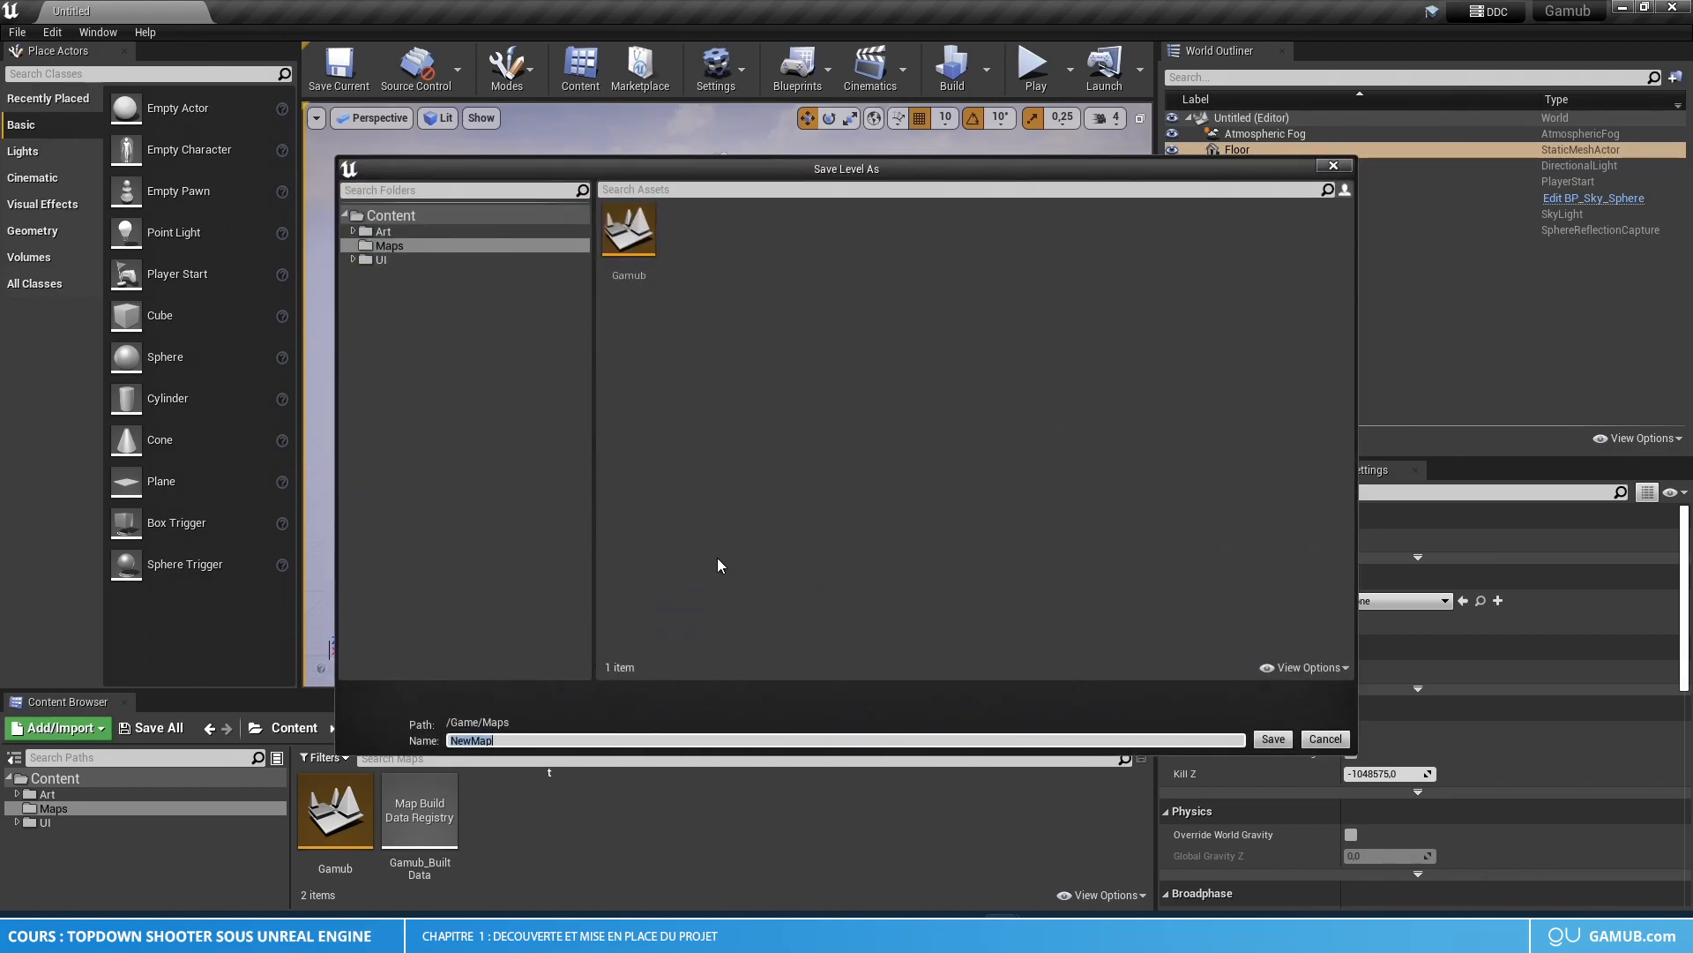
{"action": "type", "text": "Ga"}
{"action": "key", "text": "BackSpace"}
{"action": "key", "text": "BackSpace"}
{"action": "type", "text": "TestMap"}
{"action": "left_click", "coordinate": [389, 245]}
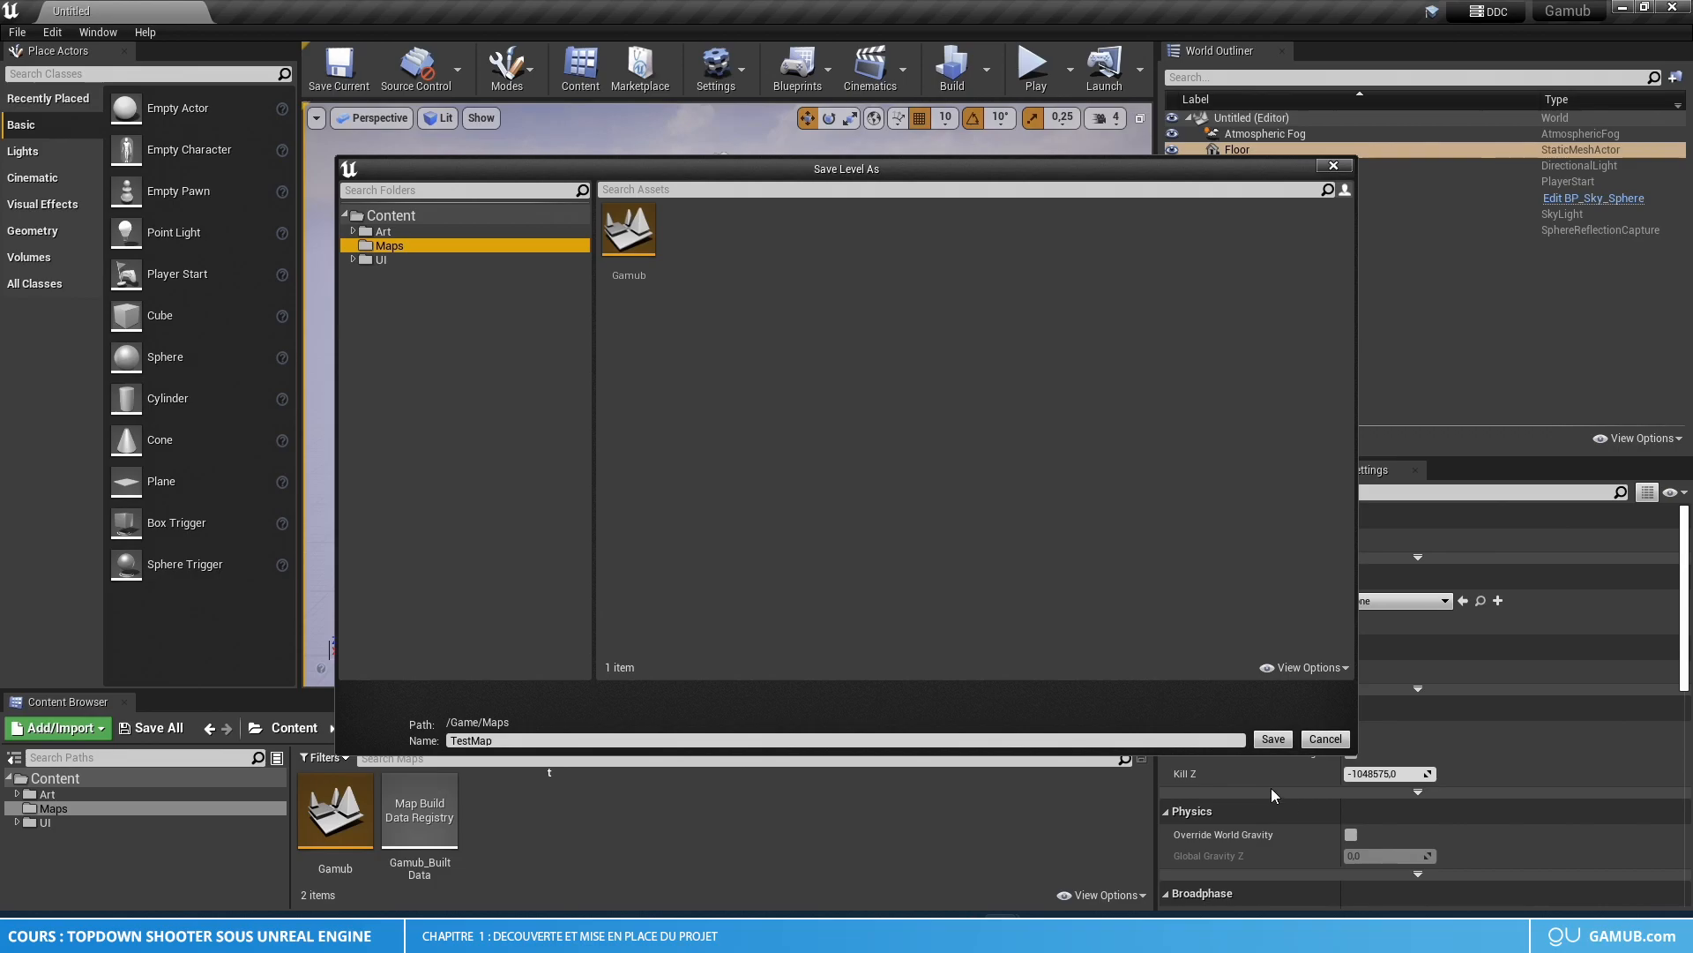
{"action": "left_click", "coordinate": [1272, 738]}
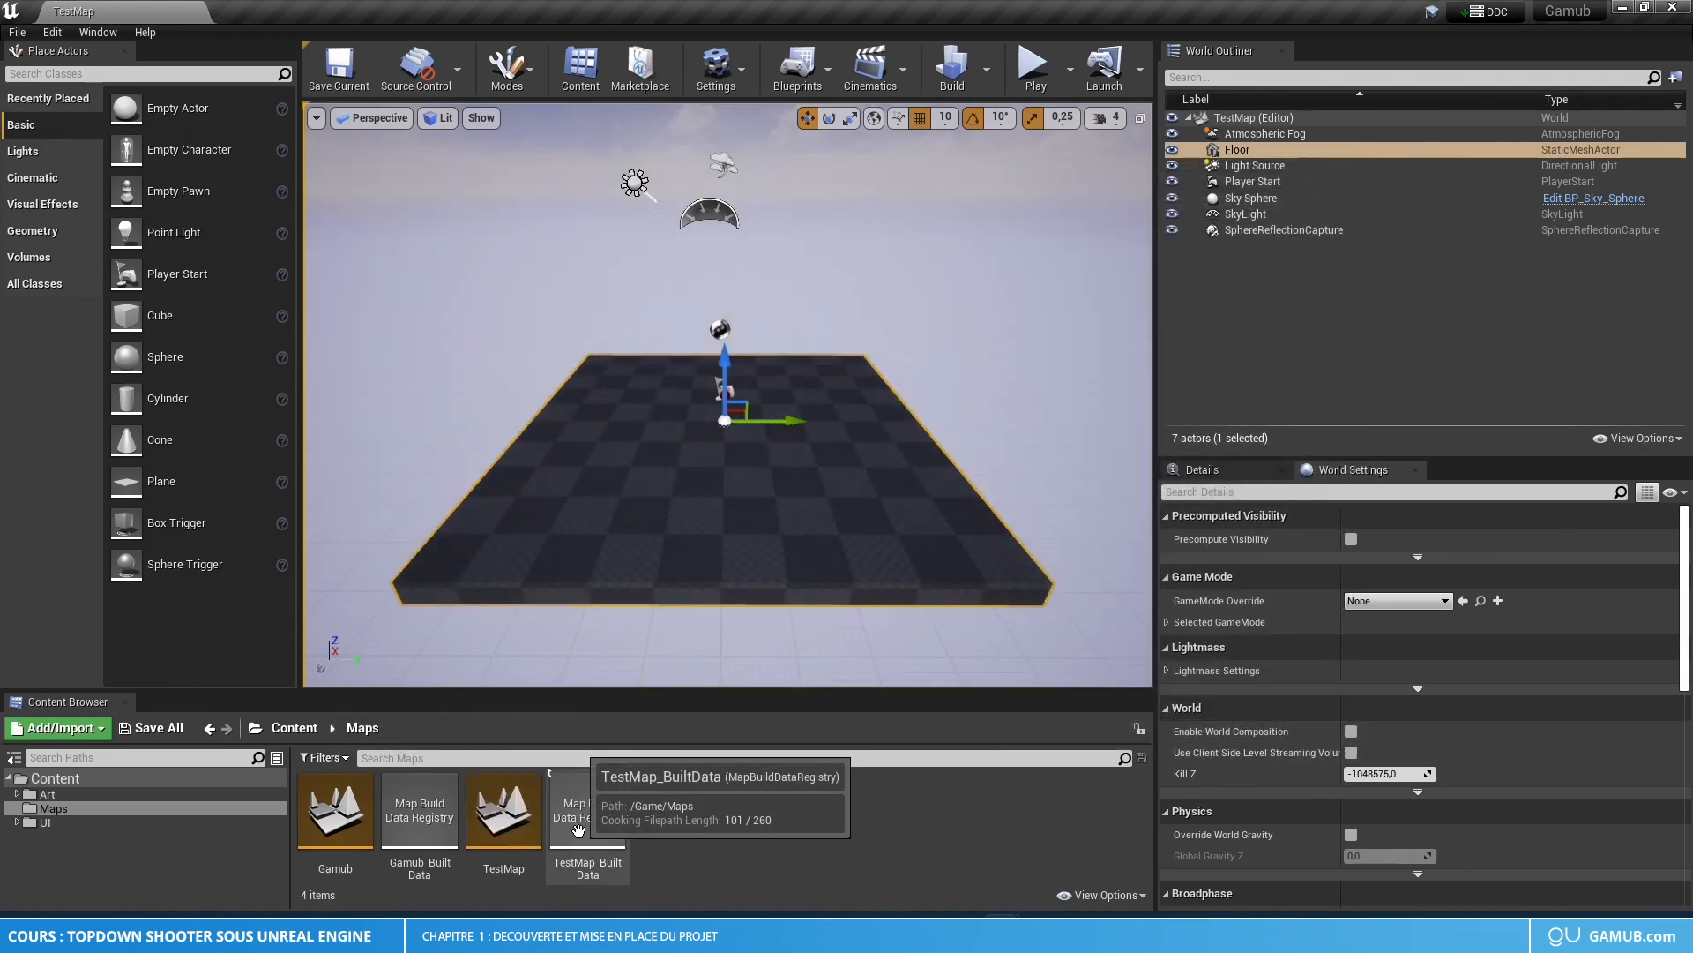
{"action": "left_click", "coordinate": [502, 812]}
{"action": "right_click_drag", "start_coordinate": [662, 469], "coordinate": [425, 644]}
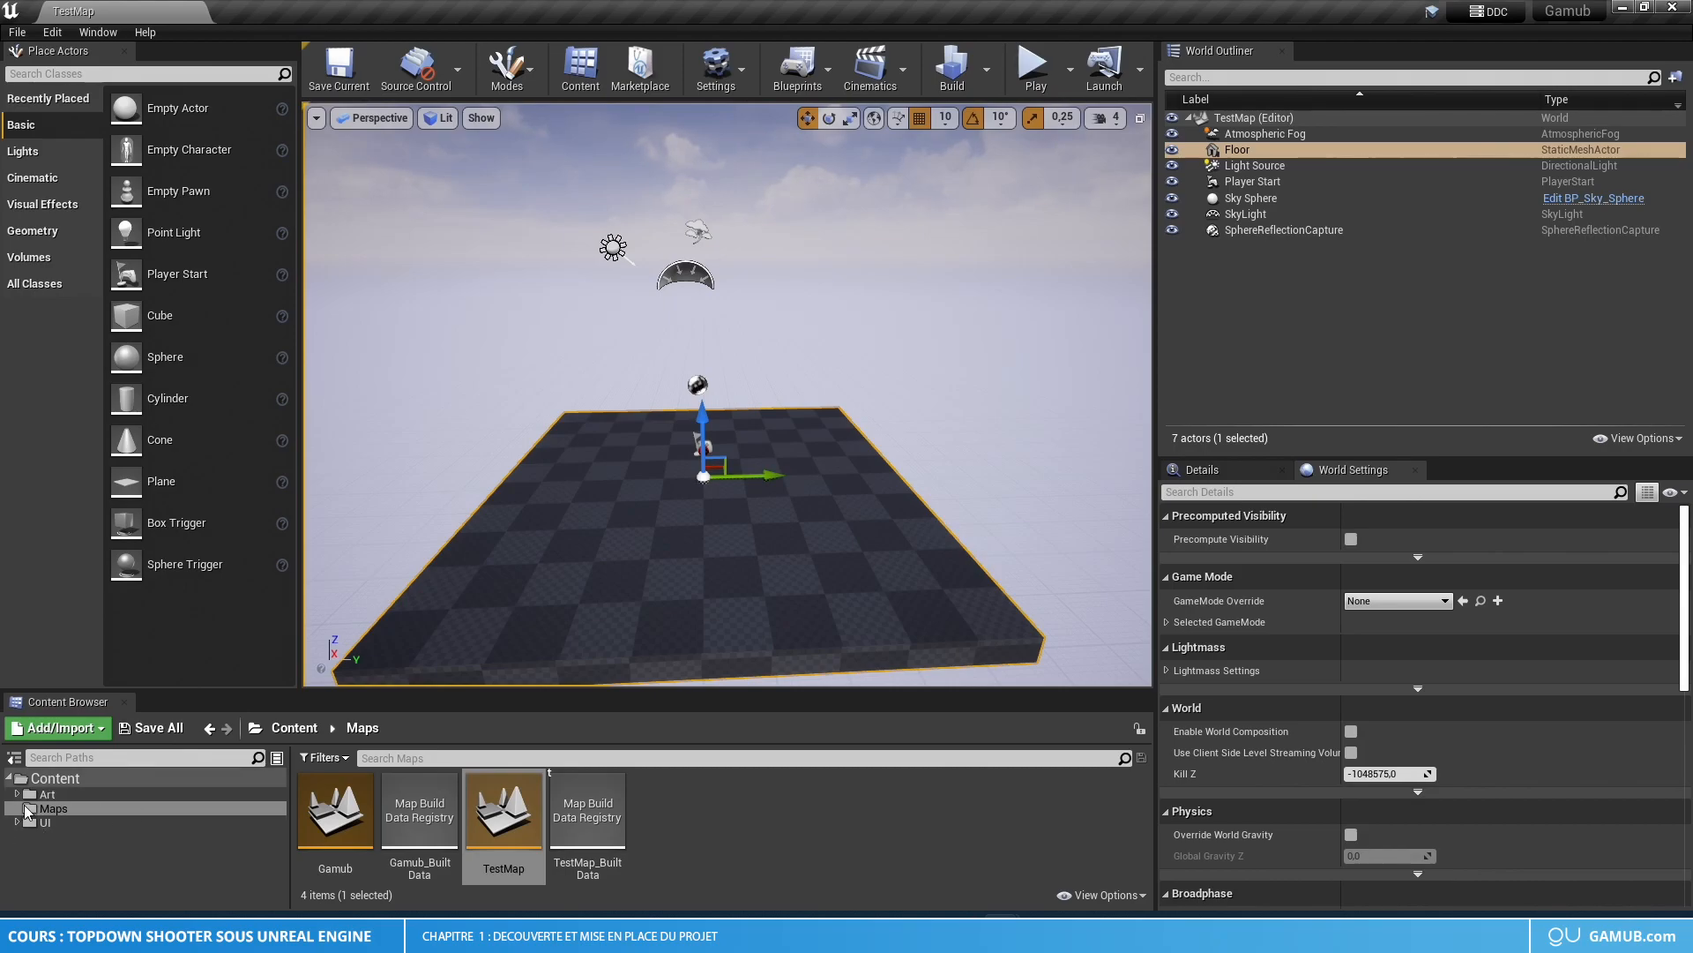
- Expand the Art folder and look through its Actors, Characters and Enviro subfolders, ending on Characters
{"action": "left_click", "coordinate": [56, 796]}
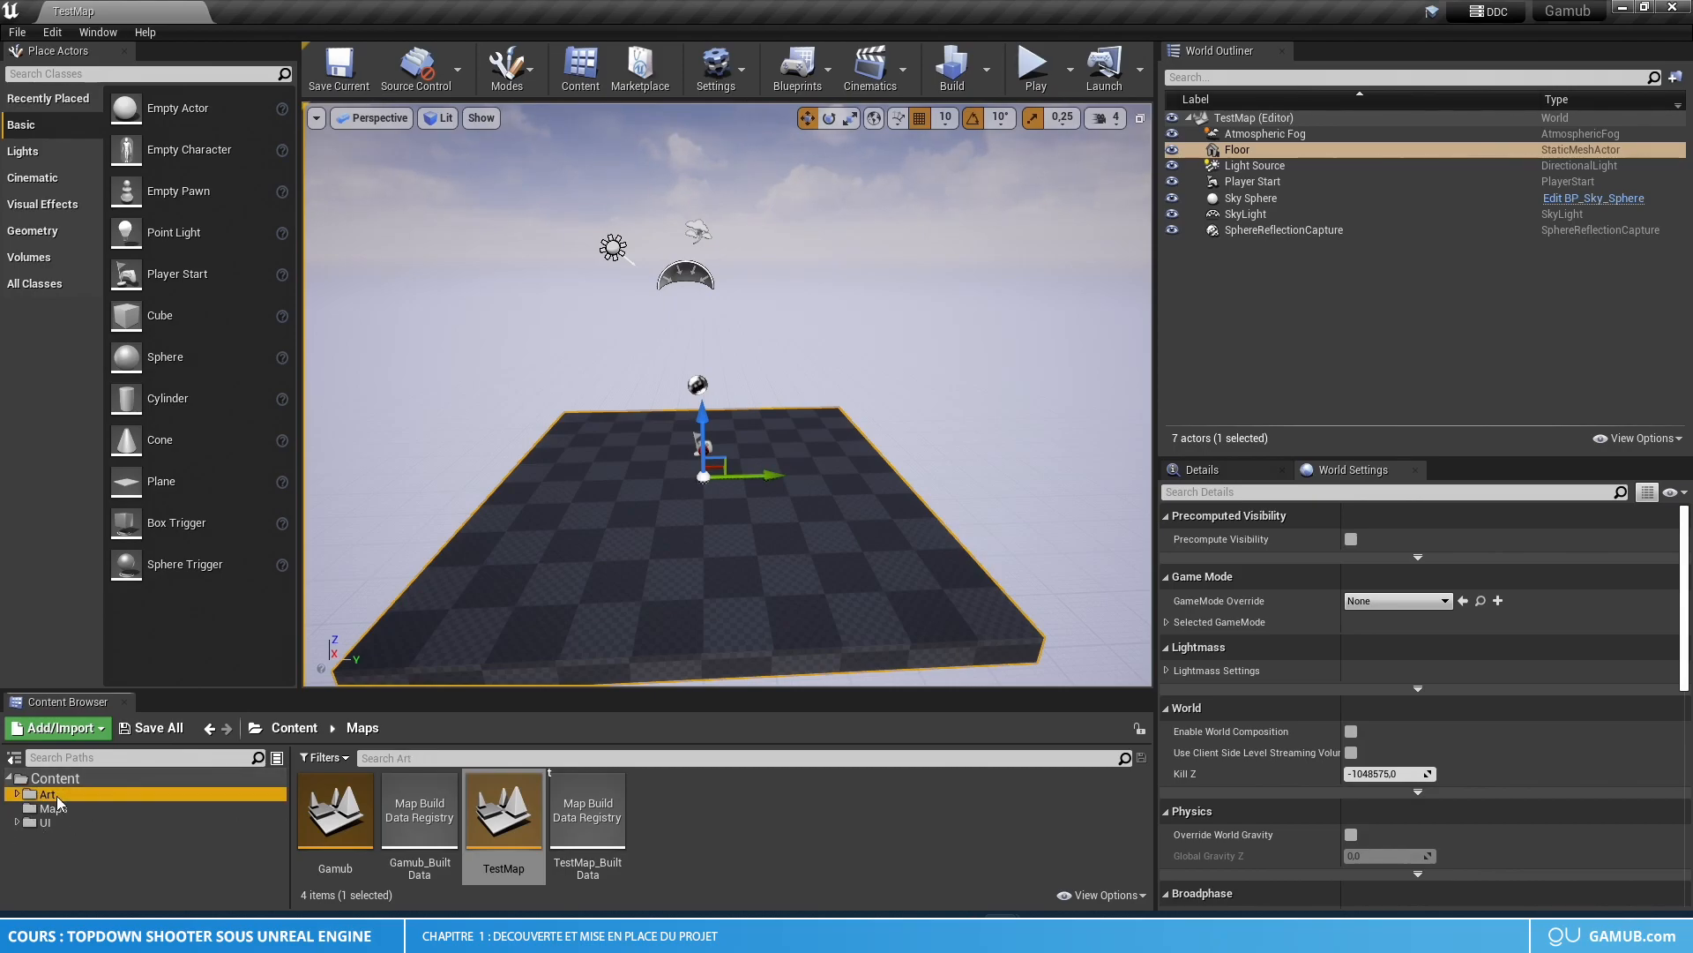
{"action": "double_click", "coordinate": [57, 795]}
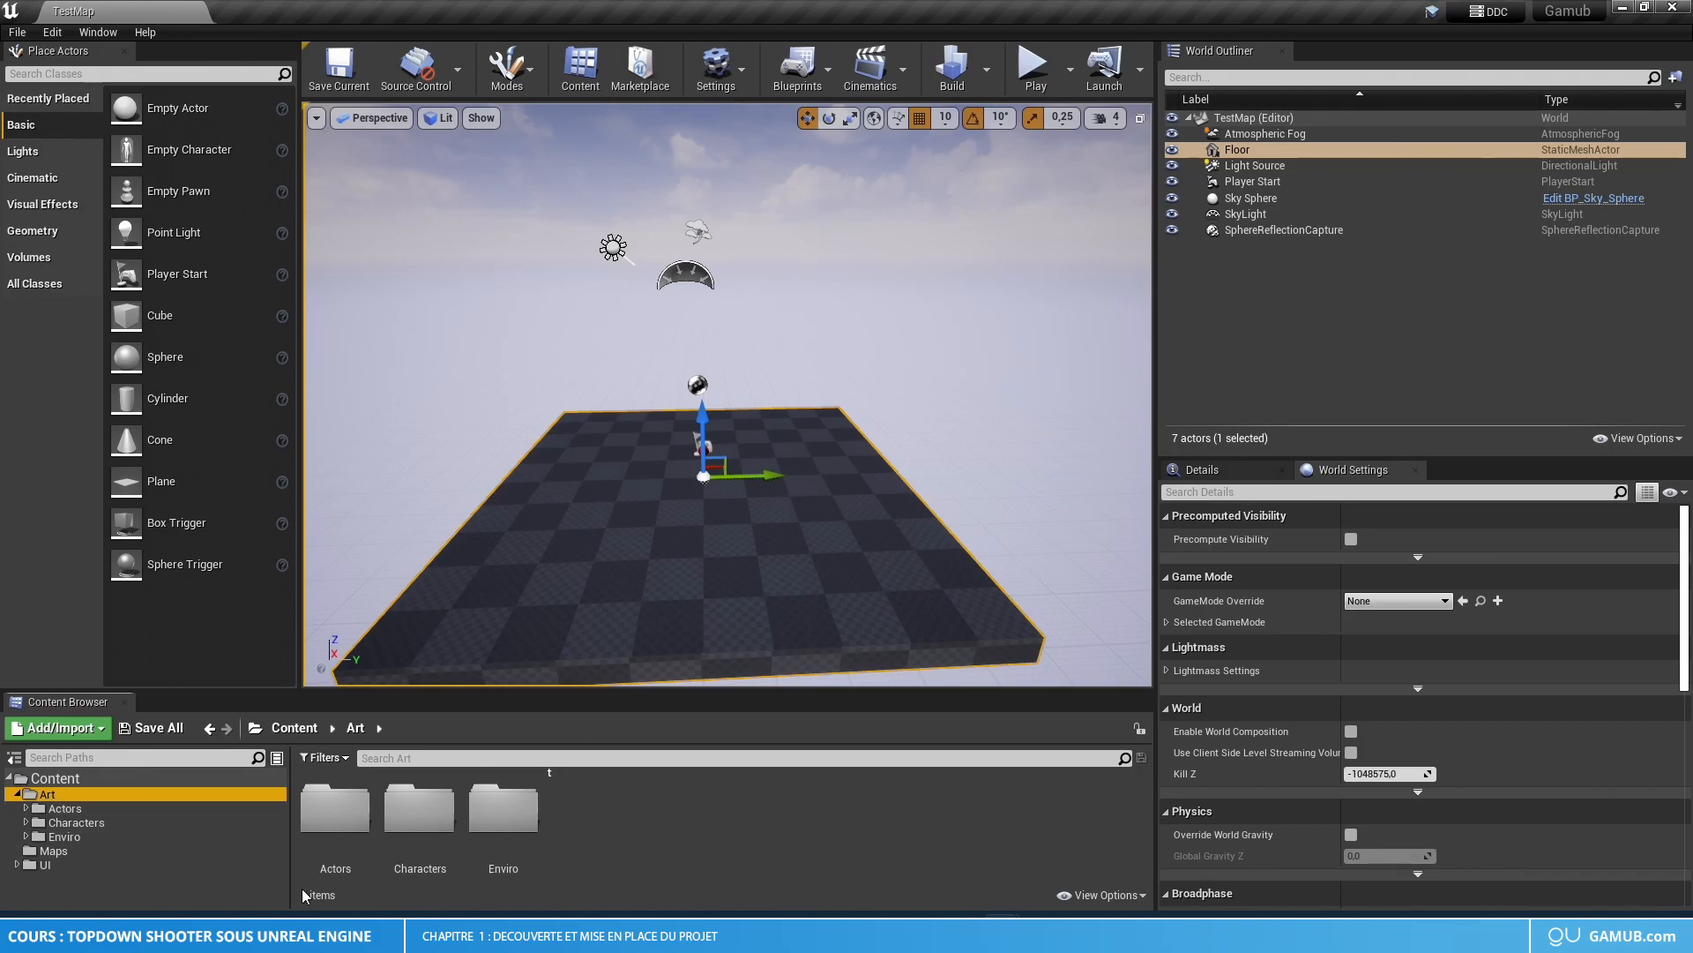
{"action": "left_click", "coordinate": [114, 808]}
{"action": "left_click", "coordinate": [108, 822]}
{"action": "left_click", "coordinate": [99, 834]}
{"action": "left_click", "coordinate": [104, 821]}
{"action": "left_click", "coordinate": [106, 808]}
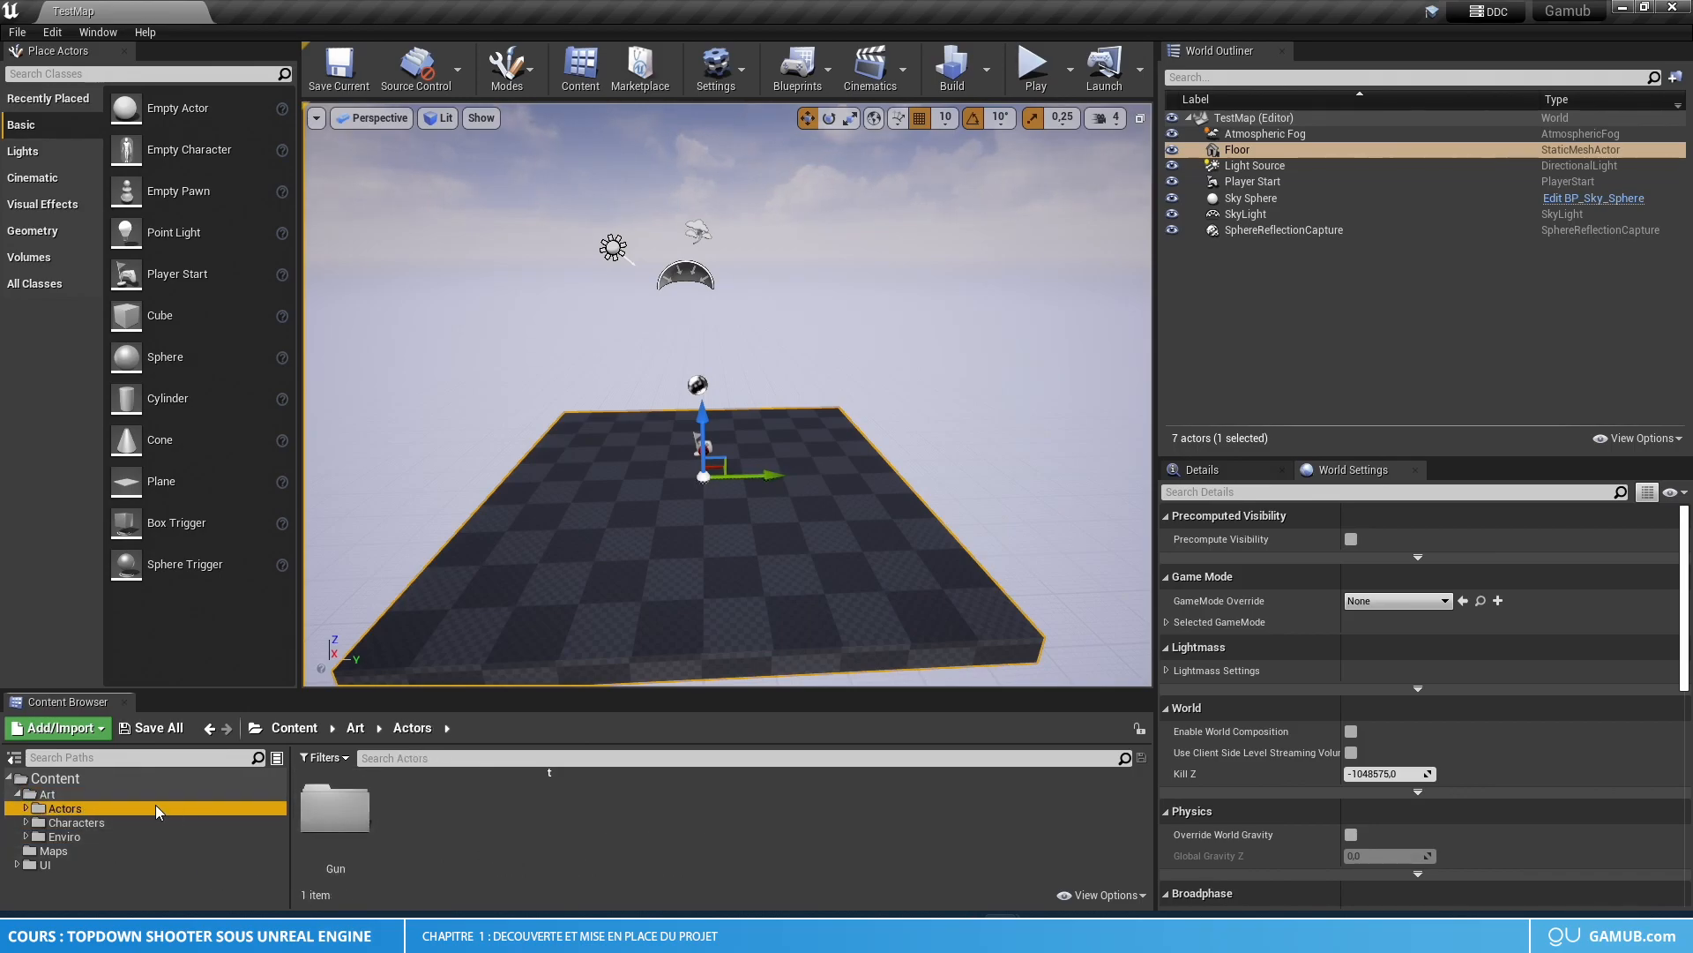
{"action": "left_click", "coordinate": [120, 796]}
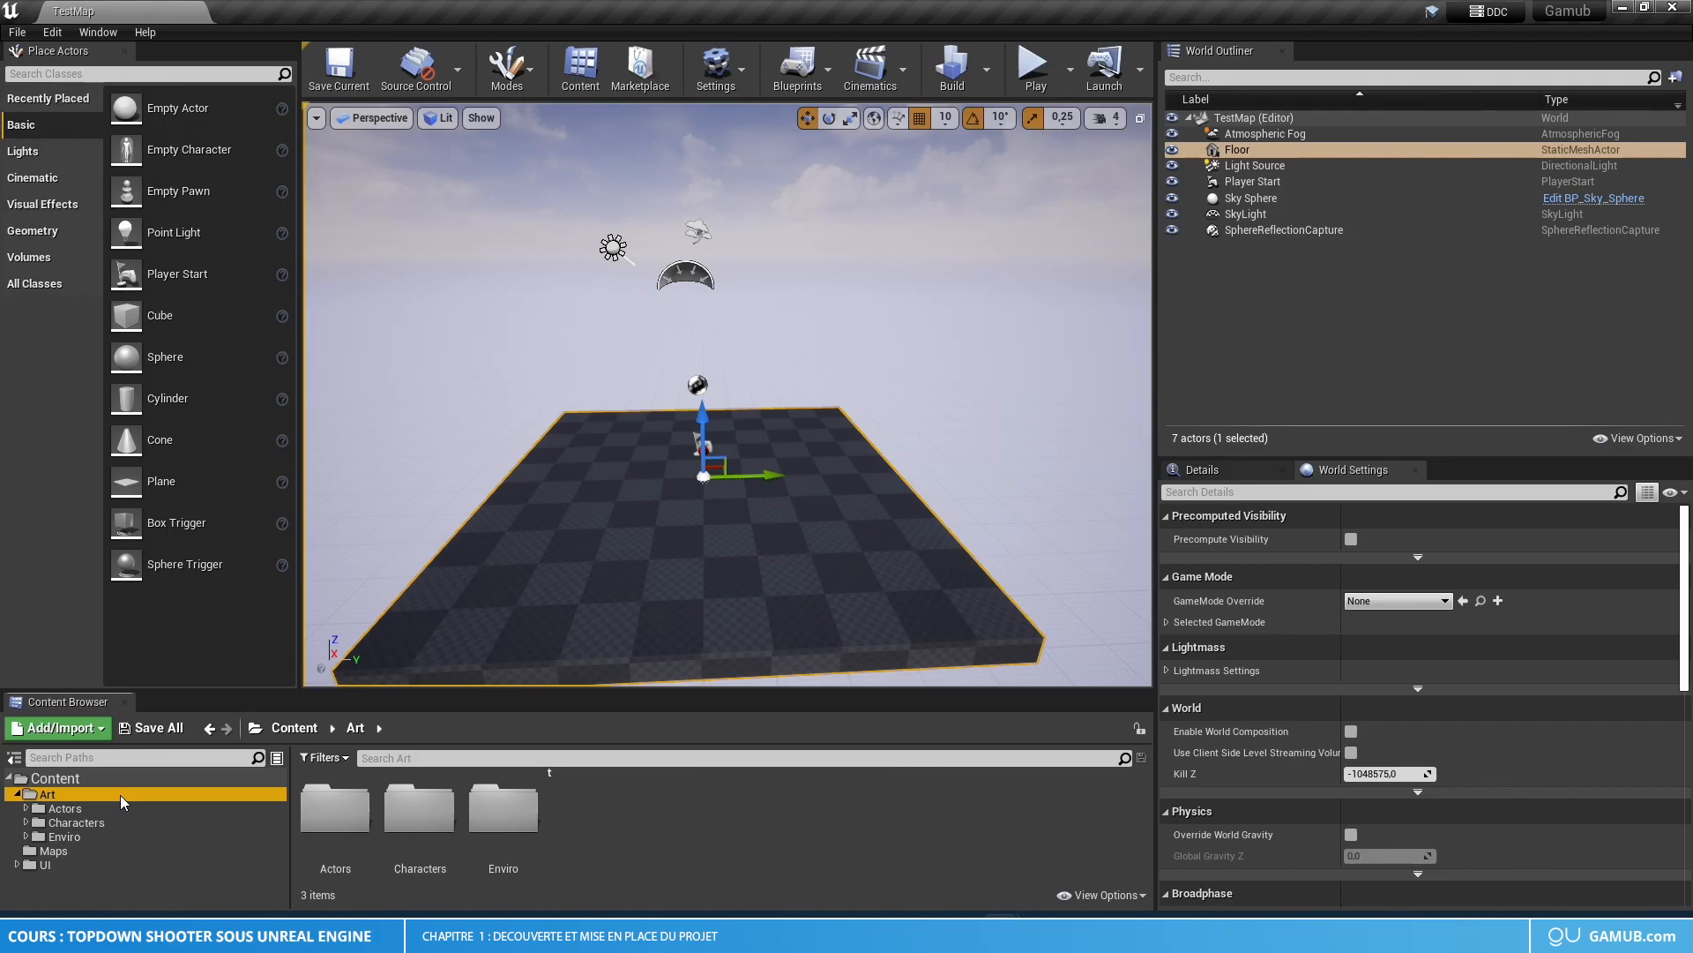
{"action": "left_click", "coordinate": [65, 808]}
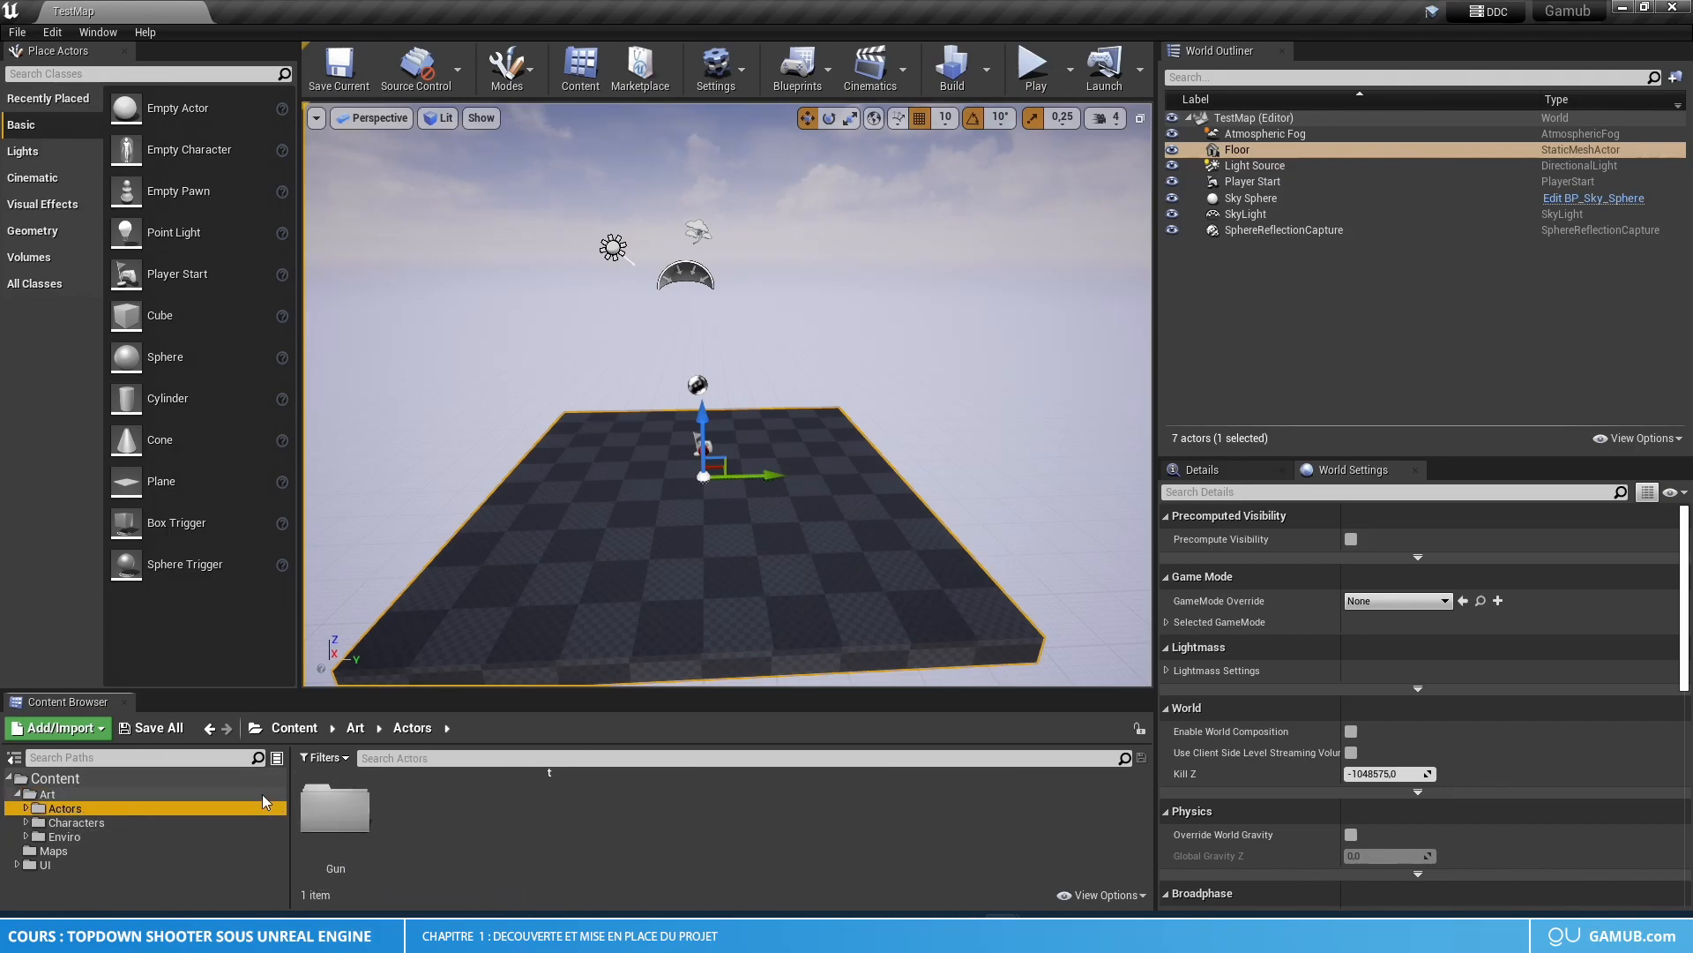
{"action": "left_click", "coordinate": [76, 822]}
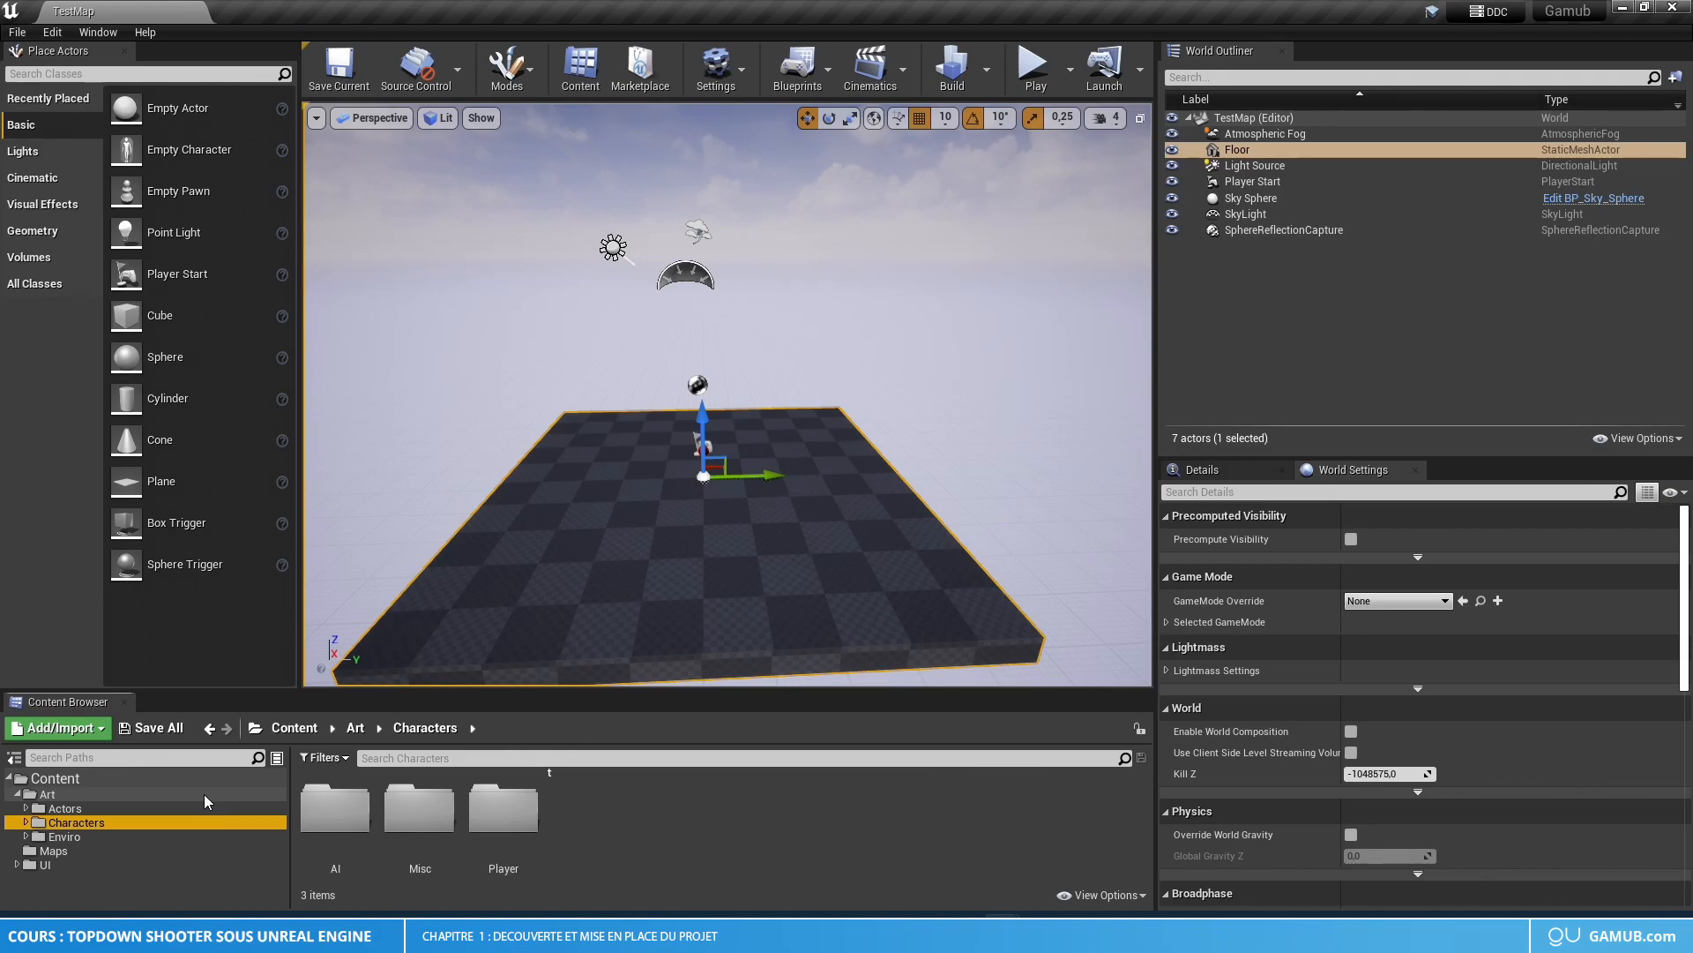
- Open the Animations folder under Characters/Misc and look at the Idle, Player_Shoot, Reload and Run animations
{"action": "double_click", "coordinate": [418, 817]}
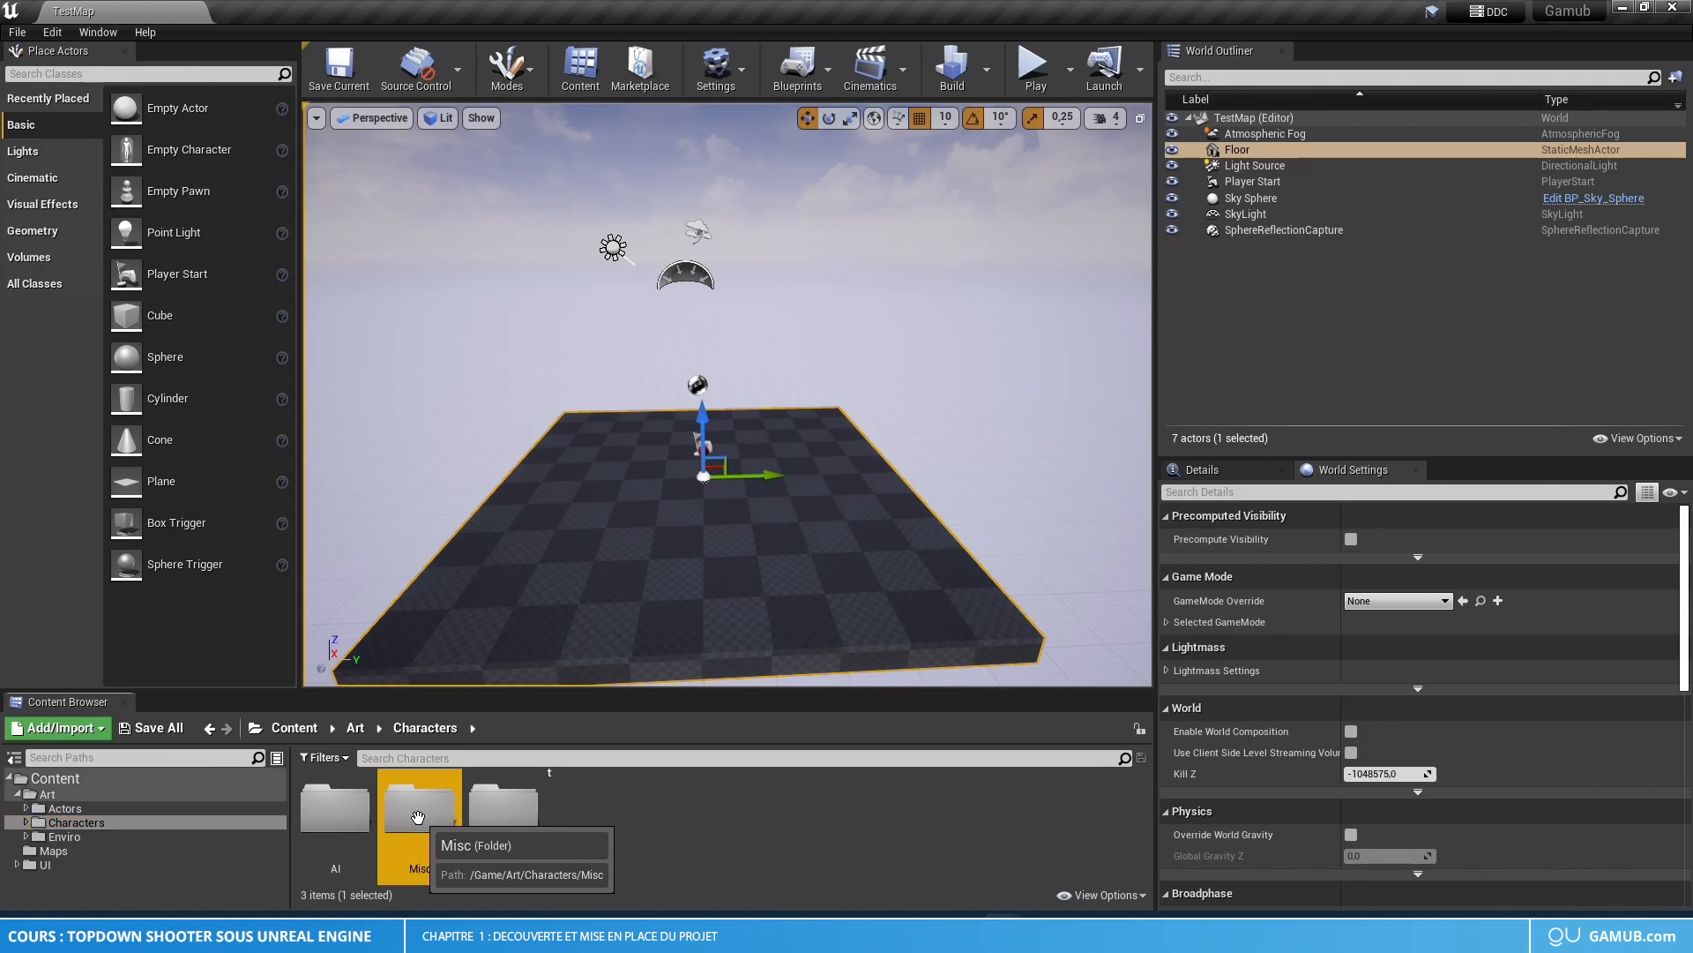
{"action": "double_click", "coordinate": [323, 829]}
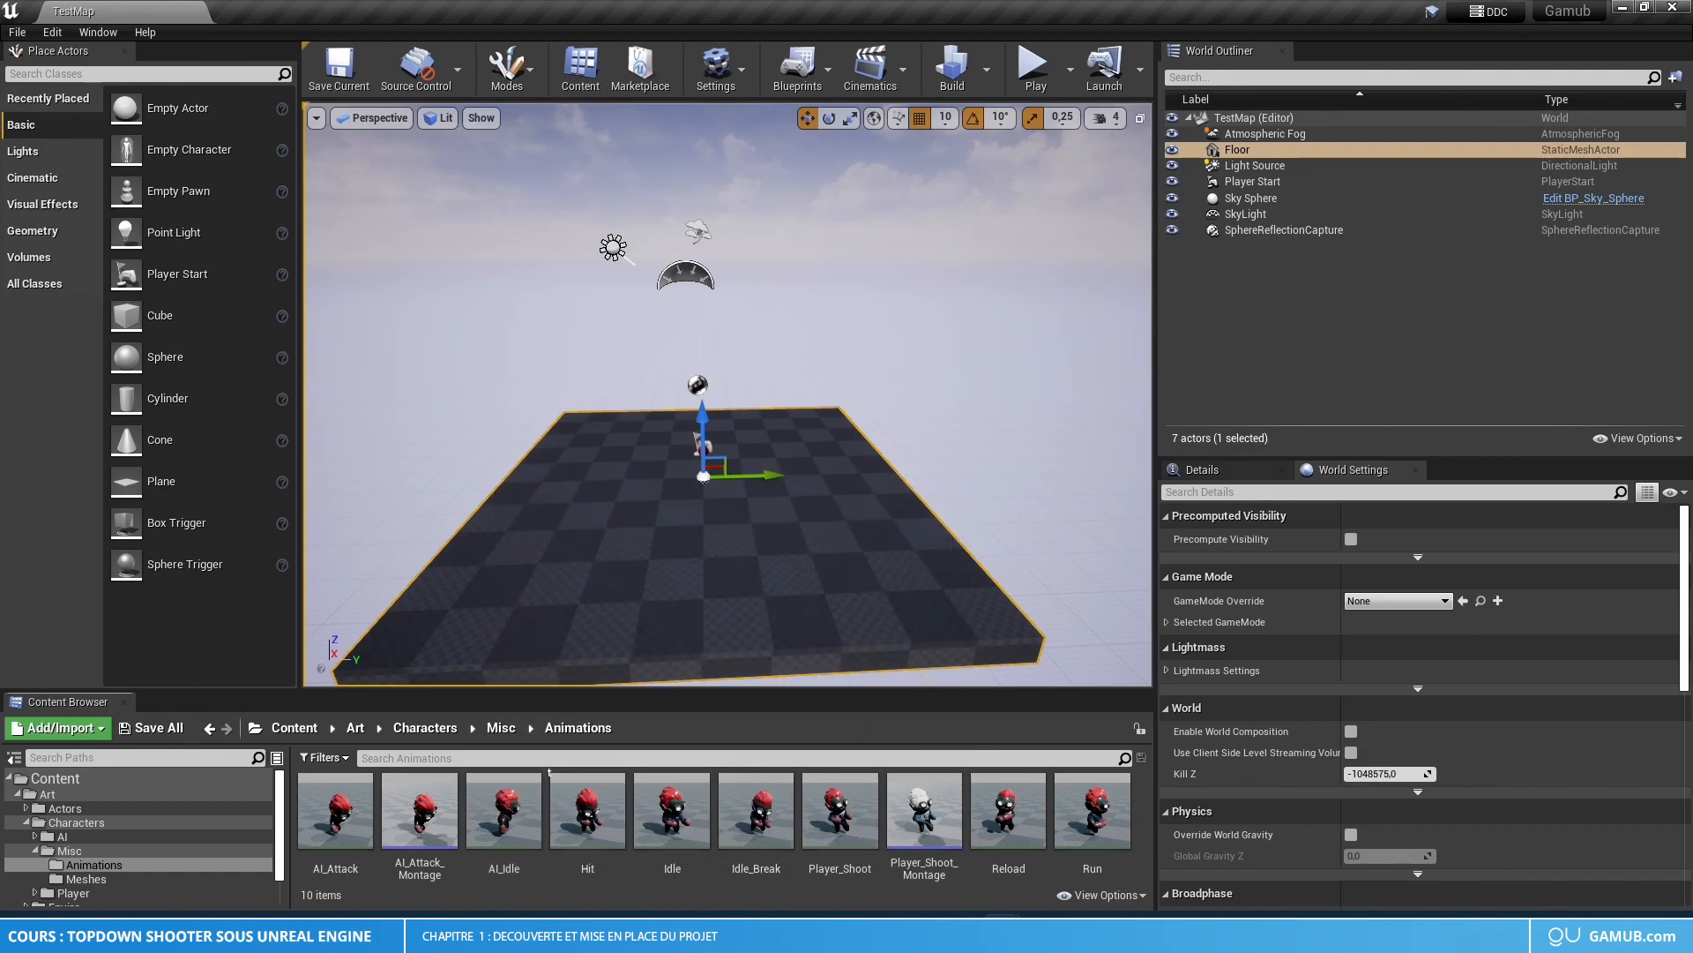
{"action": "left_click", "coordinate": [670, 849]}
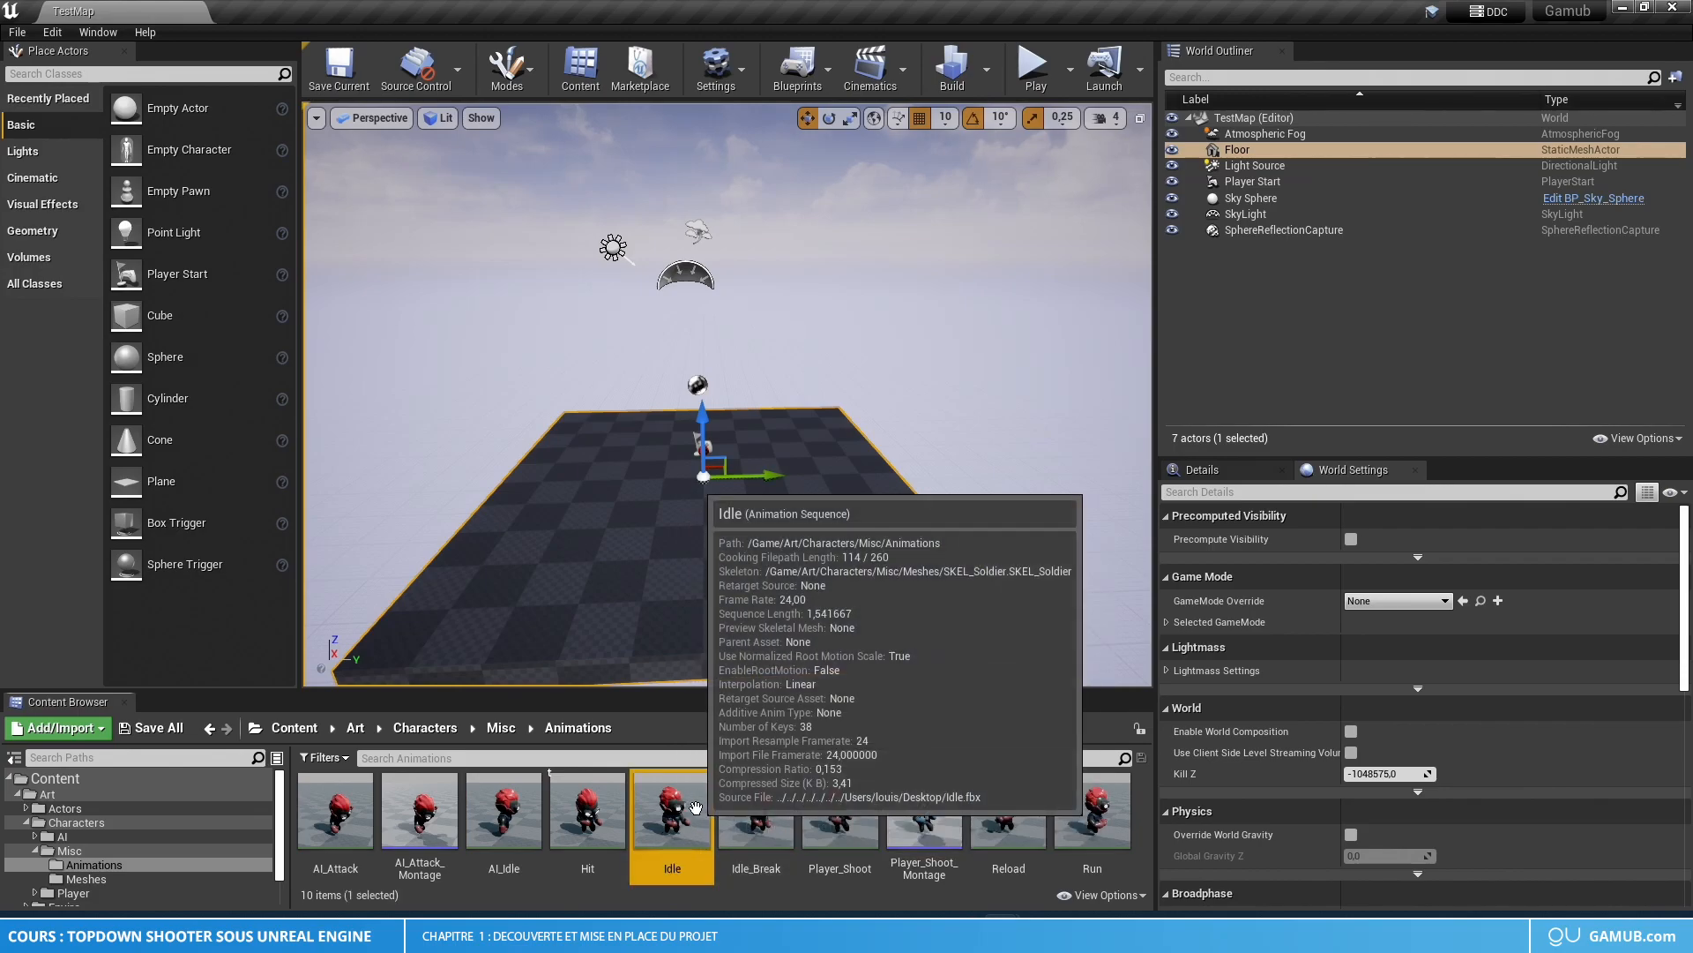
{"action": "left_click", "coordinate": [838, 810]}
{"action": "left_click", "coordinate": [1004, 808]}
{"action": "left_click", "coordinate": [1094, 809]}
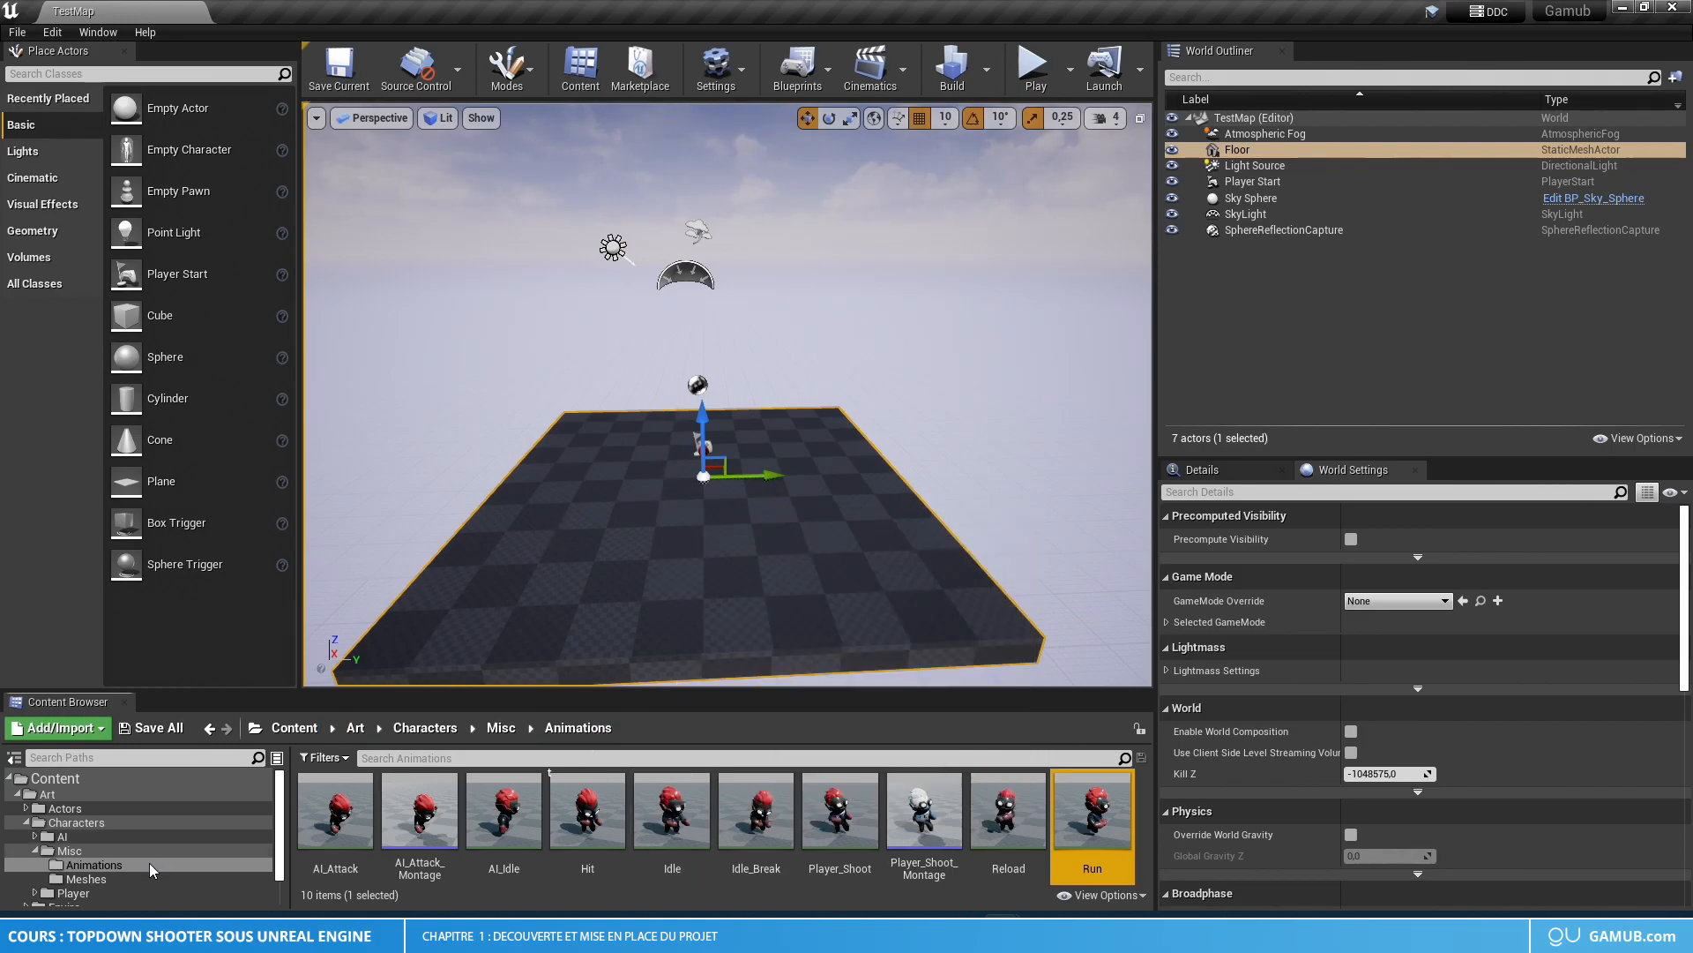
- Look through the Misc folder and the Player folder with its Materials subfolder
{"action": "double_click", "coordinate": [103, 849]}
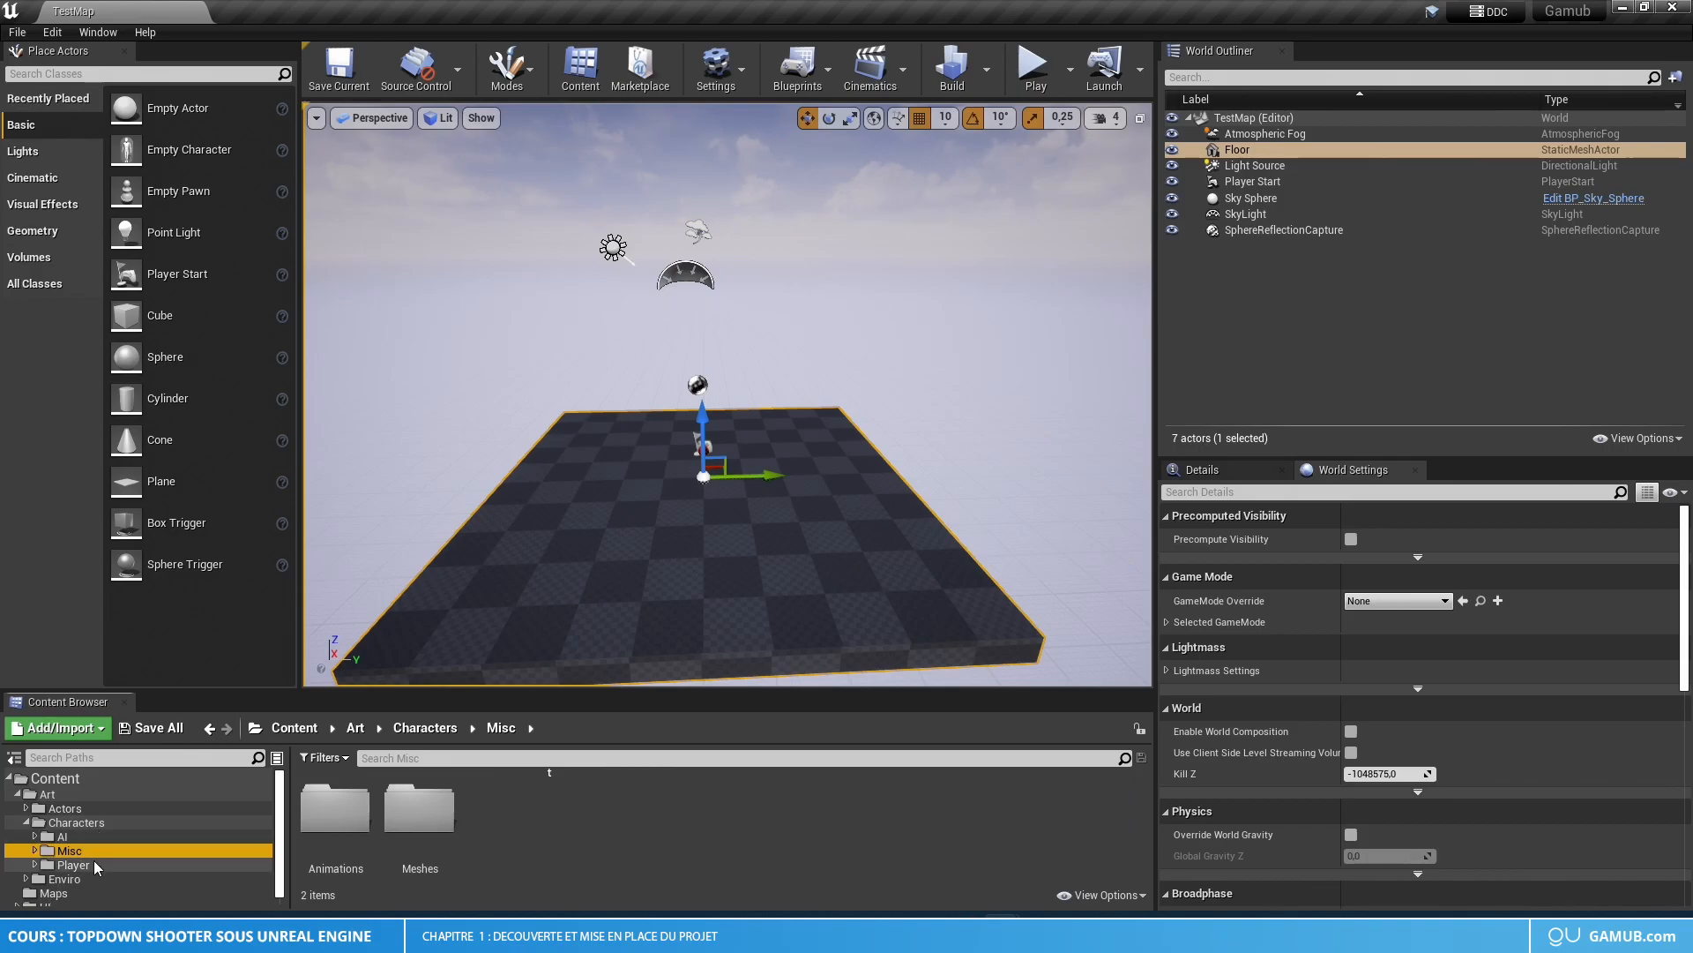
{"action": "left_click", "coordinate": [94, 863]}
{"action": "double_click", "coordinate": [346, 816]}
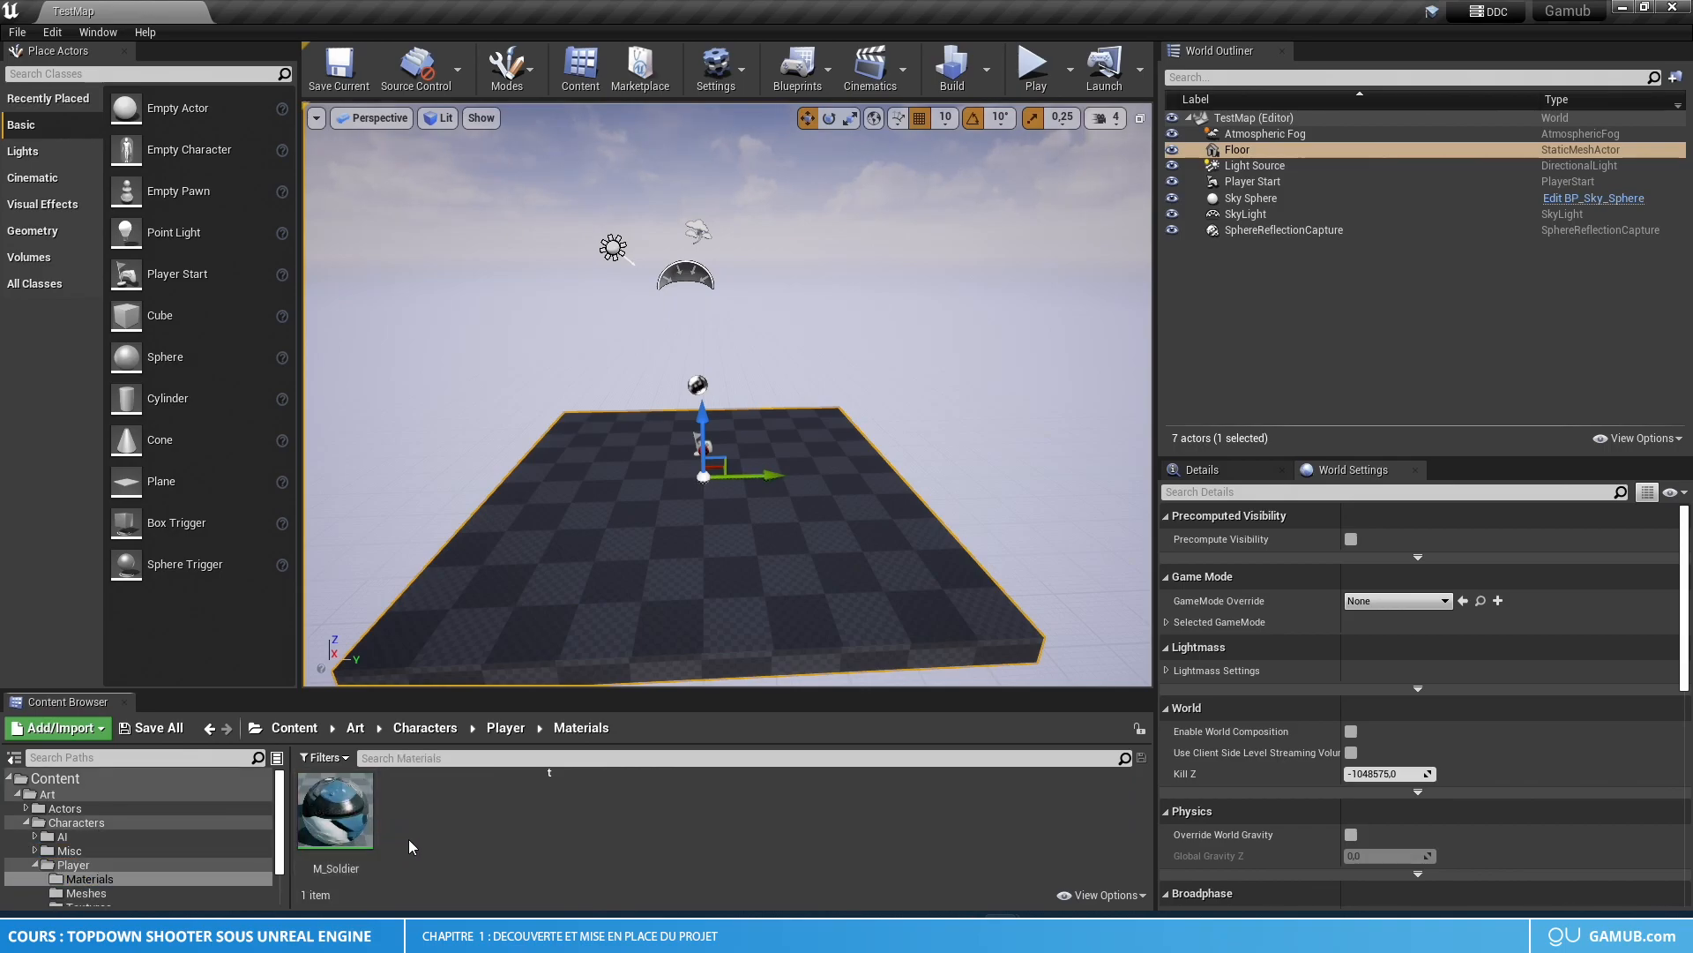
{"action": "left_click", "coordinate": [92, 865]}
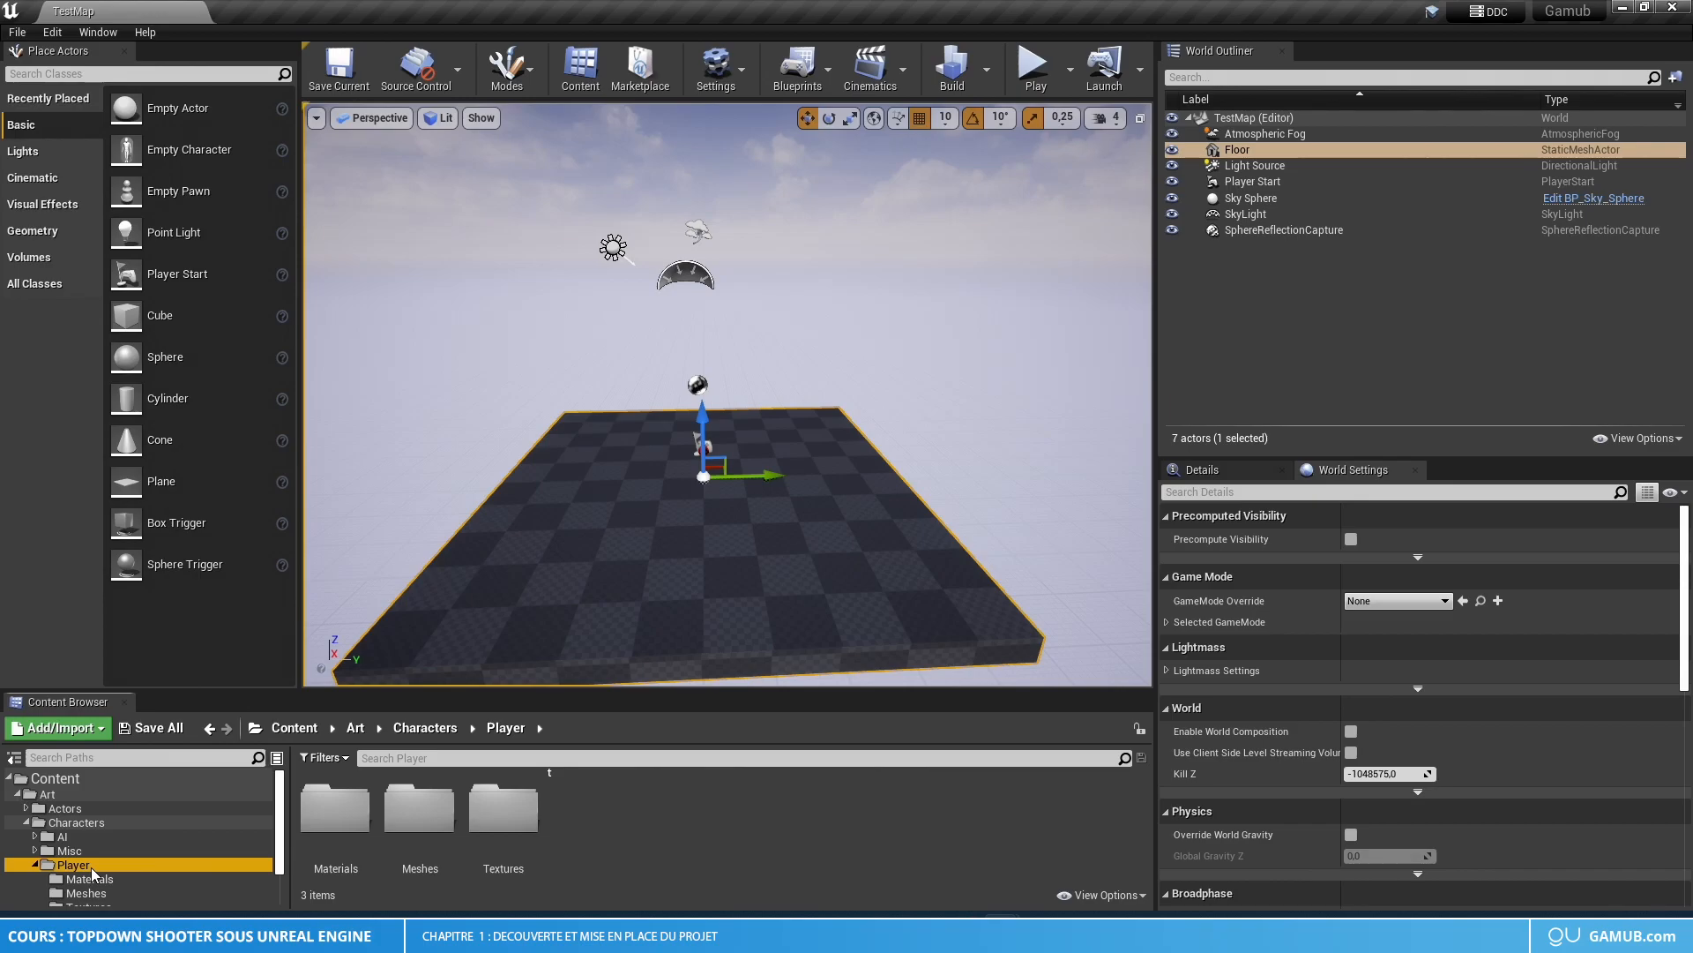
- Return to the Art folder and expand its Characters subfolder
{"action": "double_click", "coordinate": [61, 798]}
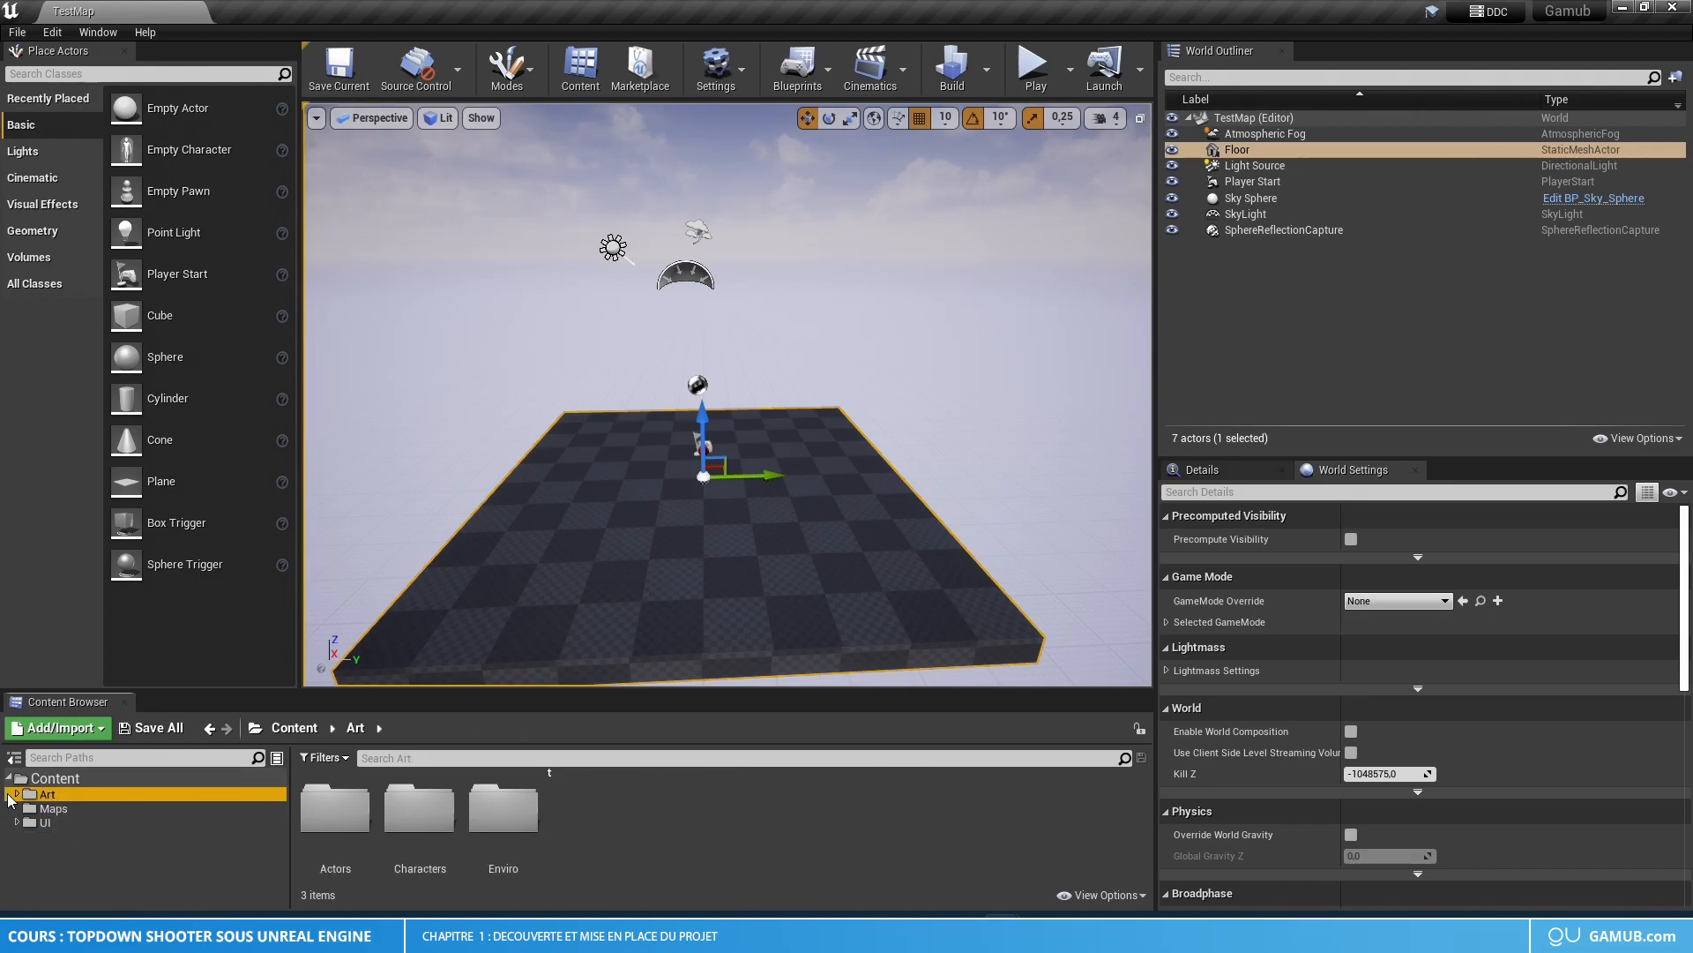
{"action": "left_click", "coordinate": [17, 794]}
{"action": "left_click", "coordinate": [76, 822]}
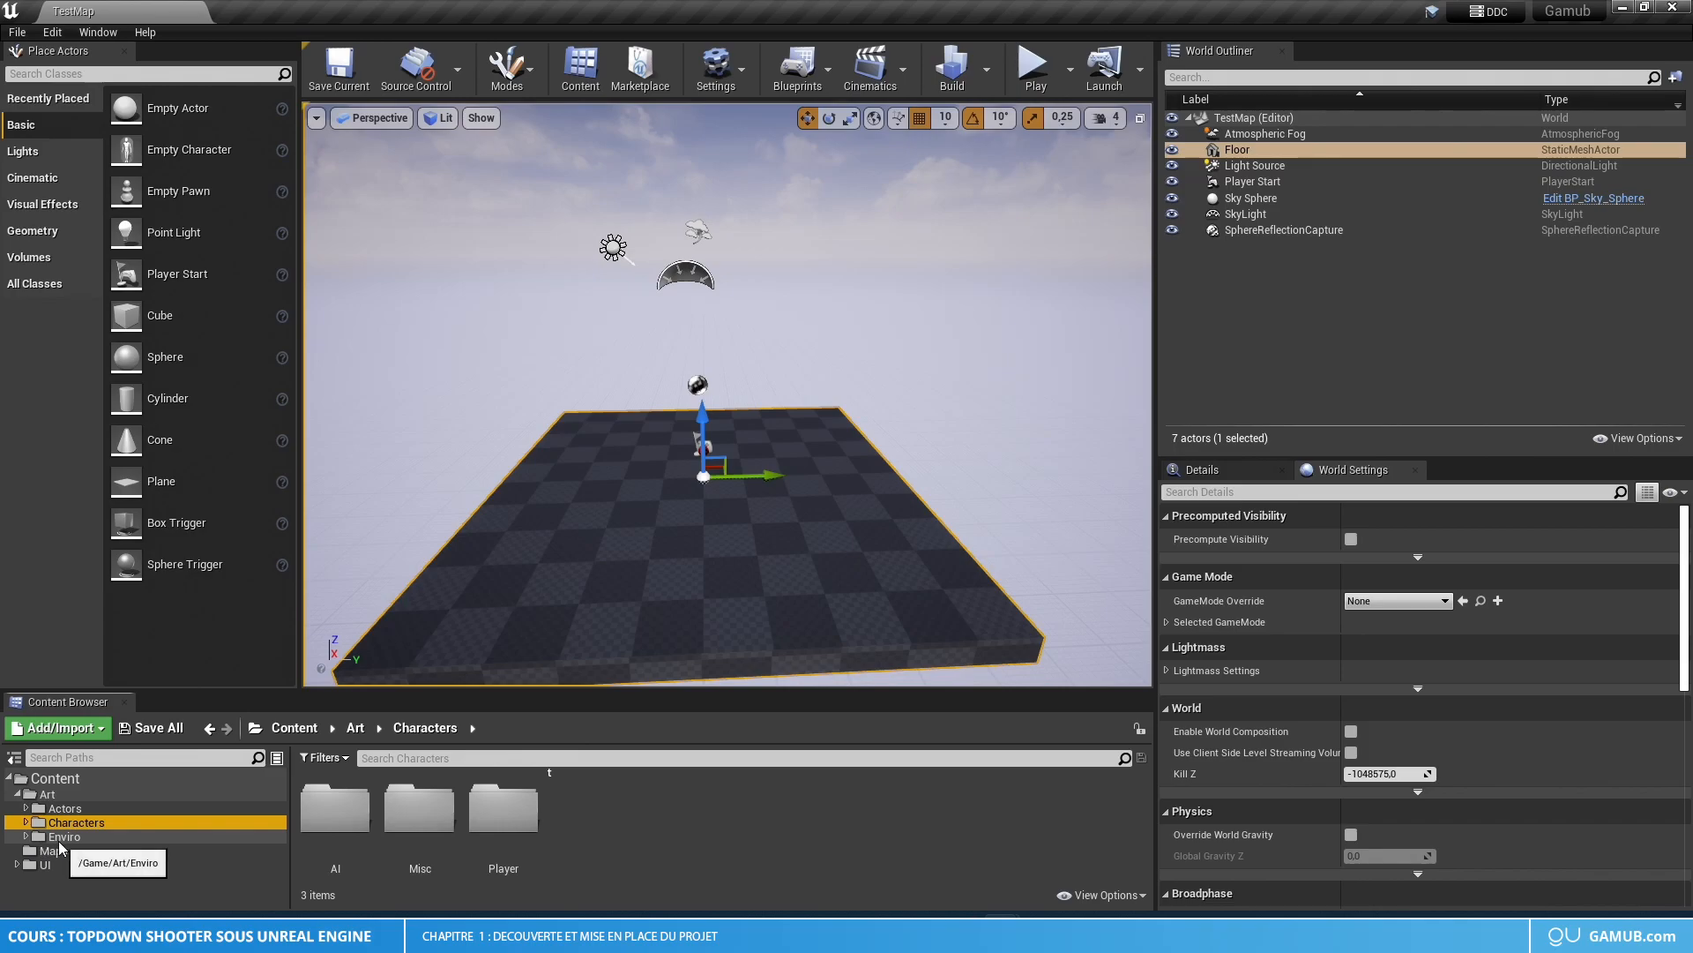
{"action": "double_click", "coordinate": [99, 822]}
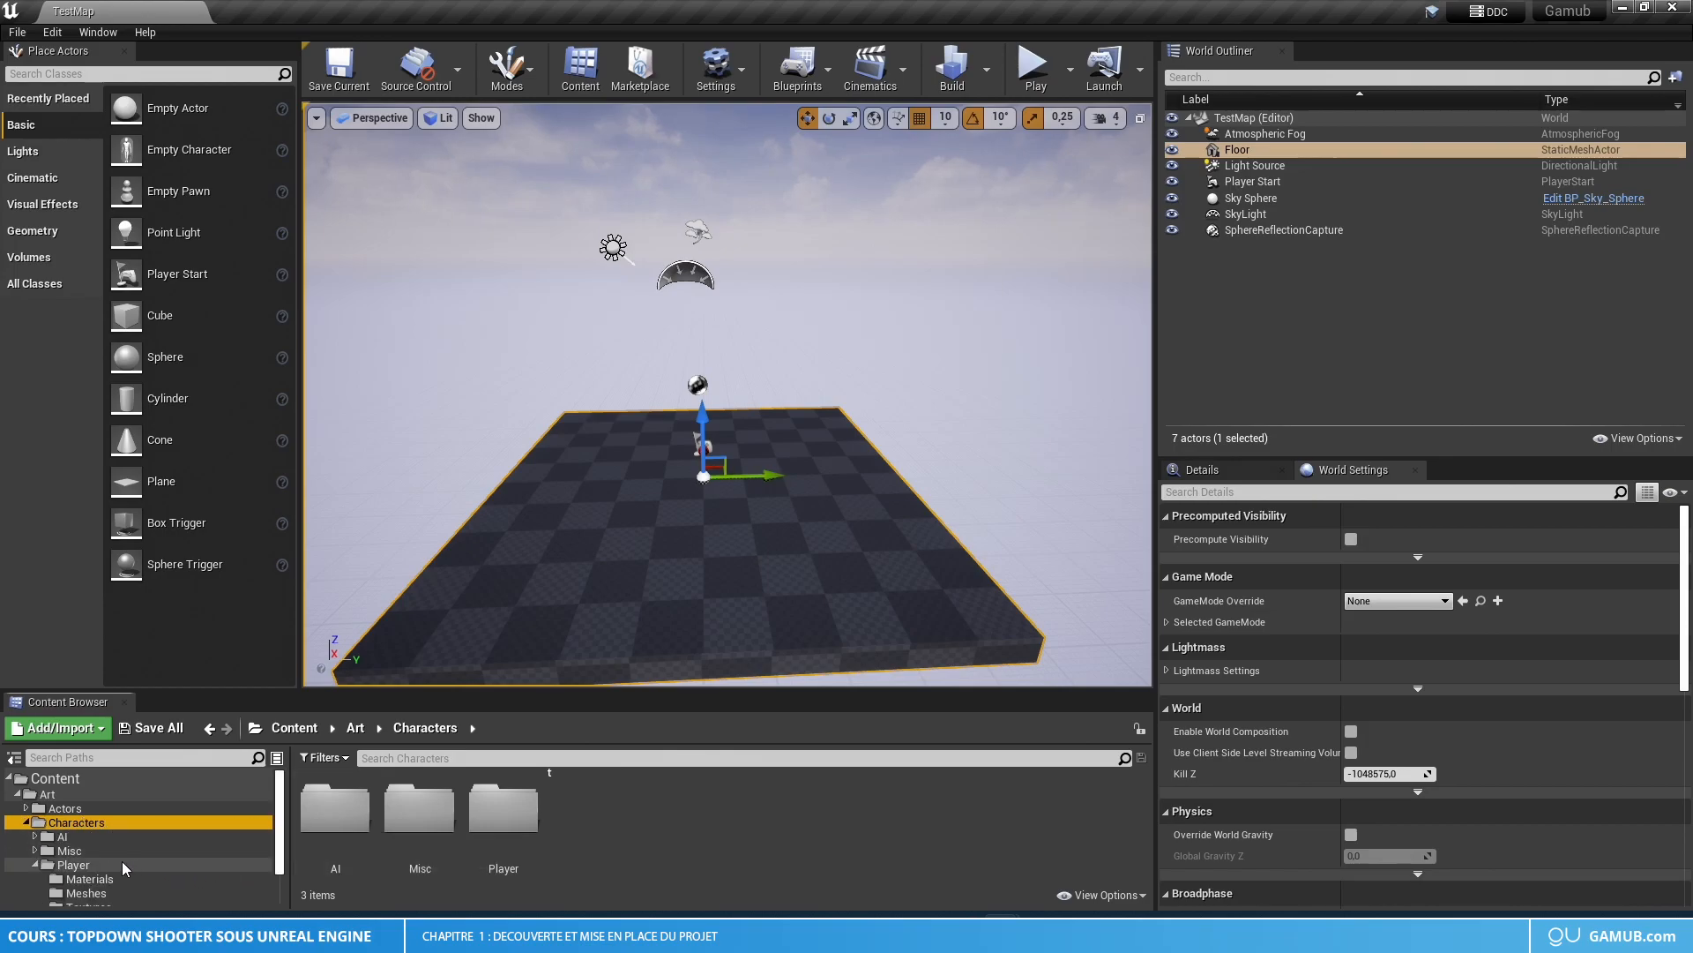
- Open the Soldier mesh from the Player/Meshes folder, inspect it from another angle, and return to the TestMap level
{"action": "scroll", "coordinate": [99, 861], "scroll_direction": "down", "scroll_amount": 2}
{"action": "left_click", "coordinate": [104, 815]}
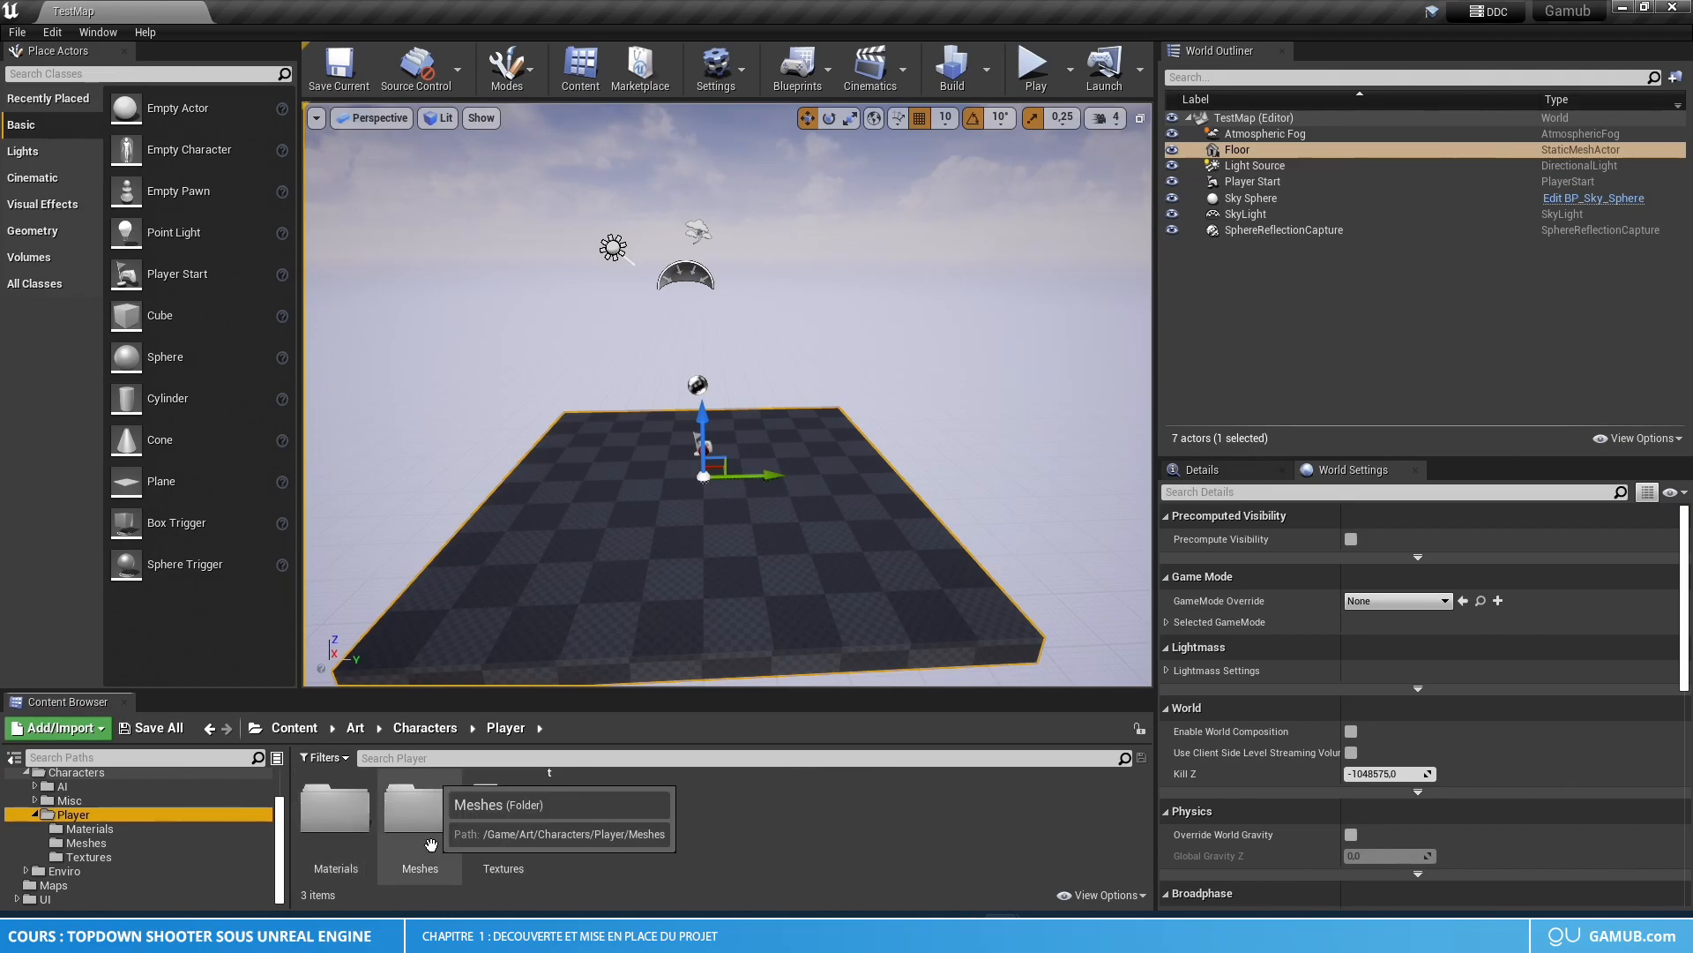
{"action": "double_click", "coordinate": [421, 807]}
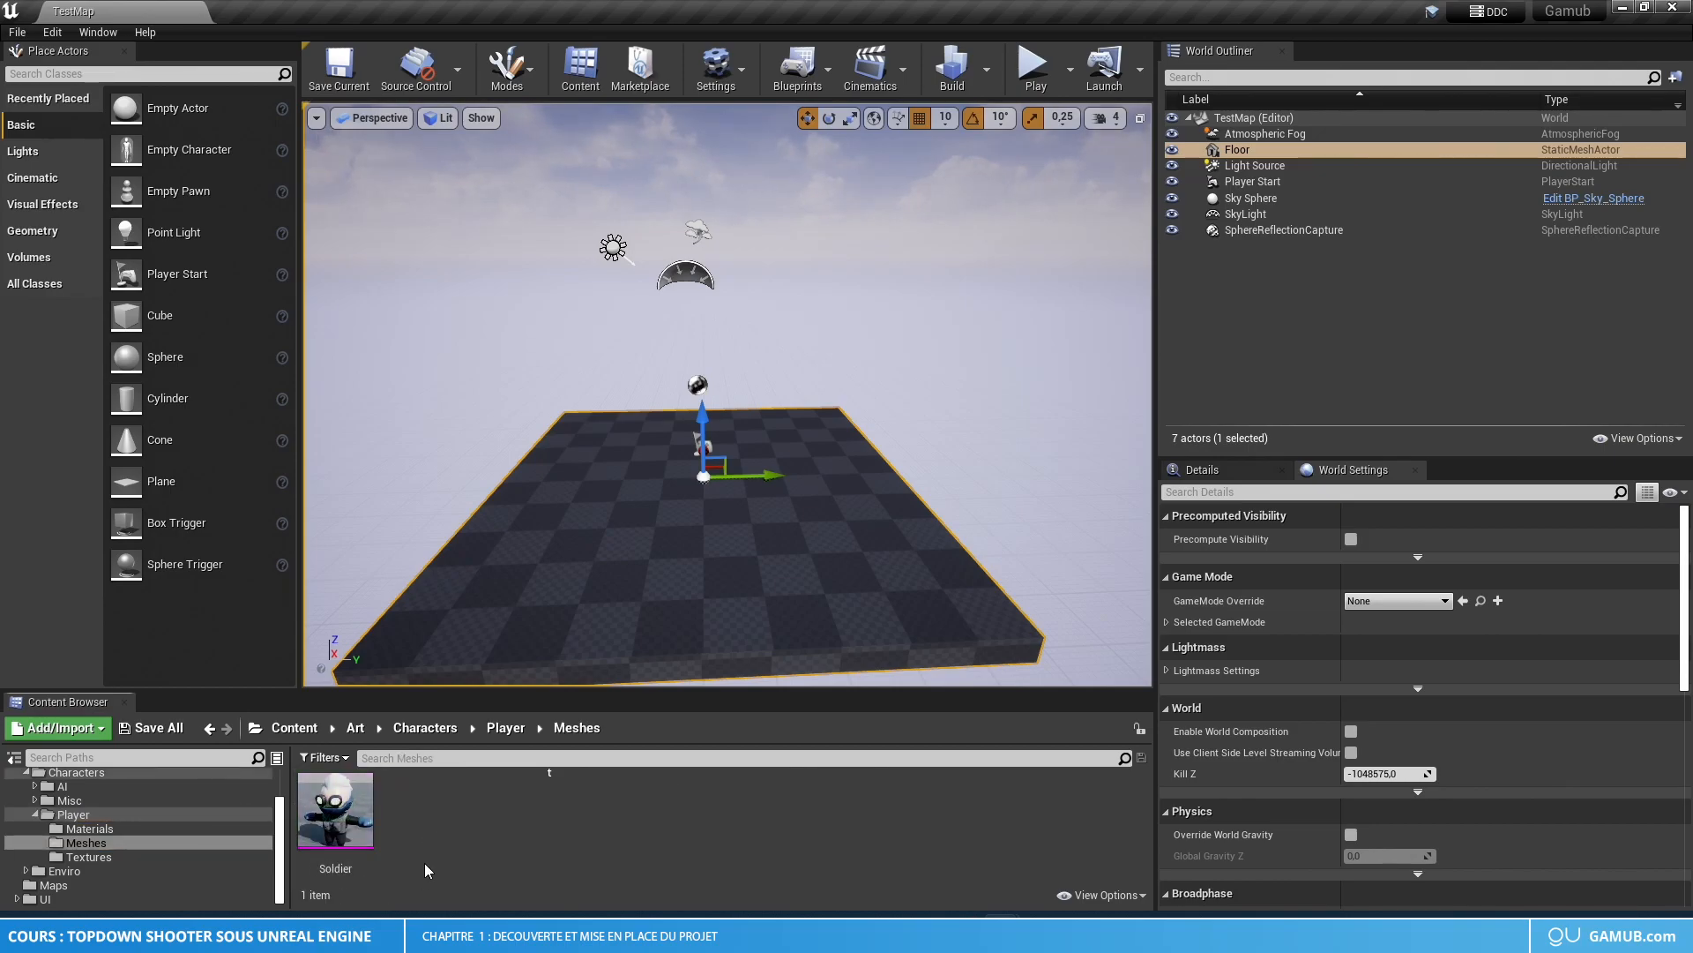
{"action": "double_click", "coordinate": [335, 810]}
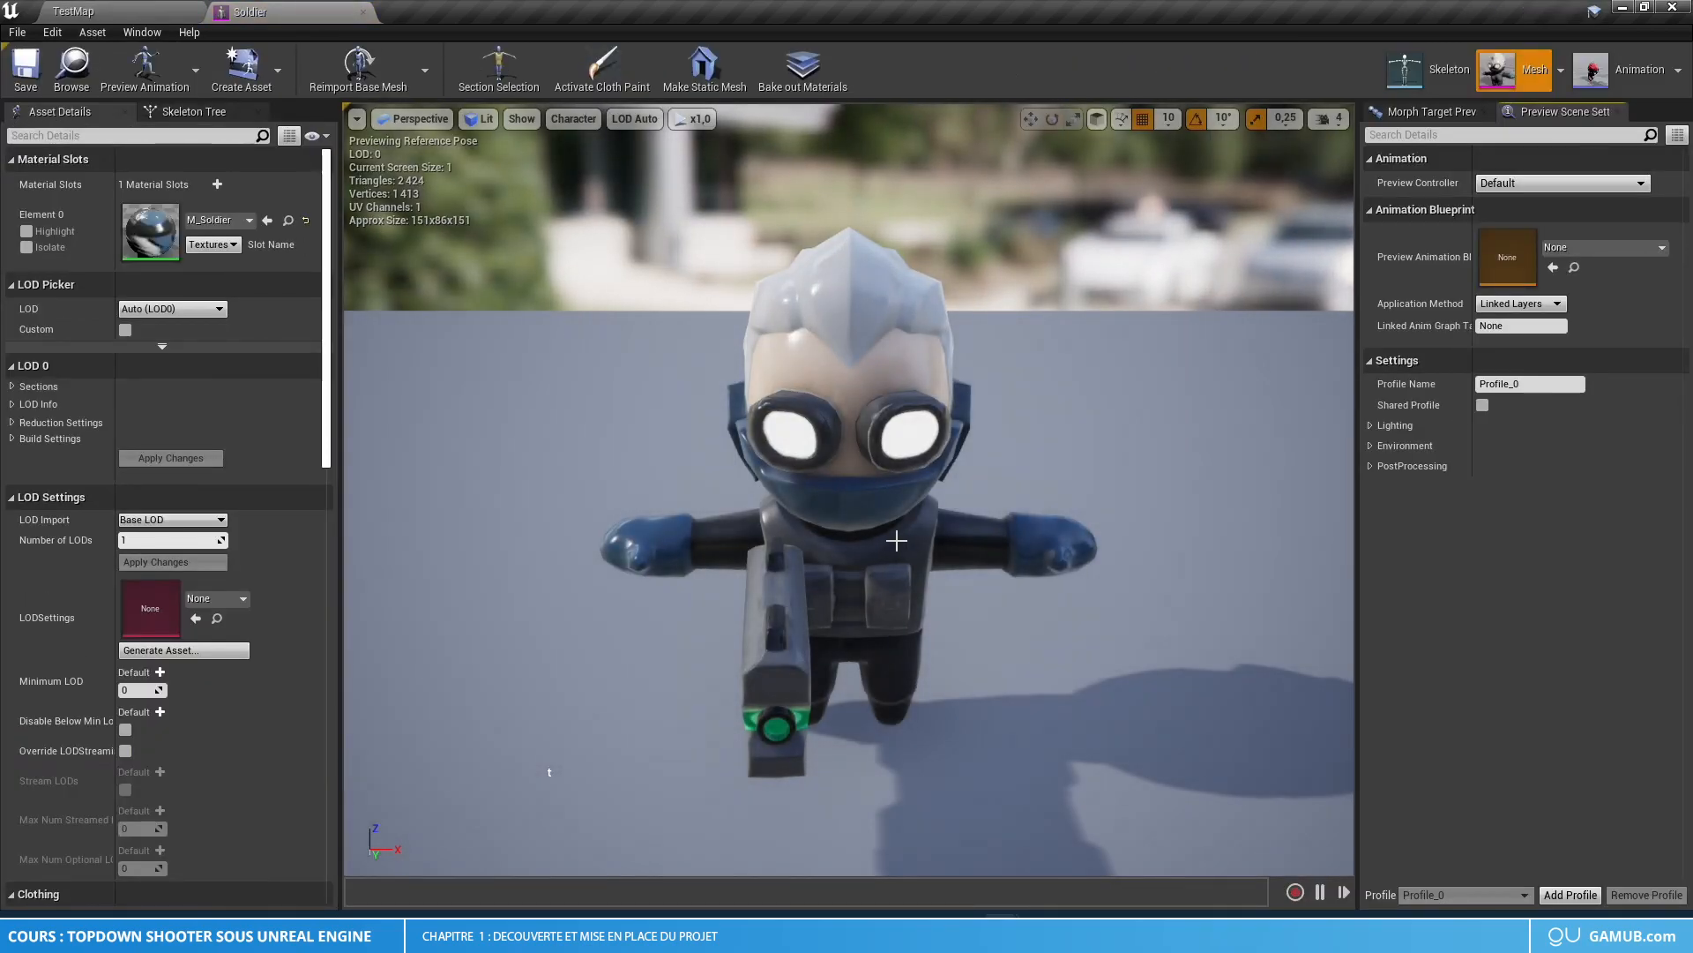
{"action": "right_click_drag", "start_coordinate": [896, 541], "coordinate": [1009, 505]}
{"action": "key", "text": "f"}
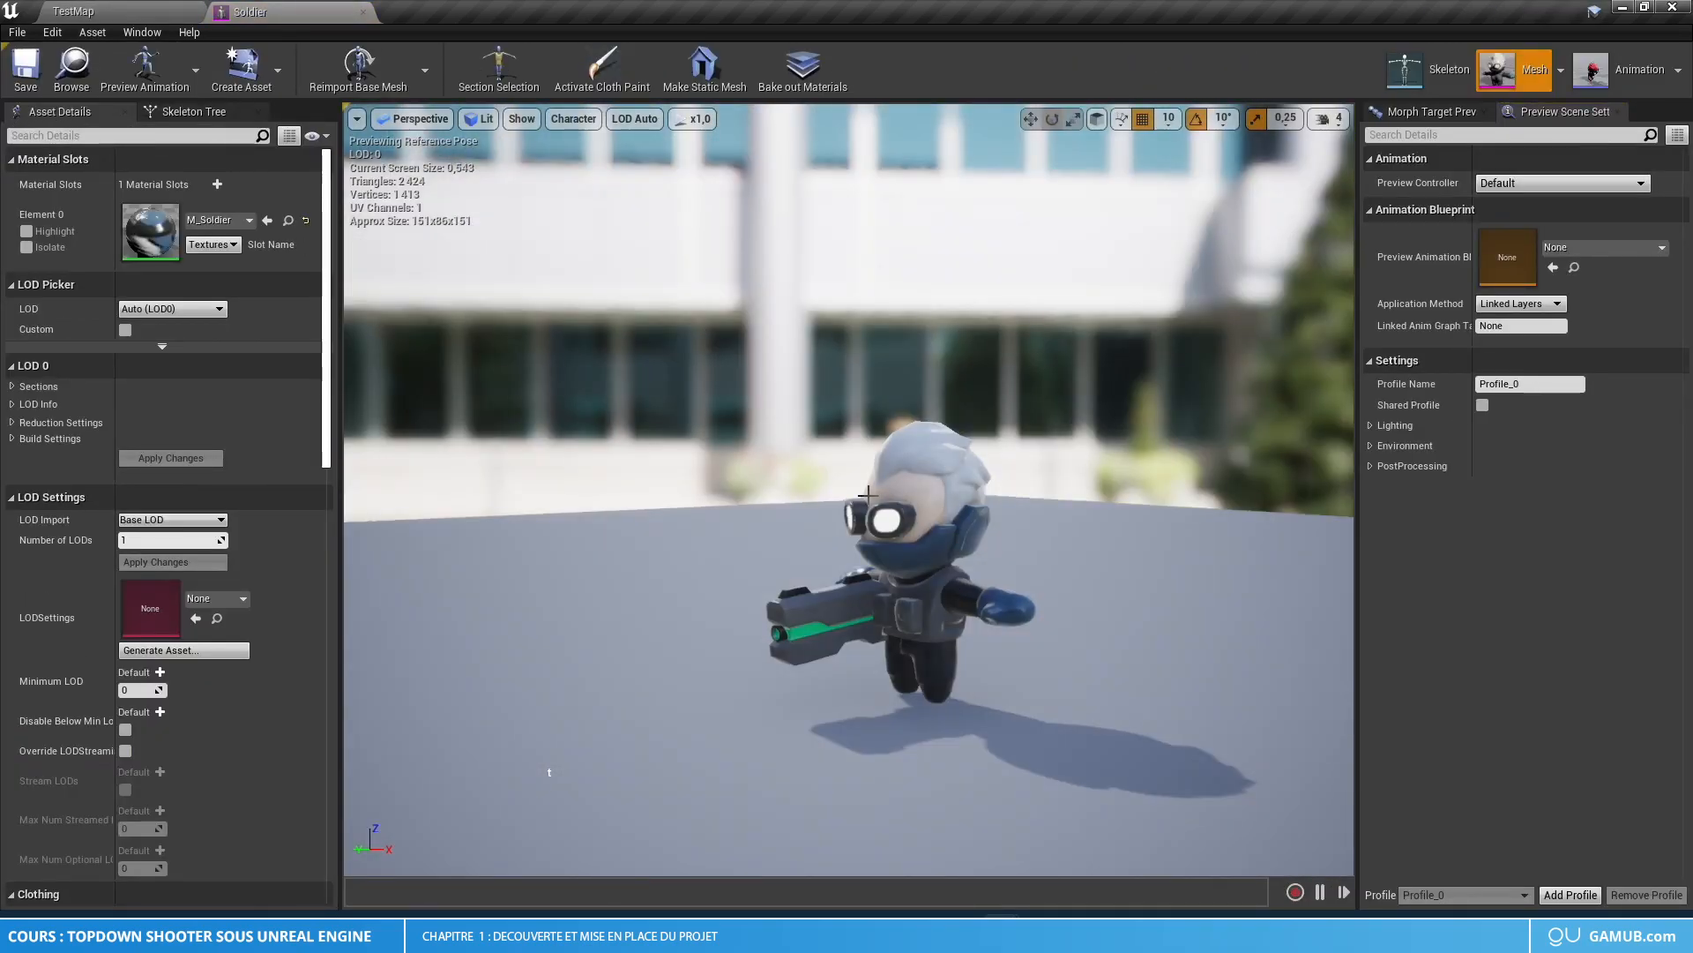
{"action": "left_click", "coordinate": [124, 8]}
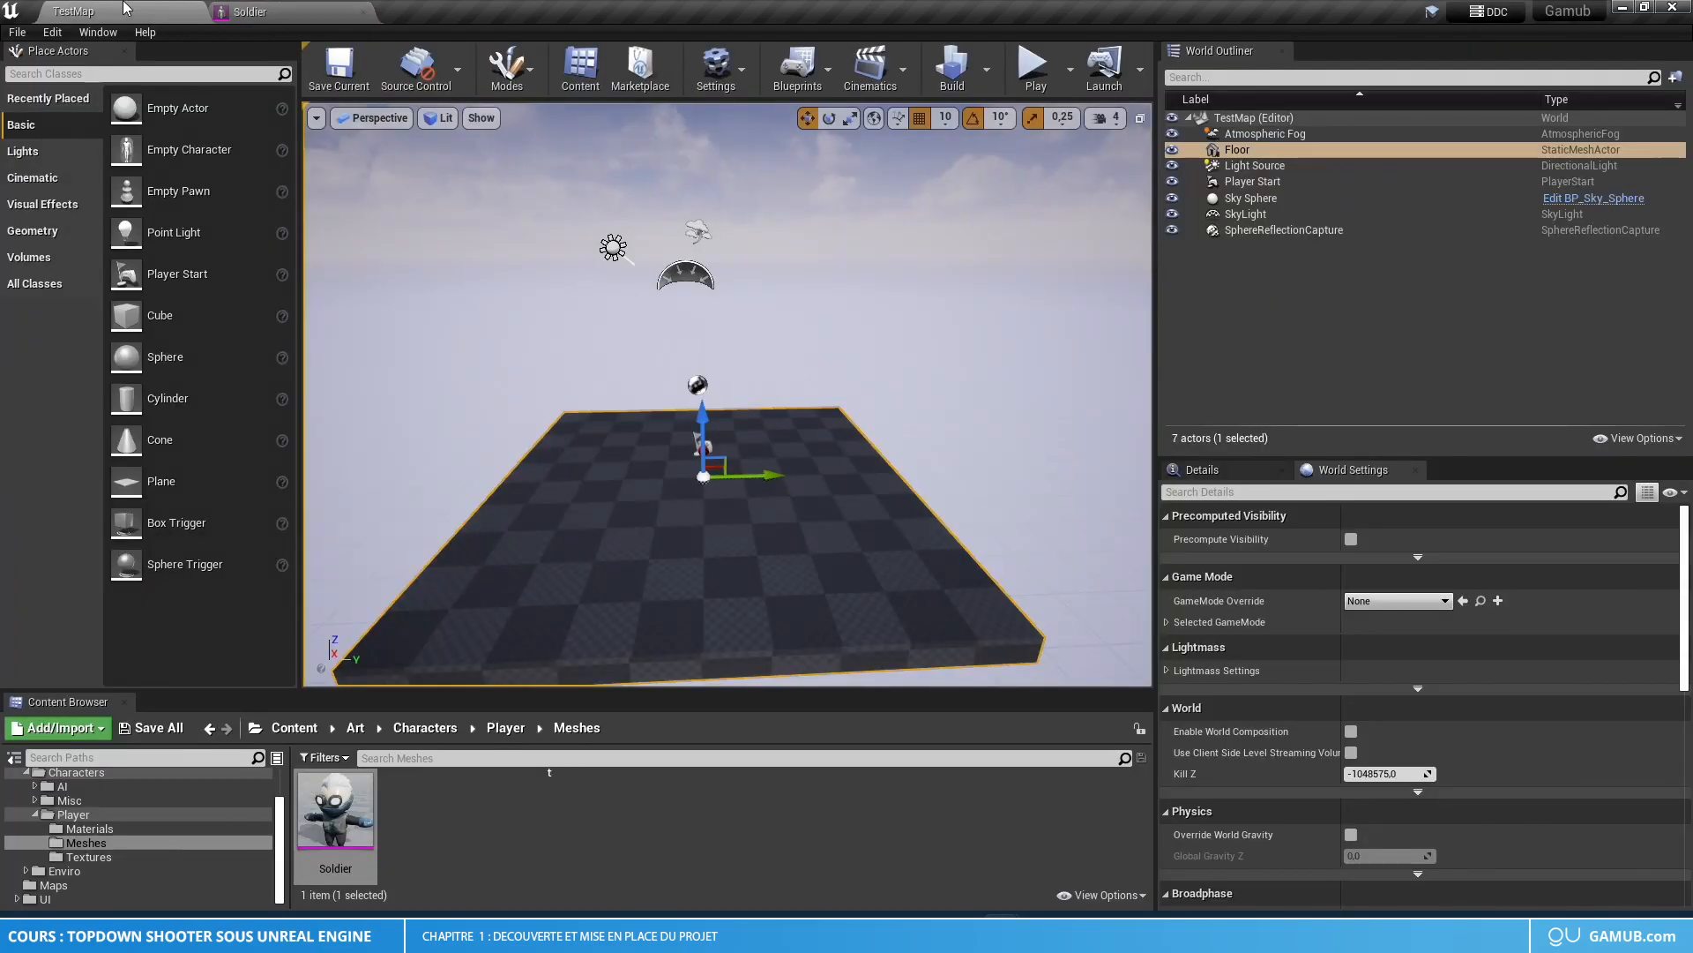
- Look through the Player character's Materials and Meshes folders, ending on Materials
{"action": "left_click", "coordinate": [92, 828]}
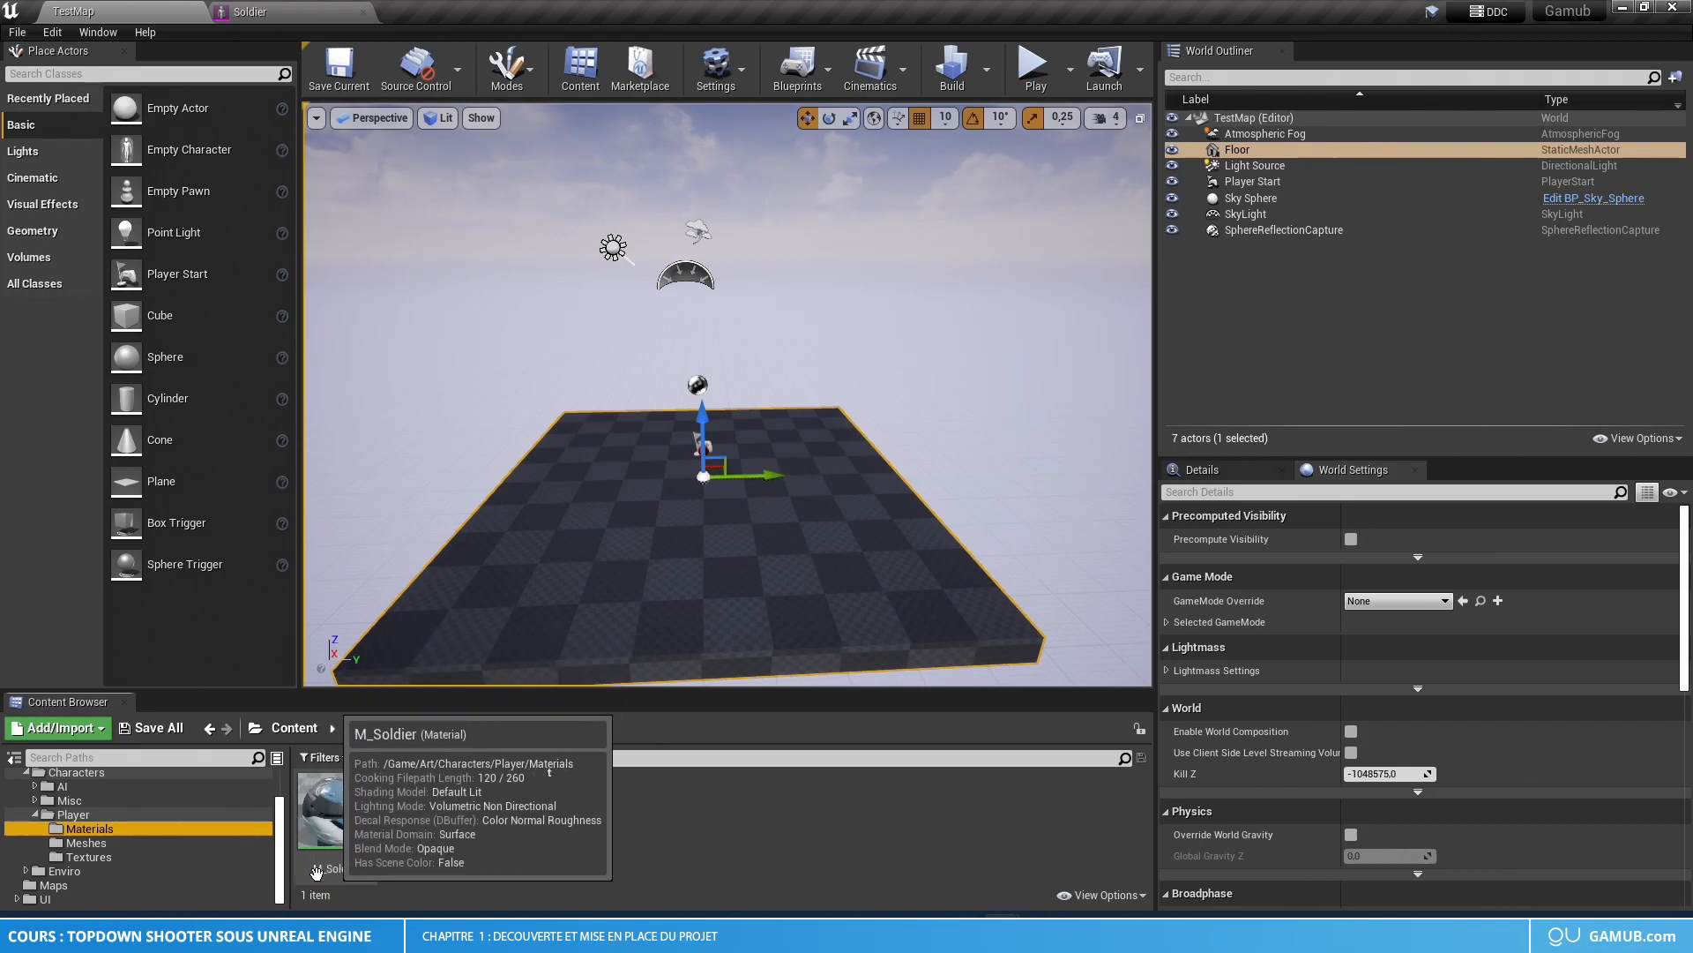
{"action": "left_click", "coordinate": [85, 843]}
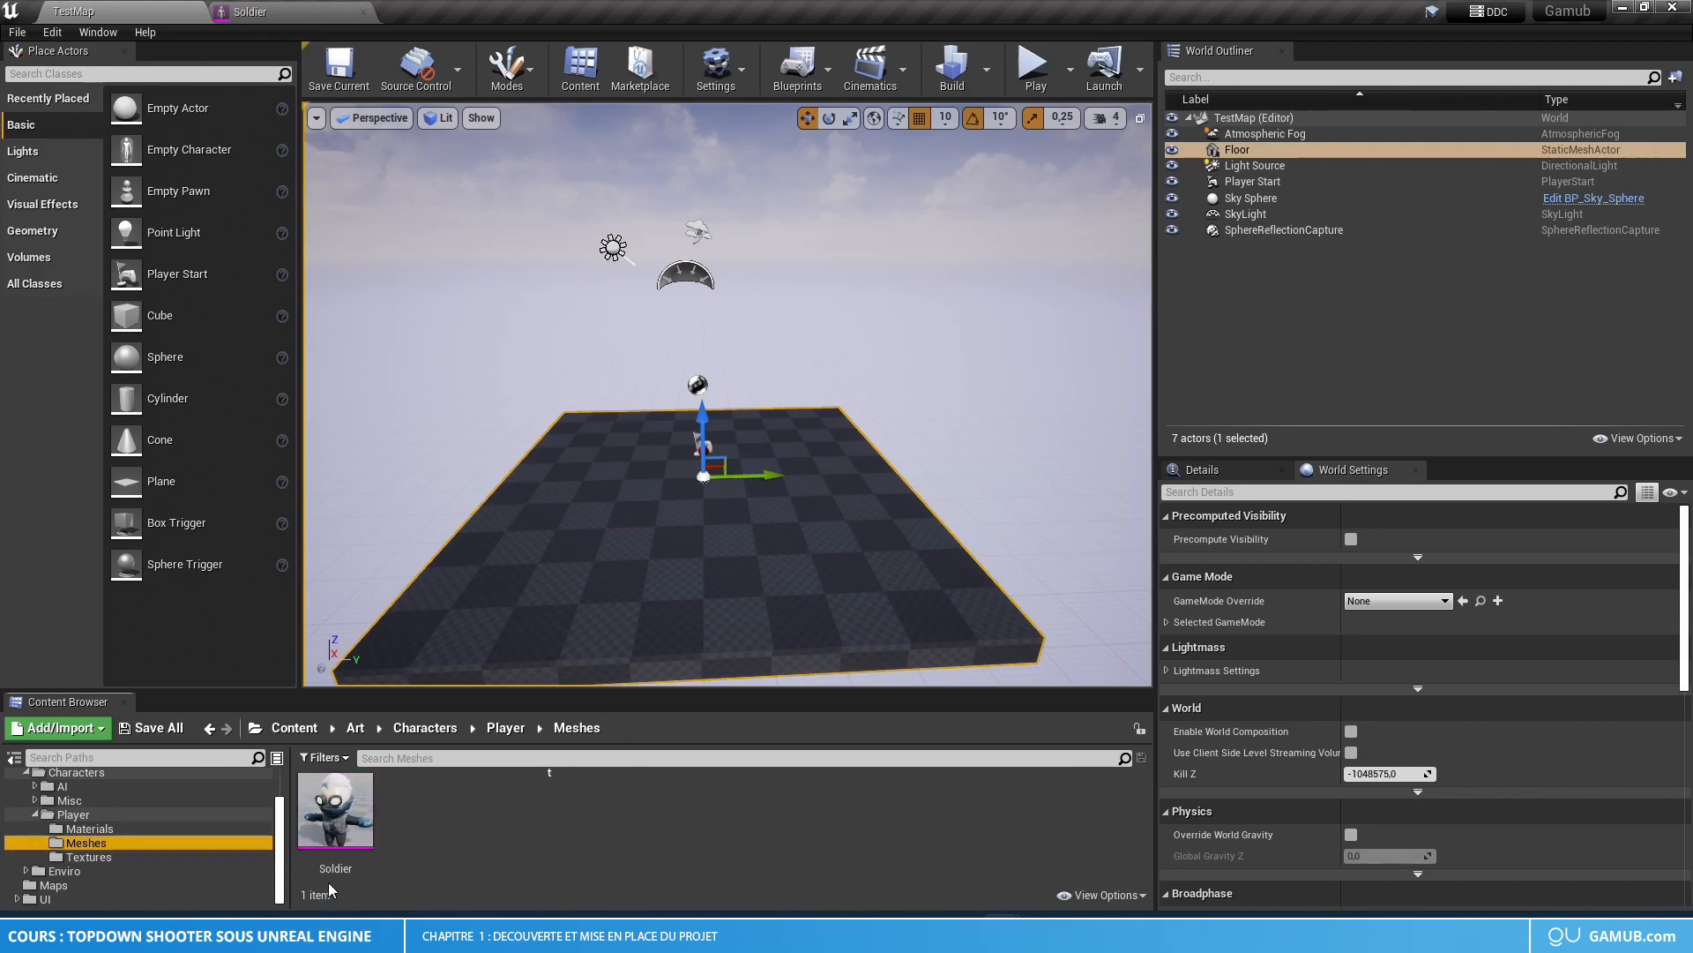
{"action": "left_click", "coordinate": [106, 828]}
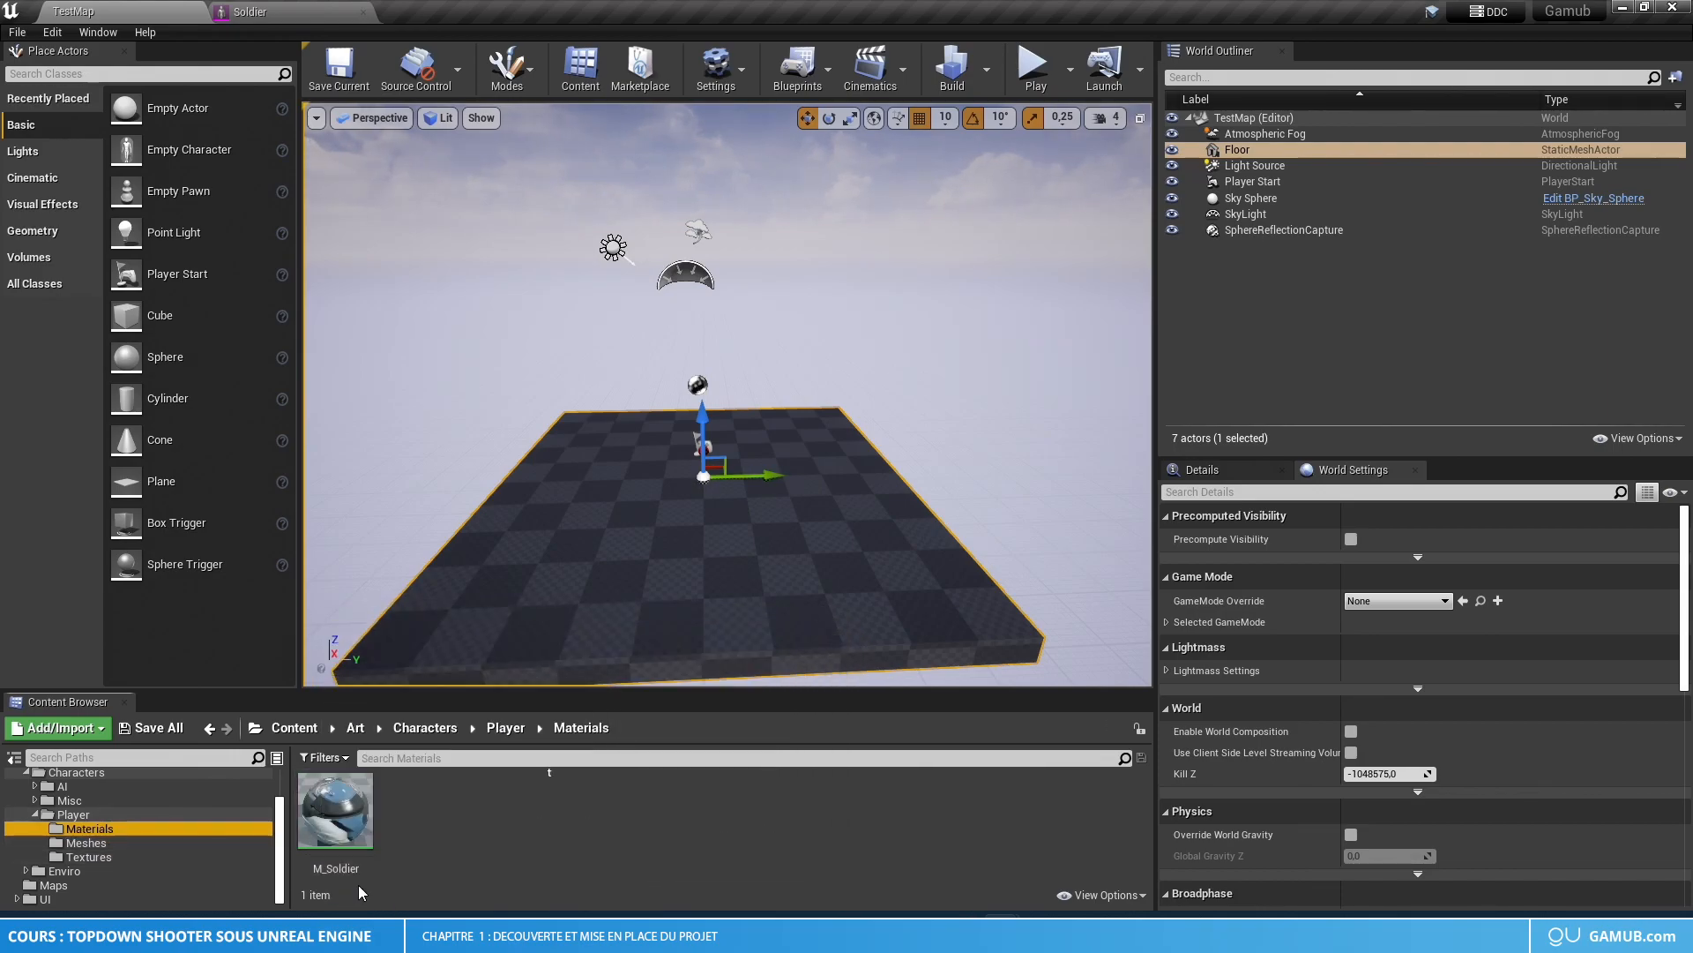
- Look through the Player character's Textures folder and the AI character's Textures folder
{"action": "left_click", "coordinate": [118, 857]}
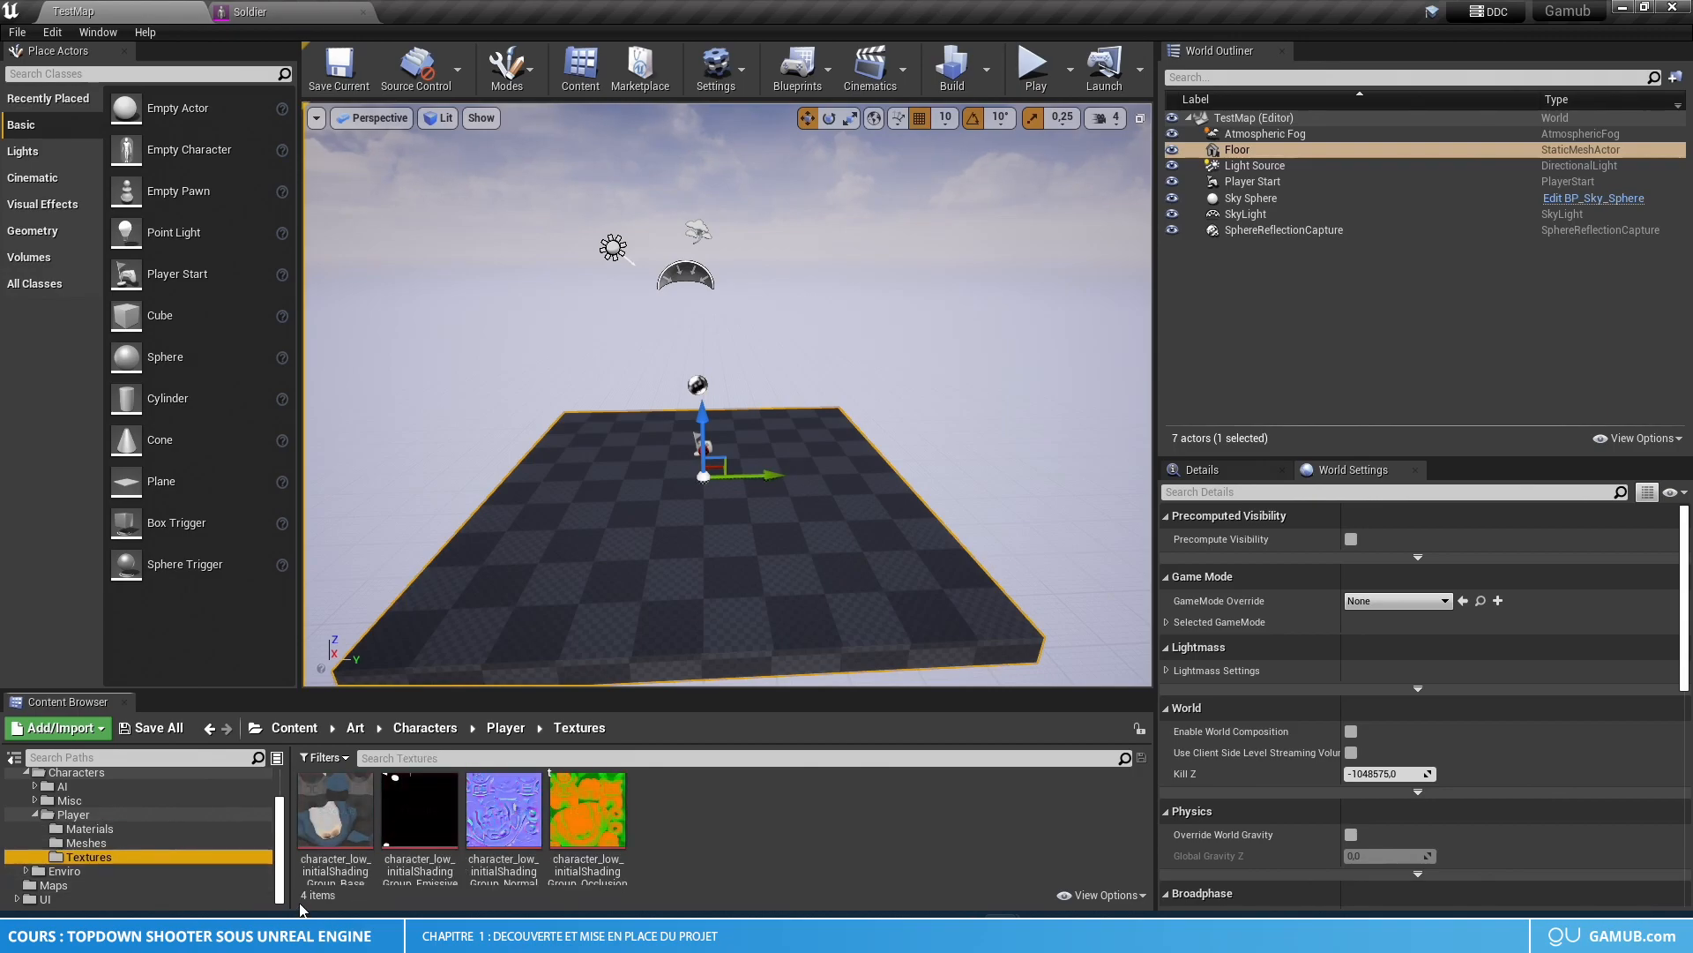
{"action": "left_click", "coordinate": [125, 831]}
{"action": "left_click", "coordinate": [99, 789]}
{"action": "double_click", "coordinate": [502, 807]}
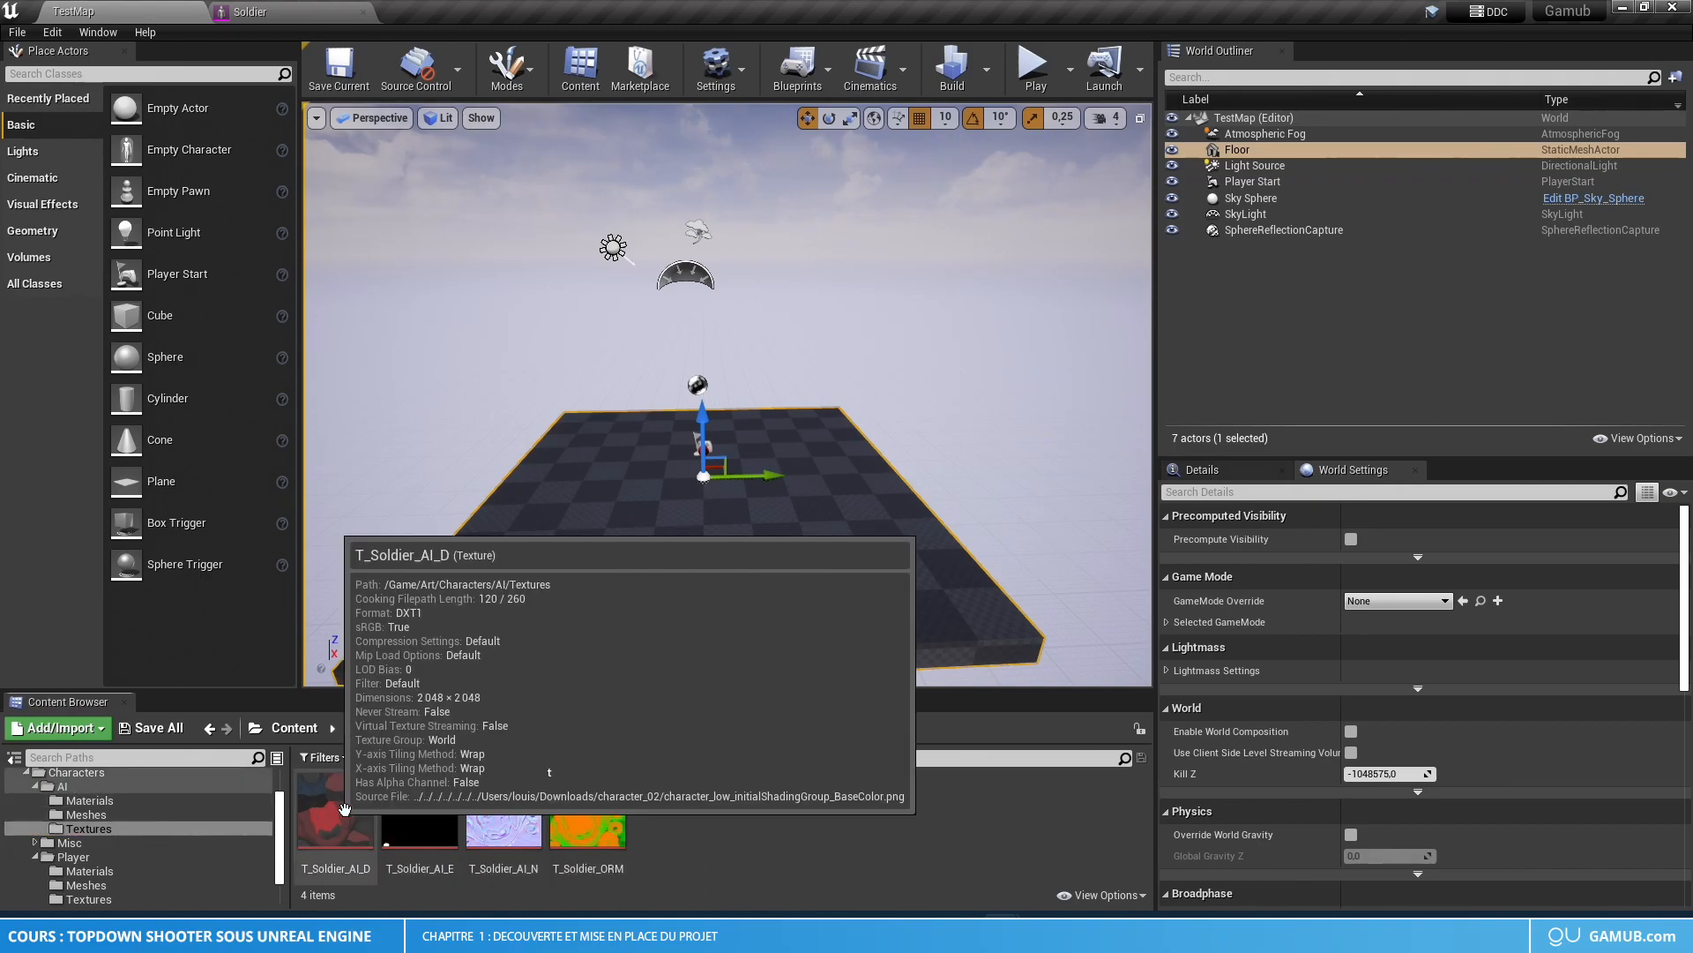
- Look through the AI character's Meshes folder, check the SK_Soldier_AI mesh details, and view the AI Materials folder
{"action": "left_click", "coordinate": [88, 814]}
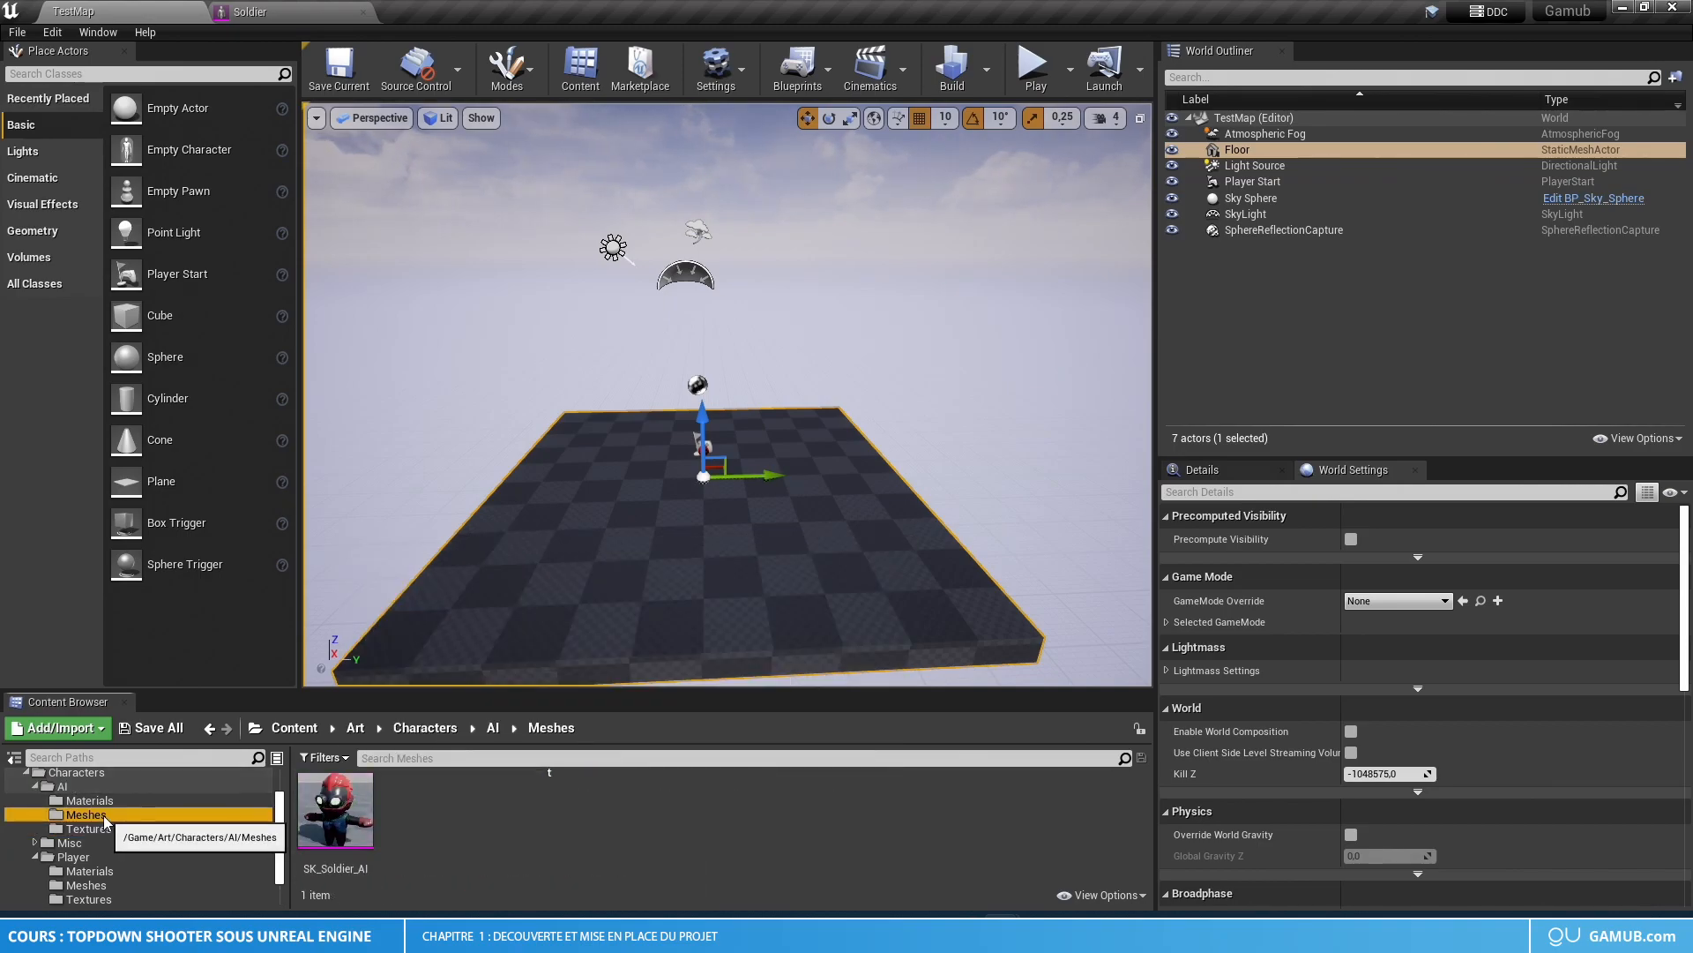
{"action": "left_click", "coordinate": [78, 787]}
{"action": "left_click", "coordinate": [101, 817]}
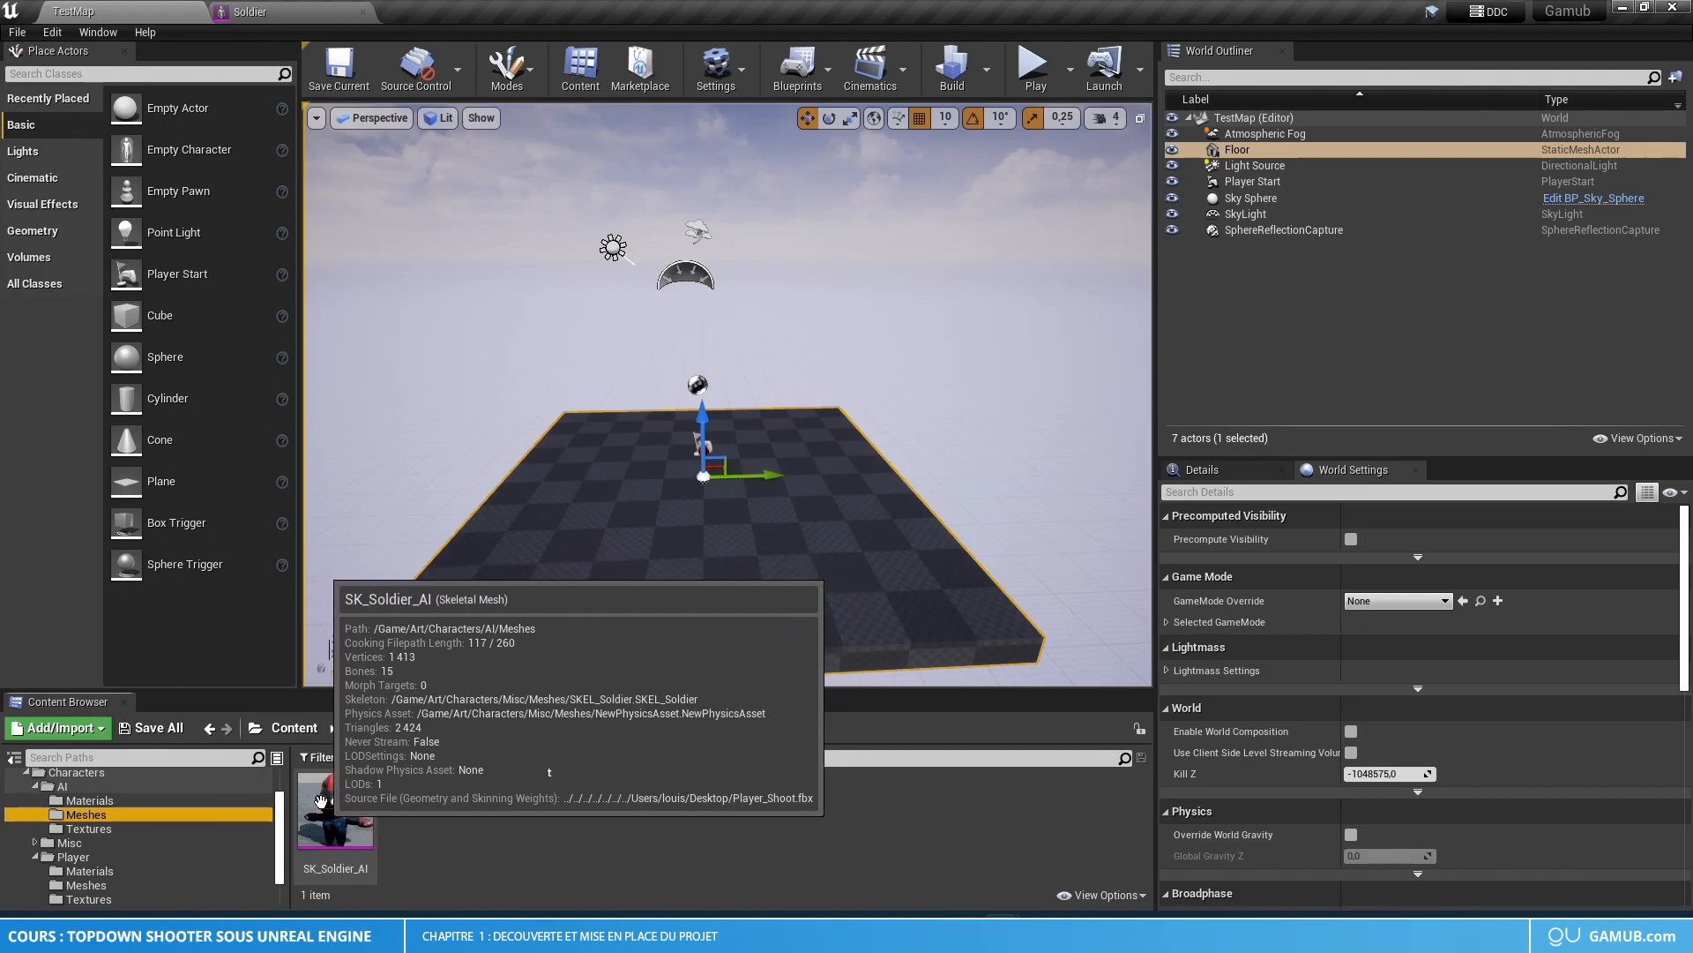
{"action": "left_click", "coordinate": [114, 801]}
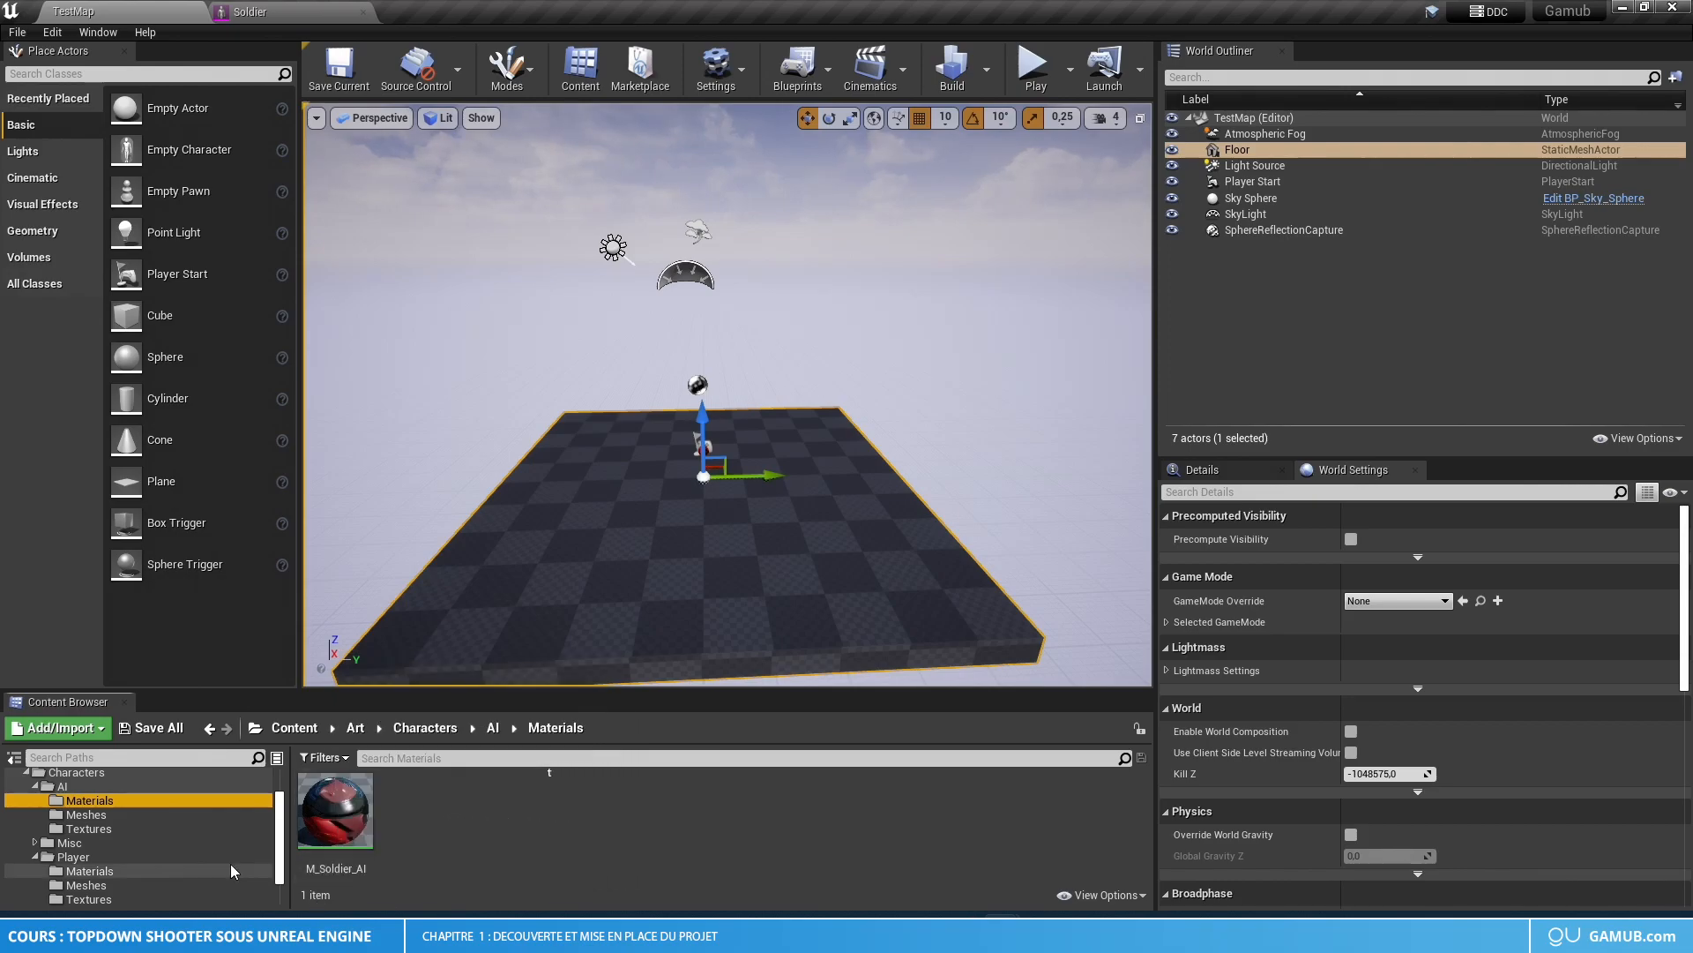
- Examine the details of the soldier's base colour, emissive, normal and ORM textures in the AI/Textures folder
{"action": "left_click", "coordinate": [129, 830]}
{"action": "mouse_move", "coordinate": [319, 829]}
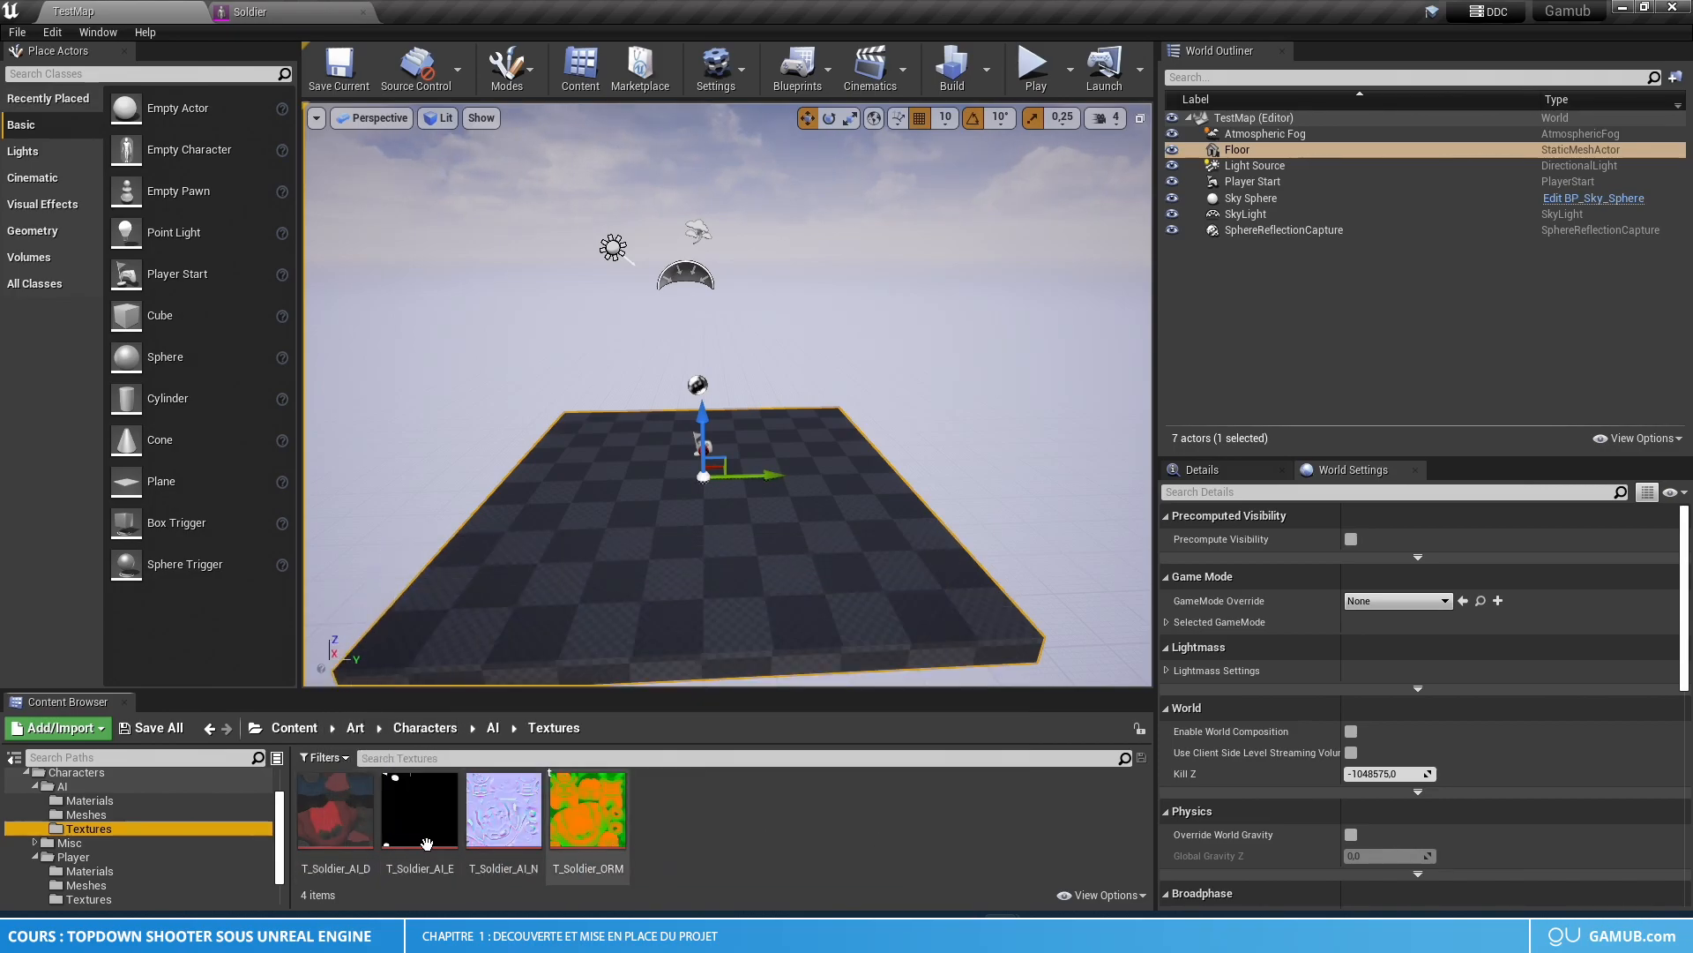
{"action": "mouse_move", "coordinate": [367, 873]}
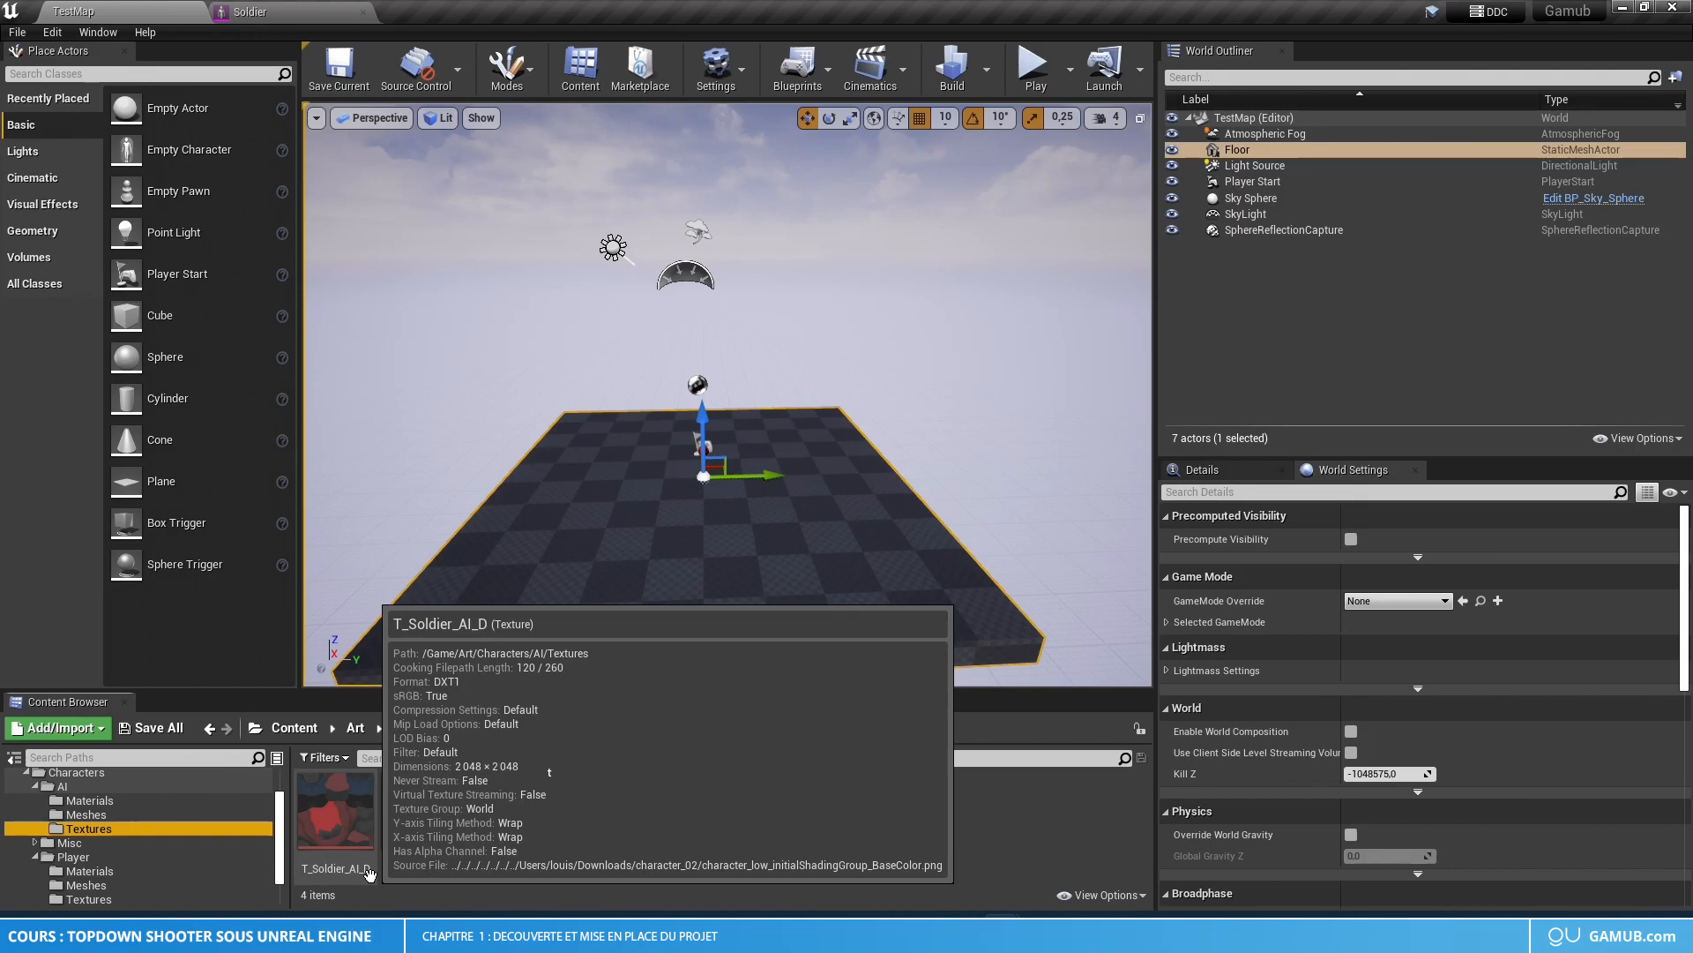
{"action": "mouse_move", "coordinate": [625, 850]}
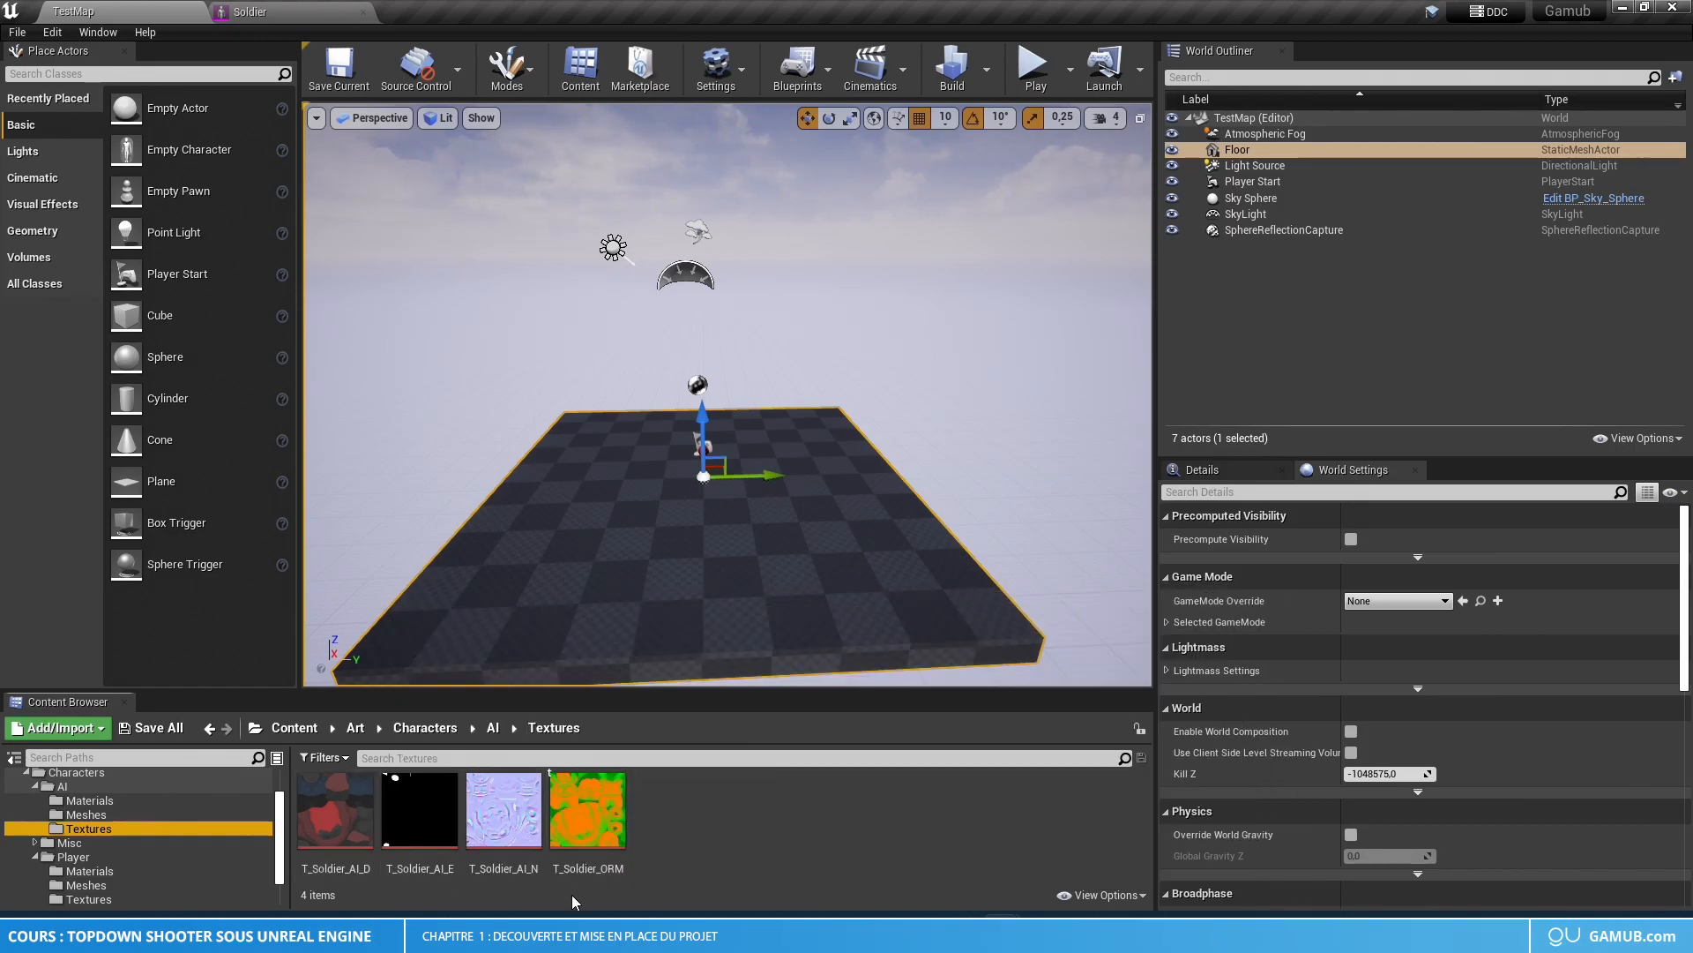
{"action": "mouse_move", "coordinate": [445, 871]}
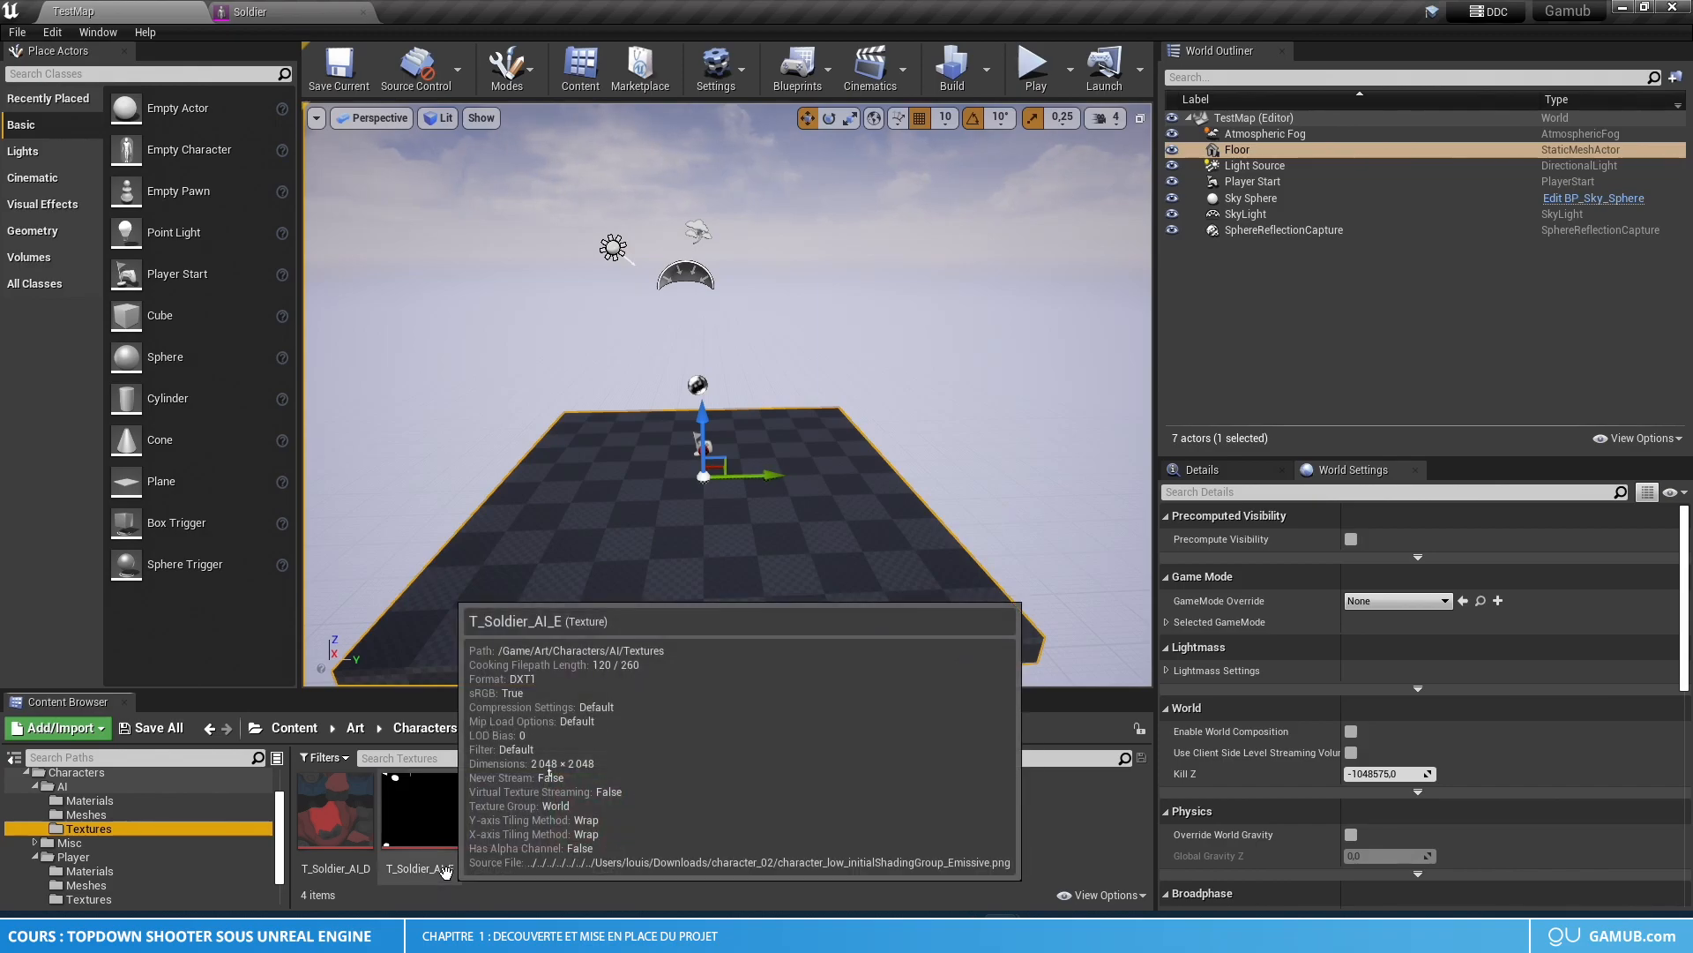
{"action": "mouse_move", "coordinate": [511, 872]}
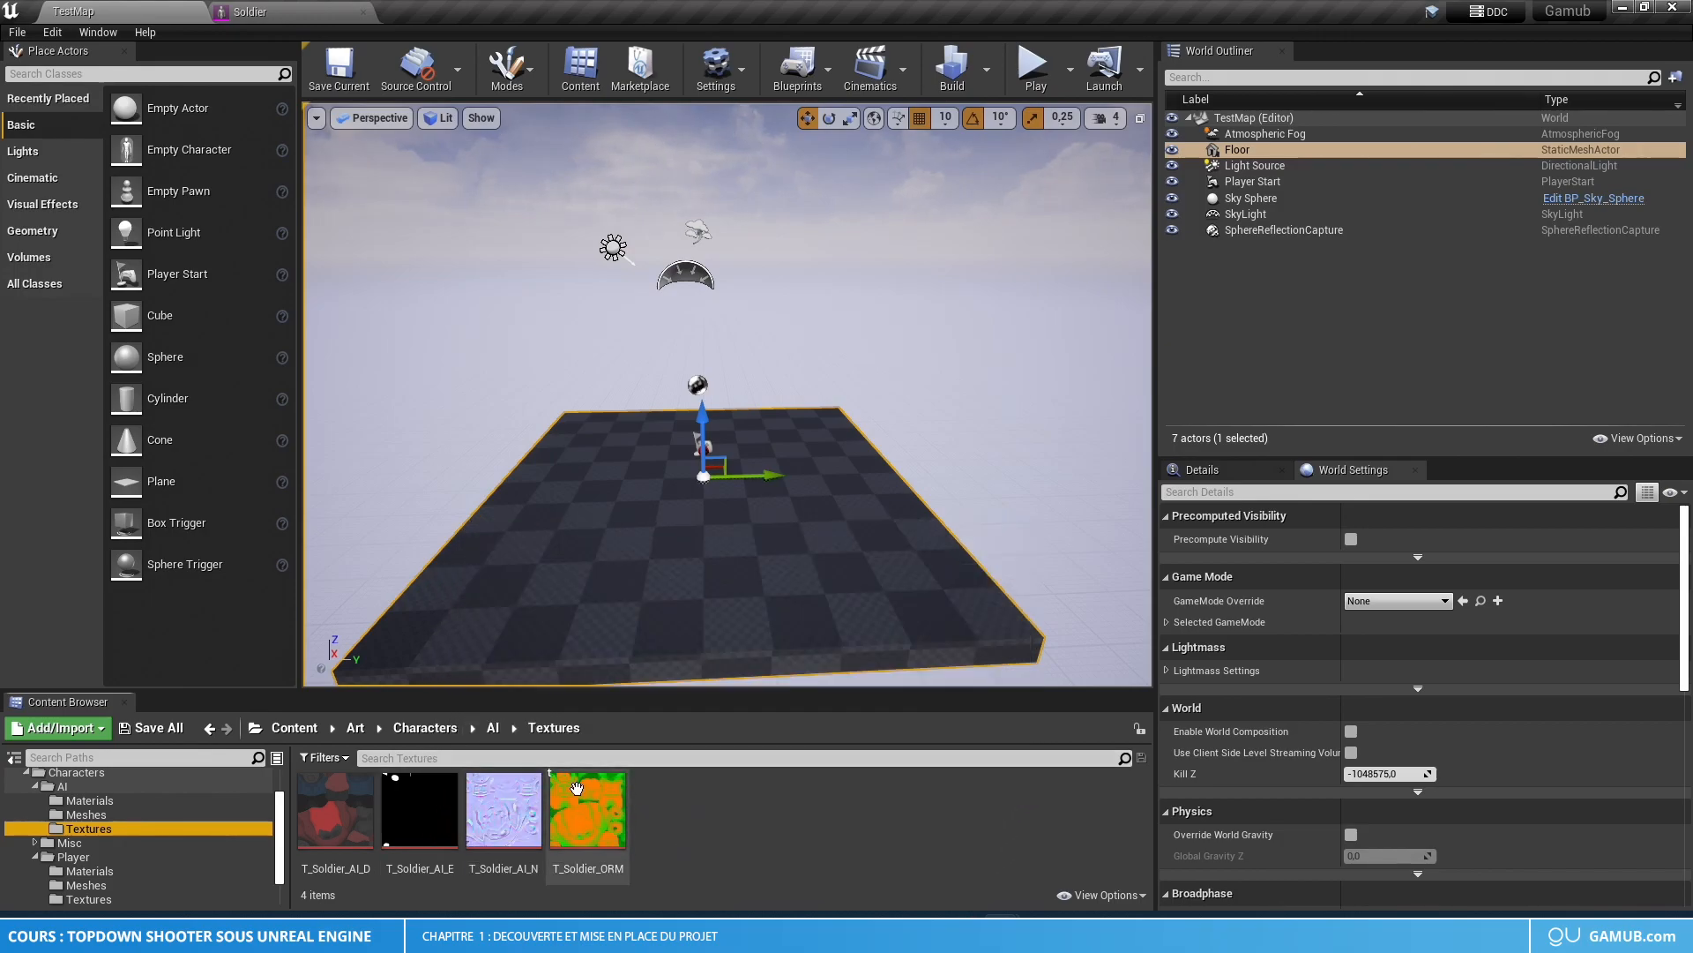
{"action": "mouse_move", "coordinate": [583, 808]}
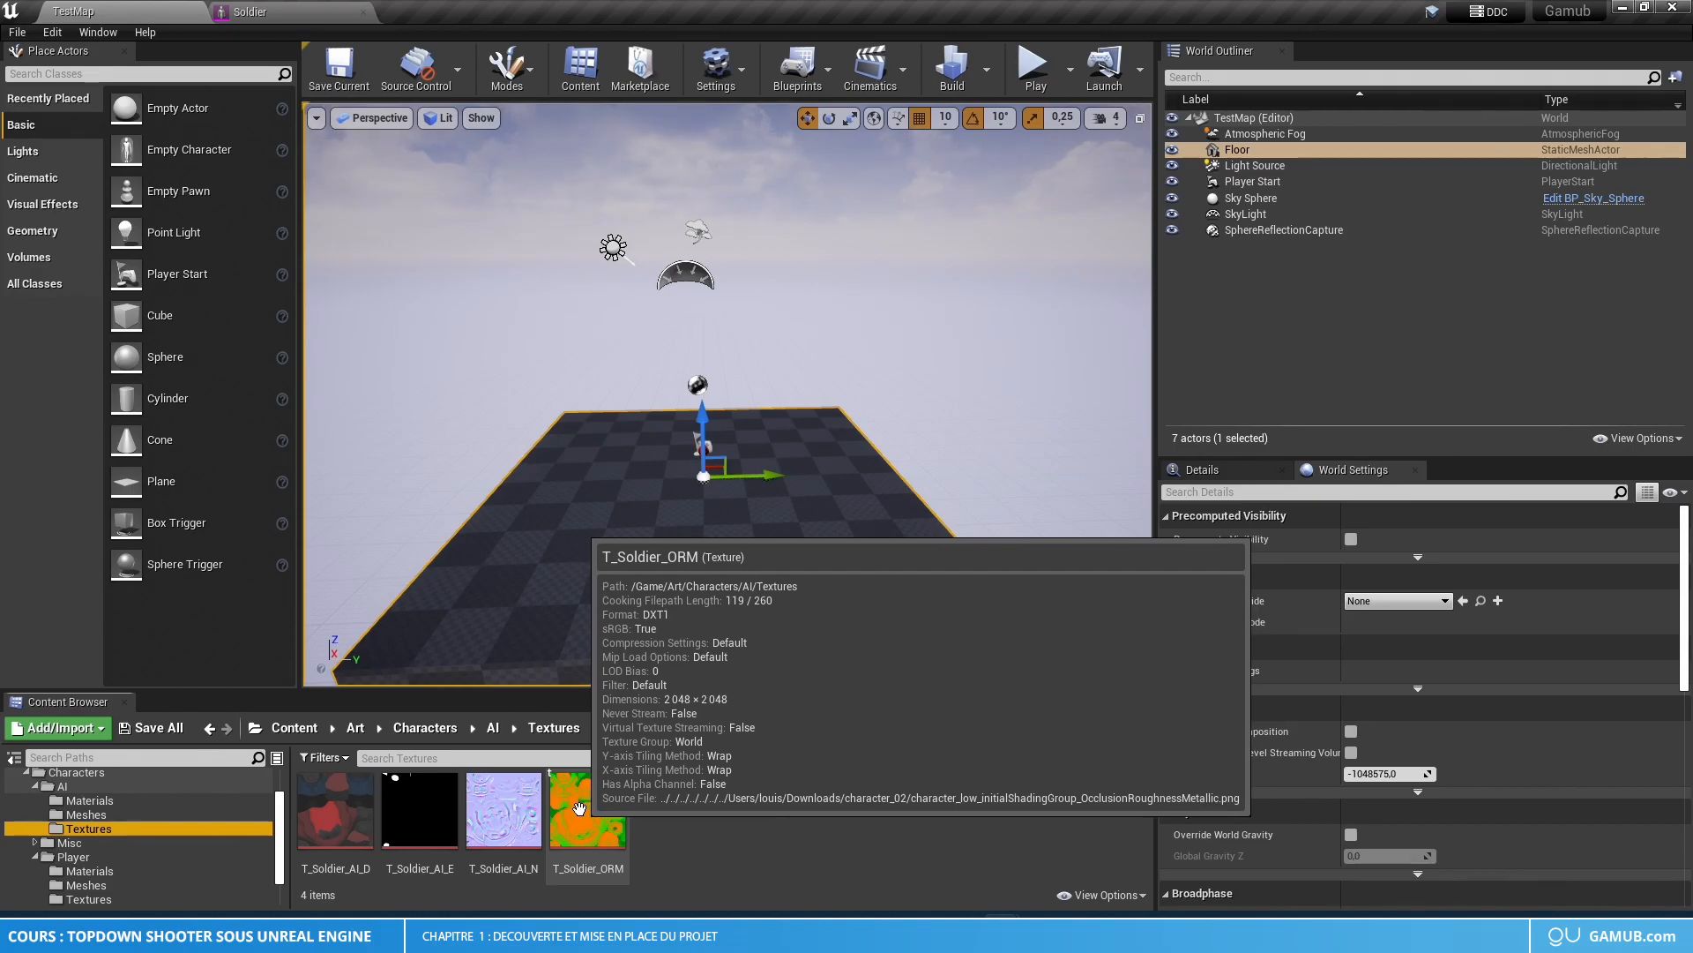
- Collapse the AI, Characters and Art folders and look through the images in the UI/Textures folder
{"action": "double_click", "coordinate": [86, 788]}
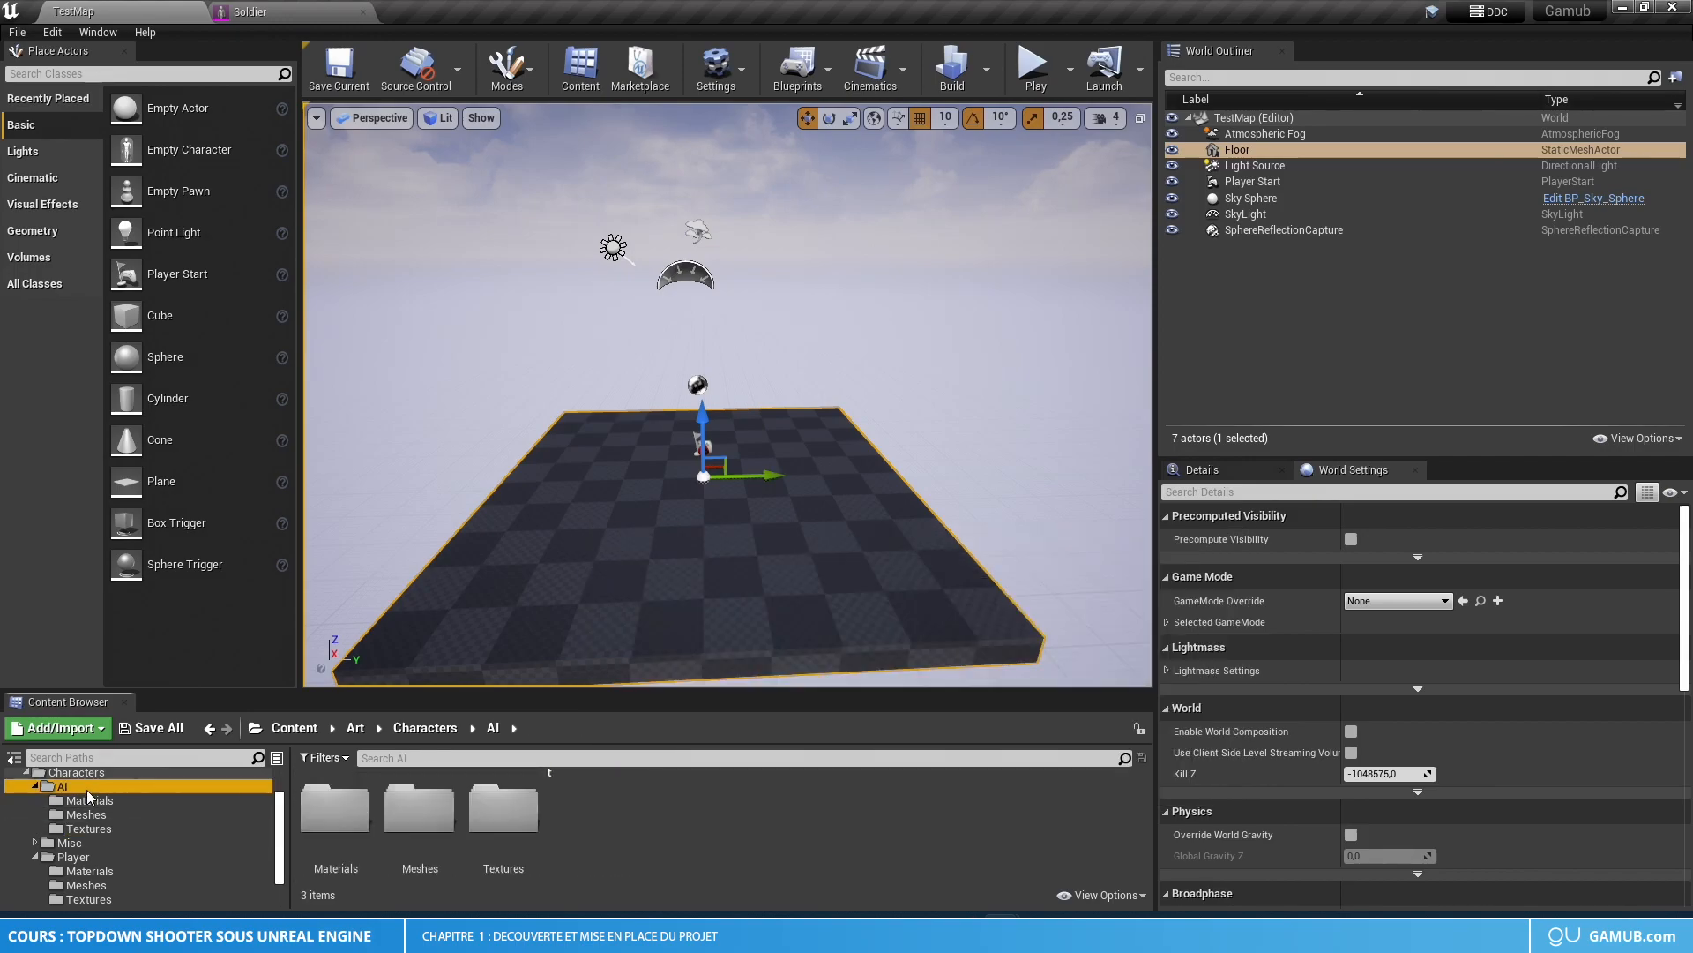
{"action": "scroll", "coordinate": [126, 795], "scroll_direction": "up", "scroll_amount": 3}
{"action": "double_click", "coordinate": [92, 820]}
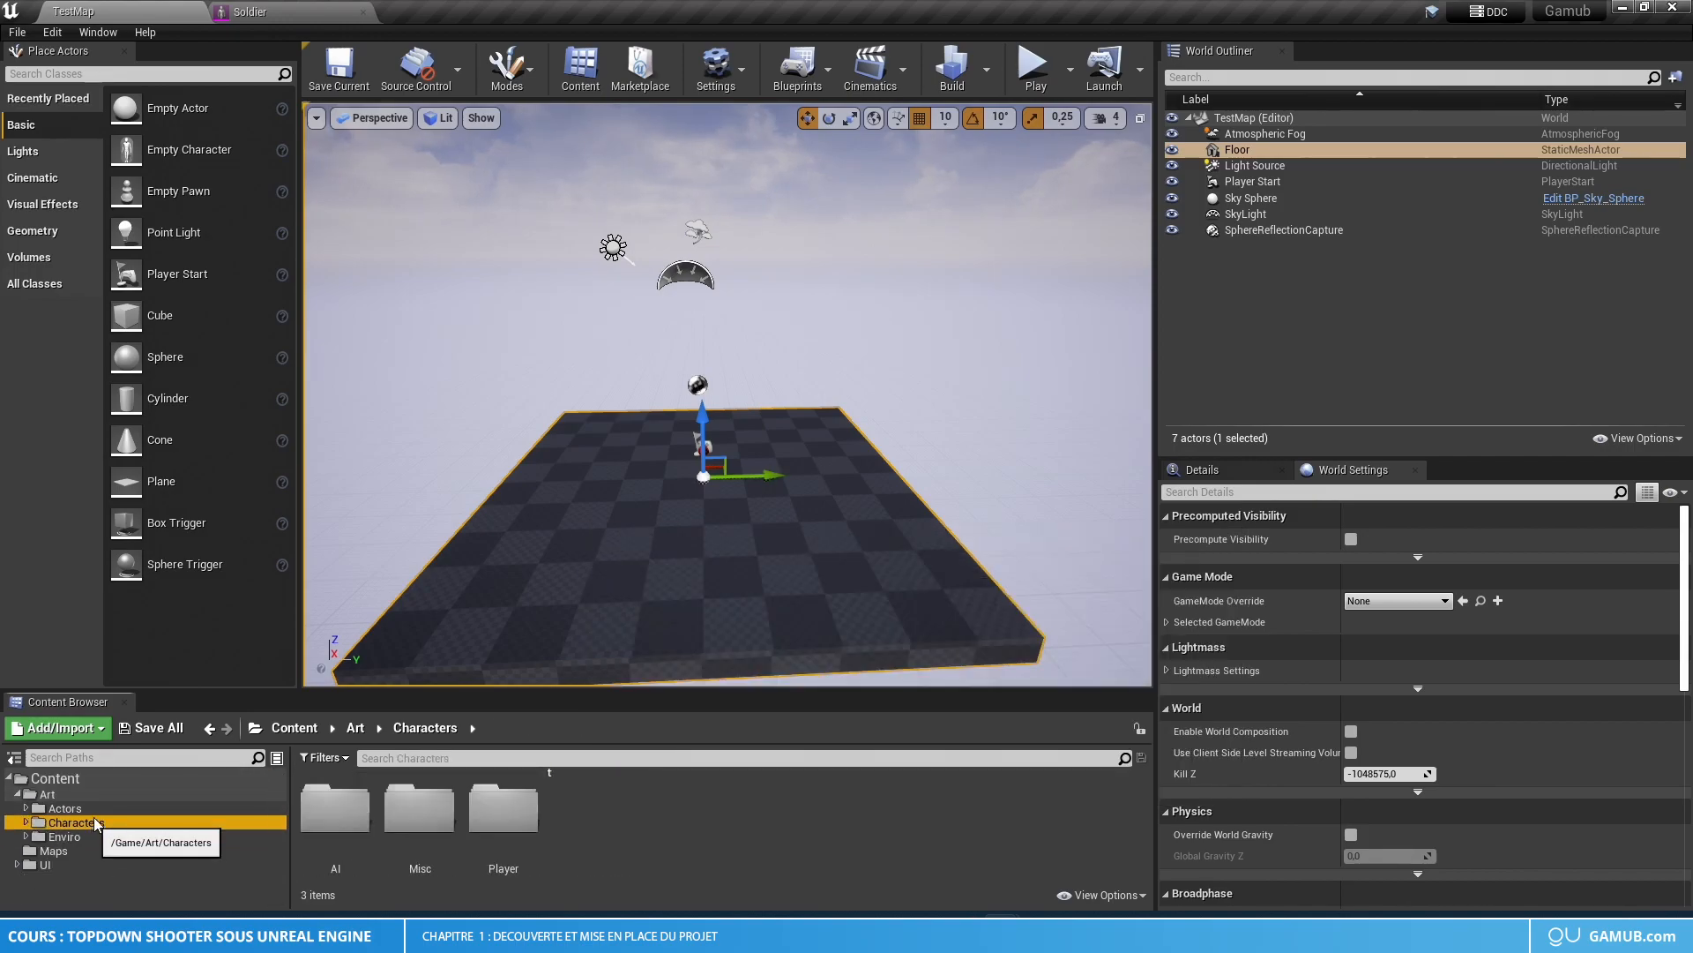
{"action": "double_click", "coordinate": [95, 796]}
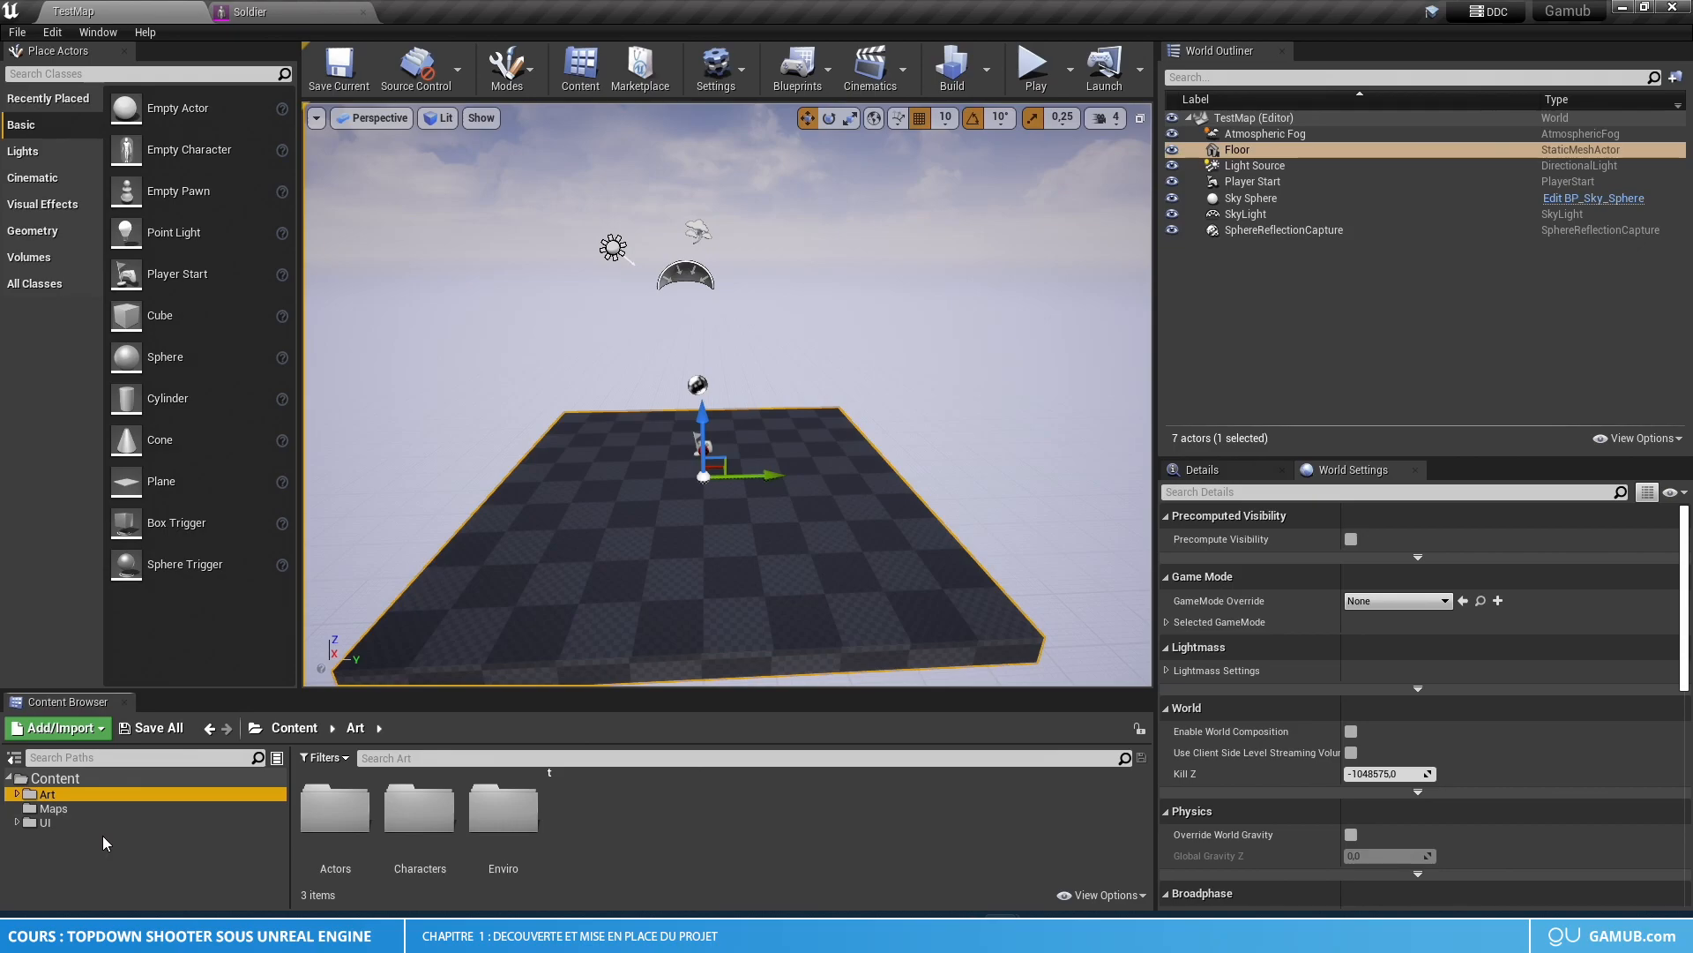
{"action": "left_click", "coordinate": [114, 818]}
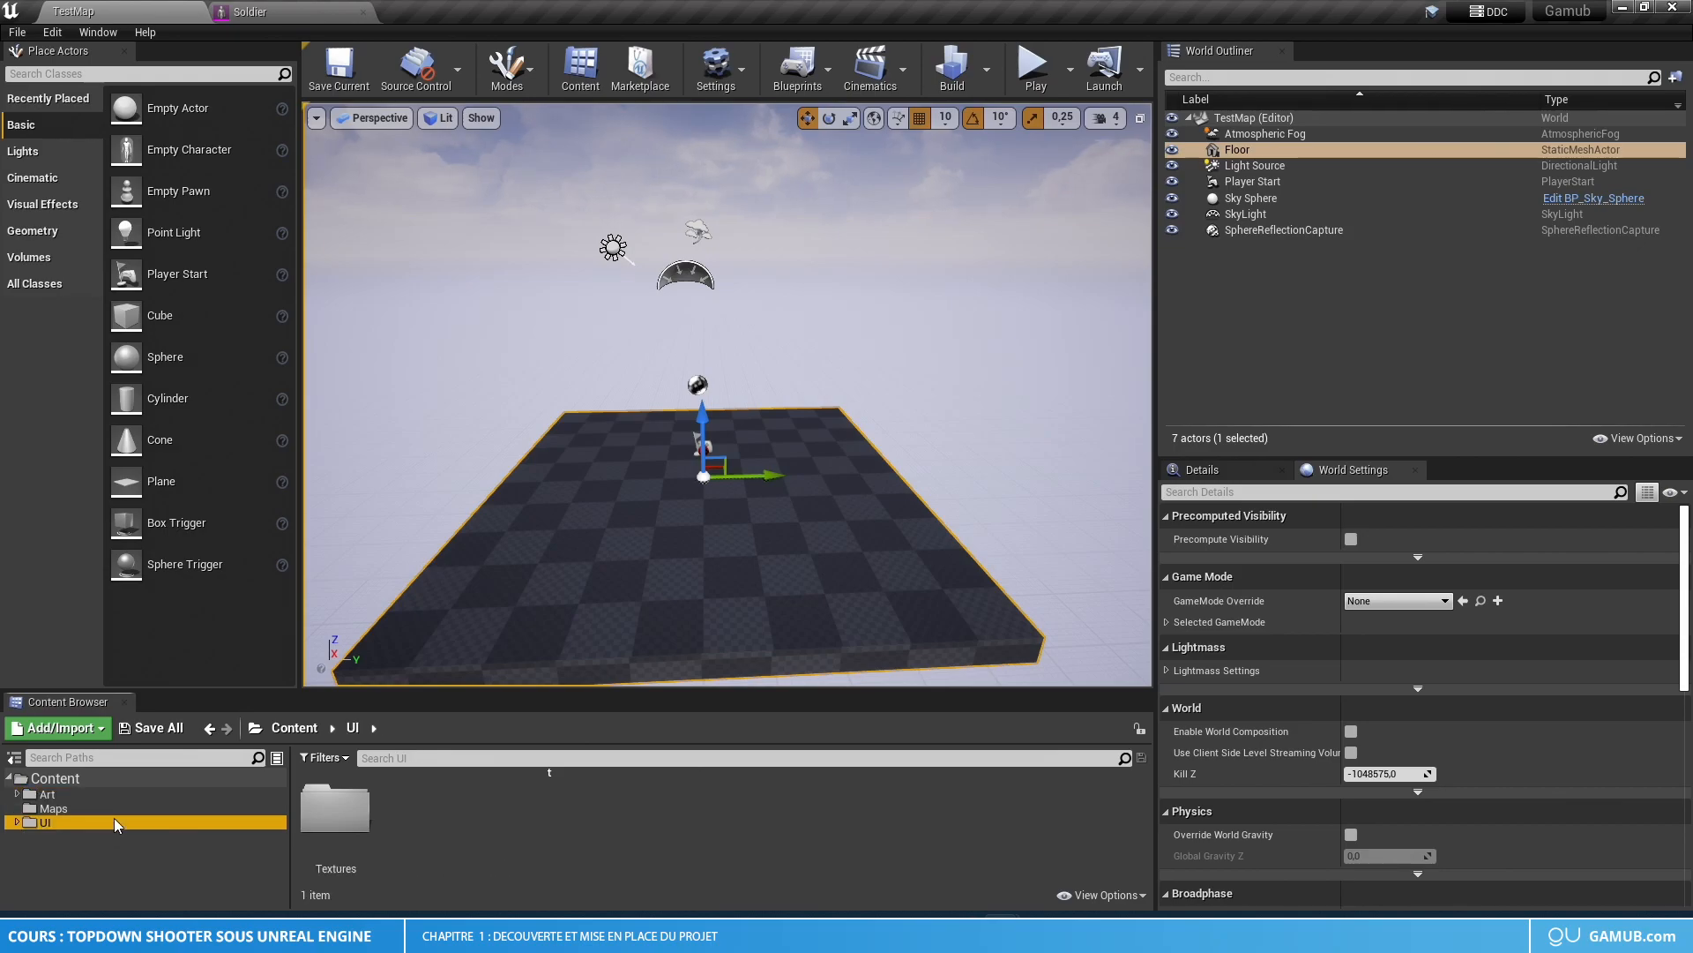
{"action": "double_click", "coordinate": [114, 818]}
{"action": "double_click", "coordinate": [335, 807]}
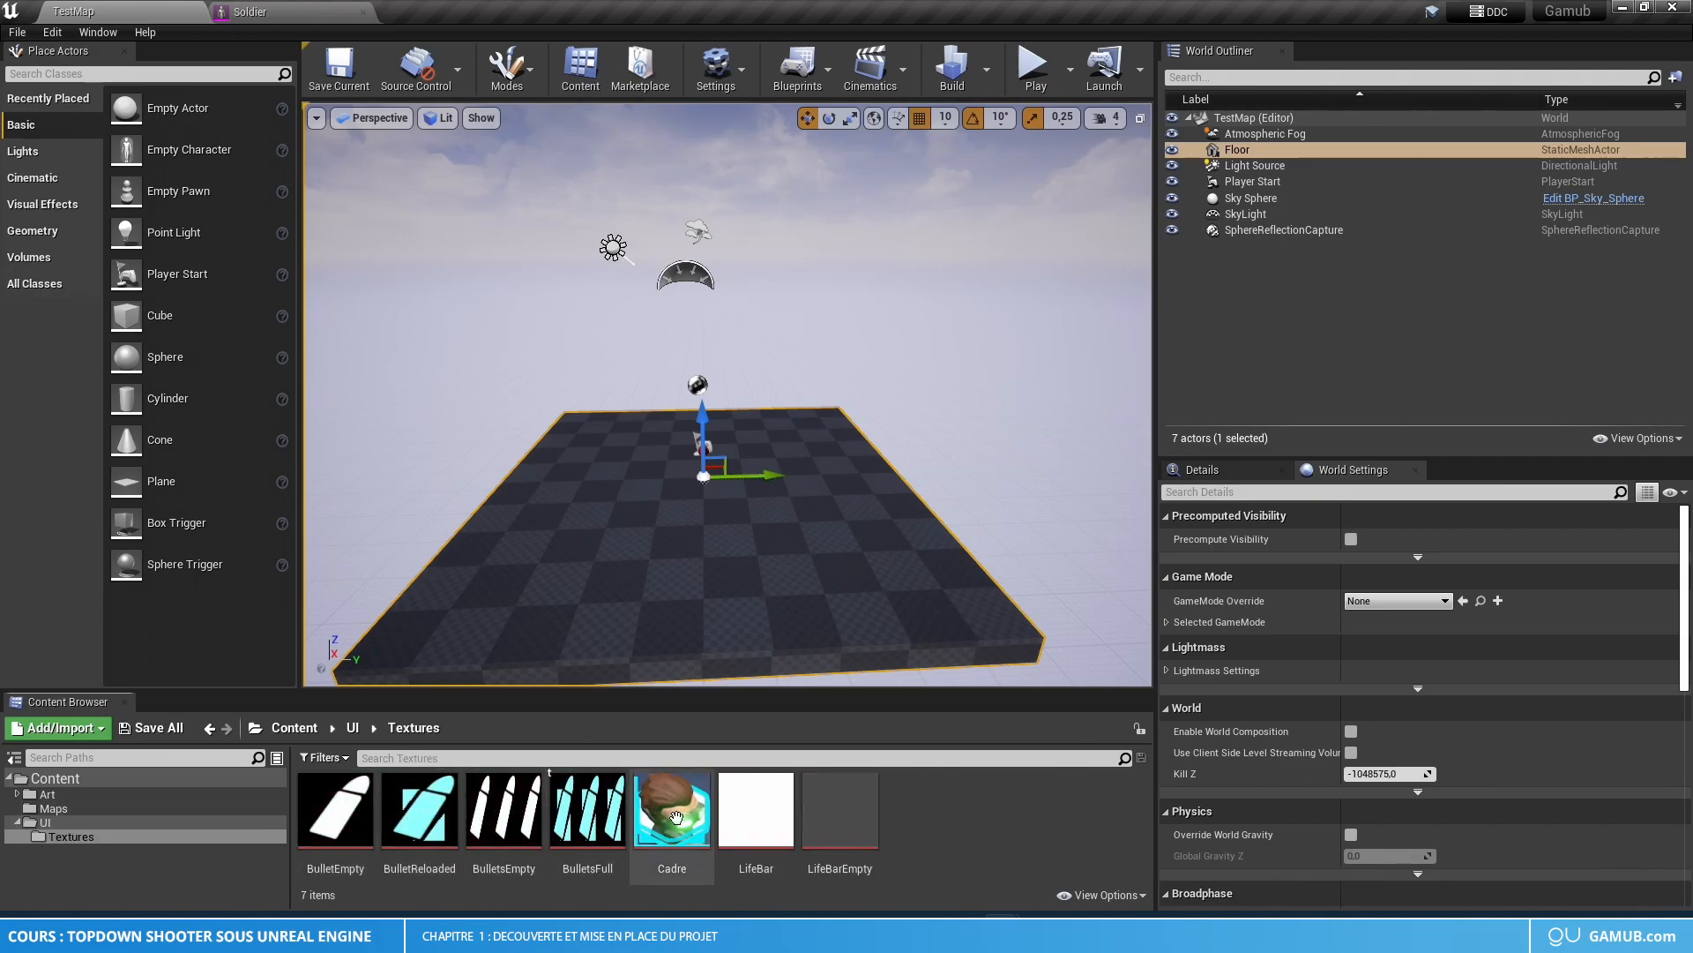
- Reopen the TestMap level from the Maps folder
{"action": "left_click", "coordinate": [54, 809]}
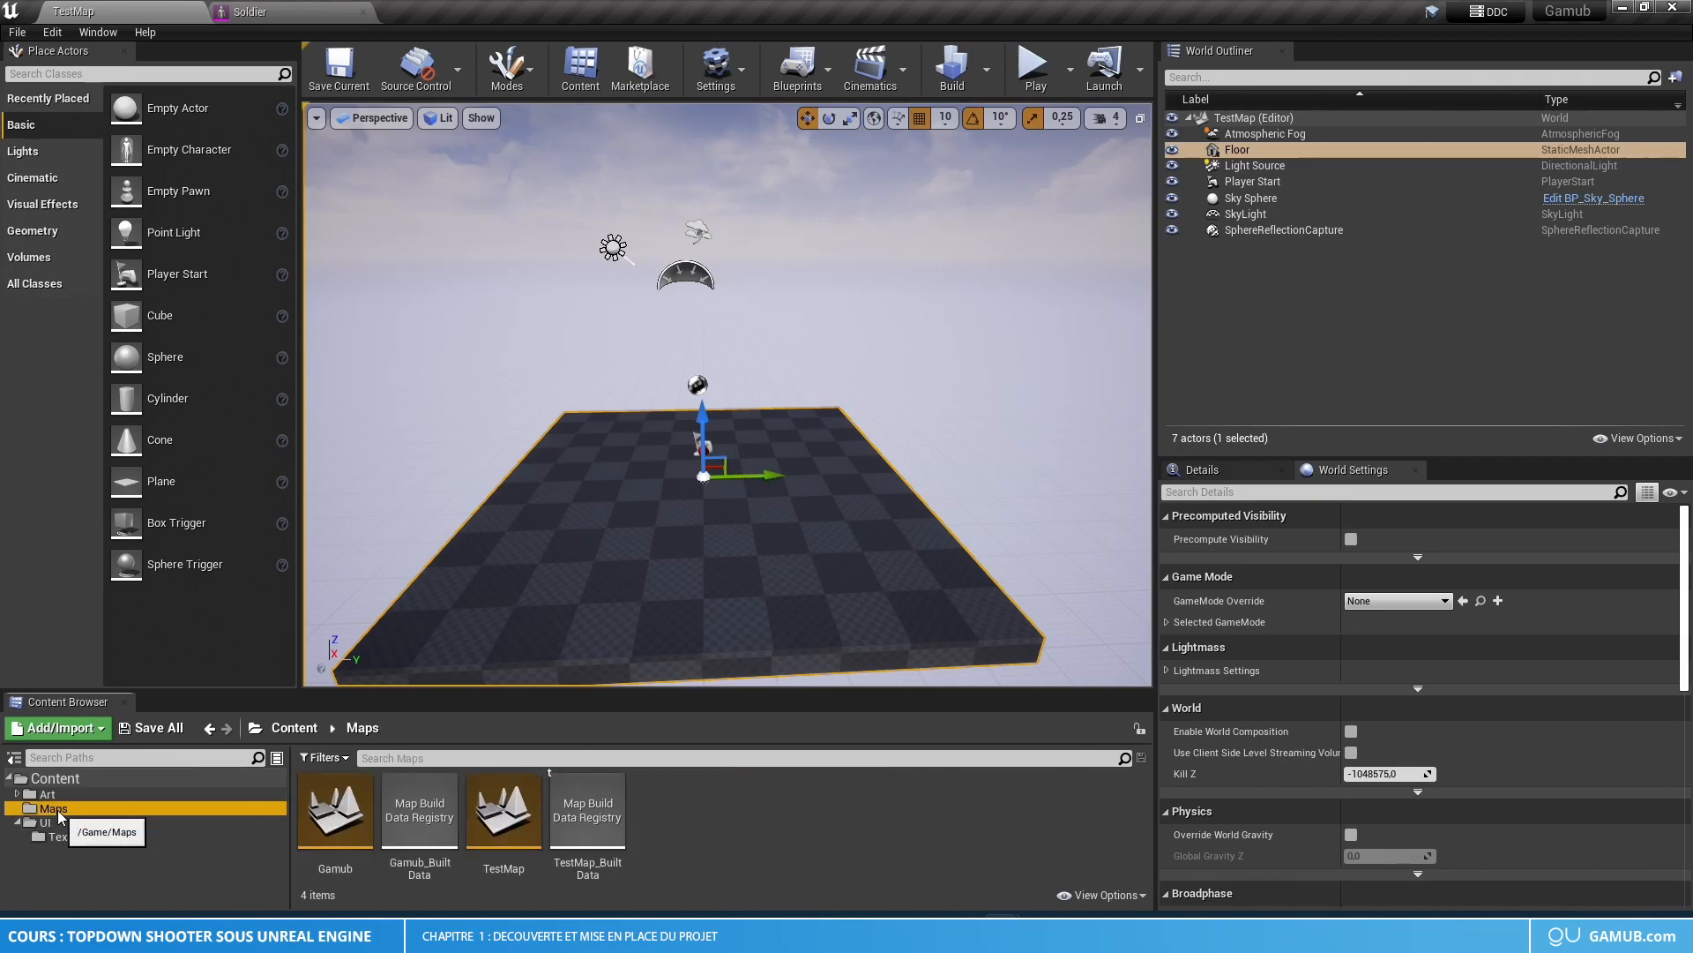
{"action": "double_click", "coordinate": [500, 826]}
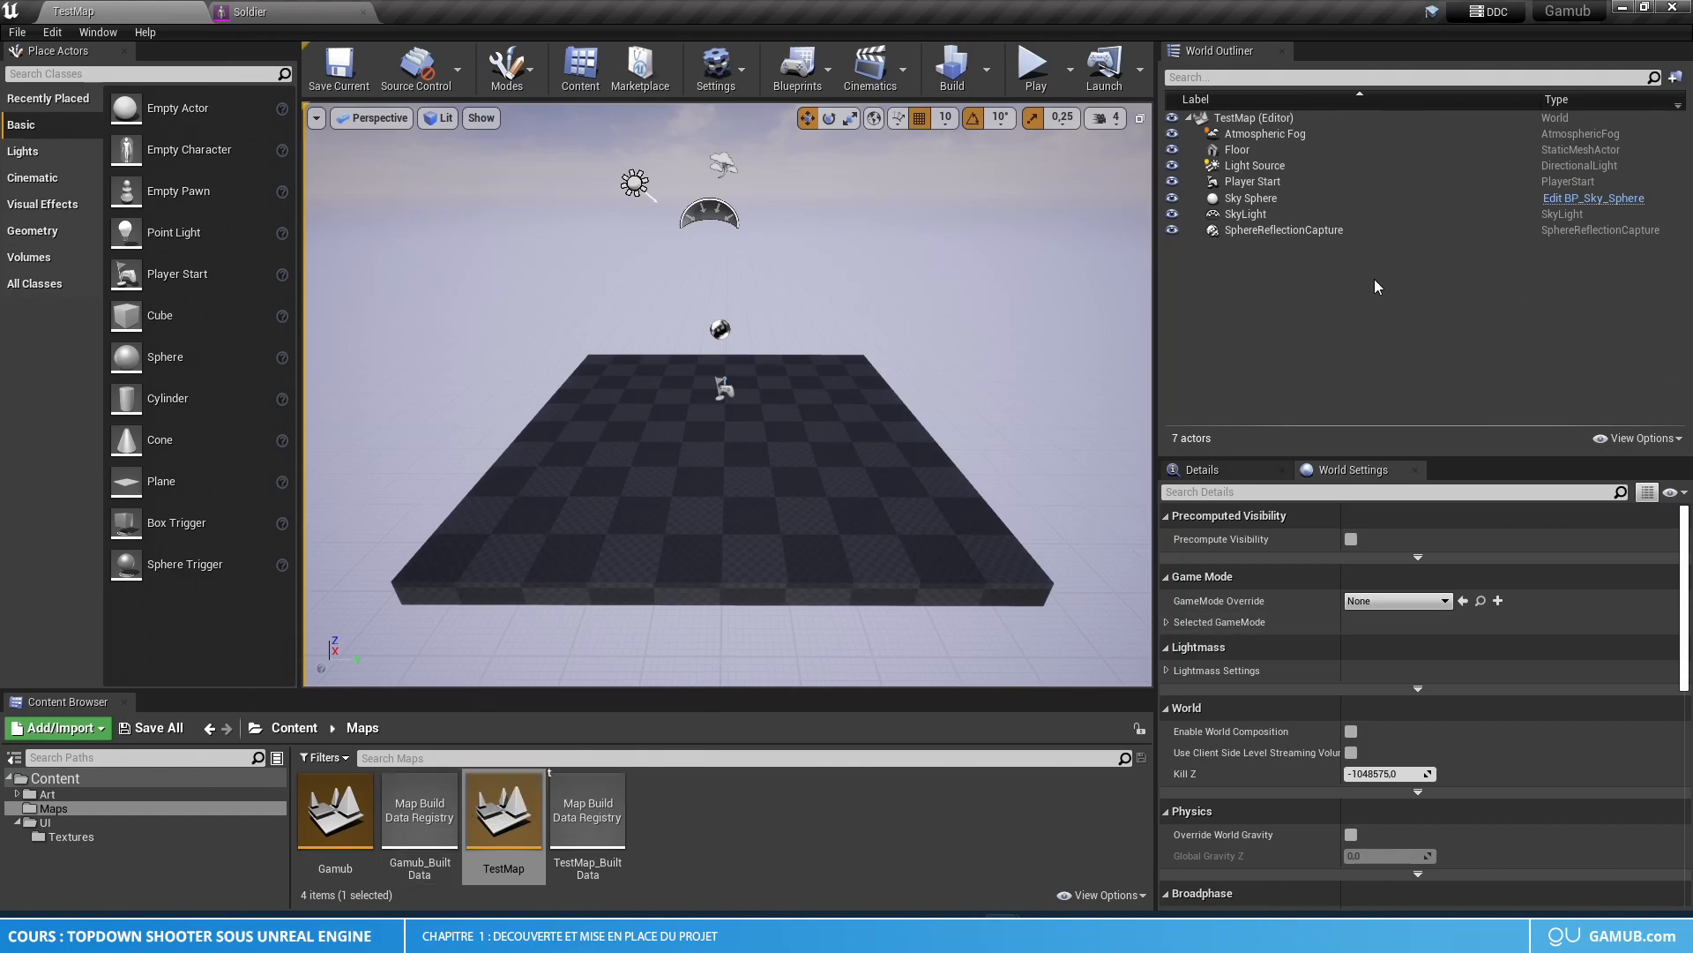
- Create a folder named Core directly under Content
{"action": "left_click", "coordinate": [81, 781]}
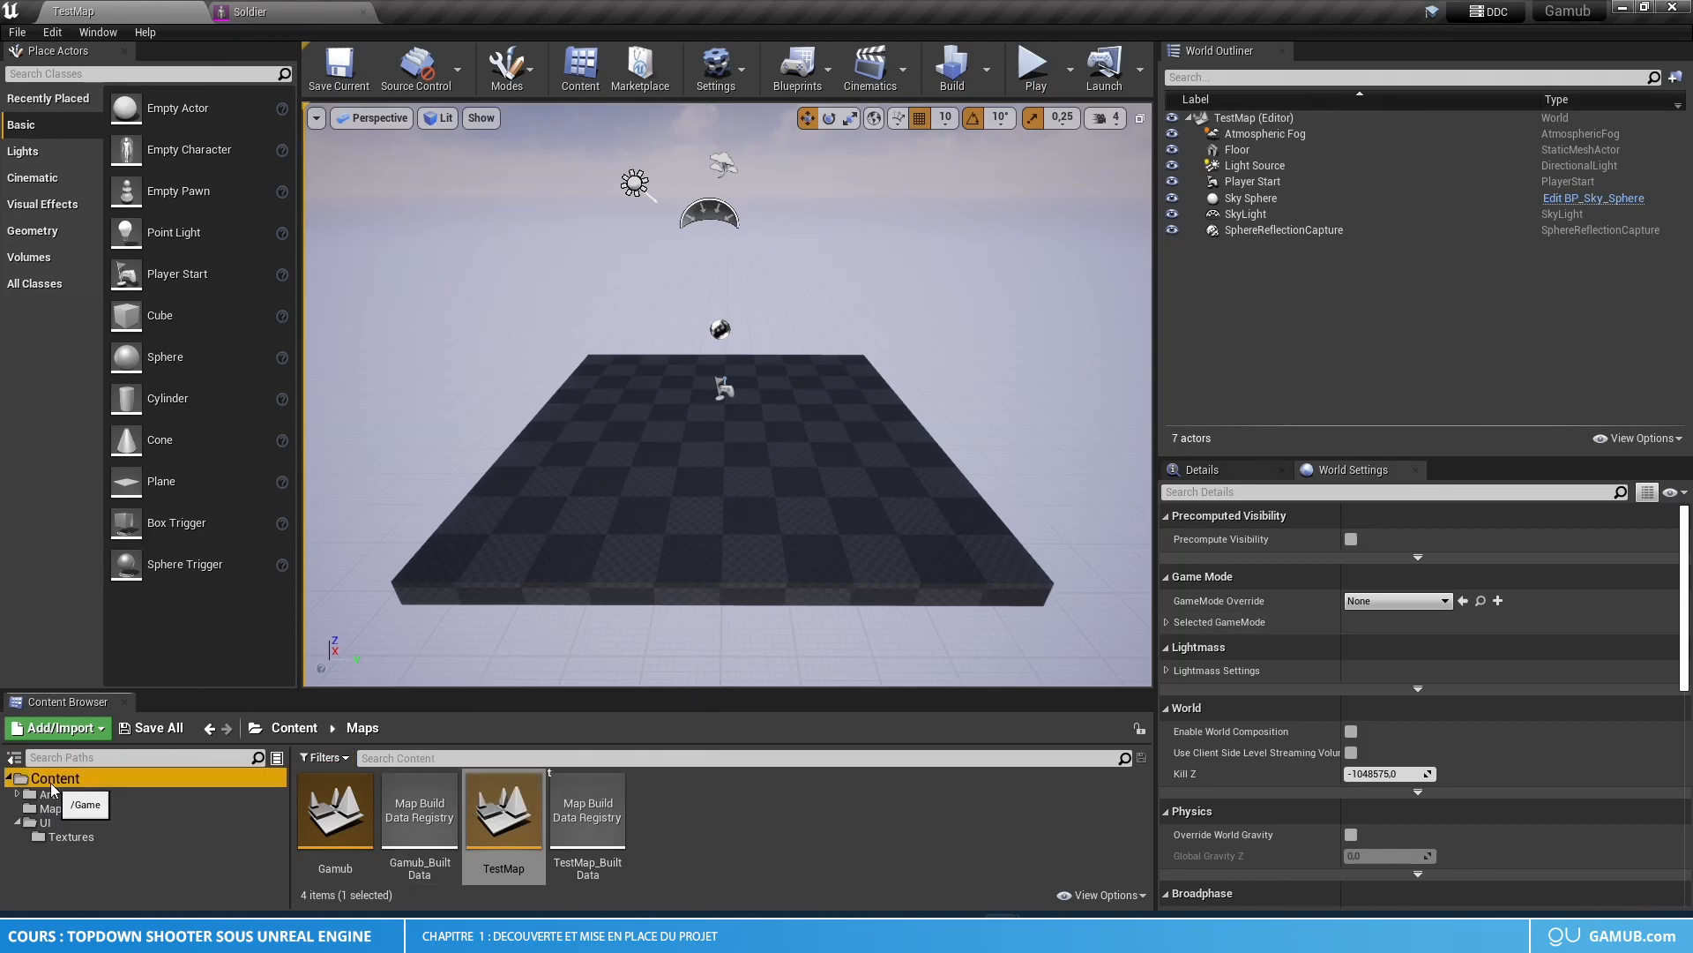
{"action": "right_click", "coordinate": [669, 822]}
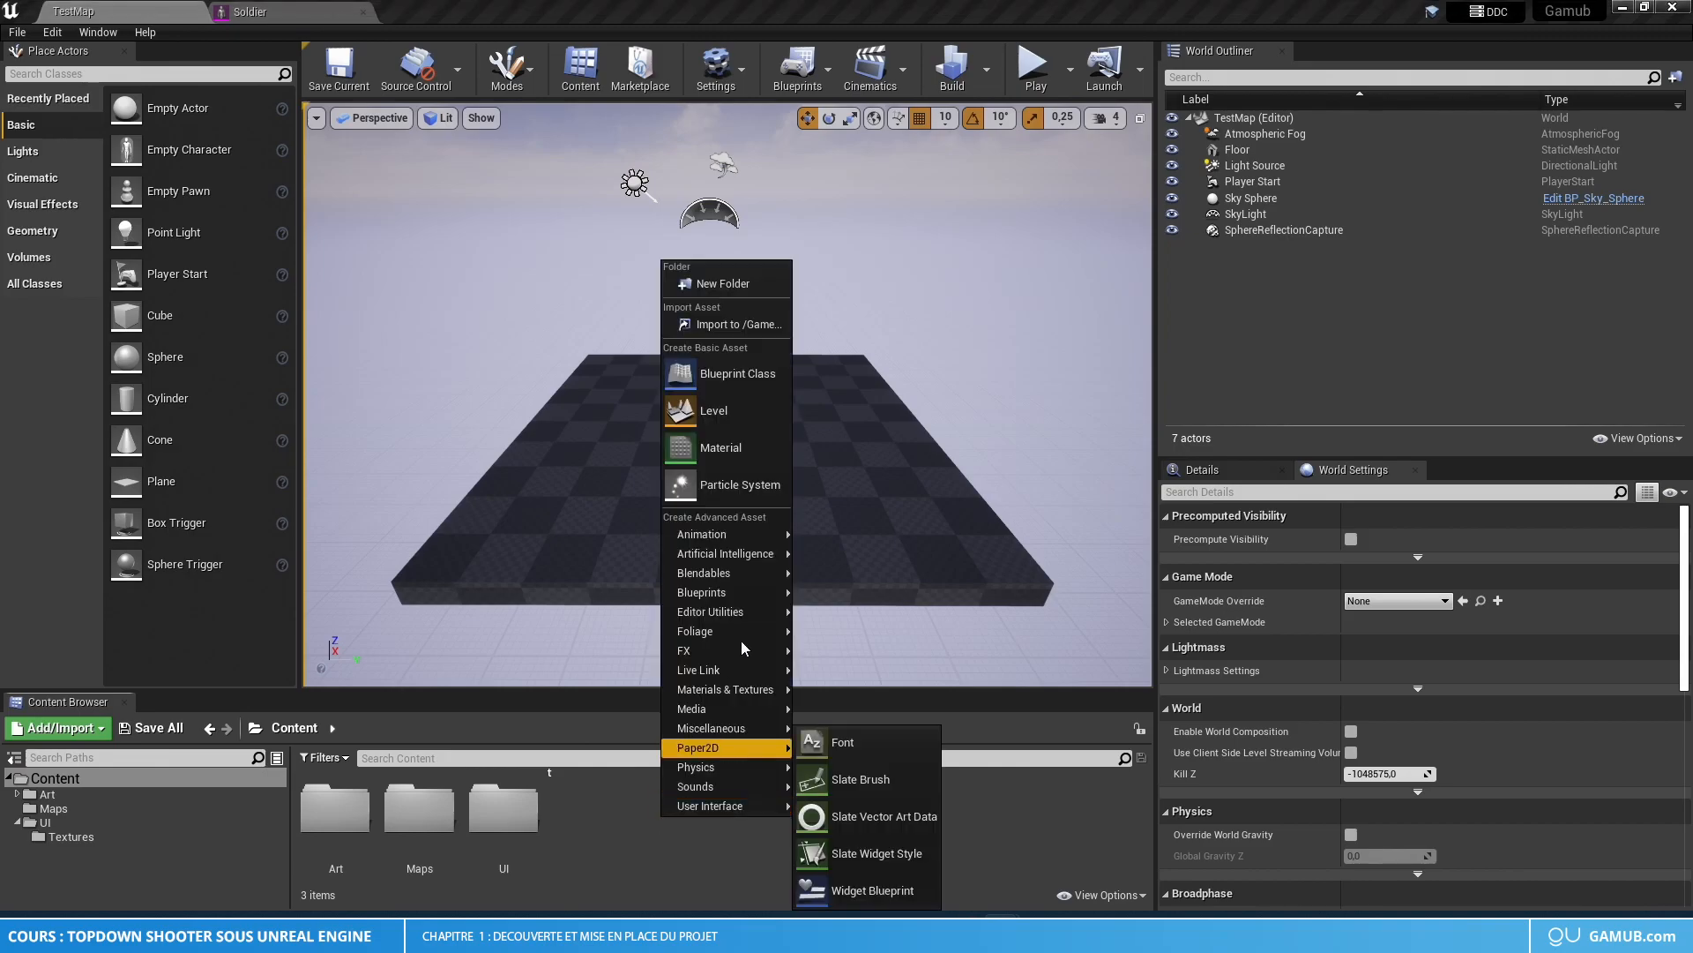
{"action": "left_click", "coordinate": [741, 284]}
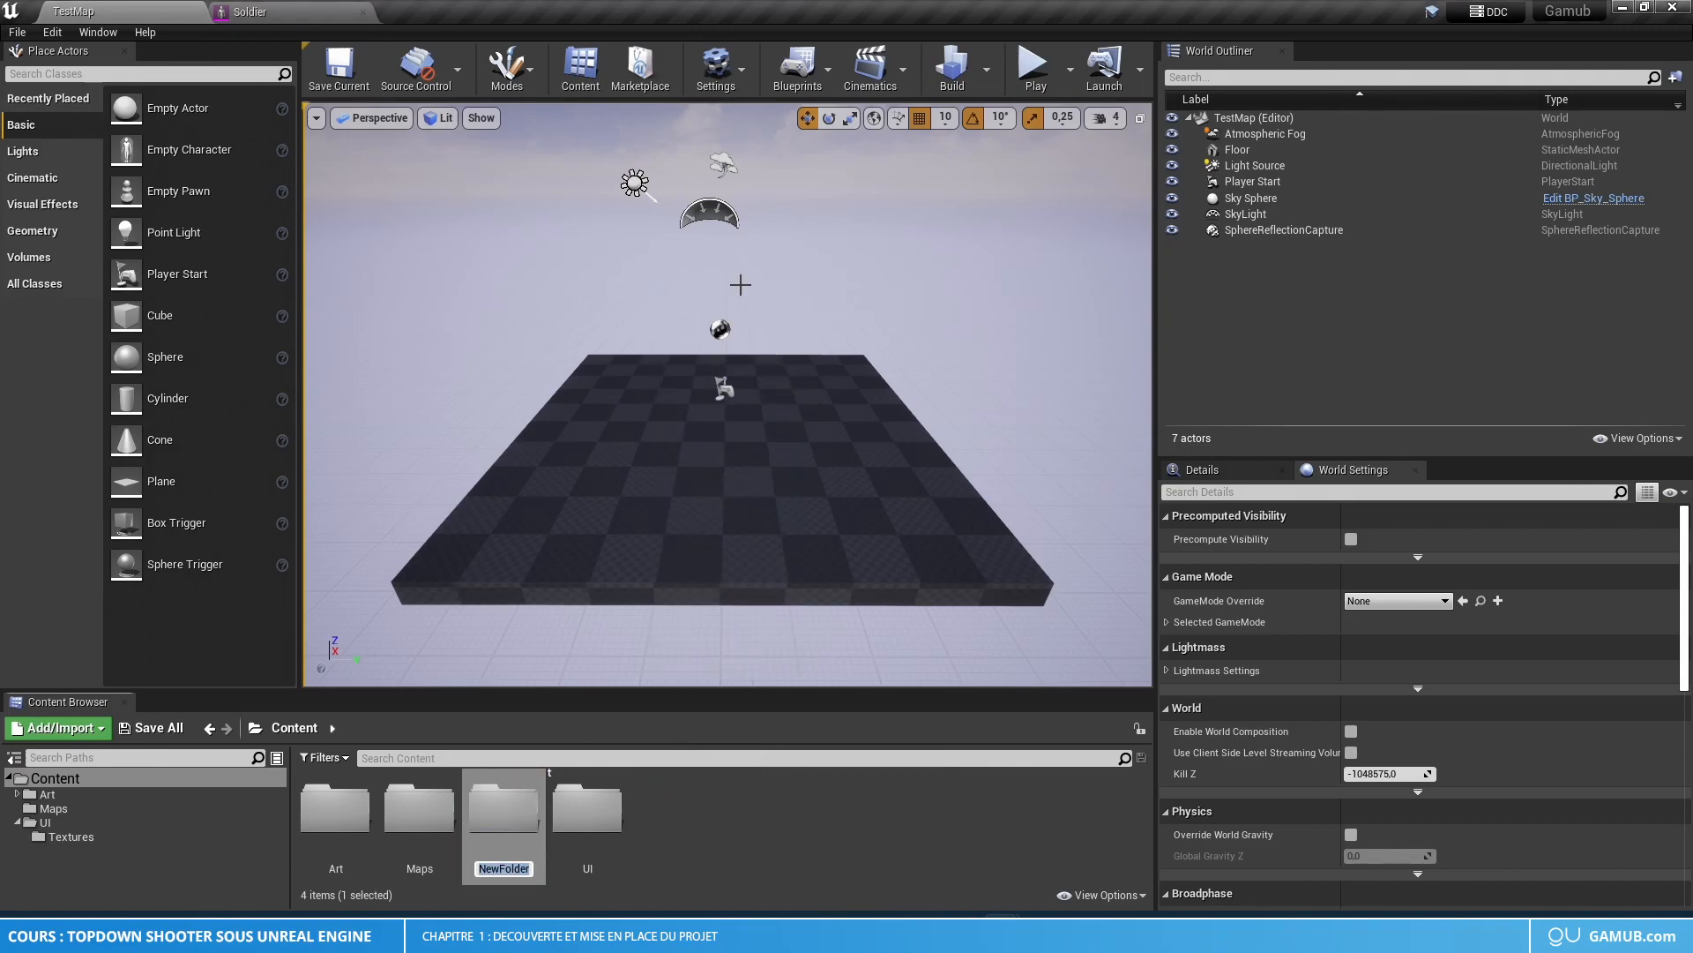
{"action": "type", "text": "Core"}
{"action": "key", "text": "Return"}
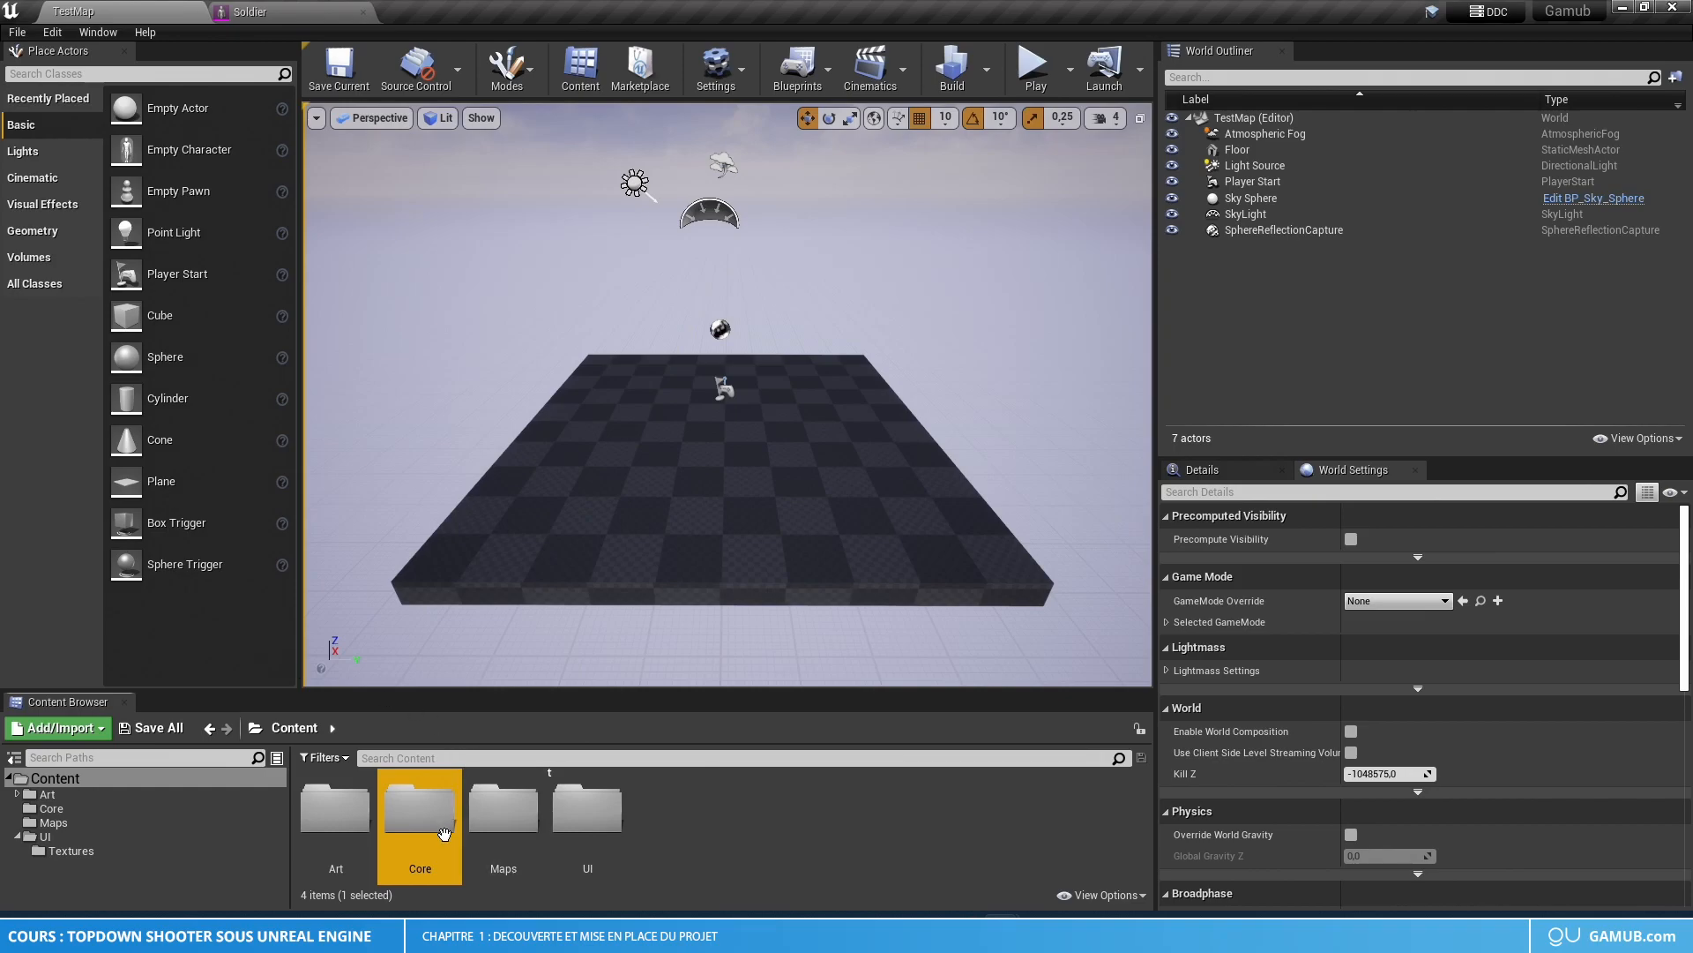
- Create a Blueprint class with Character as its parent in the Core folder and name it BP_Main_Character
{"action": "double_click", "coordinate": [401, 819]}
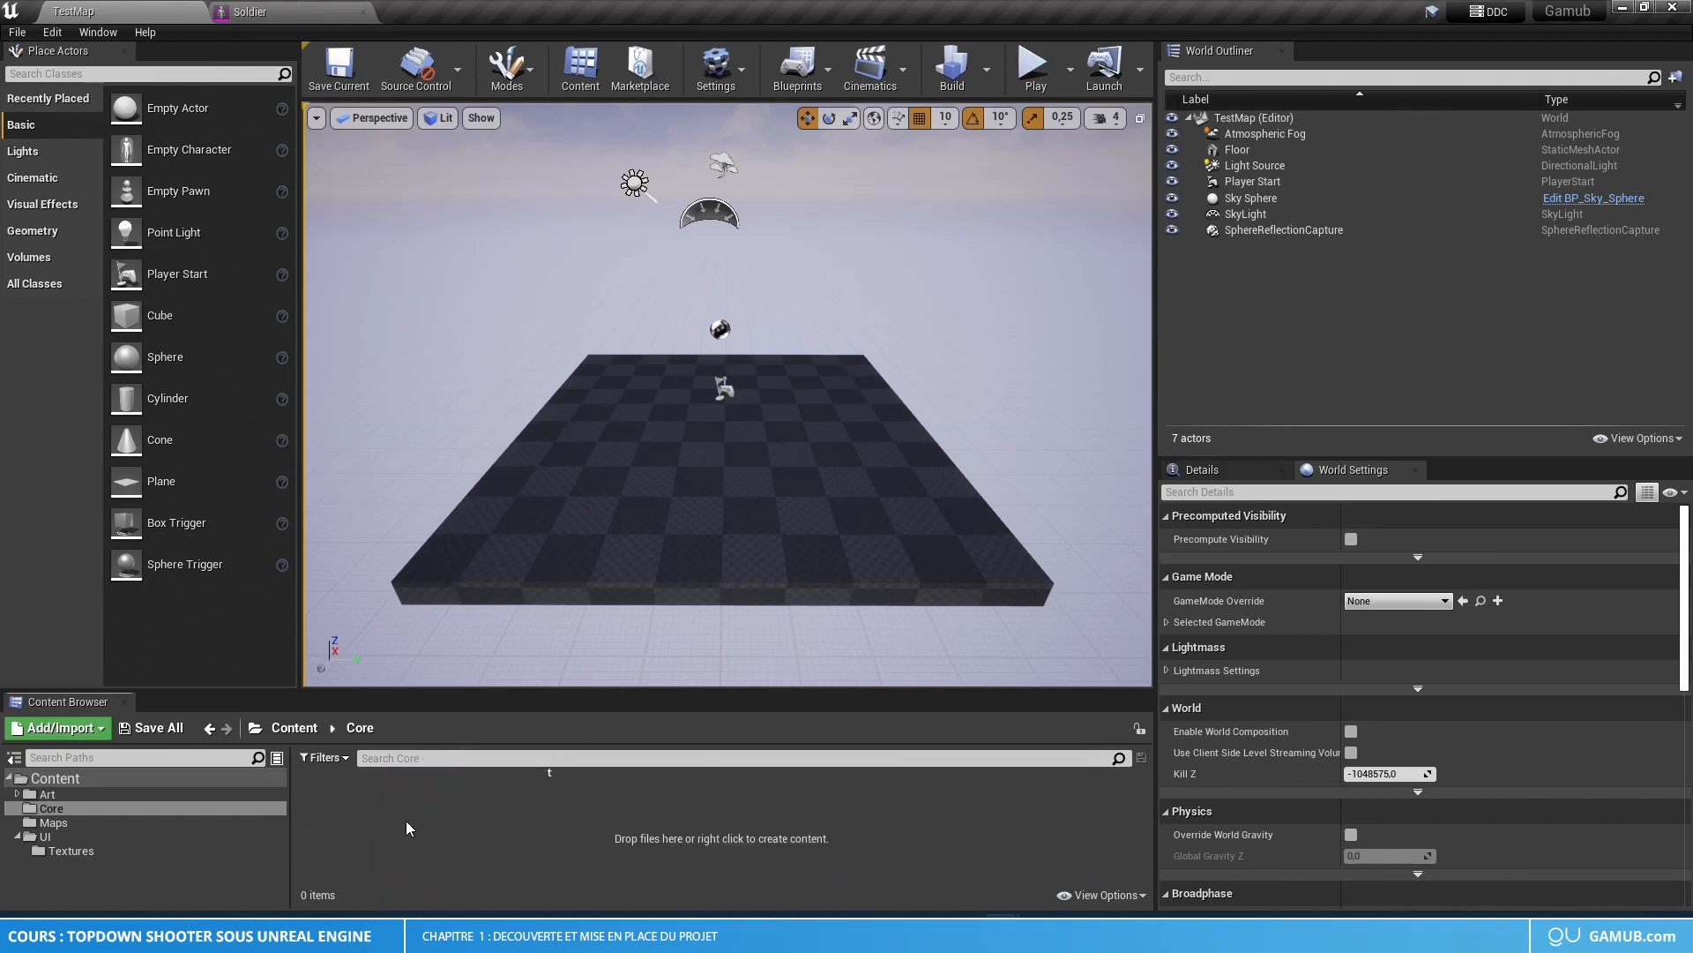
{"action": "right_click", "coordinate": [358, 808]}
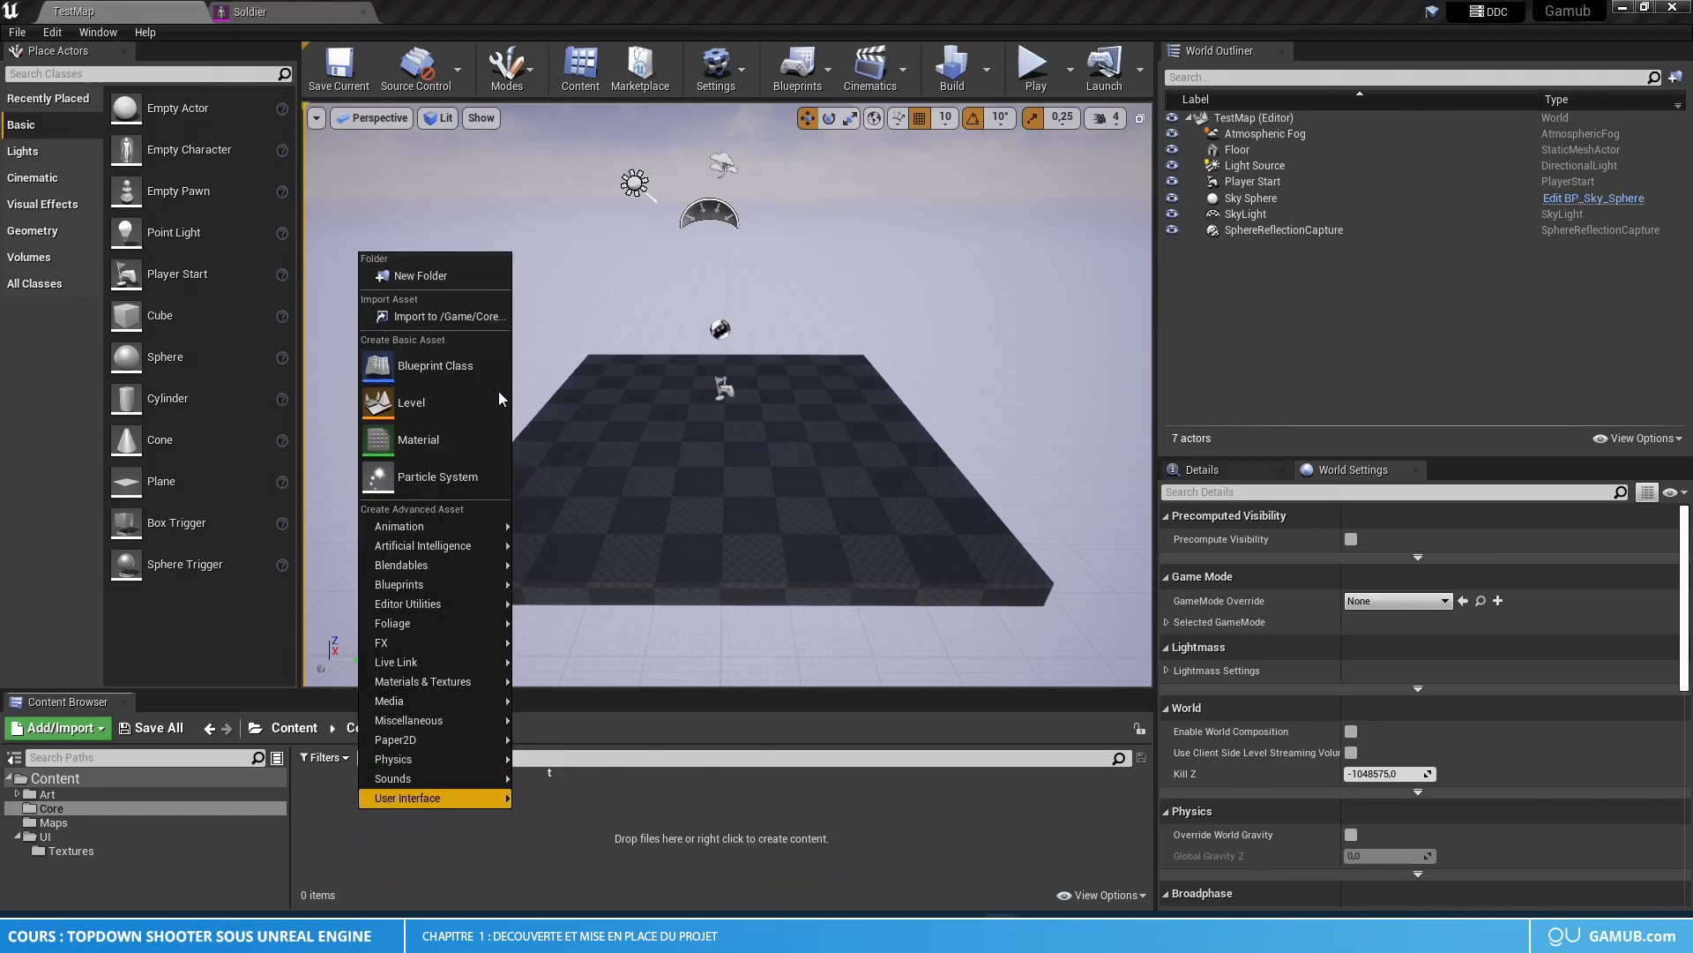
{"action": "left_click", "coordinate": [453, 378]}
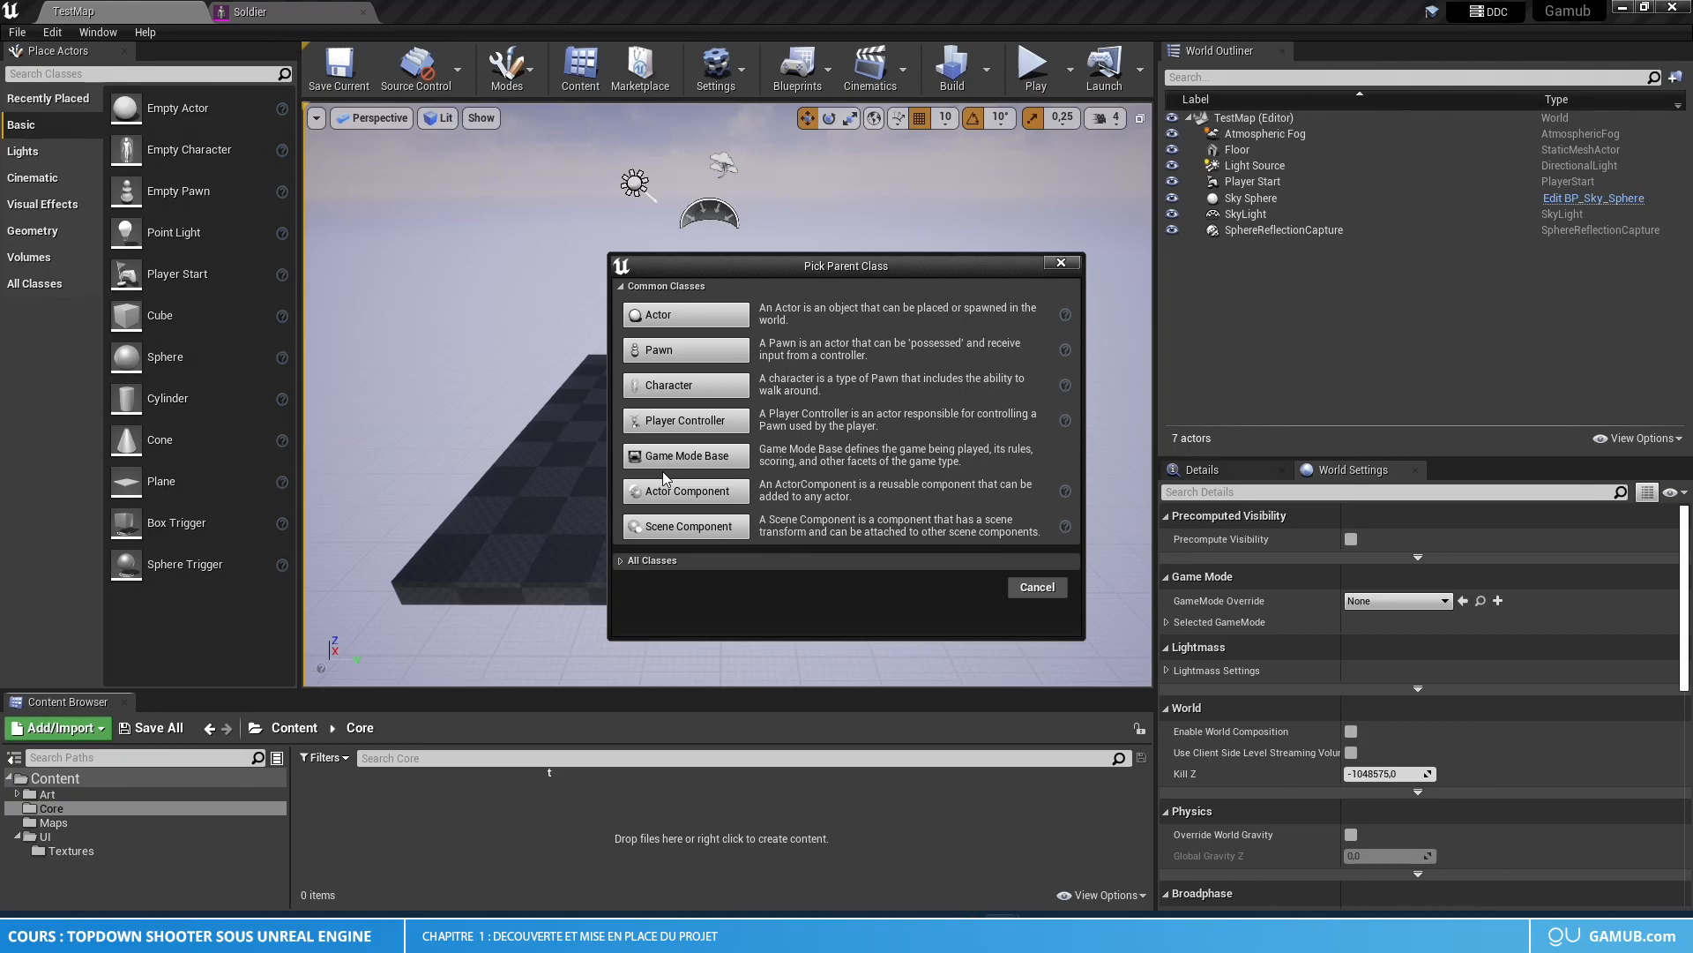
{"action": "left_click", "coordinate": [694, 391]}
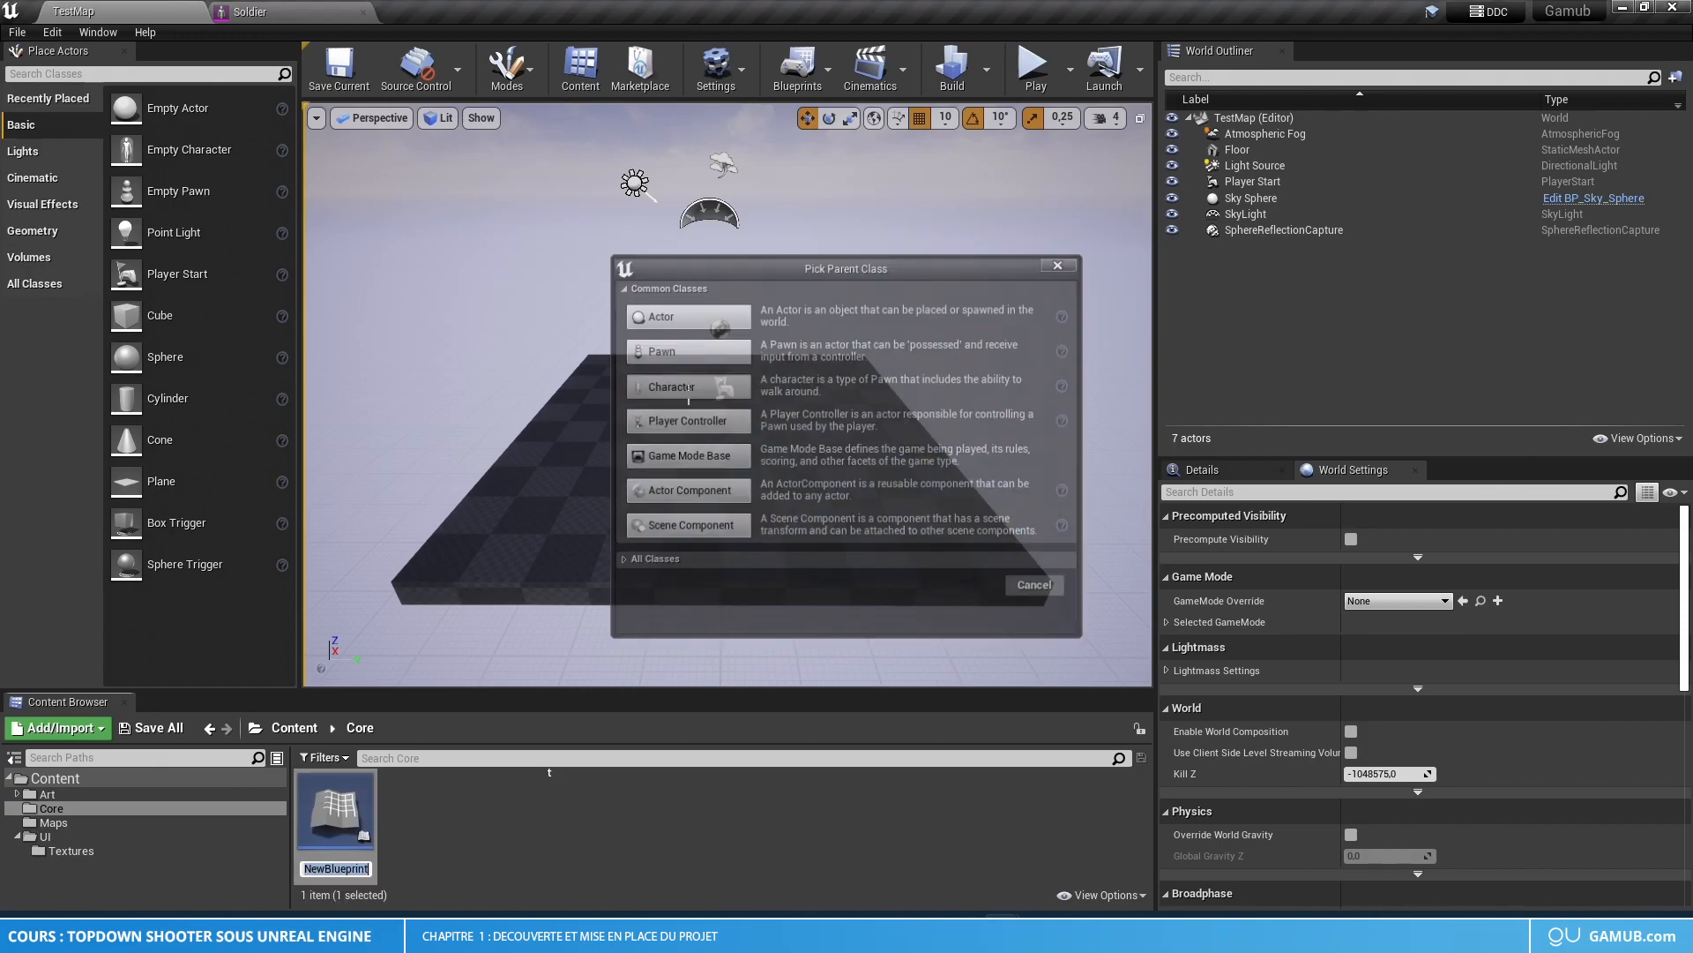
{"action": "type", "text": "BP"}
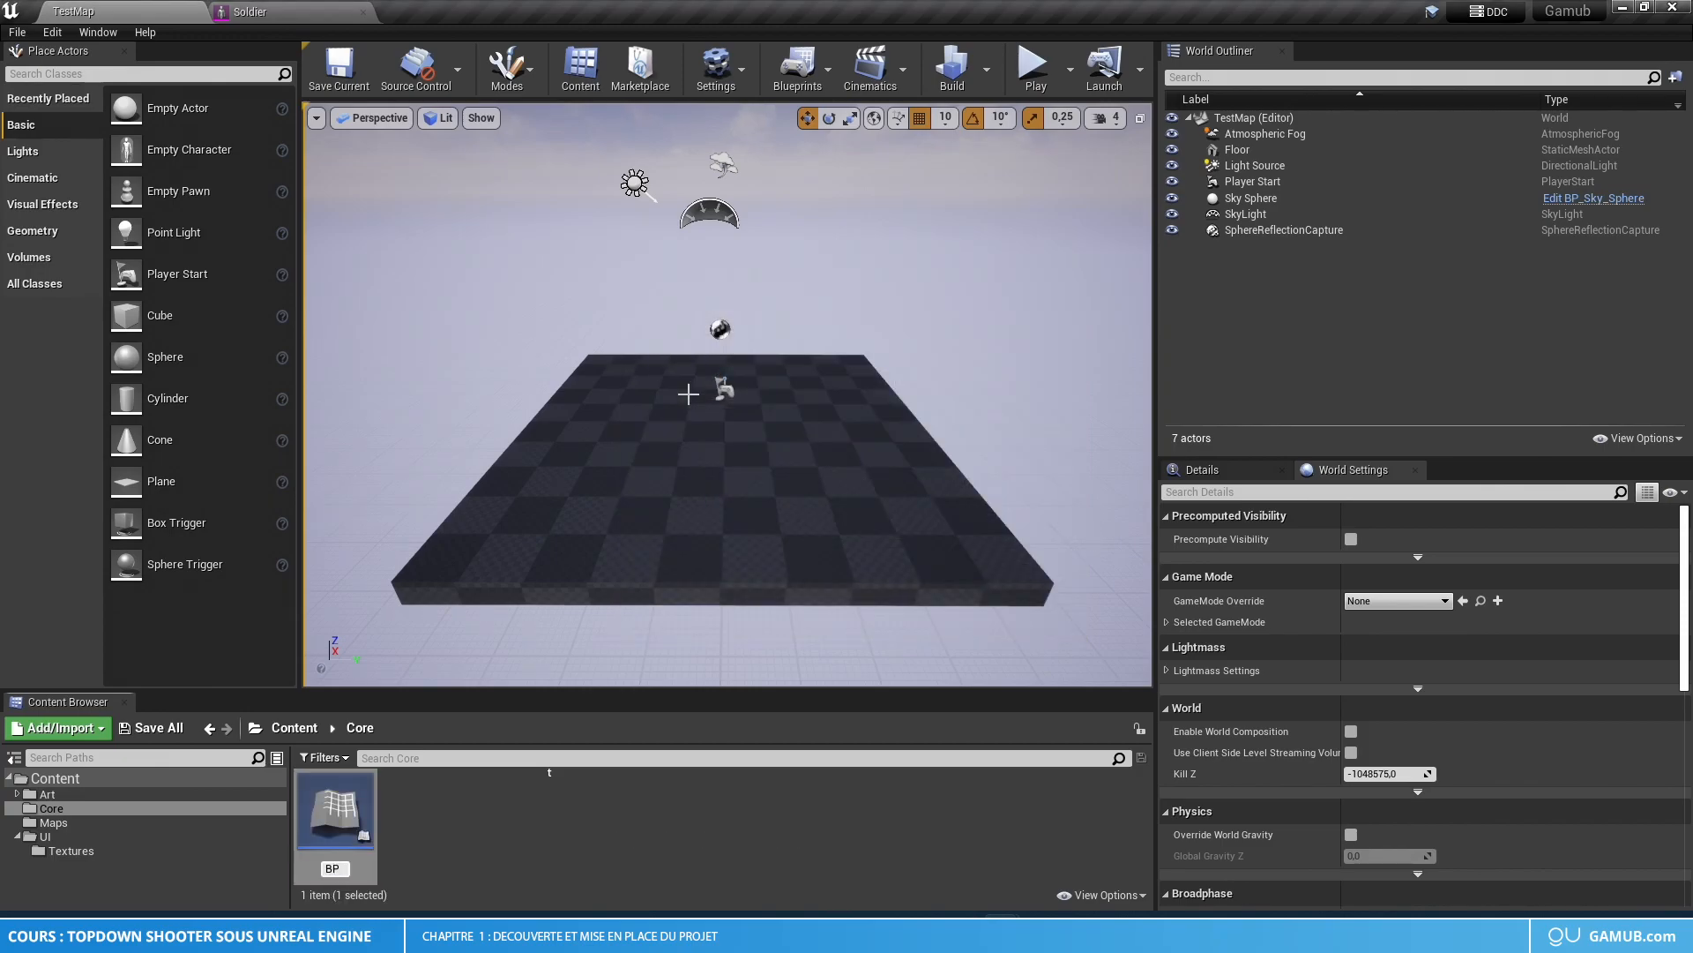
{"action": "type", "text": "_"}
{"action": "type", "text": "Main_Chara"}
{"action": "type", "text": "cter"}
{"action": "key", "text": "Return"}
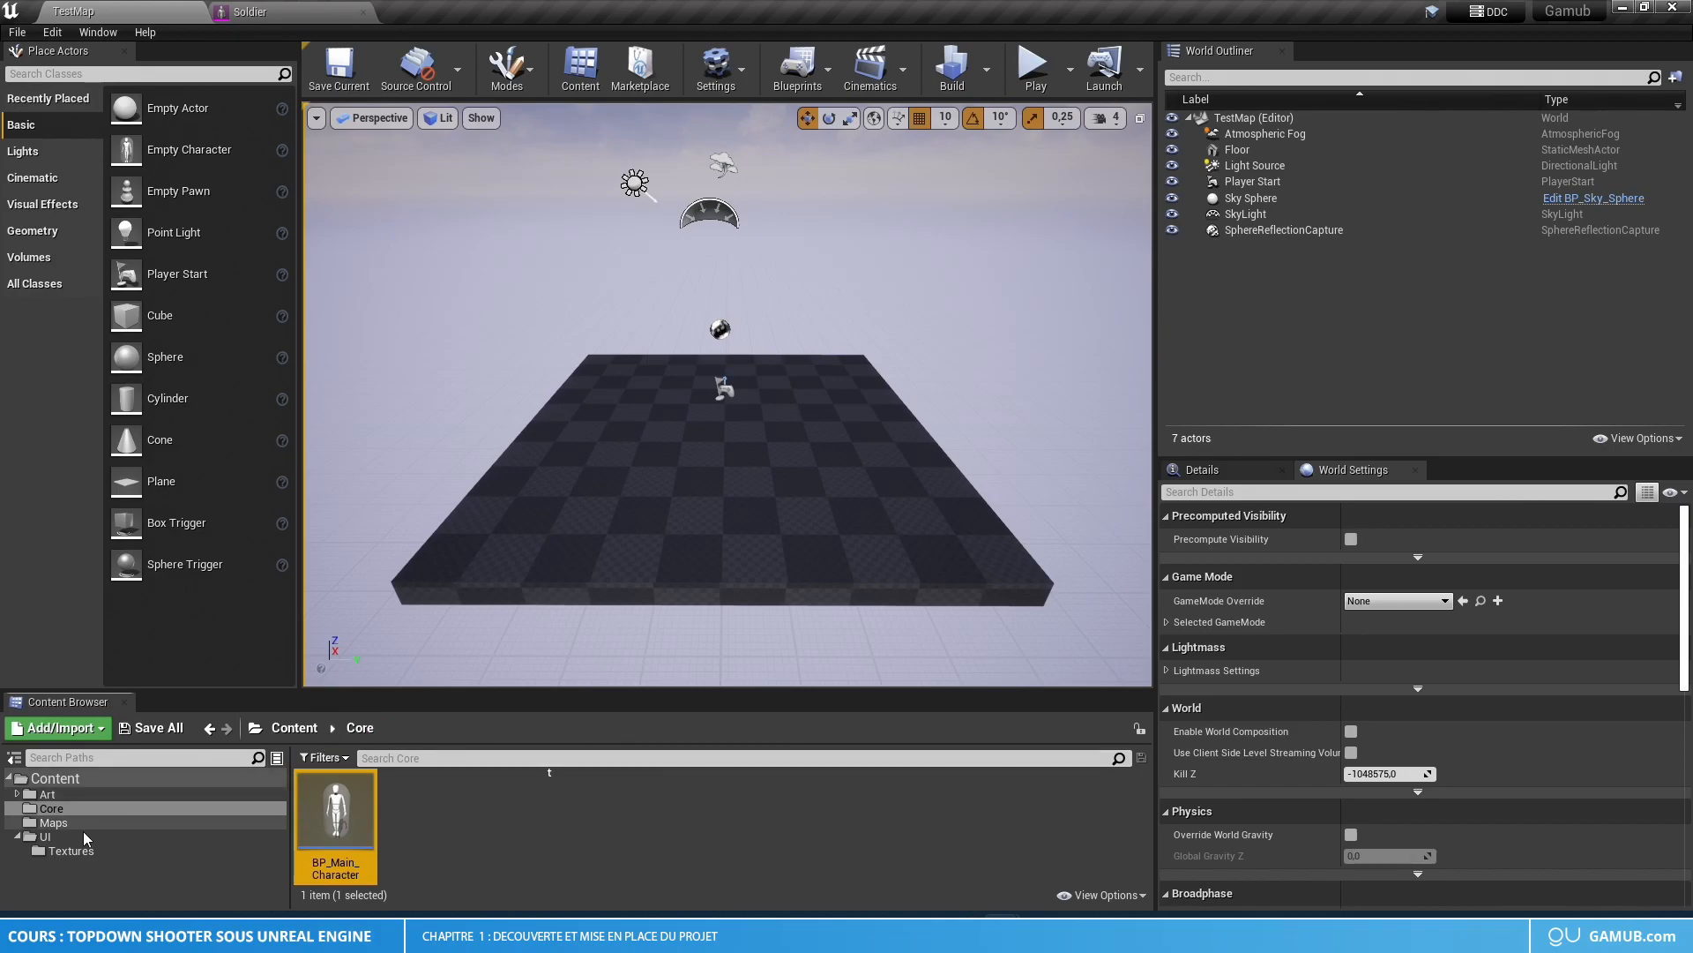
- Create a folder named Character inside Core and move BP_Main_Character into it
{"action": "right_click", "coordinate": [437, 832]}
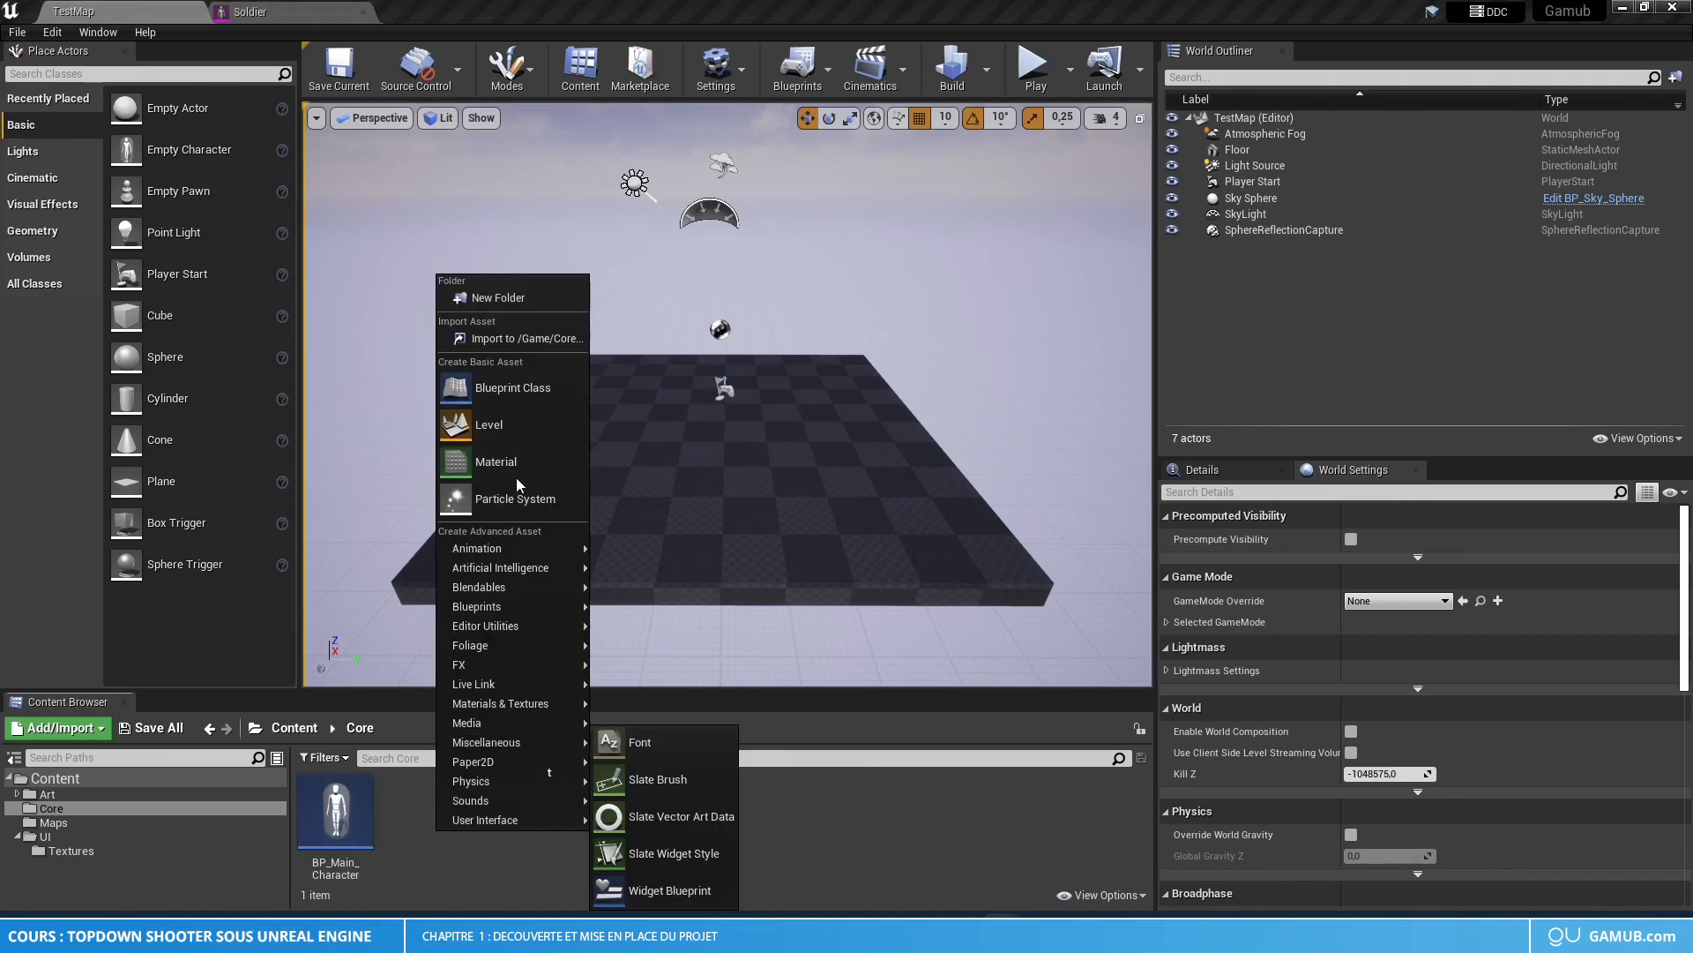
{"action": "left_click", "coordinate": [529, 302]}
{"action": "type", "text": "Character"}
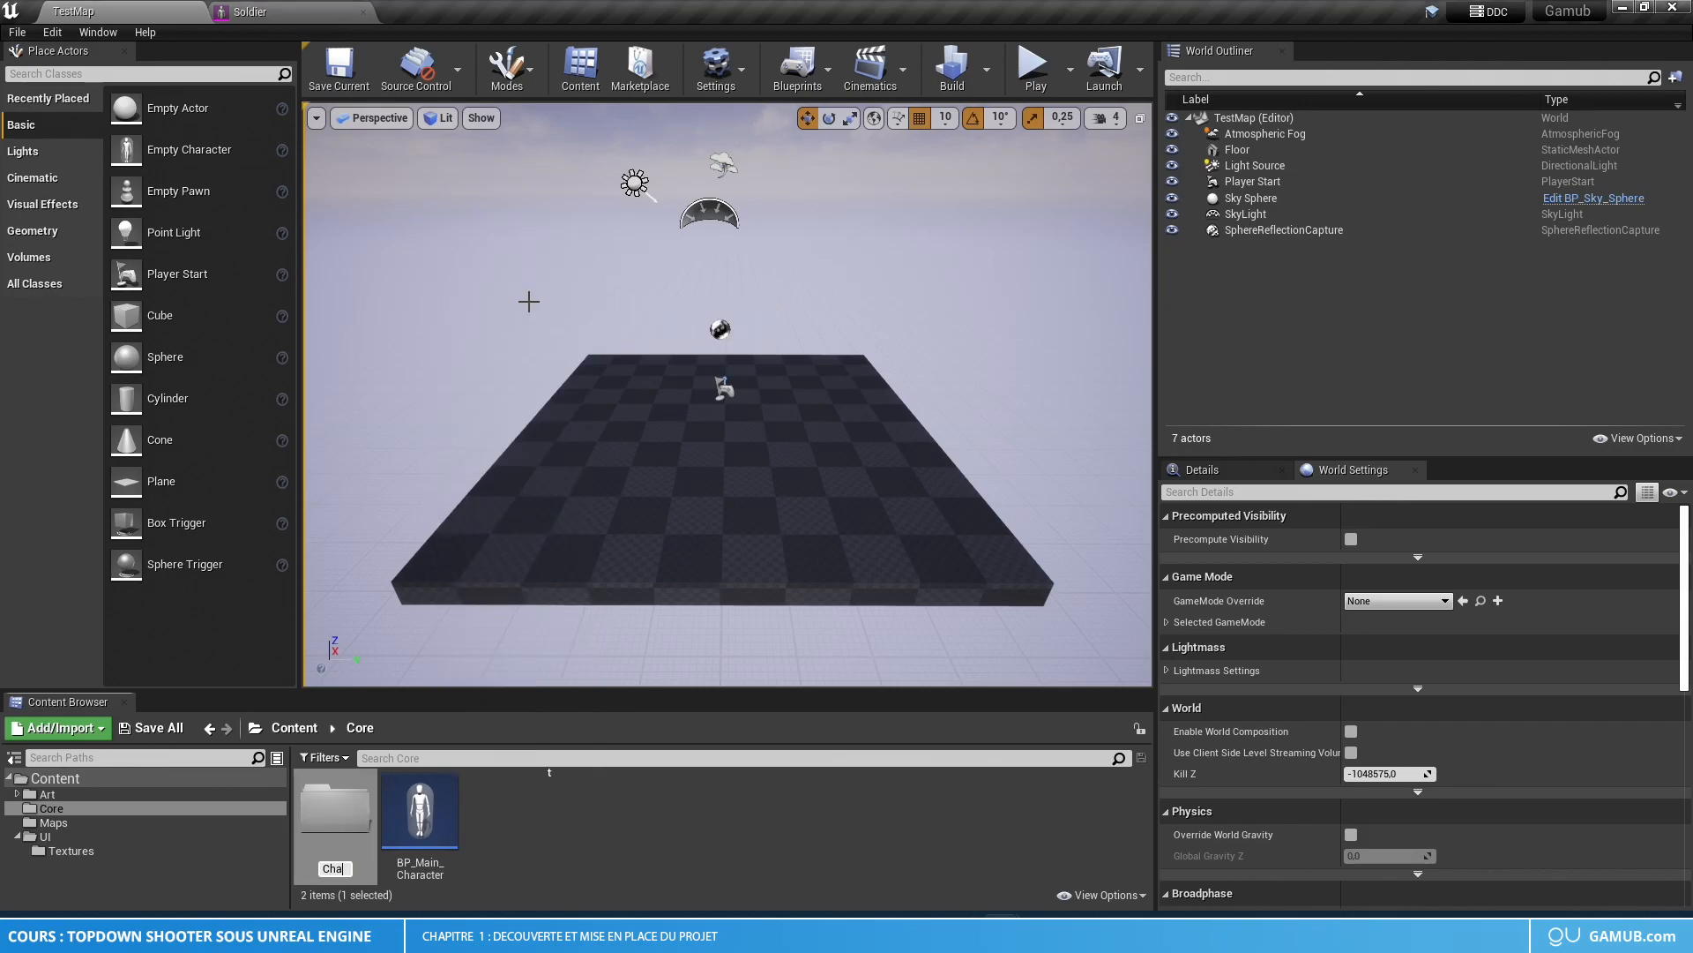
{"action": "key", "text": "Return"}
{"action": "left_click_drag", "start_coordinate": [420, 813], "coordinate": [320, 827]}
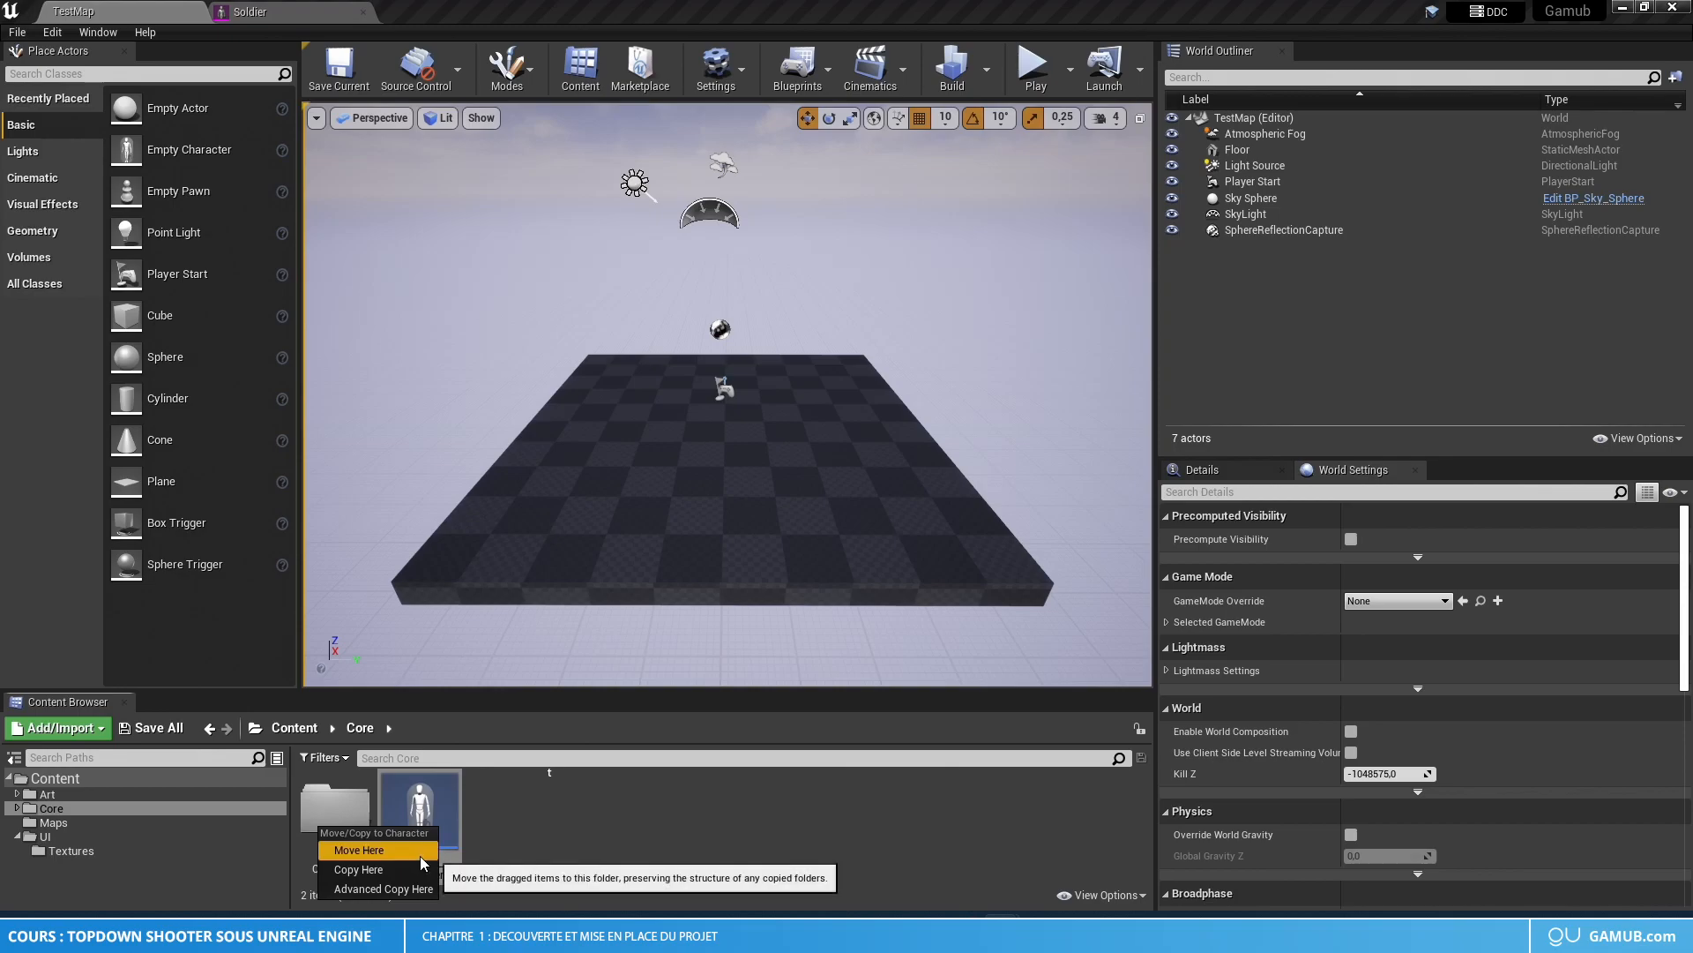
{"action": "left_click", "coordinate": [420, 856]}
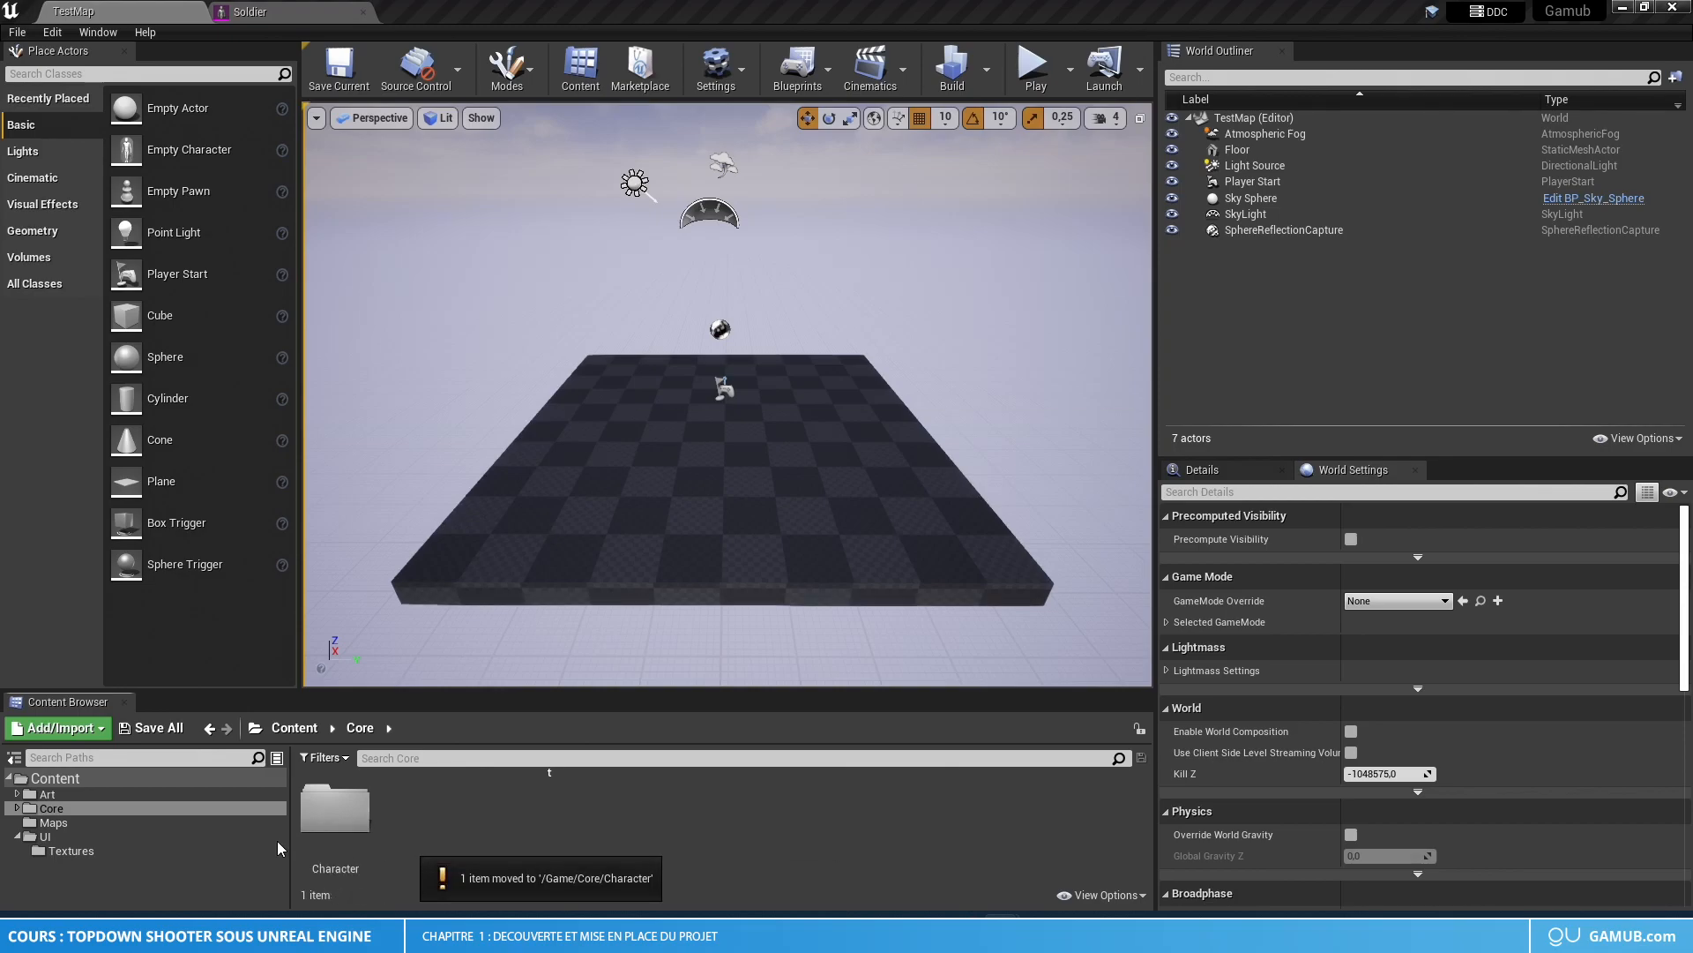
- Create a folder named Framework inside Core and open it
{"action": "right_click", "coordinate": [441, 817]}
{"action": "left_click", "coordinate": [554, 279]}
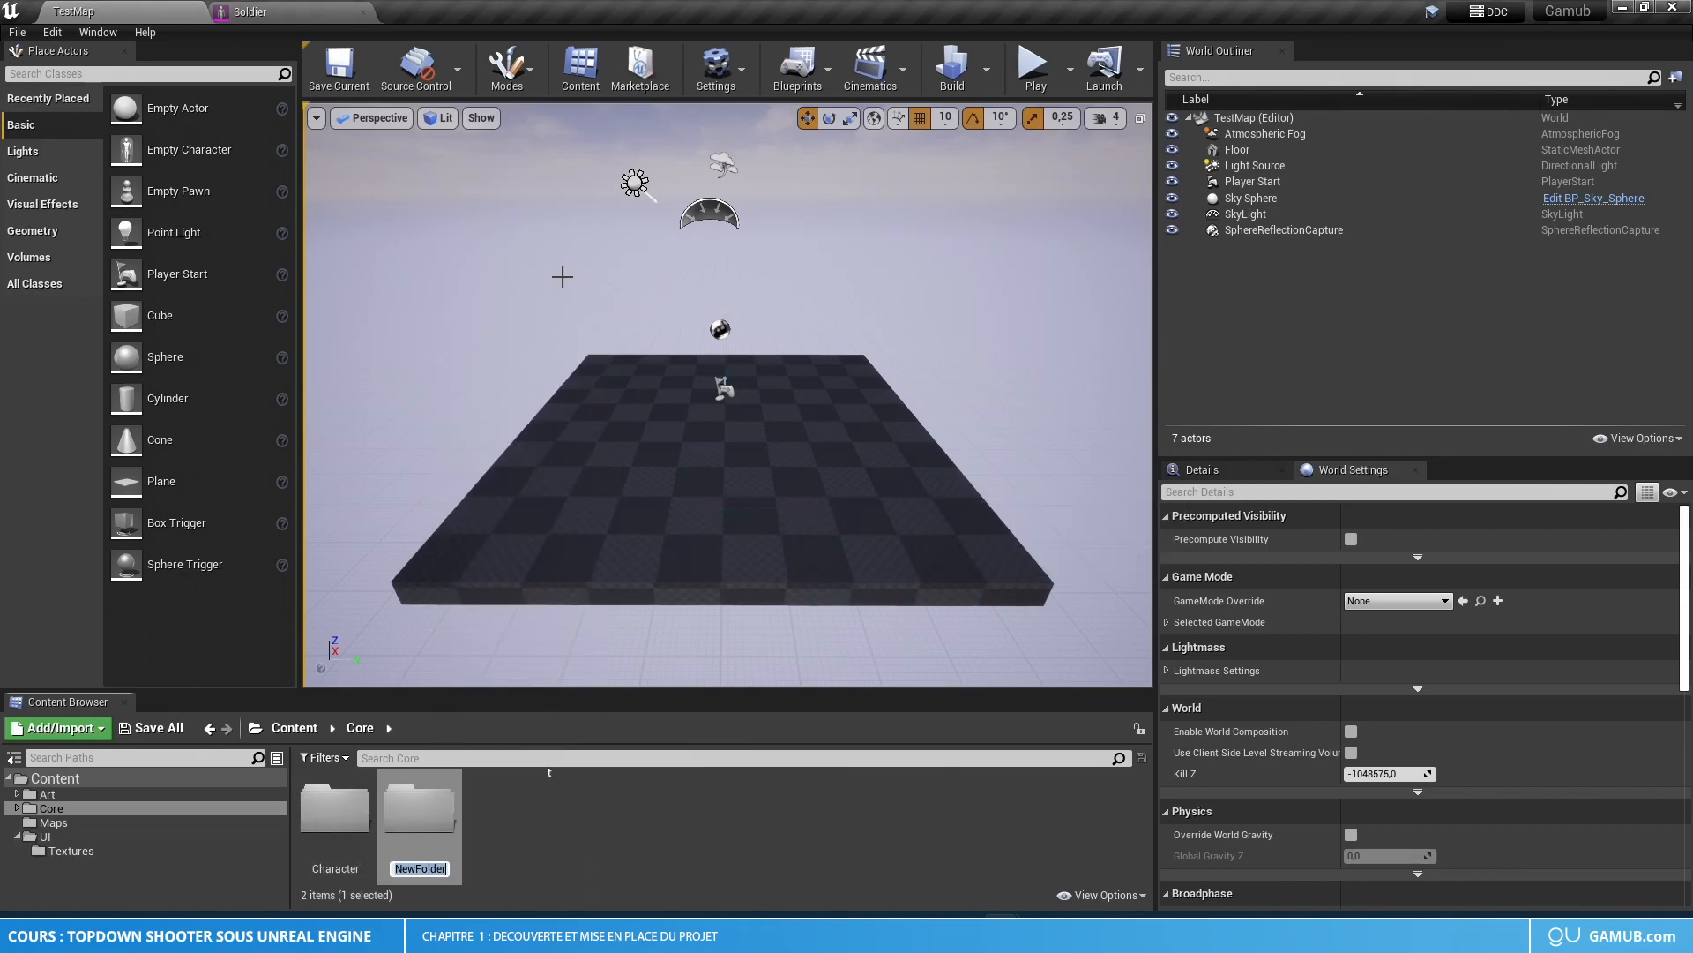
{"action": "type", "text": "Framework"}
{"action": "key", "text": "Return"}
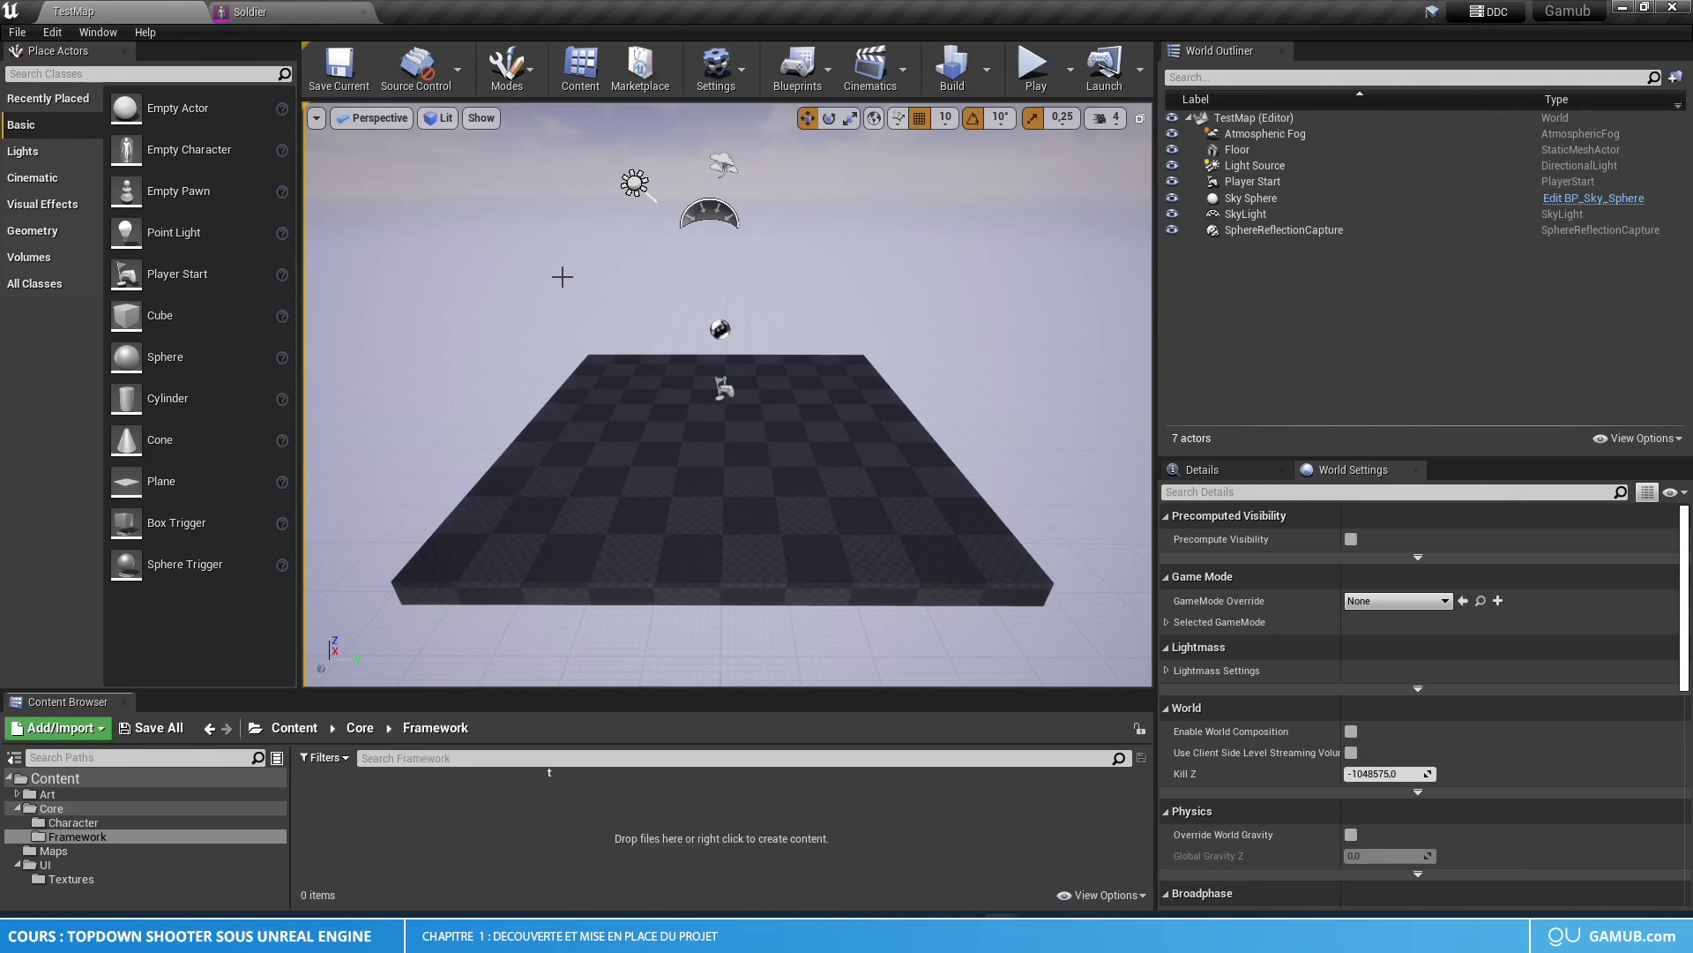
- Create a Blueprint class with Player Controller as its parent in the Framework folder and name it PC_Gameplay
{"action": "right_click", "coordinate": [401, 824]}
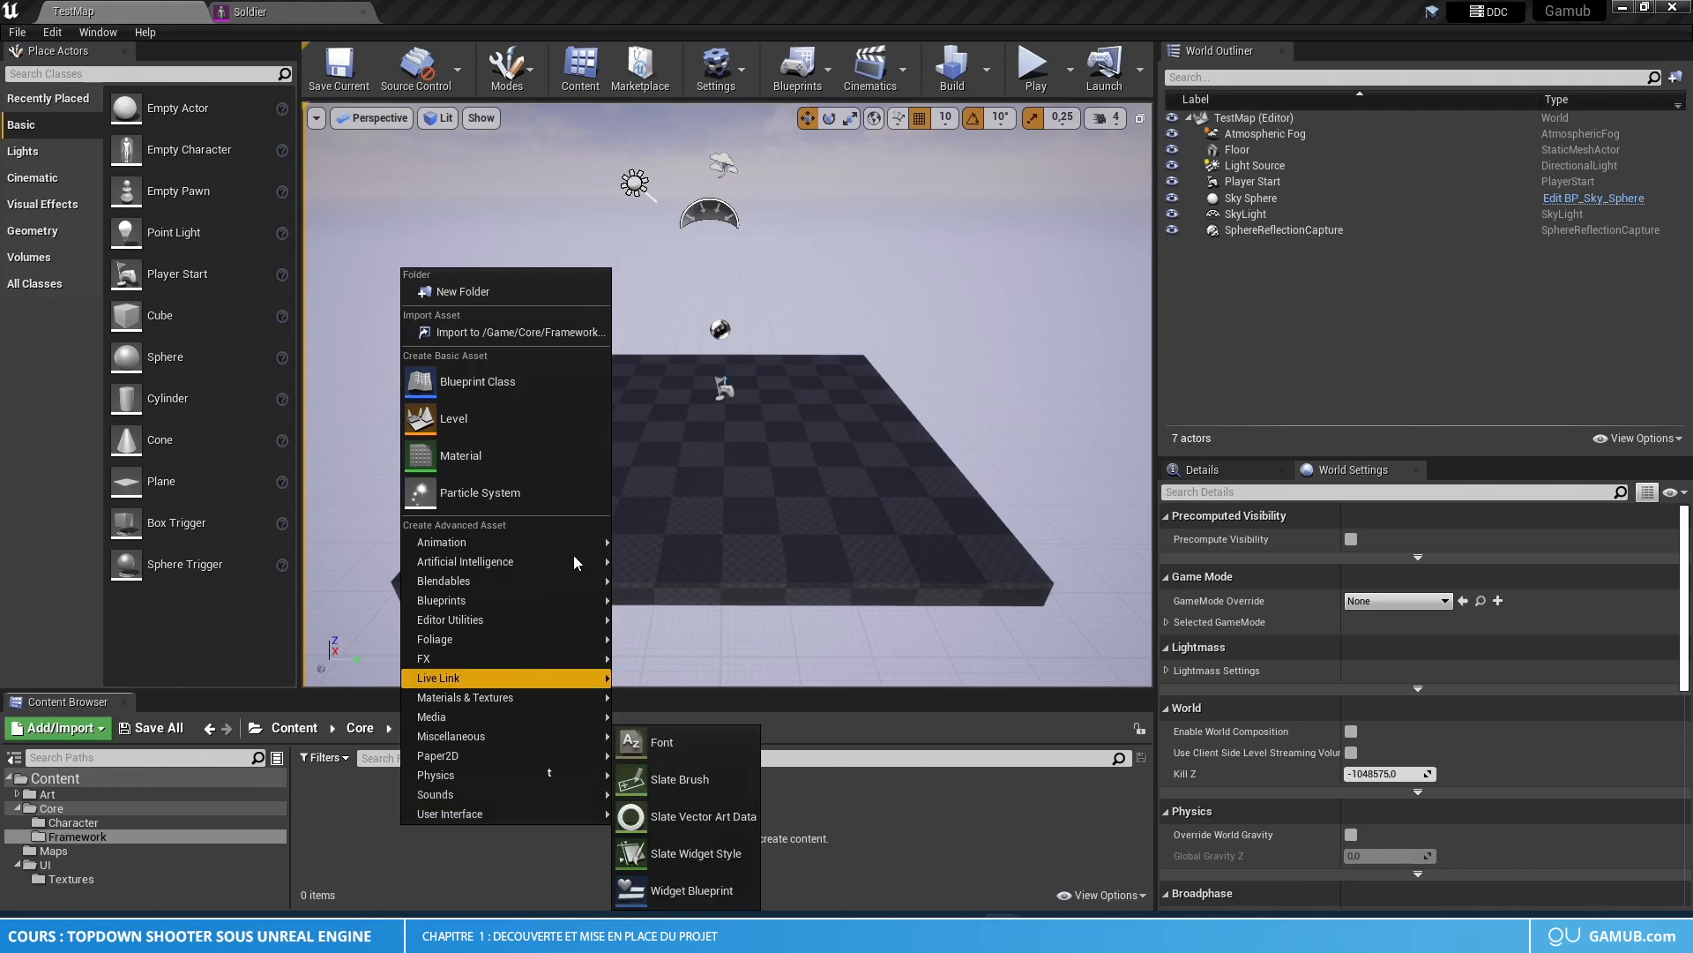
{"action": "left_click", "coordinate": [552, 384]}
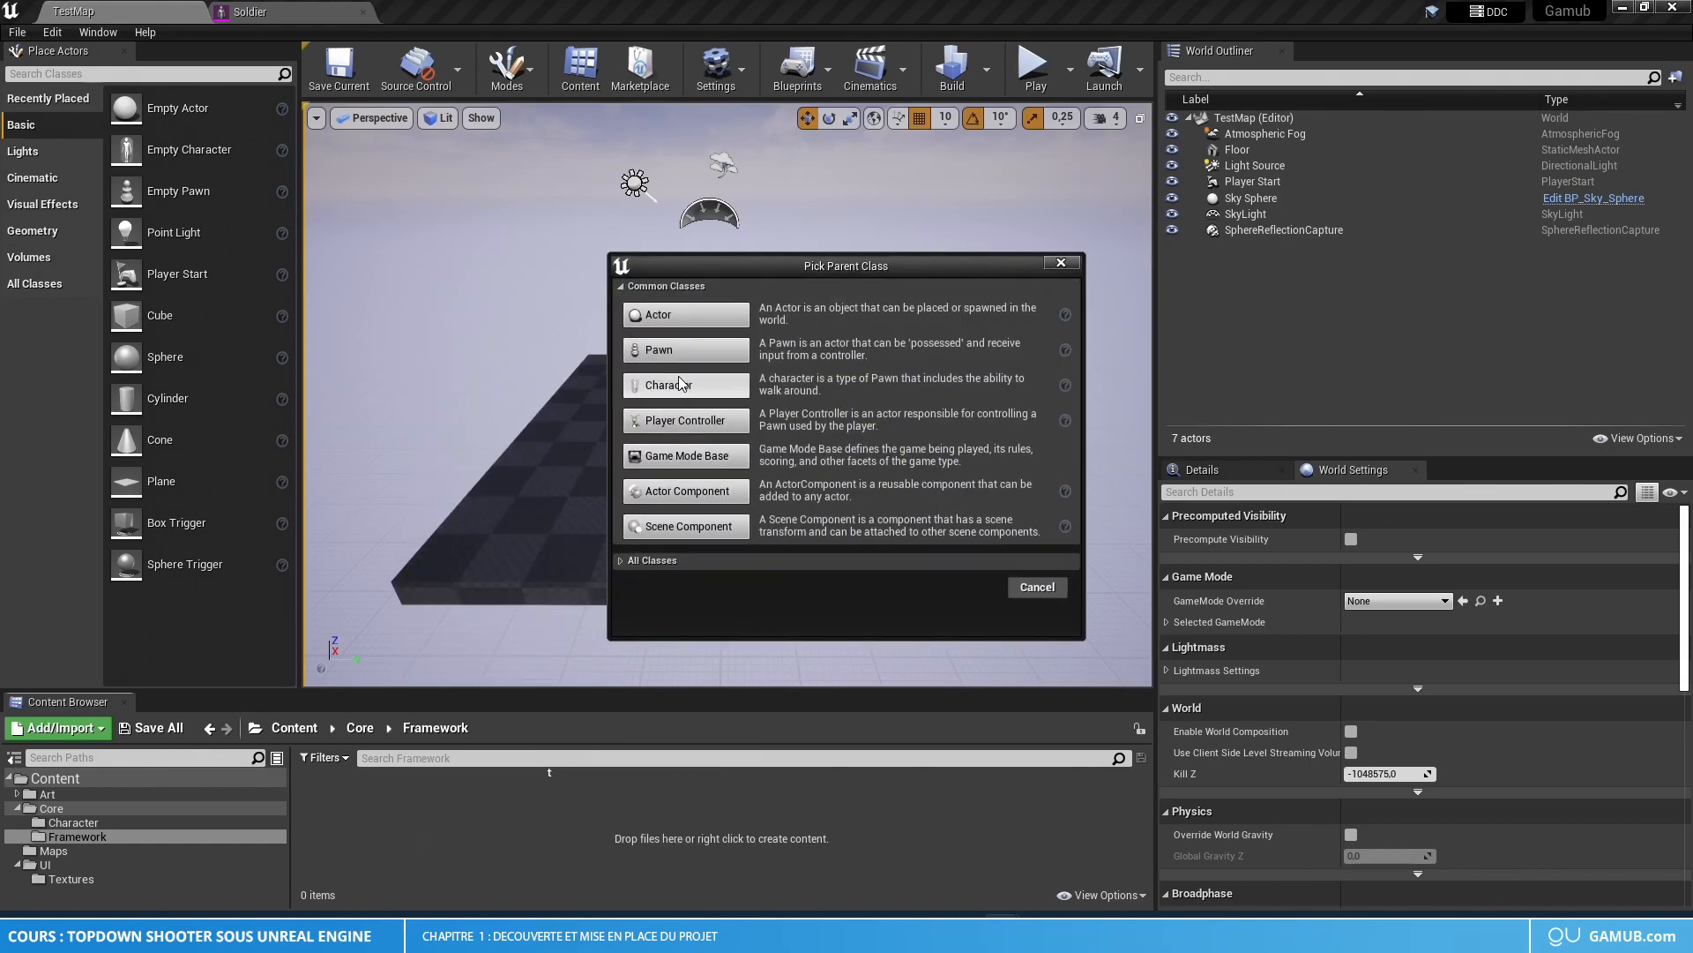
{"action": "left_click", "coordinate": [684, 420]}
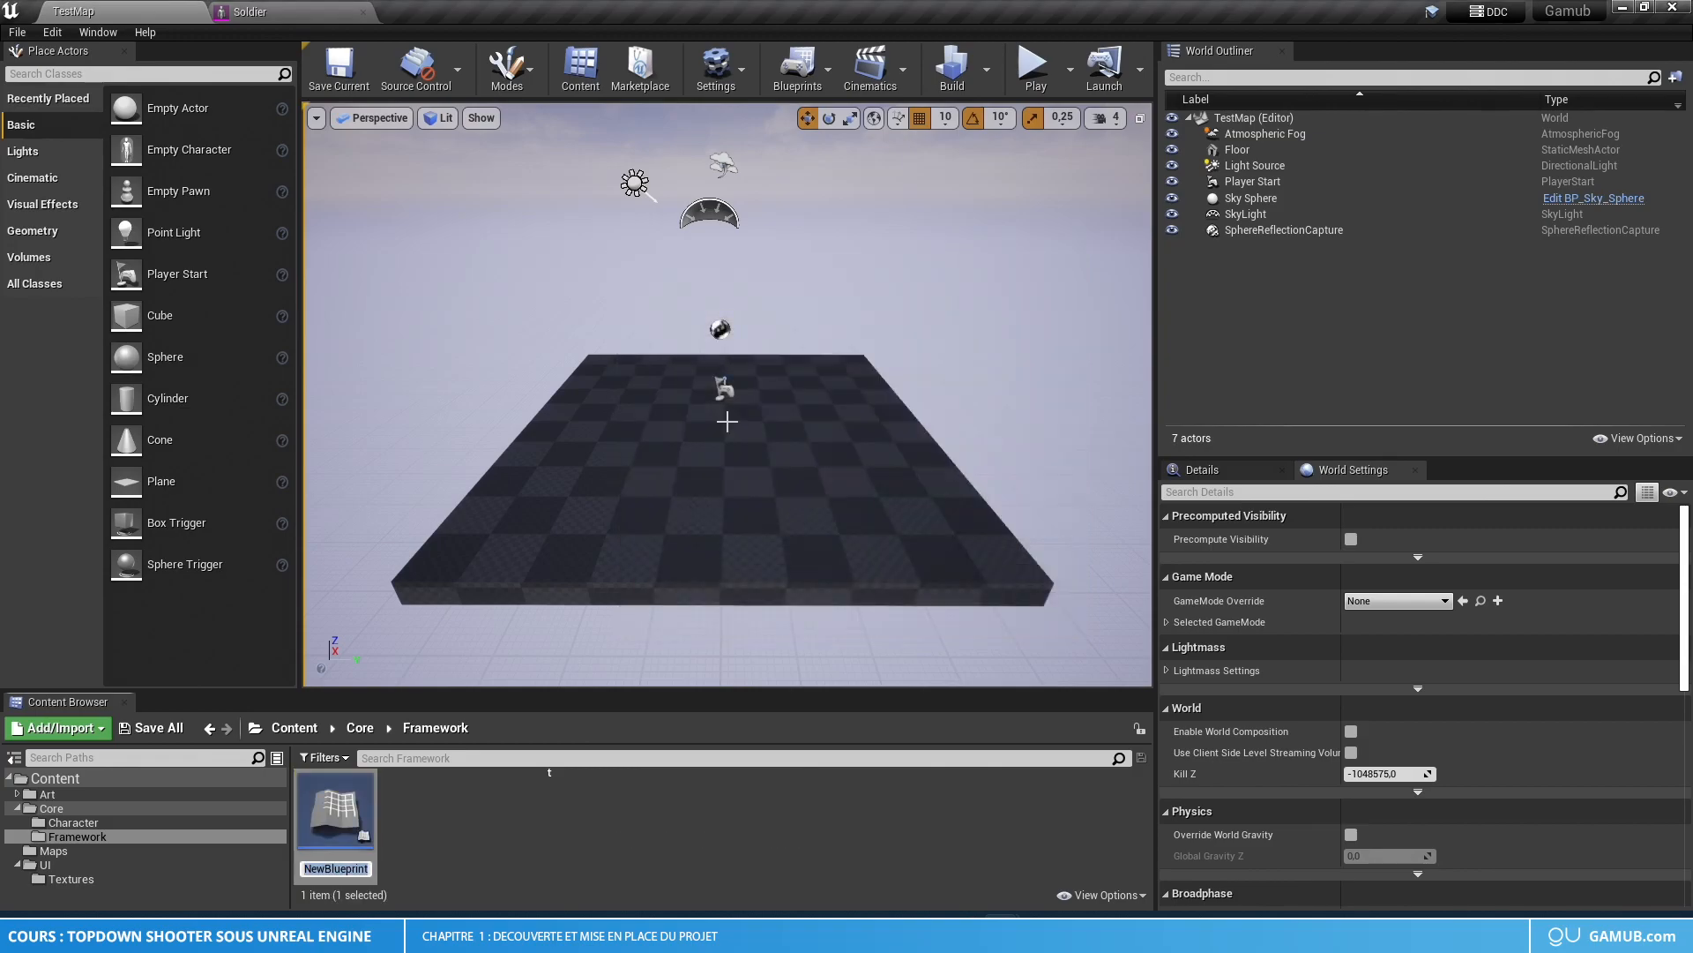
{"action": "type", "text": "PC_Gameplay"}
{"action": "key", "text": "Return"}
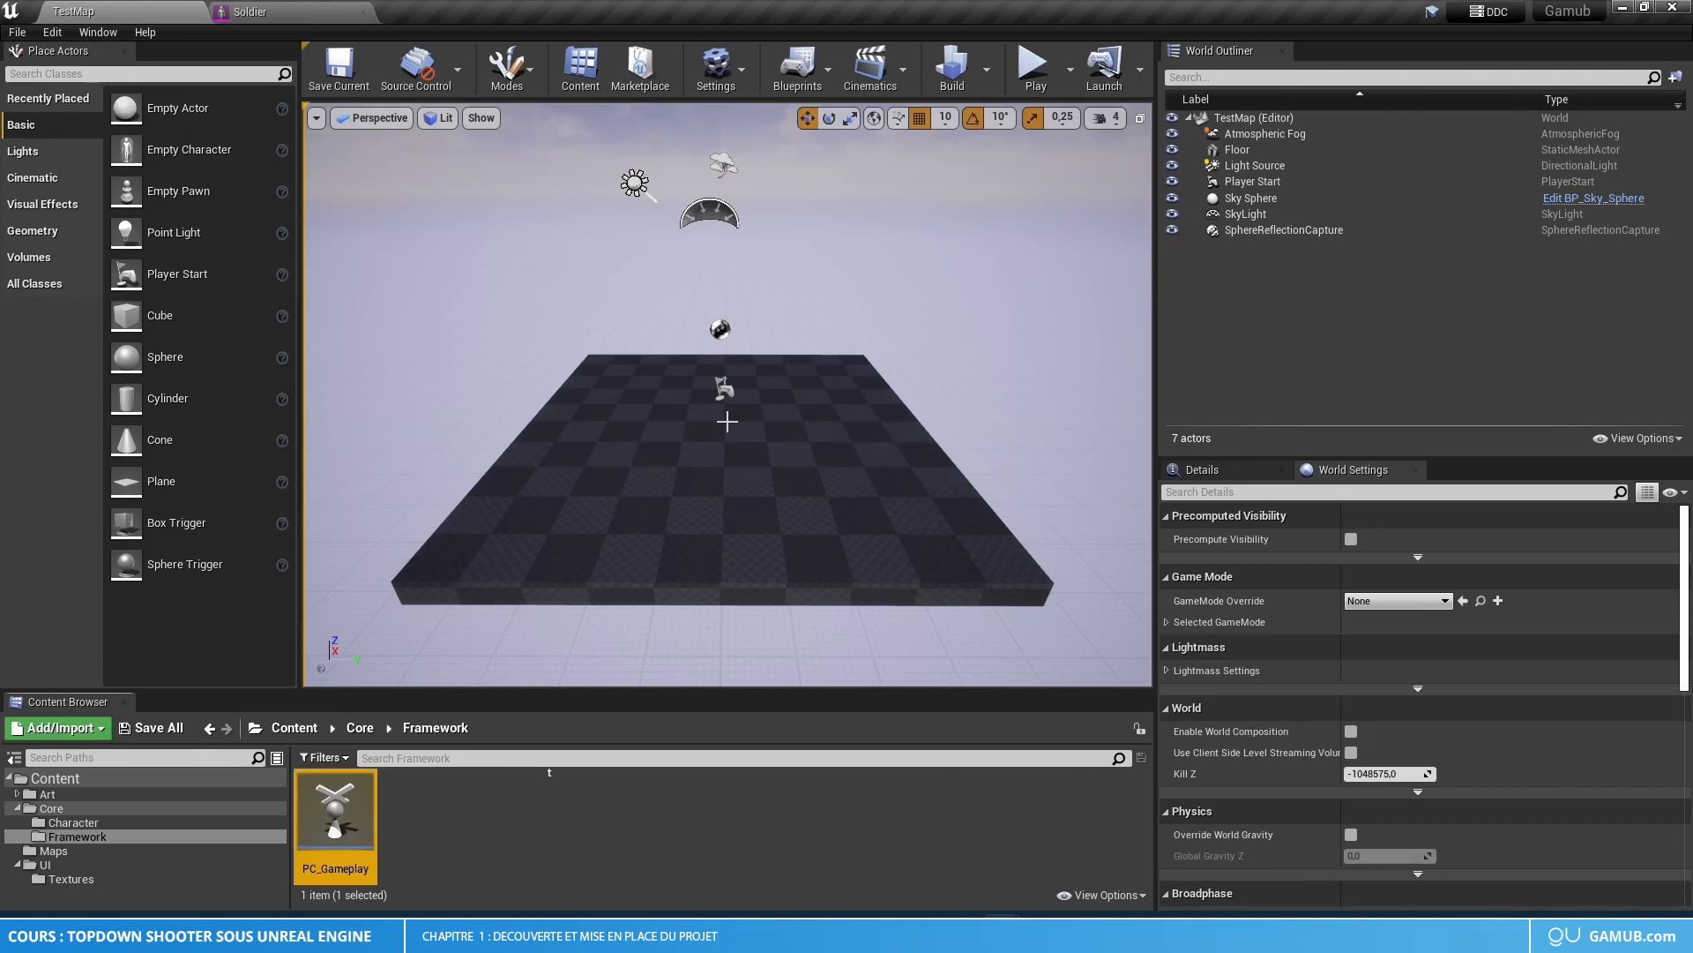
- Create a Blueprint class with Game Mode Base as its parent in the Framework folder and name it GM_Gameplay
{"action": "right_click", "coordinate": [433, 860]}
{"action": "mouse_move", "coordinate": [459, 838]}
{"action": "left_click", "coordinate": [577, 406]}
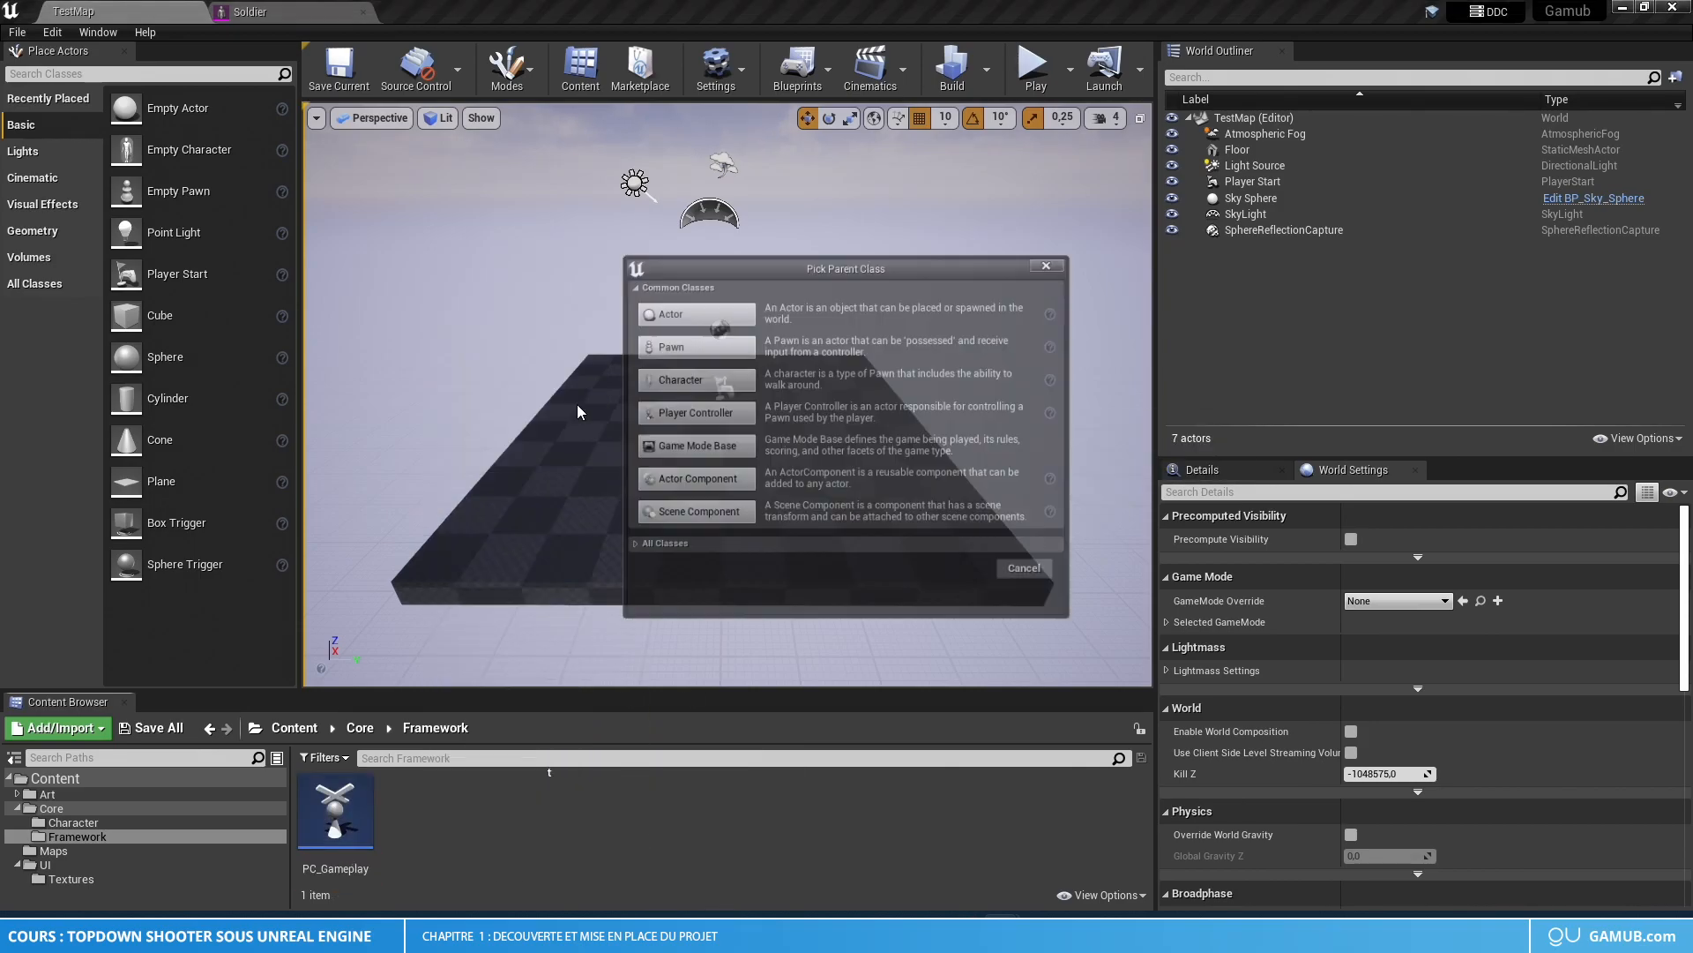
{"action": "left_click", "coordinate": [687, 455]}
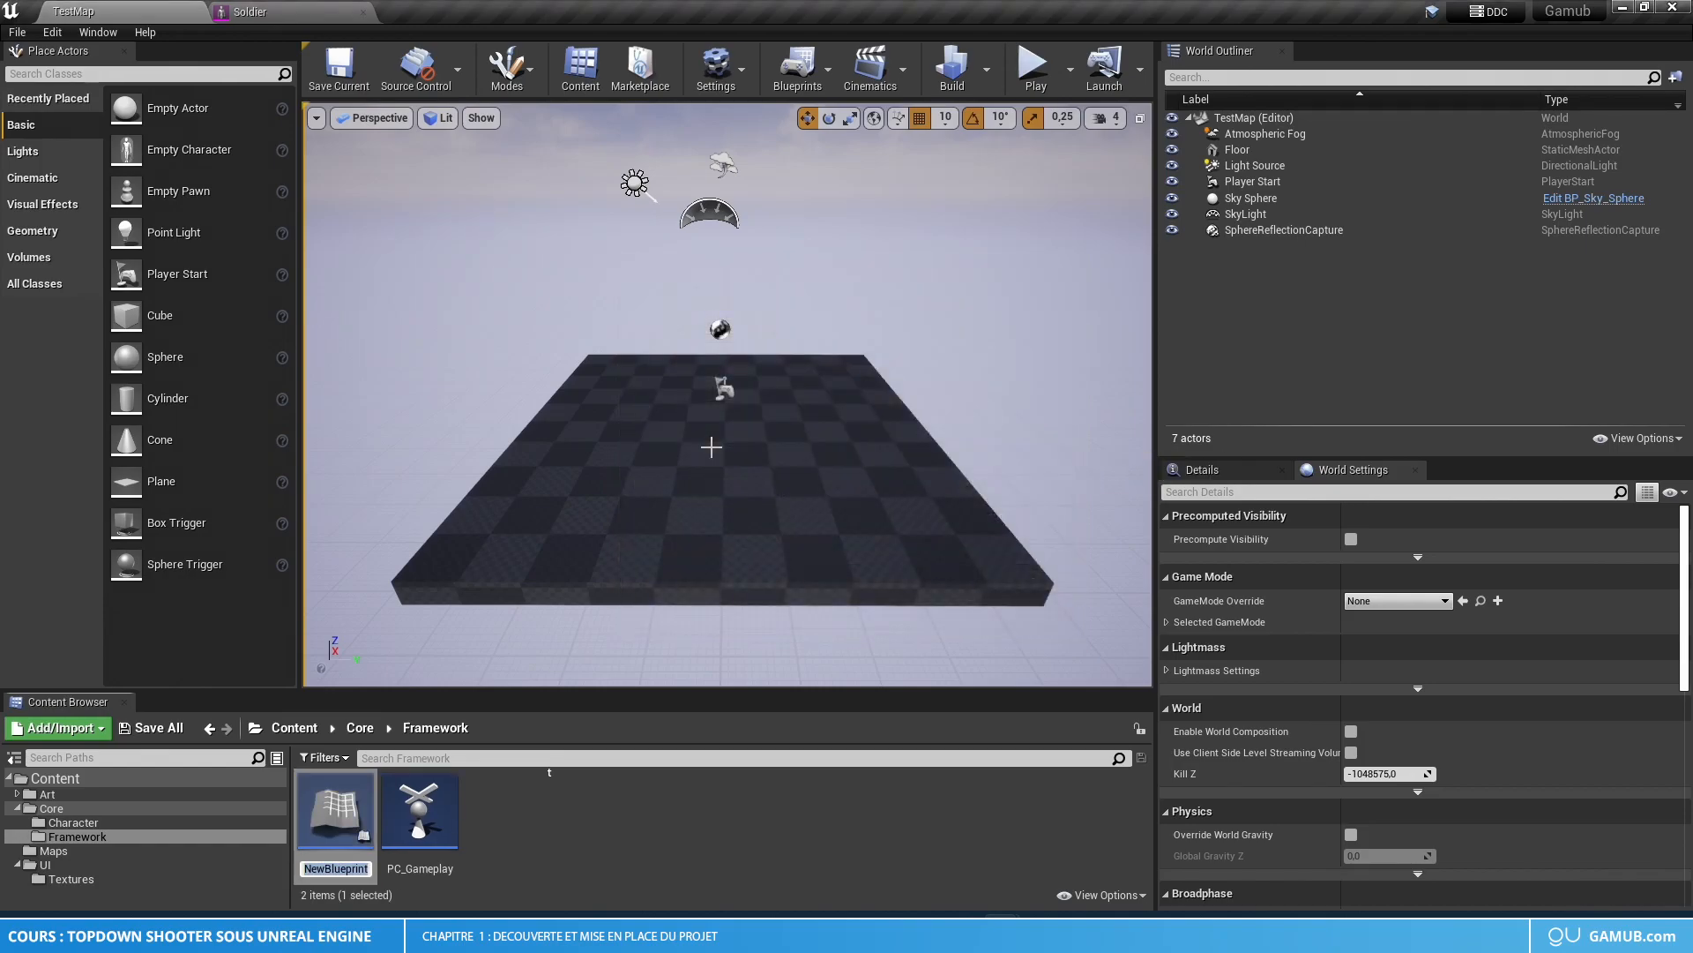
{"action": "type", "text": "GM_Gameplay"}
{"action": "key", "text": "Return"}
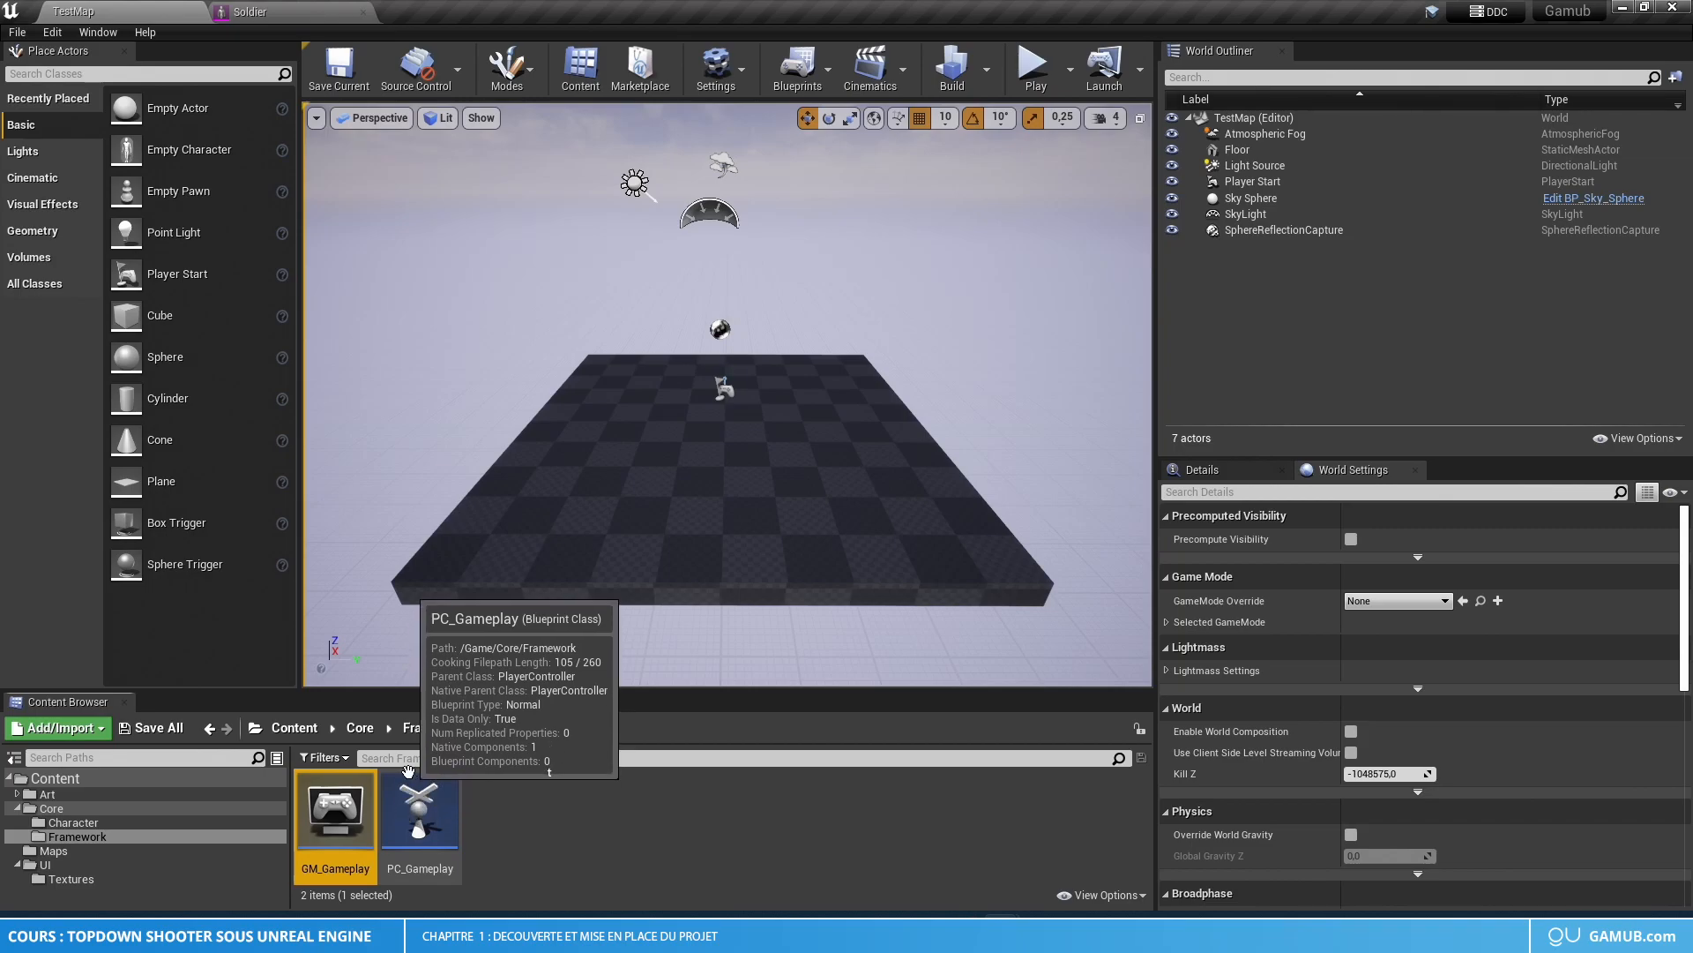
- Set the GameMode Override in the TestMap level's World Settings to GM_Gameplay
{"action": "left_click", "coordinate": [131, 852]}
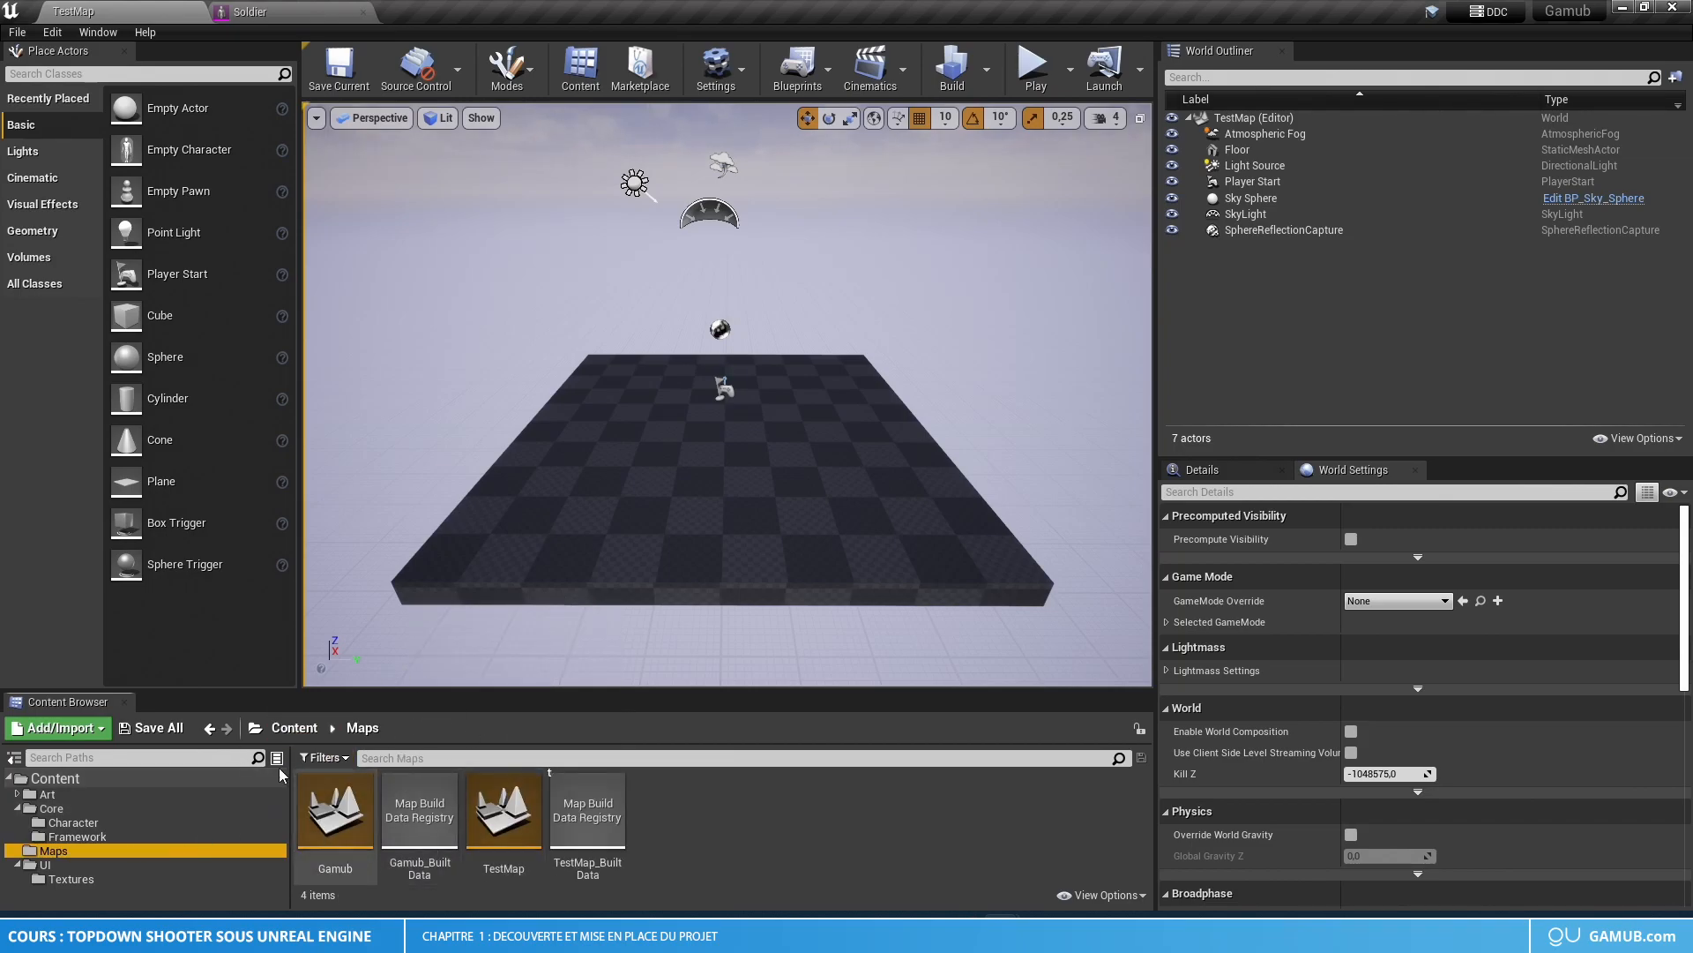
{"action": "left_click", "coordinate": [492, 823]}
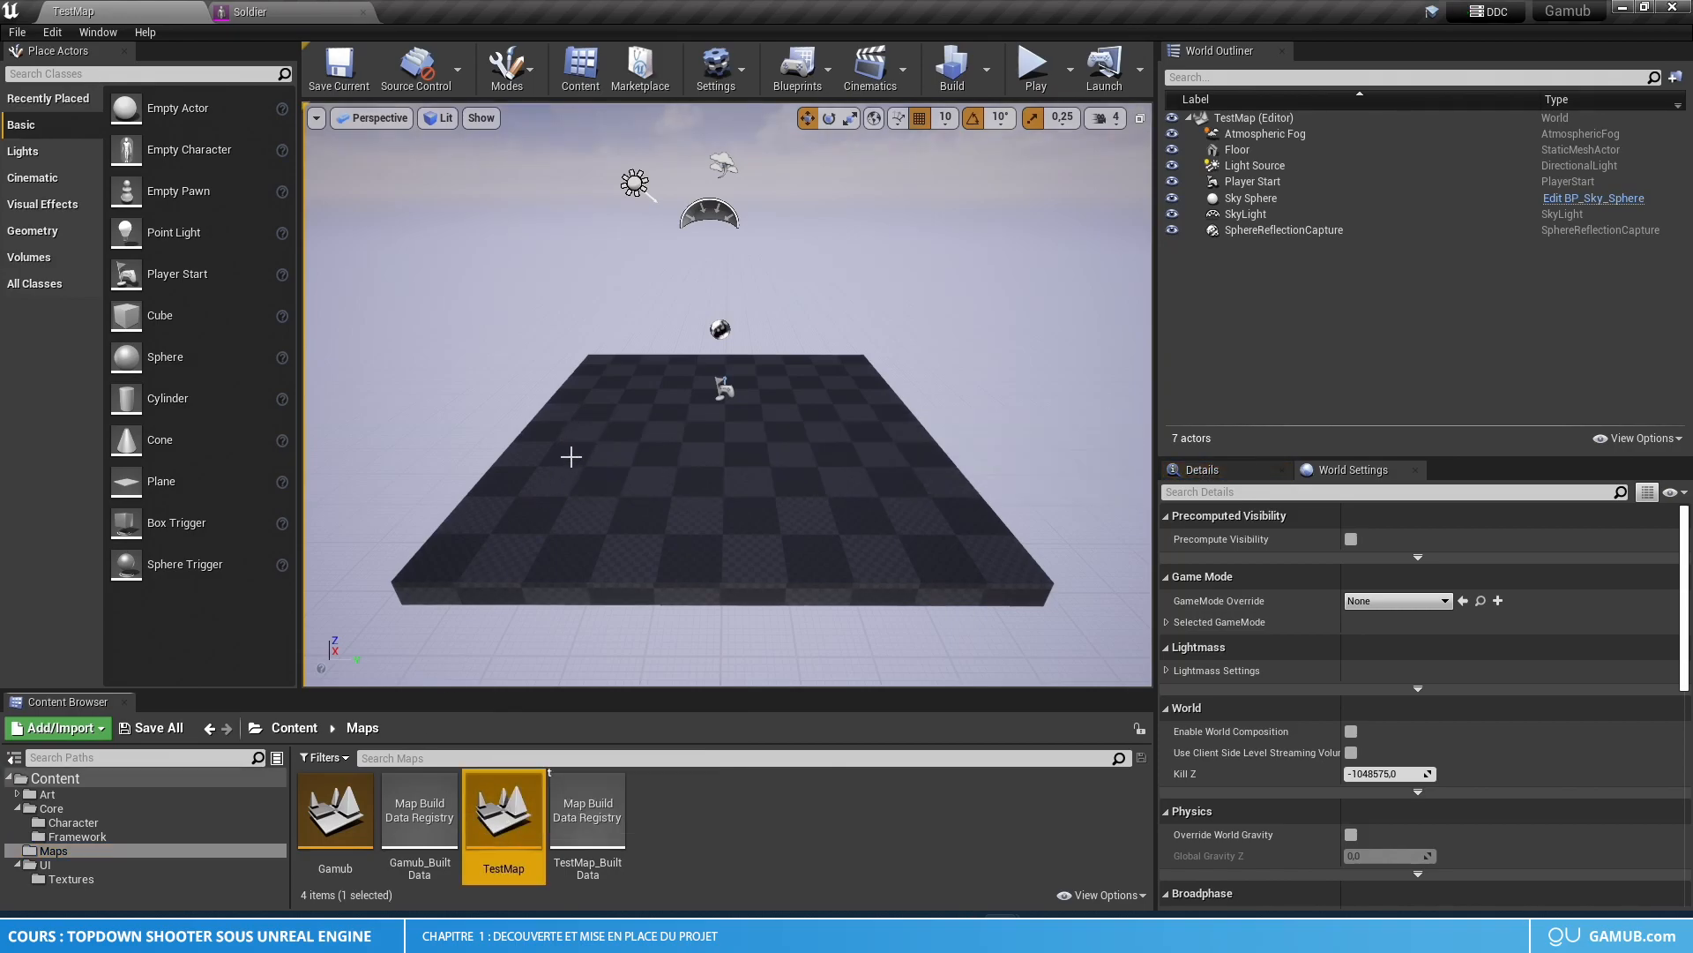
{"action": "left_click", "coordinate": [1259, 469]}
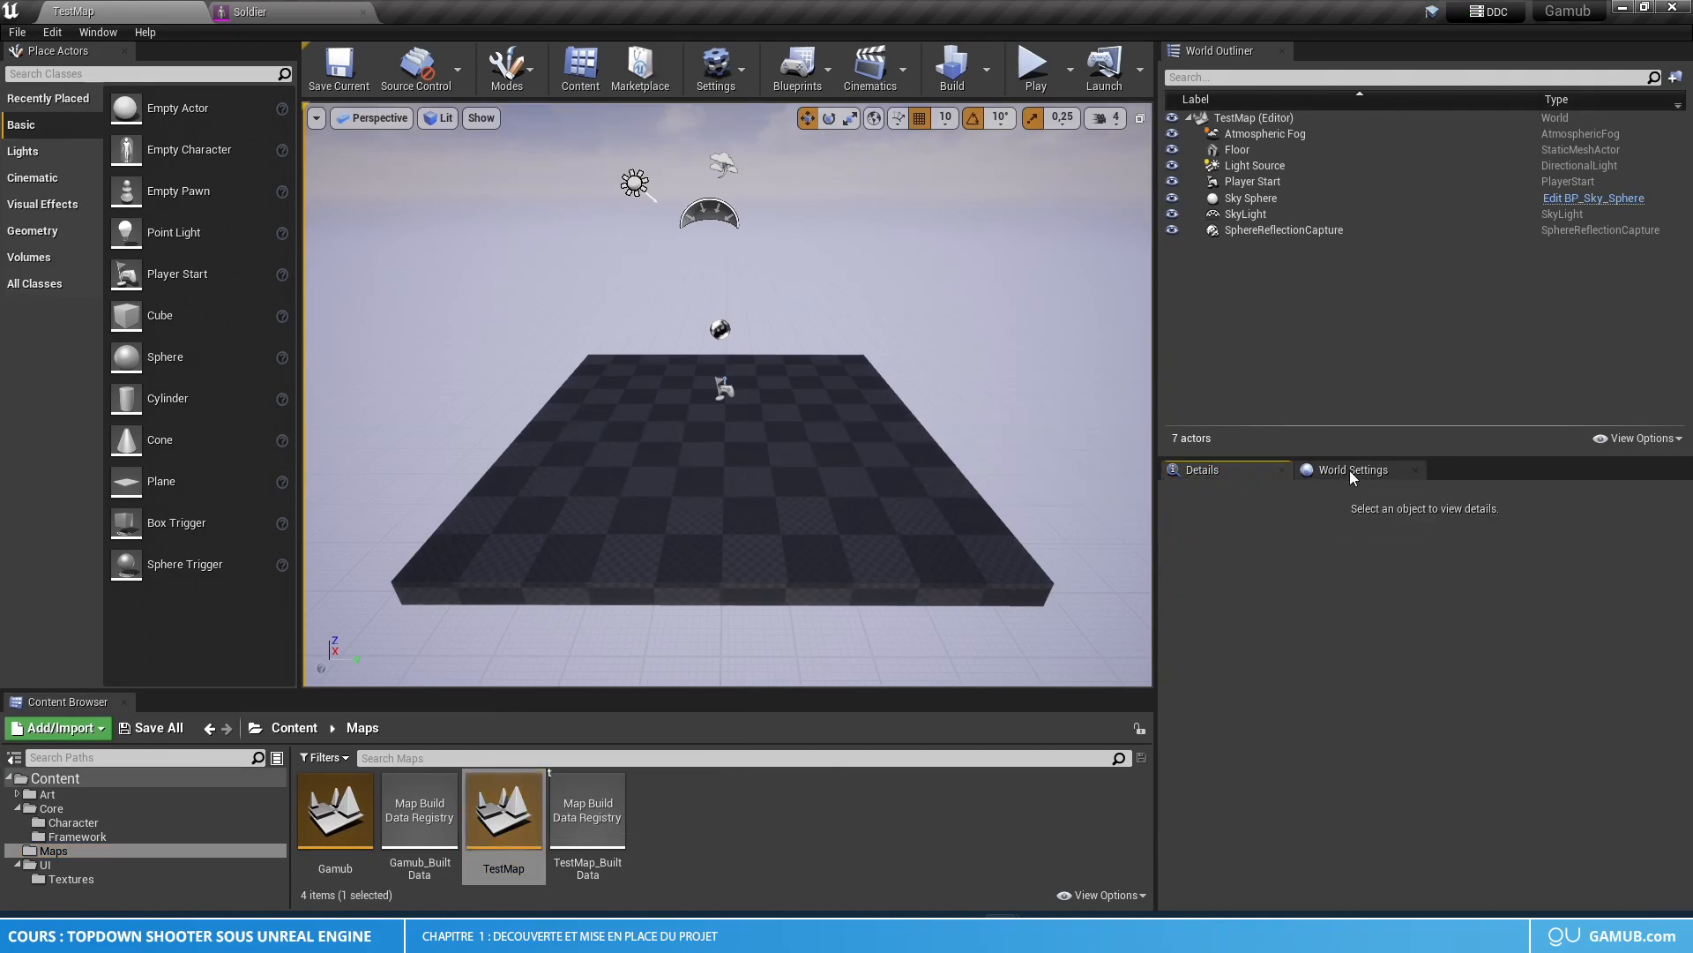
{"action": "left_click", "coordinate": [1347, 471]}
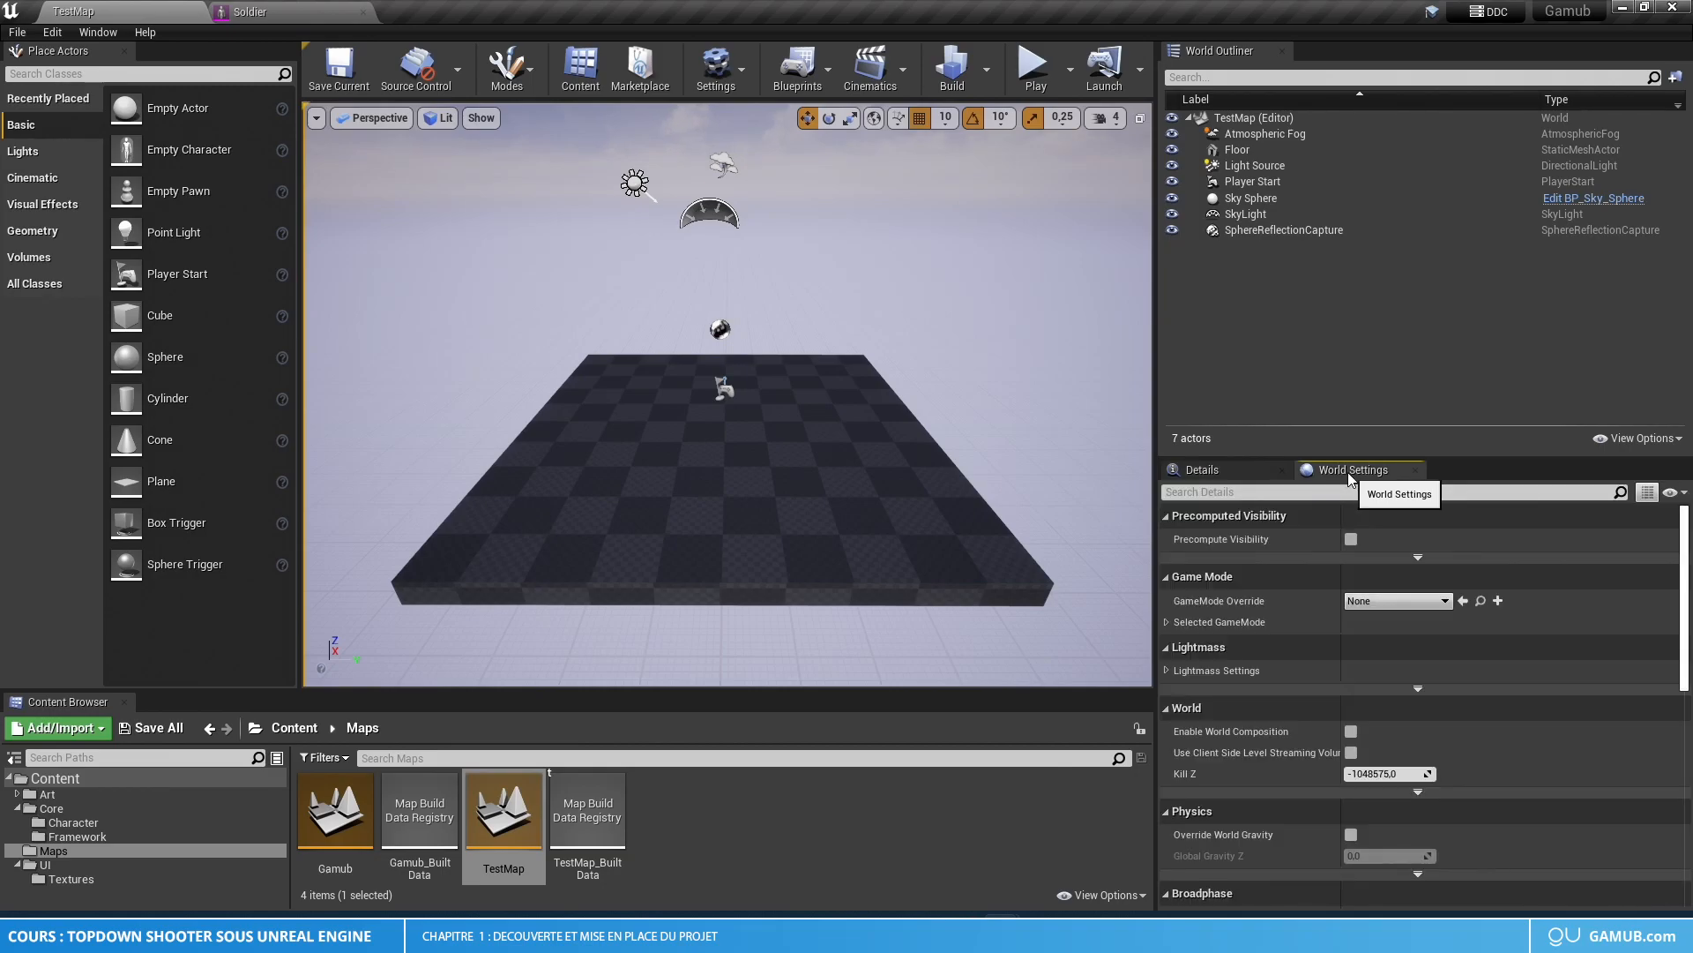
{"action": "left_click", "coordinate": [97, 32]}
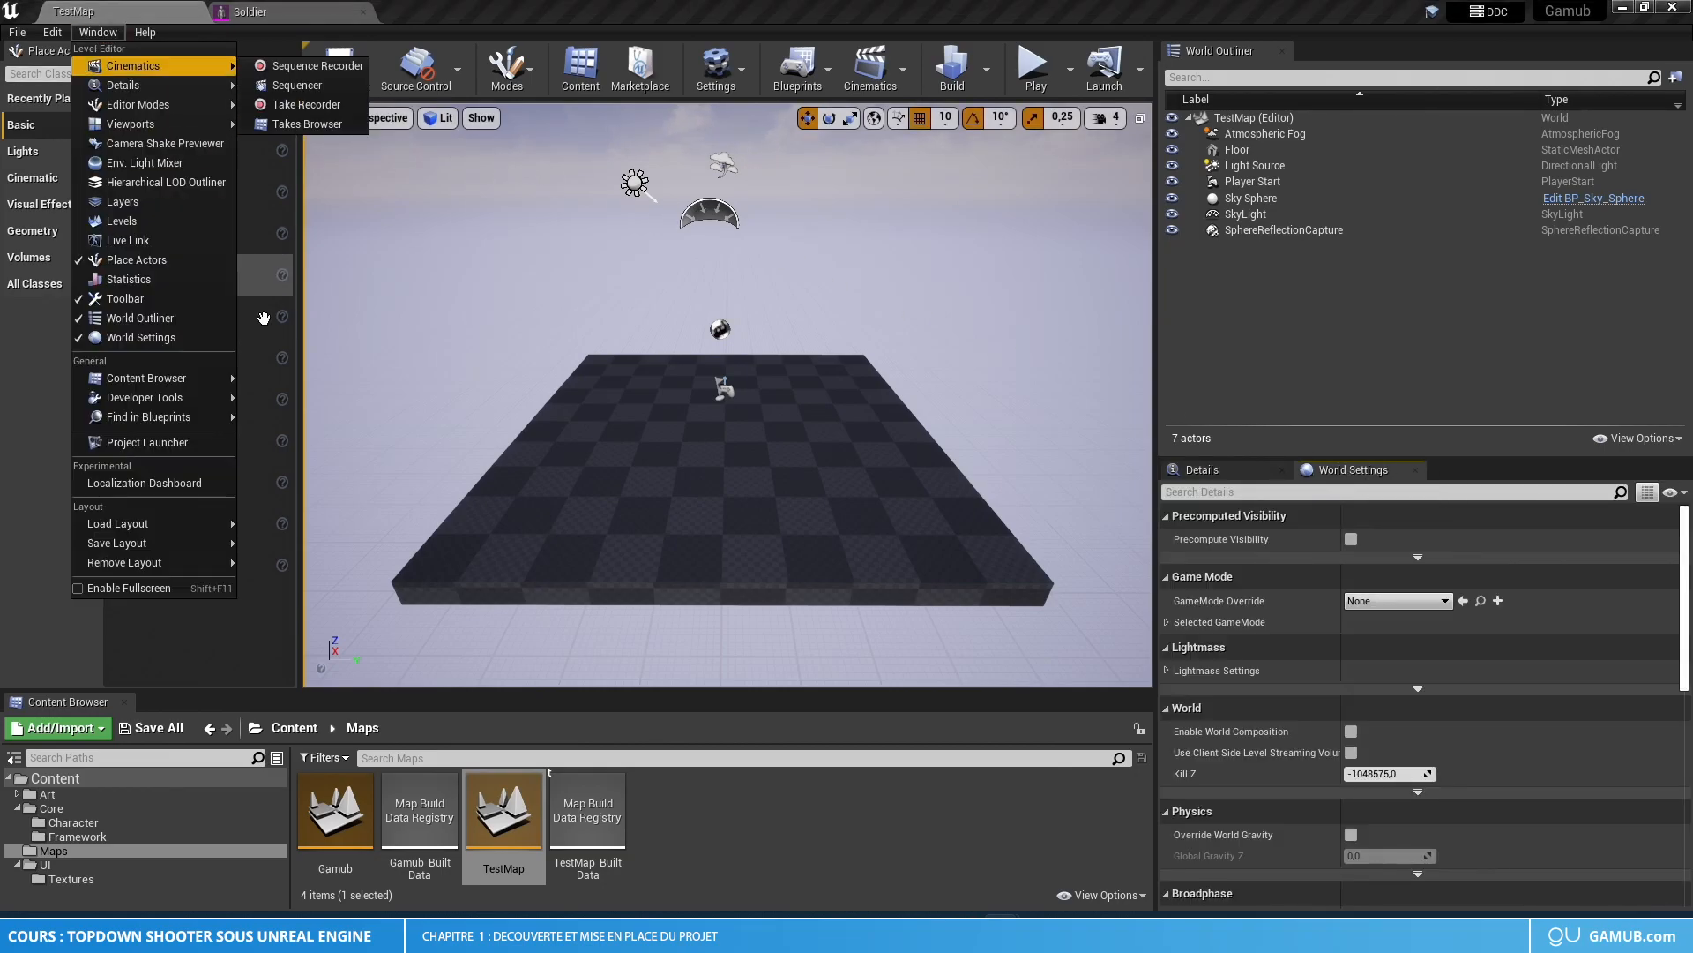
{"action": "left_click", "coordinate": [130, 341]}
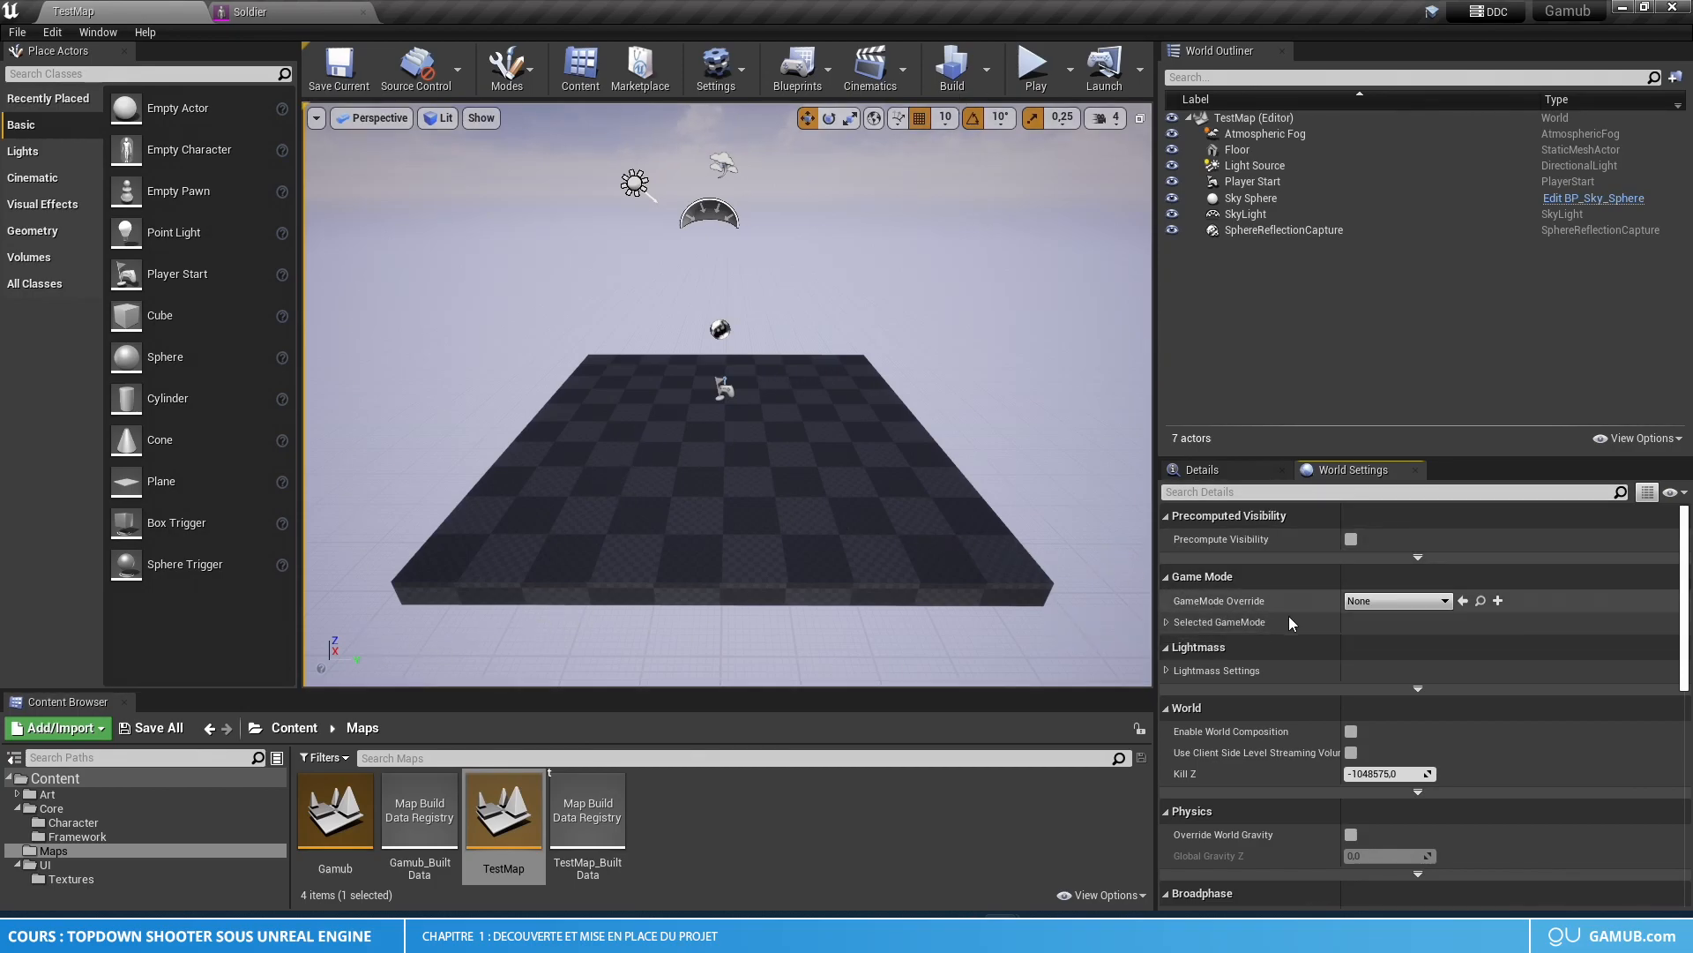
{"action": "left_click", "coordinate": [1408, 607]}
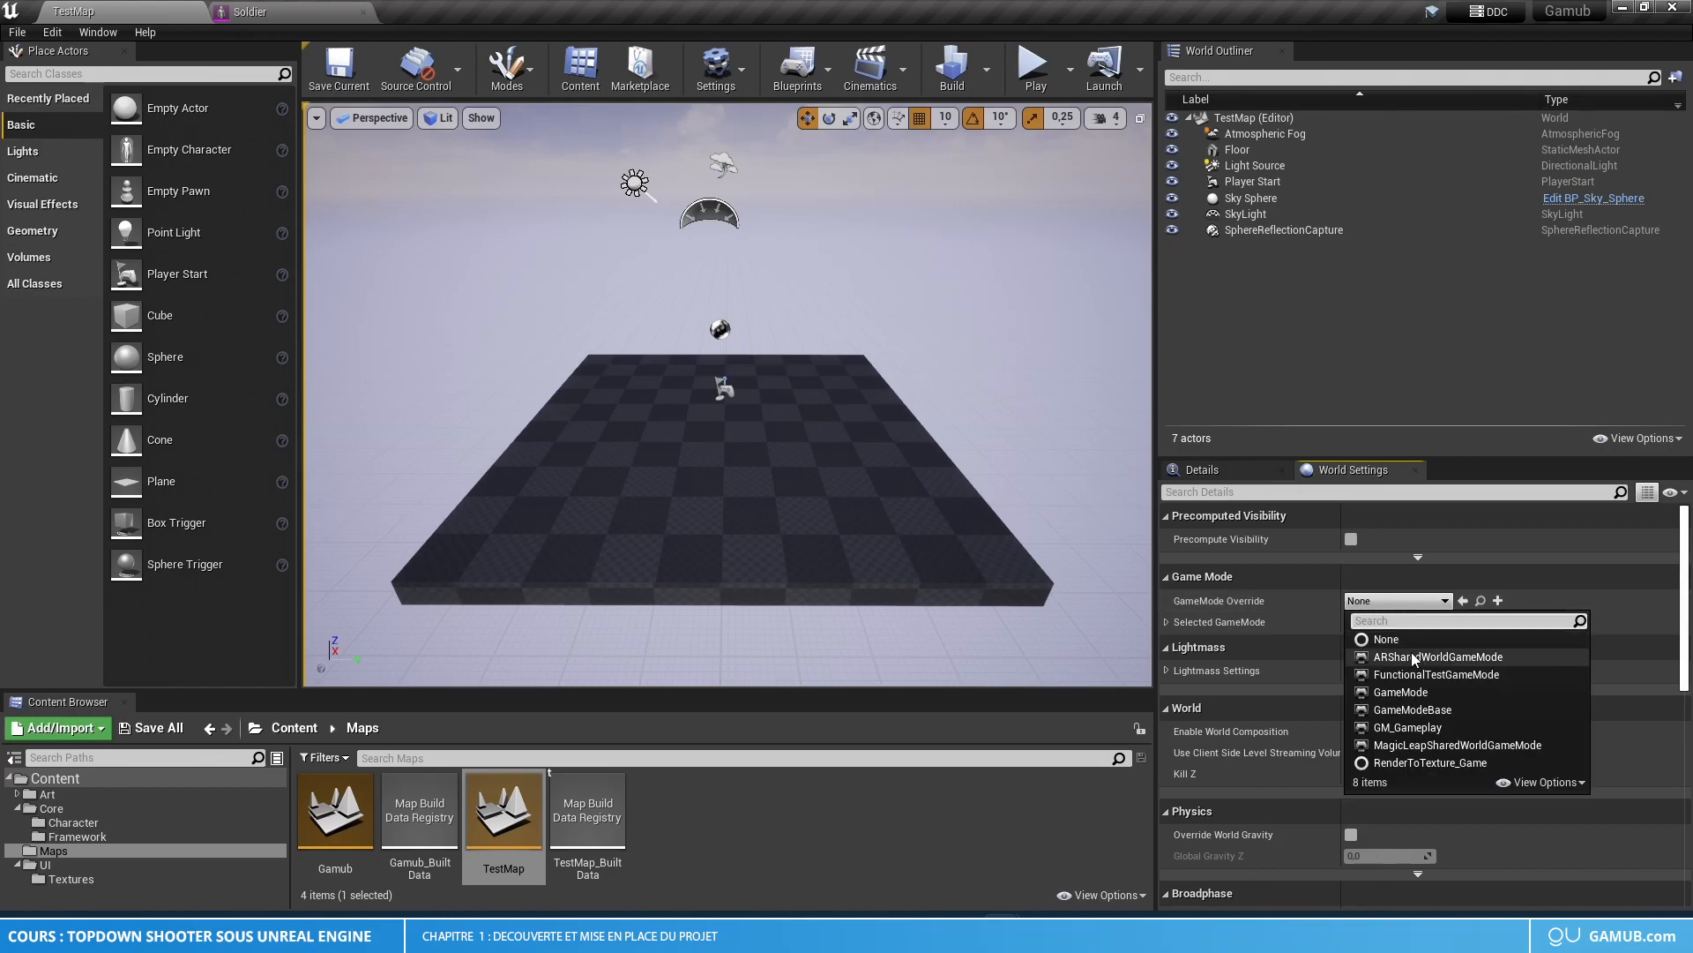
{"action": "left_click", "coordinate": [1383, 600]}
{"action": "left_click", "coordinate": [1390, 605]}
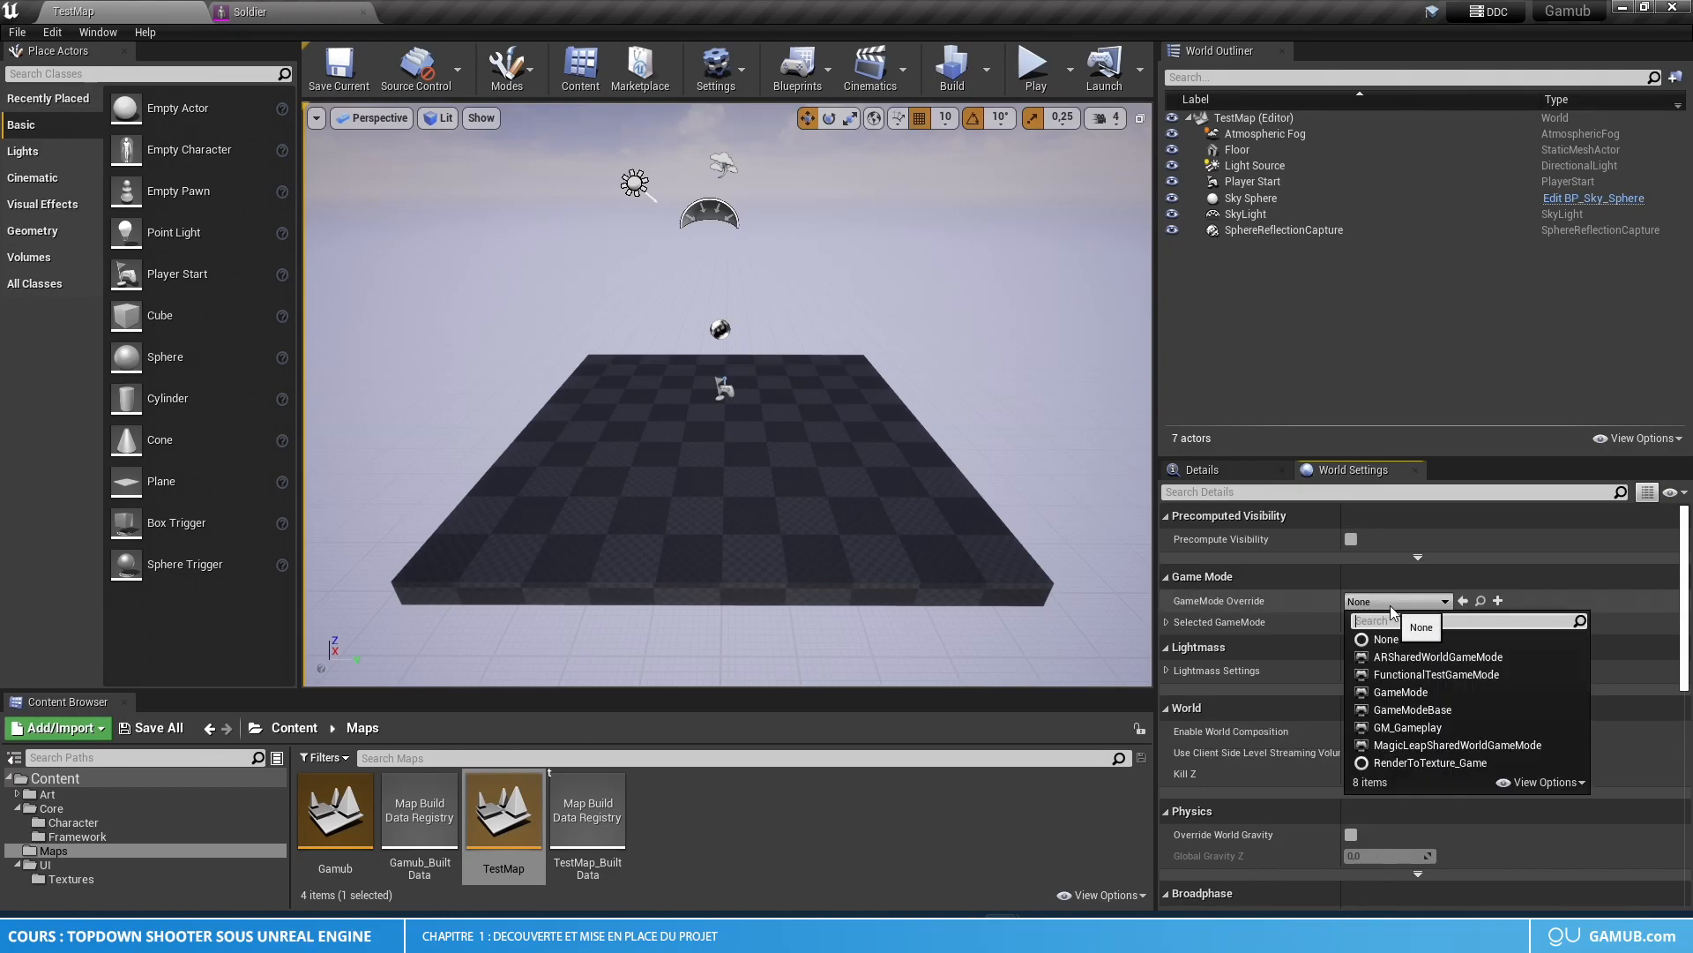
{"action": "left_click", "coordinate": [1403, 726]}
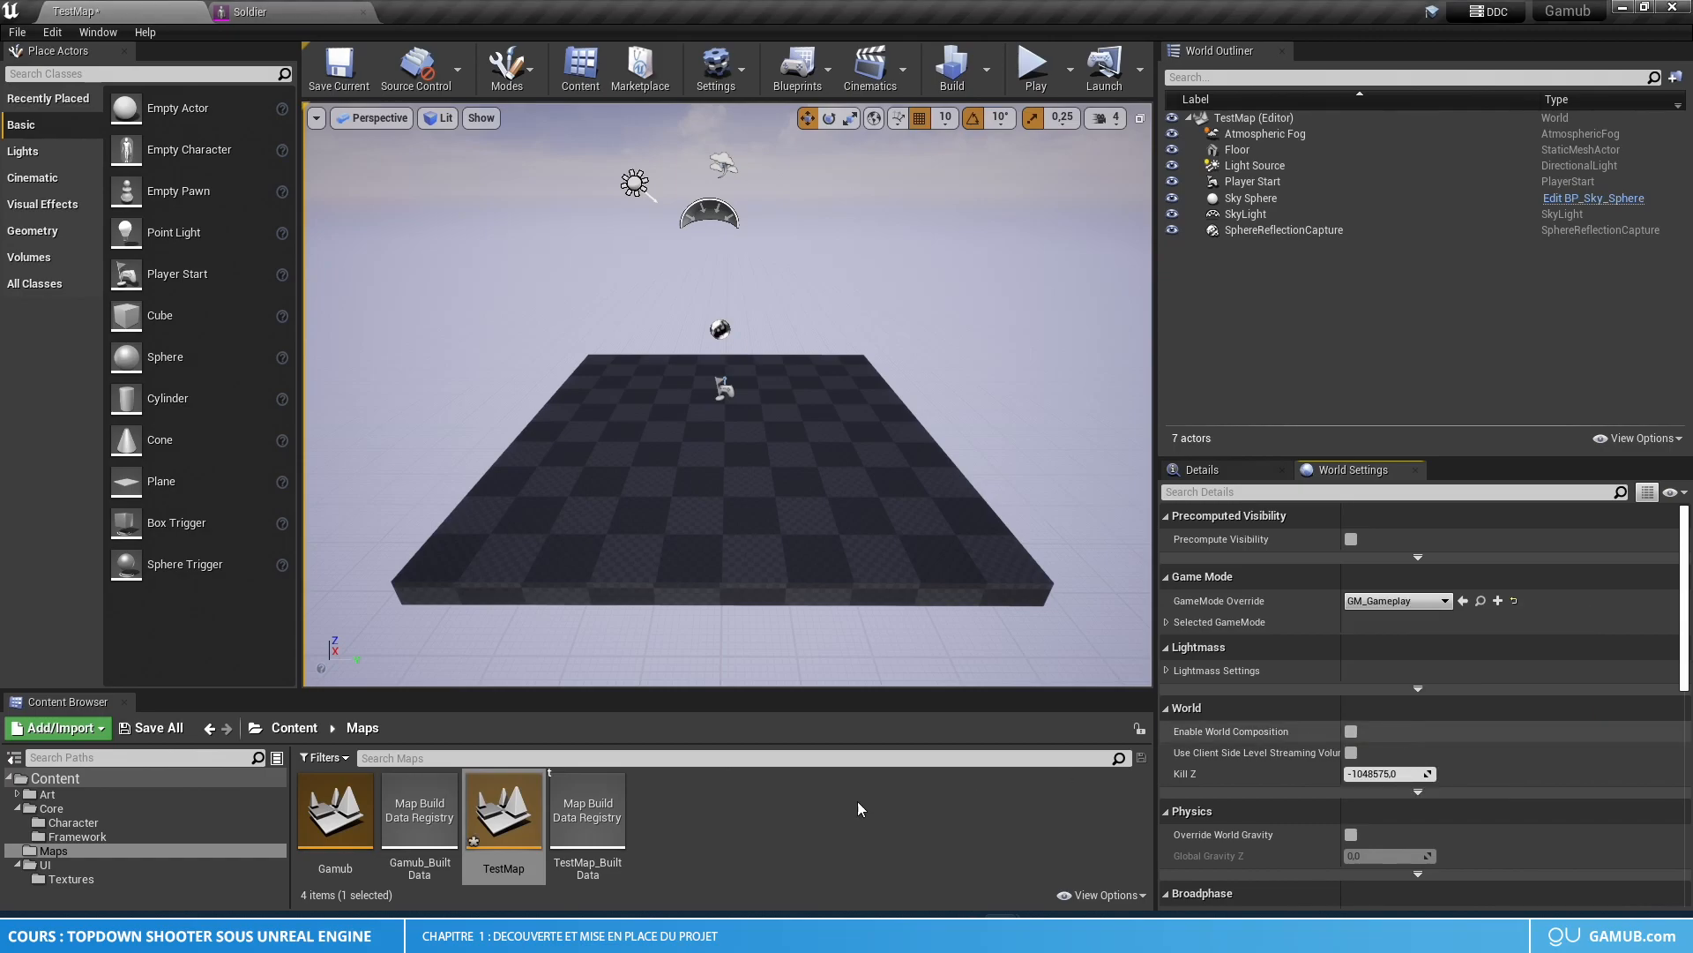
- Open the GM_Gameplay Blueprint from the Framework folder and set its Player Controller Class to PC_Gameplay
{"action": "left_click", "coordinate": [88, 837]}
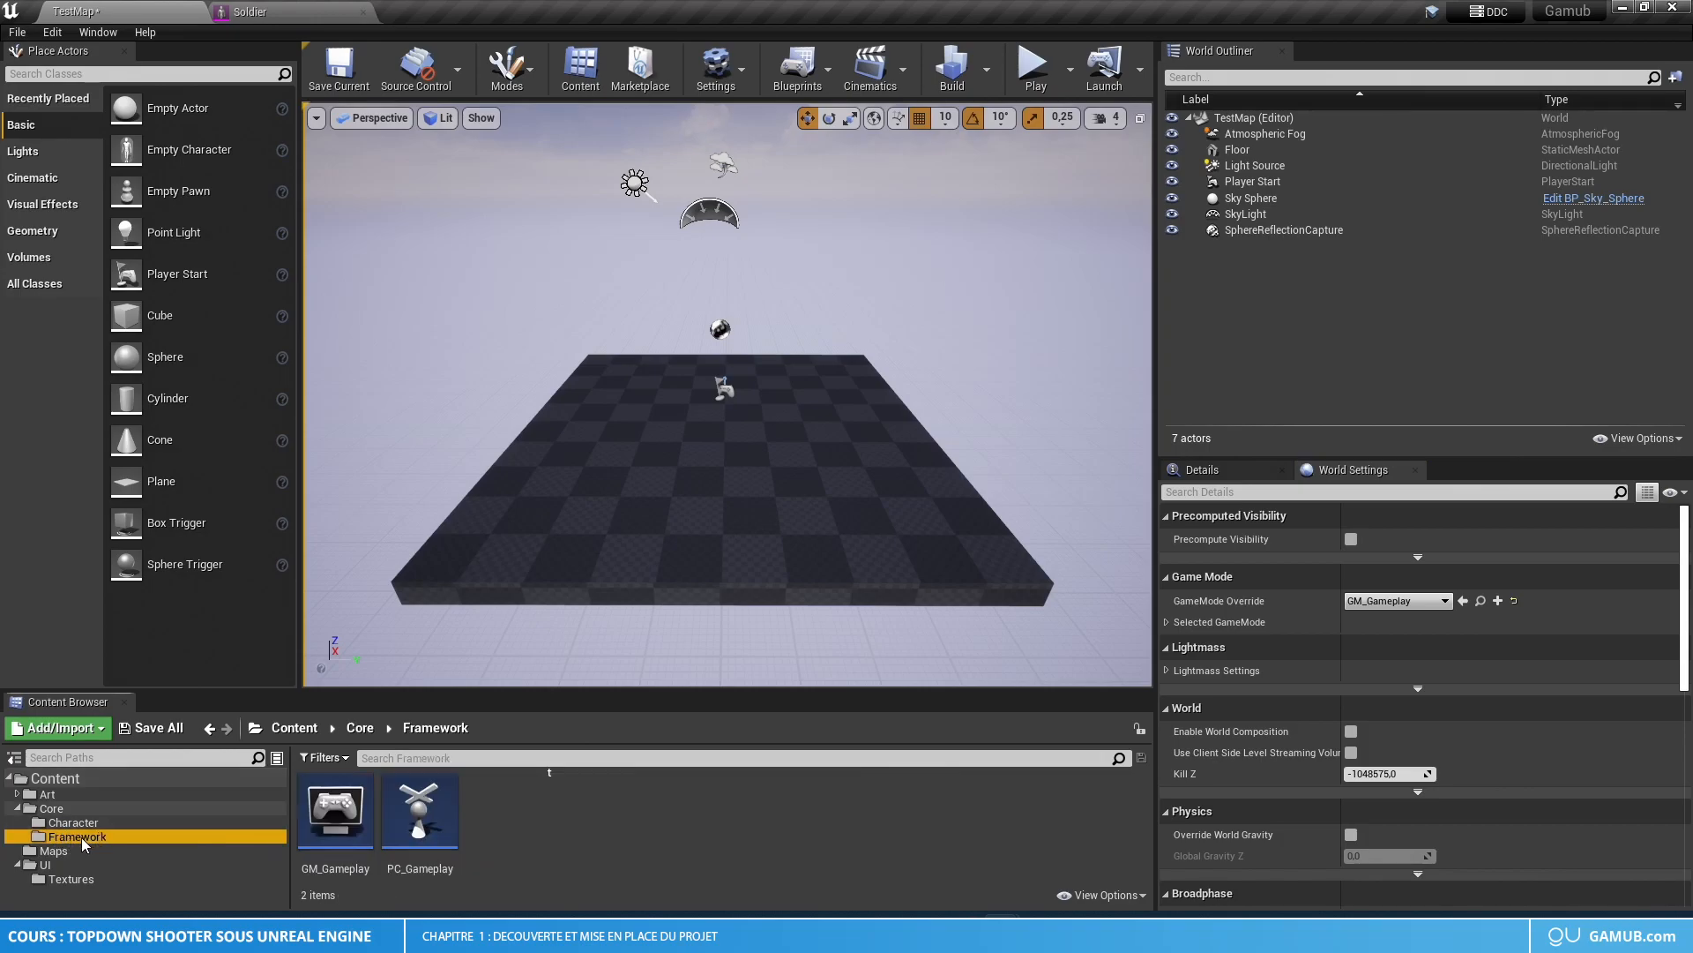
{"action": "left_click", "coordinate": [333, 827]}
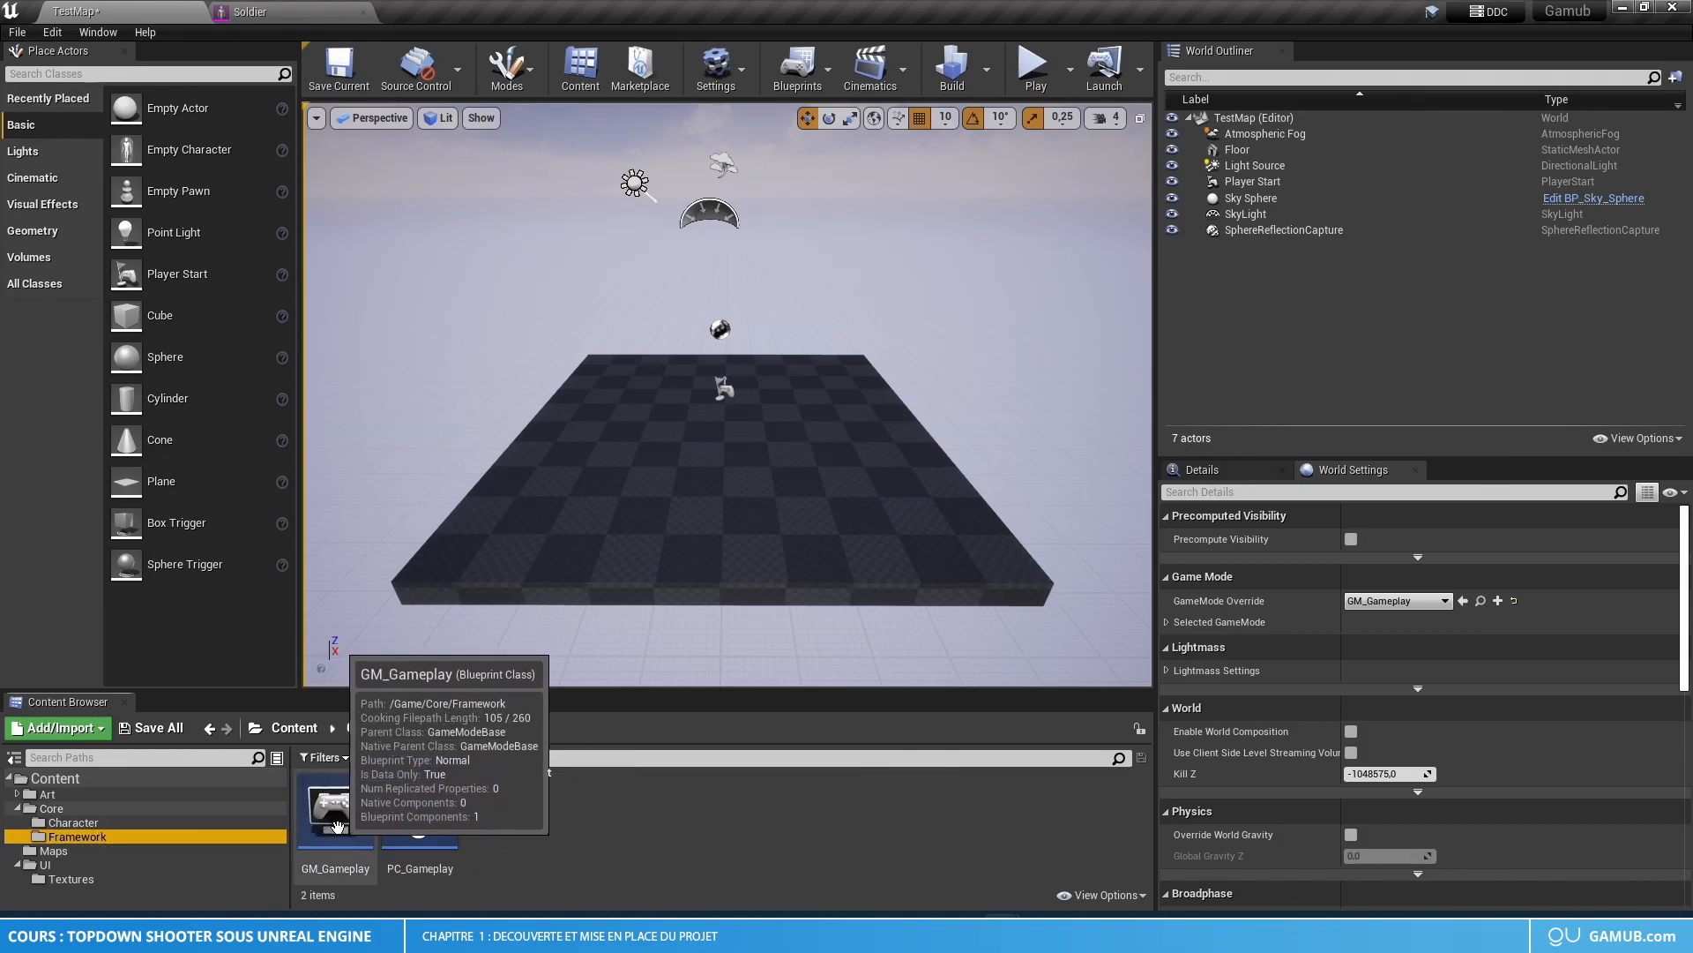
{"action": "left_click_drag", "start_coordinate": [336, 825], "coordinate": [482, 397]}
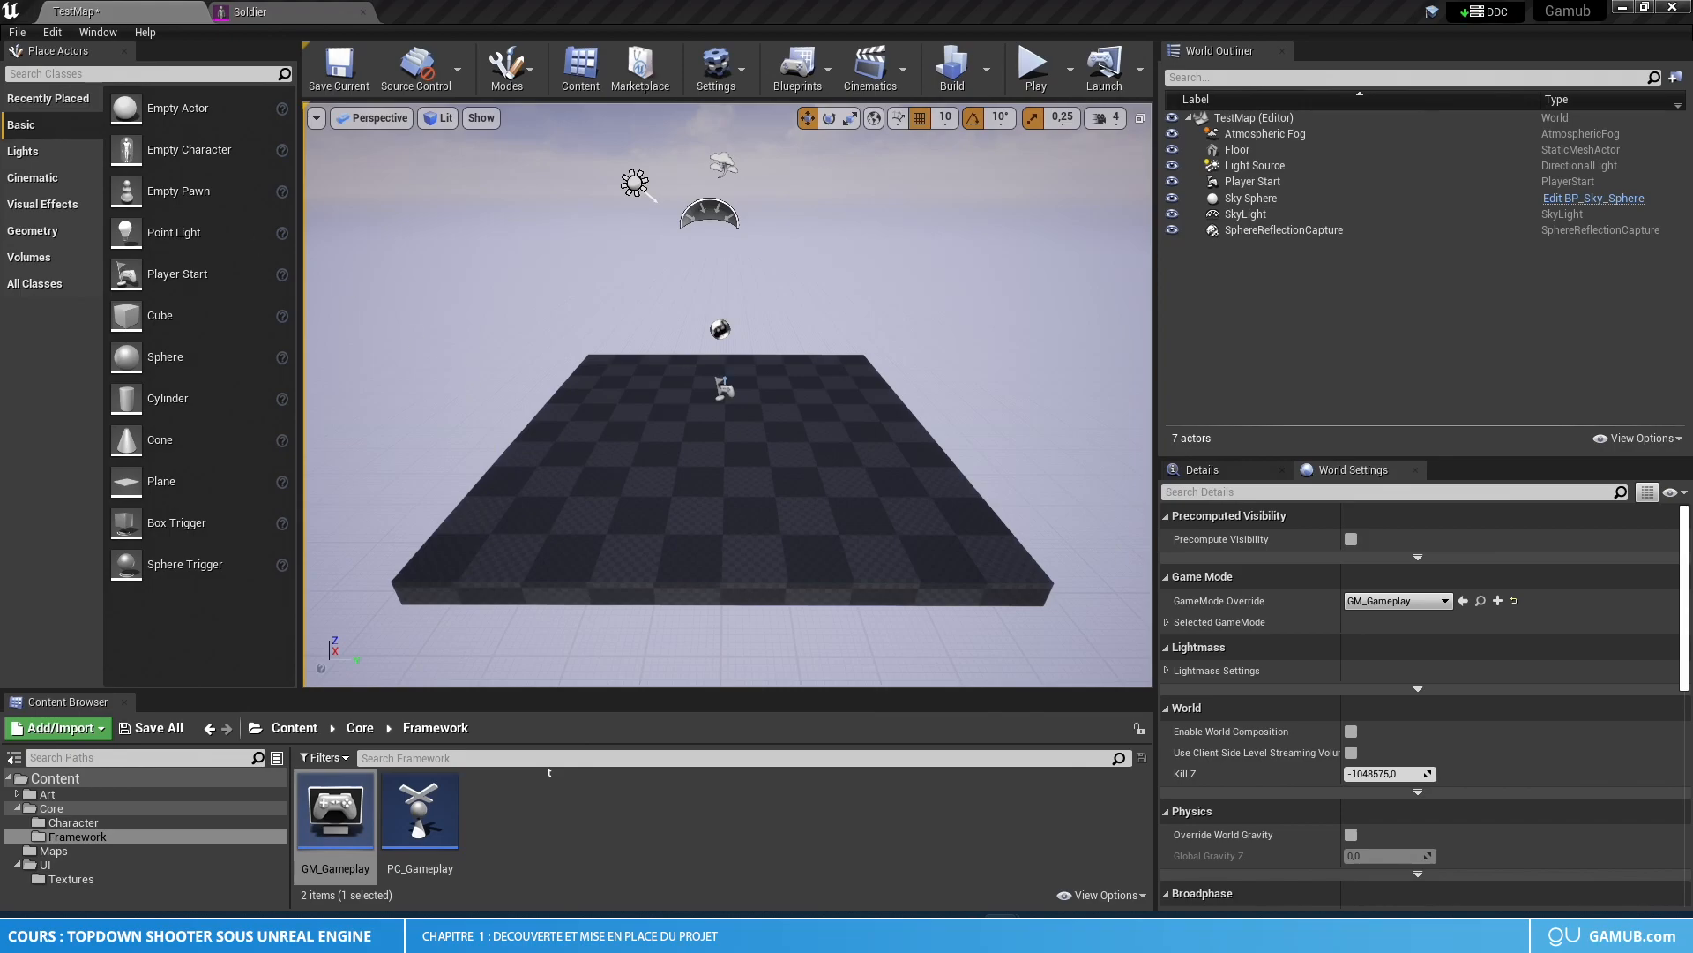
{"action": "double_click", "coordinate": [335, 812]}
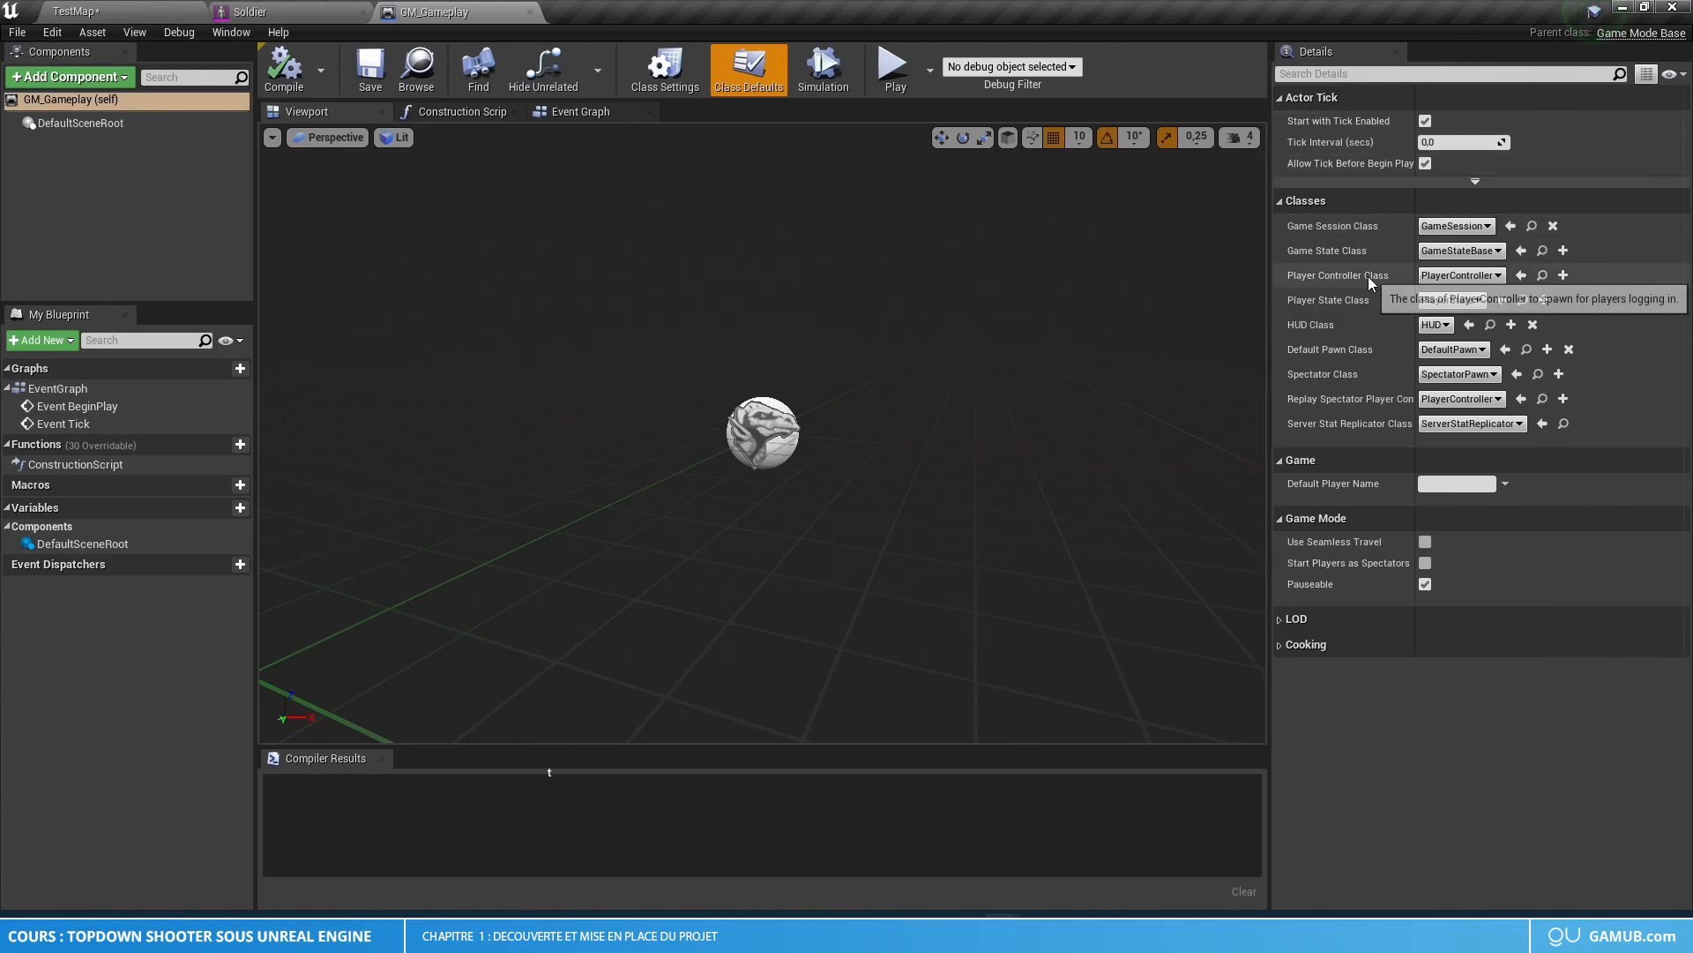
{"action": "left_click", "coordinate": [1491, 275]}
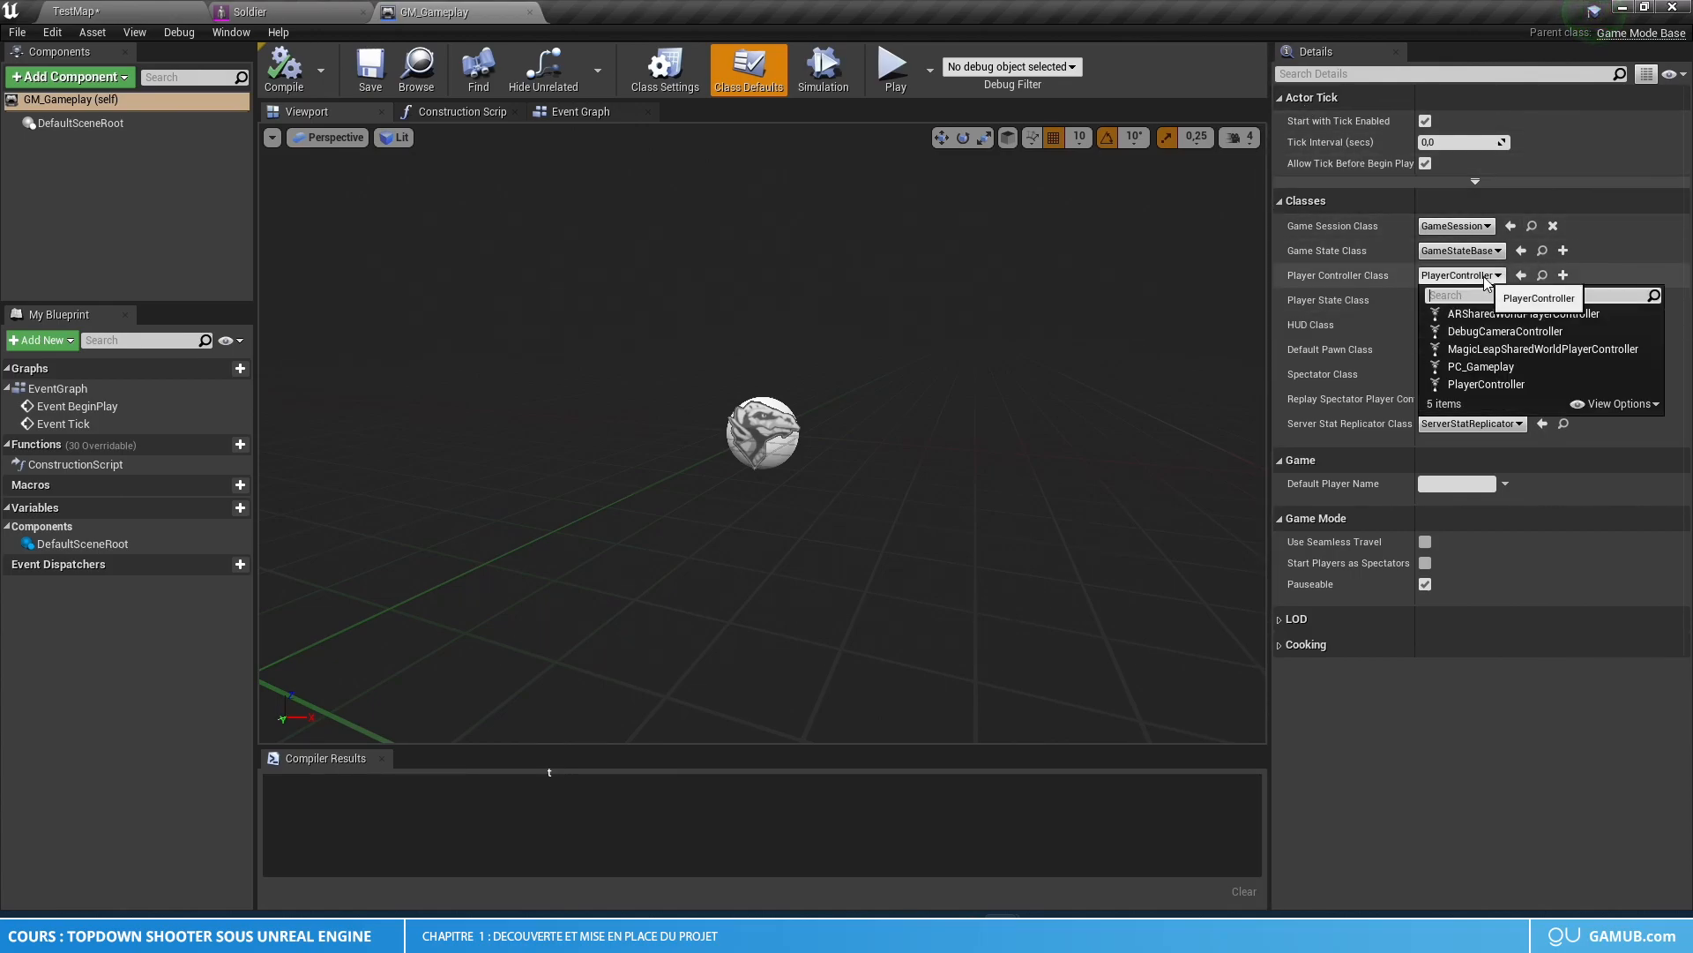
{"action": "left_click", "coordinate": [1522, 370]}
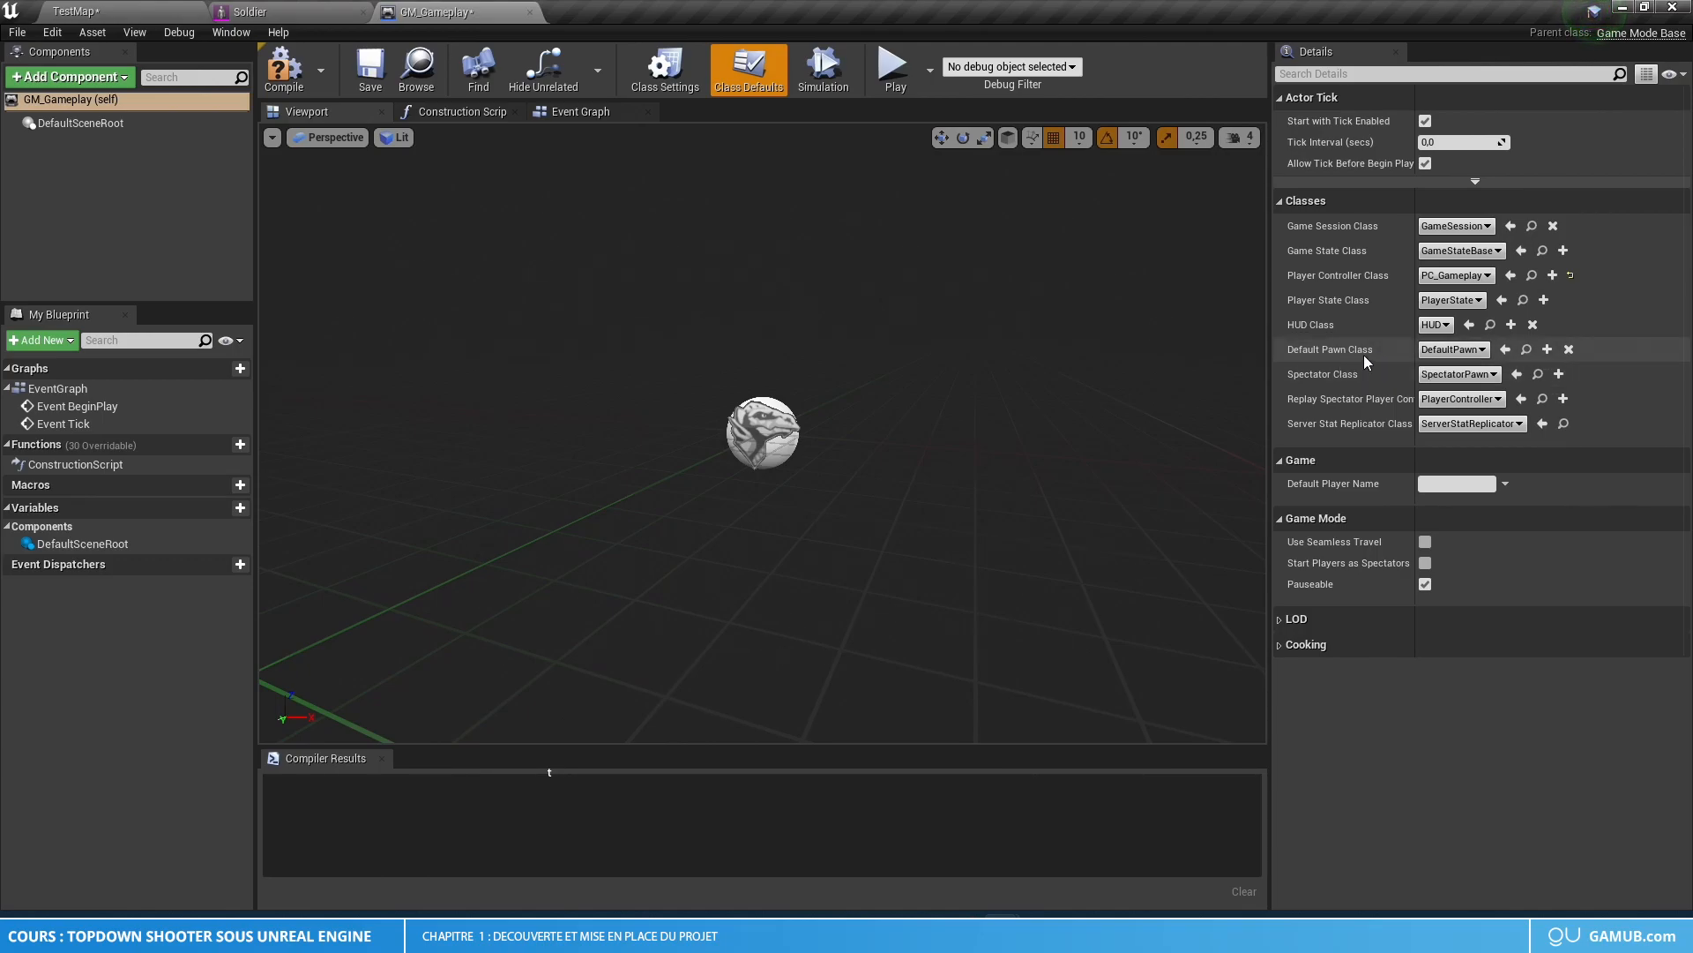
- Set the Default Pawn Class of GM_Gameplay to BP_Main_Character and compile the Blueprint
{"action": "left_click", "coordinate": [1431, 351]}
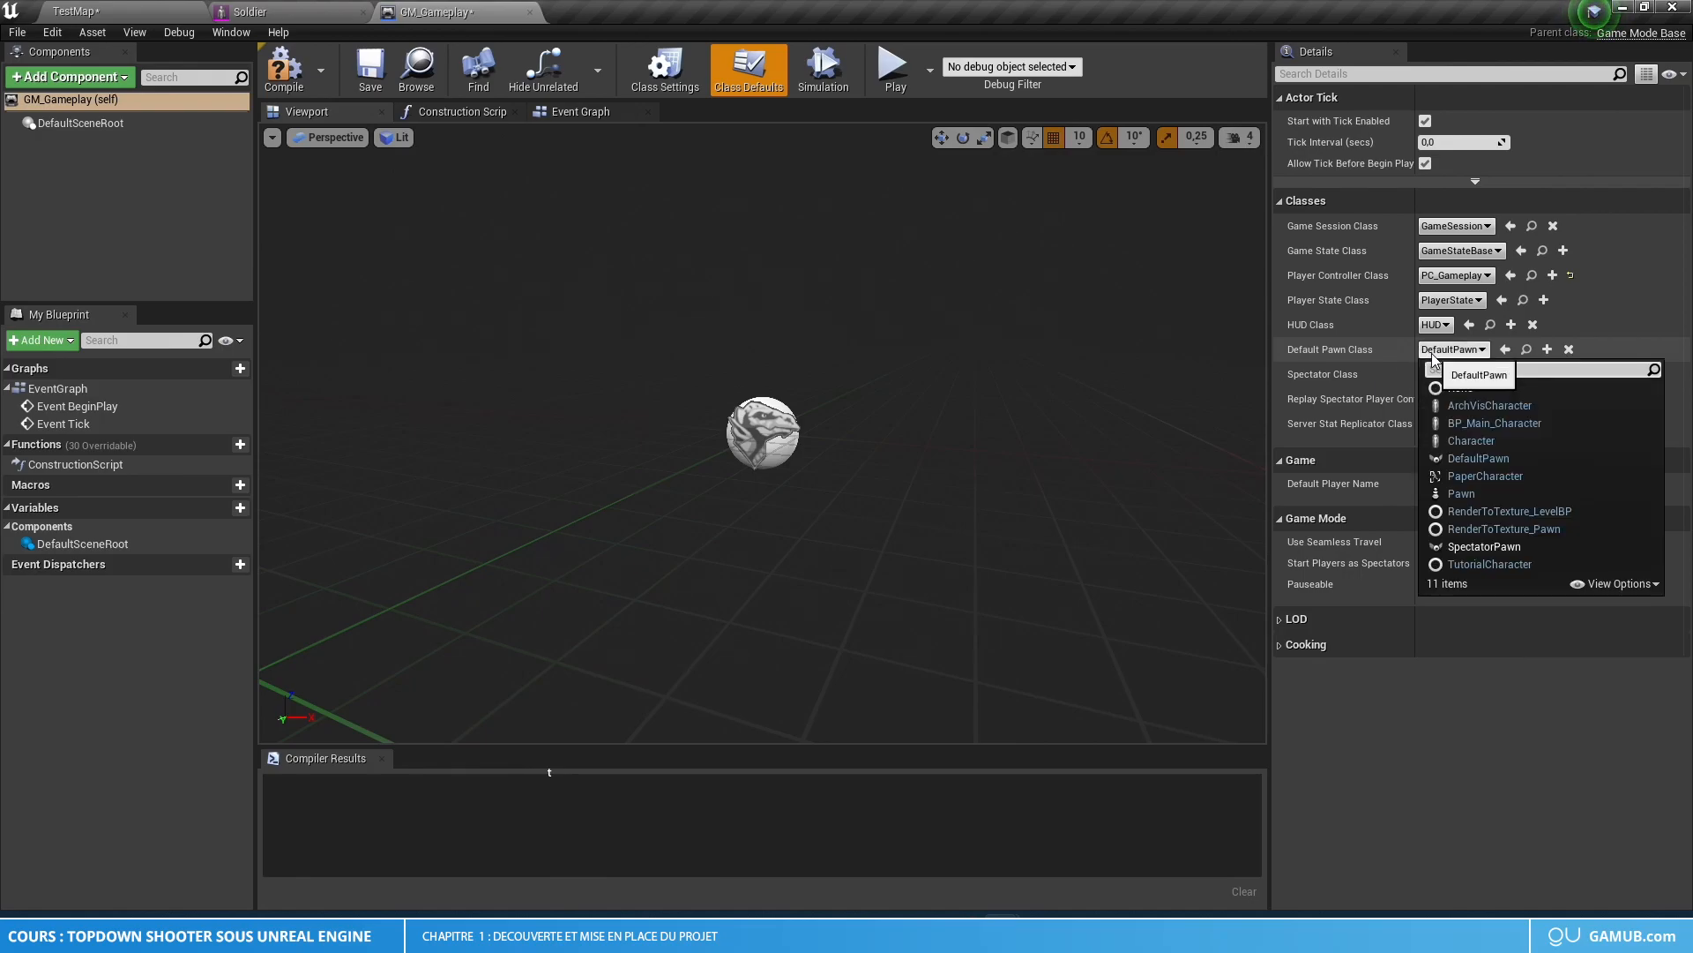
{"action": "left_click", "coordinate": [1537, 425]}
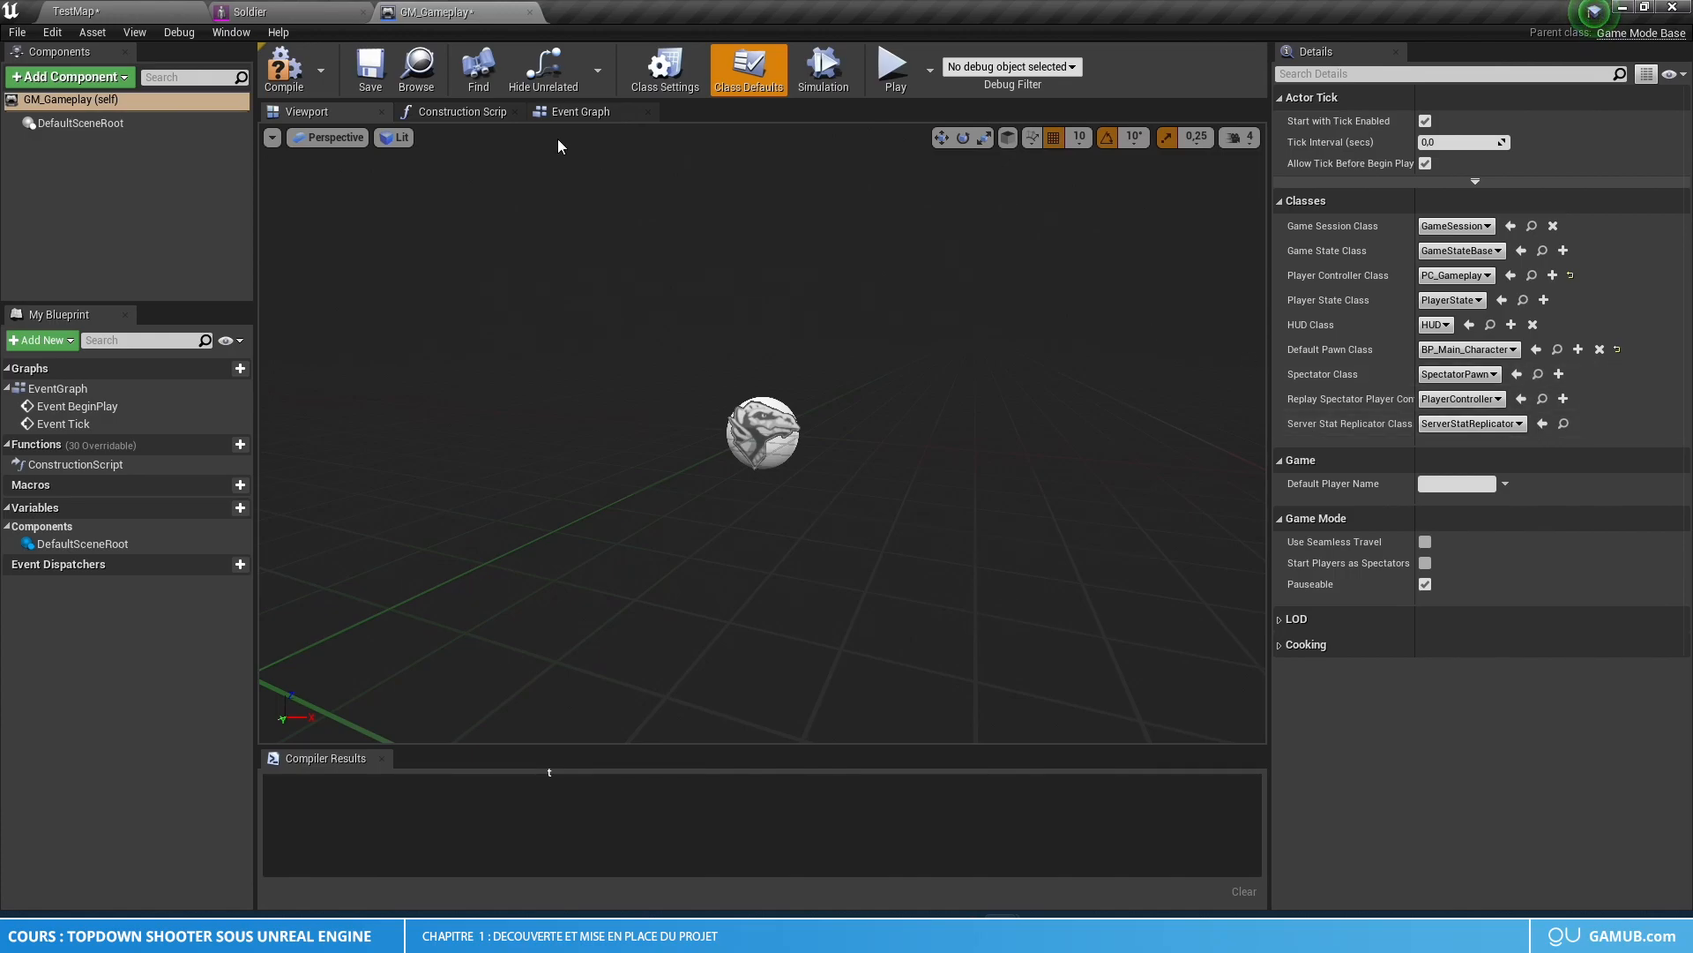
{"action": "left_click", "coordinate": [286, 88]}
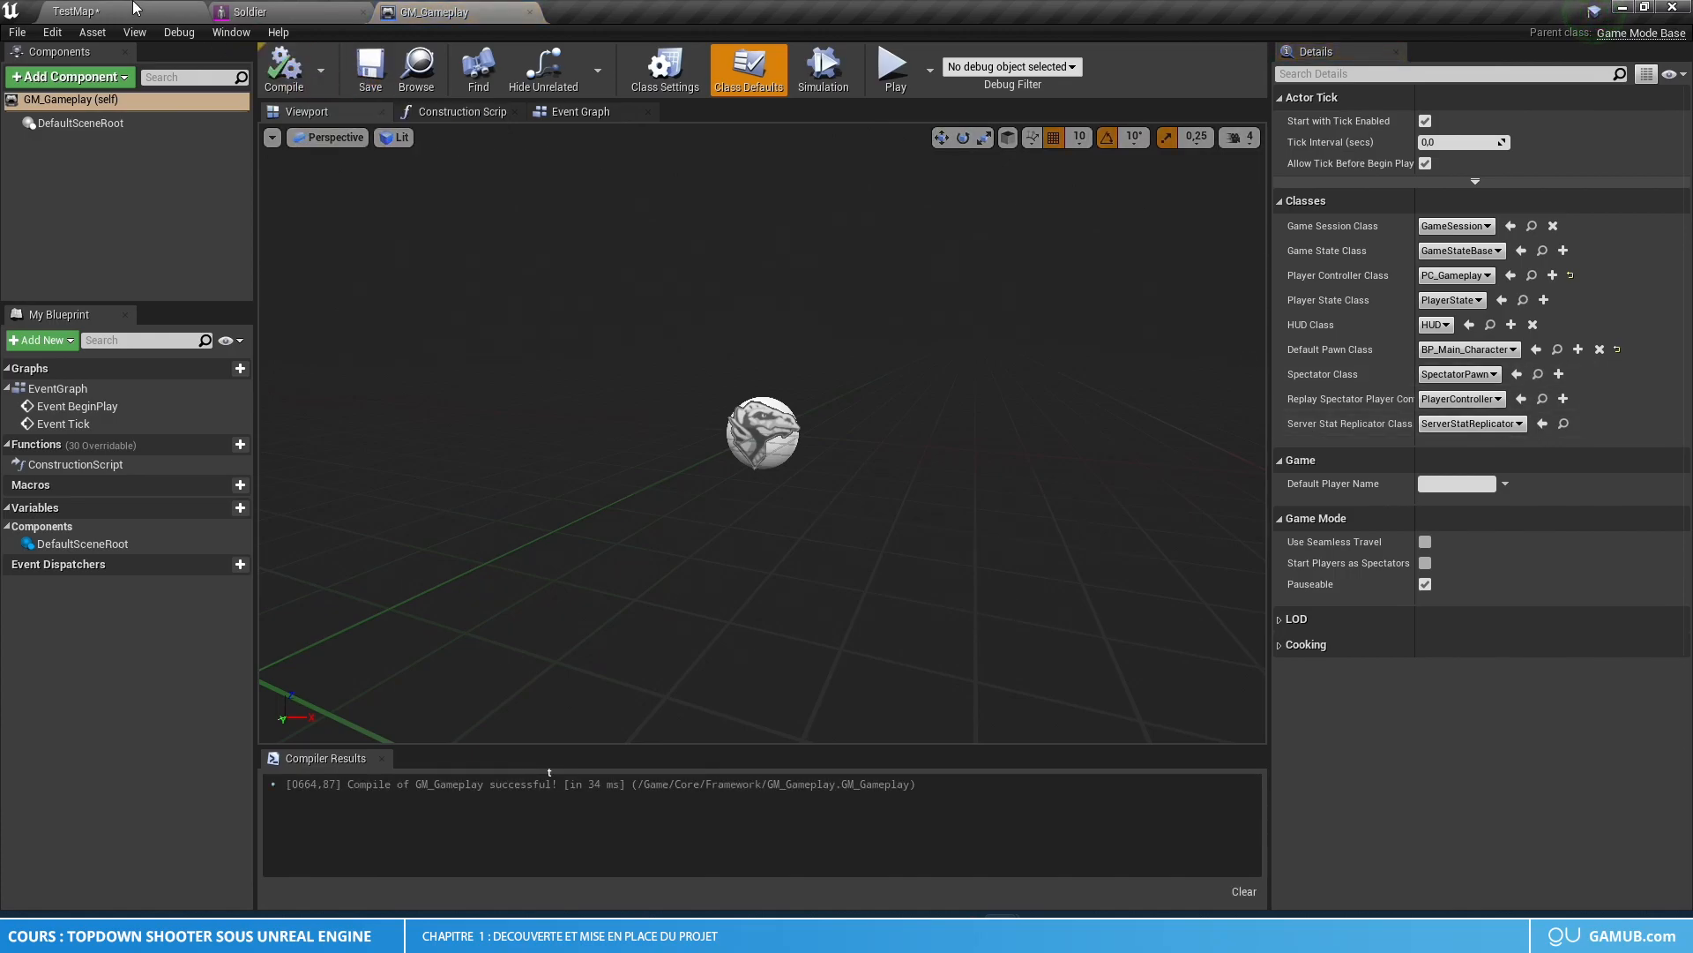
- Return to the TestMap level and save all modified project content
{"action": "left_click", "coordinate": [134, 9]}
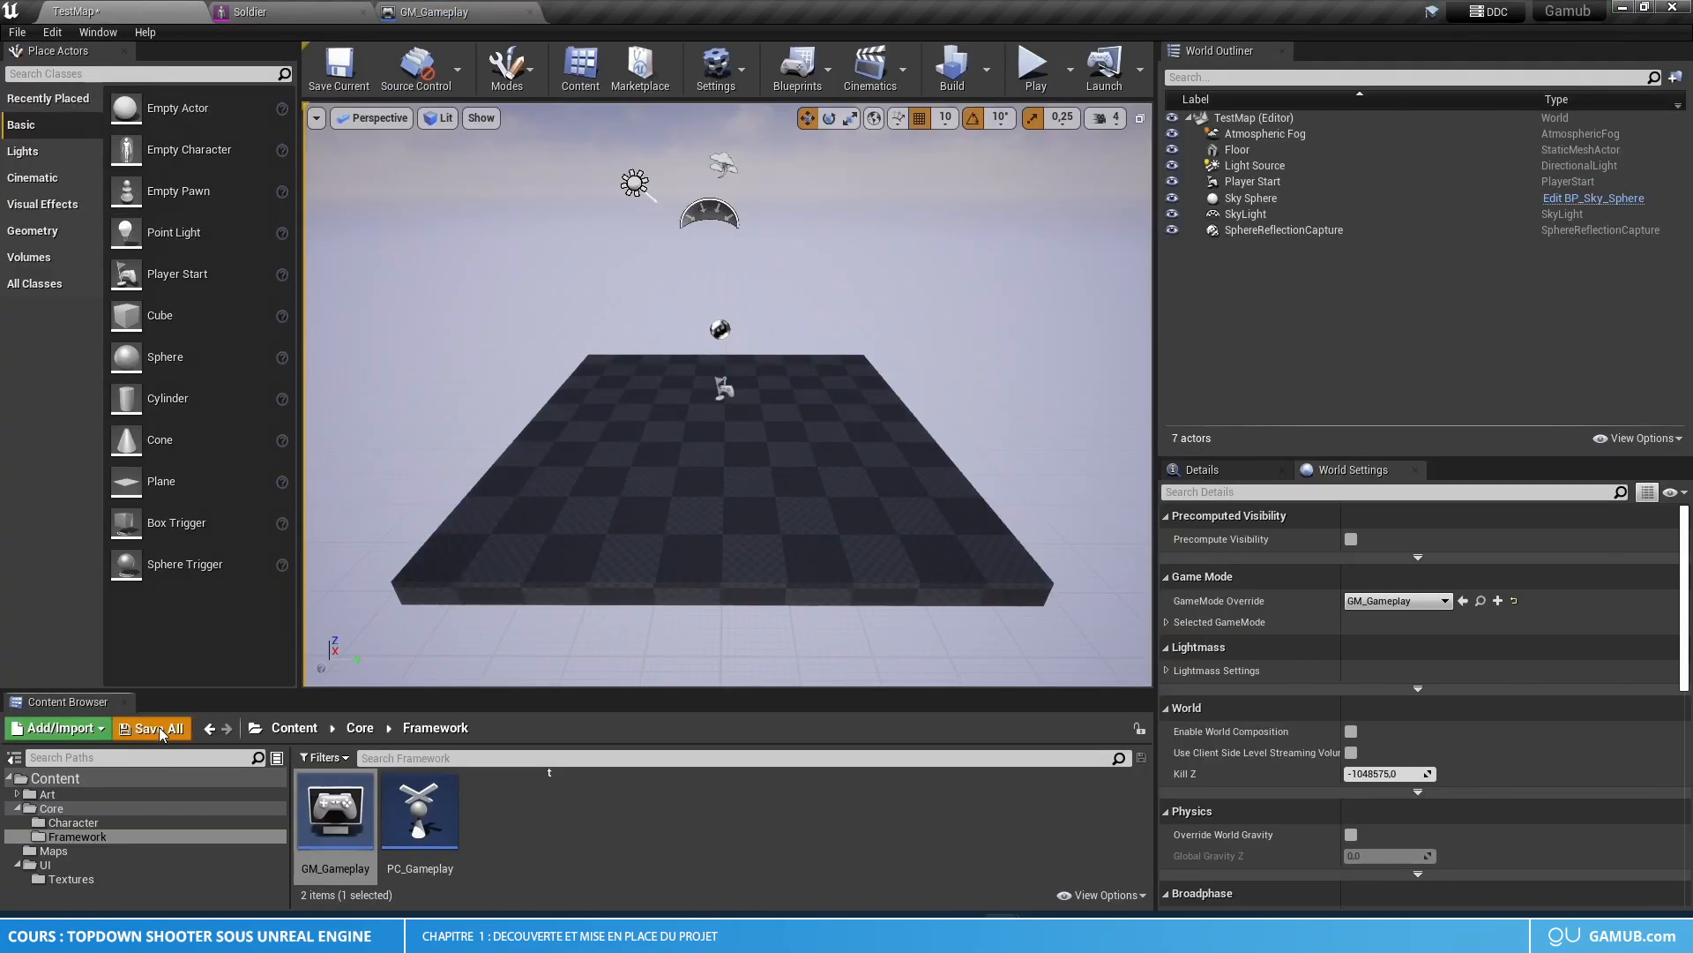
{"action": "left_click", "coordinate": [155, 728]}
{"action": "left_click", "coordinate": [971, 625]}
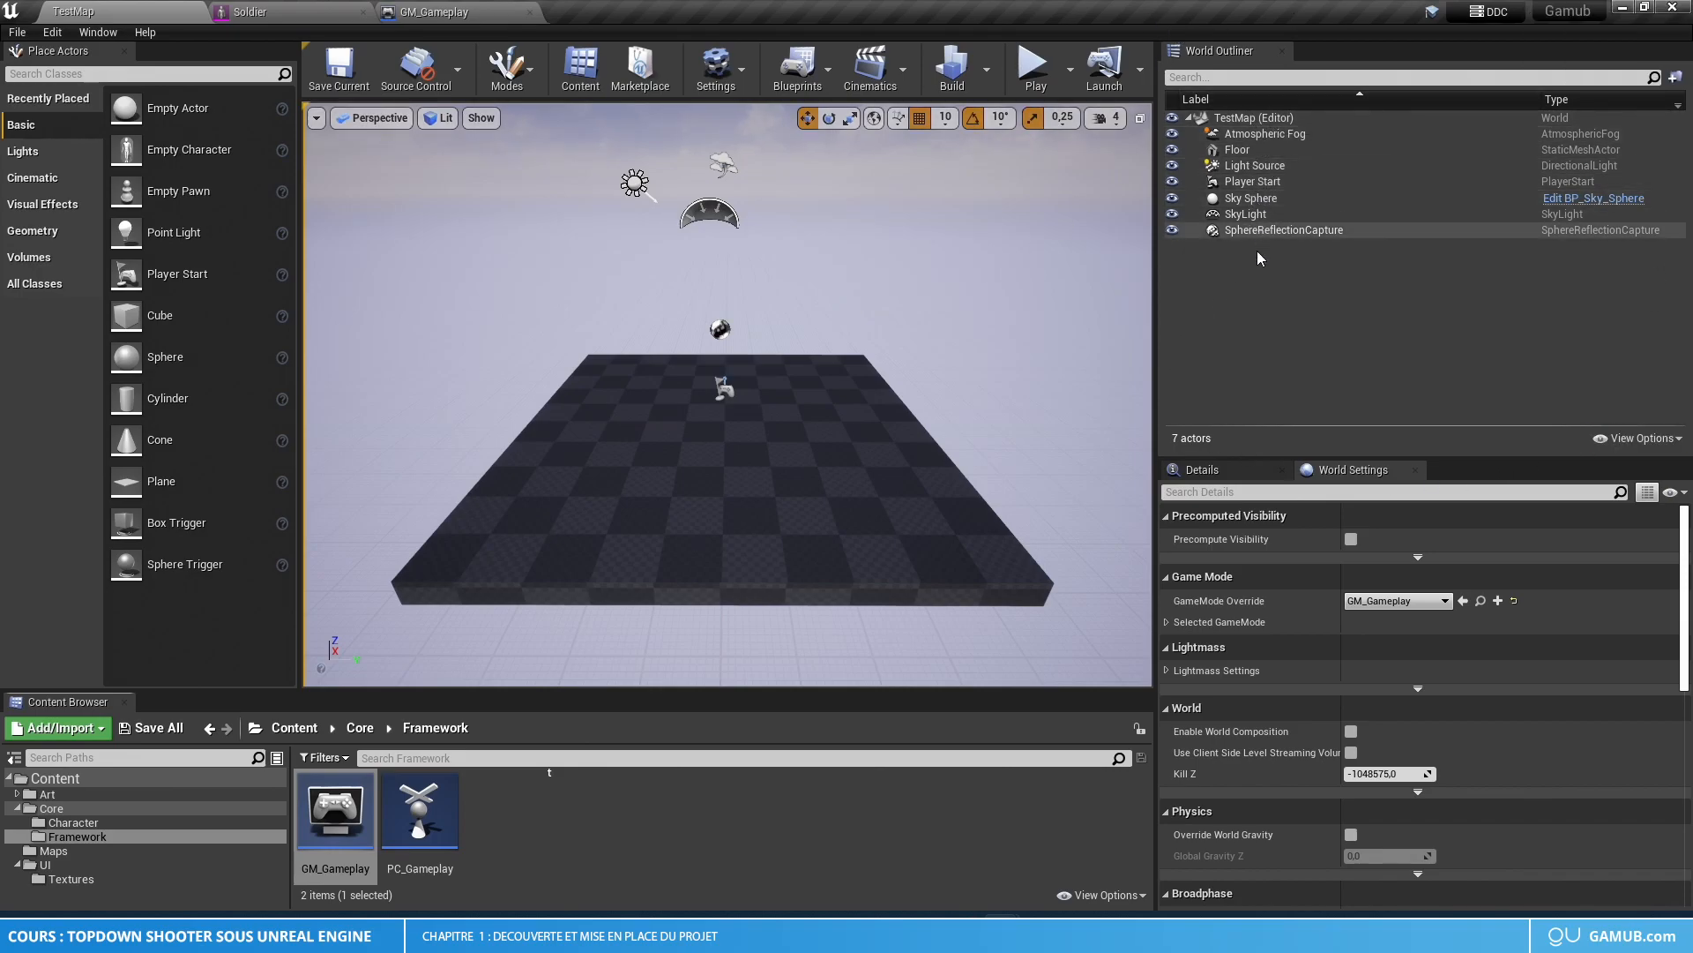
- Play the level, check BP_Main_Character, GM_Gameplay and PC_Gameplay among the spawned actors, and stop the session
{"action": "left_click", "coordinate": [1037, 79]}
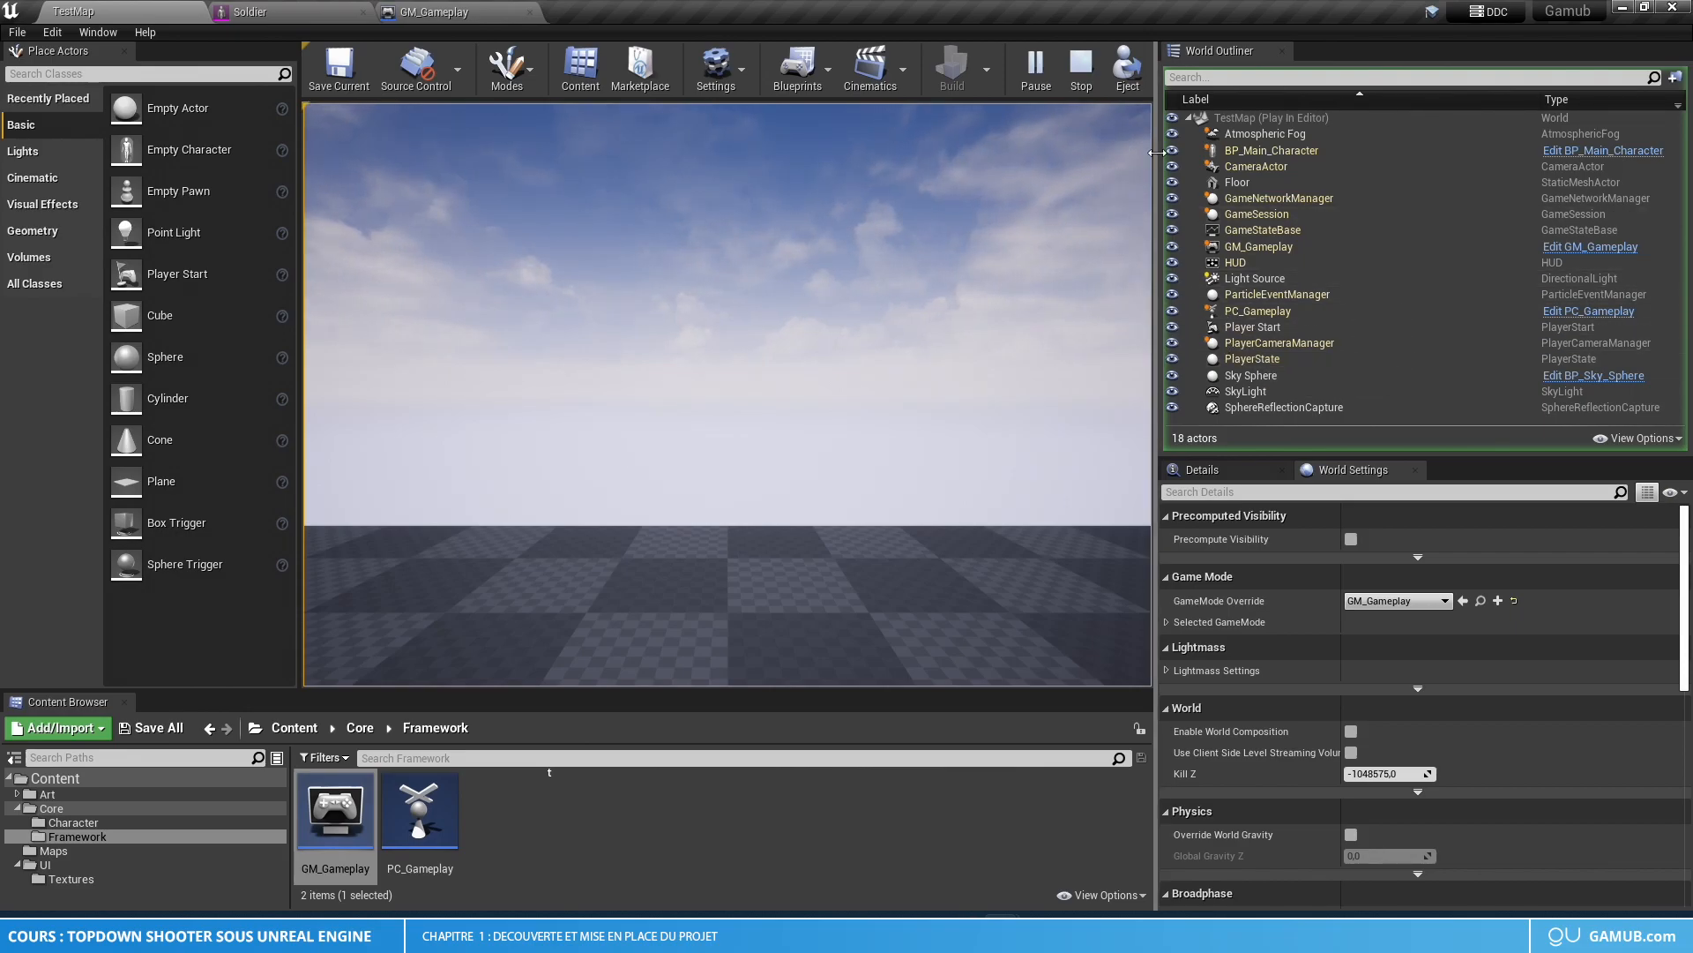
{"action": "left_click", "coordinate": [1349, 150]}
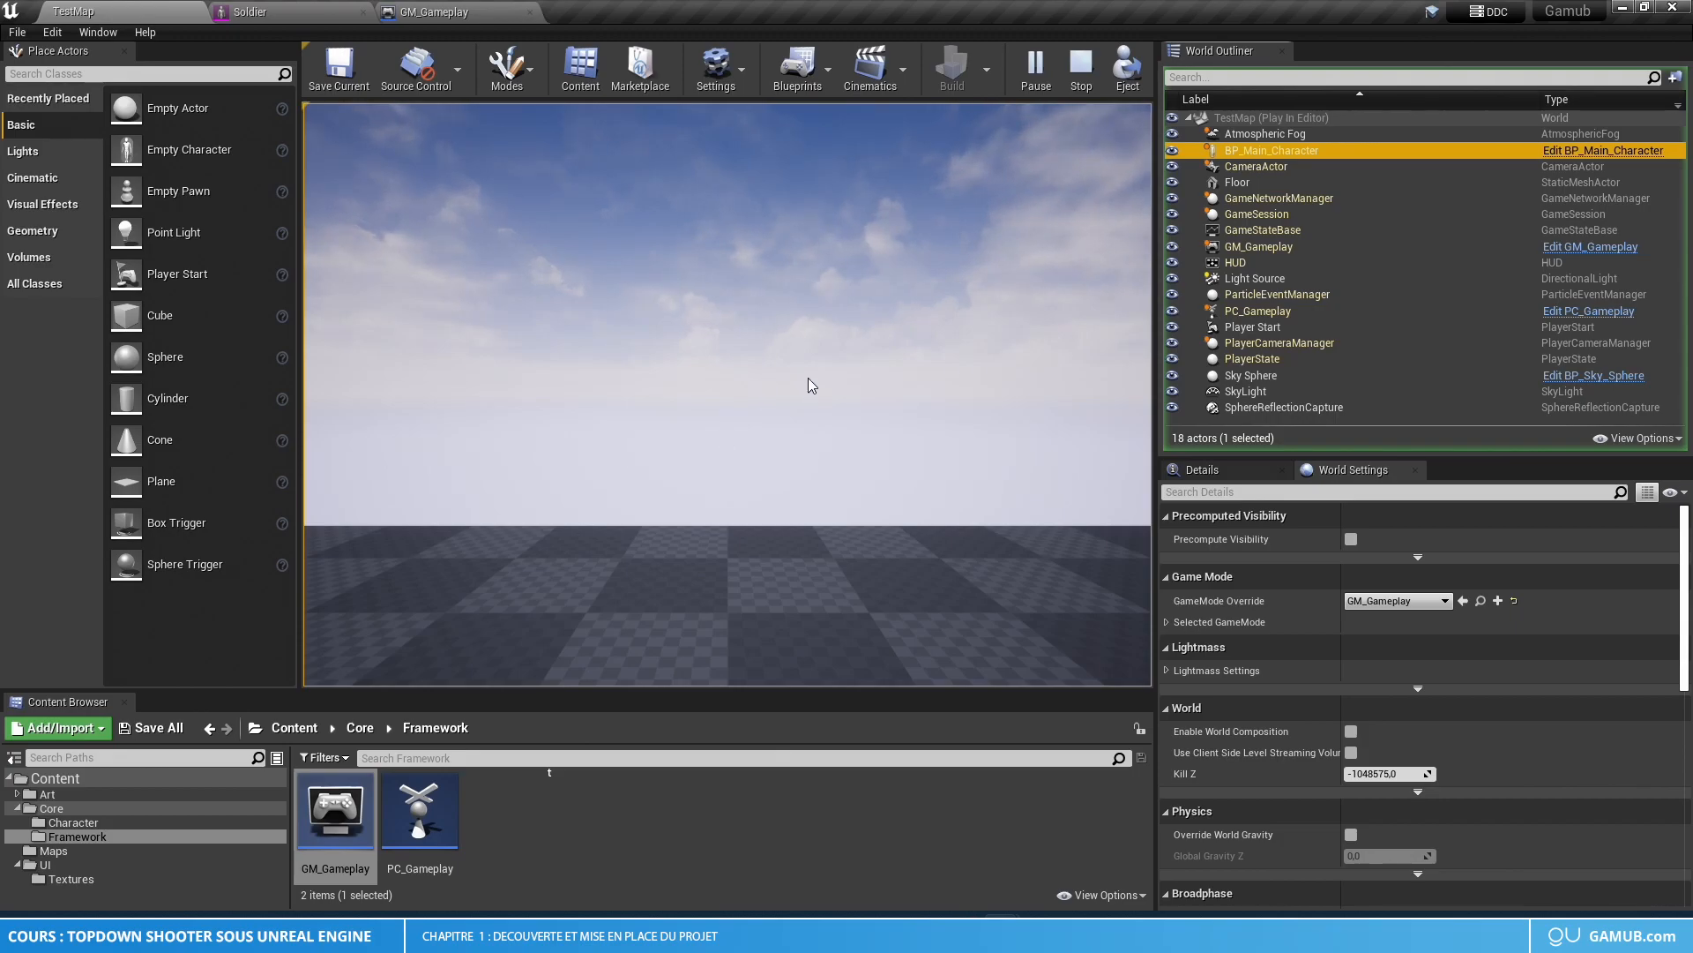
{"action": "left_click", "coordinate": [1311, 245]}
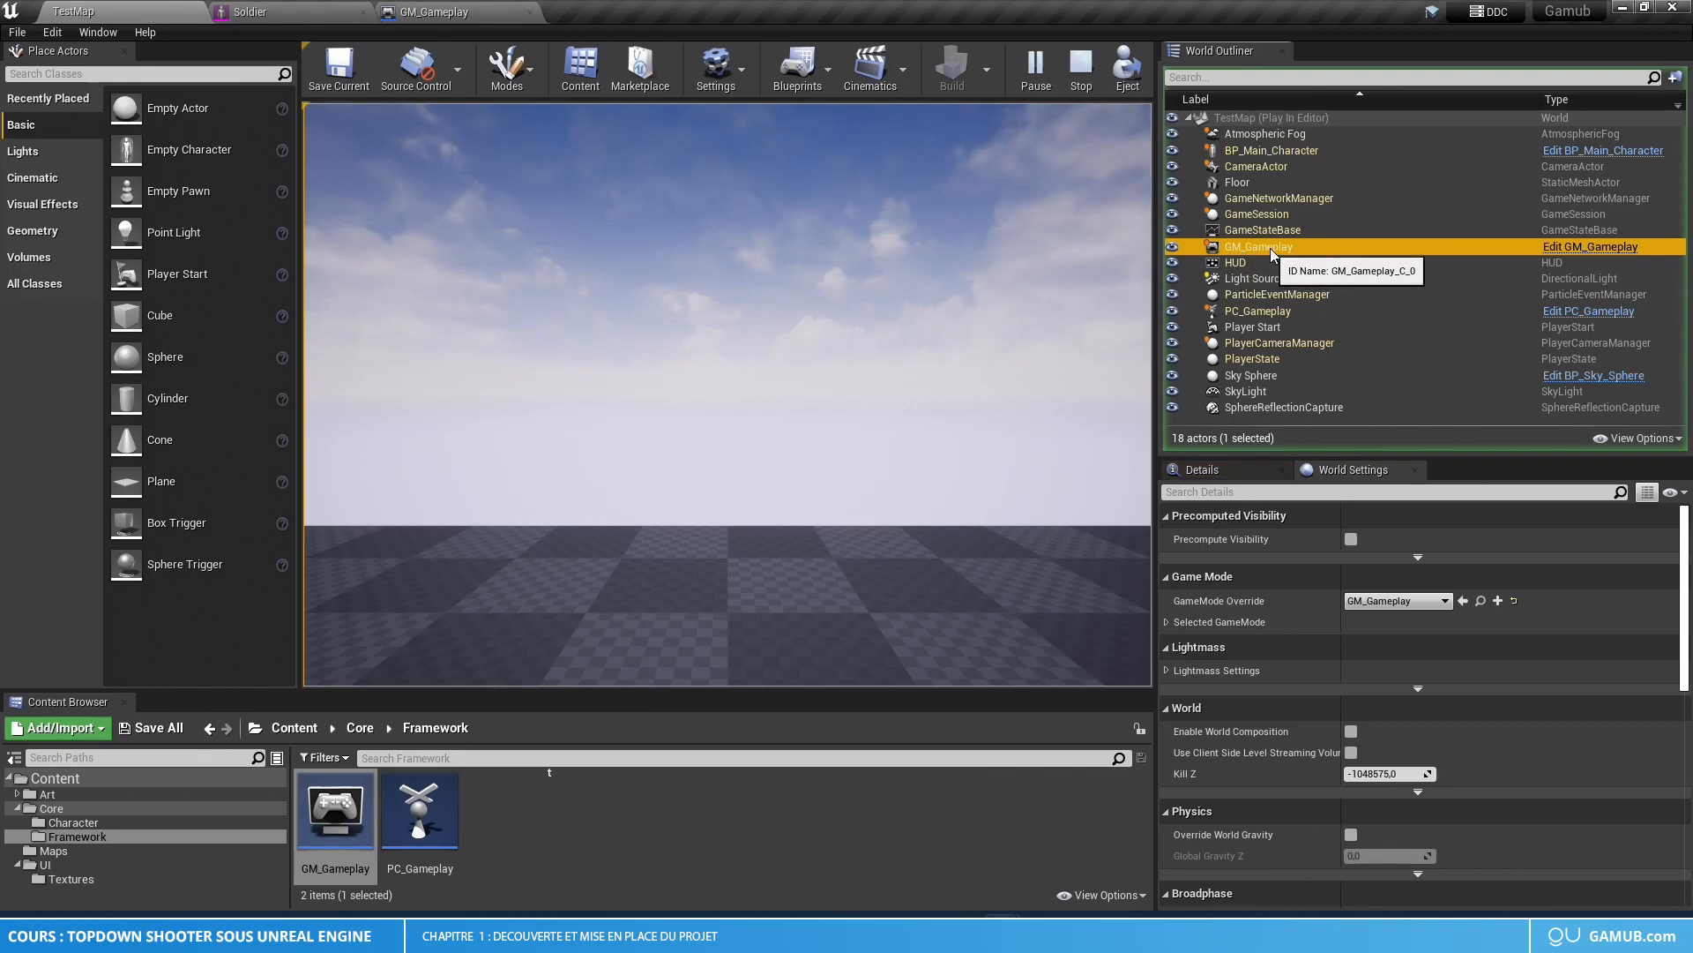
{"action": "left_click", "coordinate": [1270, 312]}
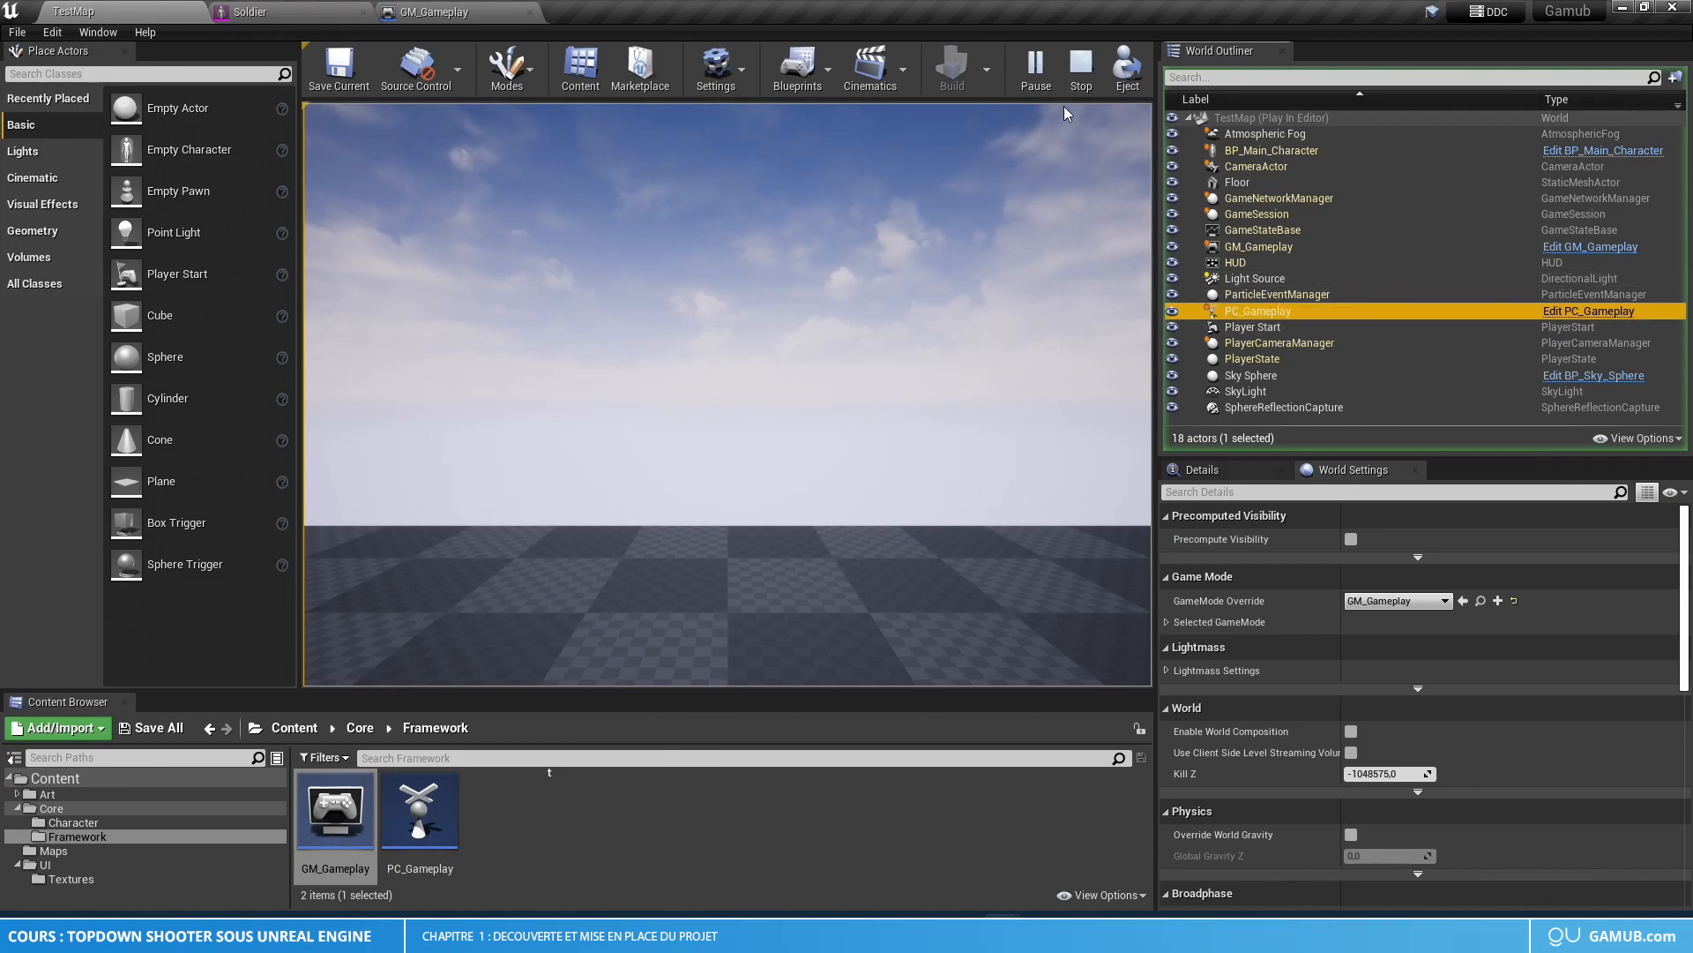
{"action": "left_click", "coordinate": [1083, 86]}
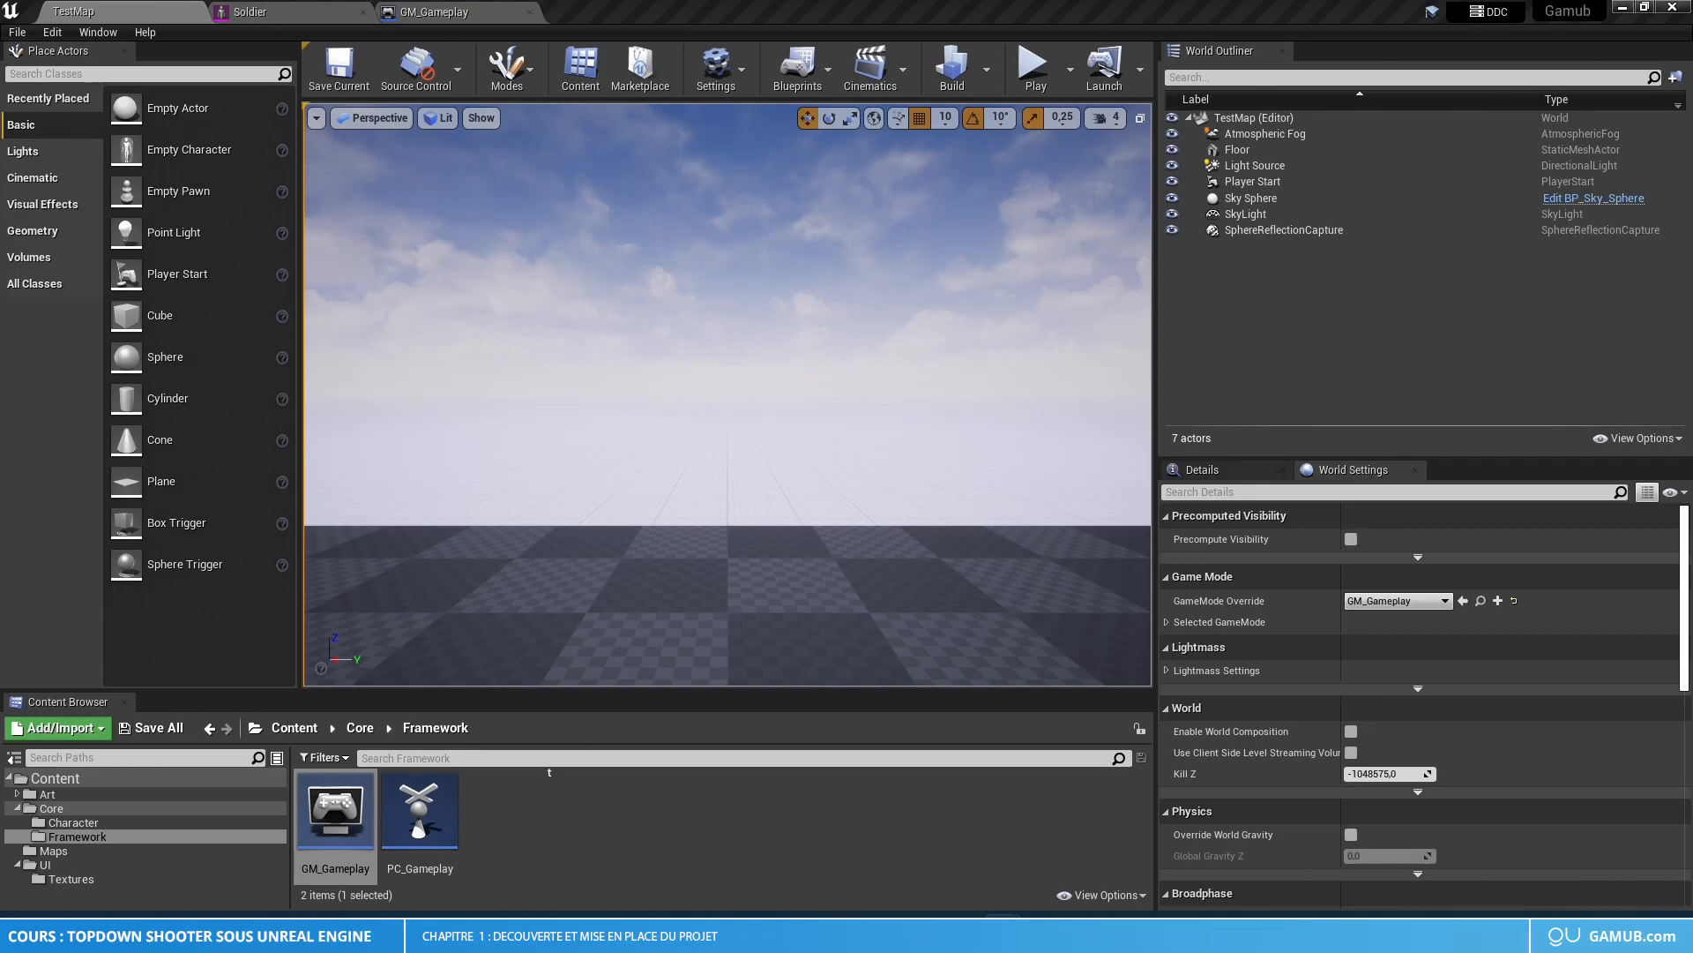
- Open the BP_Main_Character Blueprint from the Character folder for editing
{"action": "left_click", "coordinate": [66, 823]}
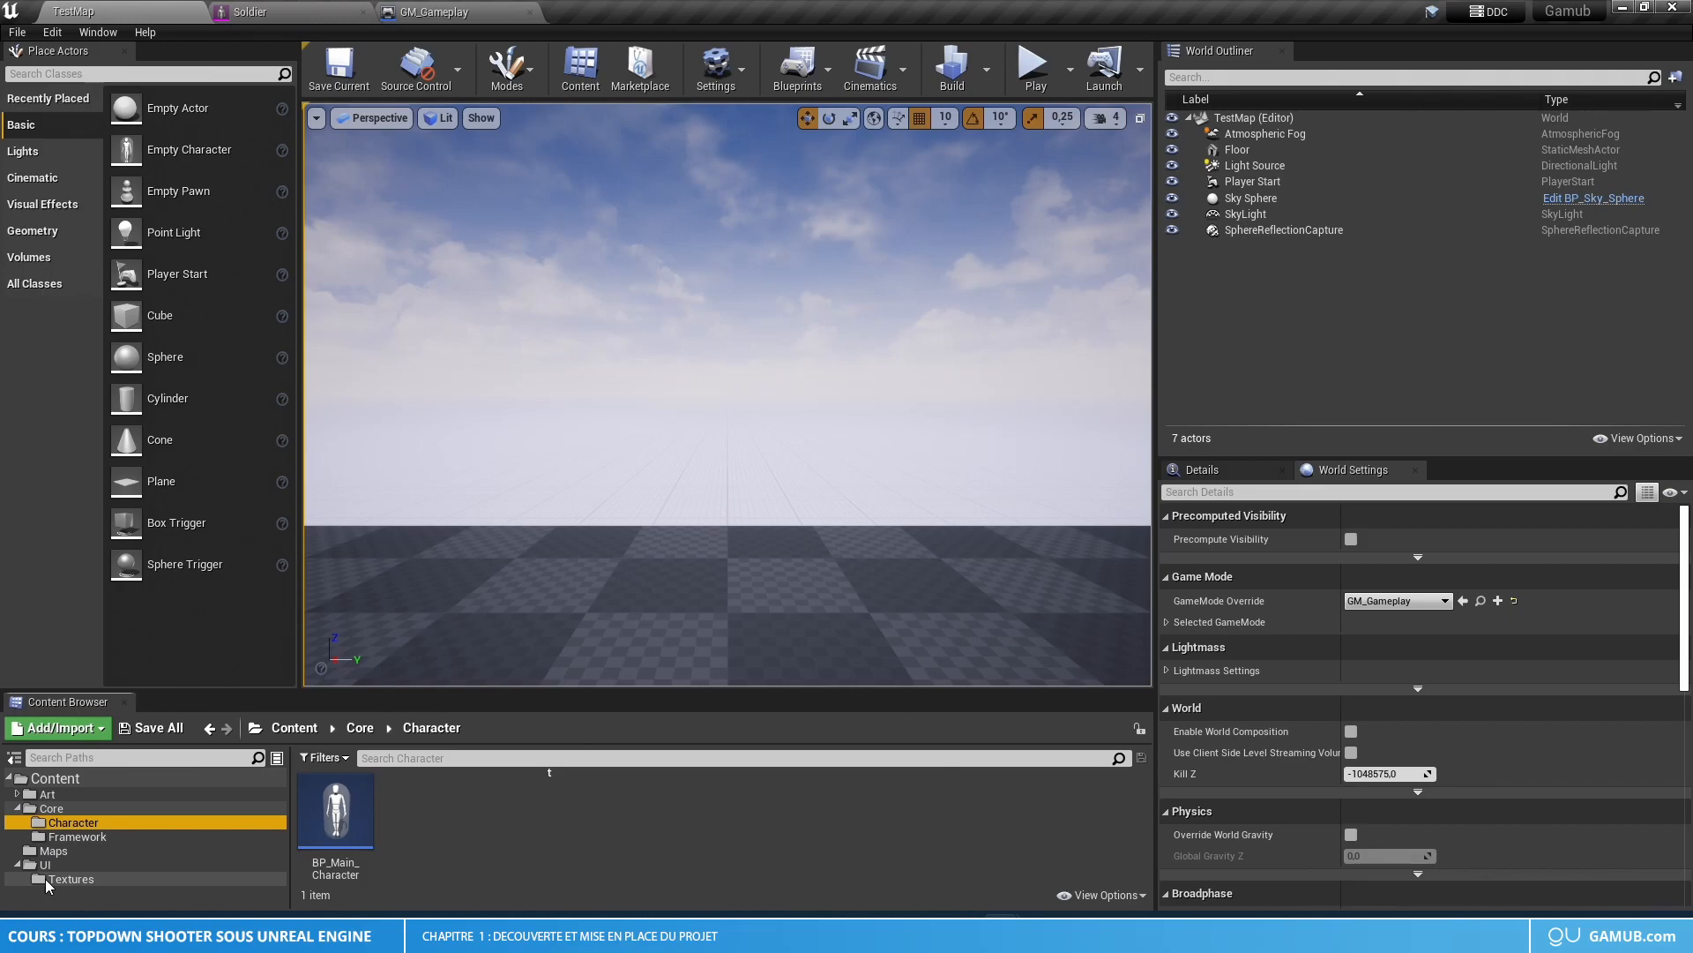
{"action": "left_click", "coordinate": [14, 762]}
{"action": "left_click", "coordinate": [12, 762]}
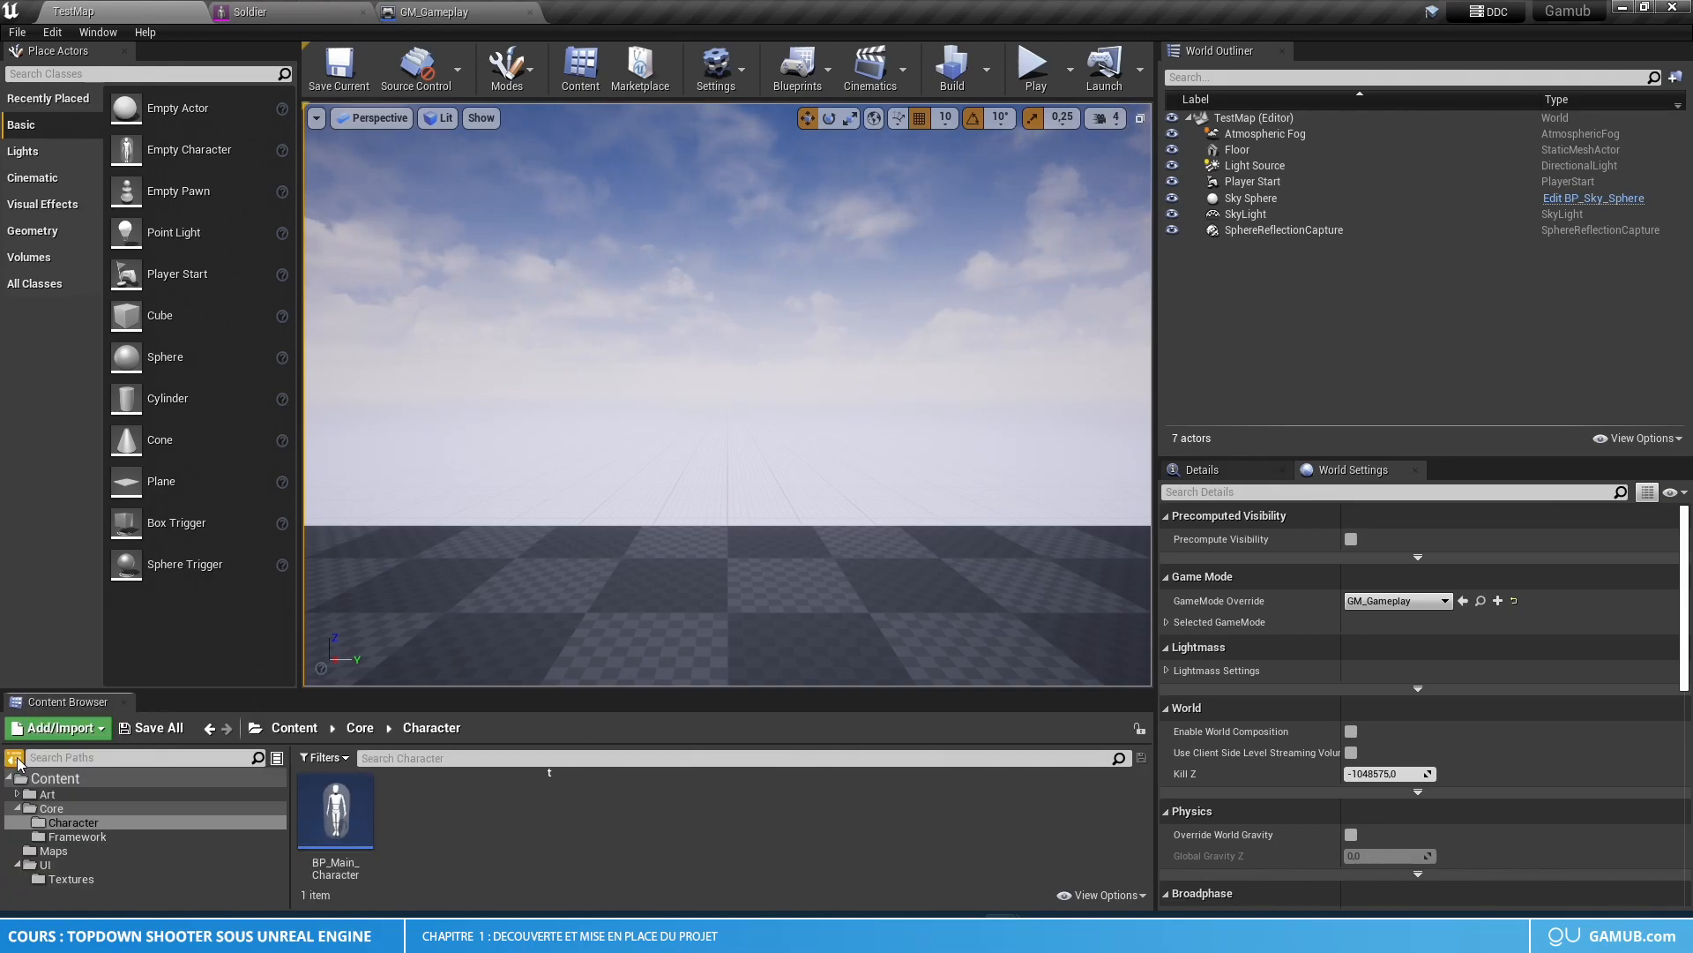
{"action": "left_click", "coordinate": [56, 827]}
{"action": "double_click", "coordinate": [335, 836]}
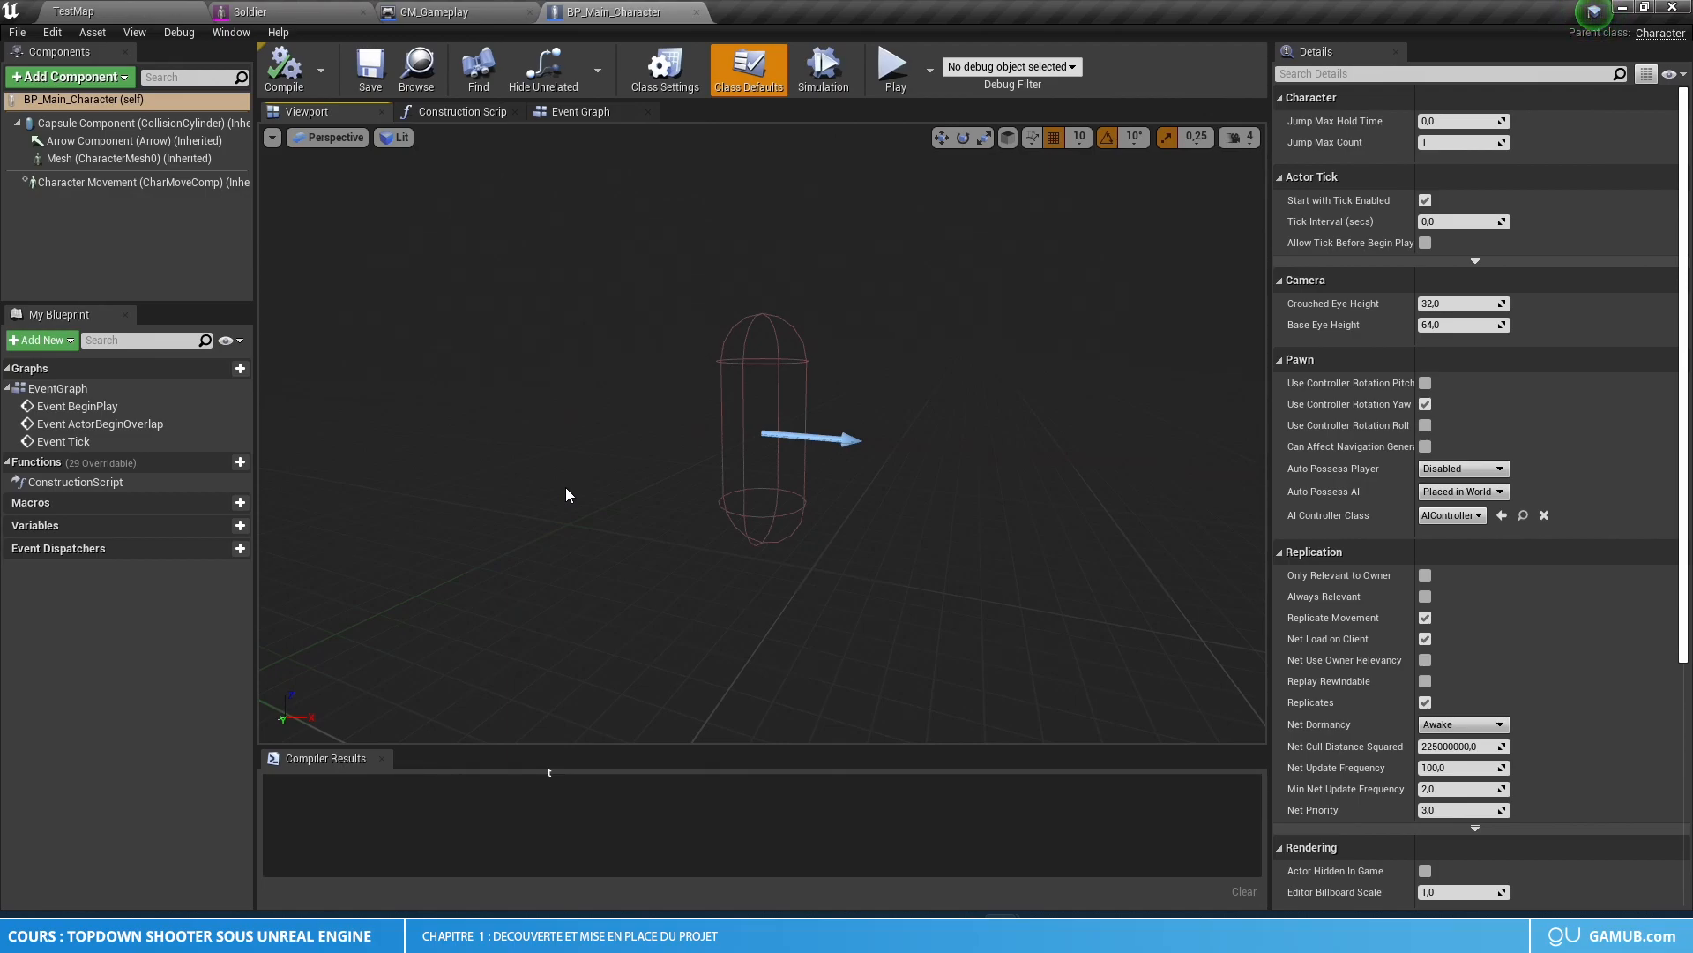
- Examine the root, Capsule Component and Arrow Component of BP_Main_Character, including the direction the arrow faces
{"action": "left_click", "coordinate": [70, 103]}
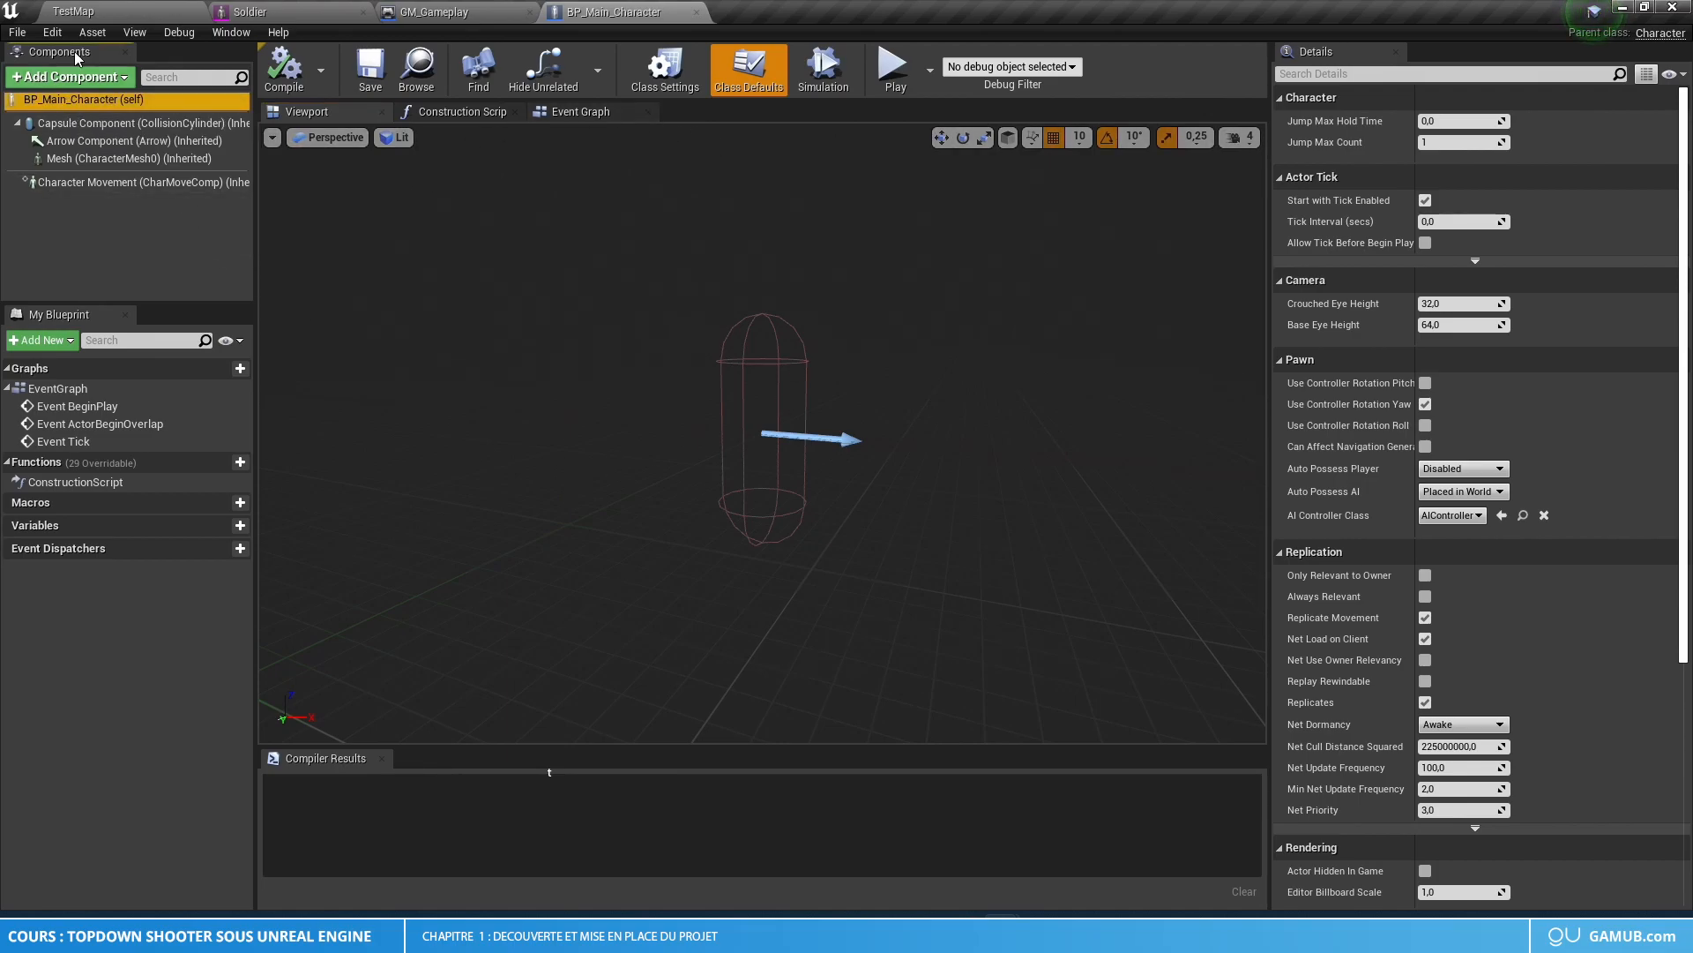
{"action": "left_click", "coordinate": [74, 126]}
{"action": "left_click", "coordinate": [168, 141]}
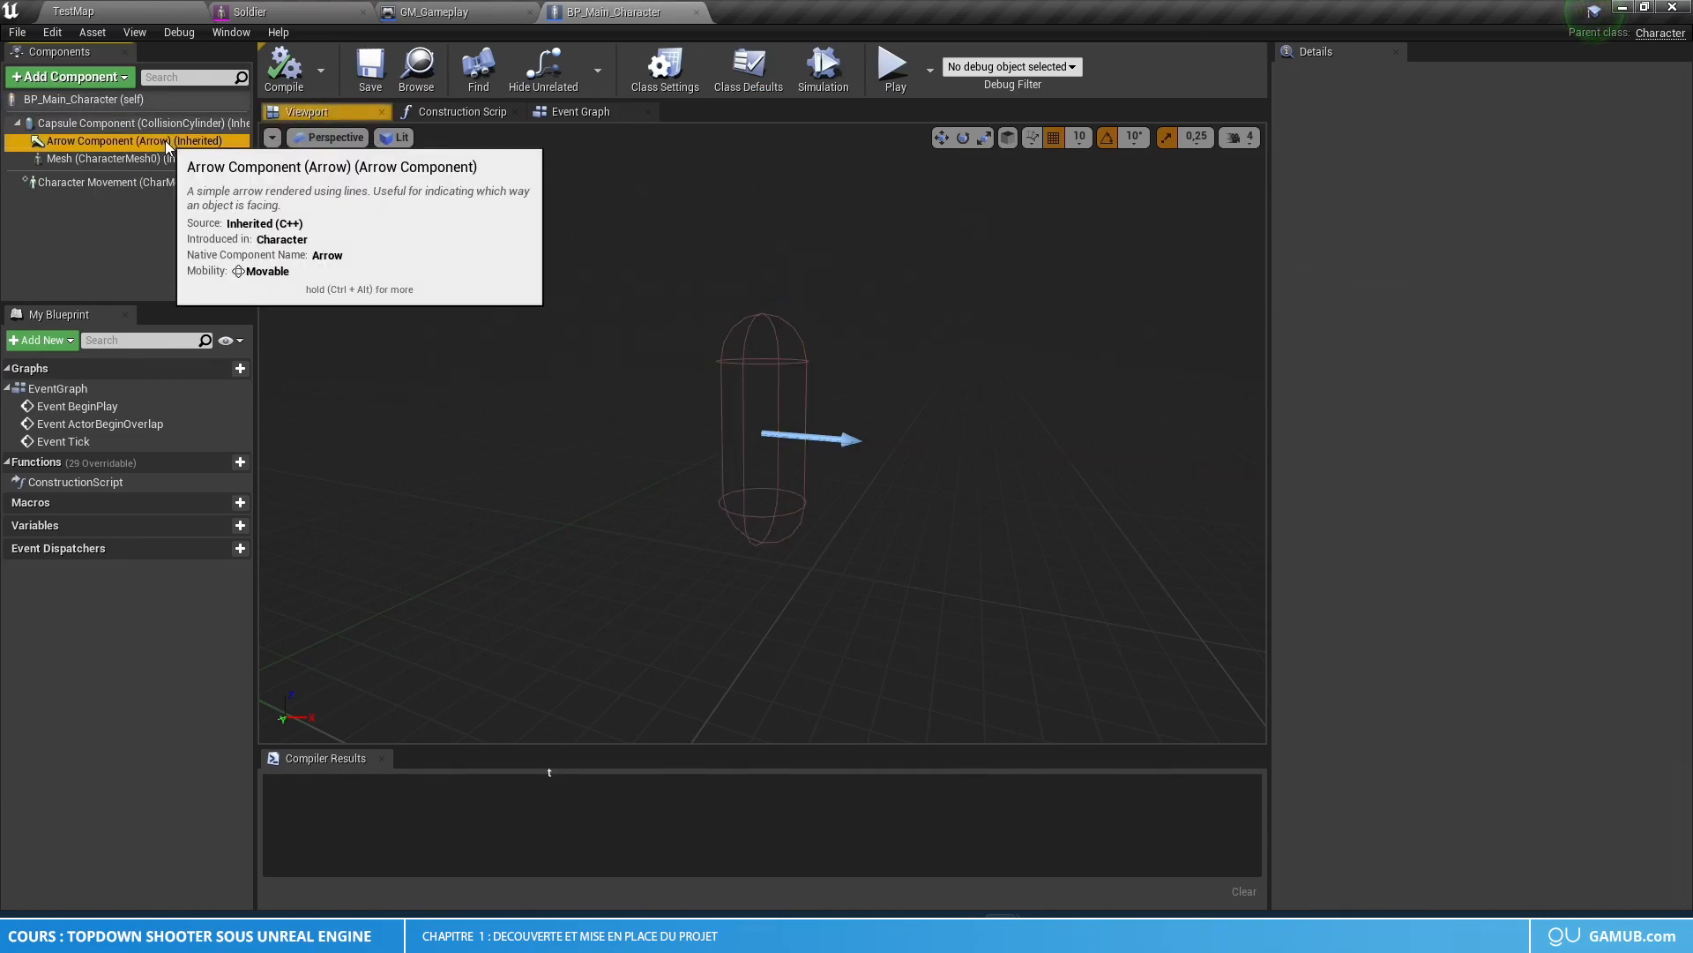
{"action": "right_click_drag", "start_coordinate": [765, 430], "coordinate": [809, 435]}
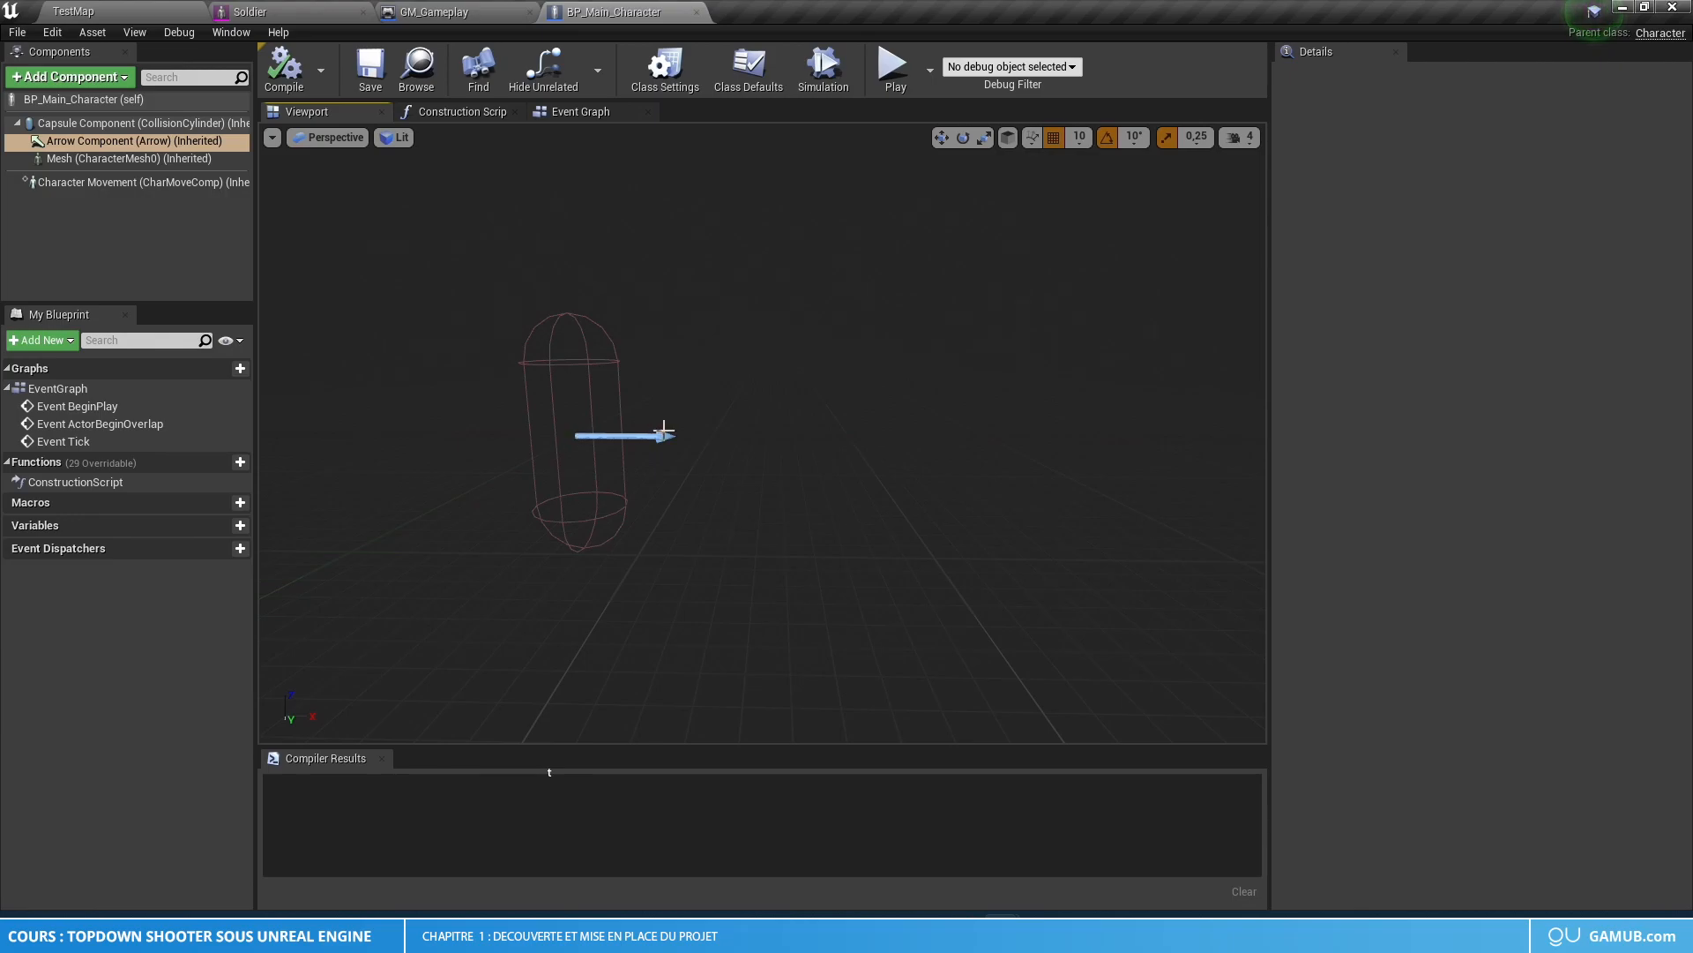
- Assign the Soldier skeletal mesh to the character's Mesh component
{"action": "left_click", "coordinate": [136, 158]}
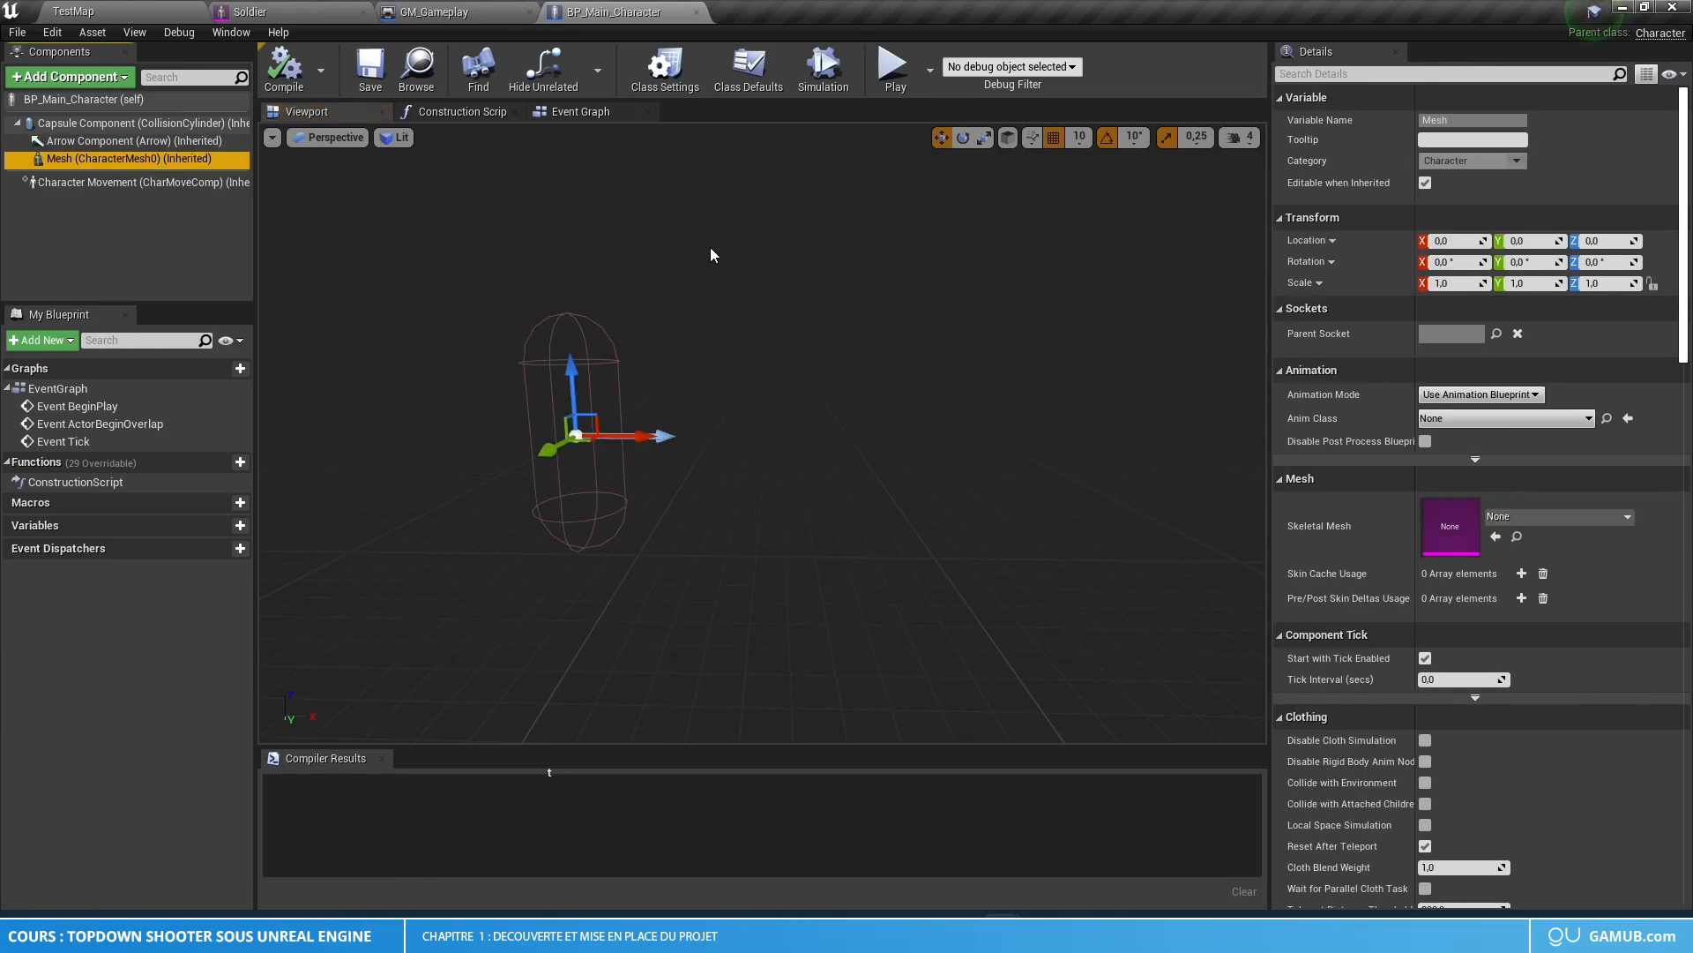
{"action": "right_click_drag", "start_coordinate": [718, 305], "coordinate": [477, 253]}
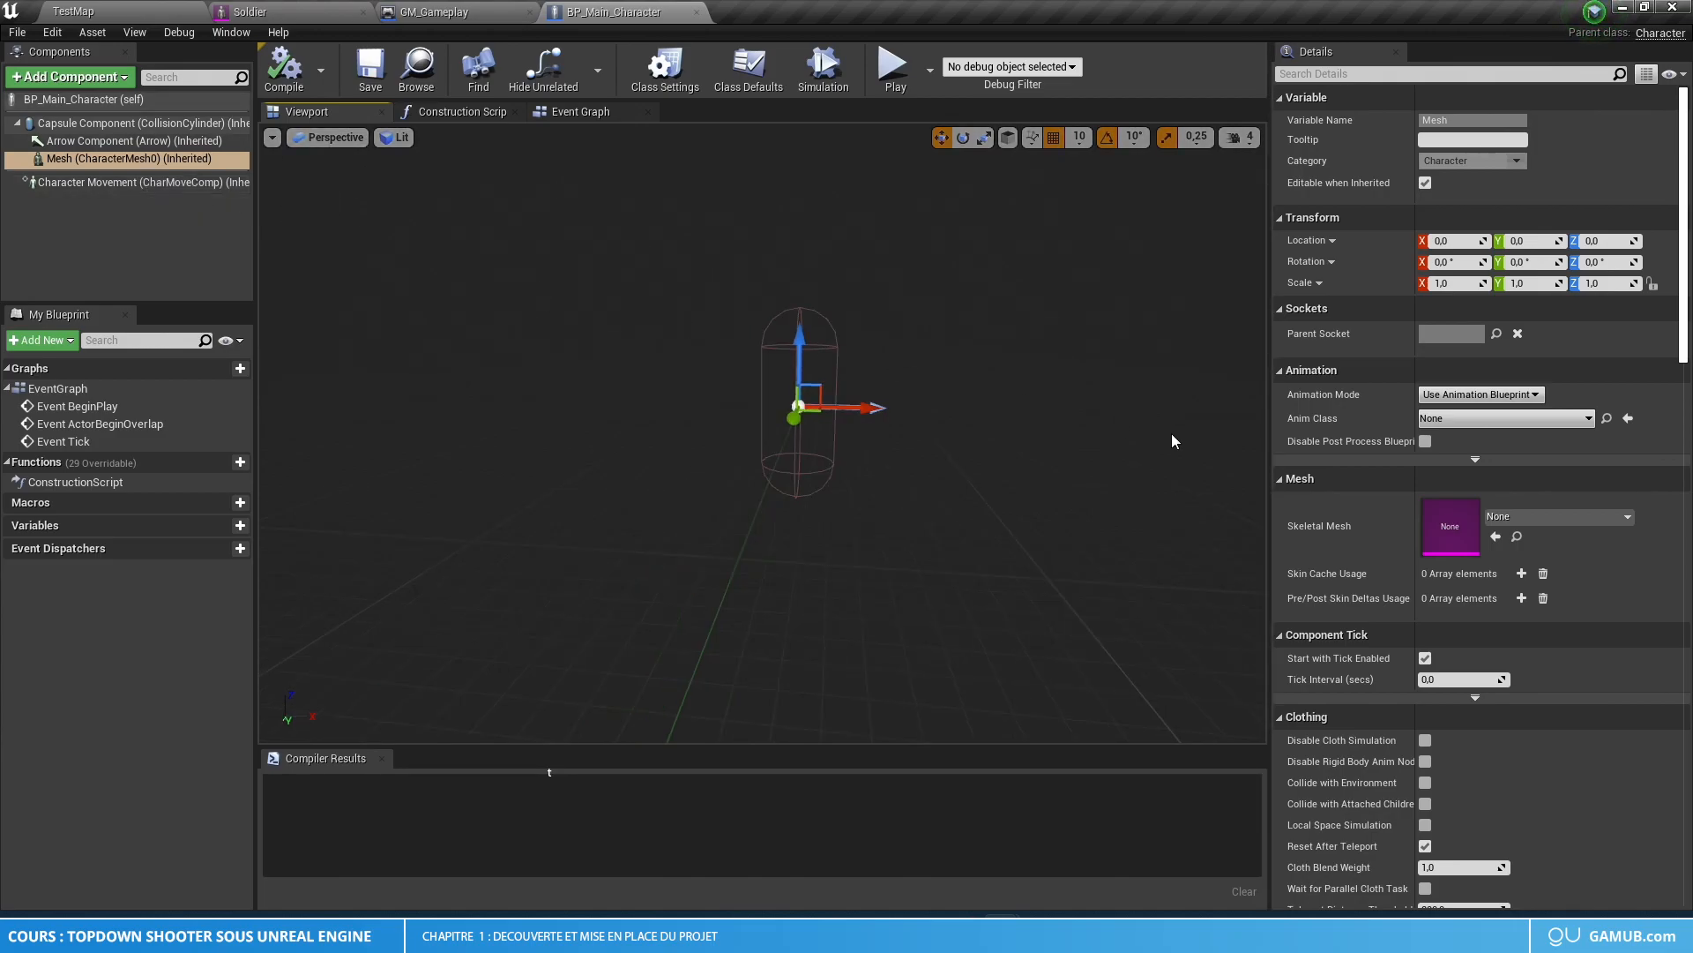
{"action": "left_click", "coordinate": [1535, 516]}
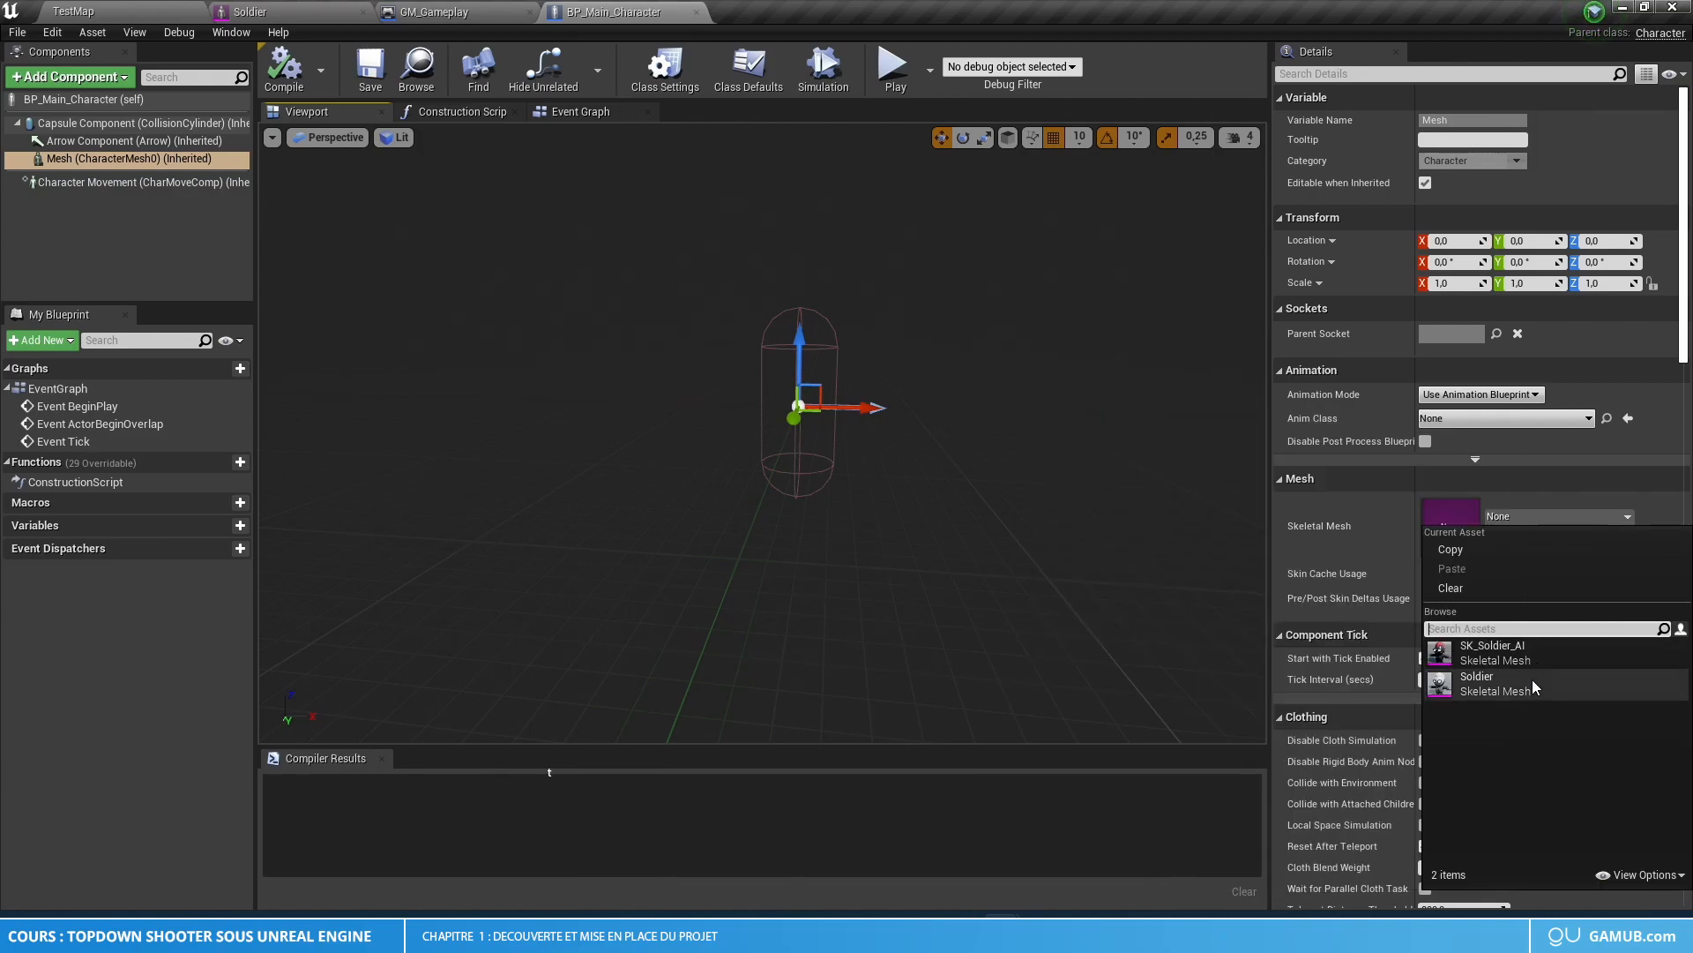
{"action": "left_click", "coordinate": [1503, 686]}
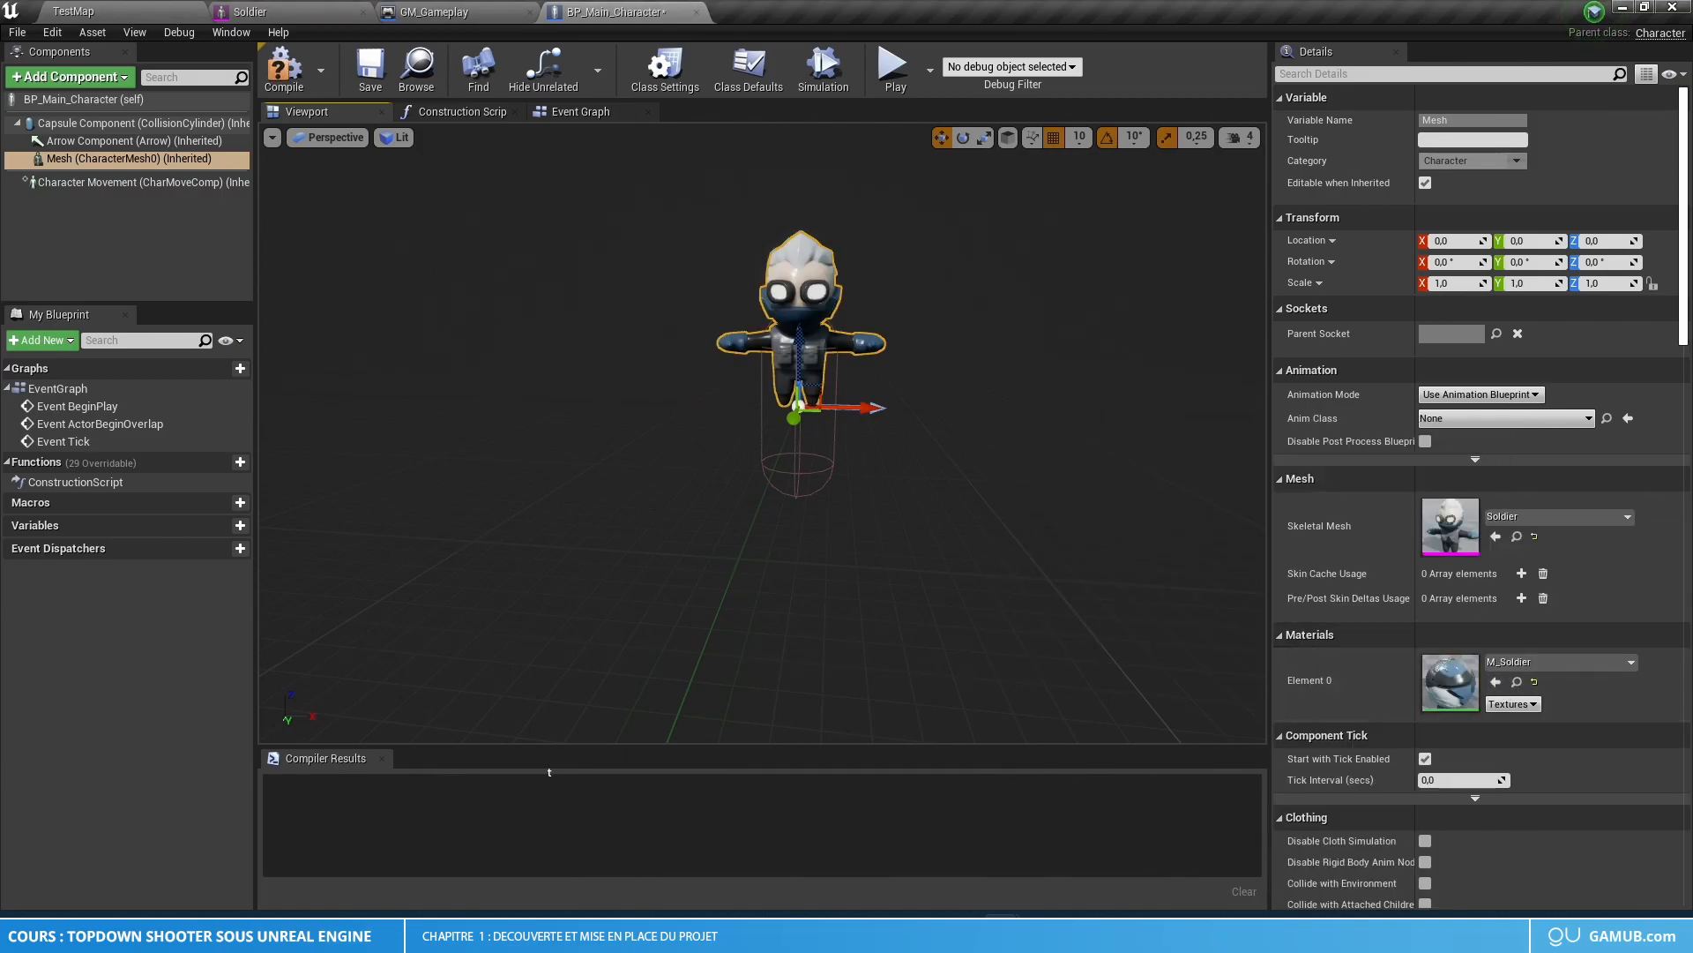
- Lower the soldier mesh along Z to -90 so that it sits inside the capsule
{"action": "right_click_drag", "start_coordinate": [838, 367], "coordinate": [866, 345]}
{"action": "scroll", "coordinate": [730, 337], "scroll_direction": "up", "scroll_amount": 3}
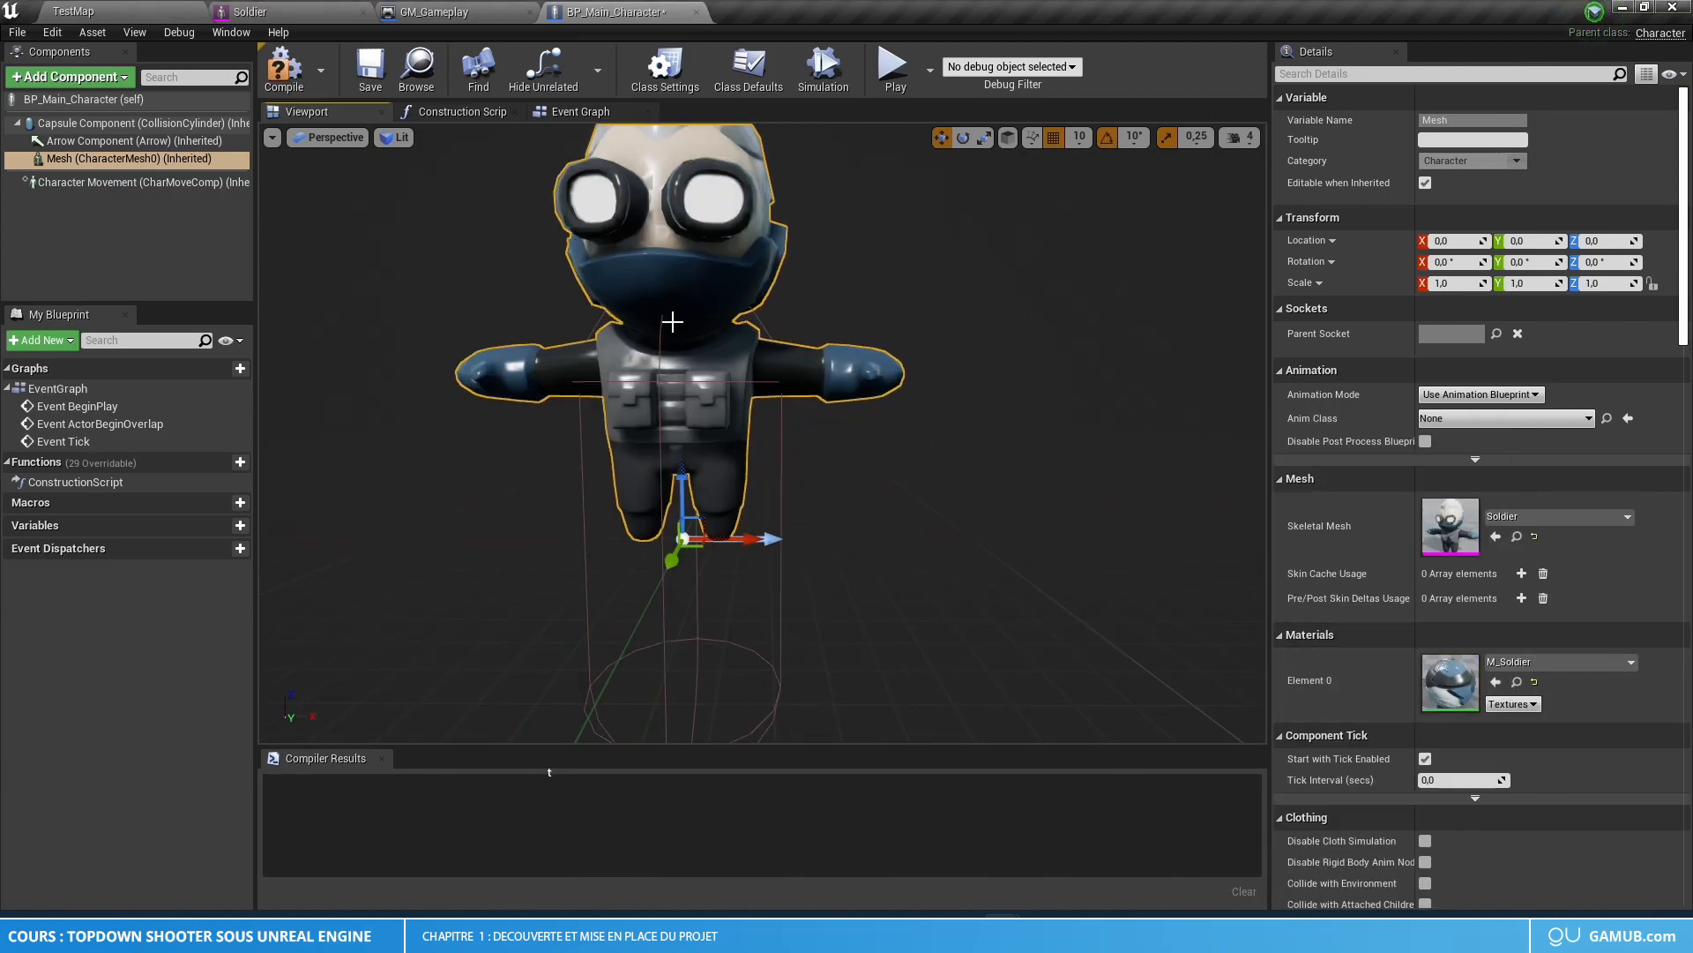
{"action": "scroll", "coordinate": [714, 426], "scroll_direction": "down", "scroll_amount": 2}
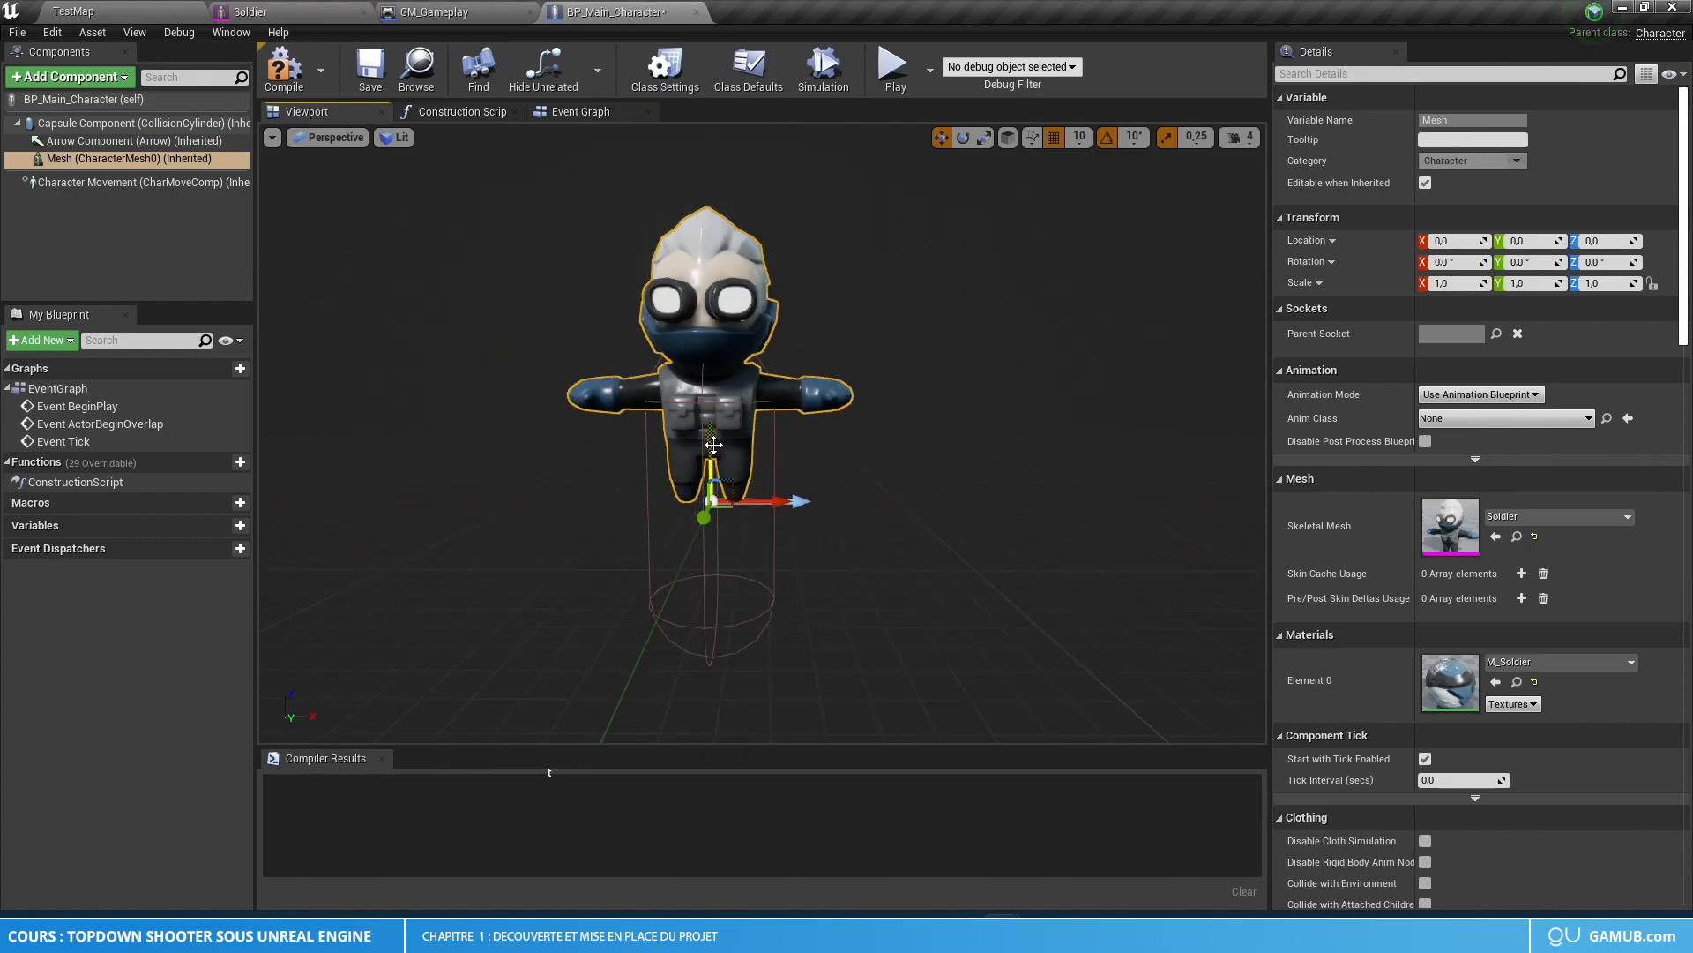
{"action": "left_click_drag", "start_coordinate": [713, 444], "coordinate": [723, 605]}
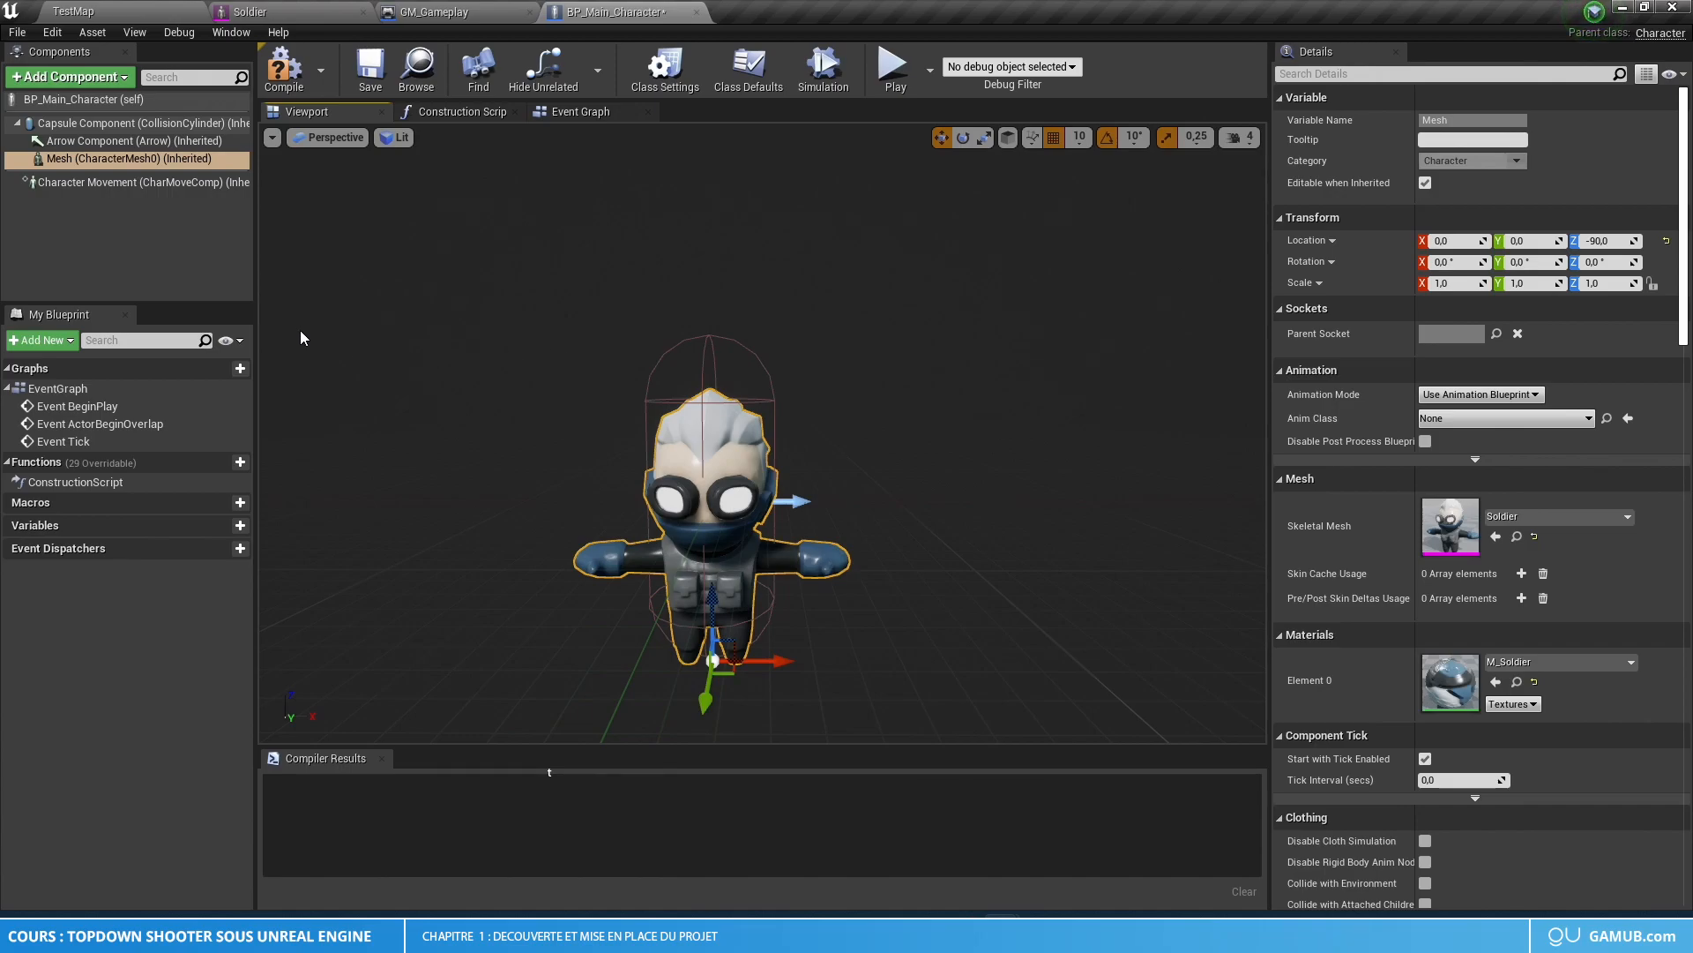
- Show the model in the Left wireframe view and raise the mesh to Z -80, checking its feet against the capsule base
{"action": "left_click", "coordinate": [330, 139]}
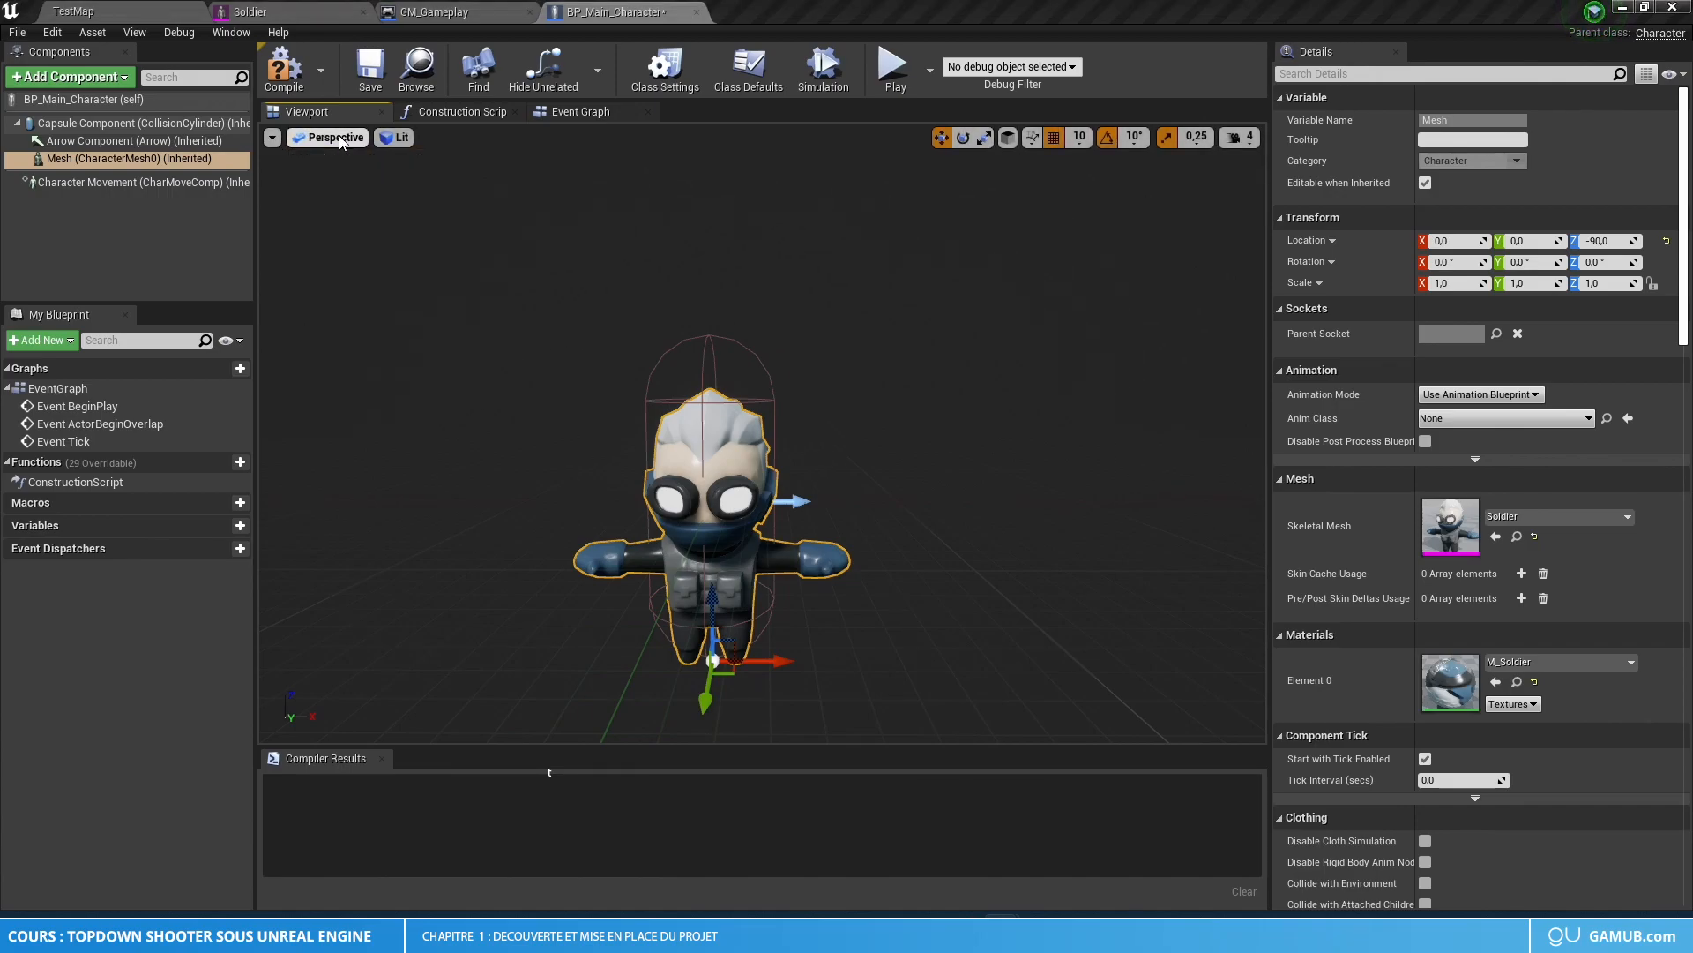
{"action": "left_click", "coordinate": [353, 232]}
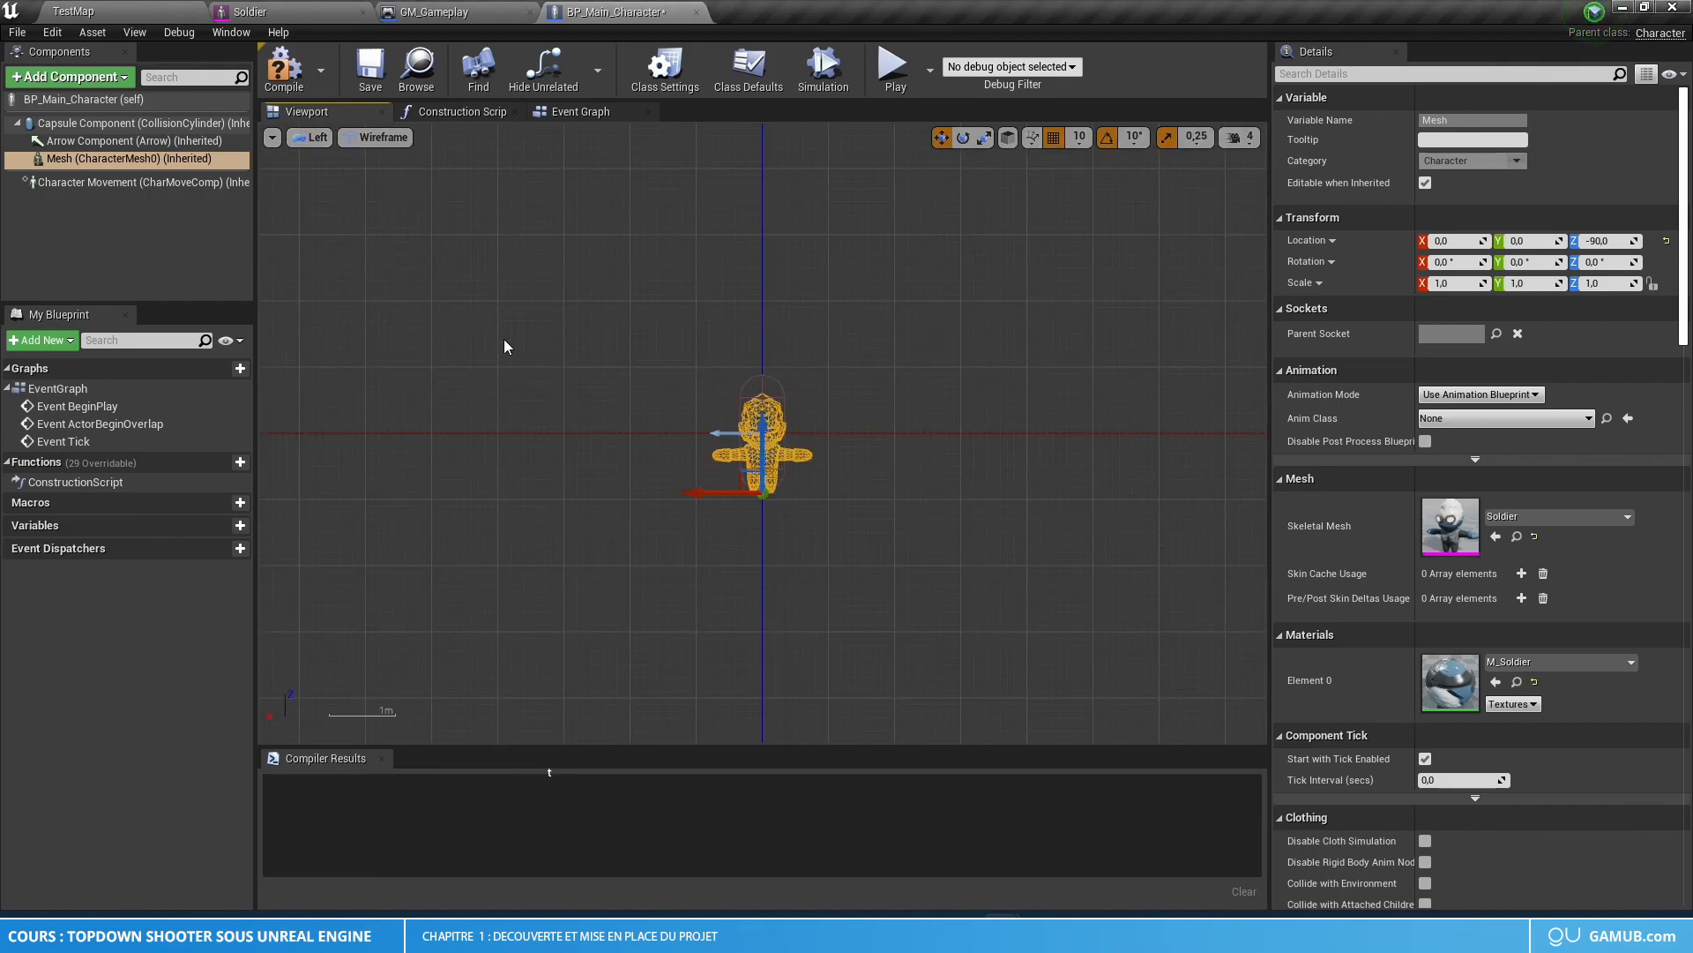
{"action": "scroll", "coordinate": [764, 525], "scroll_direction": "up", "scroll_amount": 1}
{"action": "scroll", "coordinate": [764, 521], "scroll_direction": "up", "scroll_amount": 8}
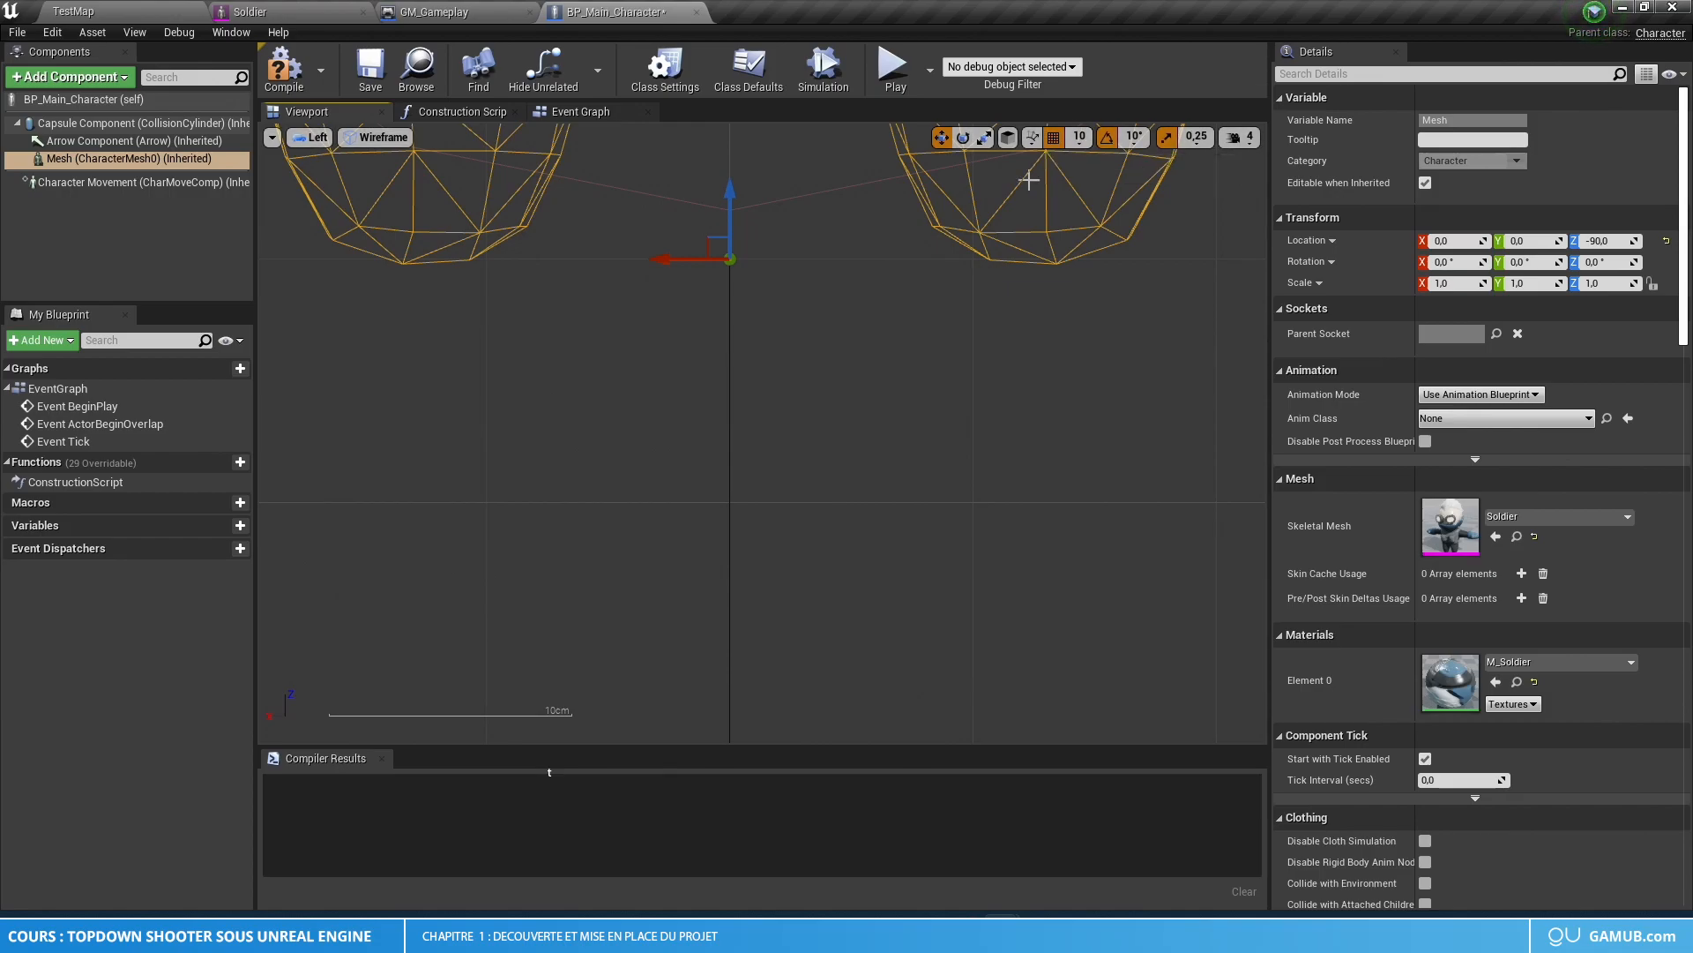
{"action": "right_click_drag", "start_coordinate": [809, 263], "coordinate": [726, 587]}
{"action": "left_click_drag", "start_coordinate": [691, 461], "coordinate": [727, 375]}
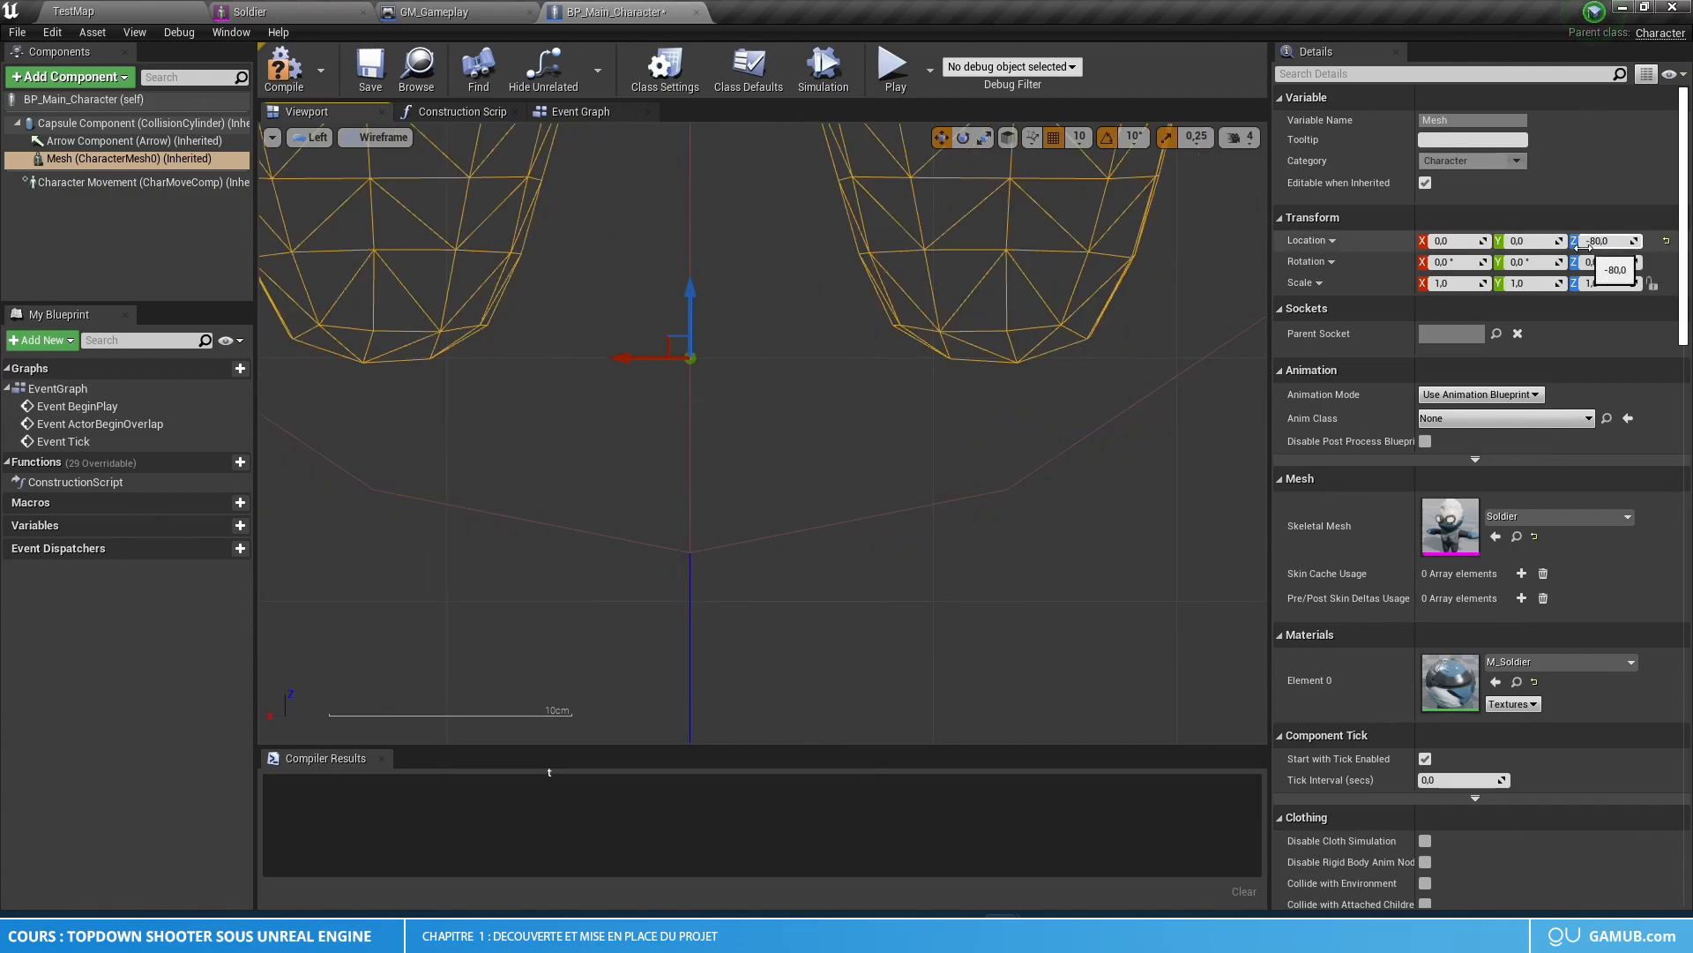
- Set the position grid snap to 1 and lower the mesh to Z -88, aligning its feet with the capsule base
{"action": "left_click", "coordinate": [1069, 141]}
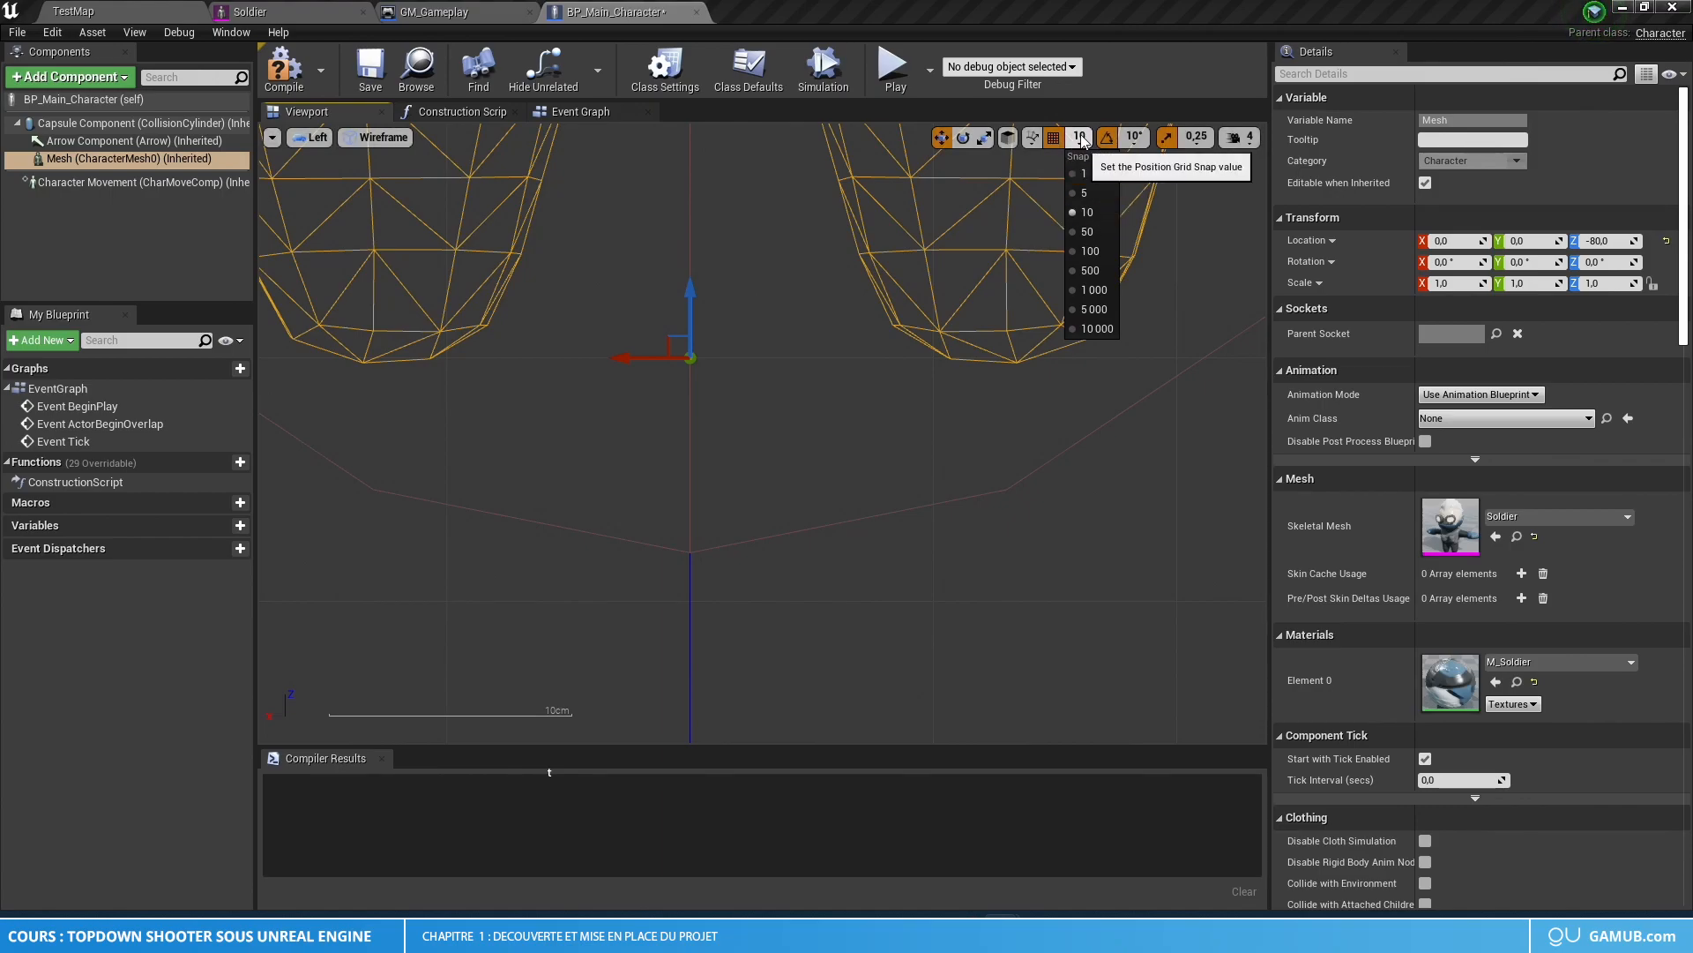
{"action": "left_click", "coordinate": [1096, 176]}
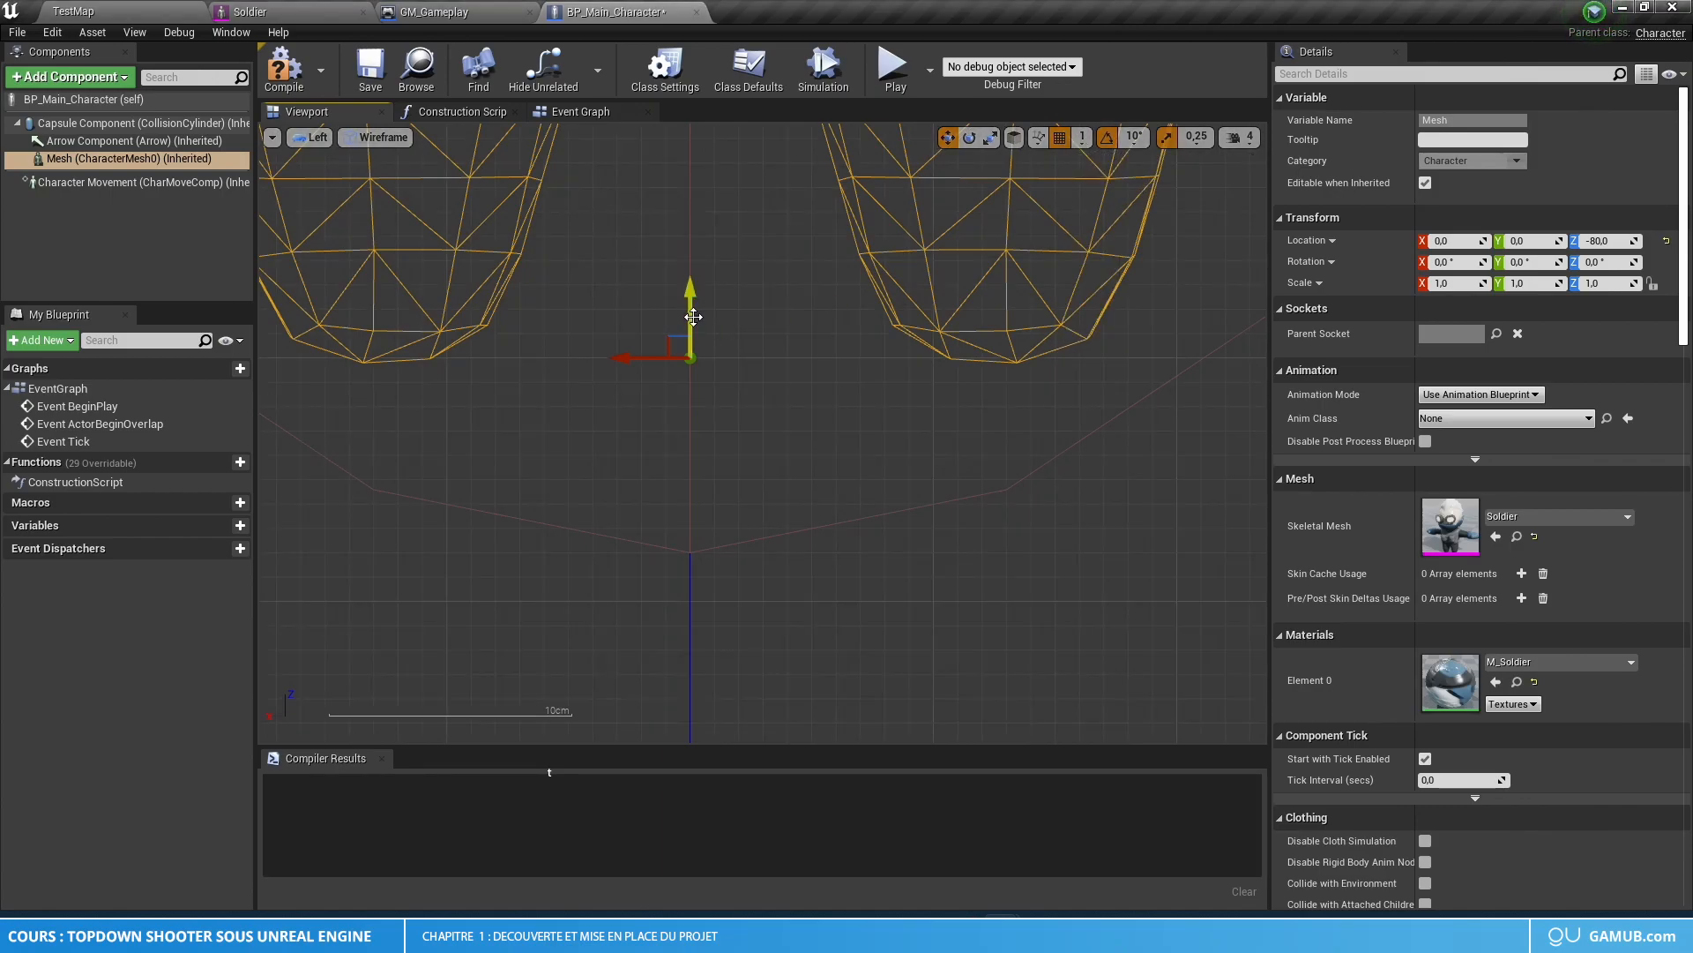
{"action": "left_click_drag", "start_coordinate": [693, 326], "coordinate": [697, 521]}
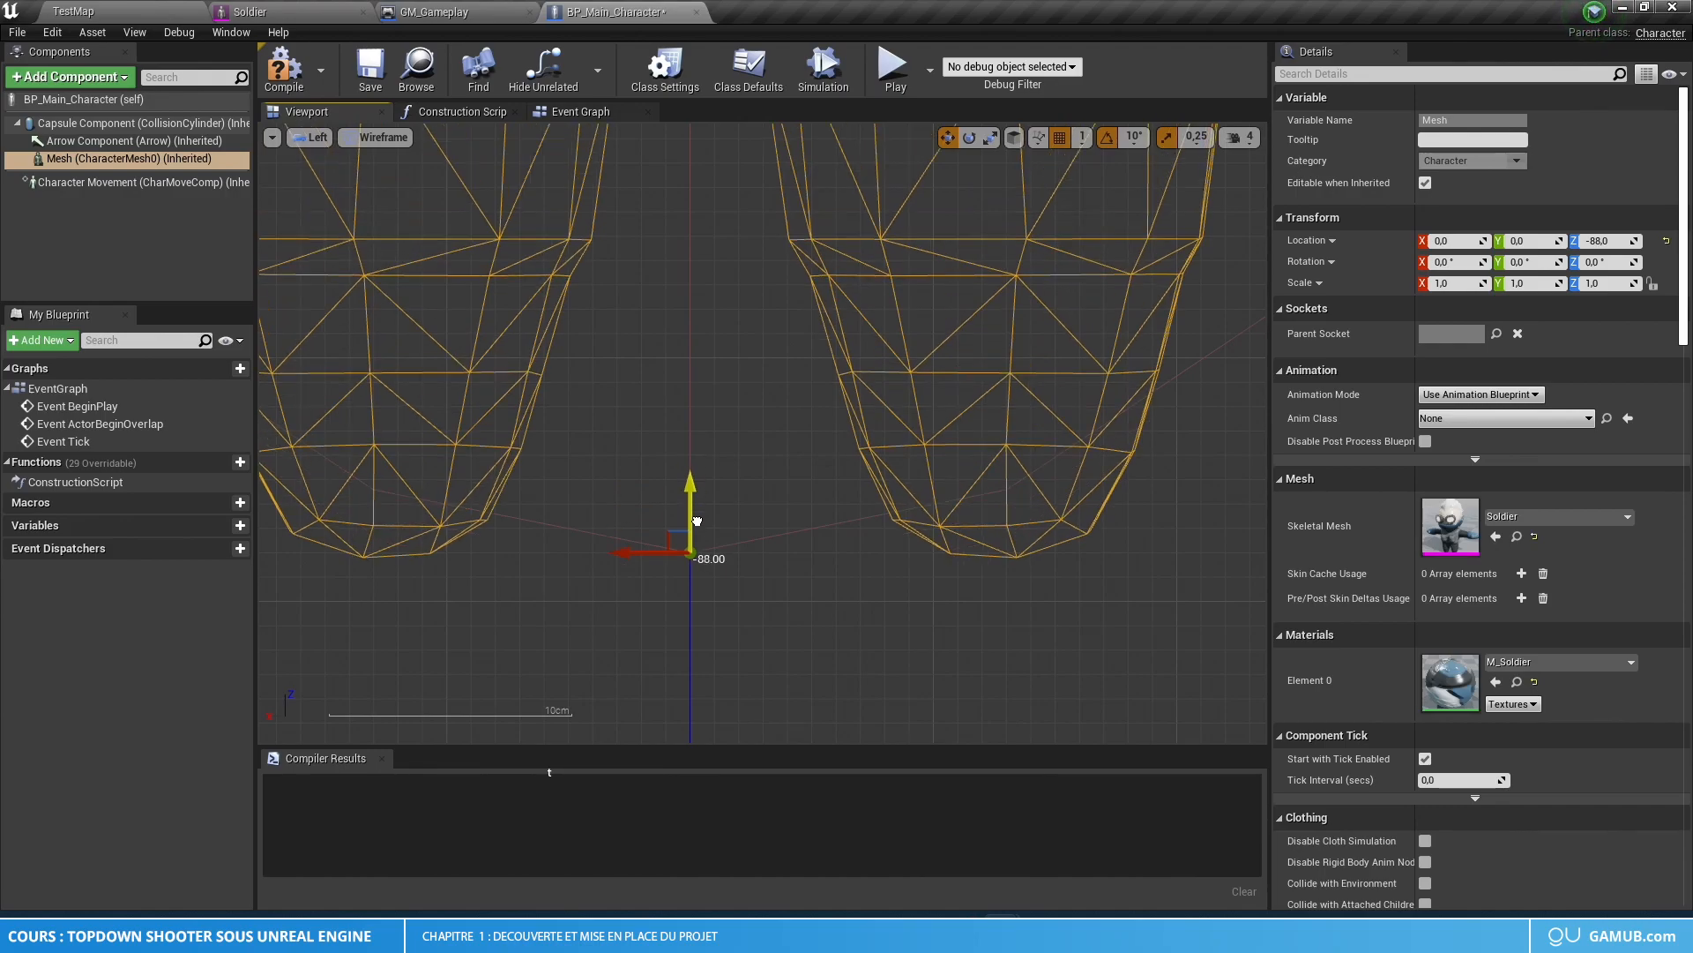
{"action": "scroll", "coordinate": [693, 593], "scroll_direction": "up", "scroll_amount": 1}
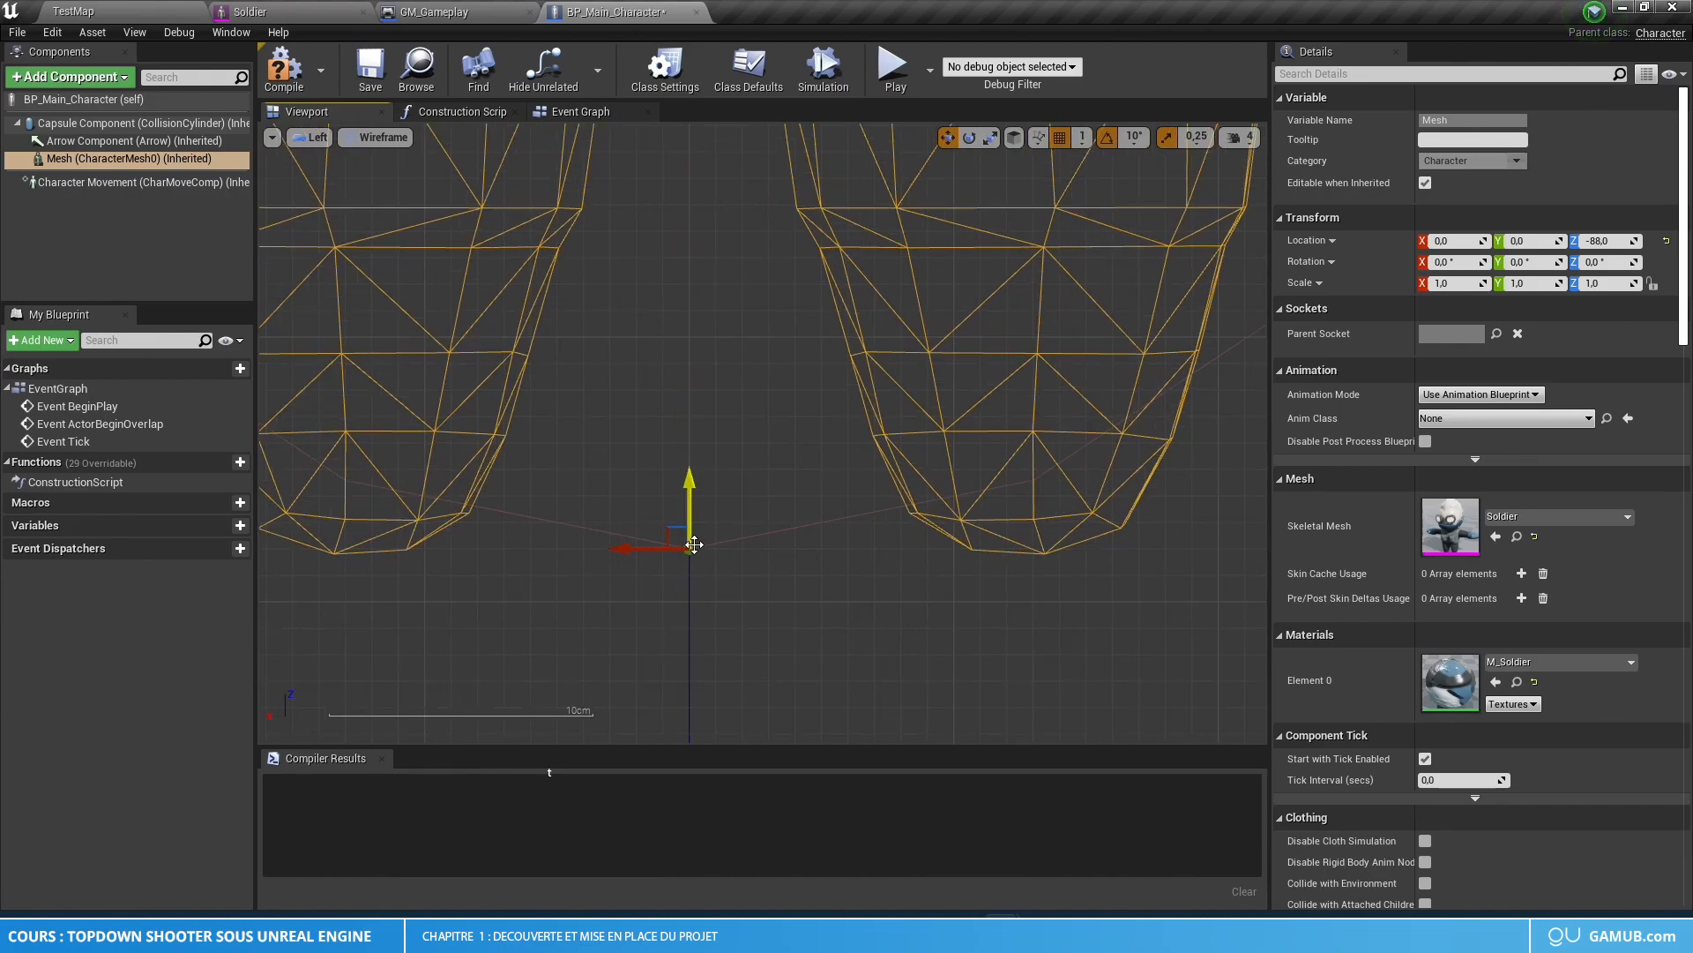
{"action": "scroll", "coordinate": [767, 557], "scroll_direction": "down", "scroll_amount": 5}
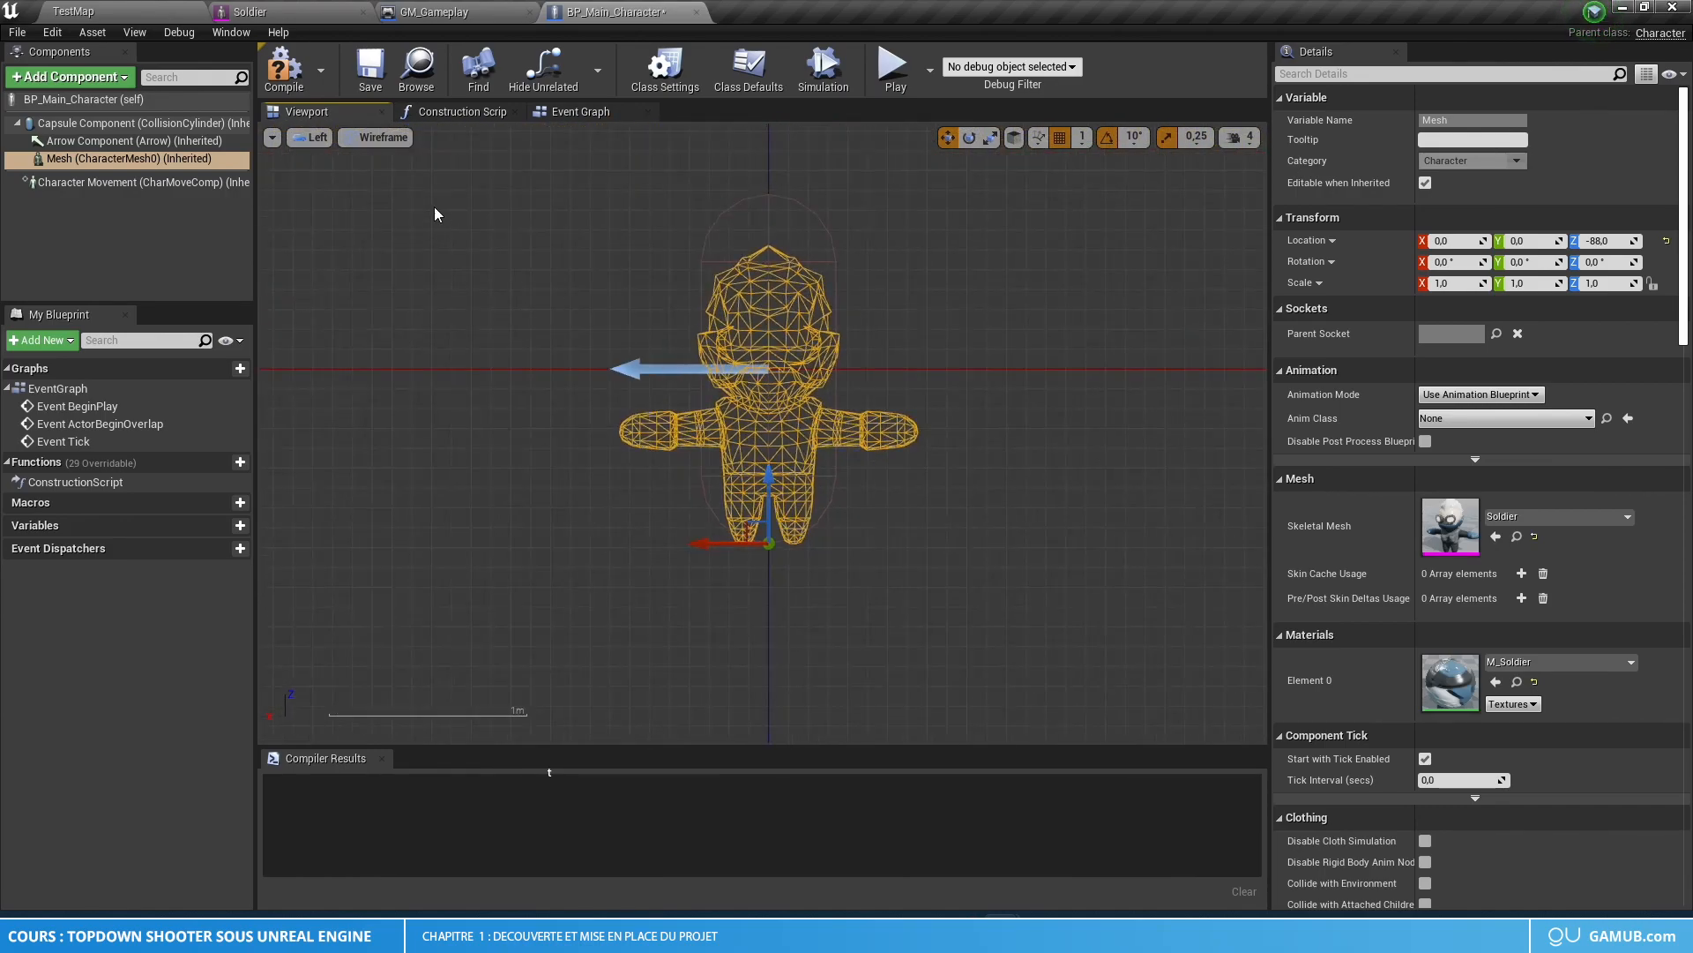
- Return to the Perspective view and rotate the soldier mesh -90° about Z so it faces along the arrow
{"action": "left_click", "coordinate": [310, 137]}
{"action": "left_click", "coordinate": [328, 151]}
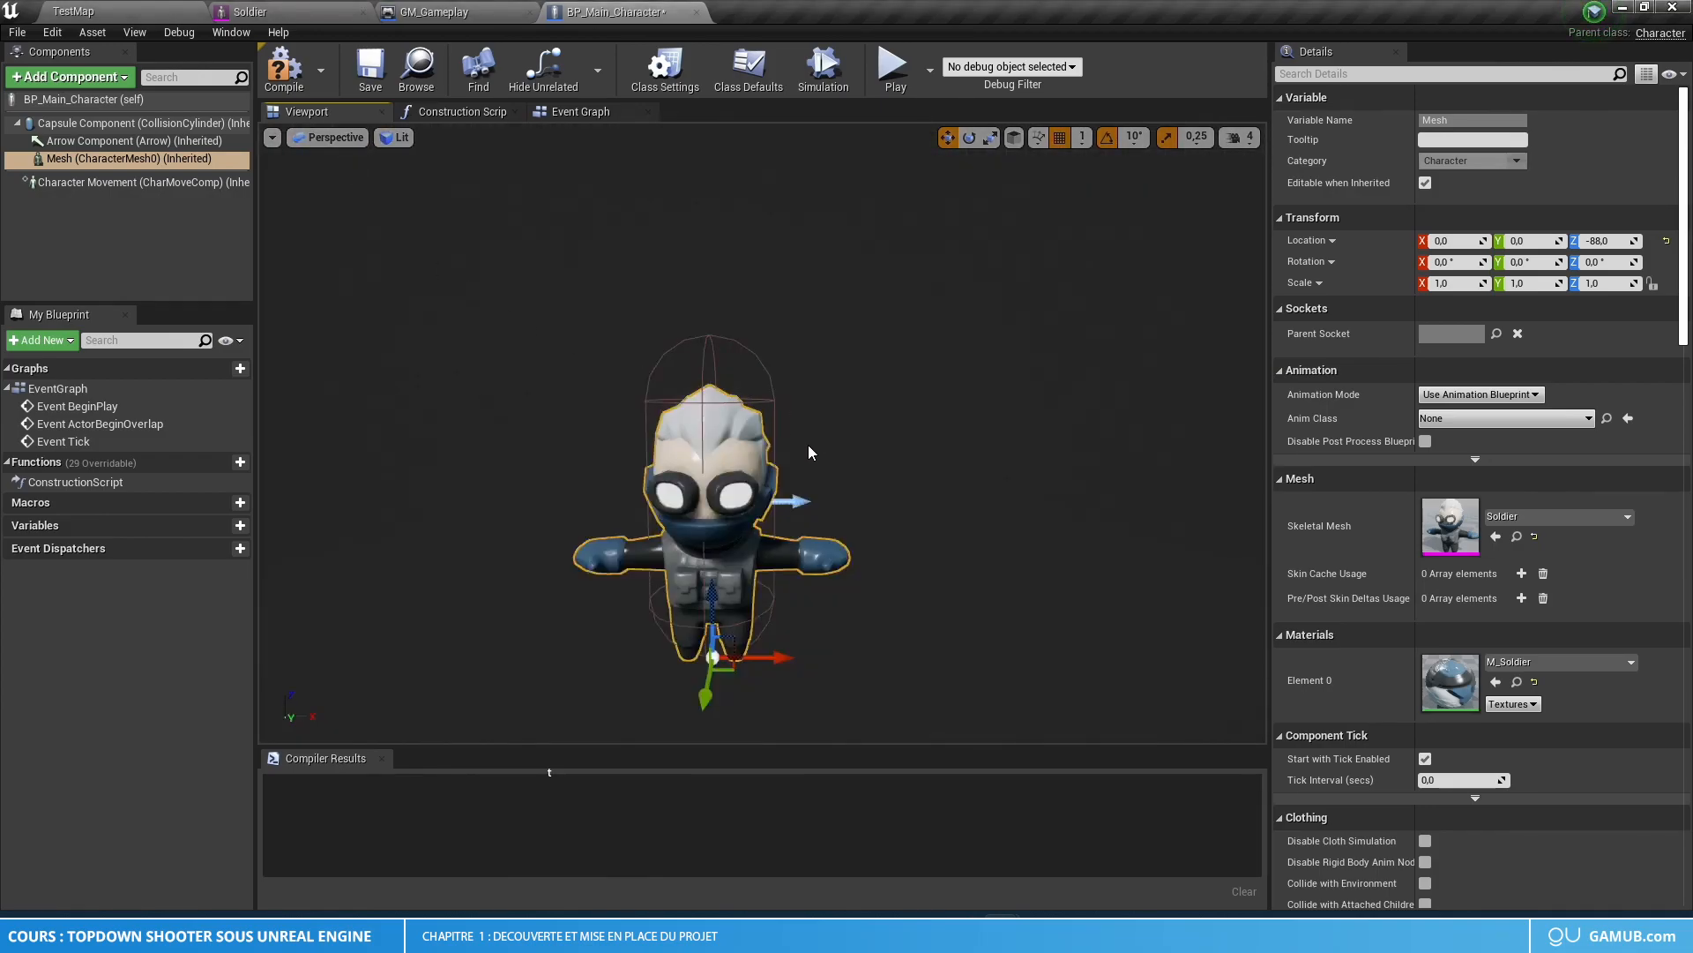
{"action": "scroll", "coordinate": [829, 476], "scroll_direction": "up", "scroll_amount": 2}
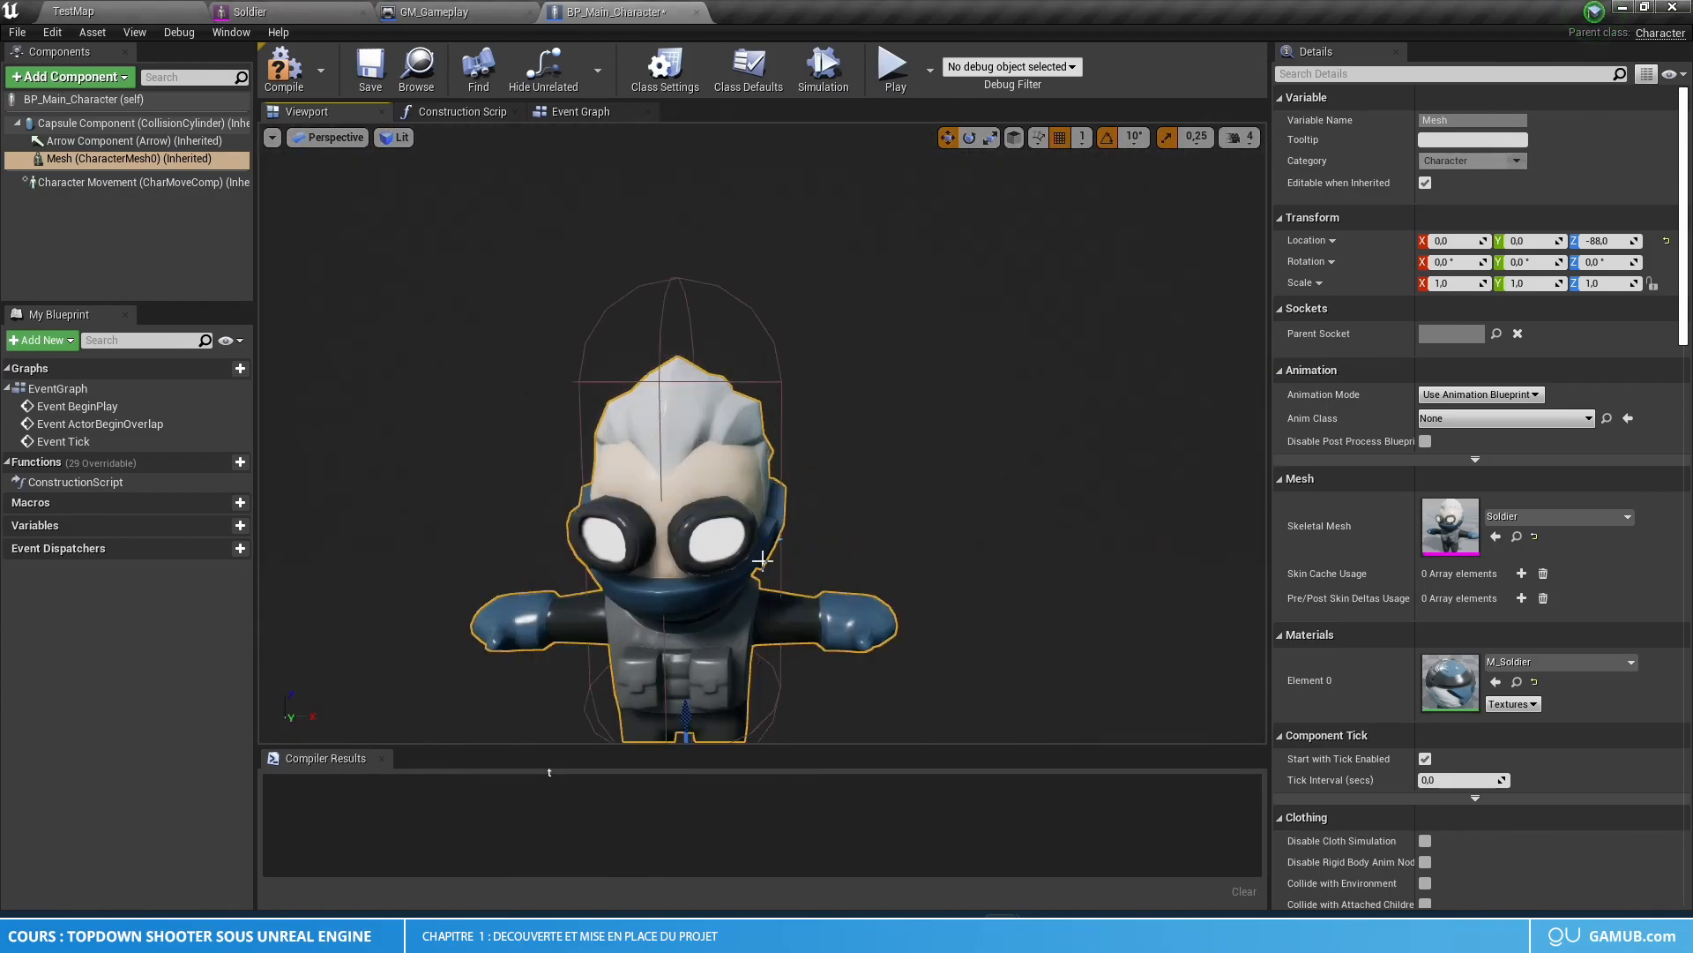
{"action": "scroll", "coordinate": [768, 561], "scroll_direction": "down", "scroll_amount": 2}
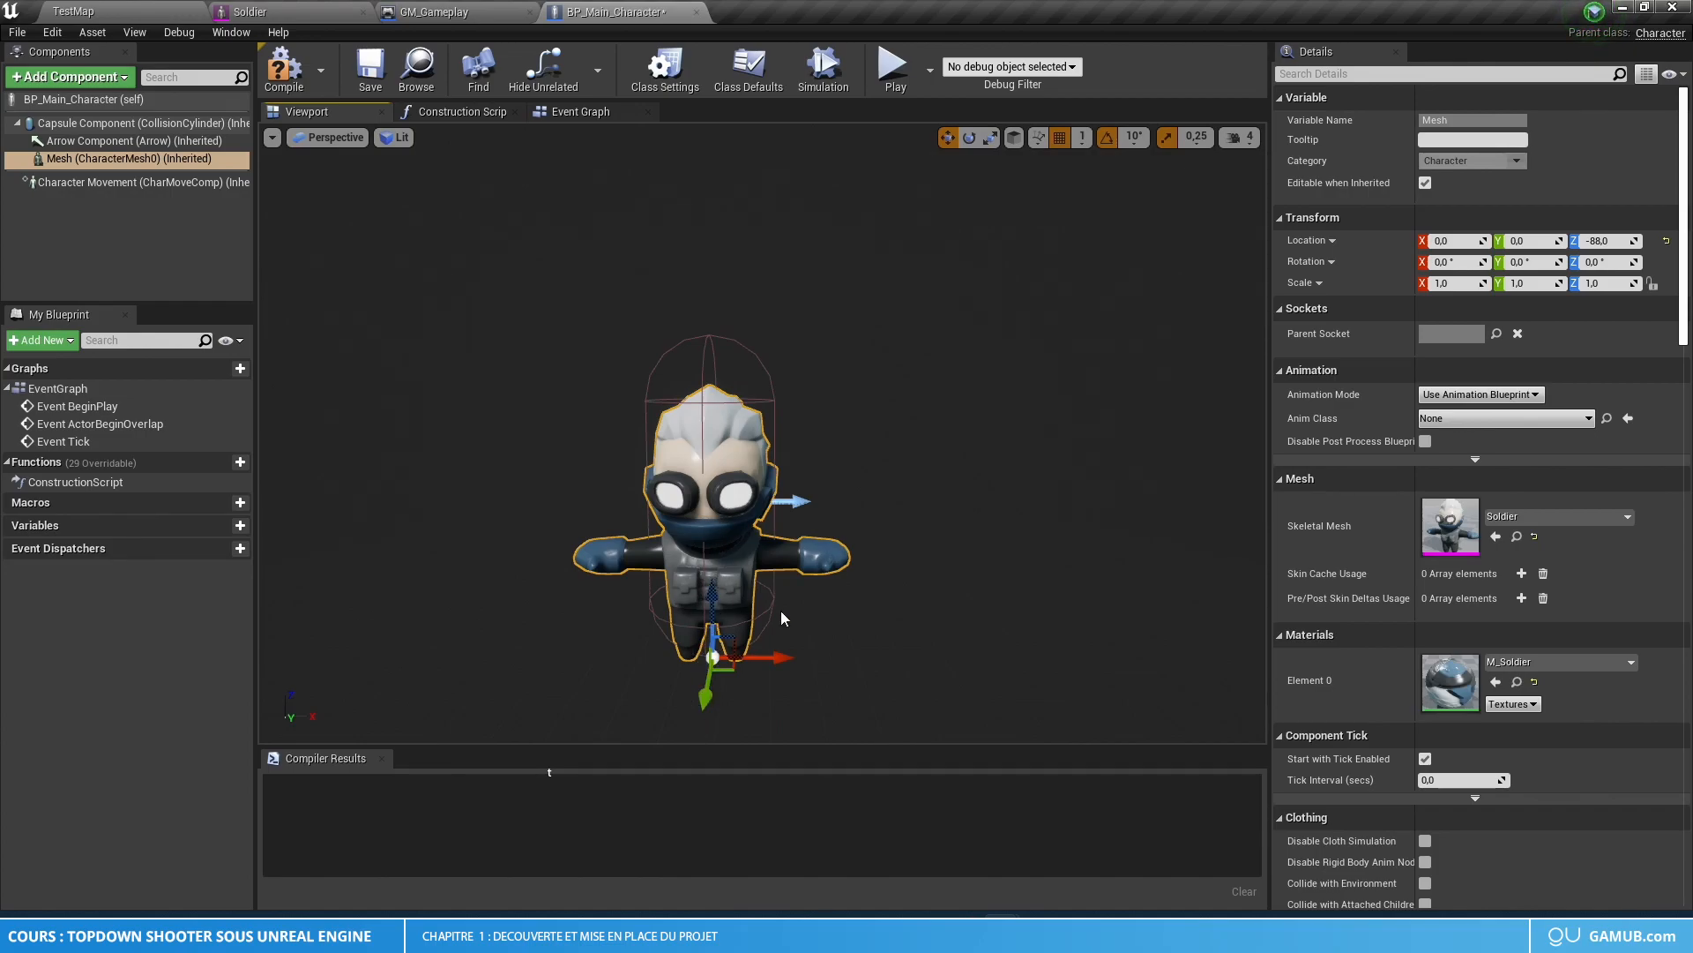
{"action": "left_click", "coordinate": [969, 138]}
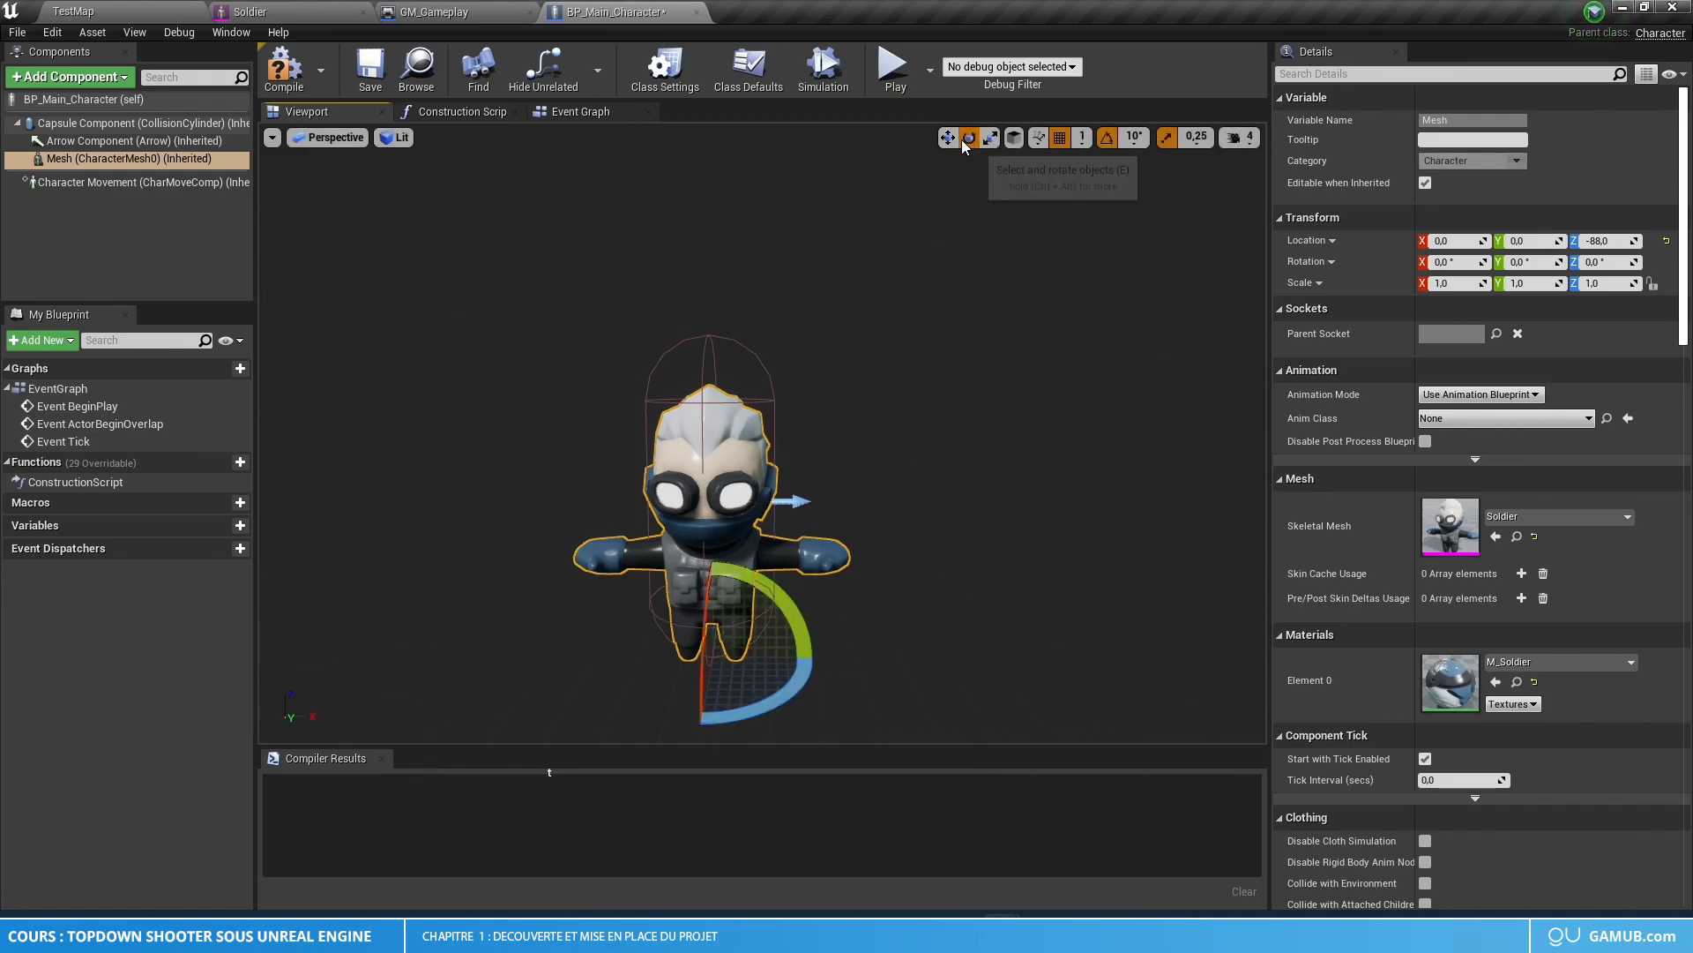
{"action": "left_click_drag", "start_coordinate": [761, 699], "coordinate": [796, 662]}
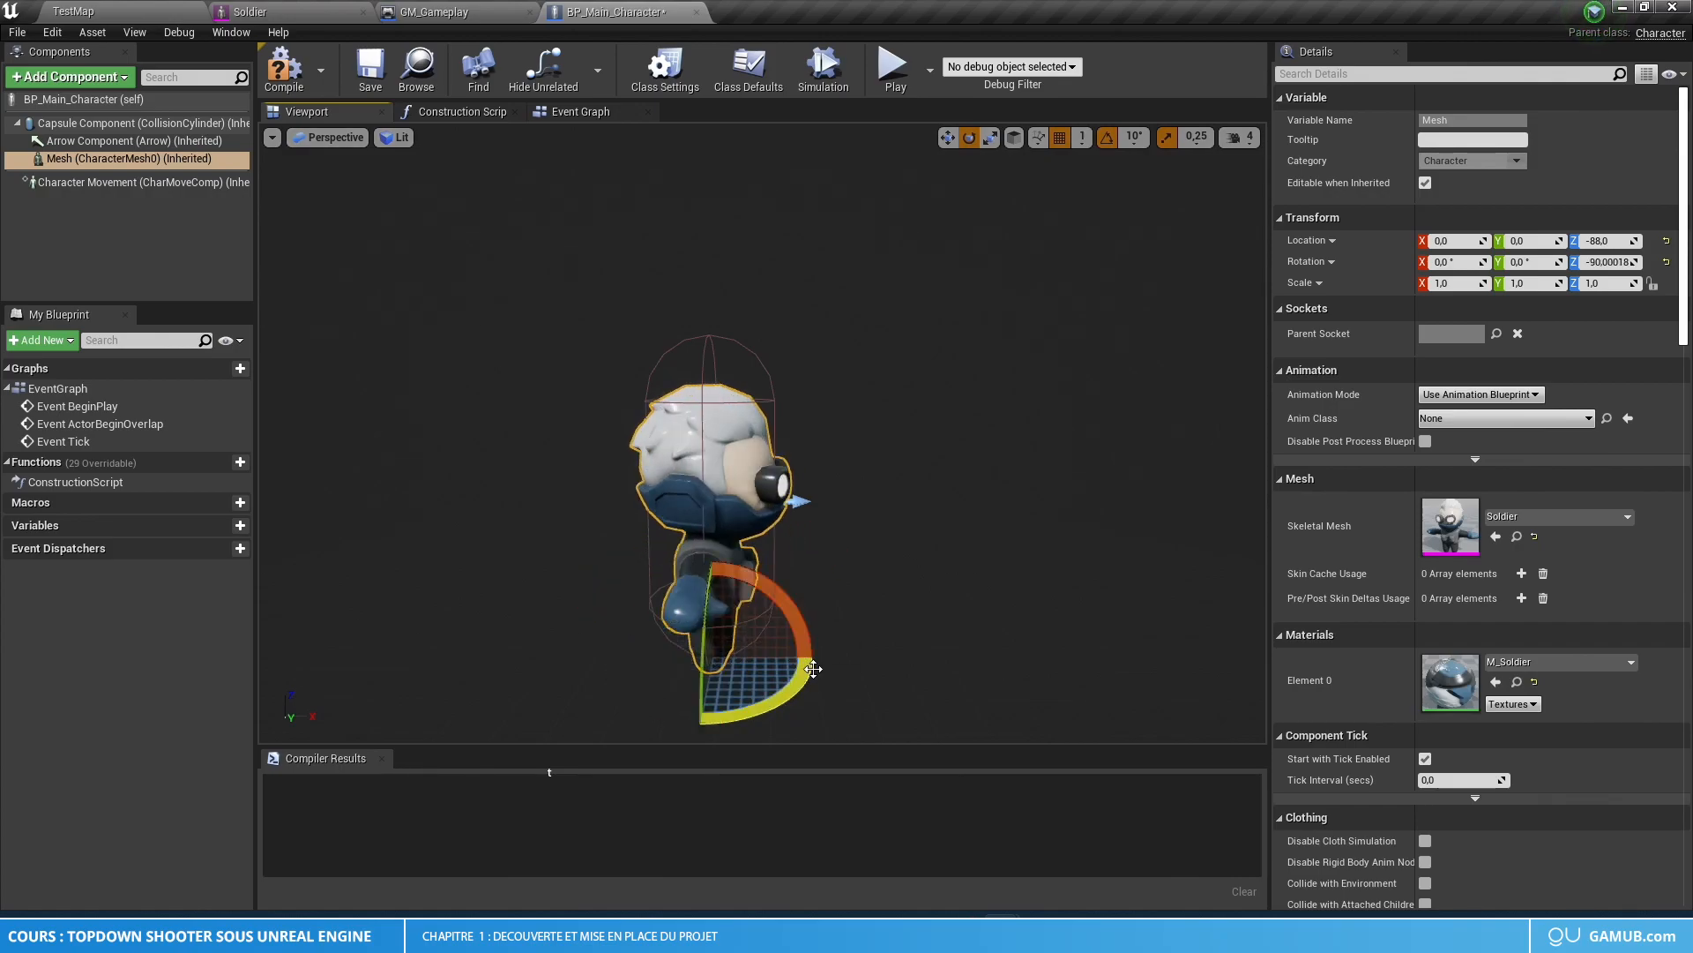
{"action": "right_click_drag", "start_coordinate": [912, 582], "coordinate": [860, 587]}
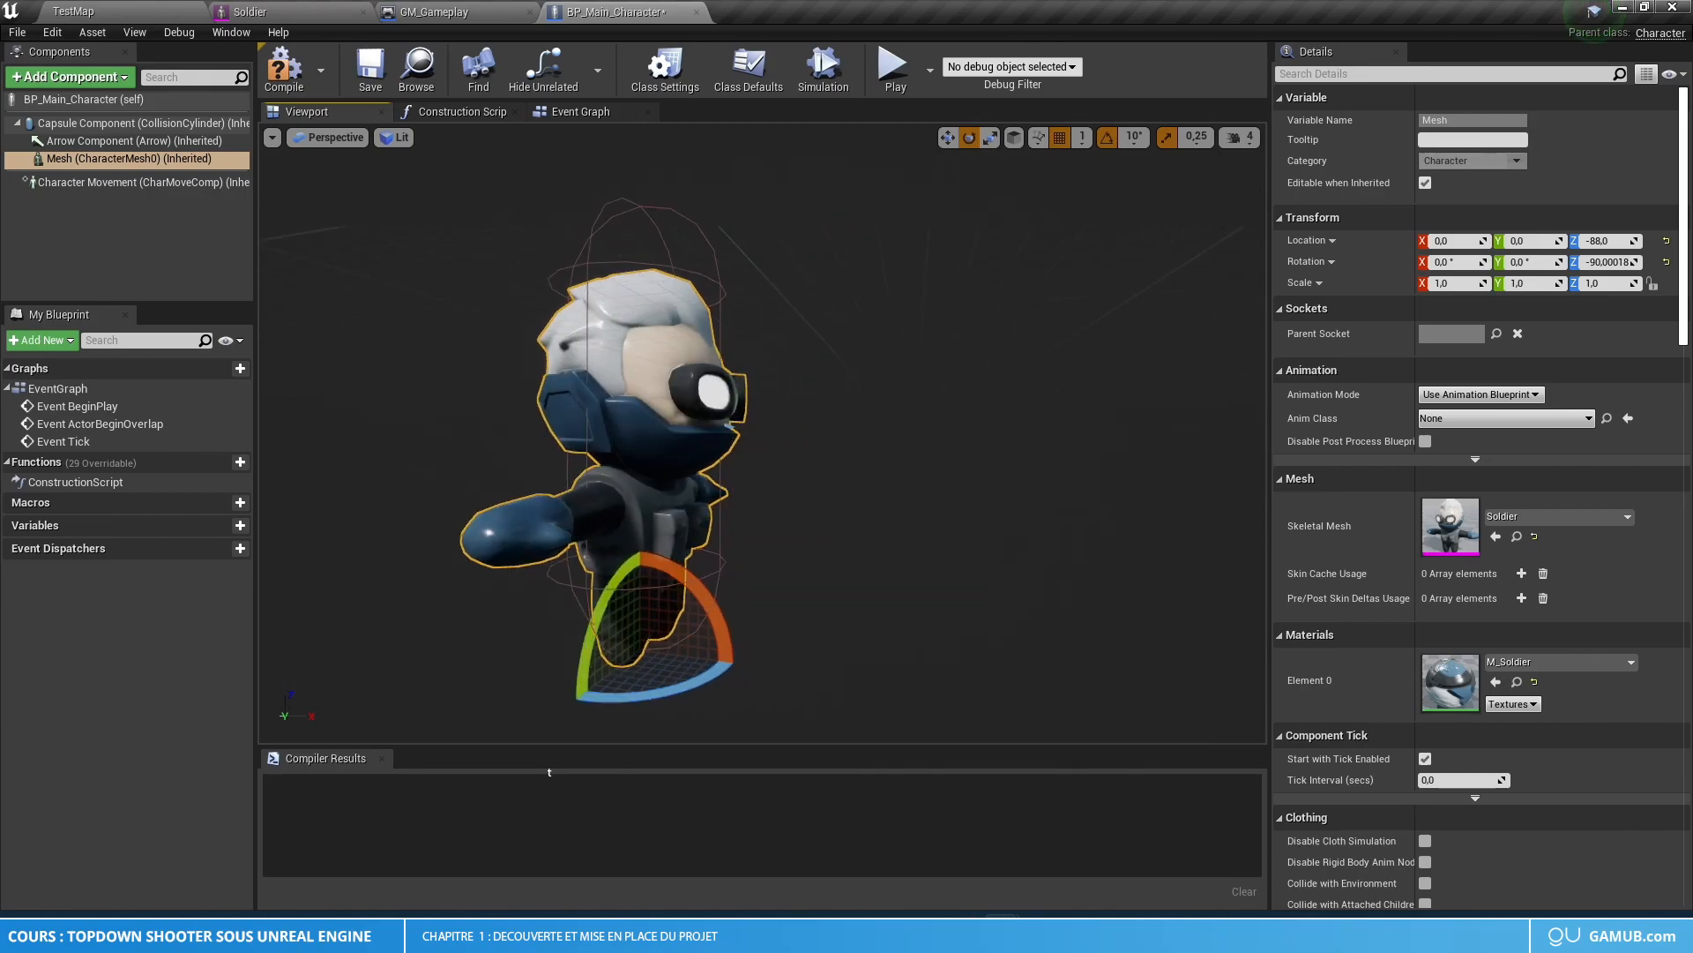
- Compile BP_Main_Character and check the soldier's fit inside the capsule from several angles
{"action": "key", "text": "F7"}
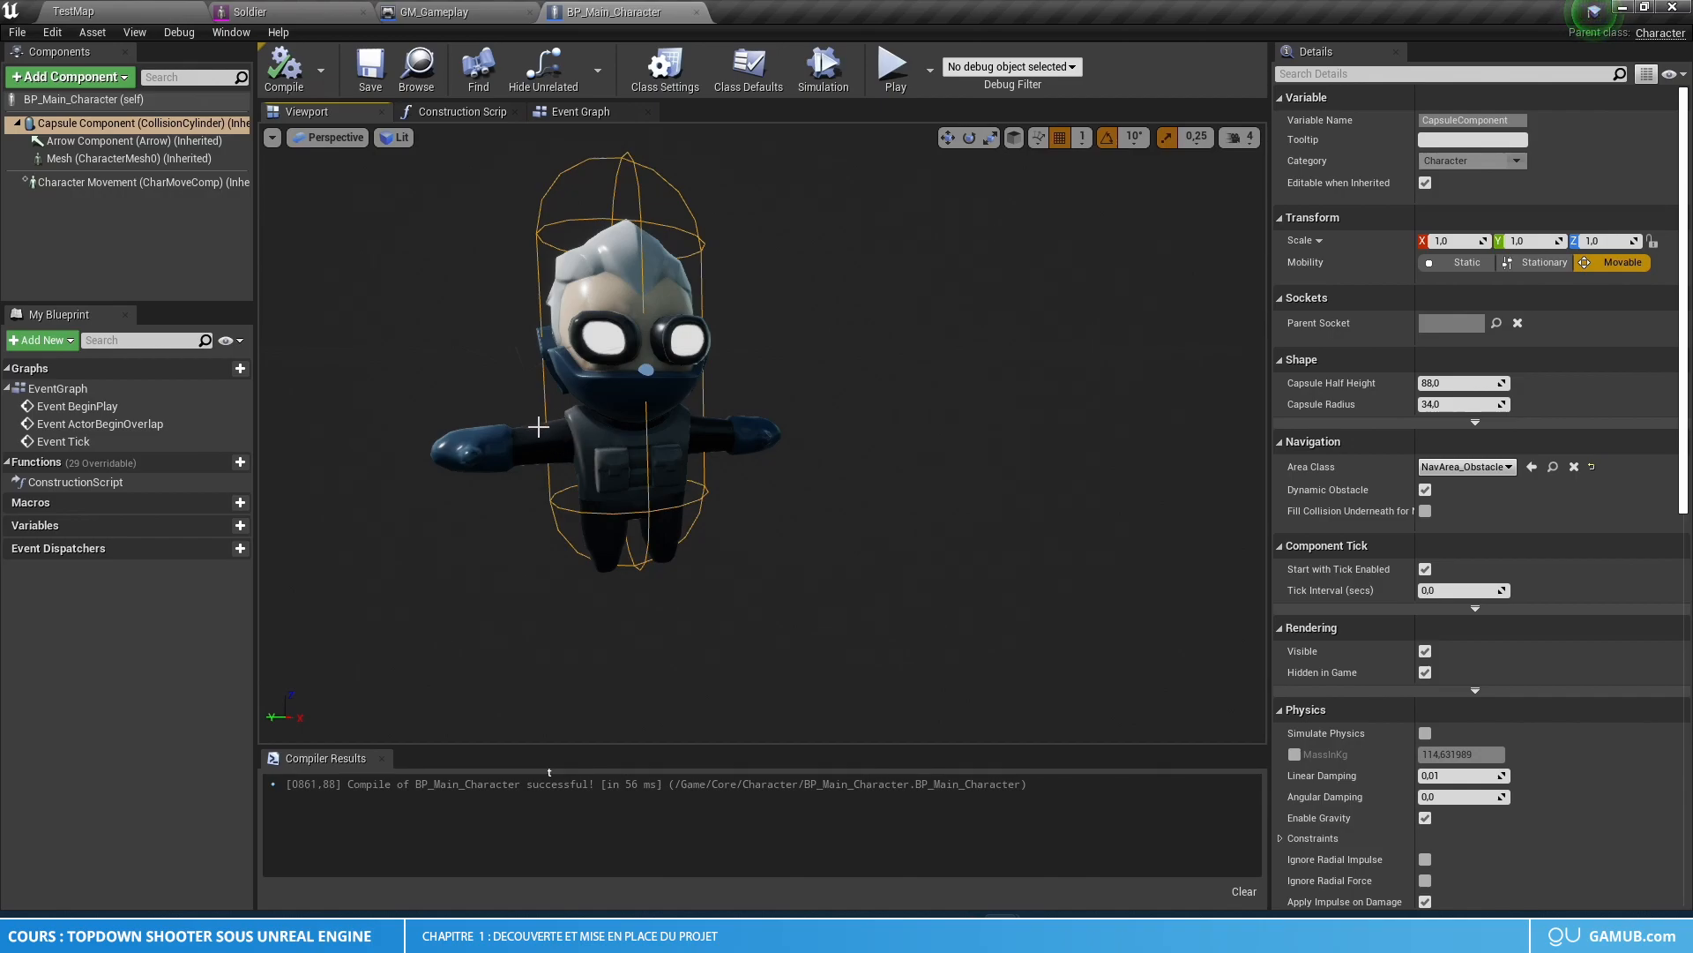
{"action": "left_click_drag", "start_coordinate": [514, 444], "coordinate": [564, 459]}
{"action": "right_click_drag", "start_coordinate": [583, 481], "coordinate": [567, 494]}
{"action": "scroll", "coordinate": [617, 450], "scroll_direction": "up", "scroll_amount": 2}
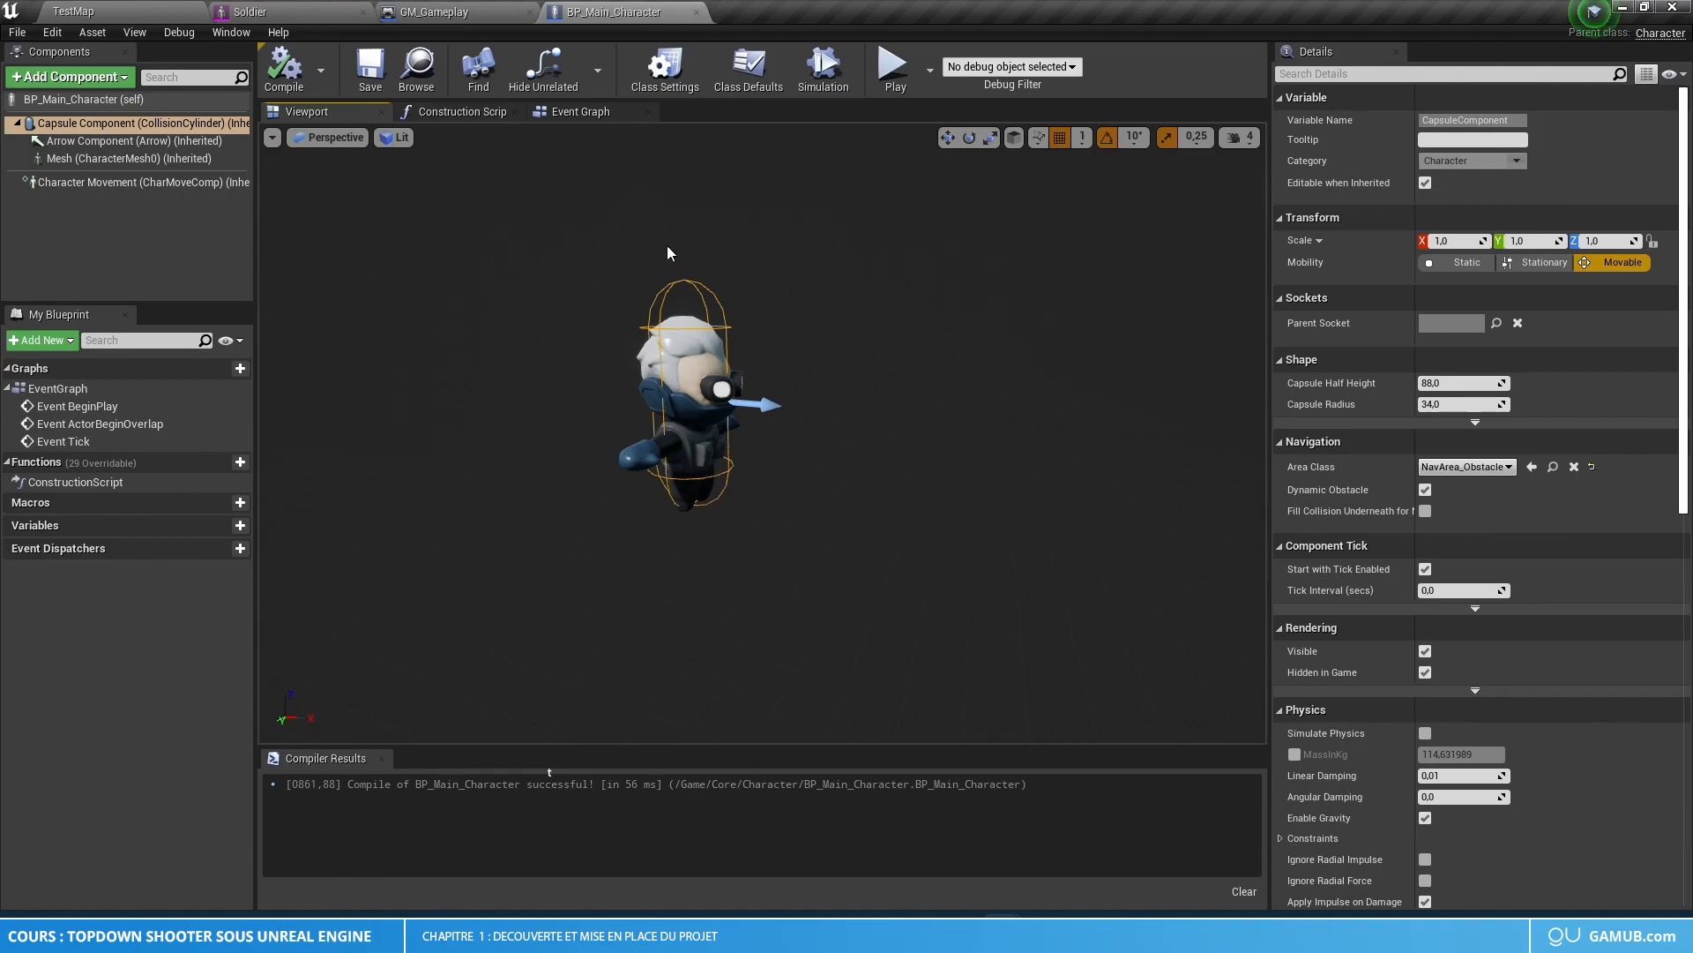
{"action": "key", "text": "F7"}
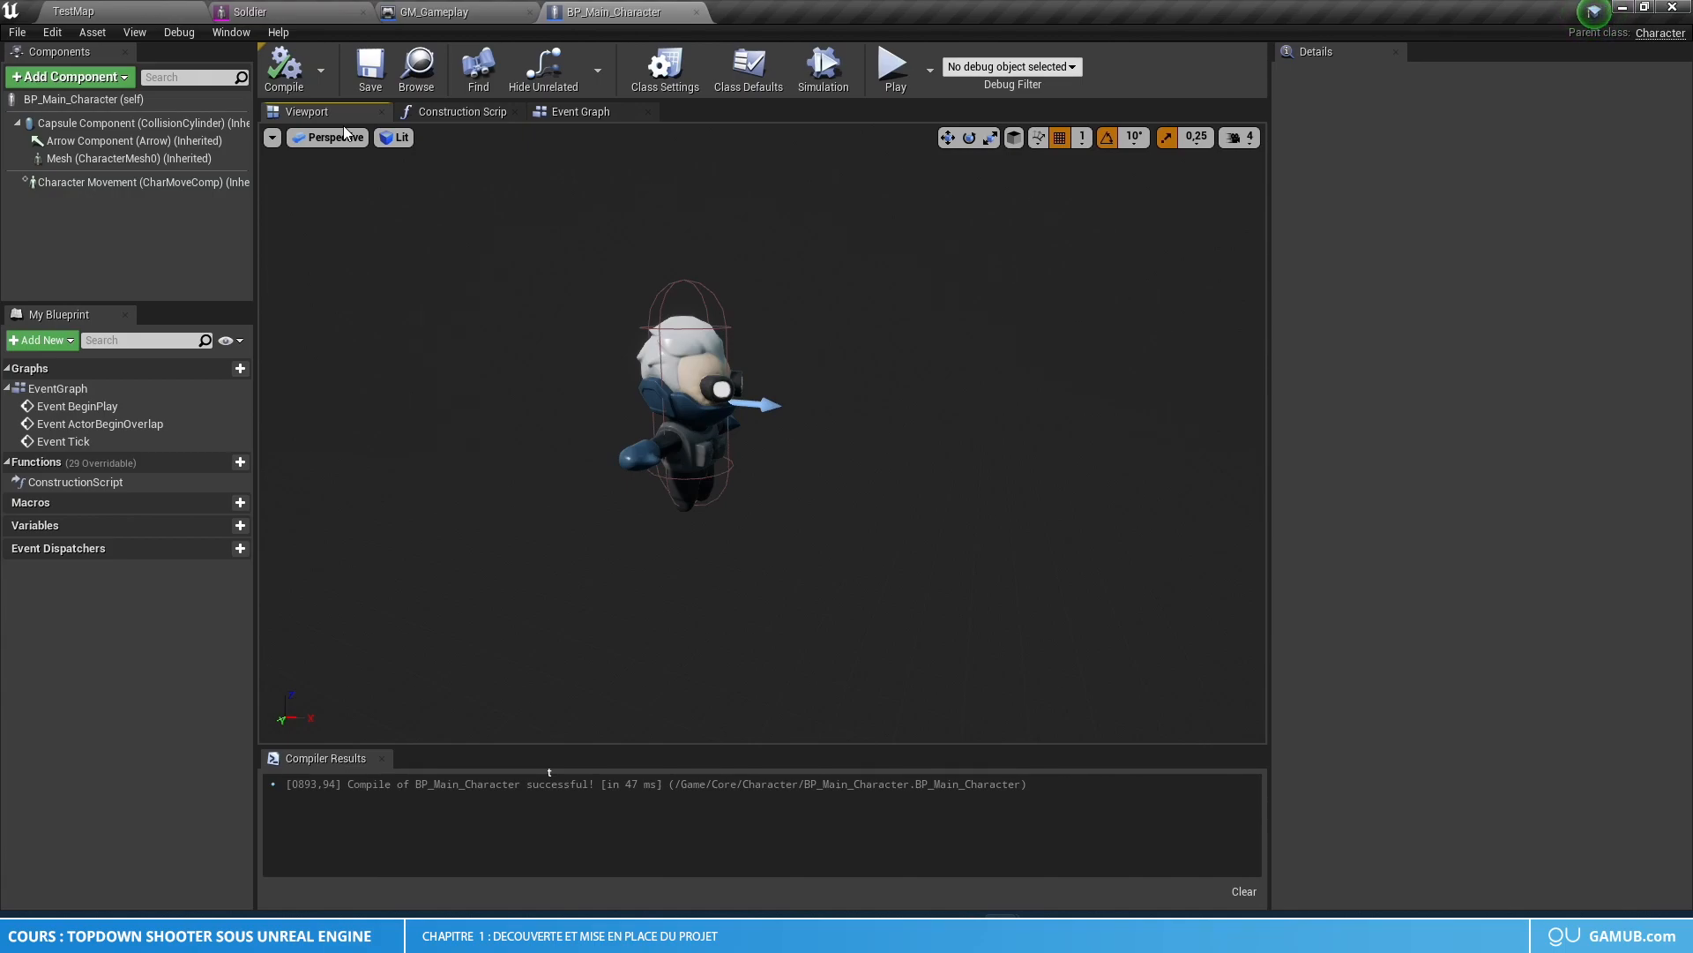
- Add a Camera component to BP_Main_Character, keeping the default name
{"action": "left_click", "coordinate": [85, 100]}
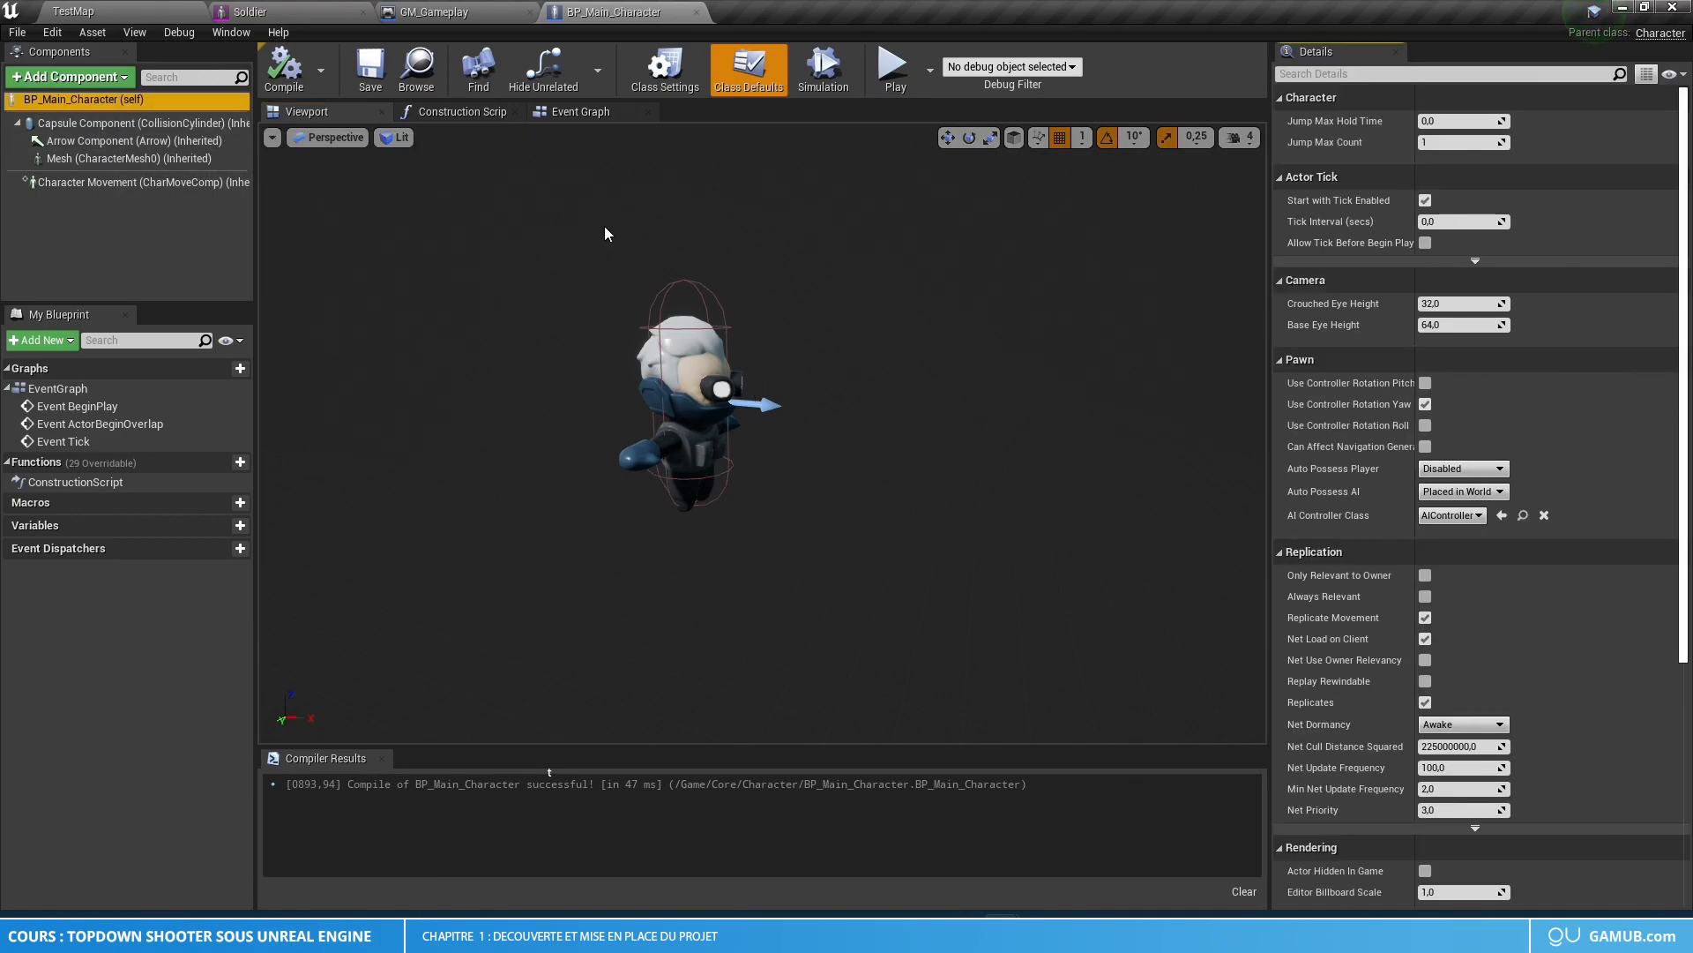
{"action": "left_click", "coordinate": [72, 78]}
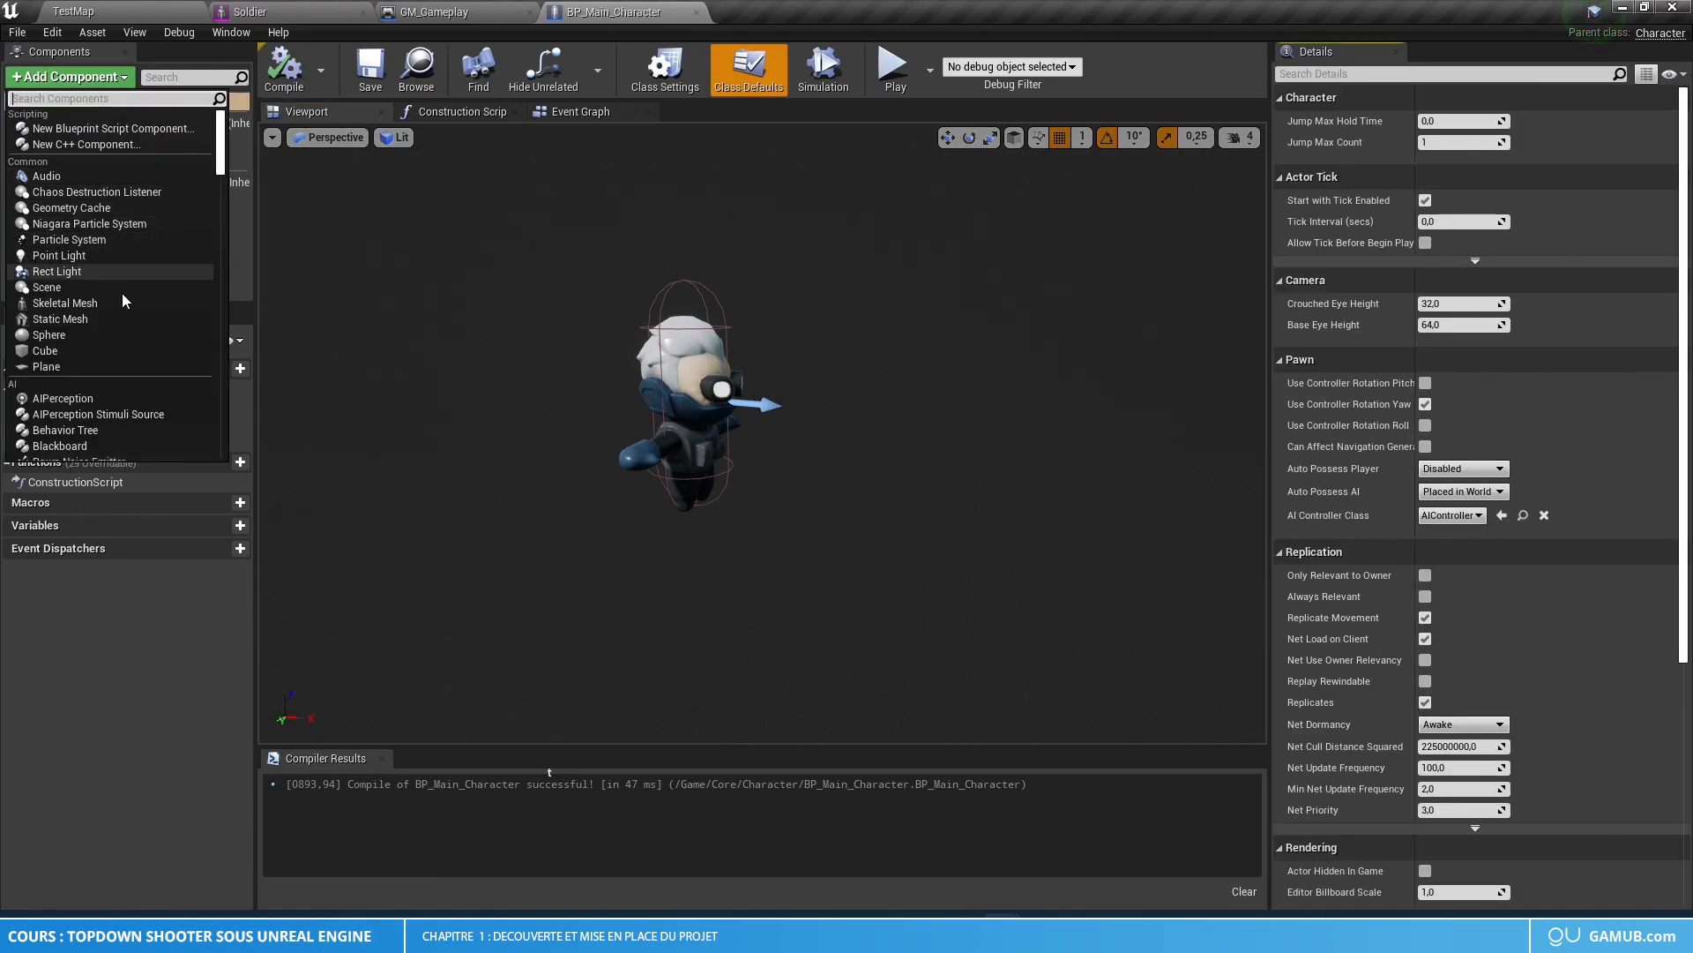
{"action": "scroll", "coordinate": [128, 336], "scroll_direction": "down", "scroll_amount": 10}
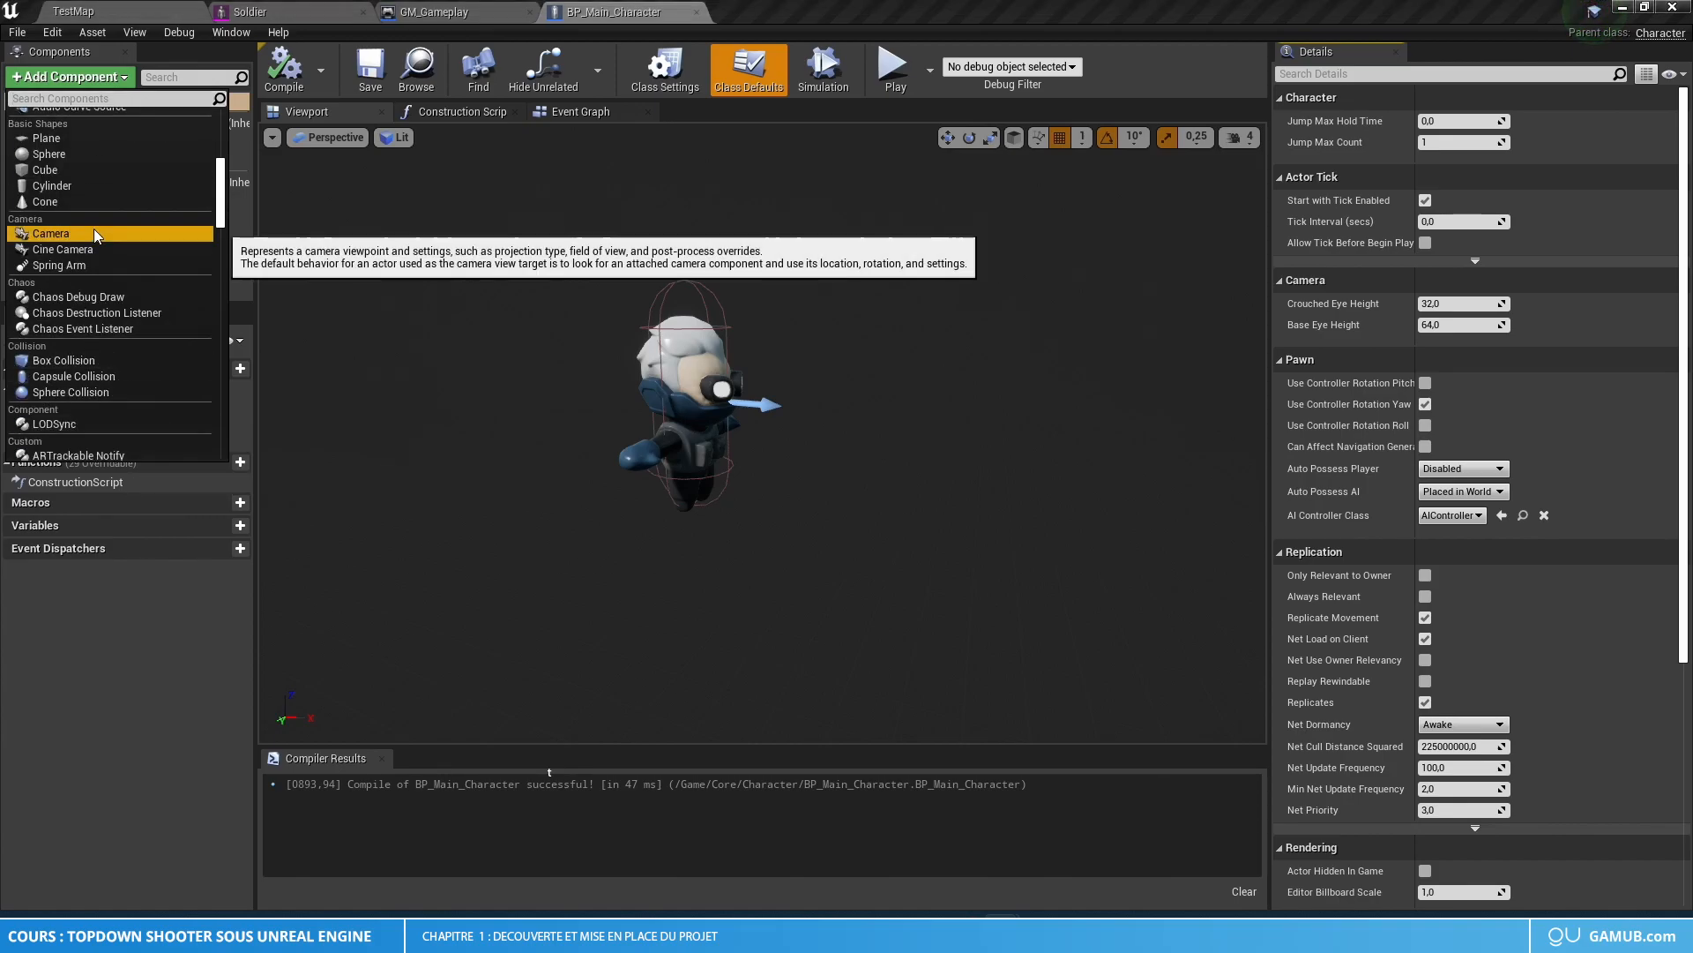
{"action": "left_click", "coordinate": [96, 233]}
{"action": "key", "text": "Return"}
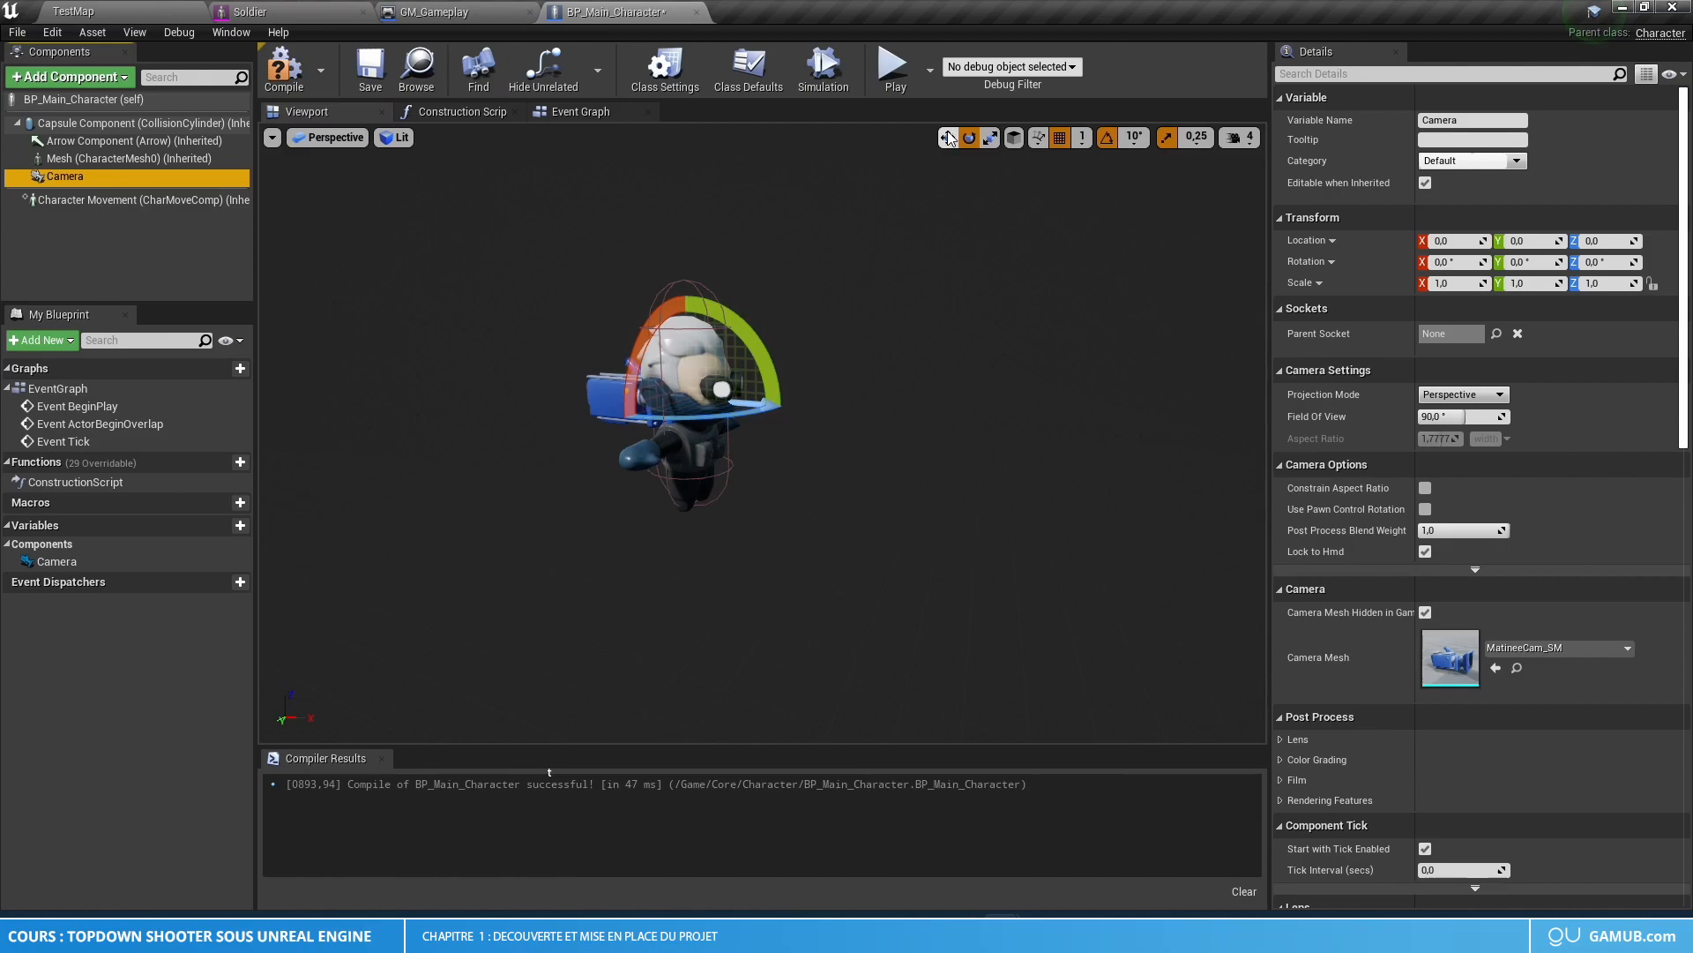
- Move the camera behind and above the character, to about X -241 and Z 198
{"action": "left_click", "coordinate": [948, 138]}
{"action": "mouse_move", "coordinate": [744, 404]}
{"action": "right_mouse_down"}
{"action": "mouse_move", "coordinate": [702, 399]}
{"action": "mouse_move", "coordinate": [745, 402]}
{"action": "right_mouse_up"}
{"action": "left_click_drag", "start_coordinate": [764, 388], "coordinate": [456, 137]}
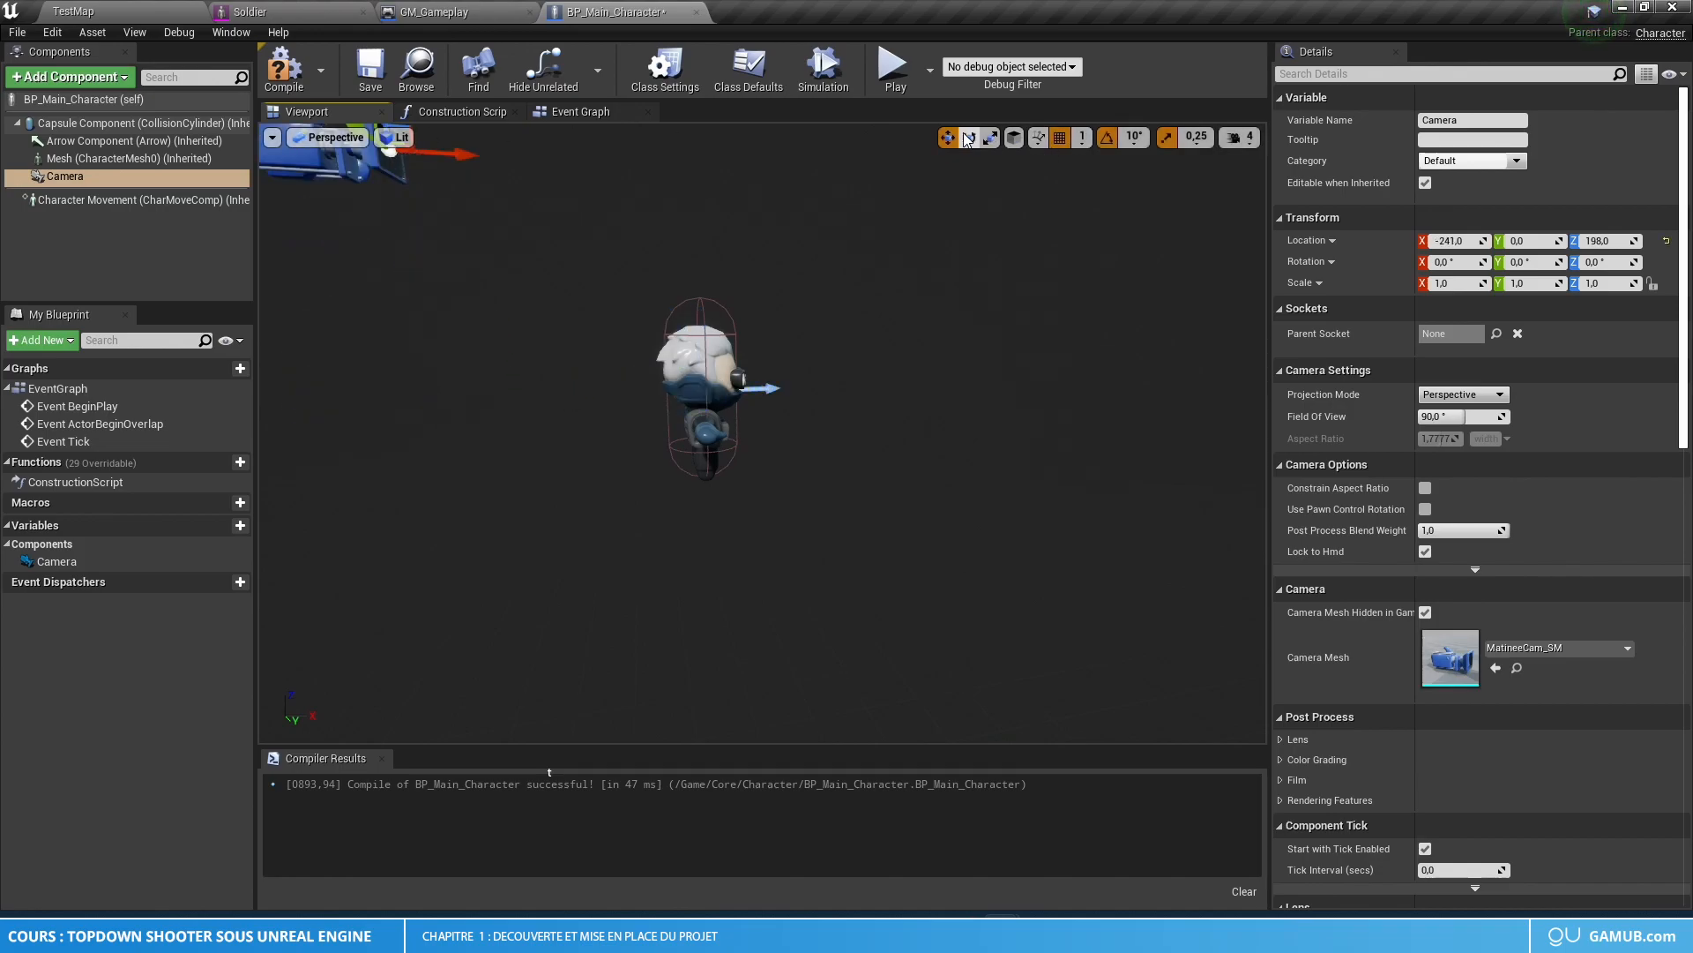
- Tilt the camera down toward the character by rotating it to about -40° on Y
{"action": "scroll", "coordinate": [558, 301], "scroll_direction": "down", "scroll_amount": 3}
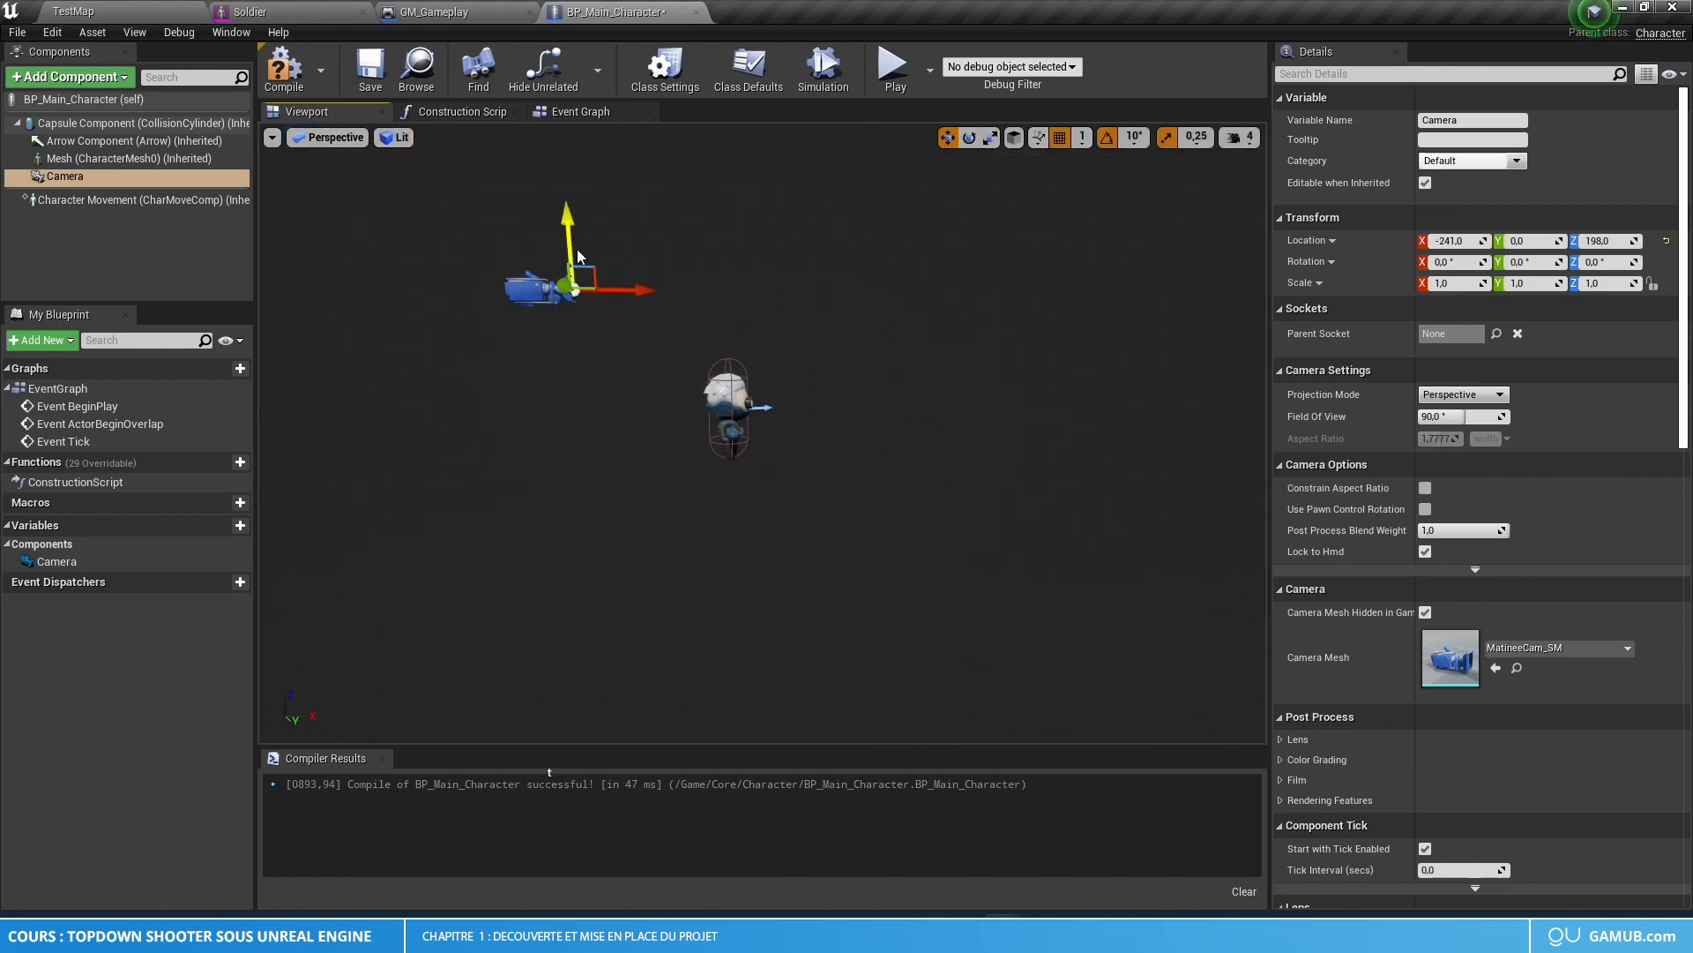
{"action": "left_click", "coordinate": [970, 137]}
{"action": "left_click_drag", "start_coordinate": [657, 339], "coordinate": [636, 401]}
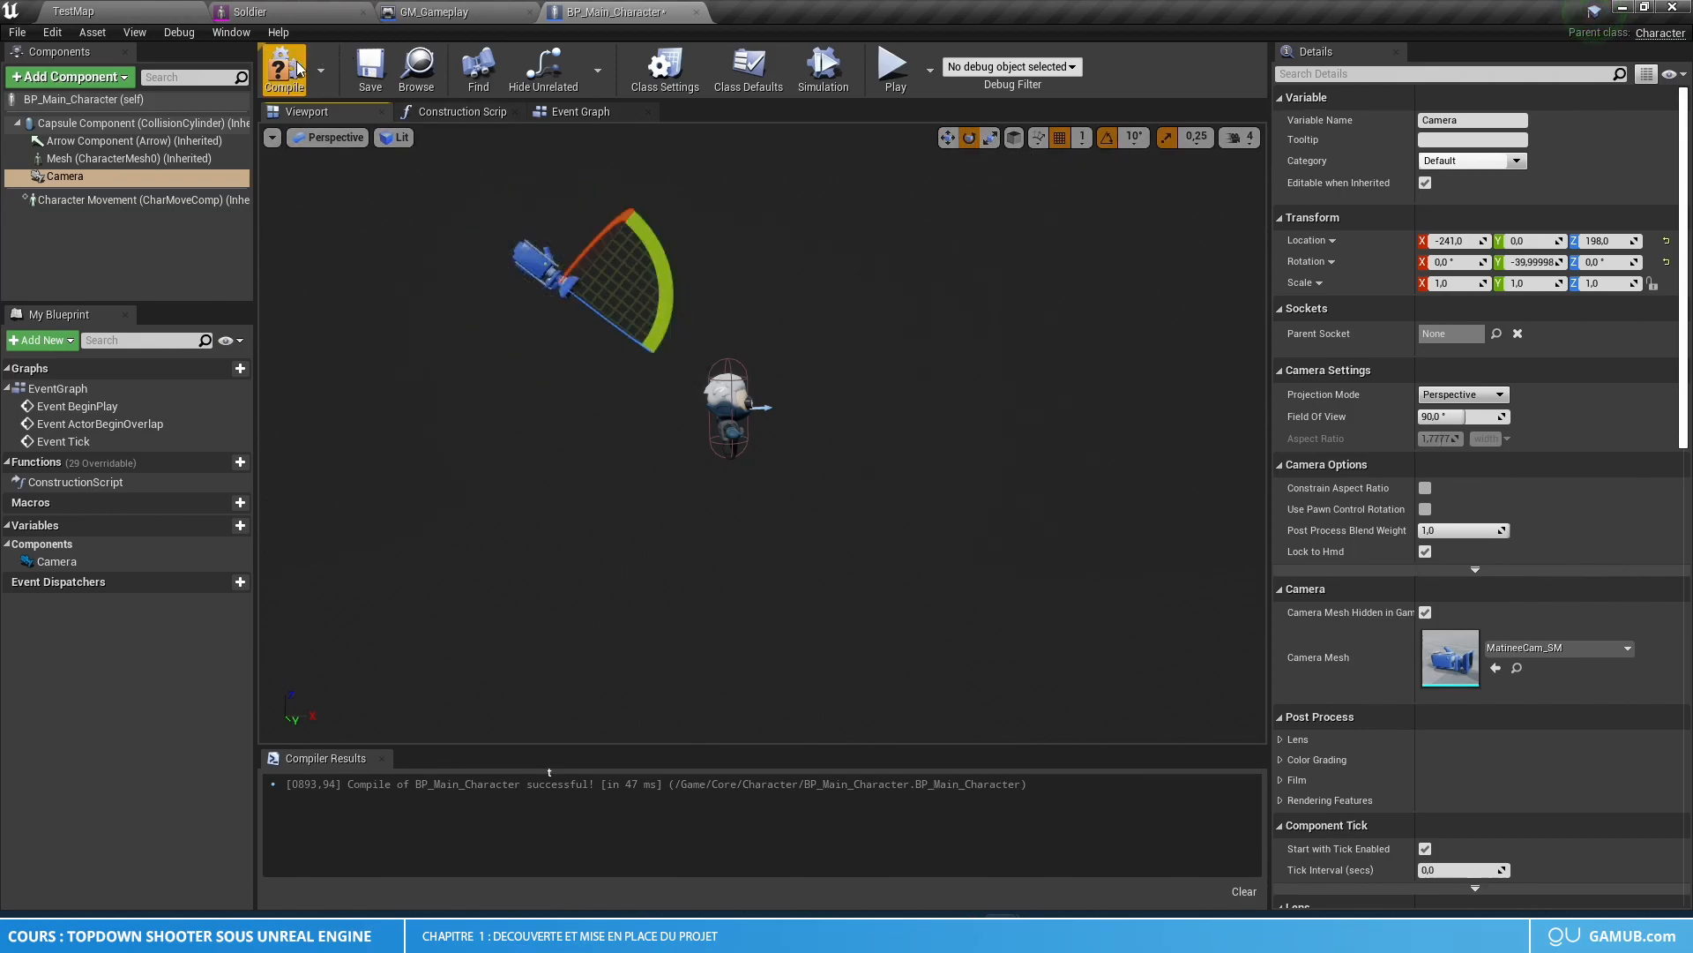
- Play-test TestMap to see the soldier through the character's camera, and end the play session
{"action": "left_click", "coordinate": [126, 5]}
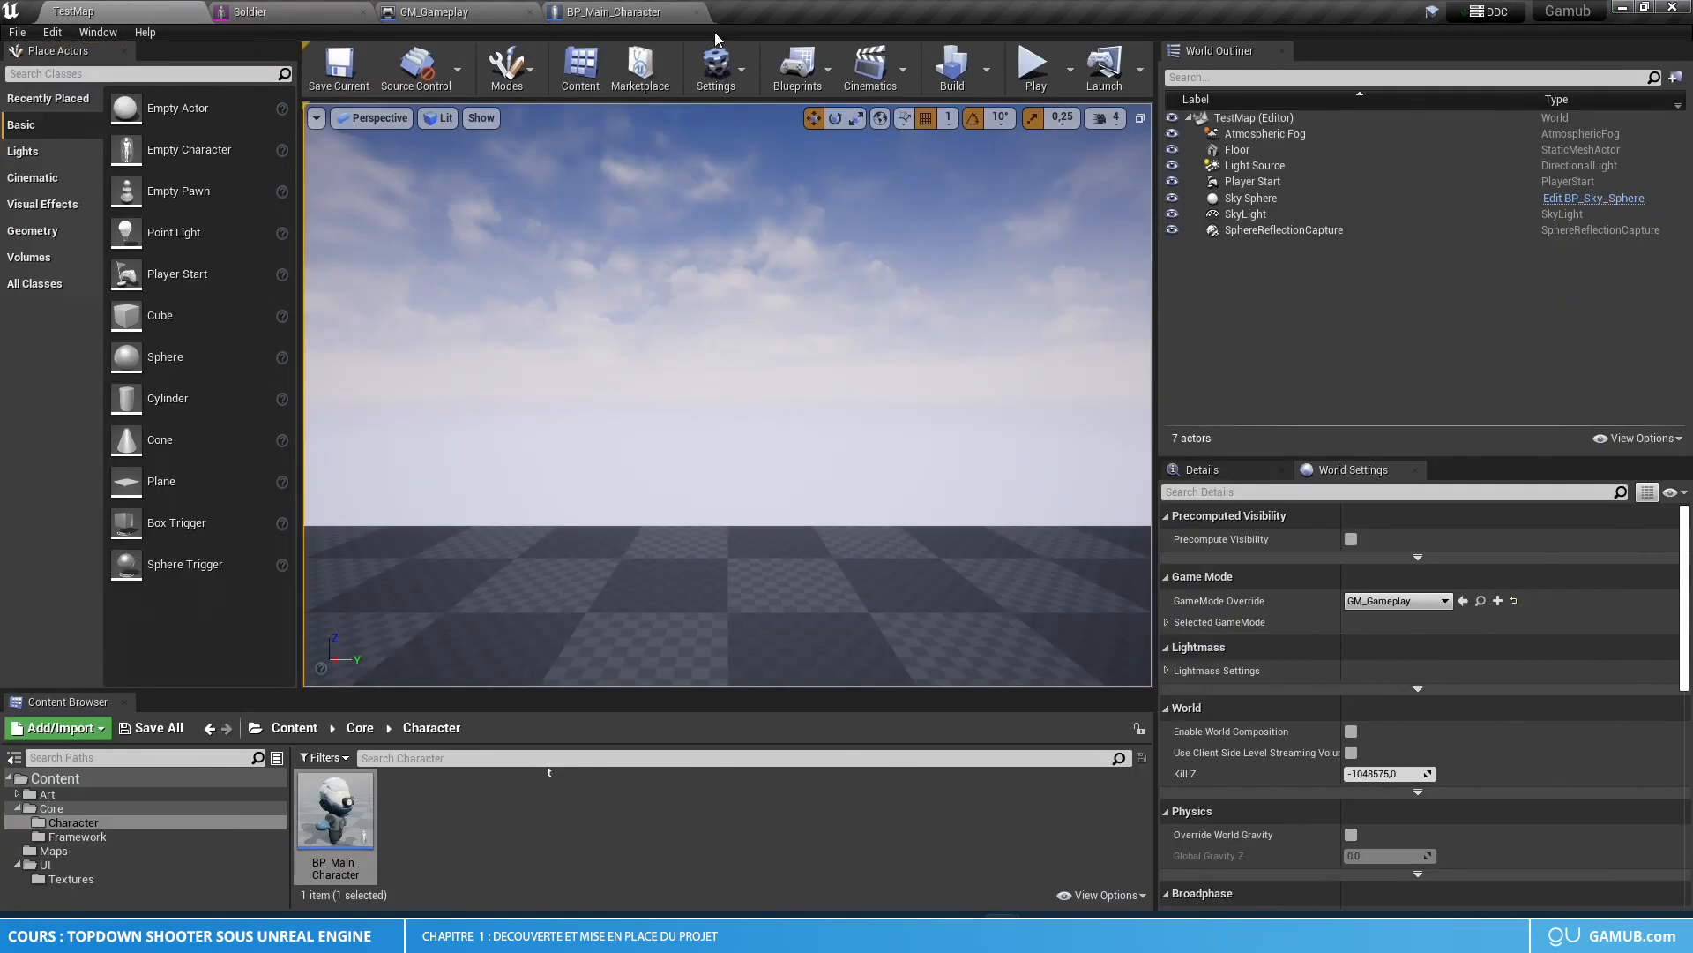
{"action": "left_click", "coordinate": [1034, 66]}
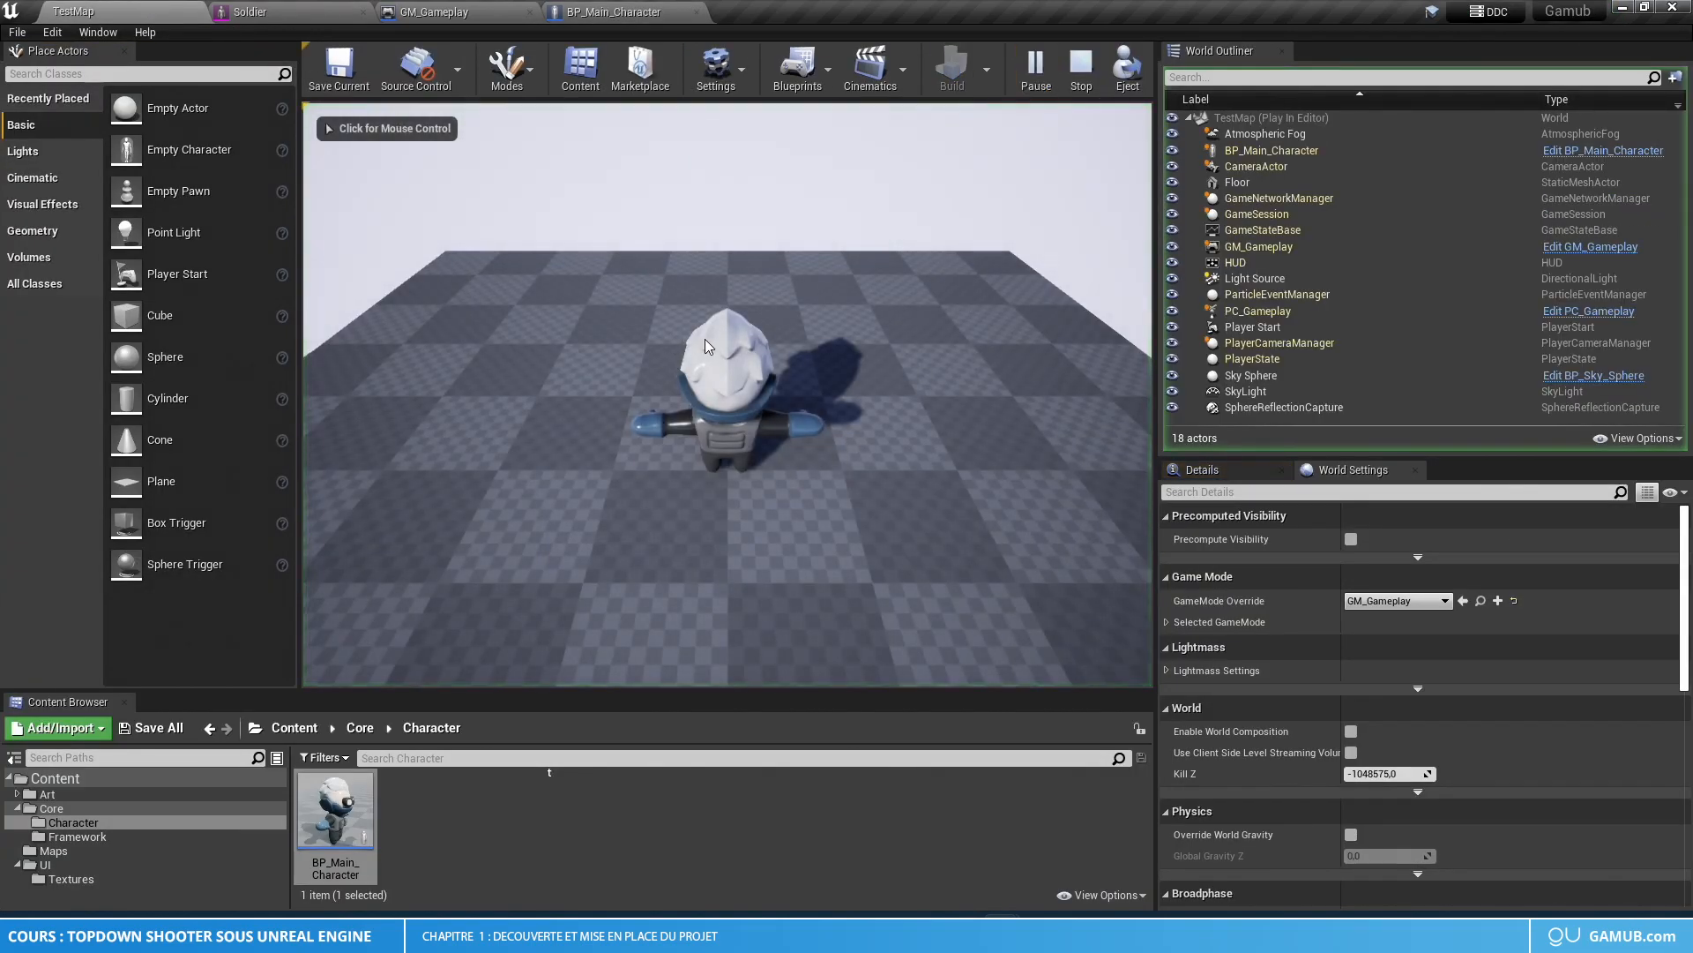
{"action": "left_click", "coordinate": [698, 376]}
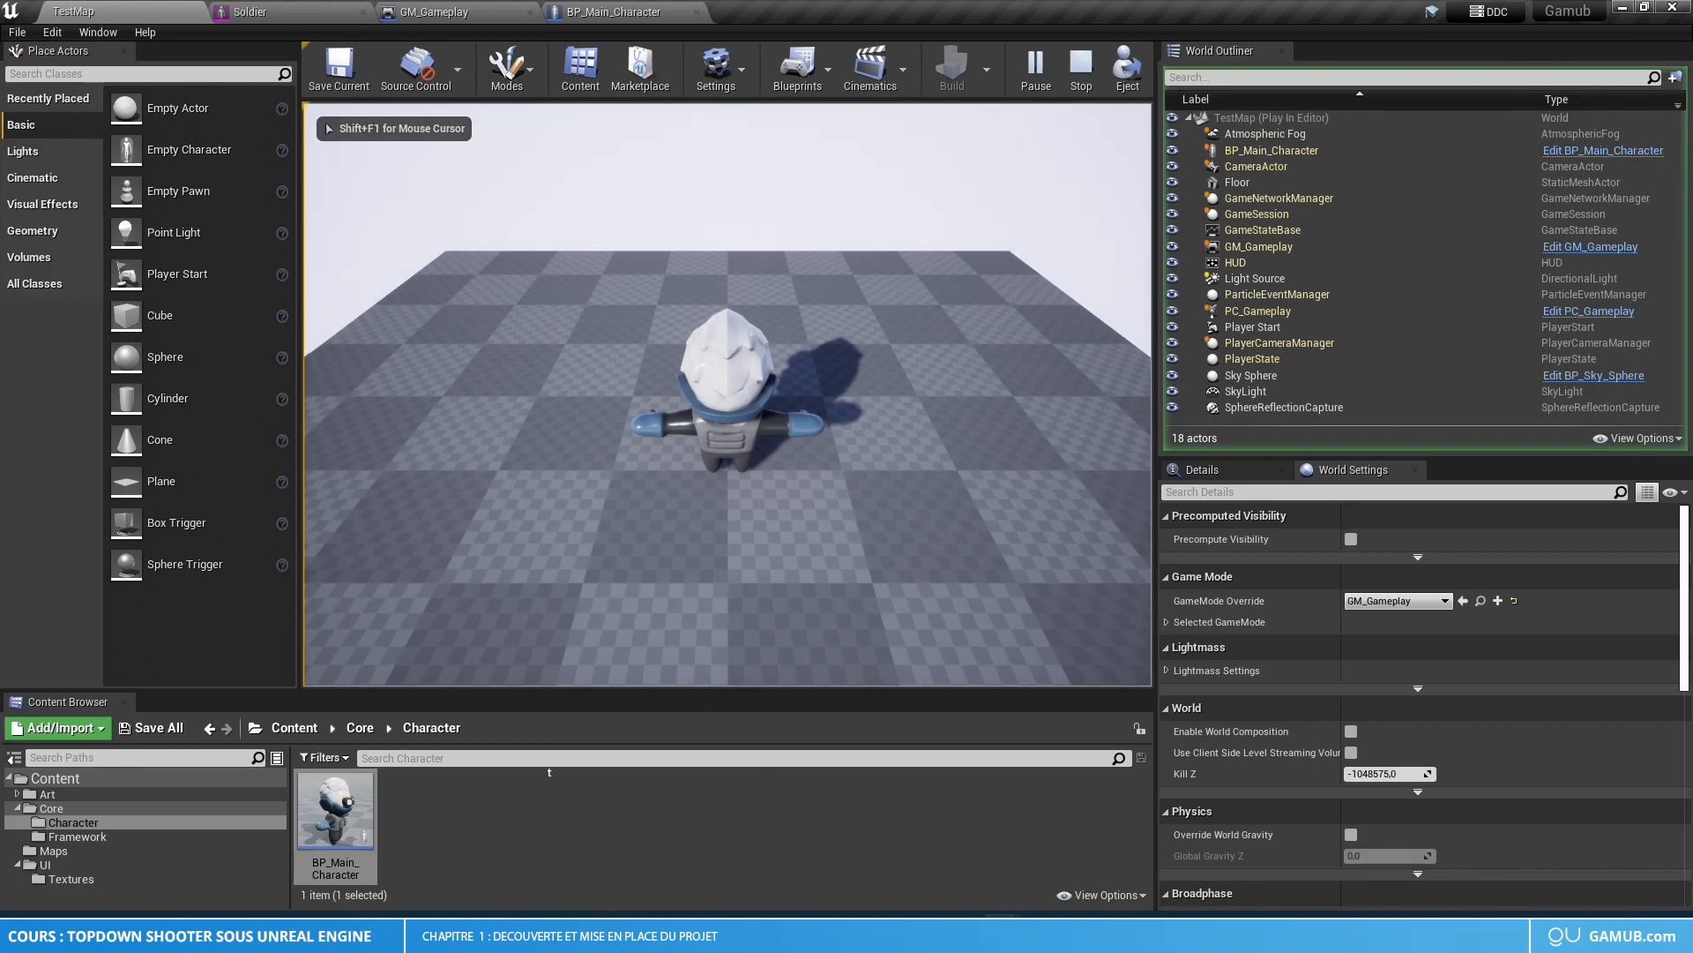
{"action": "key", "text": "Escape"}
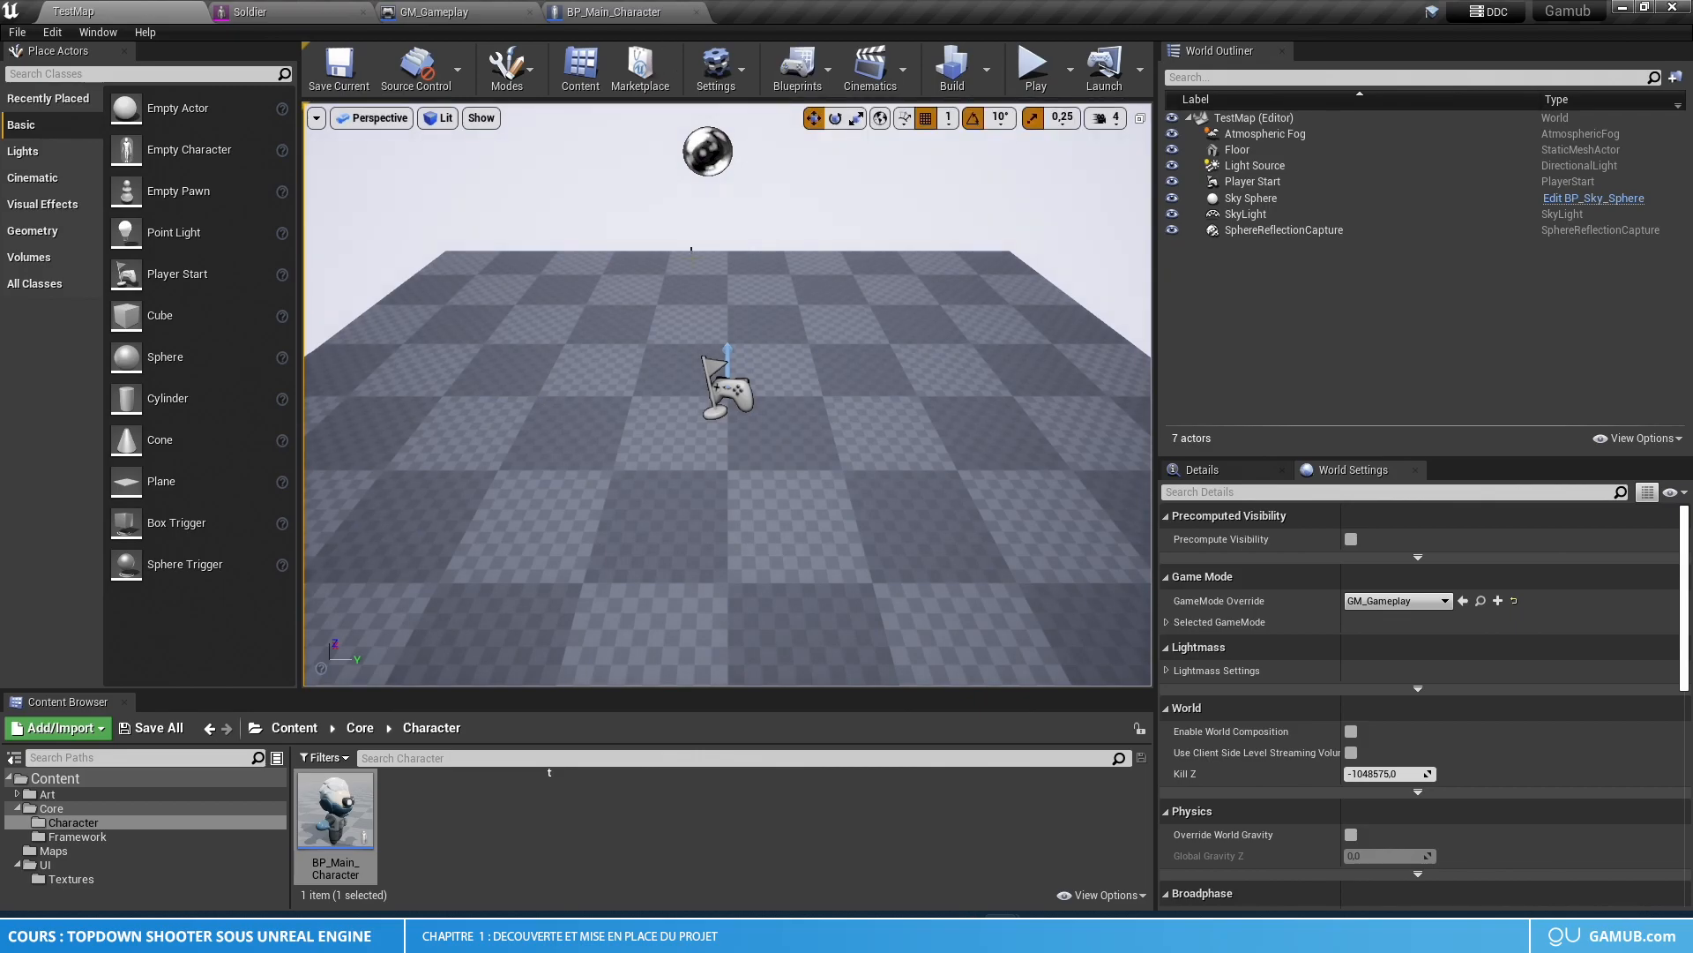
{"action": "scroll", "coordinate": [757, 319], "scroll_direction": "down", "scroll_amount": 5}
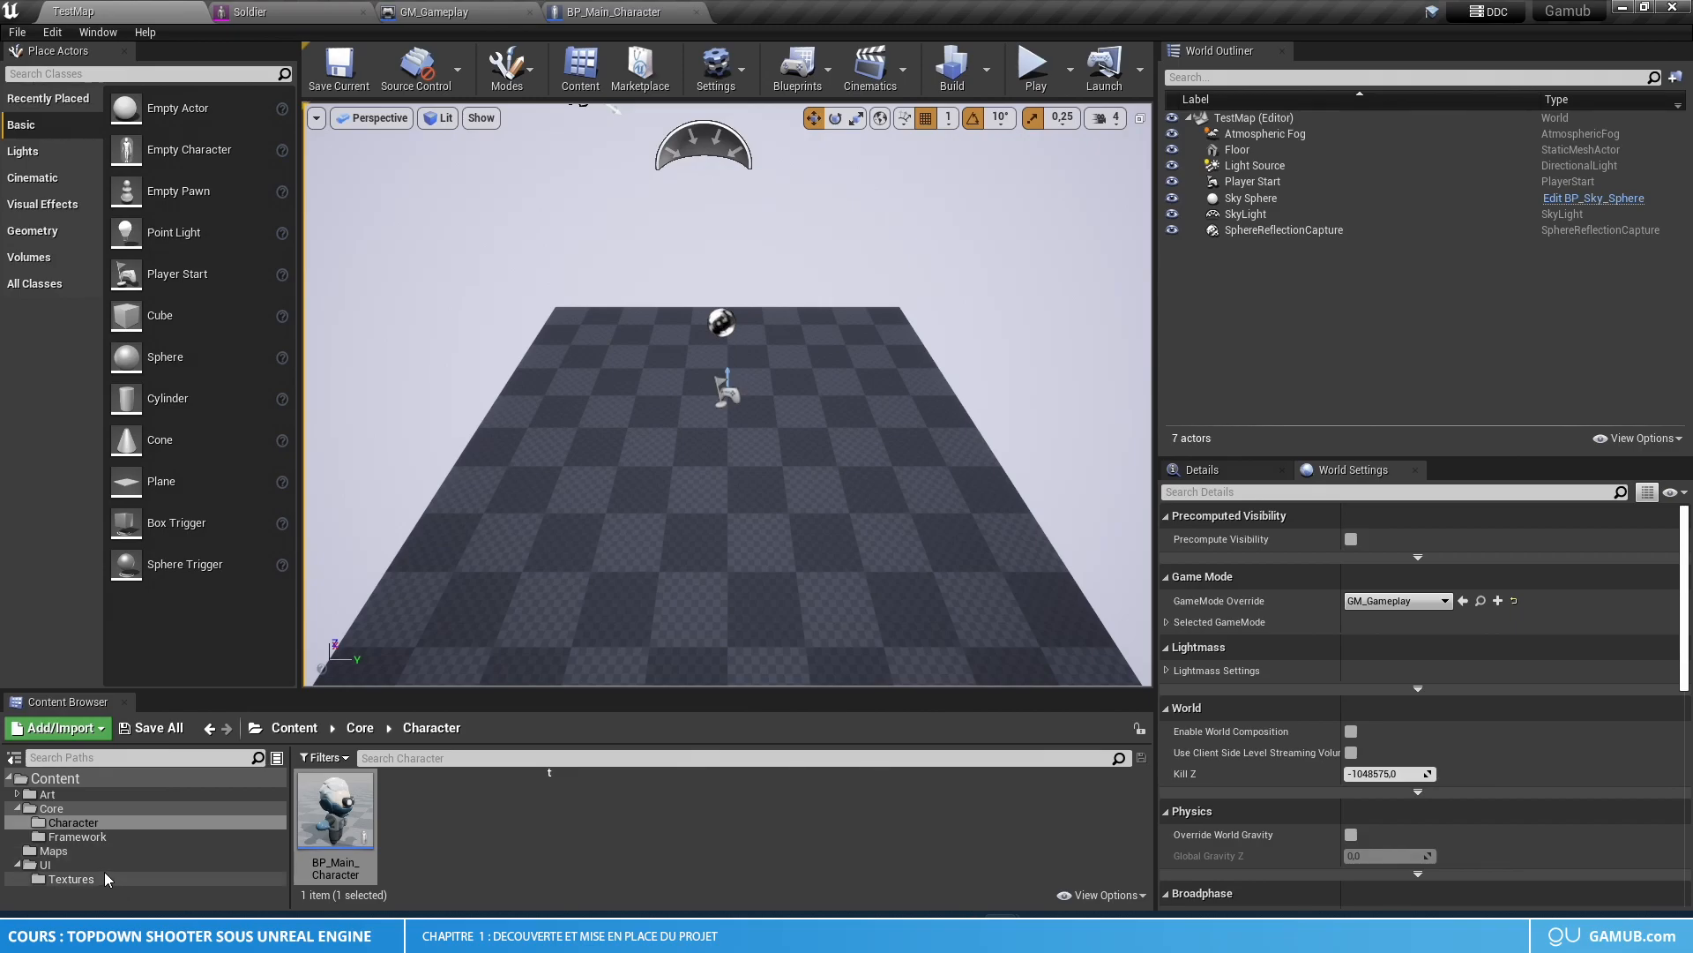
- Open the Gamub level from the Maps folder and select its CameraActor
{"action": "left_click", "coordinate": [65, 853]}
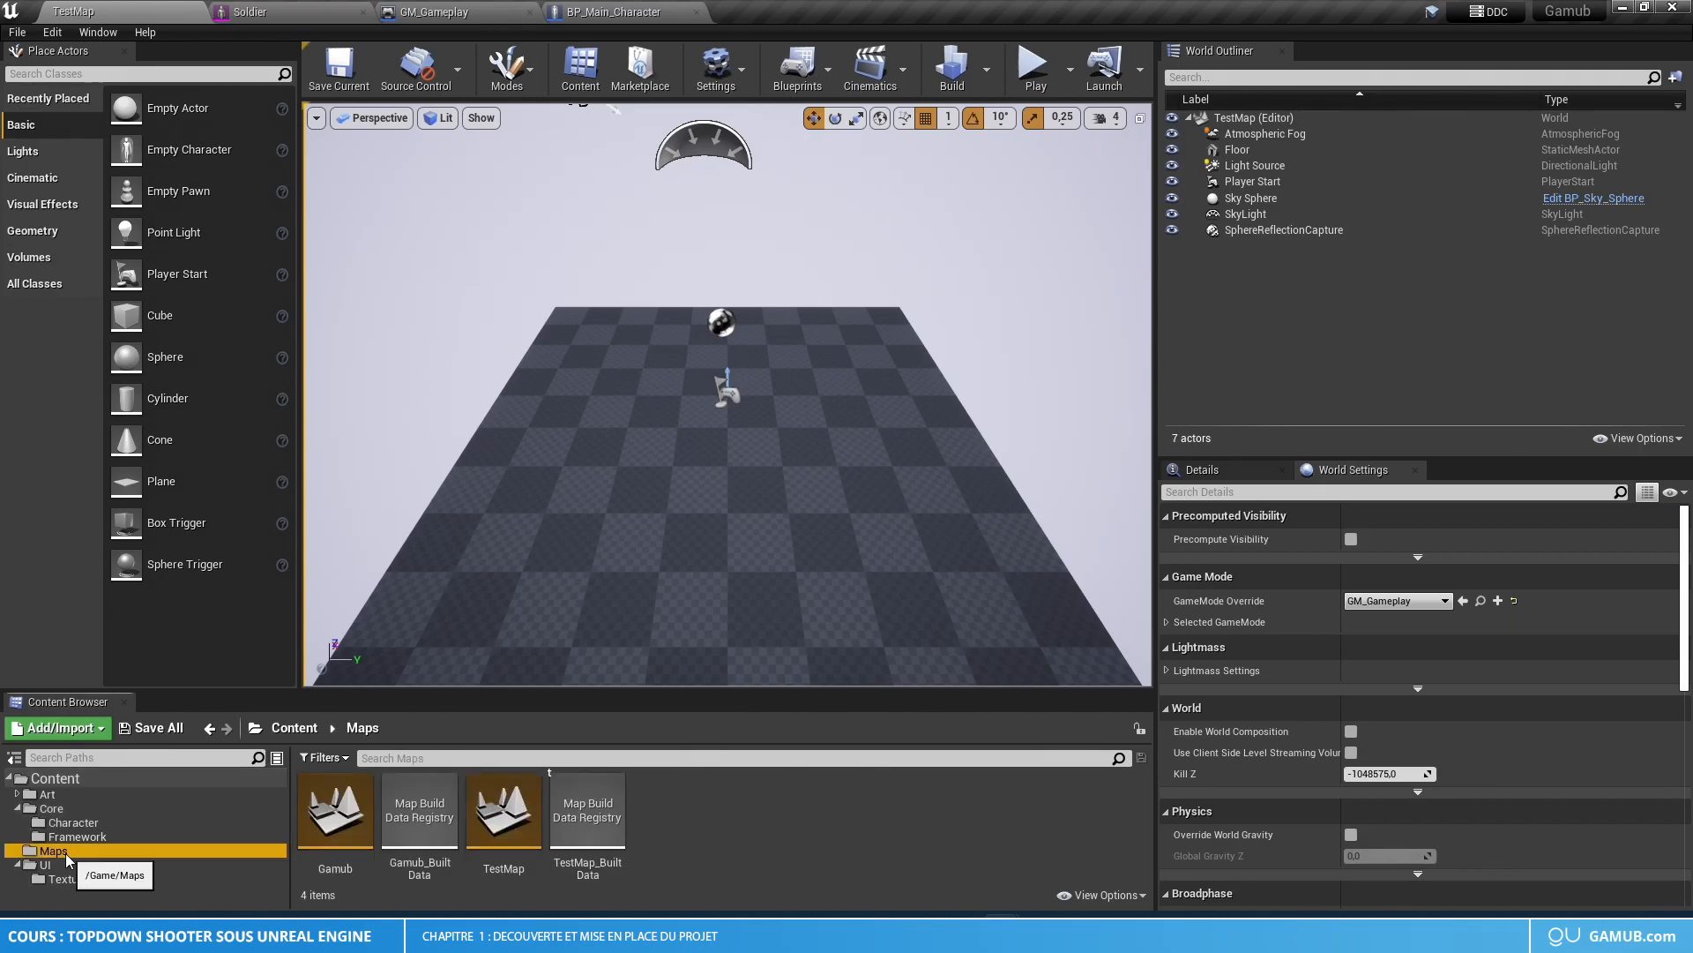
{"action": "double_click", "coordinate": [339, 821]}
{"action": "scroll", "coordinate": [691, 519], "scroll_direction": "down", "scroll_amount": 10}
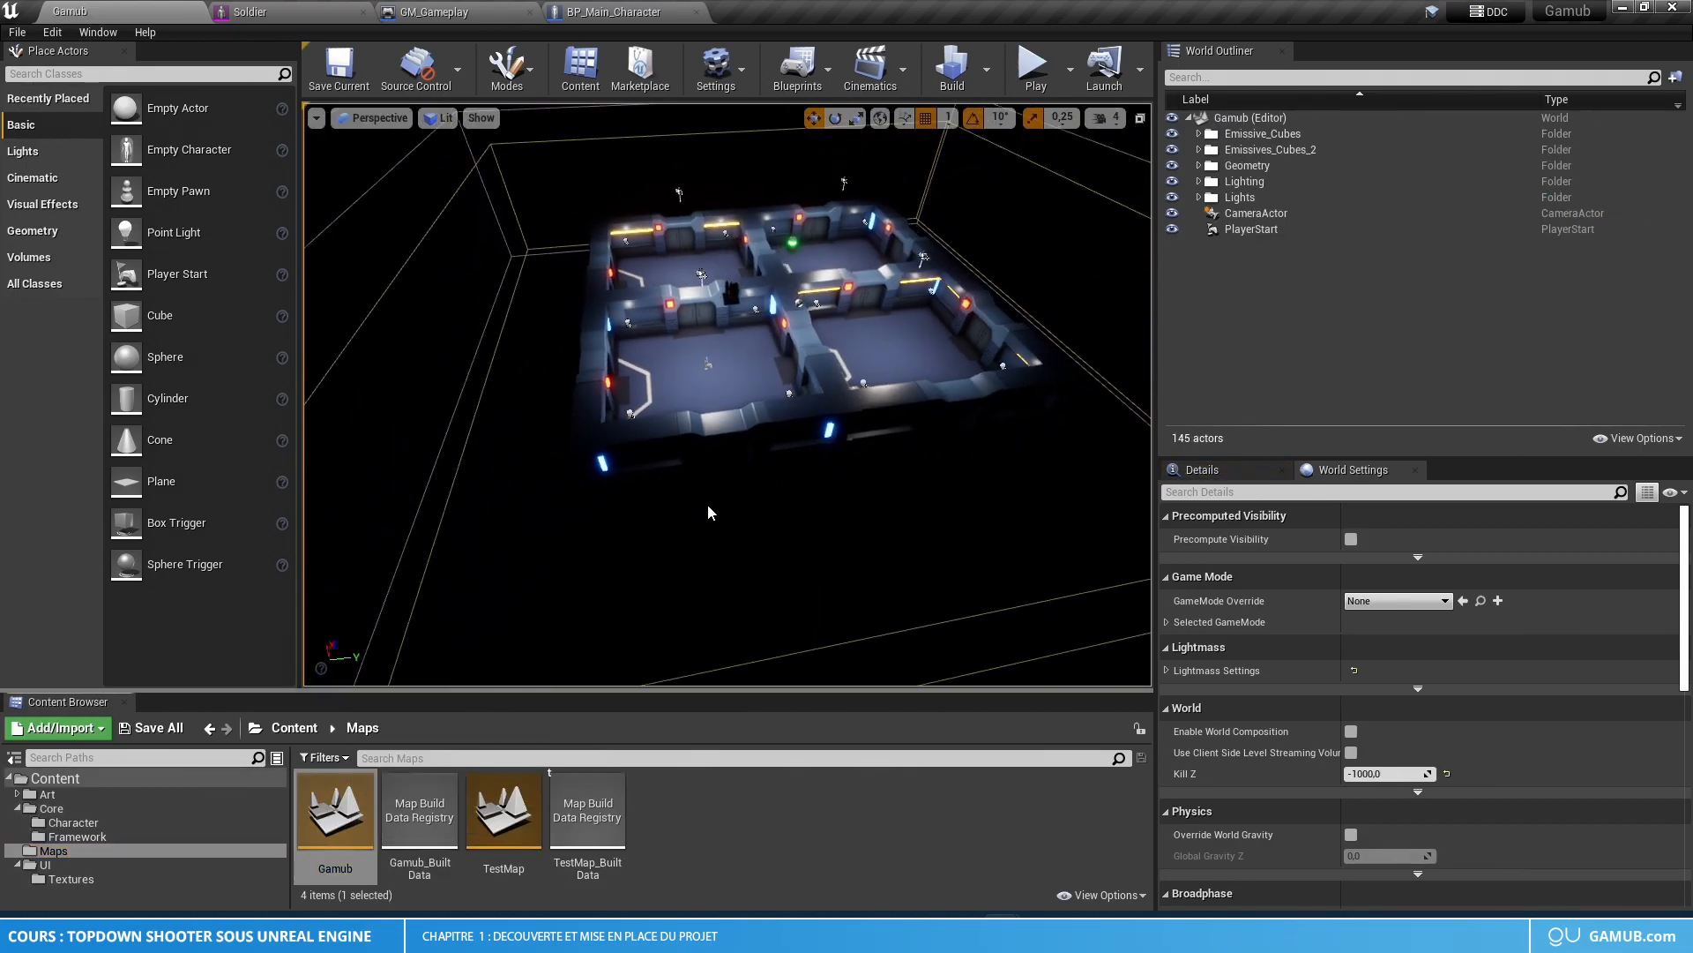
{"action": "right_click_drag", "start_coordinate": [737, 511], "coordinate": [917, 477]}
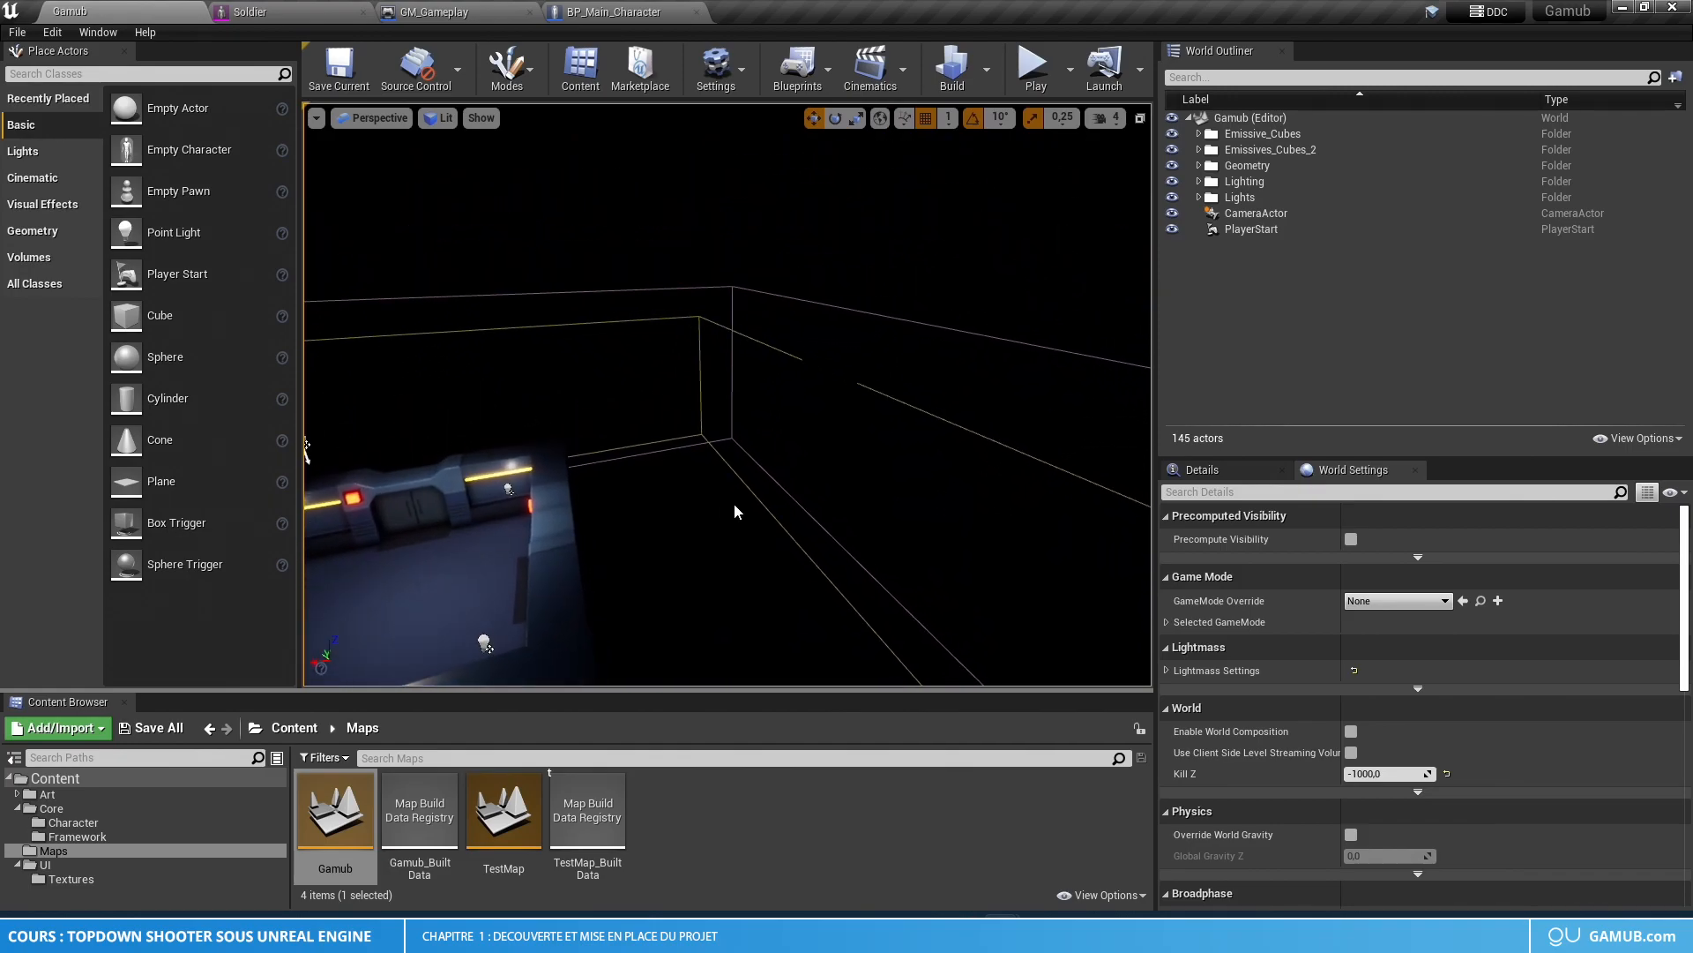
{"action": "left_click", "coordinate": [824, 405]}
{"action": "right_click_drag", "start_coordinate": [790, 366], "coordinate": [829, 424]}
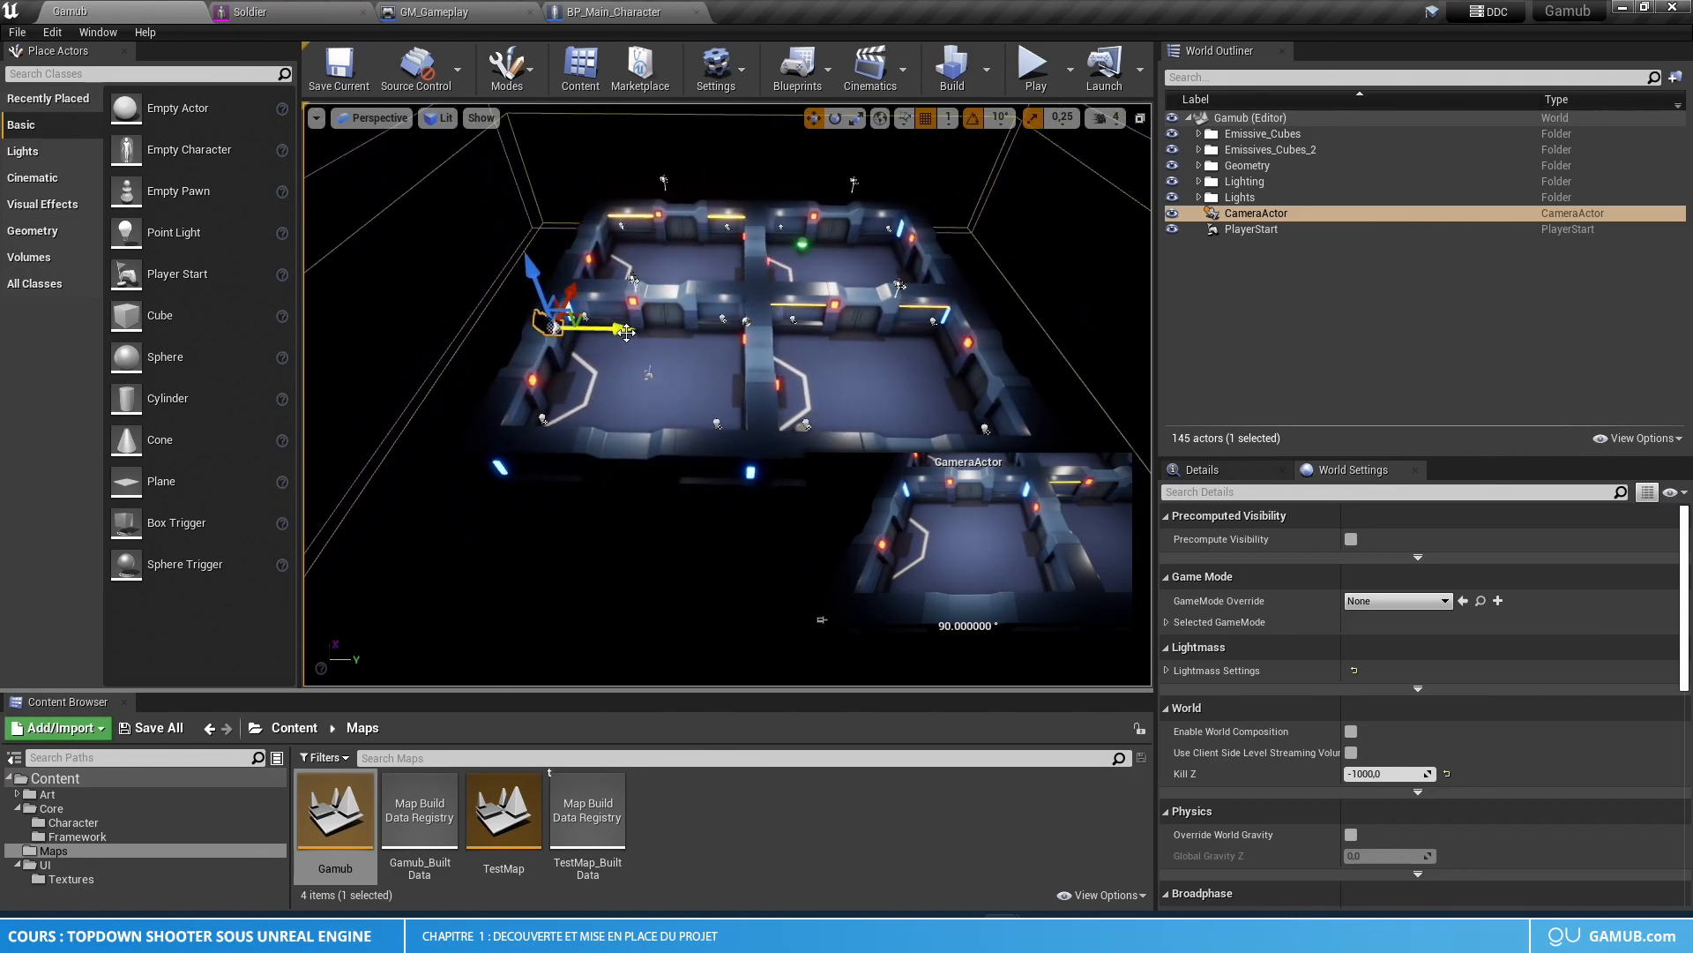
- Duplicate the CameraActor along the Y axis so the copy looks onto the neighbouring room
{"action": "left_click_drag", "start_coordinate": [627, 332], "coordinate": [867, 352], "text": "alt"}
{"action": "key", "text": "ctrl+z"}
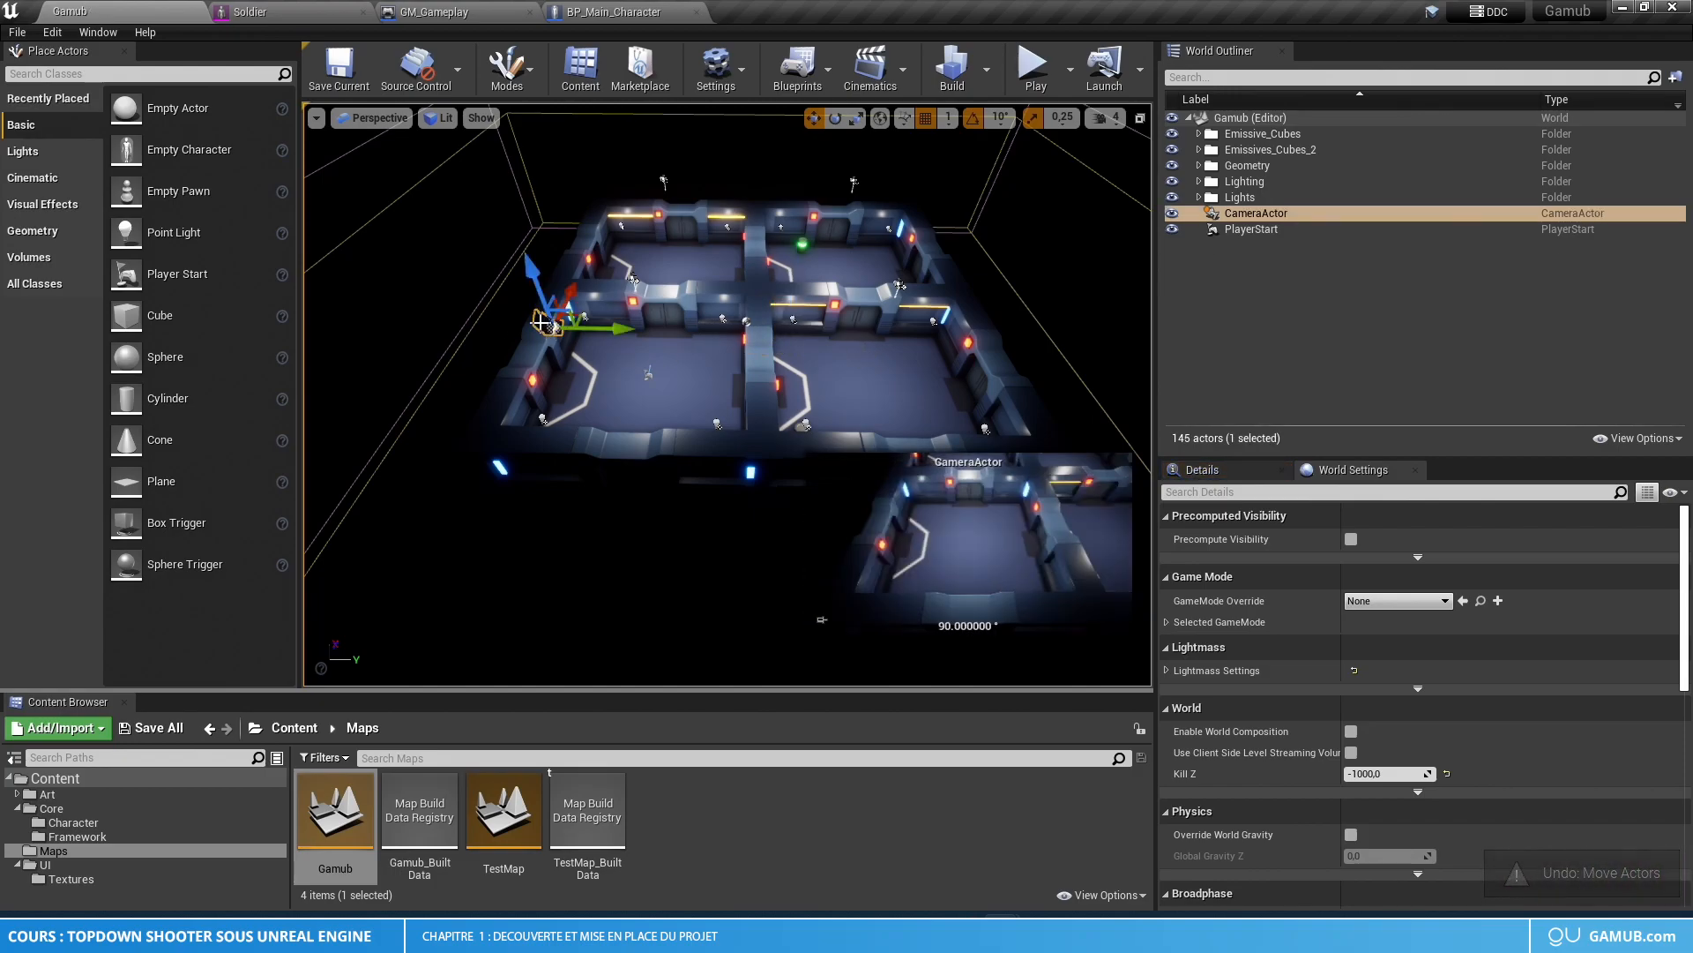
{"action": "scroll", "coordinate": [542, 322], "scroll_direction": "up", "scroll_amount": 4}
{"action": "right_click_drag", "start_coordinate": [524, 315], "coordinate": [543, 316]}
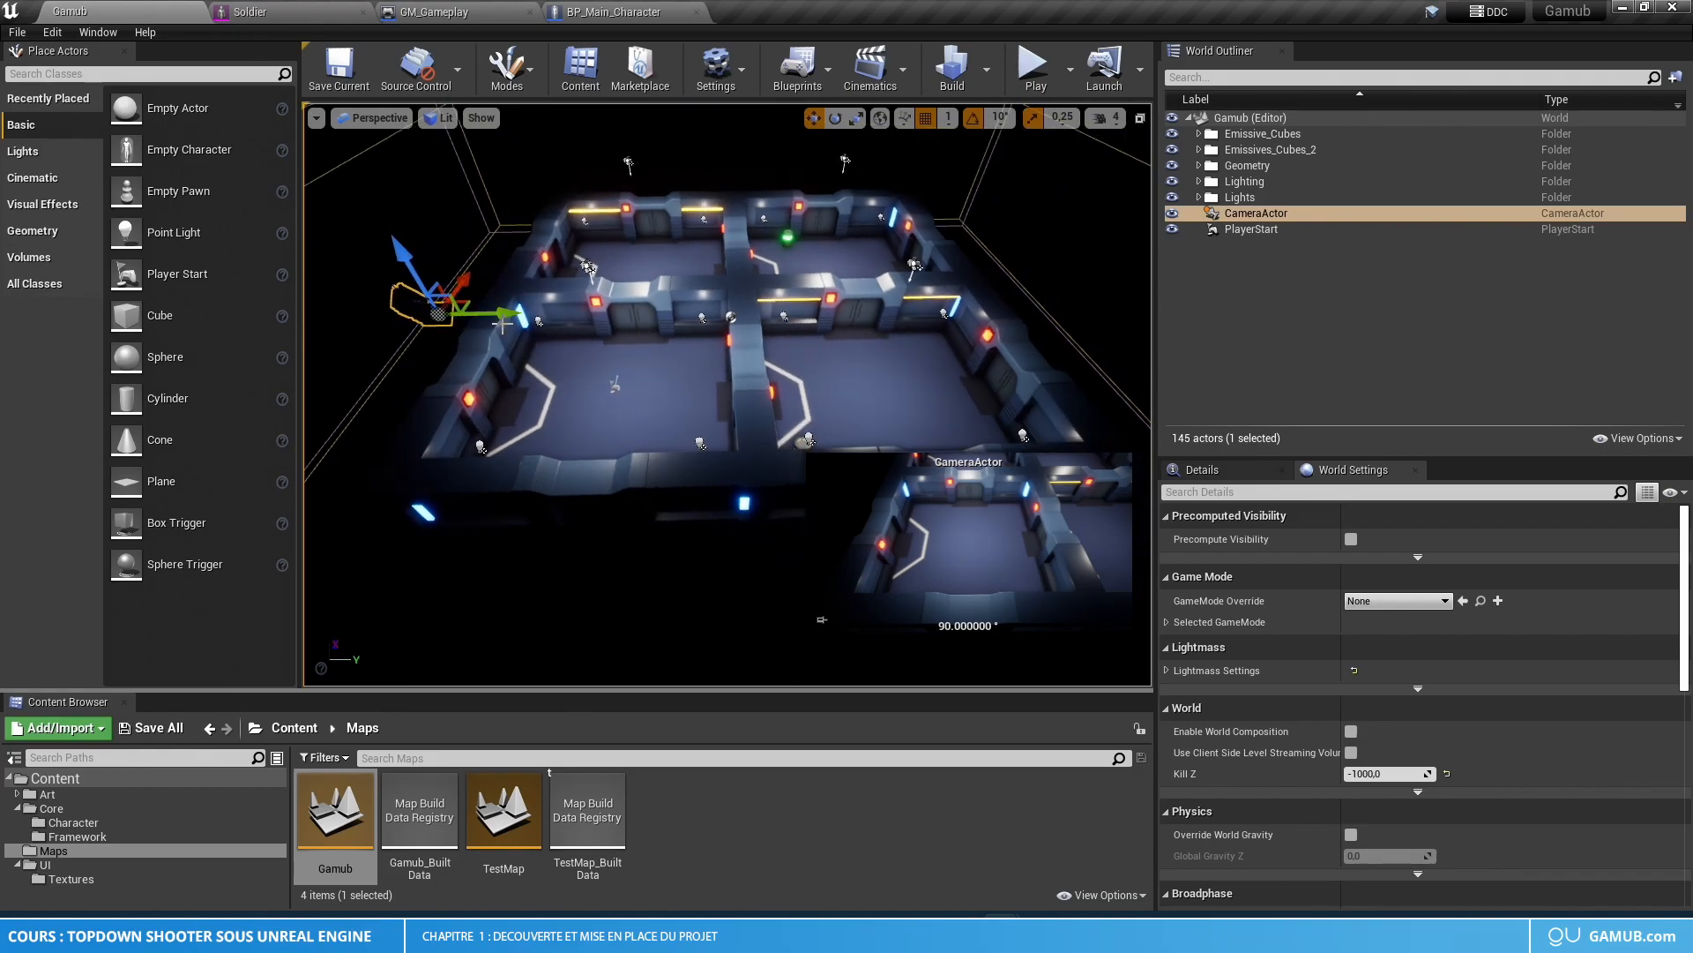
{"action": "left_click_drag", "start_coordinate": [501, 313], "coordinate": [1150, 338], "text": "alt"}
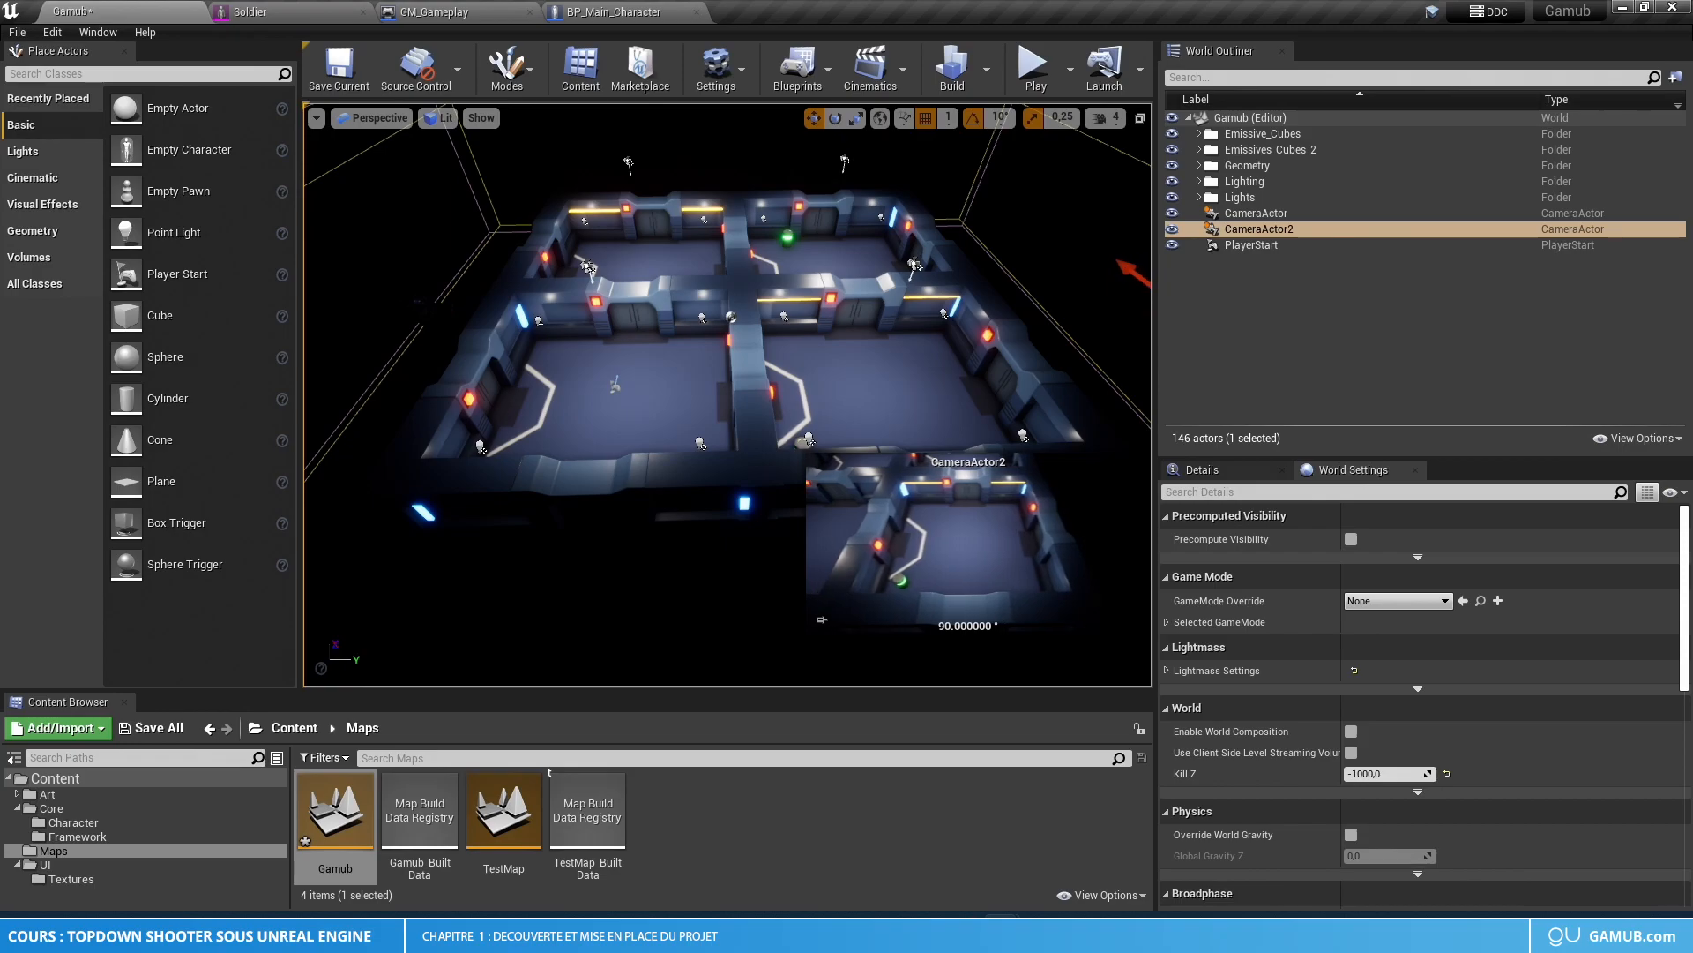
- Nudge CameraActor2 slightly along the Y axis to frame the second room, and save the Gamub level
{"action": "right_click_drag", "start_coordinate": [825, 327], "coordinate": [723, 307]}
{"action": "left_click", "coordinate": [654, 329]}
{"action": "left_click", "coordinate": [656, 277]}
{"action": "left_click_drag", "start_coordinate": [760, 289], "coordinate": [766, 288]}
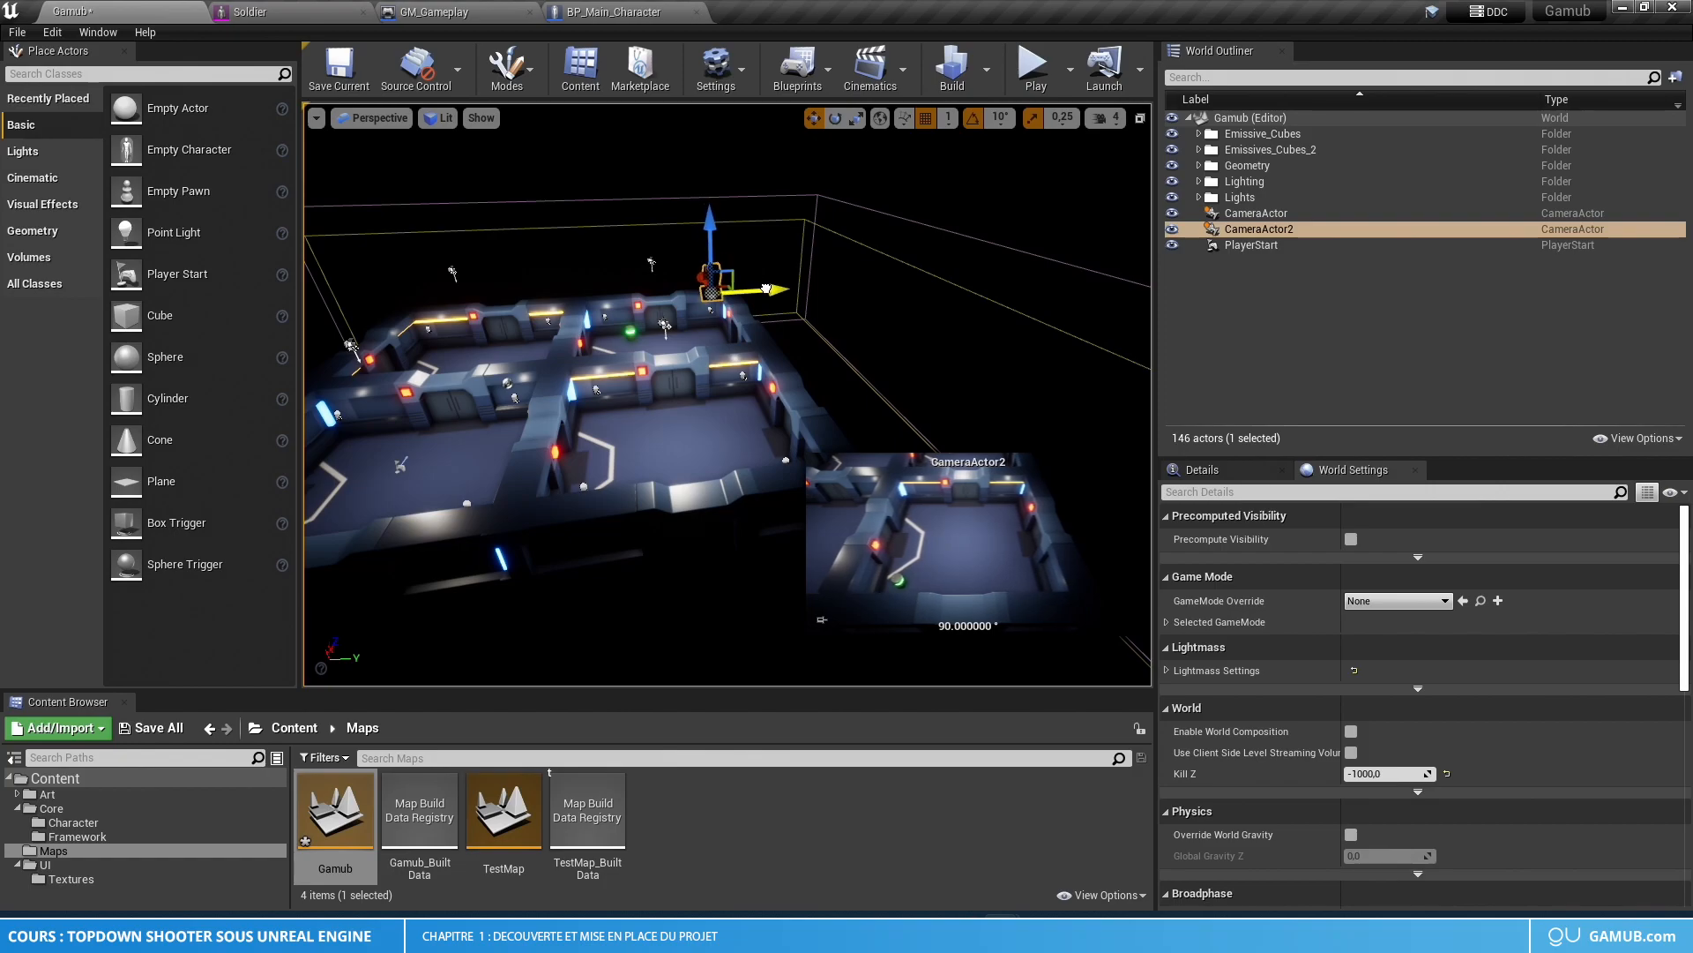
{"action": "right_click_drag", "start_coordinate": [724, 333], "coordinate": [785, 344]}
{"action": "mouse_move", "coordinate": [589, 359]}
{"action": "right_mouse_down"}
{"action": "mouse_move", "coordinate": [582, 309]}
{"action": "mouse_move", "coordinate": [589, 359]}
{"action": "right_mouse_up"}
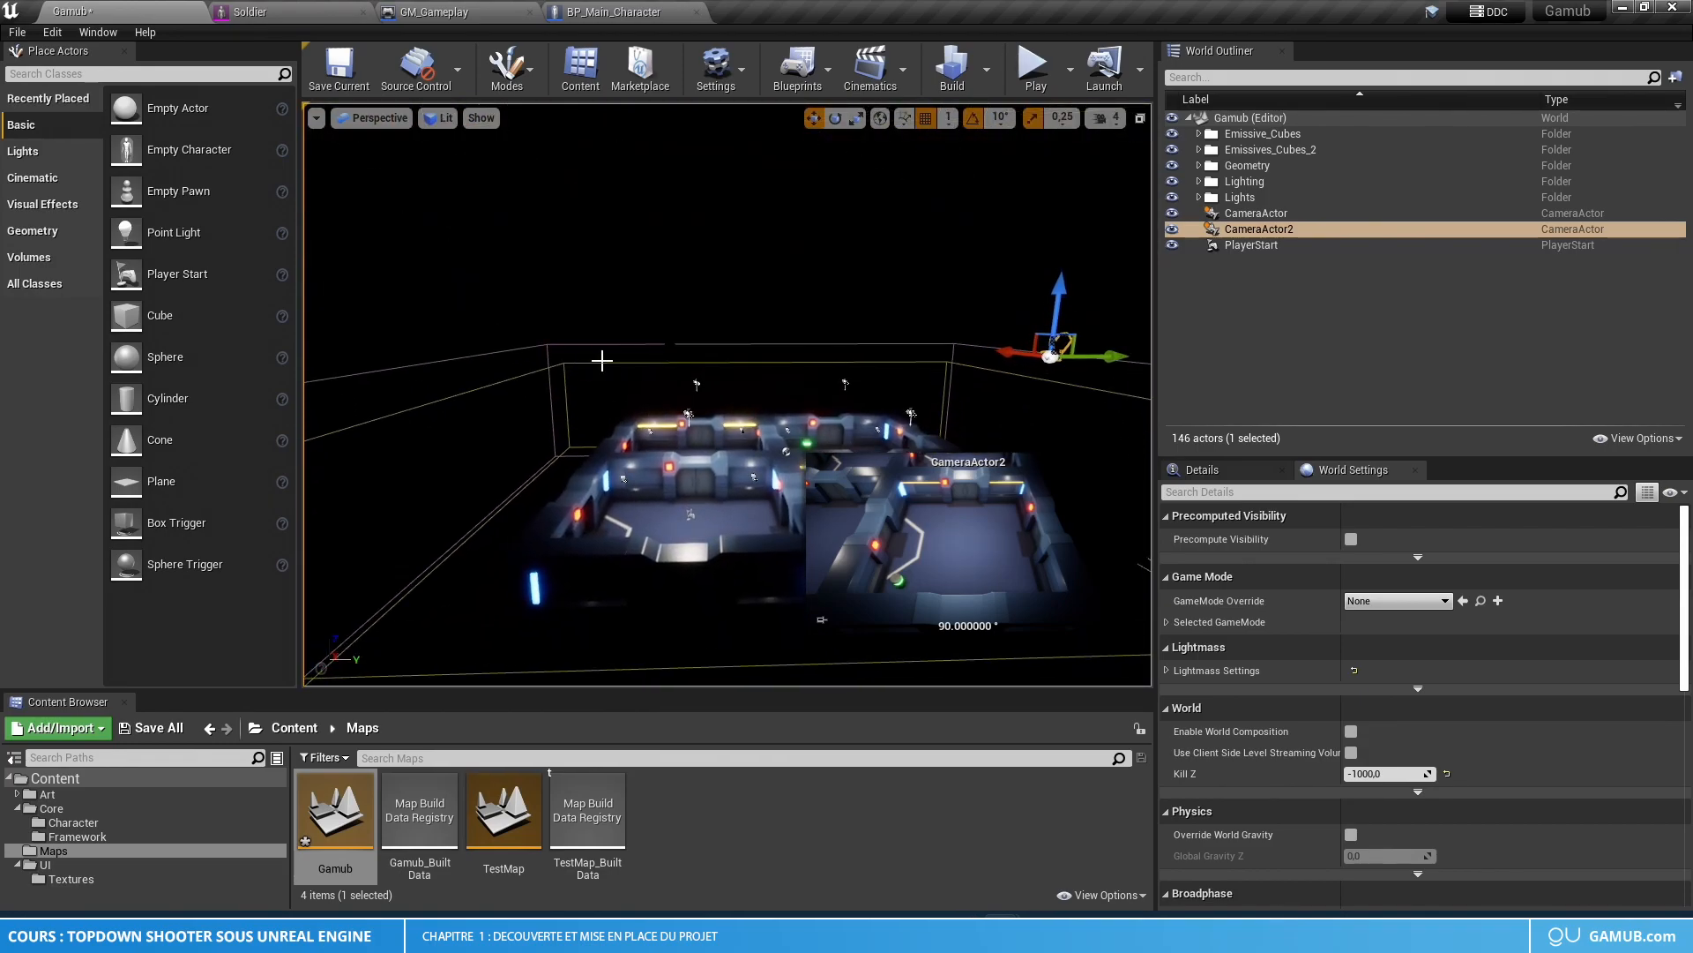
{"action": "left_click", "coordinate": [662, 333]}
{"action": "right_click_drag", "start_coordinate": [697, 346], "coordinate": [719, 351]}
{"action": "left_click", "coordinate": [748, 296]}
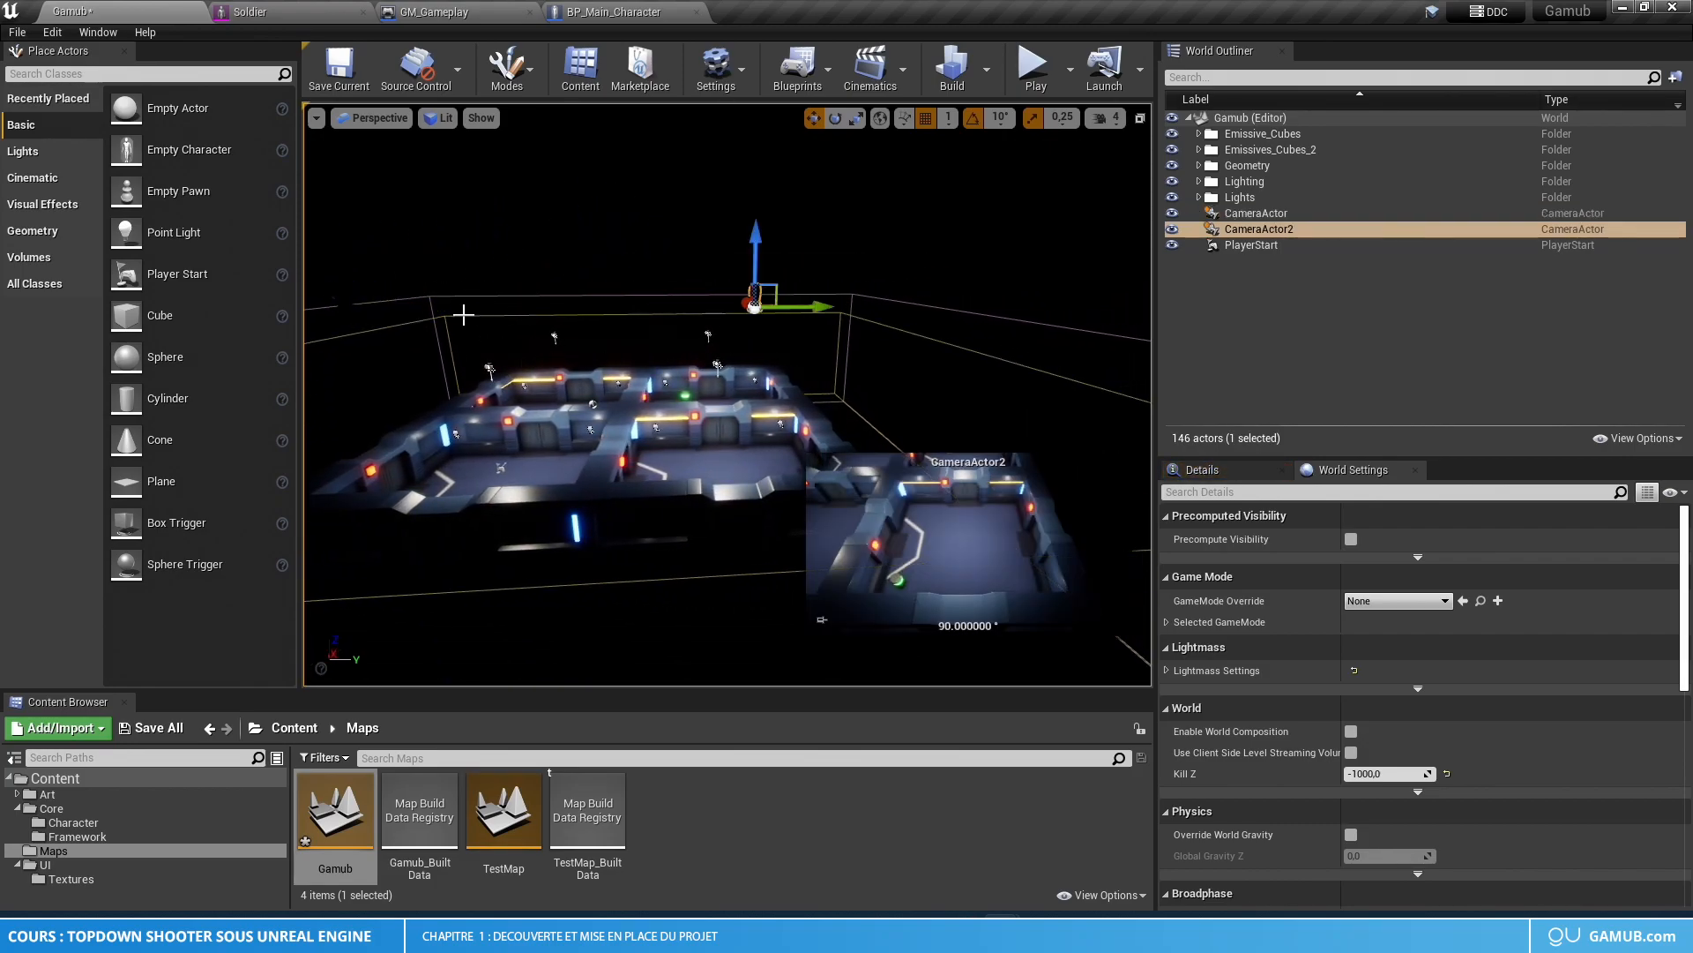
{"action": "left_click", "coordinate": [151, 727]}
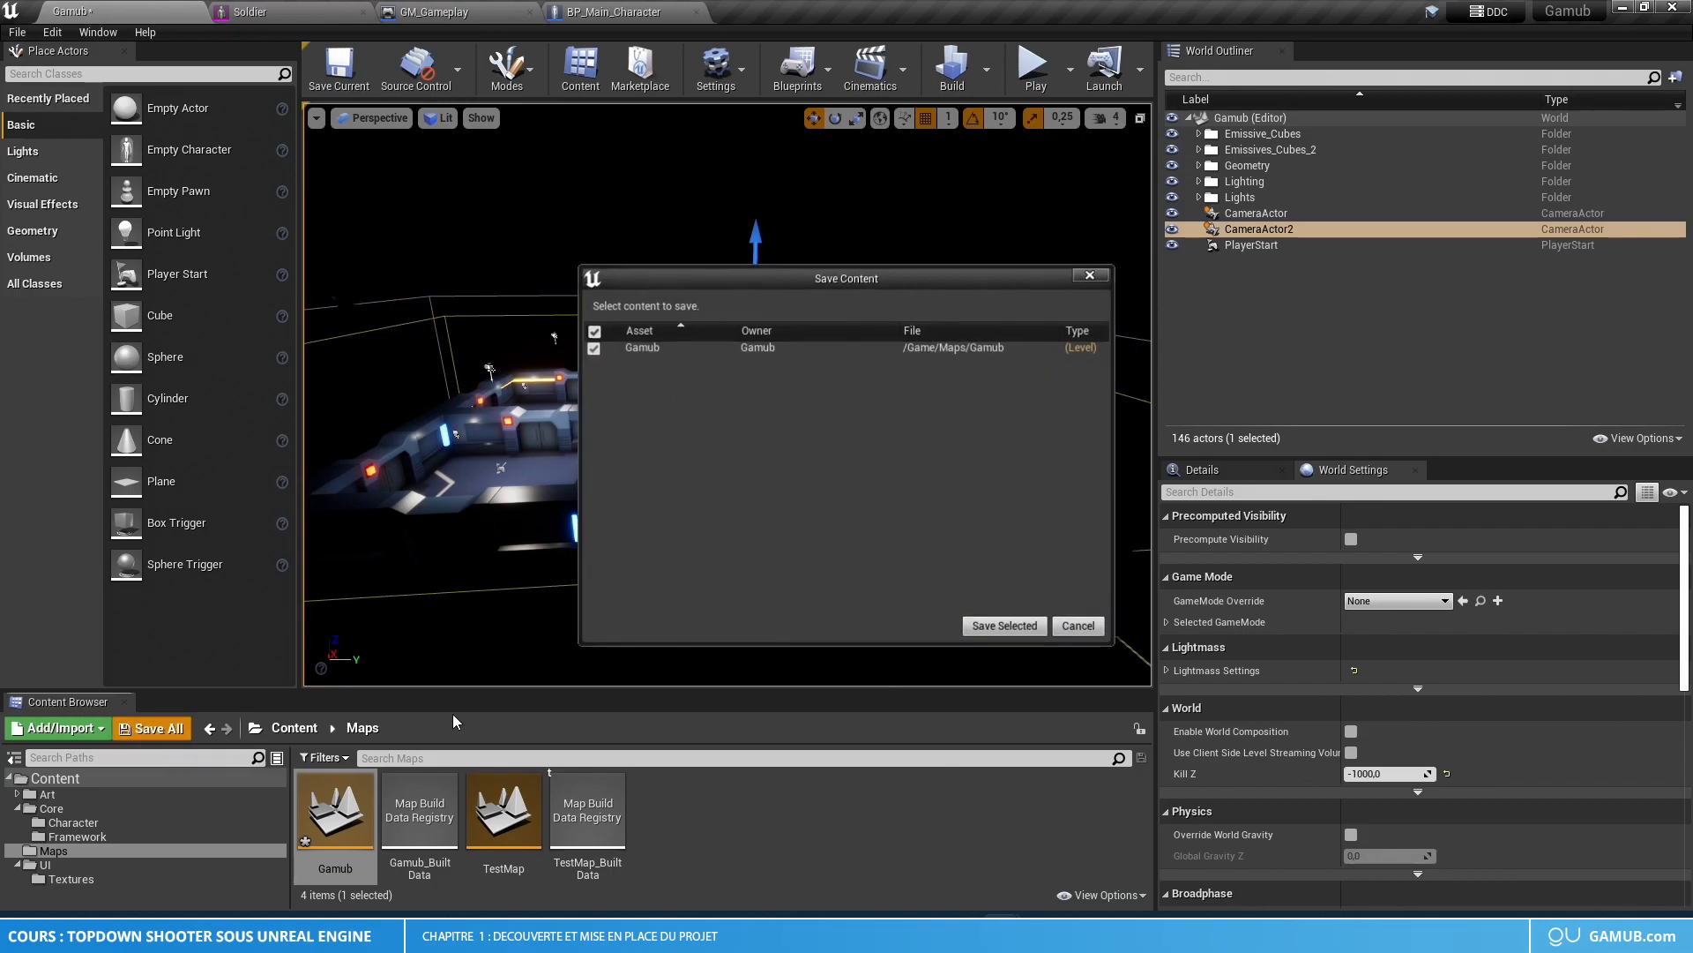
{"action": "left_click", "coordinate": [1005, 627]}
- Fine-tune CameraActor2's position a little further along the Y axis
{"action": "right_click_drag", "start_coordinate": [684, 360], "coordinate": [685, 388]}
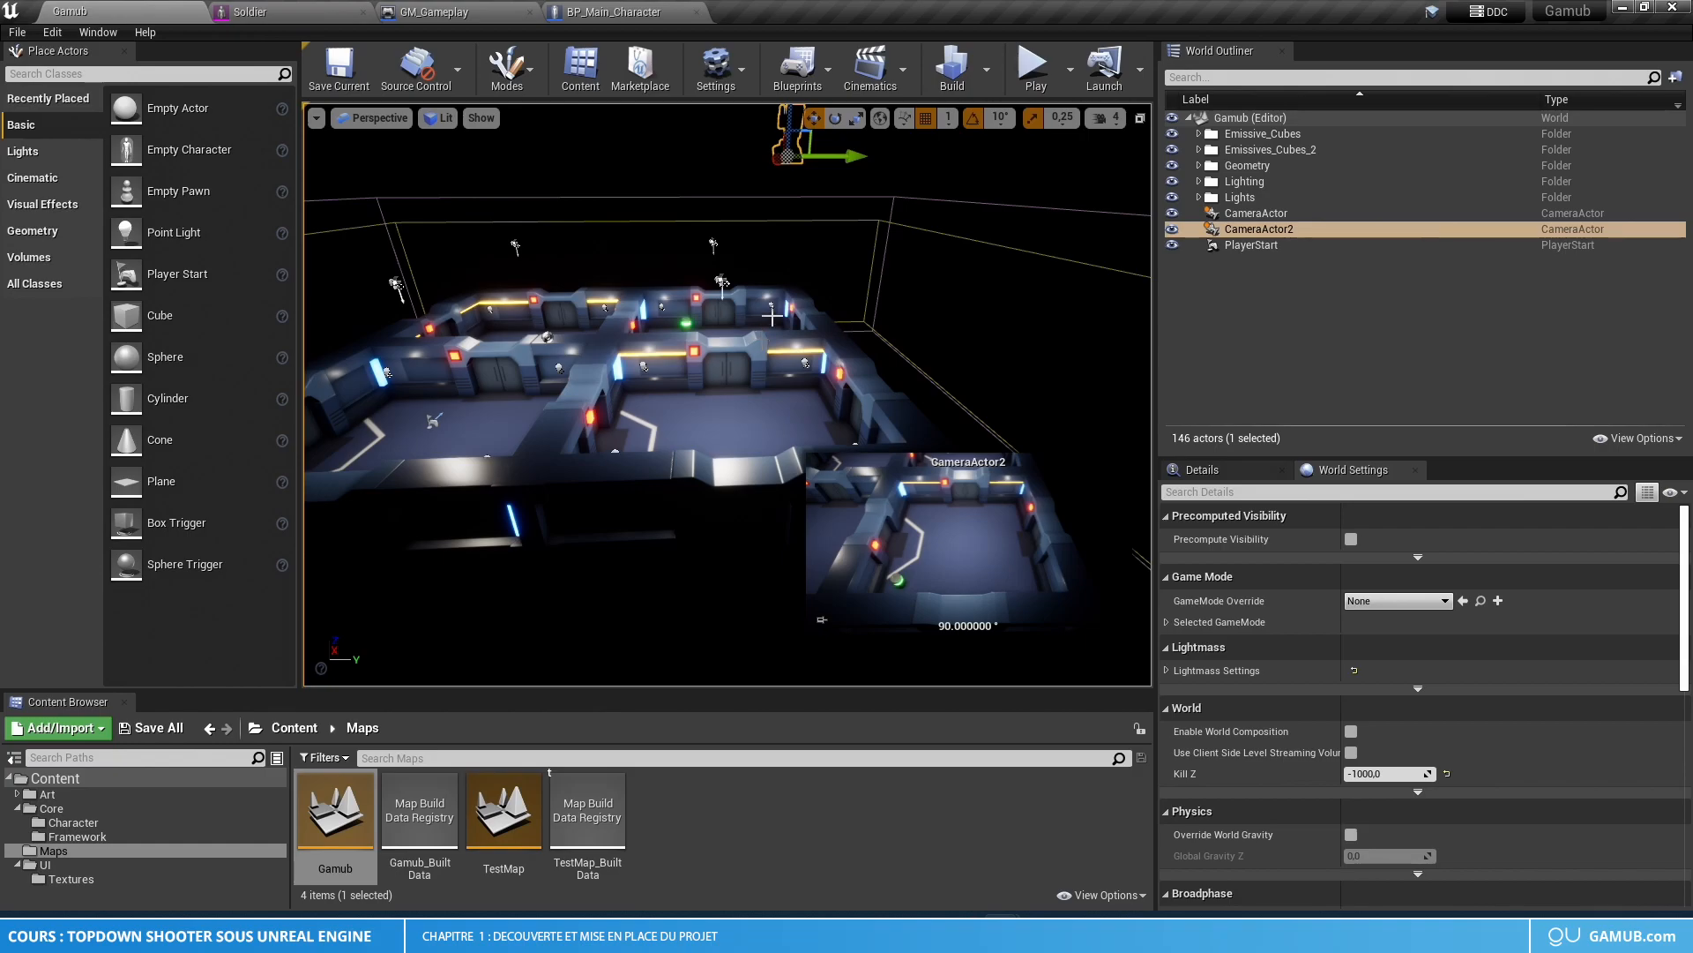
{"action": "right_click_drag", "start_coordinate": [684, 388], "coordinate": [725, 381]}
{"action": "left_click_drag", "start_coordinate": [790, 246], "coordinate": [797, 246]}
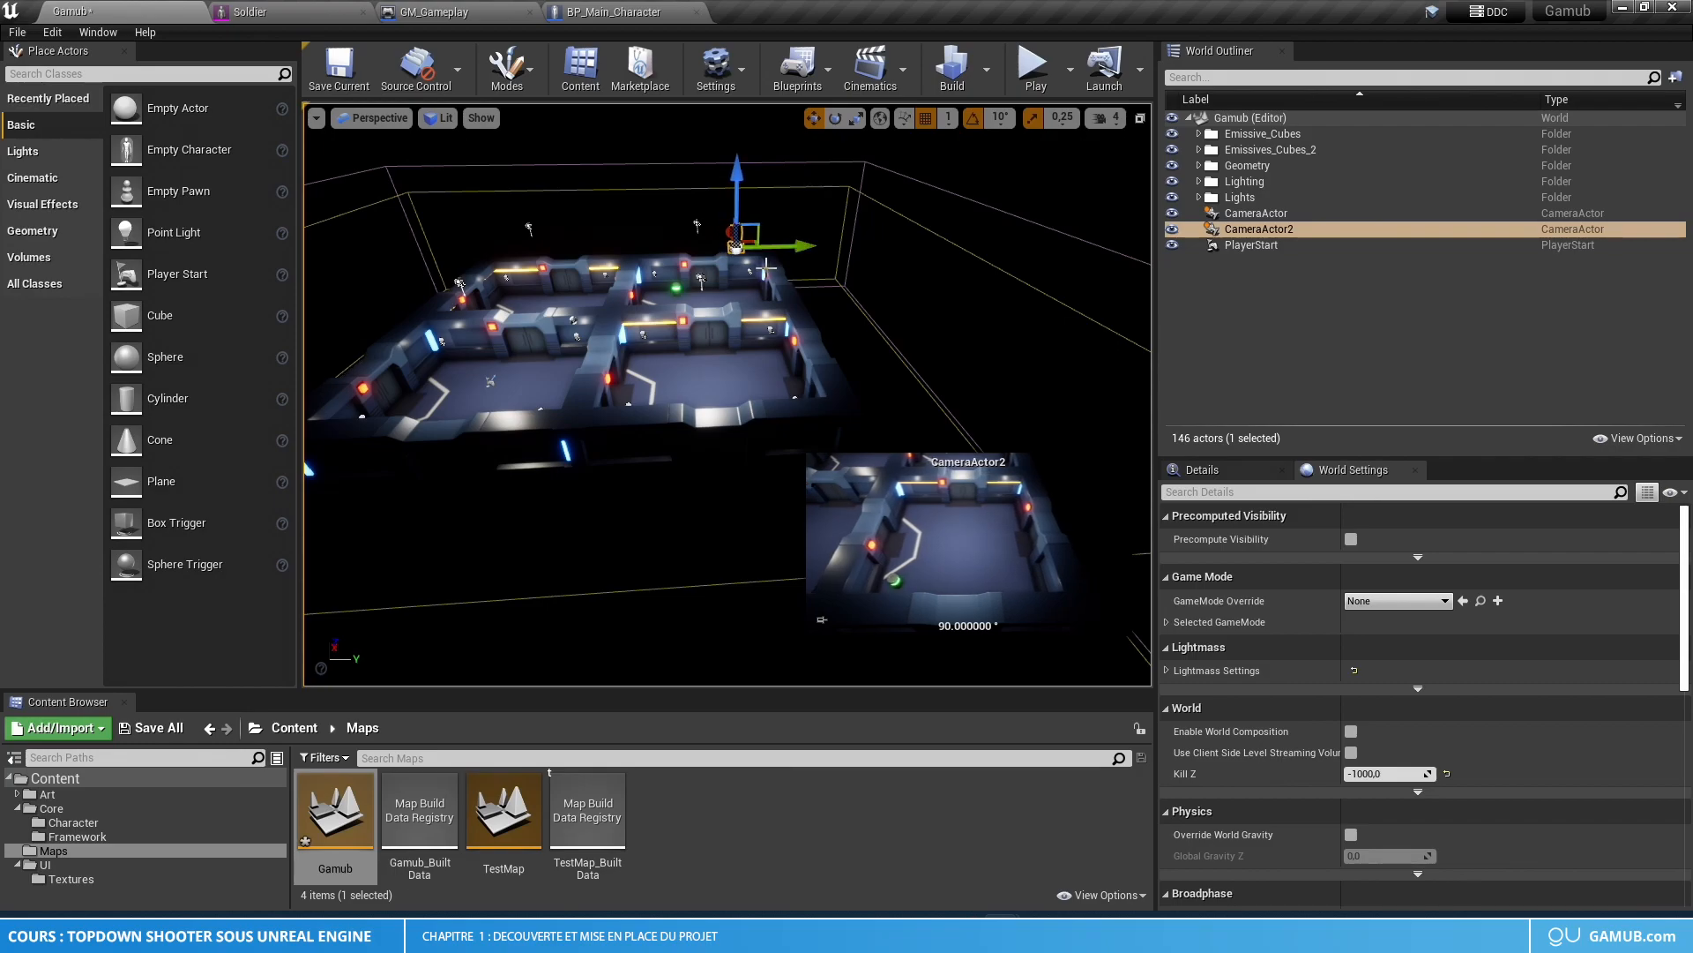
{"action": "mouse_move", "coordinate": [701, 306]}
{"action": "right_mouse_down"}
{"action": "mouse_move", "coordinate": [675, 346]}
{"action": "mouse_move", "coordinate": [686, 313]}
{"action": "mouse_move", "coordinate": [706, 311]}
{"action": "right_mouse_up"}
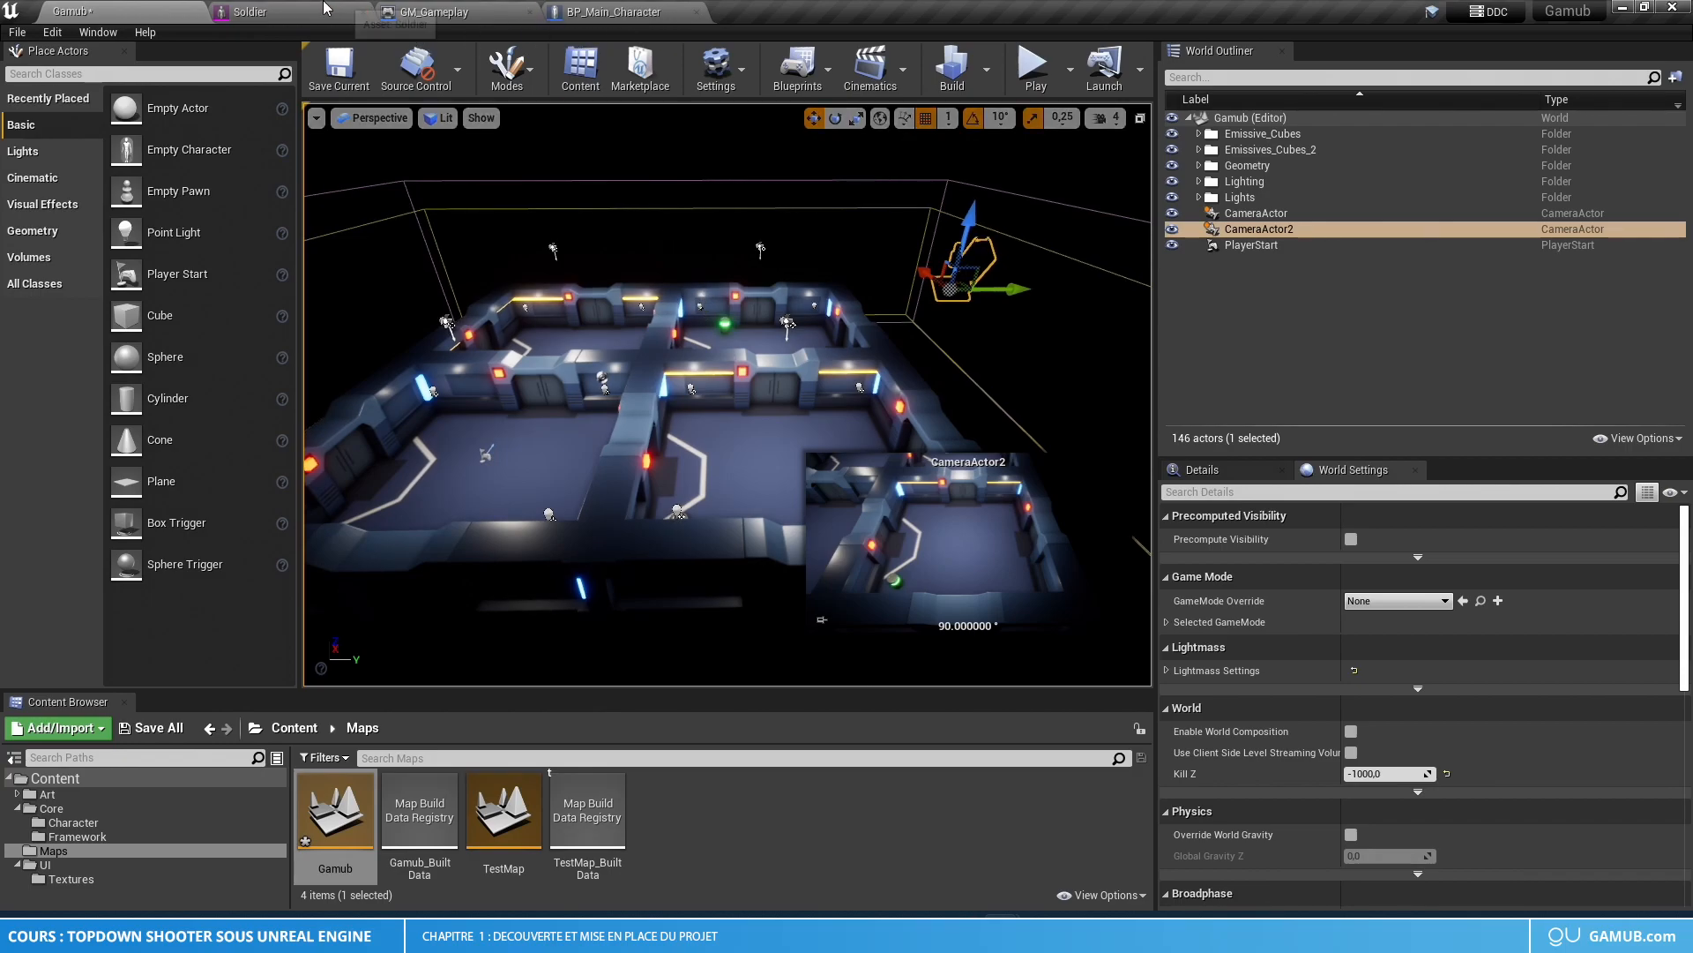
- Delete the Camera component from BP_Main_Character, then compile and save the blueprint
{"action": "left_click", "coordinate": [615, 12]}
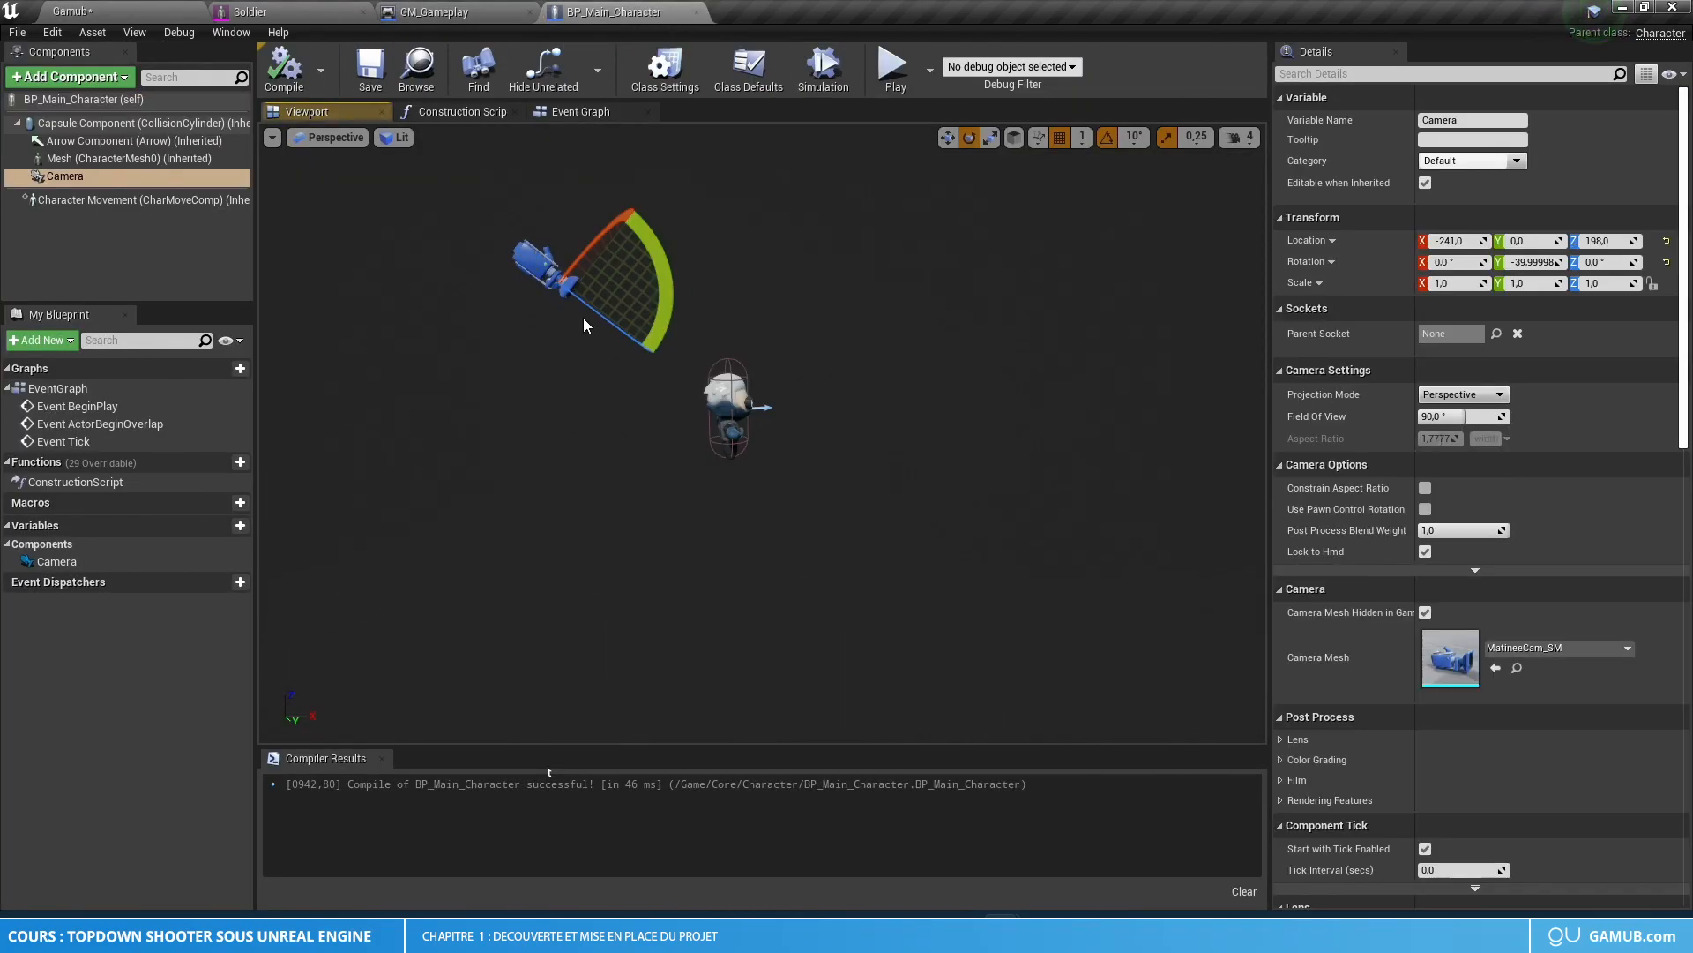
{"action": "key", "text": "Delete"}
{"action": "left_click", "coordinate": [284, 69]}
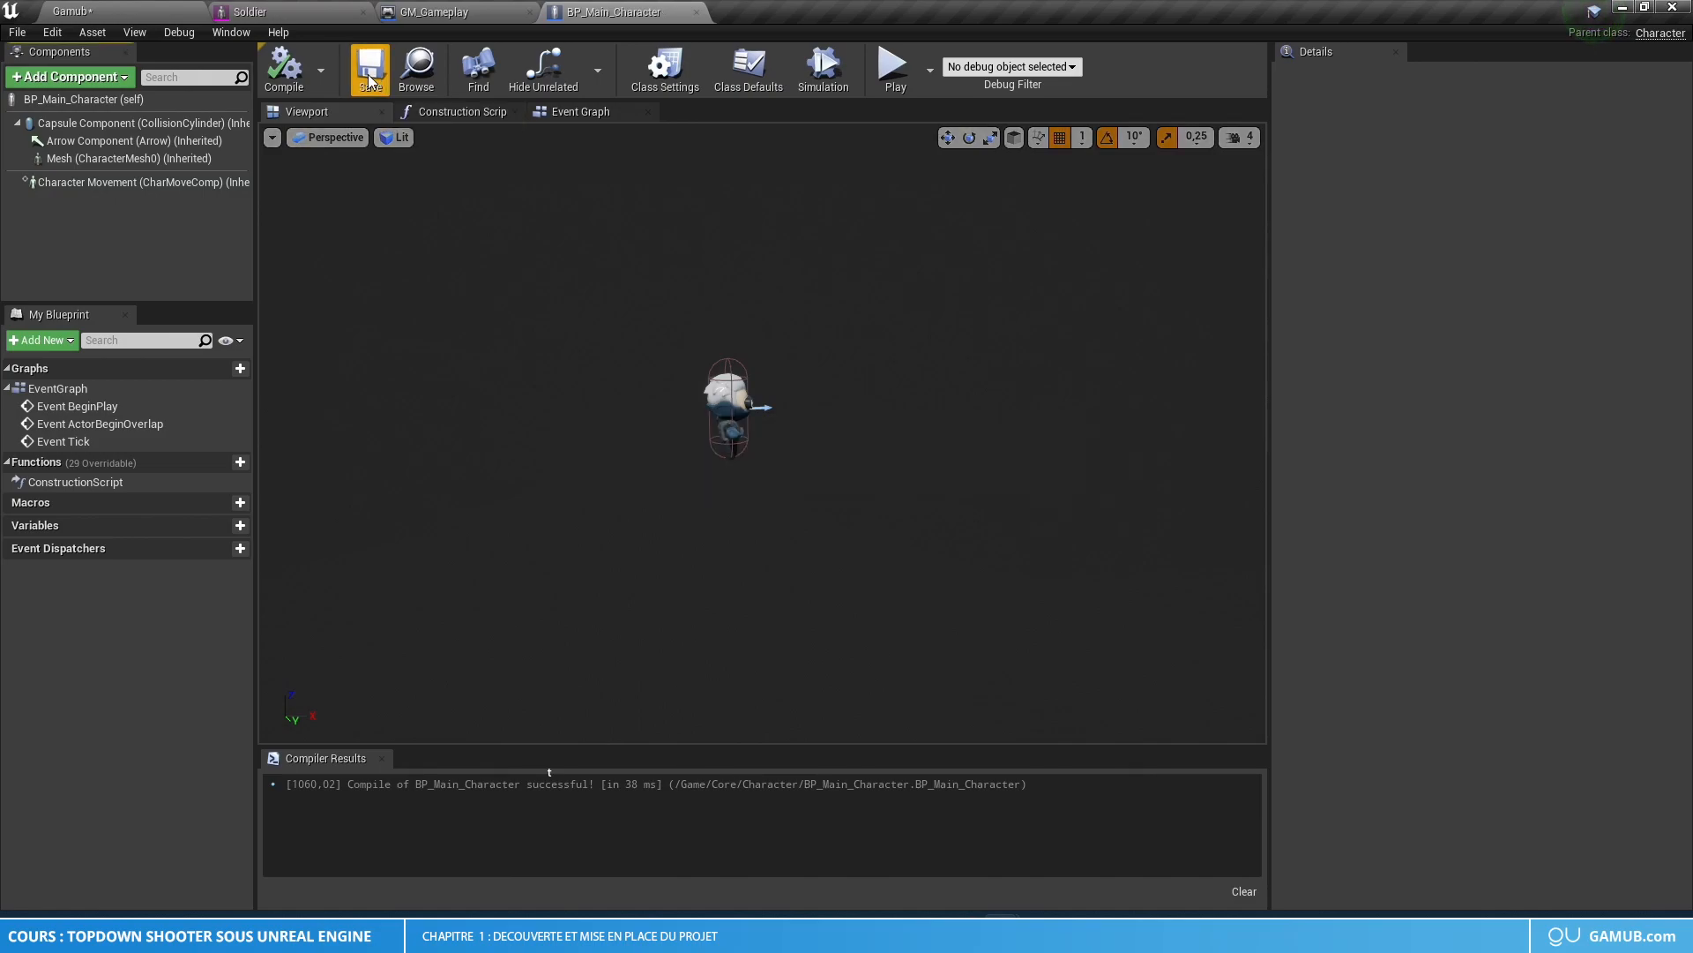
{"action": "left_click", "coordinate": [370, 69]}
- Return to the level editor and open the TestMap level, saving the pending Gamub changes
{"action": "left_click", "coordinate": [133, 11]}
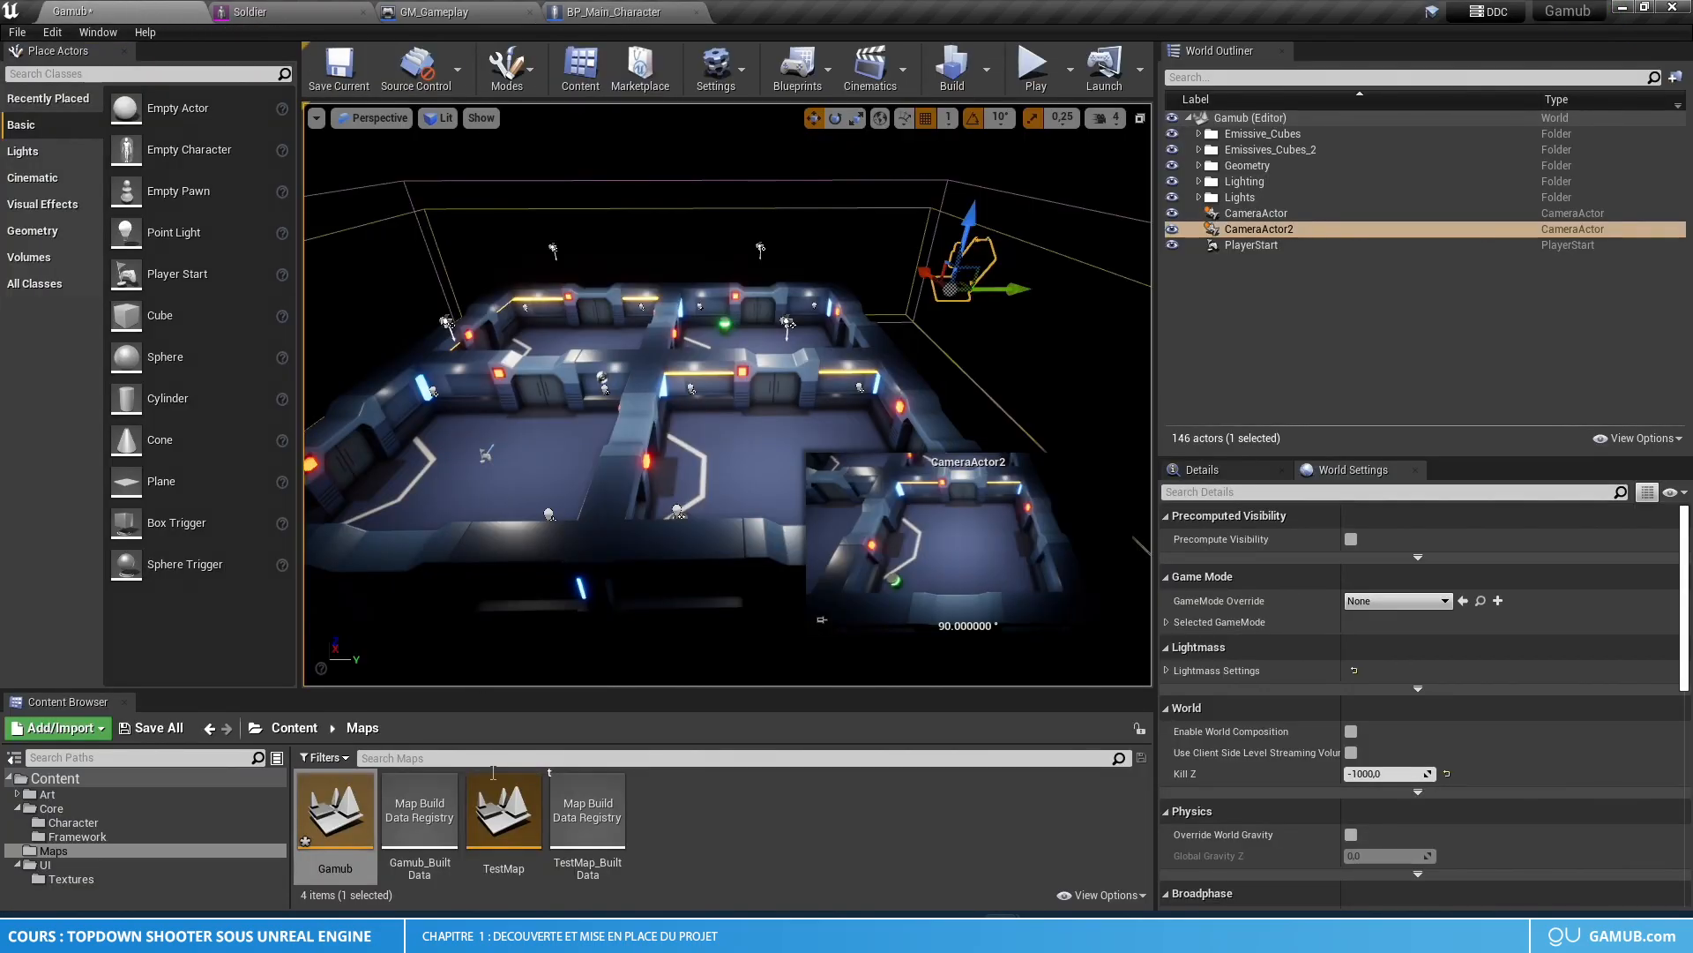
{"action": "double_click", "coordinate": [493, 773]}
{"action": "left_click", "coordinate": [929, 617]}
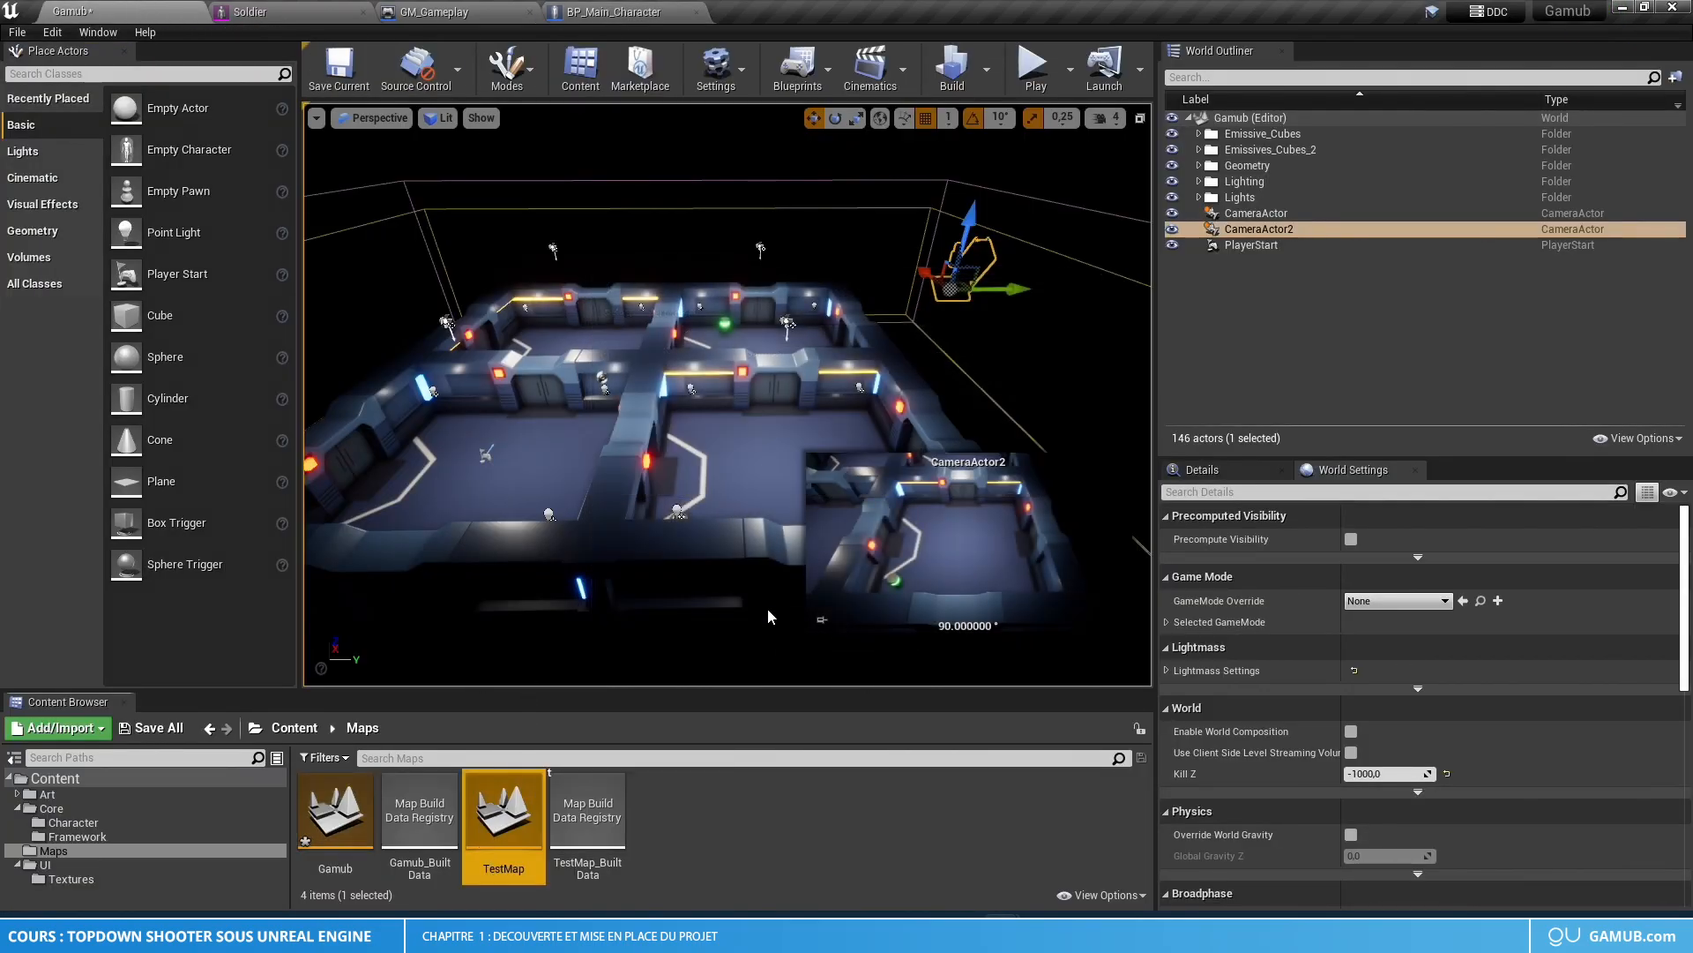
{"action": "left_click_drag", "start_coordinate": [715, 575], "coordinate": [714, 575]}
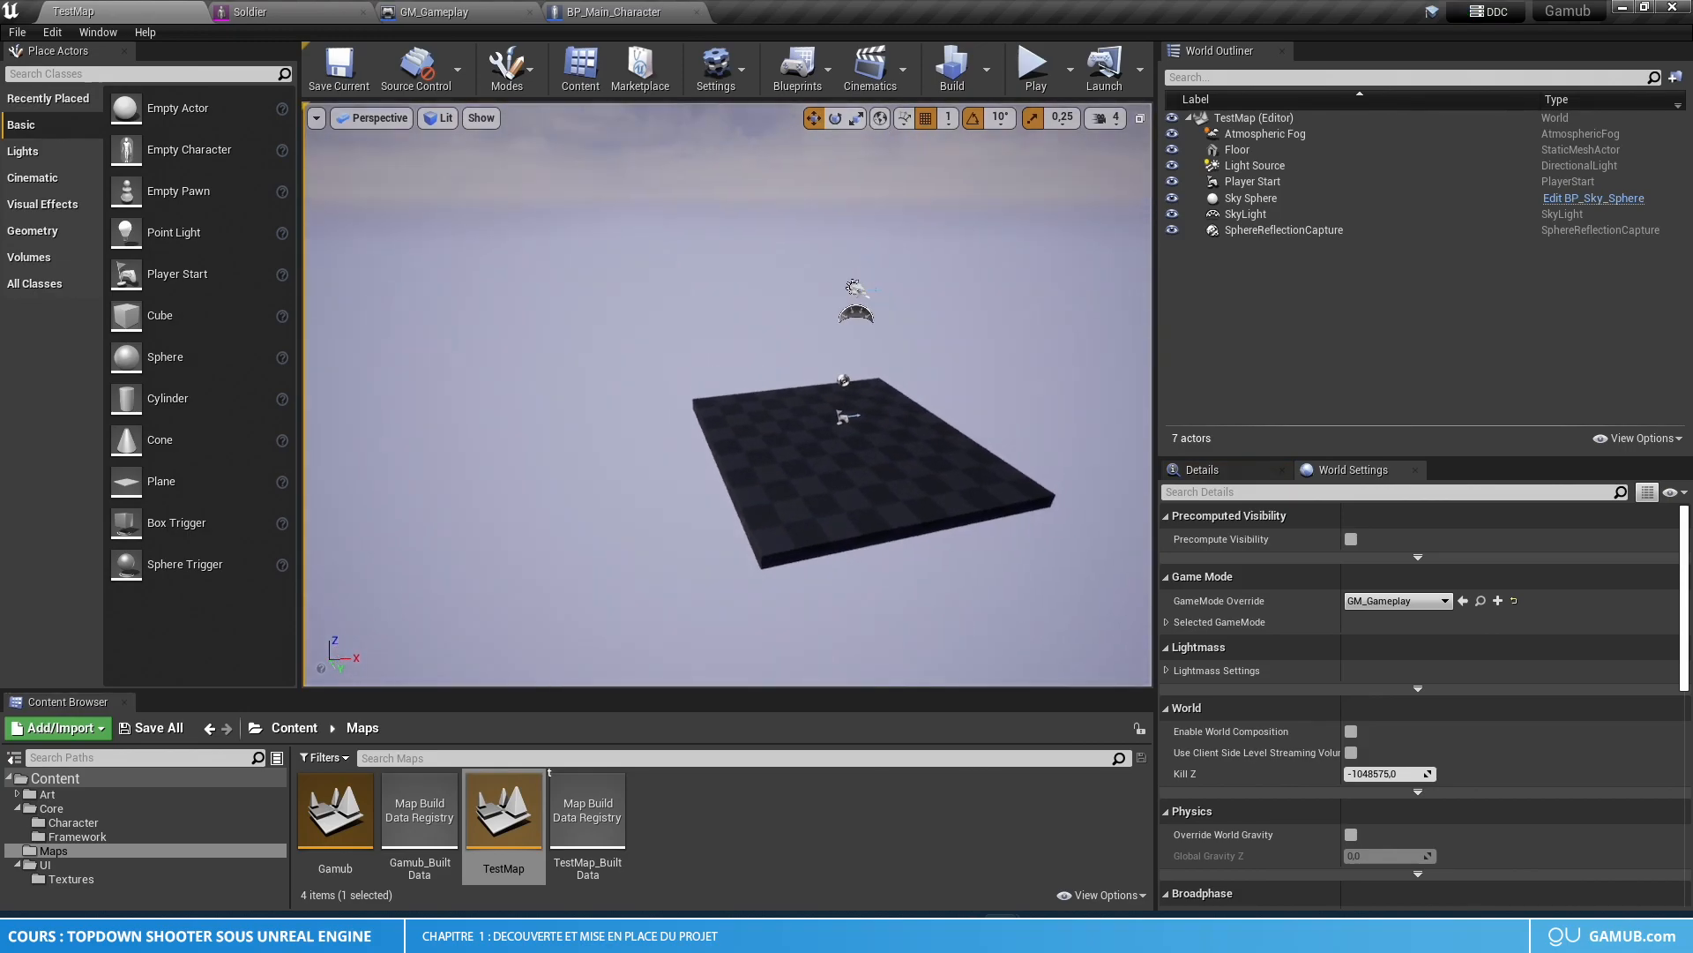
- Find the Camera actor by searching "camera", place it on TestMap's floor and raise it high above the floor's edge
{"action": "left_click_drag", "start_coordinate": [435, 404], "coordinate": [474, 409]}
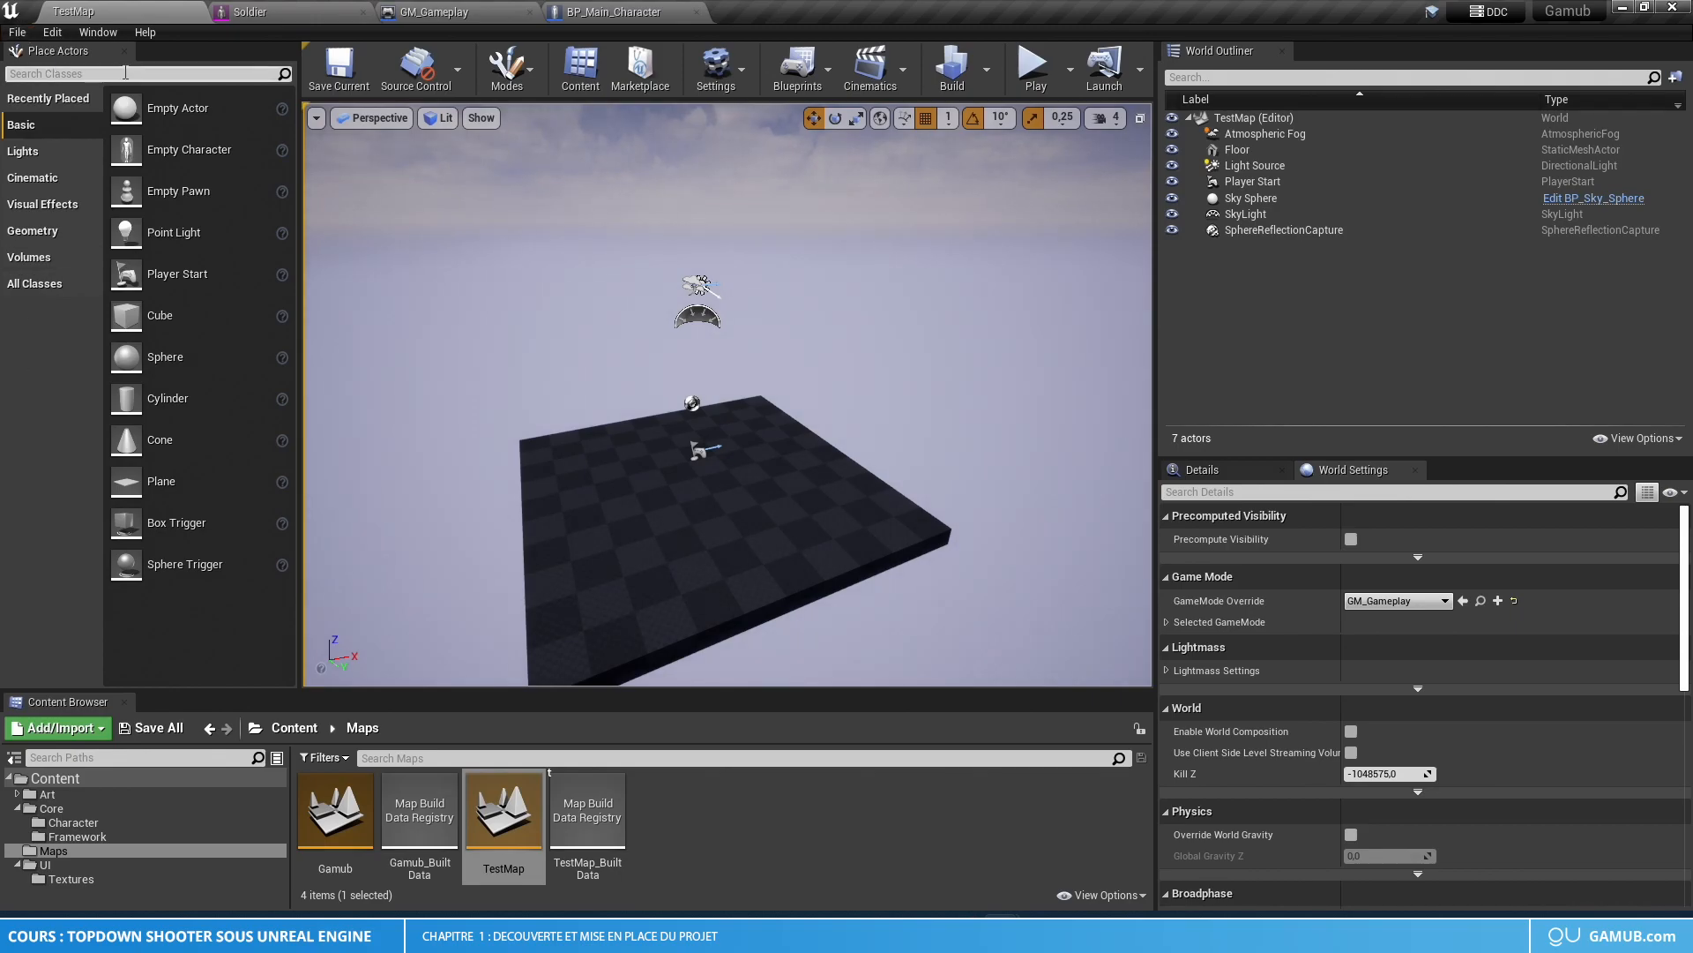
{"action": "type", "text": "camera"}
{"action": "left_click_drag", "start_coordinate": [66, 108], "coordinate": [586, 503]}
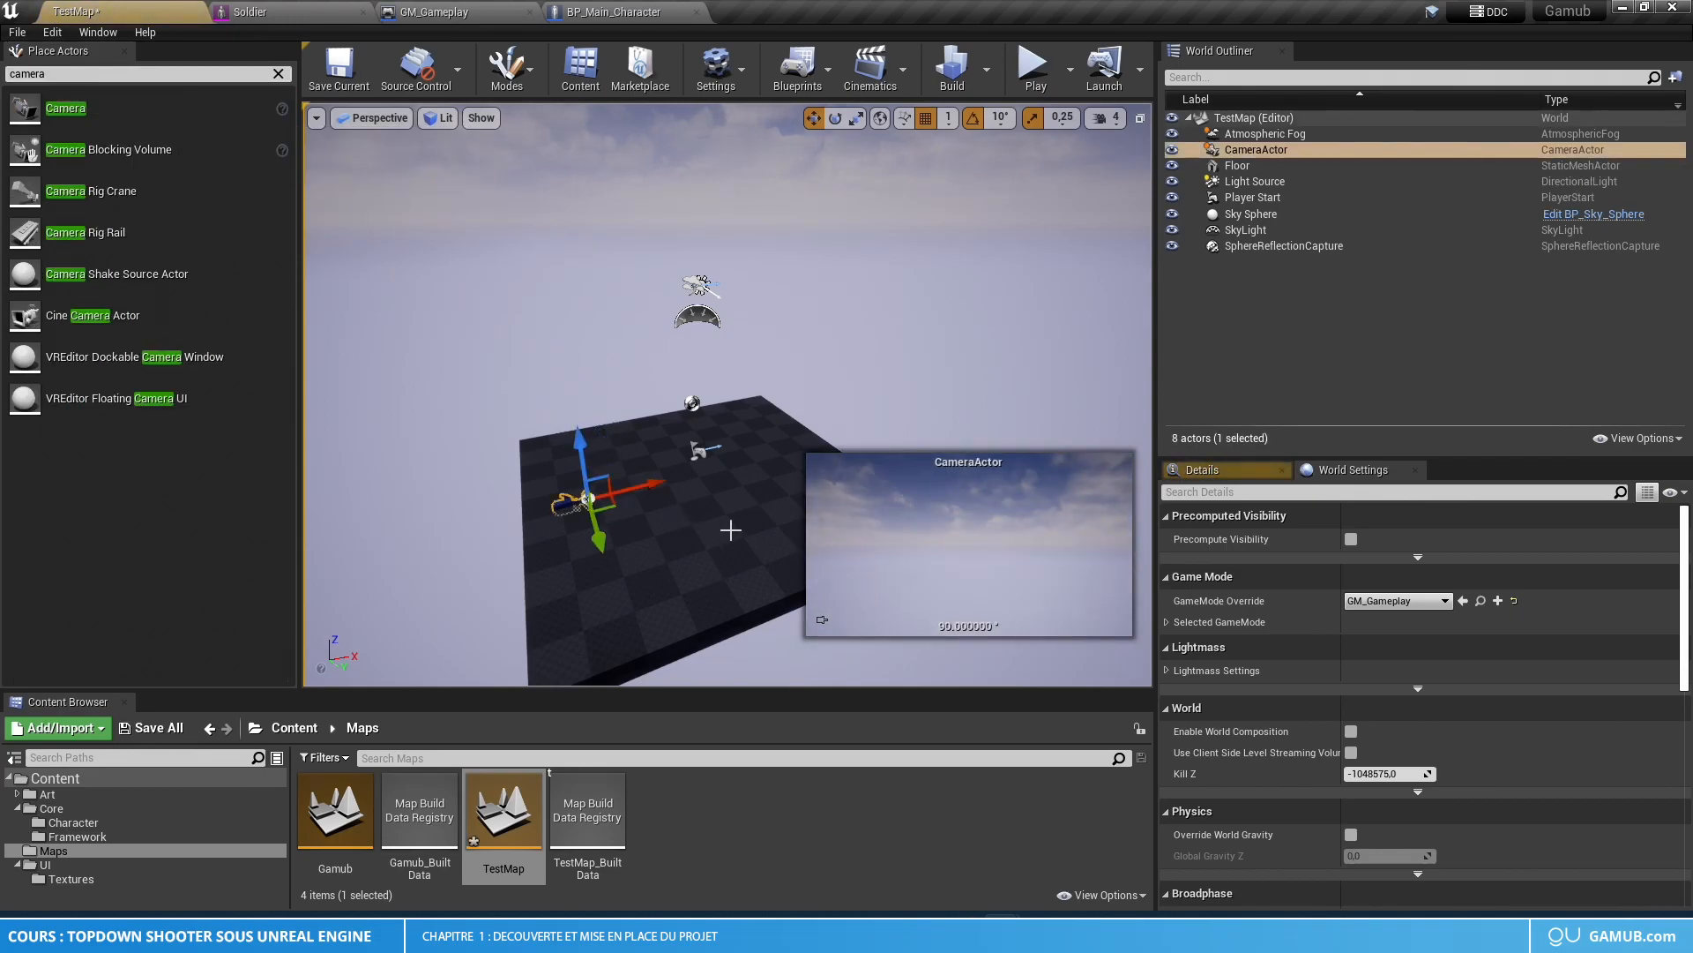
{"action": "left_click_drag", "start_coordinate": [583, 454], "coordinate": [481, 282]}
- Tilt the CameraActor about 60° down toward the floor and shift it slightly back along the X axis
{"action": "key", "text": "e"}
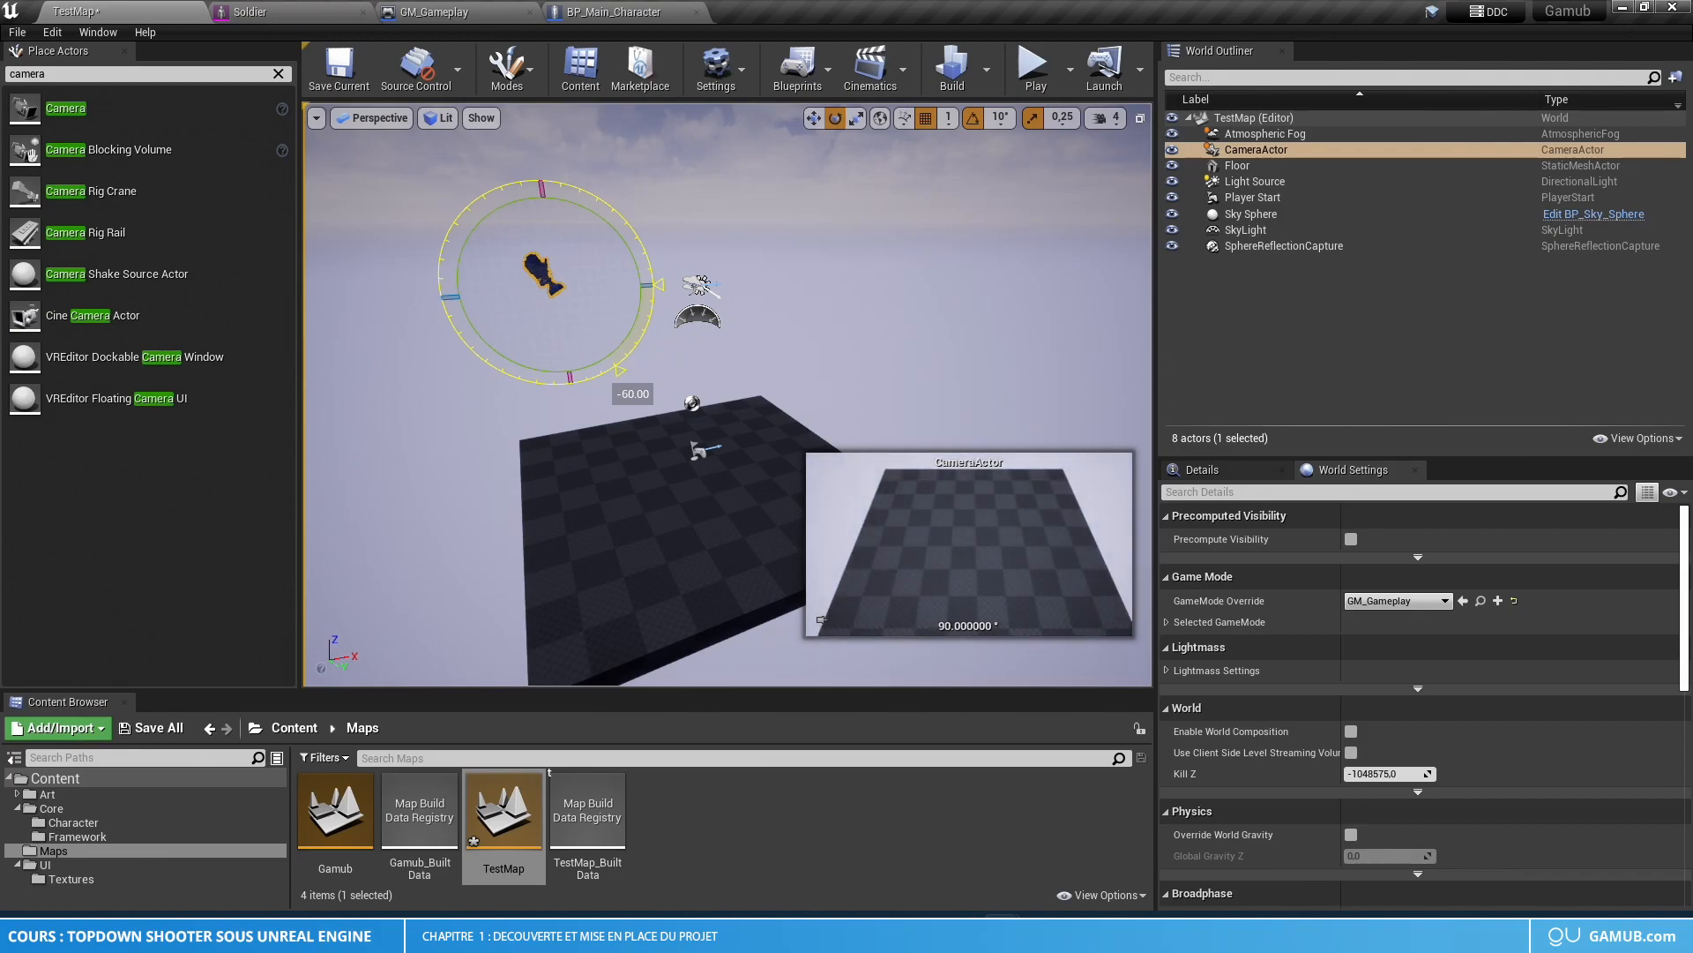
{"action": "left_click", "coordinate": [813, 118]}
{"action": "left_click_drag", "start_coordinate": [623, 289], "coordinate": [574, 291]}
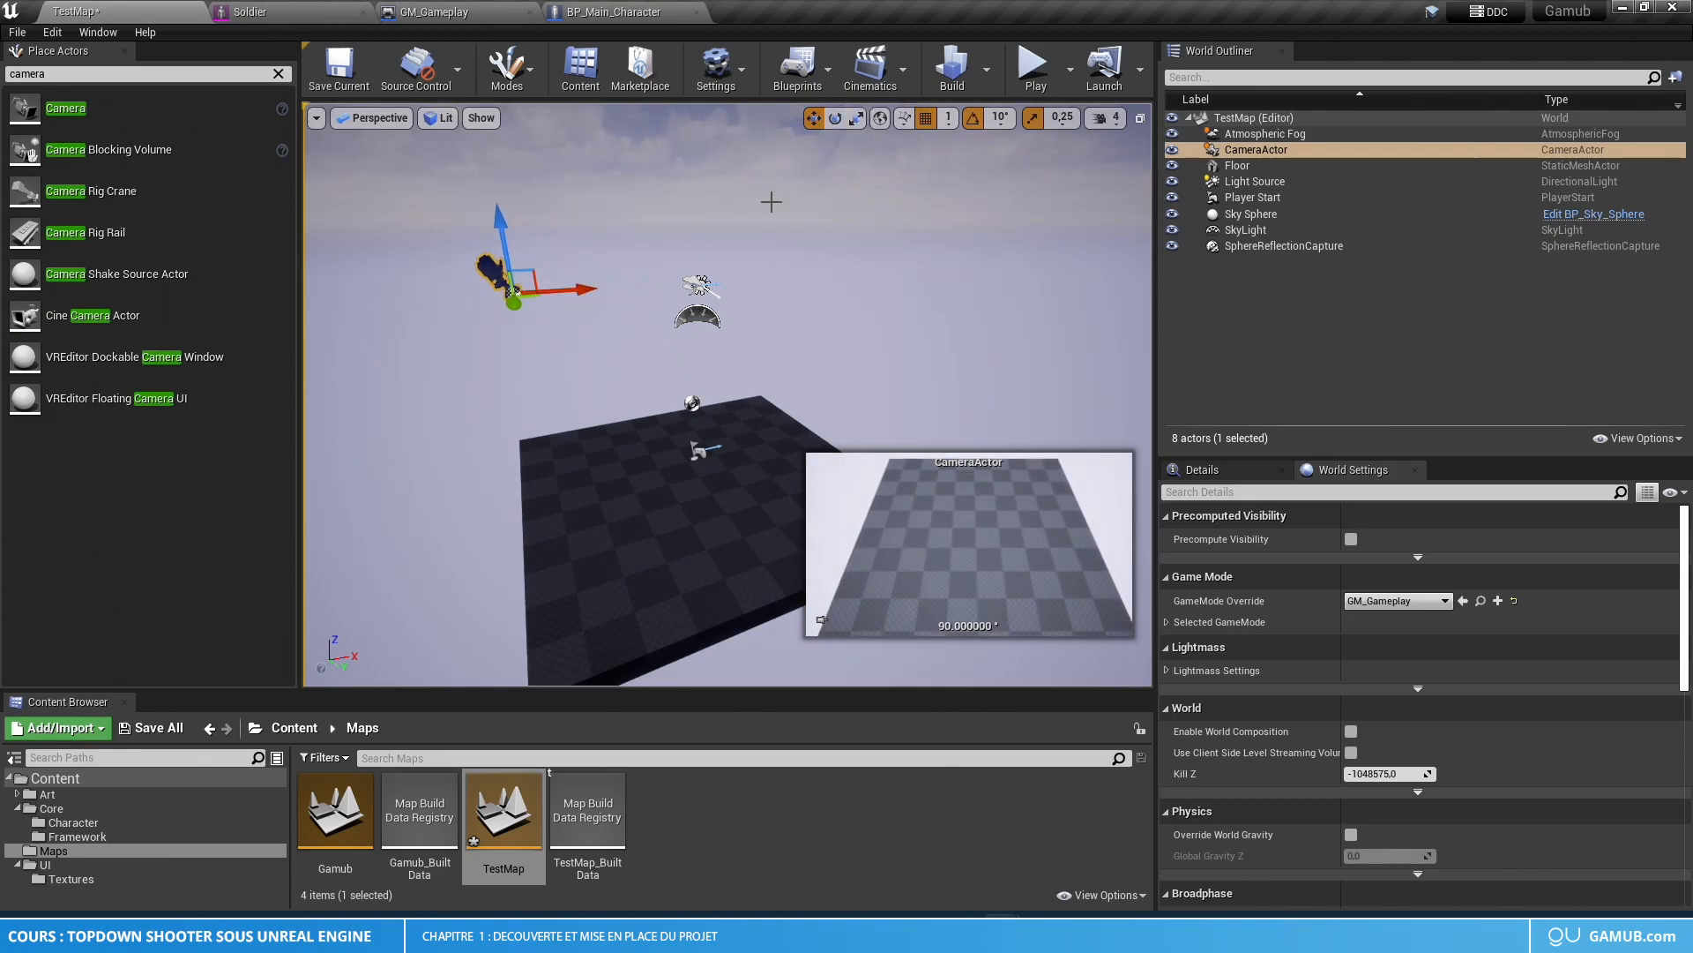
- Reduce the CameraActor's downward tilt so its preview shows the whole floor at a shallower angle
{"action": "left_click", "coordinate": [836, 118]}
{"action": "left_click", "coordinate": [583, 239]}
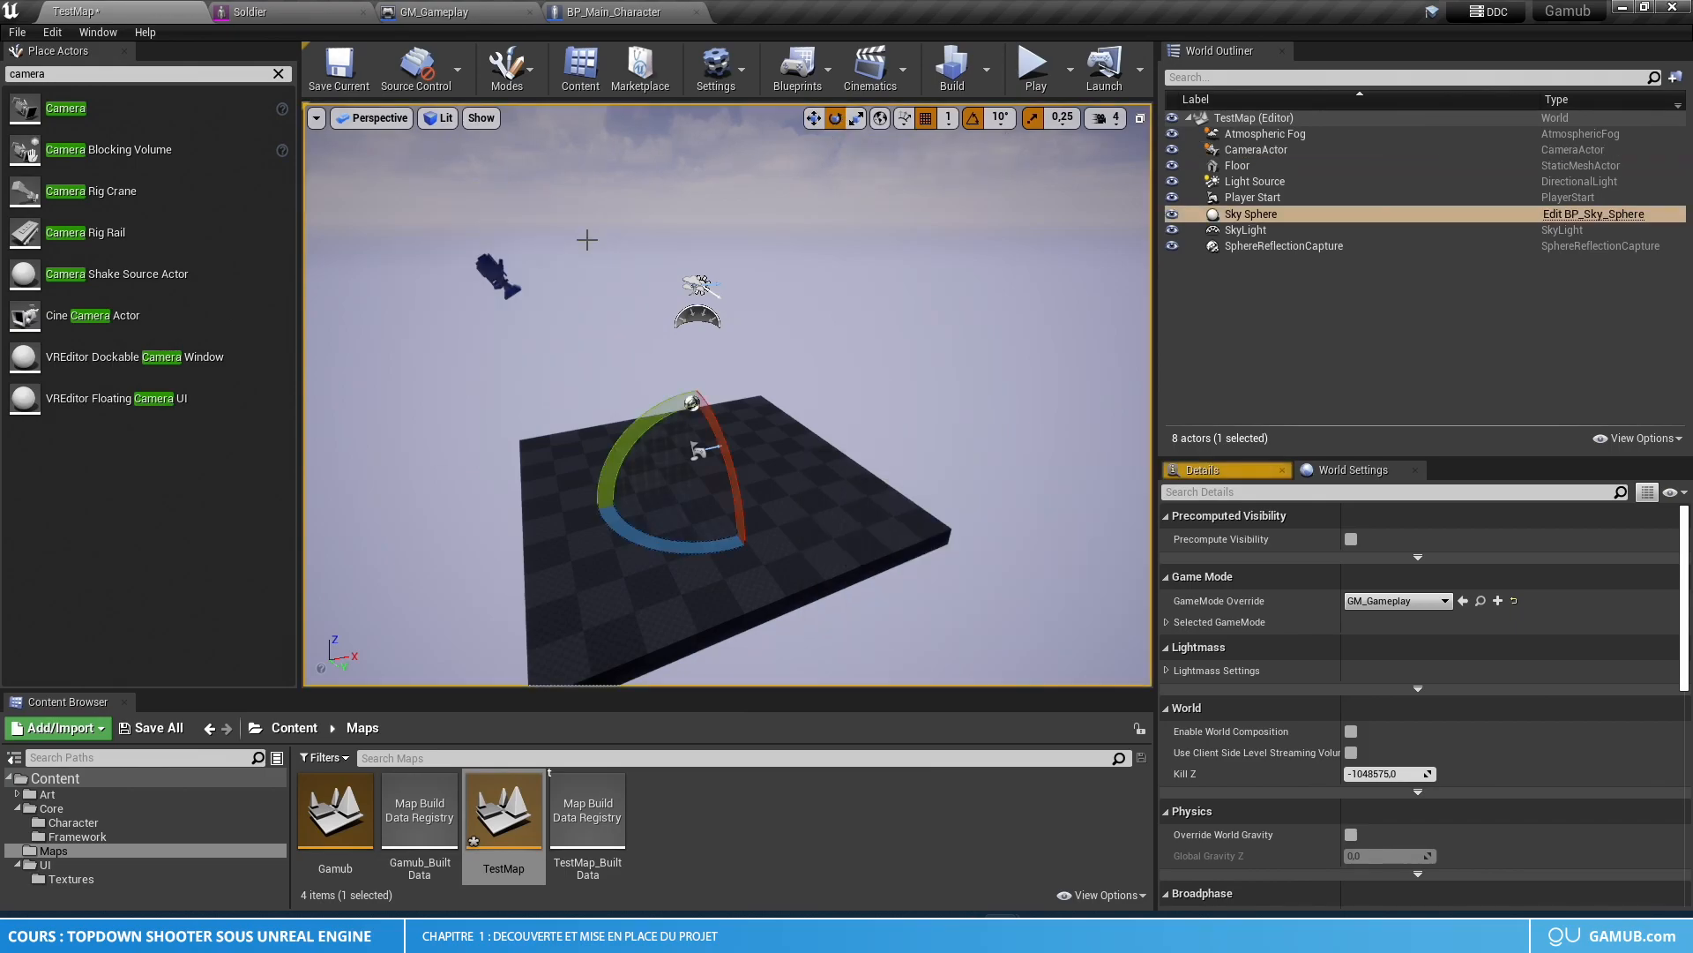
{"action": "left_click", "coordinate": [494, 278]}
{"action": "key", "text": "w"}
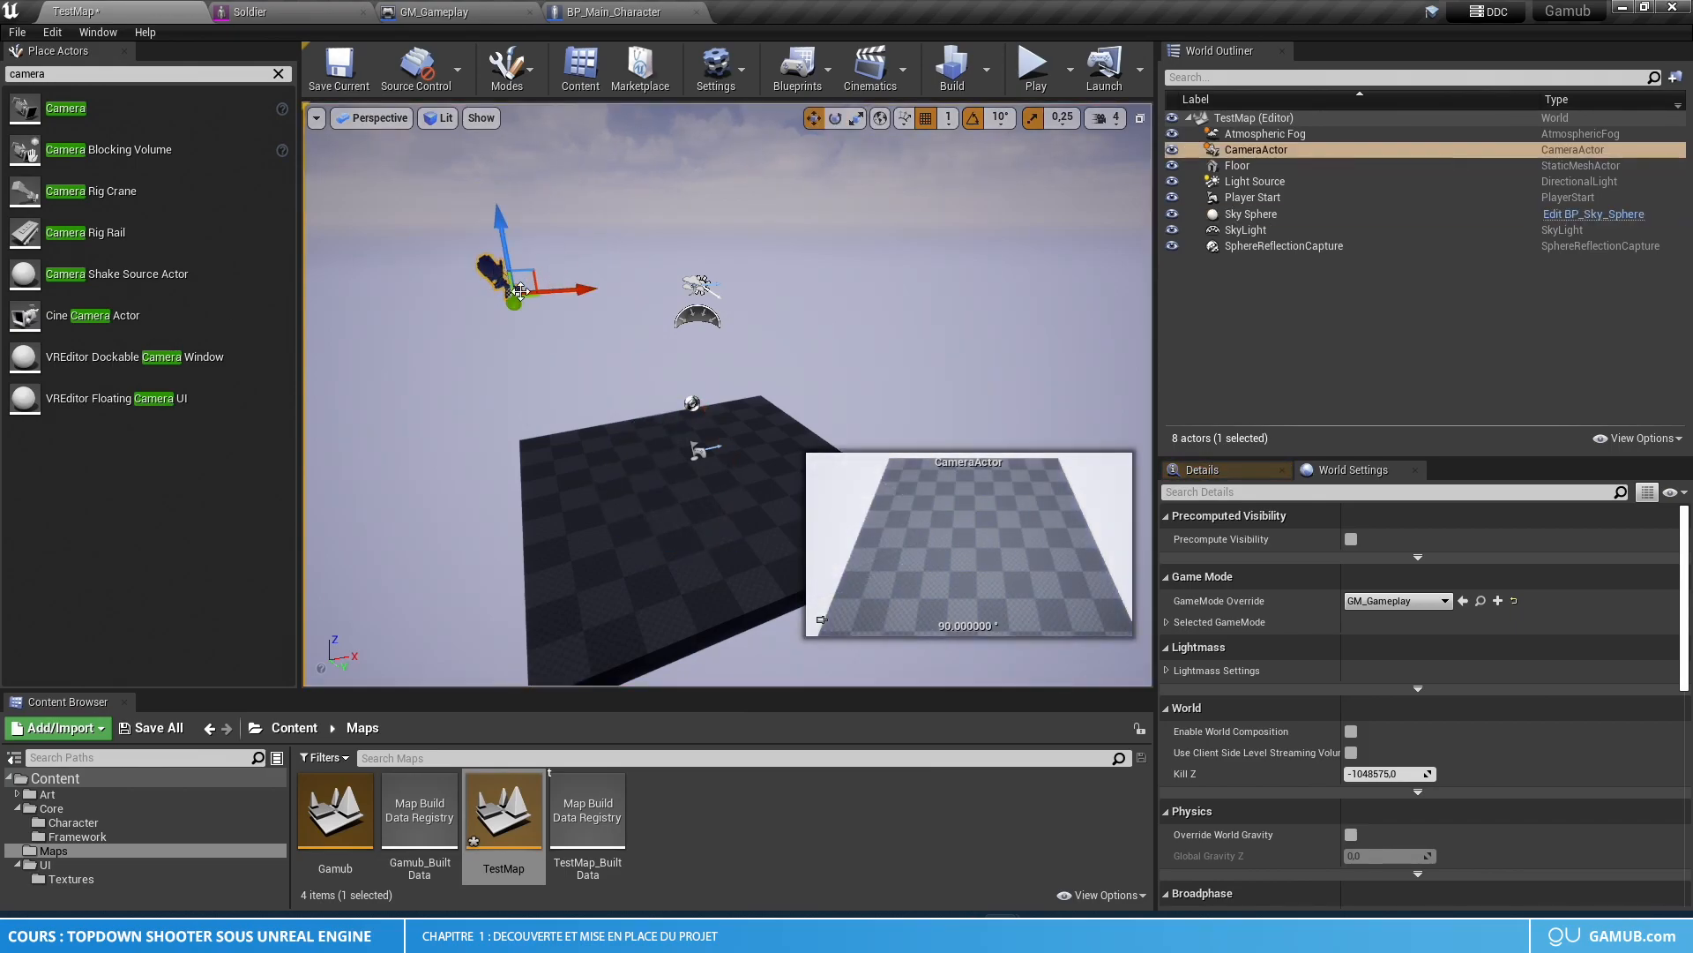
{"action": "left_click", "coordinate": [835, 117]}
{"action": "left_click_drag", "start_coordinate": [572, 243], "coordinate": [567, 292]}
- Move the CameraActor further back from the floor along the X axis and save TestMap
{"action": "left_click", "coordinate": [813, 118]}
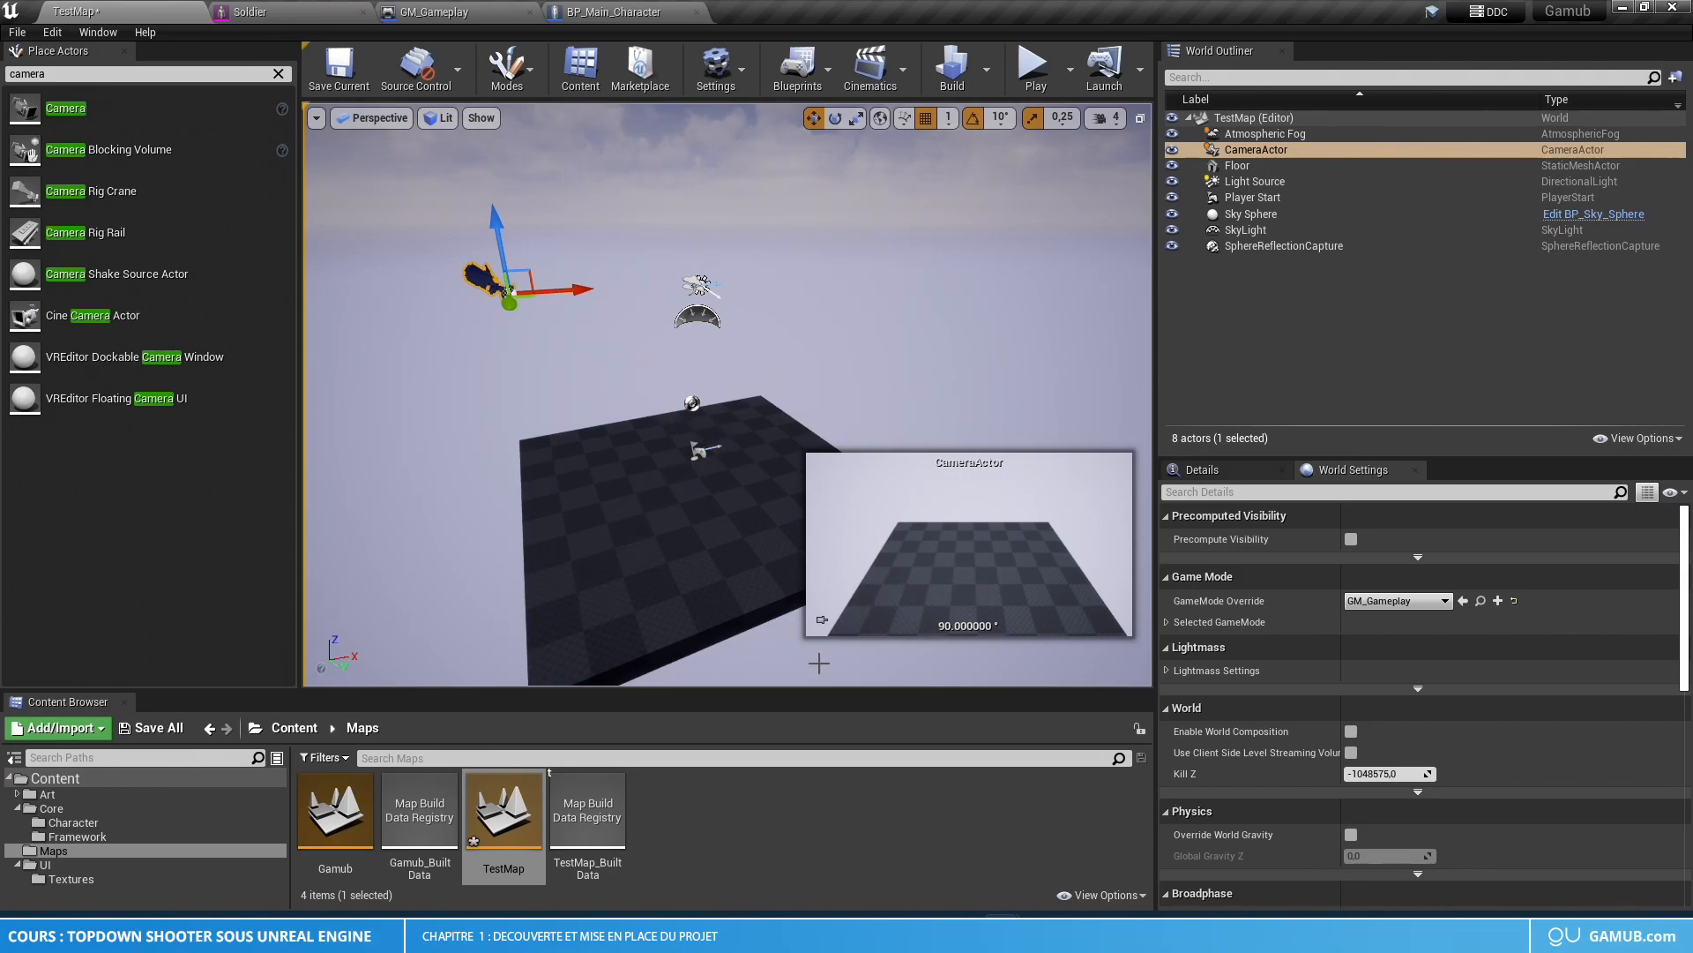
{"action": "left_click_drag", "start_coordinate": [563, 289], "coordinate": [447, 312]}
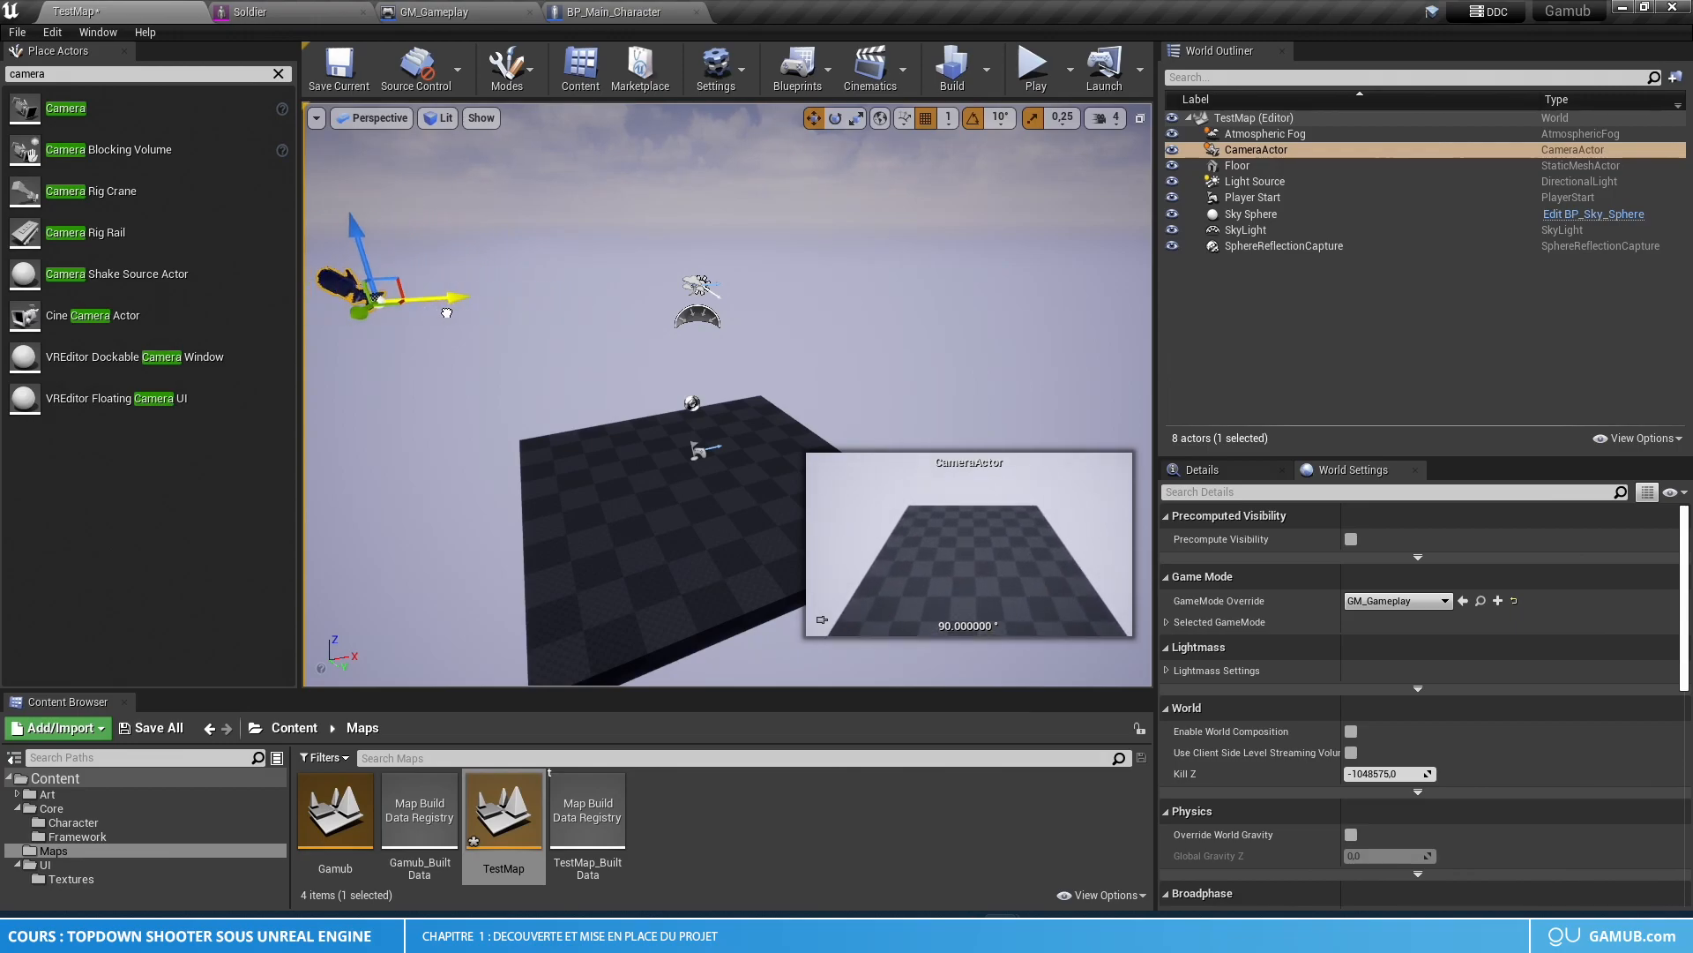
{"action": "left_click", "coordinate": [340, 67]}
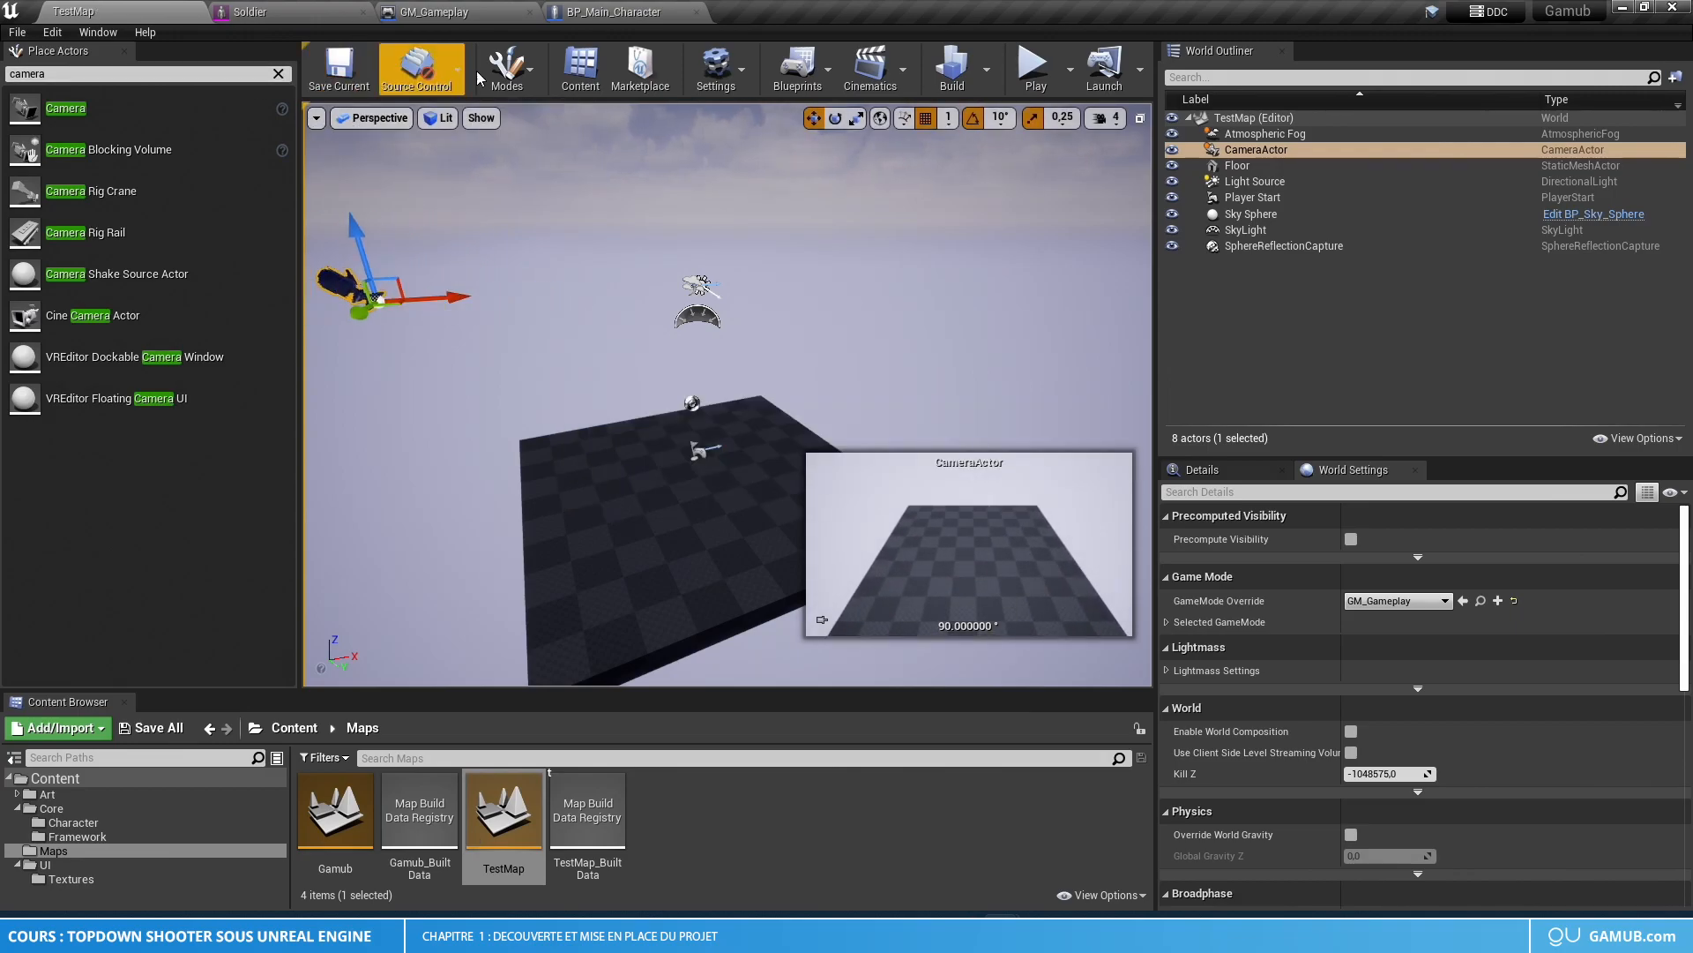
- Play-test TestMap, eject from the player and inspect the preview of the CameraActor placed above the floor
{"action": "left_click", "coordinate": [1030, 78]}
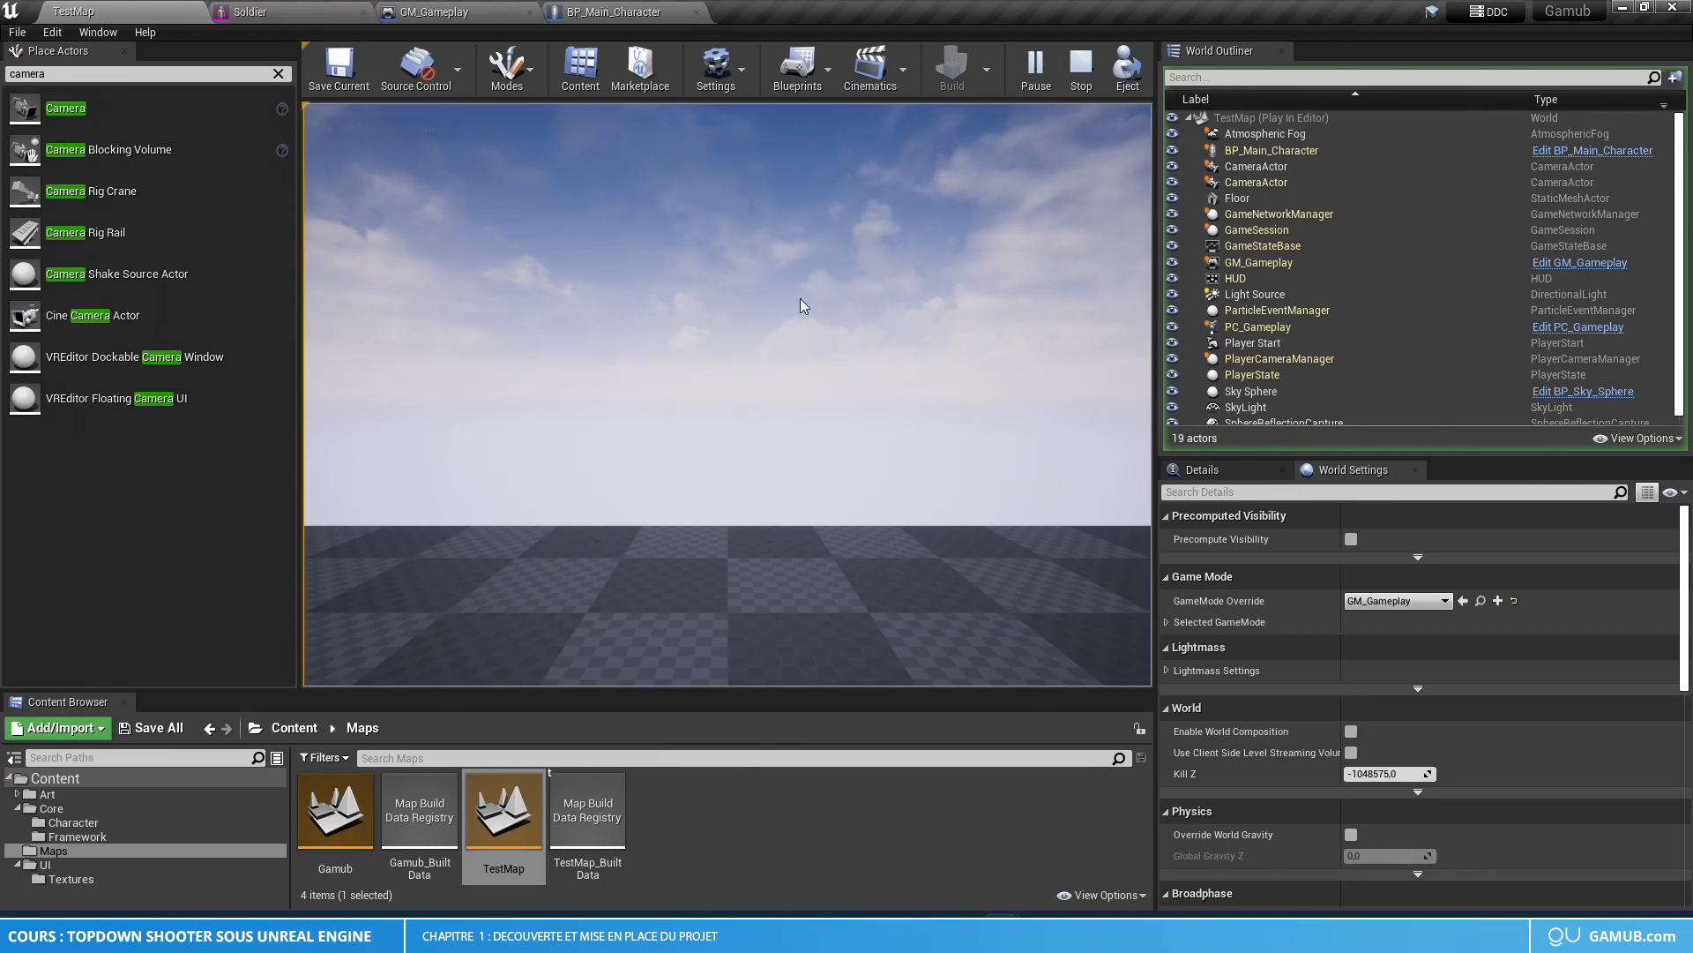
{"action": "left_click", "coordinate": [1129, 68]}
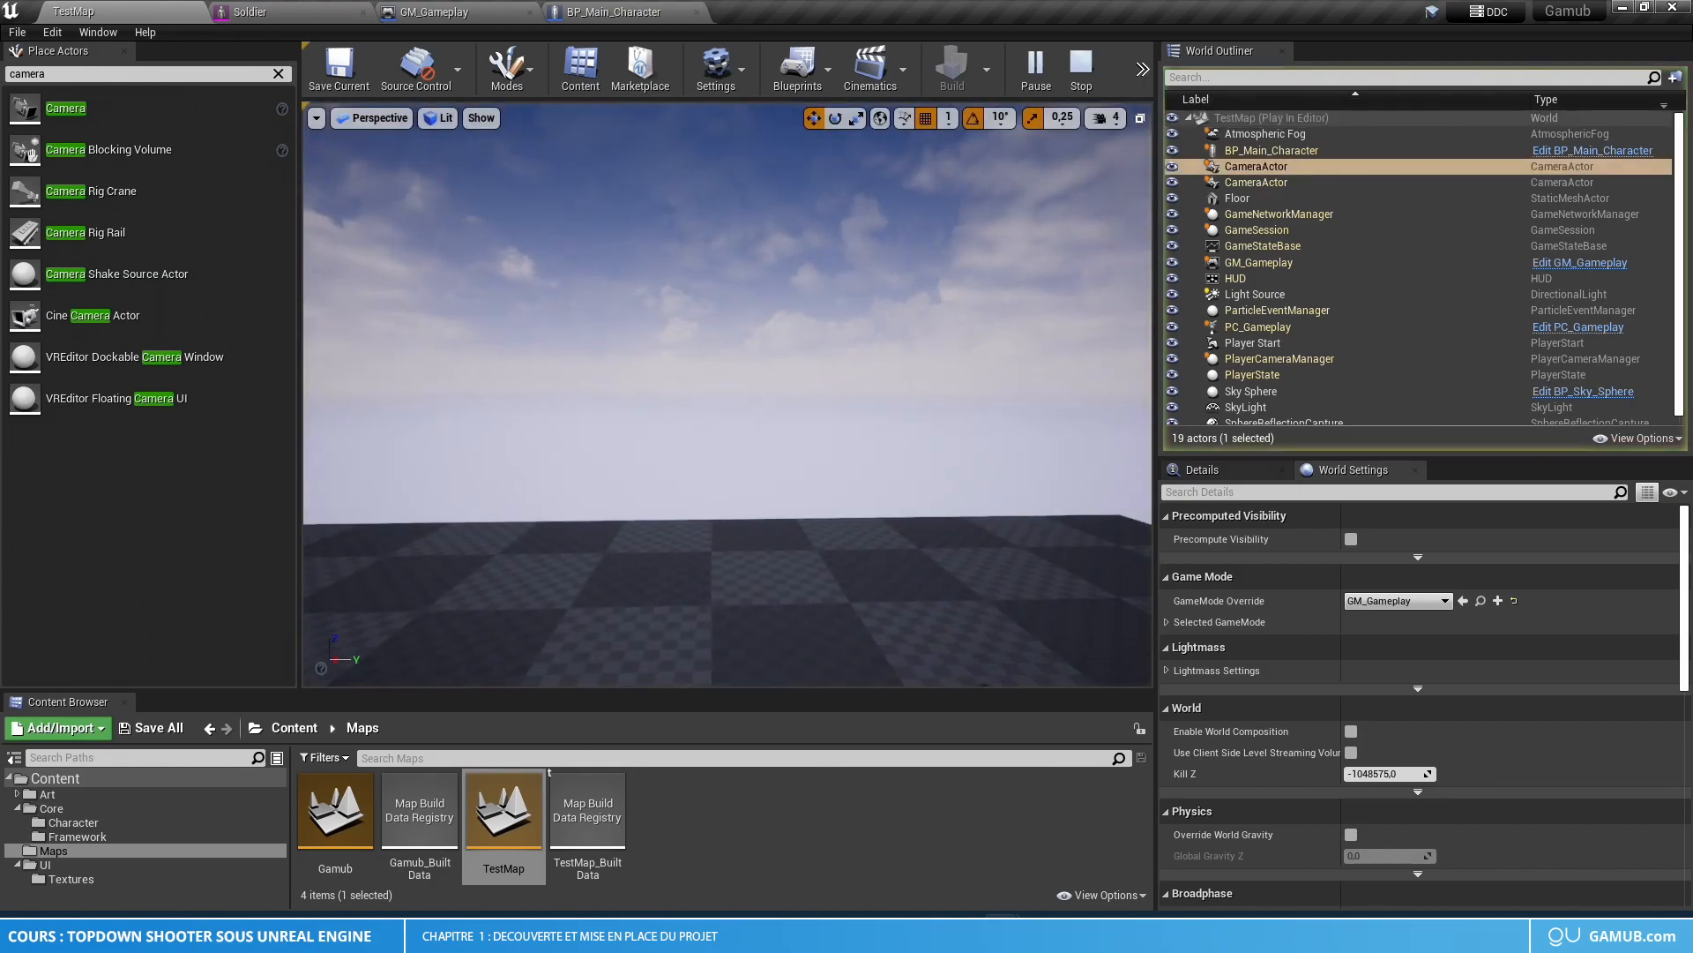
{"action": "right_click_drag", "start_coordinate": [728, 394], "coordinate": [679, 379]}
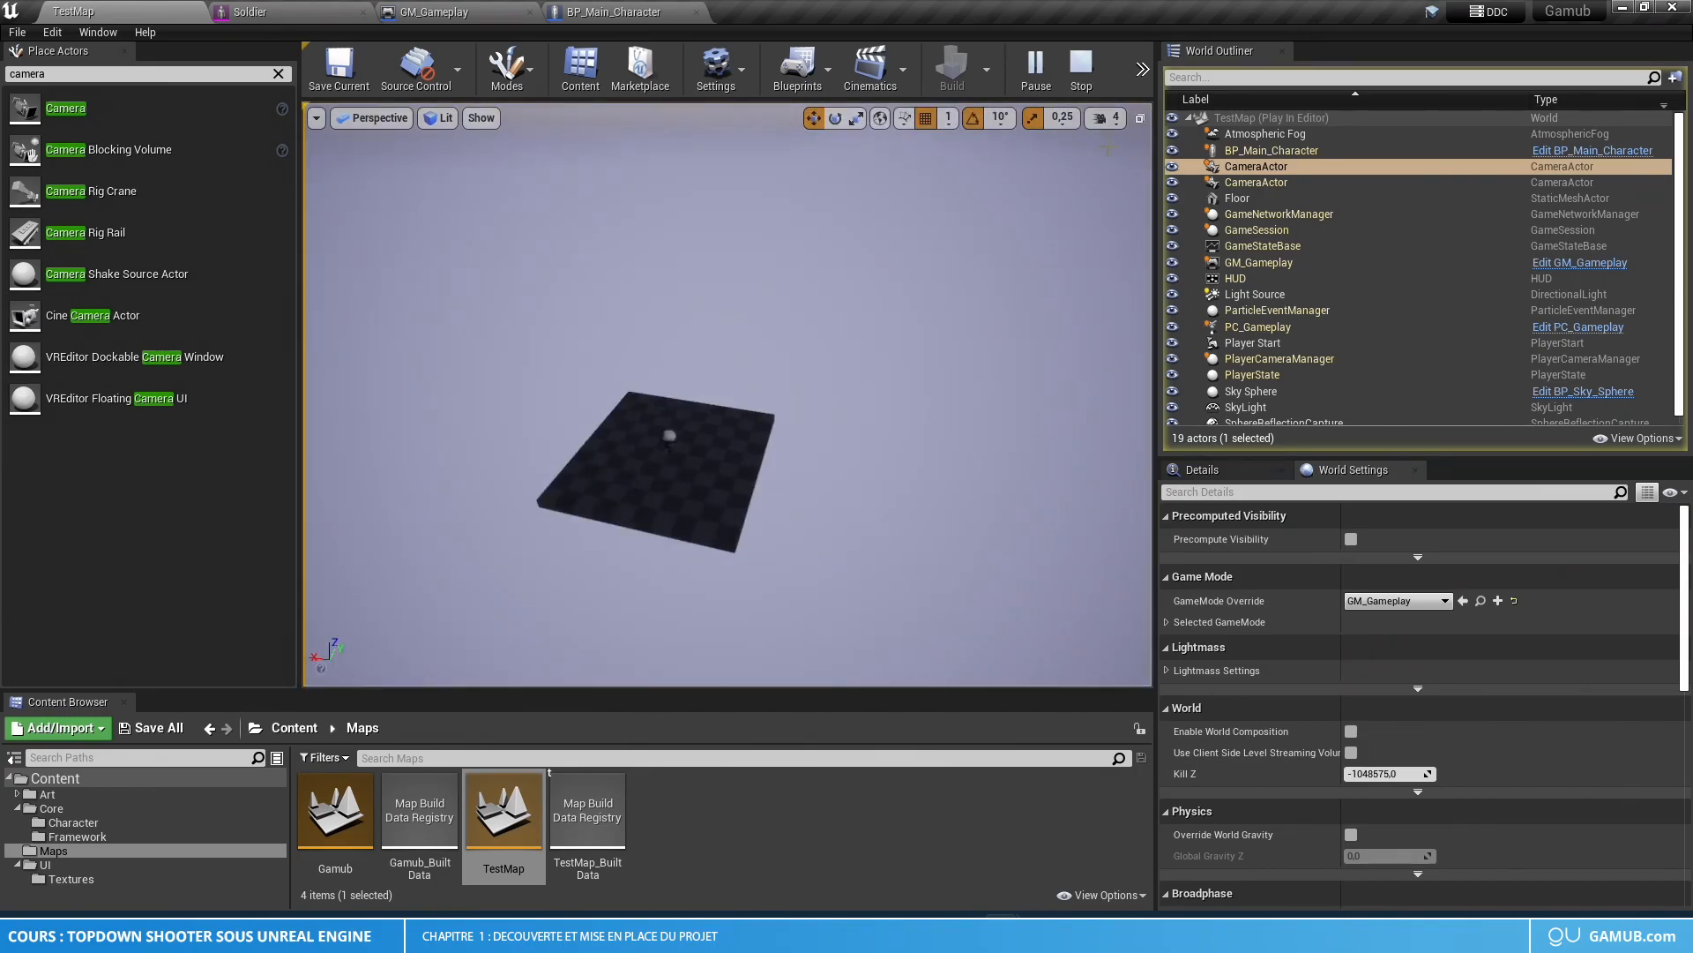
{"action": "left_click", "coordinate": [1285, 170]}
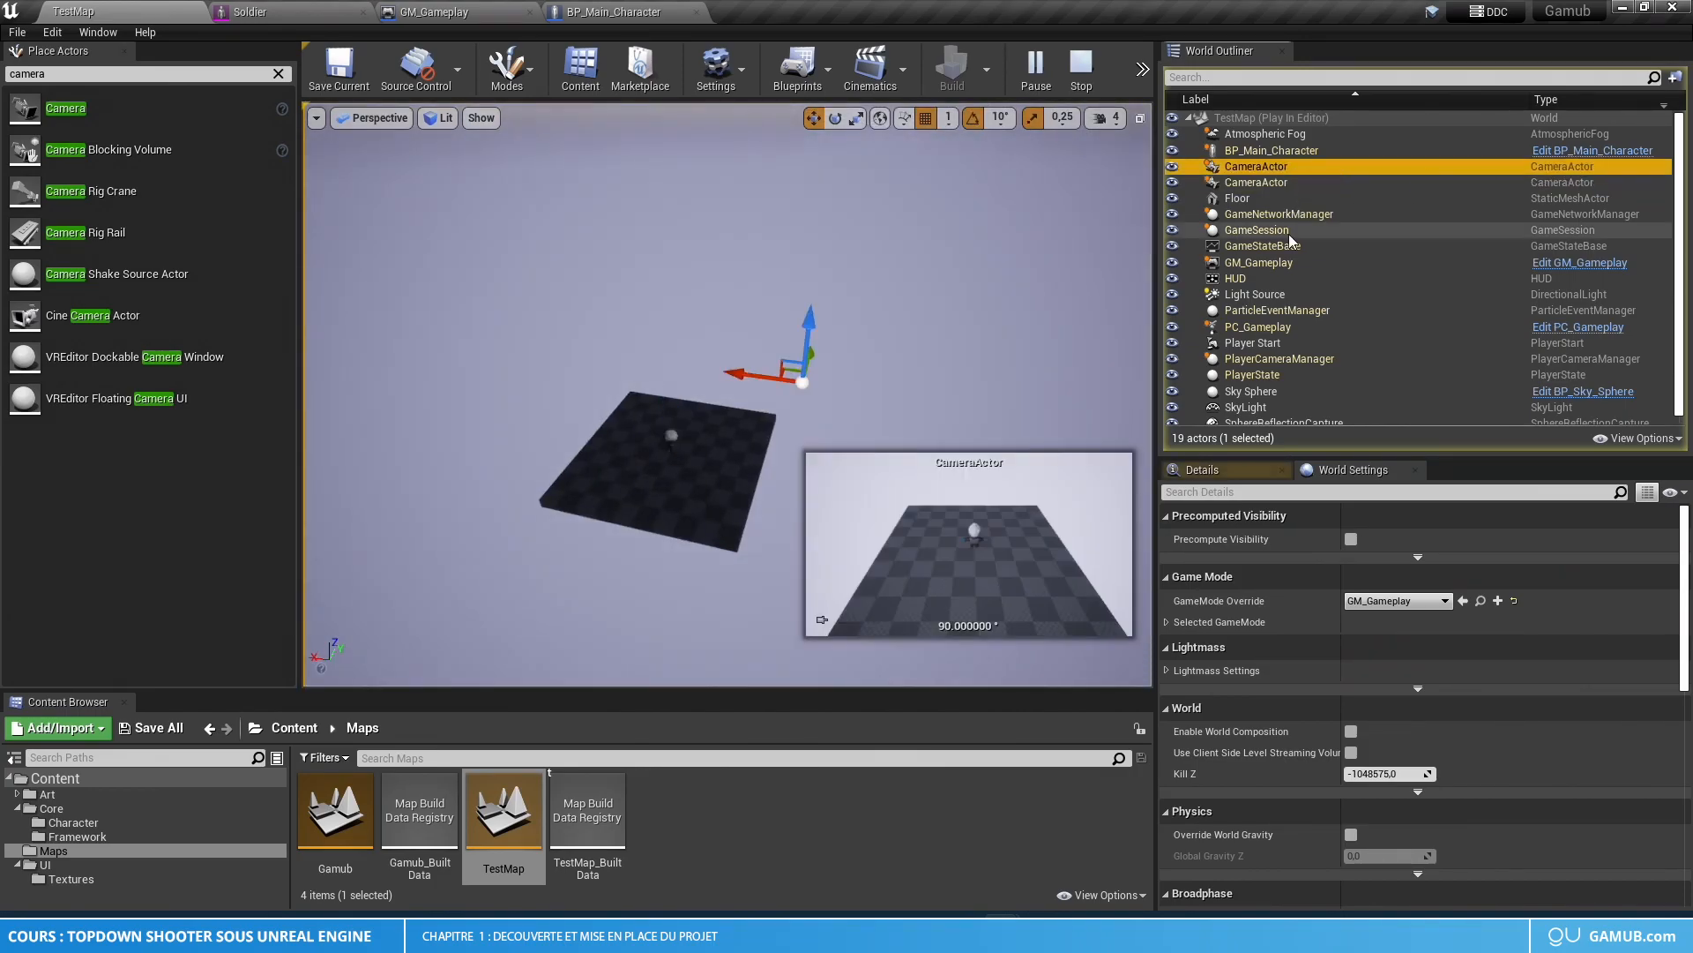
{"action": "left_click", "coordinate": [1252, 167]}
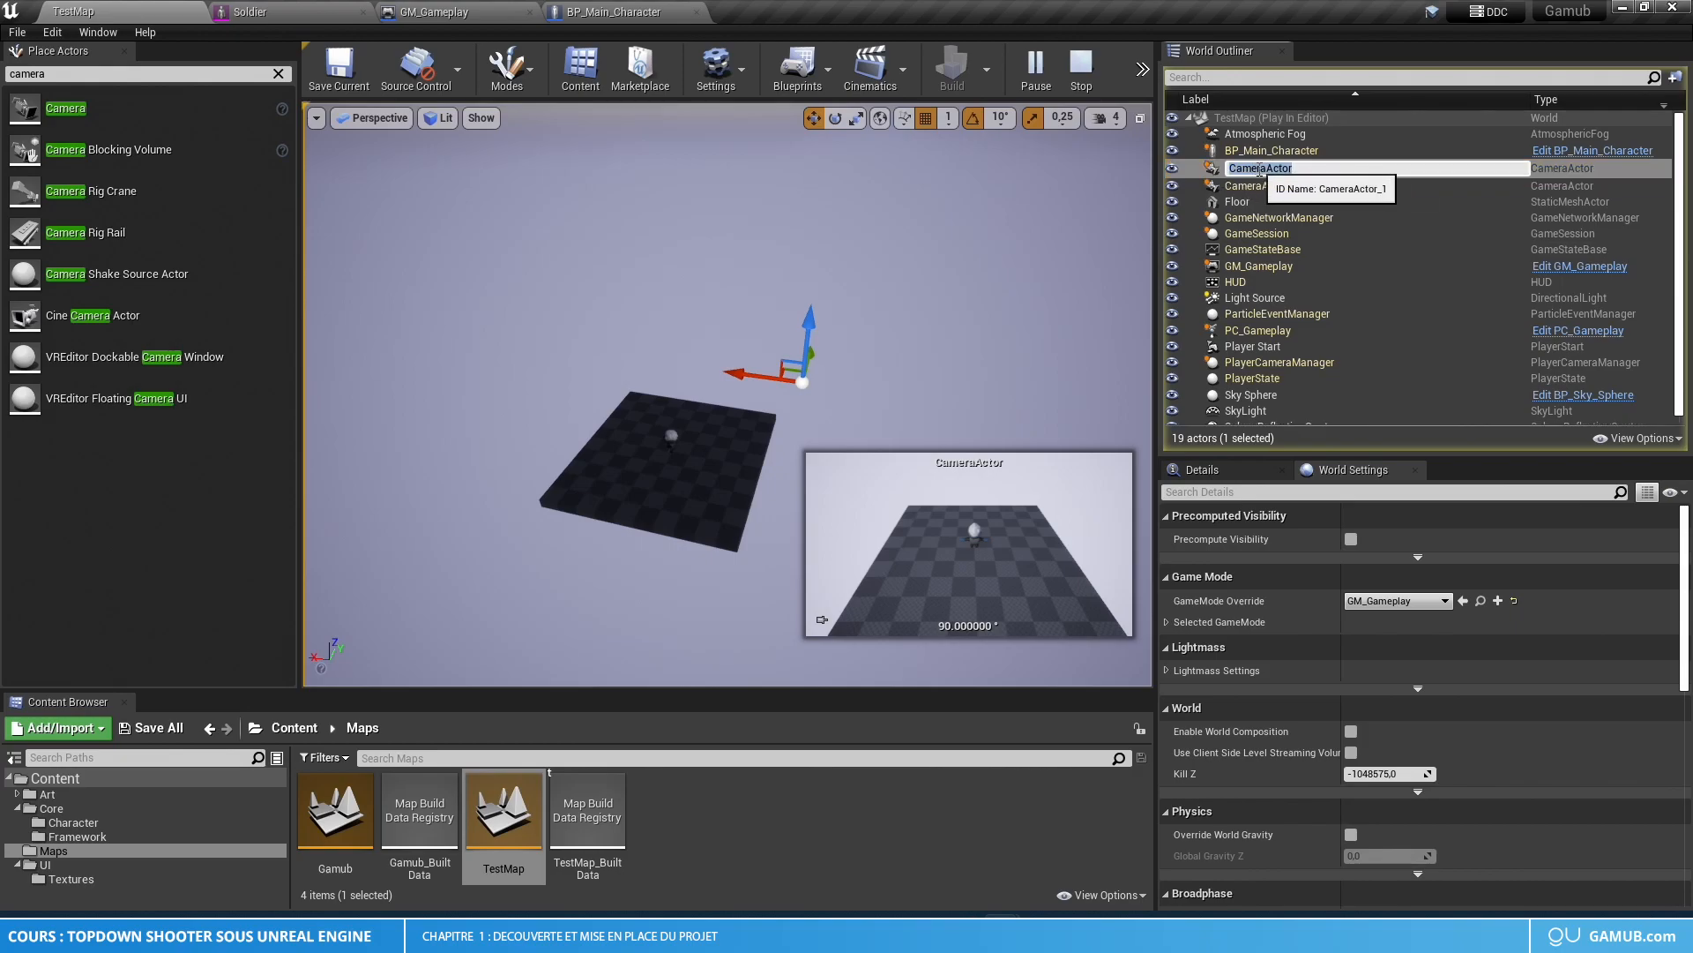
{"action": "left_click", "coordinate": [1264, 183]}
{"action": "left_click", "coordinate": [1273, 167]}
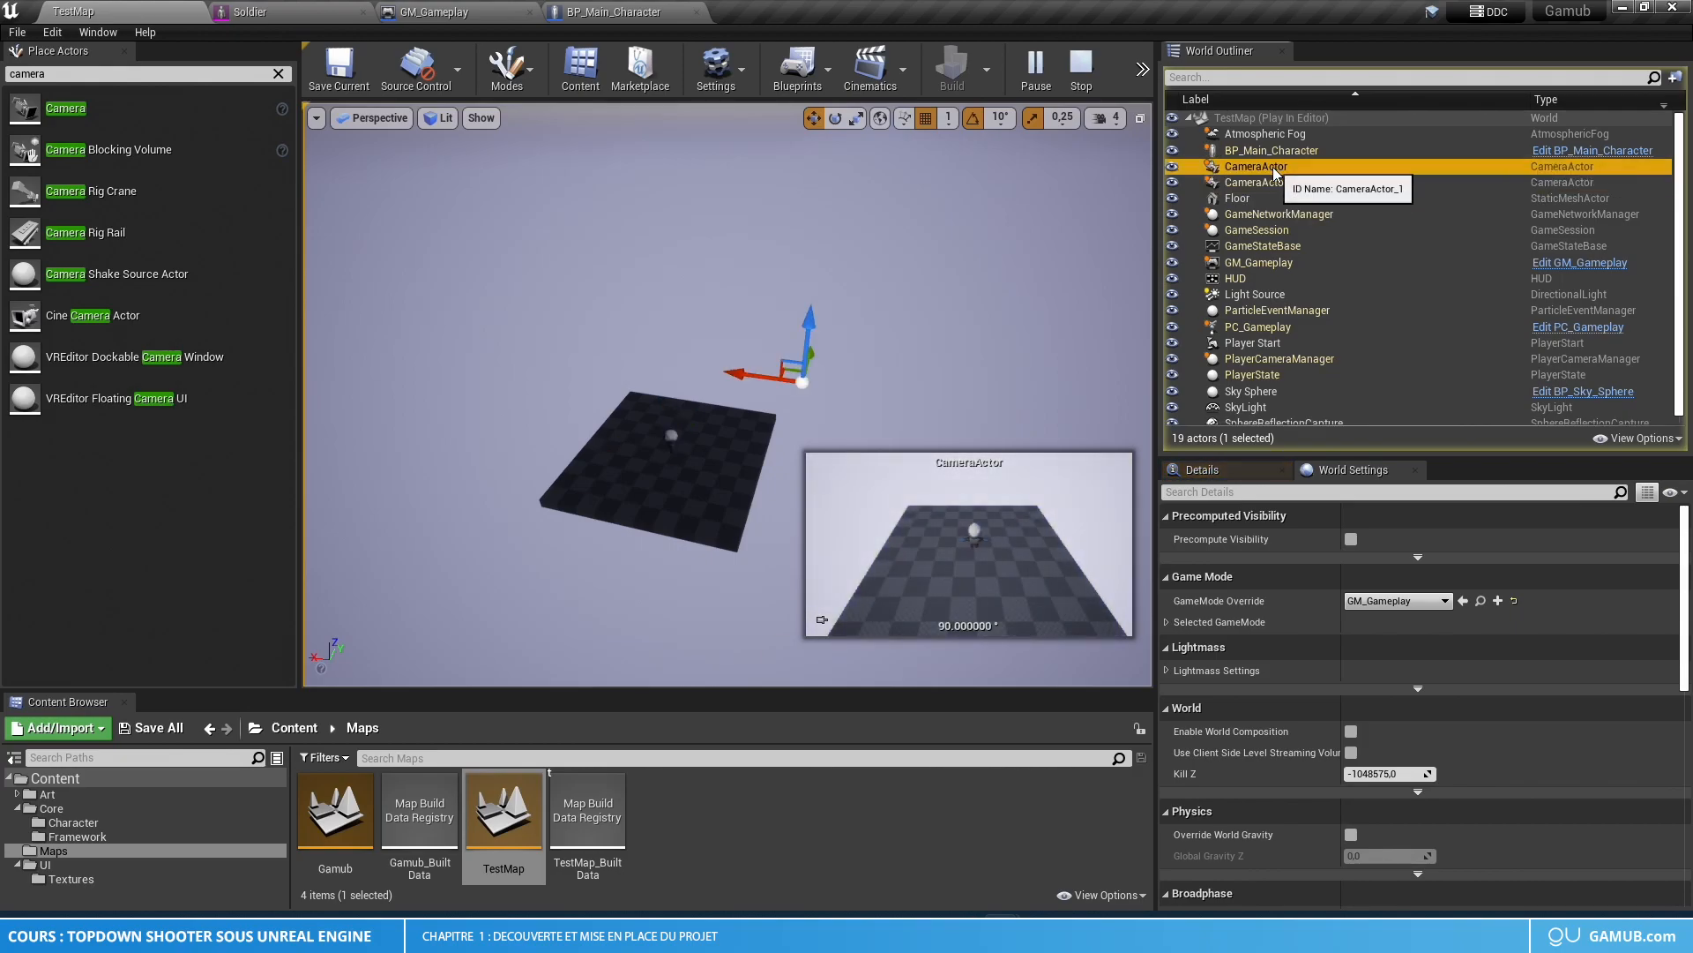
- Examine the second CameraActor beside the spawned Soldier character, then stop the play session
{"action": "double_click", "coordinate": [1268, 181]}
{"action": "right_click_drag", "start_coordinate": [727, 395], "coordinate": [935, 254]}
{"action": "key", "text": "w"}
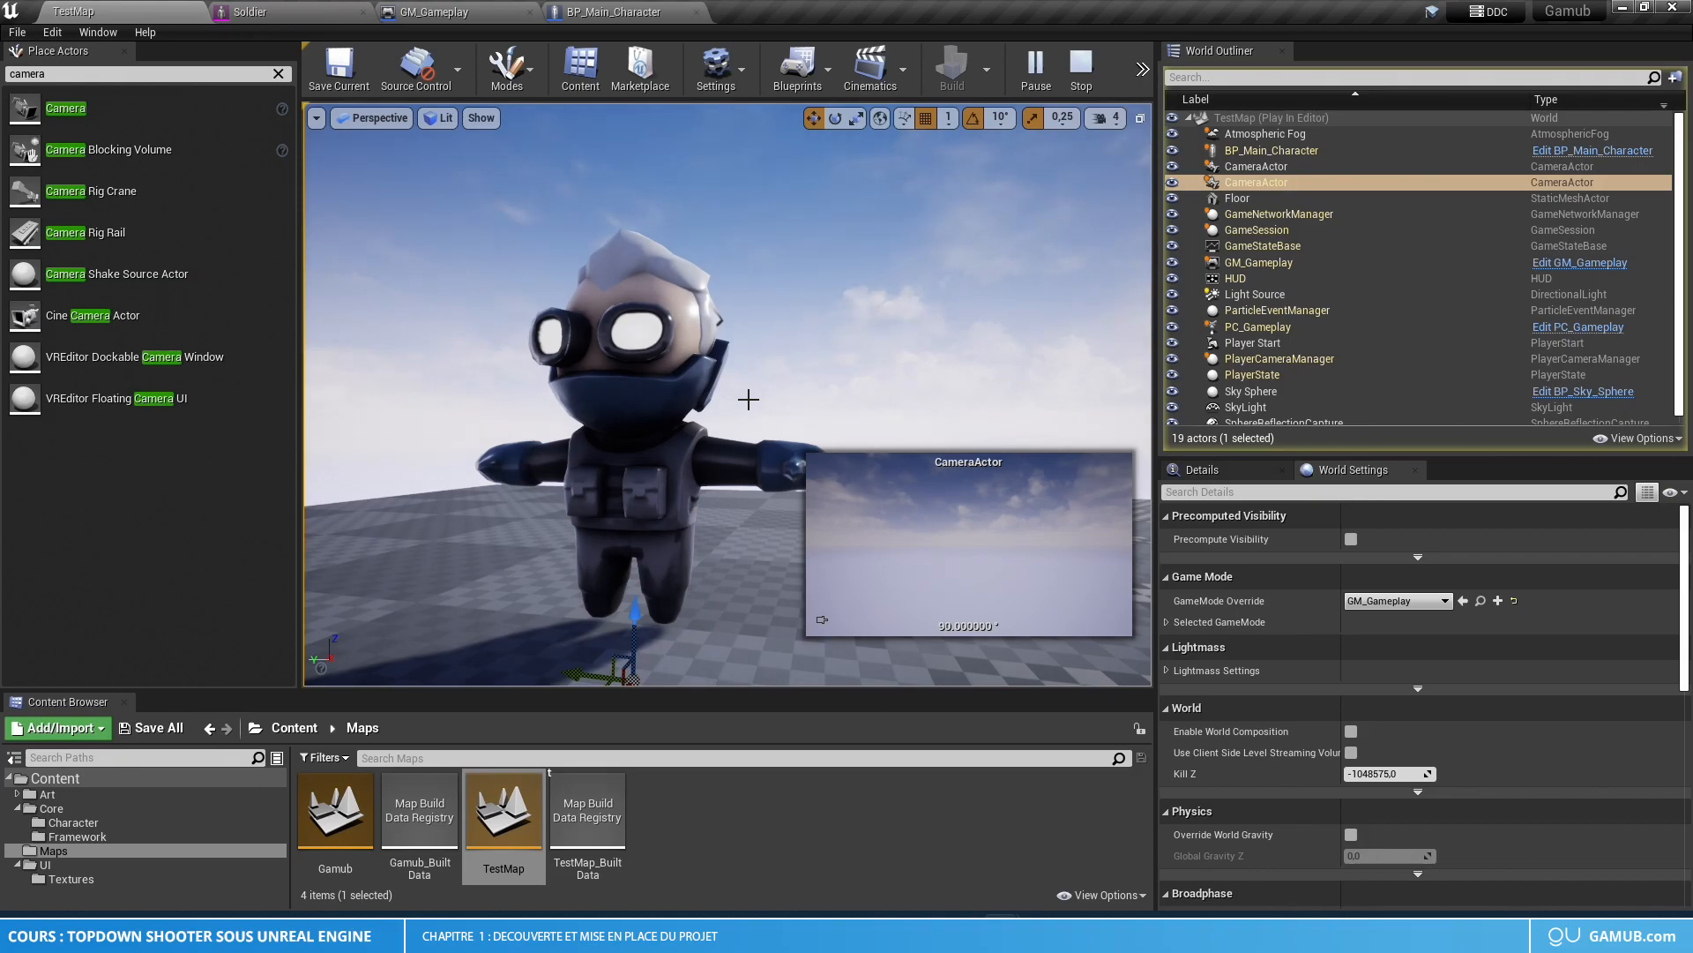
{"action": "key", "text": "d"}
{"action": "mouse_move", "coordinate": [675, 350]}
{"action": "right_mouse_down"}
{"action": "mouse_move", "coordinate": [494, 353]}
{"action": "mouse_move", "coordinate": [441, 309]}
{"action": "mouse_move", "coordinate": [450, 296]}
{"action": "mouse_move", "coordinate": [441, 441]}
{"action": "mouse_move", "coordinate": [673, 352]}
{"action": "right_mouse_up"}
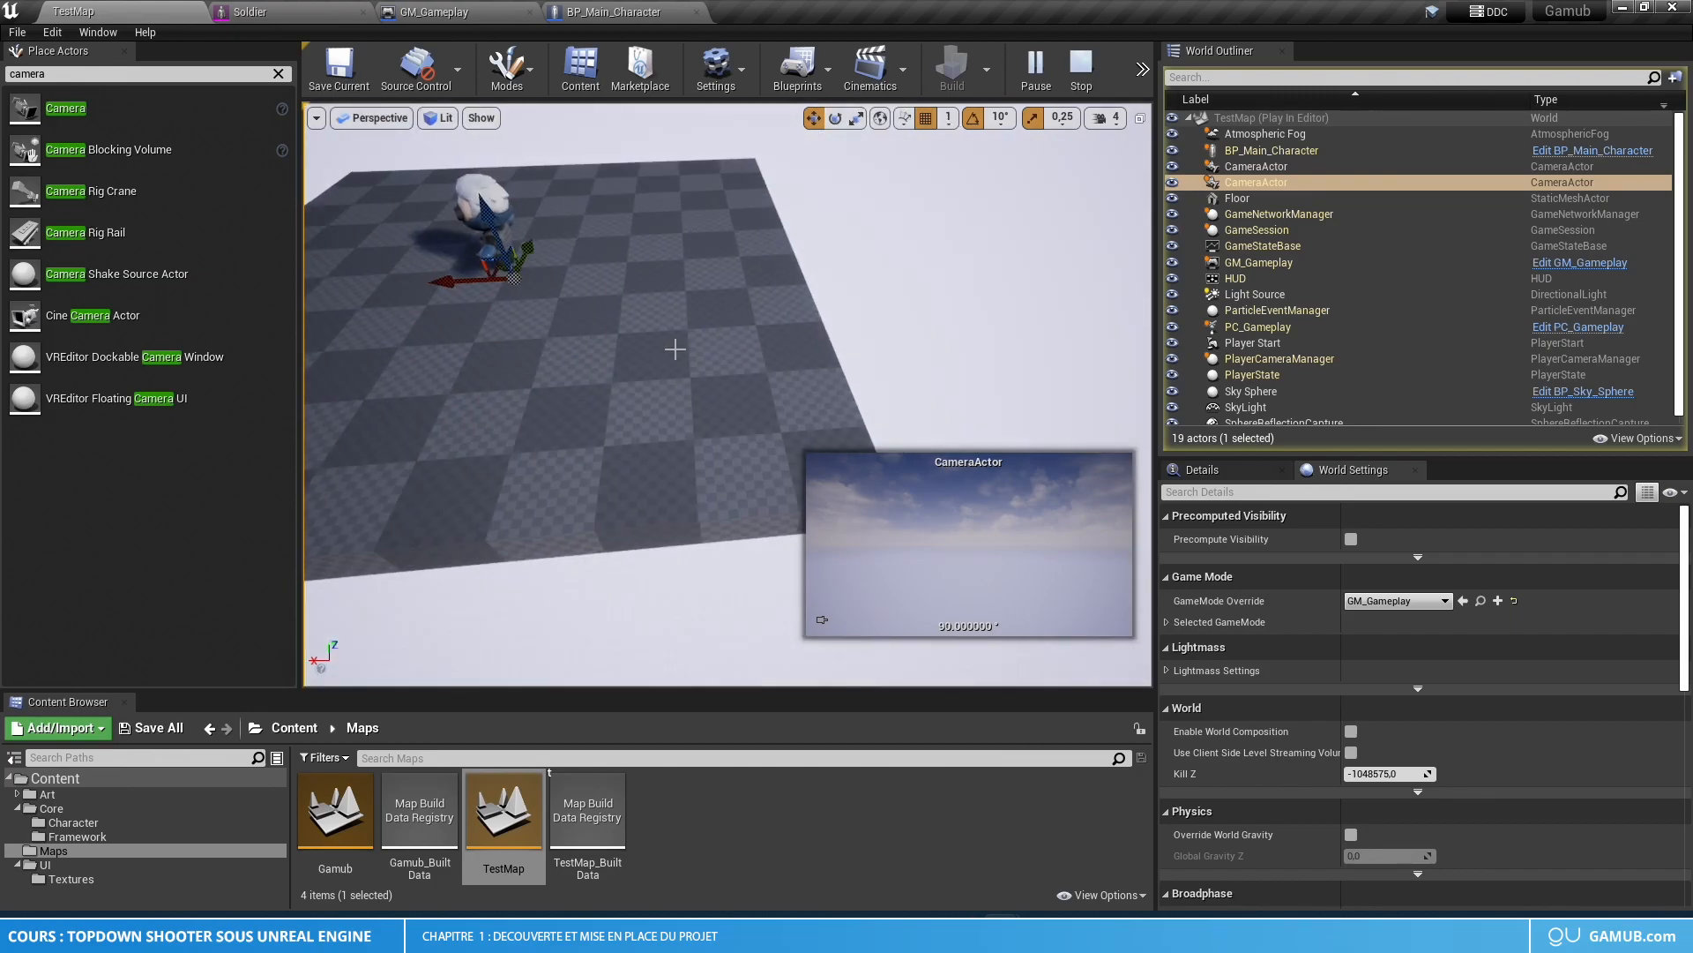
{"action": "left_click", "coordinate": [1099, 72]}
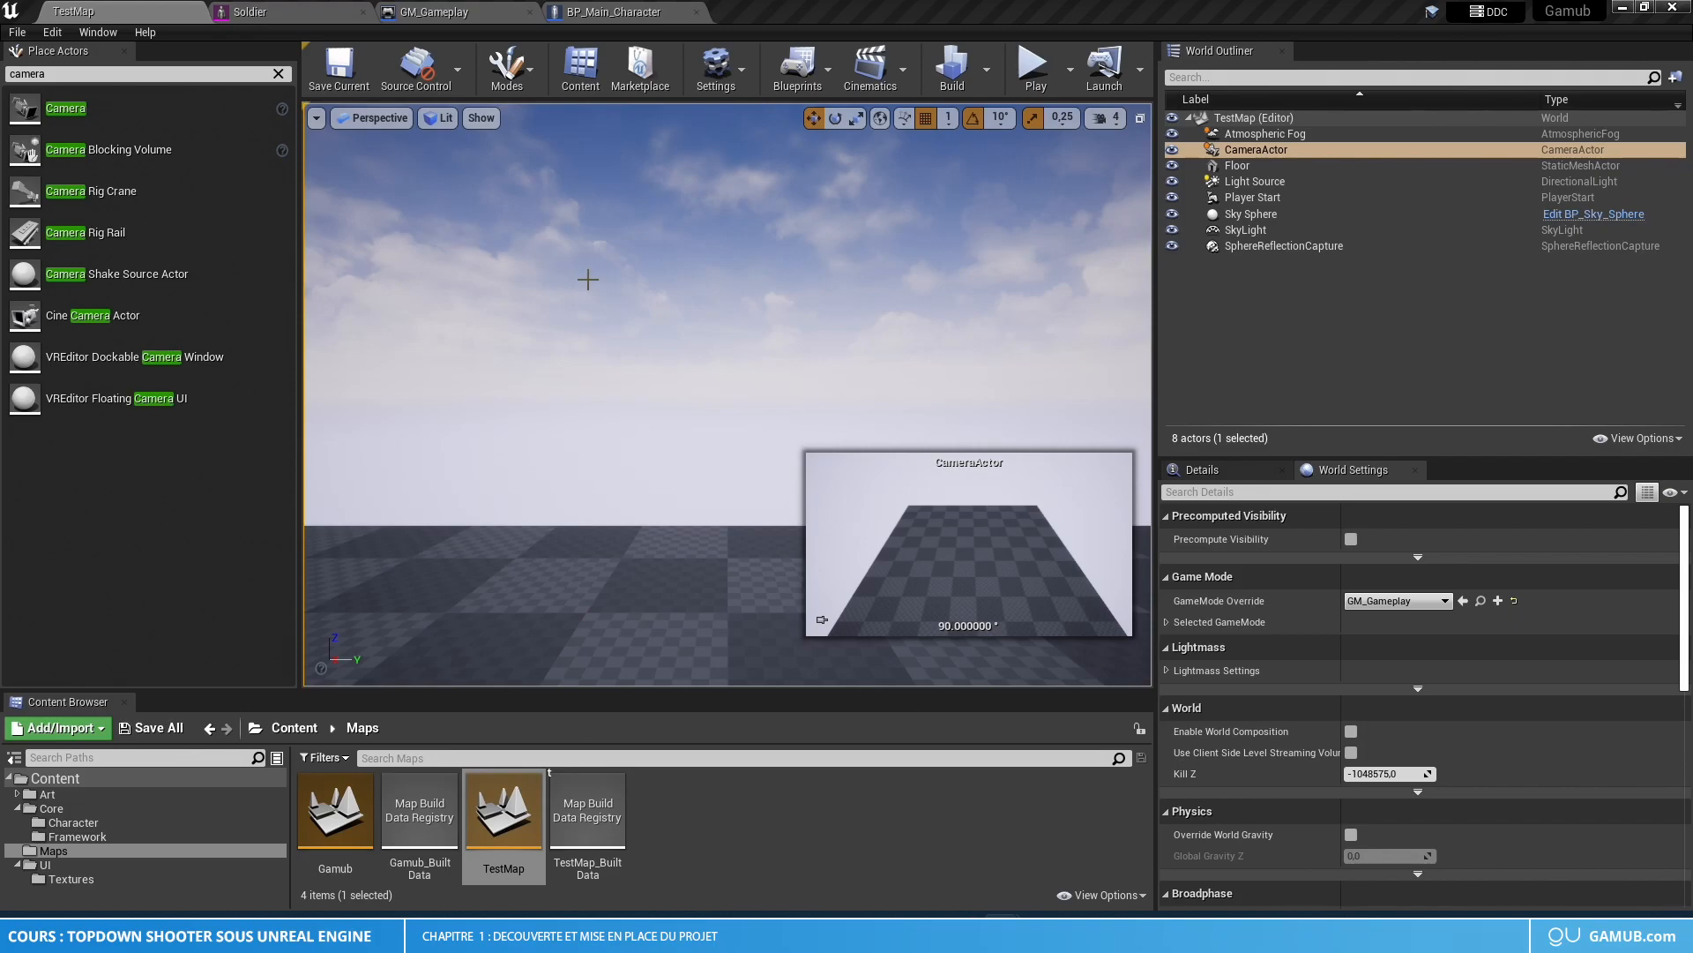
- Open TestMap's Level Blueprint and delete the Event Tick node, keeping Event BeginPlay
{"action": "left_click", "coordinate": [721, 89]}
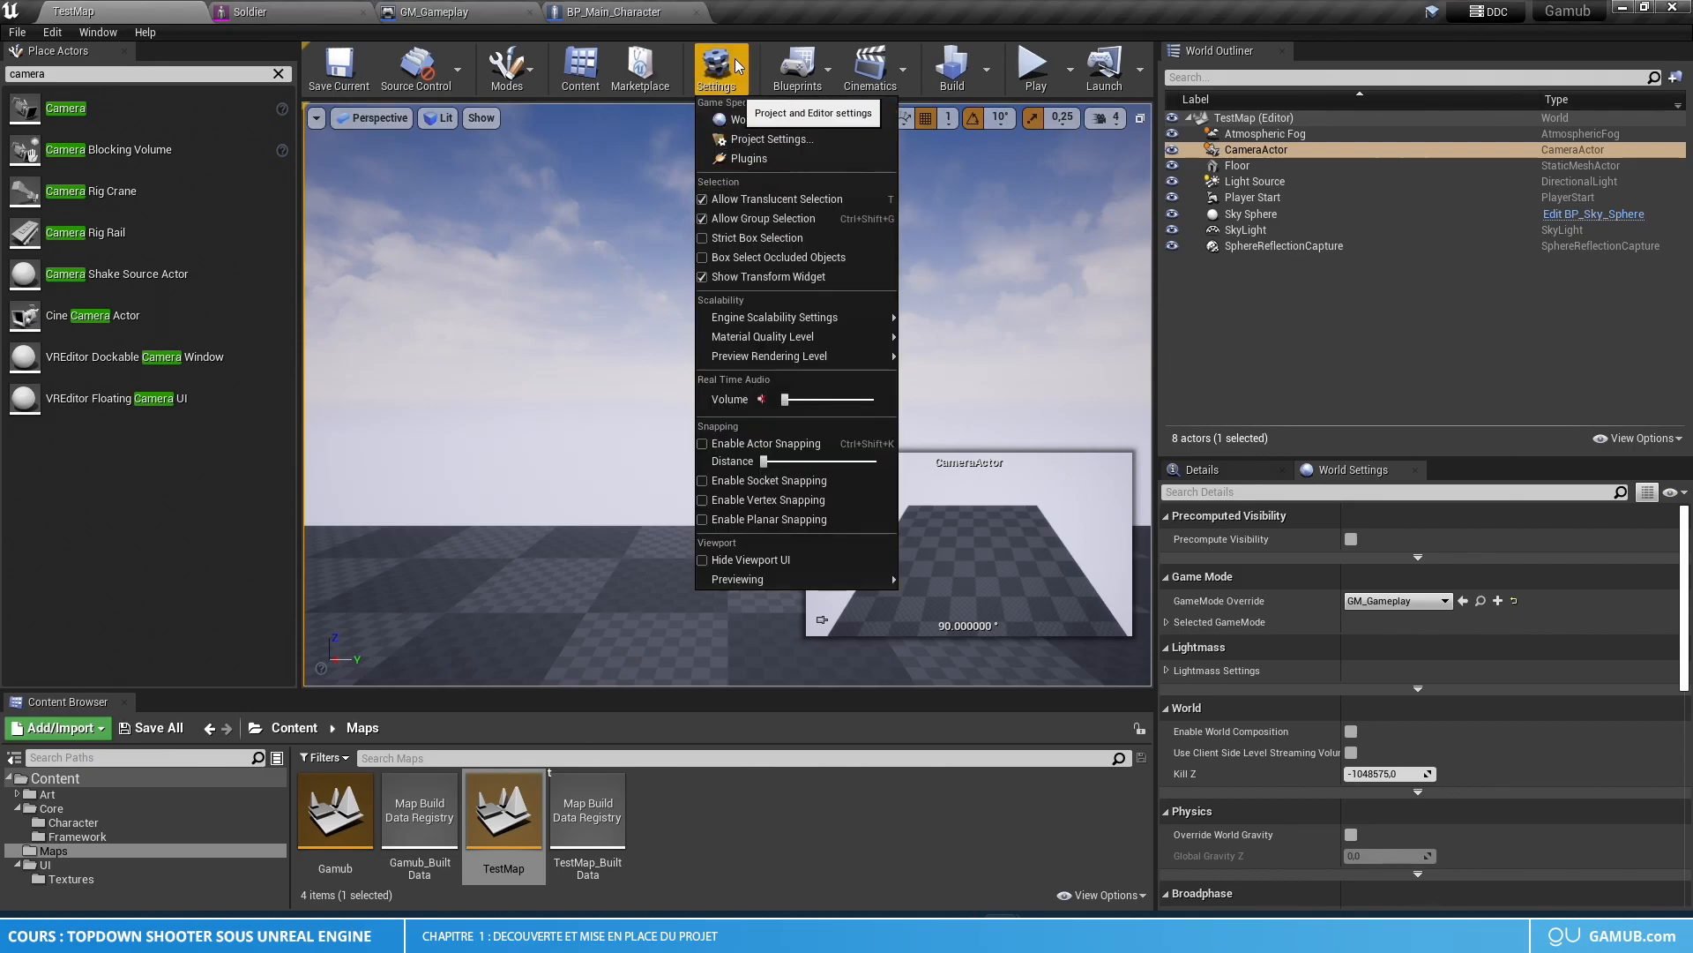
{"action": "left_click", "coordinate": [803, 75]}
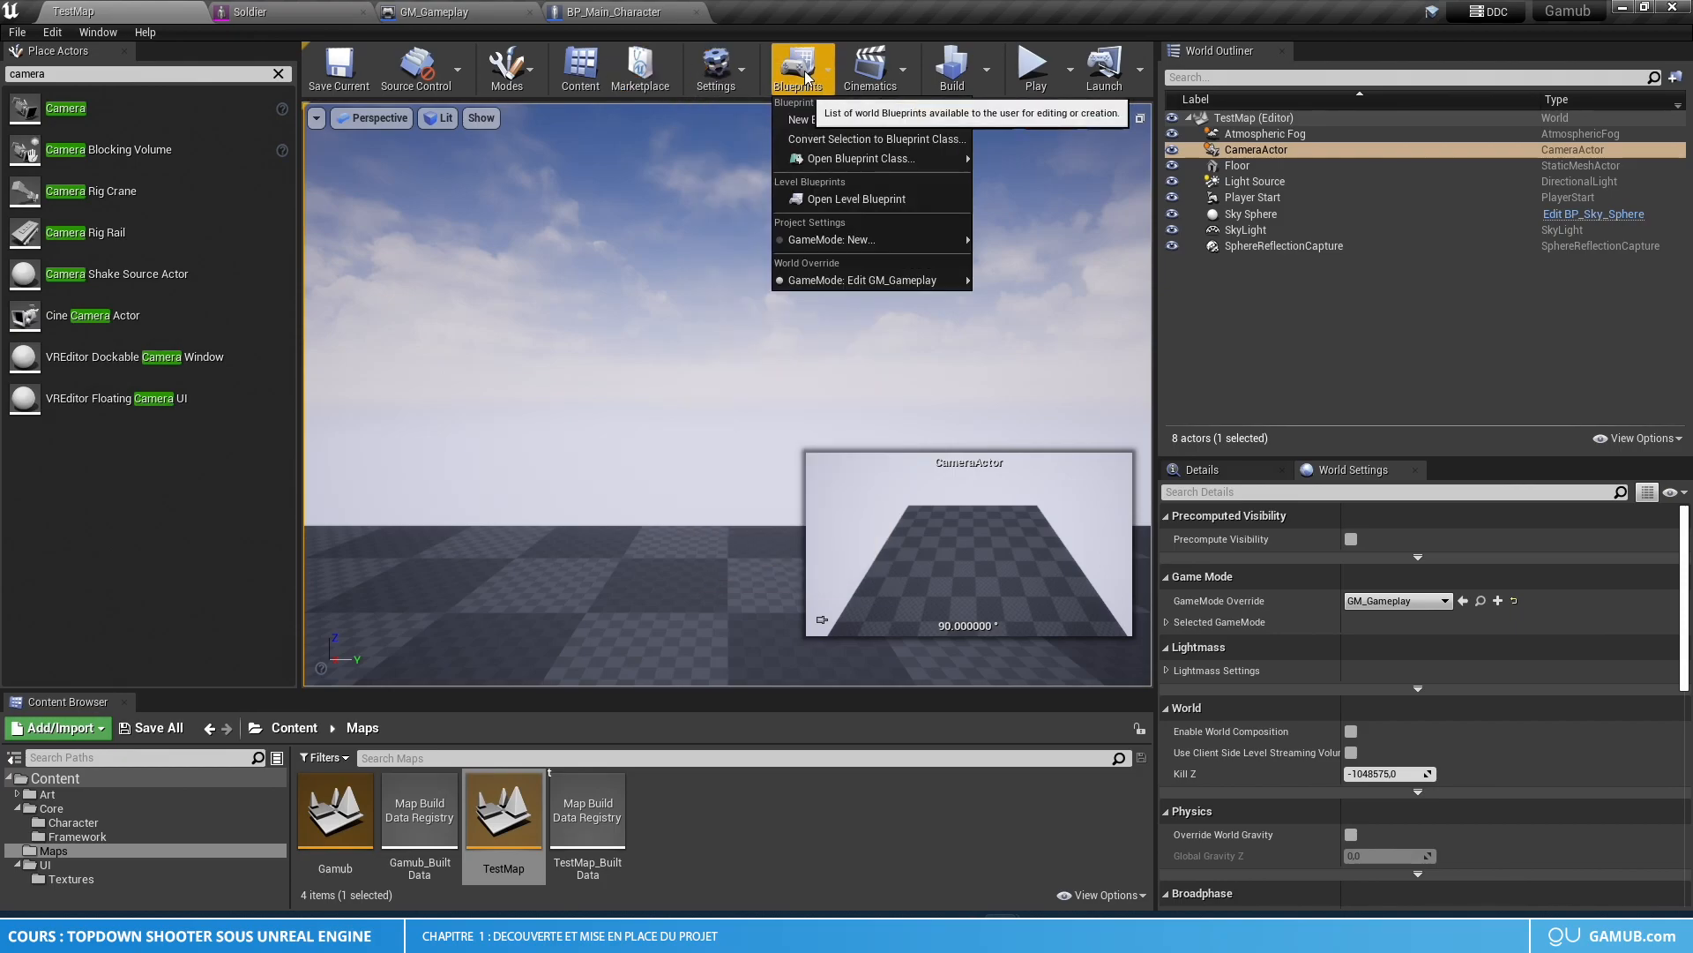
{"action": "left_click", "coordinate": [843, 201]}
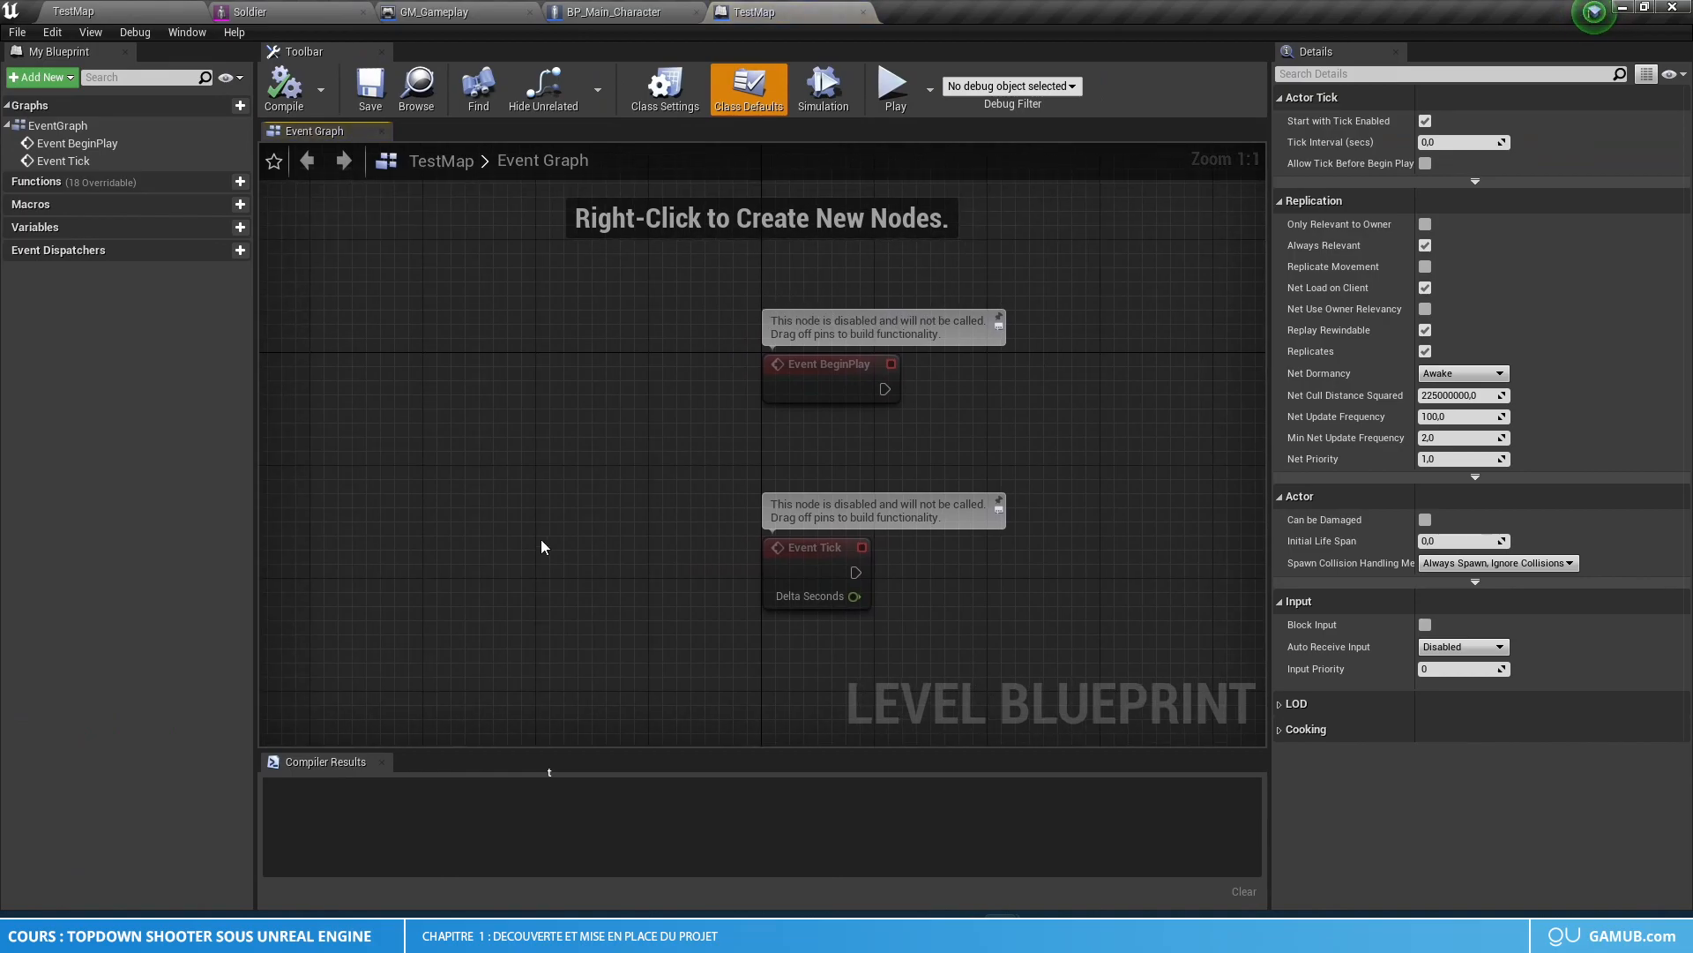
{"action": "right_click_drag", "start_coordinate": [1005, 458], "coordinate": [711, 538]}
{"action": "scroll", "coordinate": [711, 539], "scroll_direction": "down", "scroll_amount": 3}
{"action": "left_click_drag", "start_coordinate": [836, 529], "coordinate": [550, 635]}
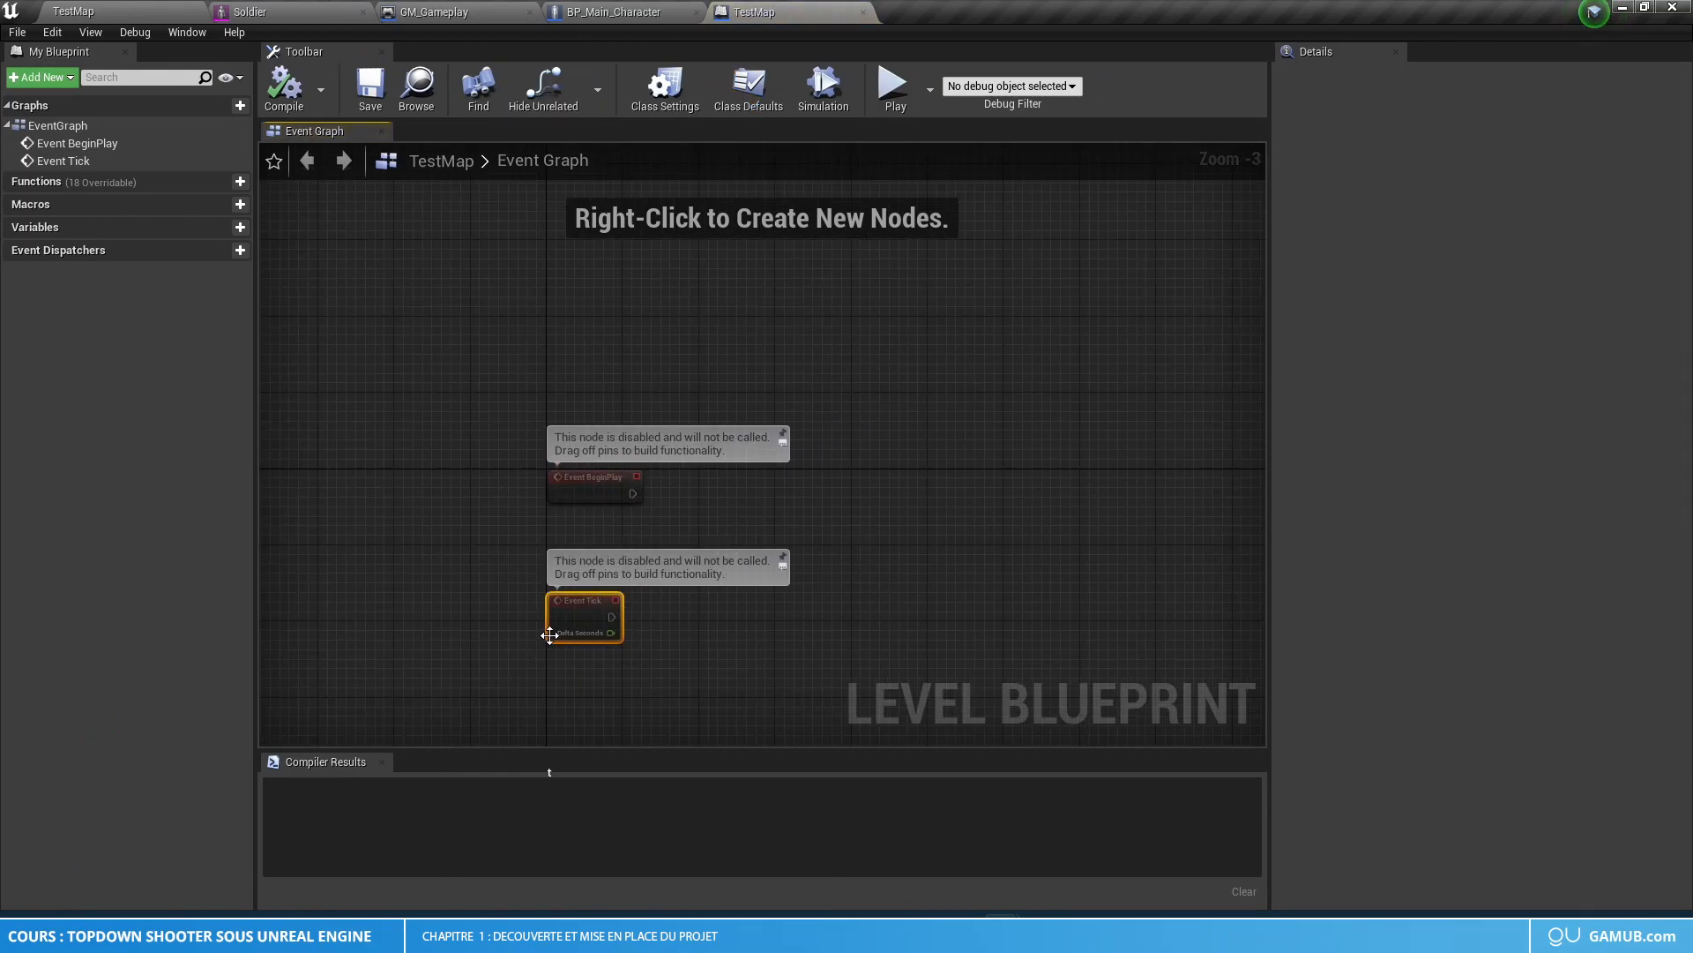
{"action": "key", "text": "Delete"}
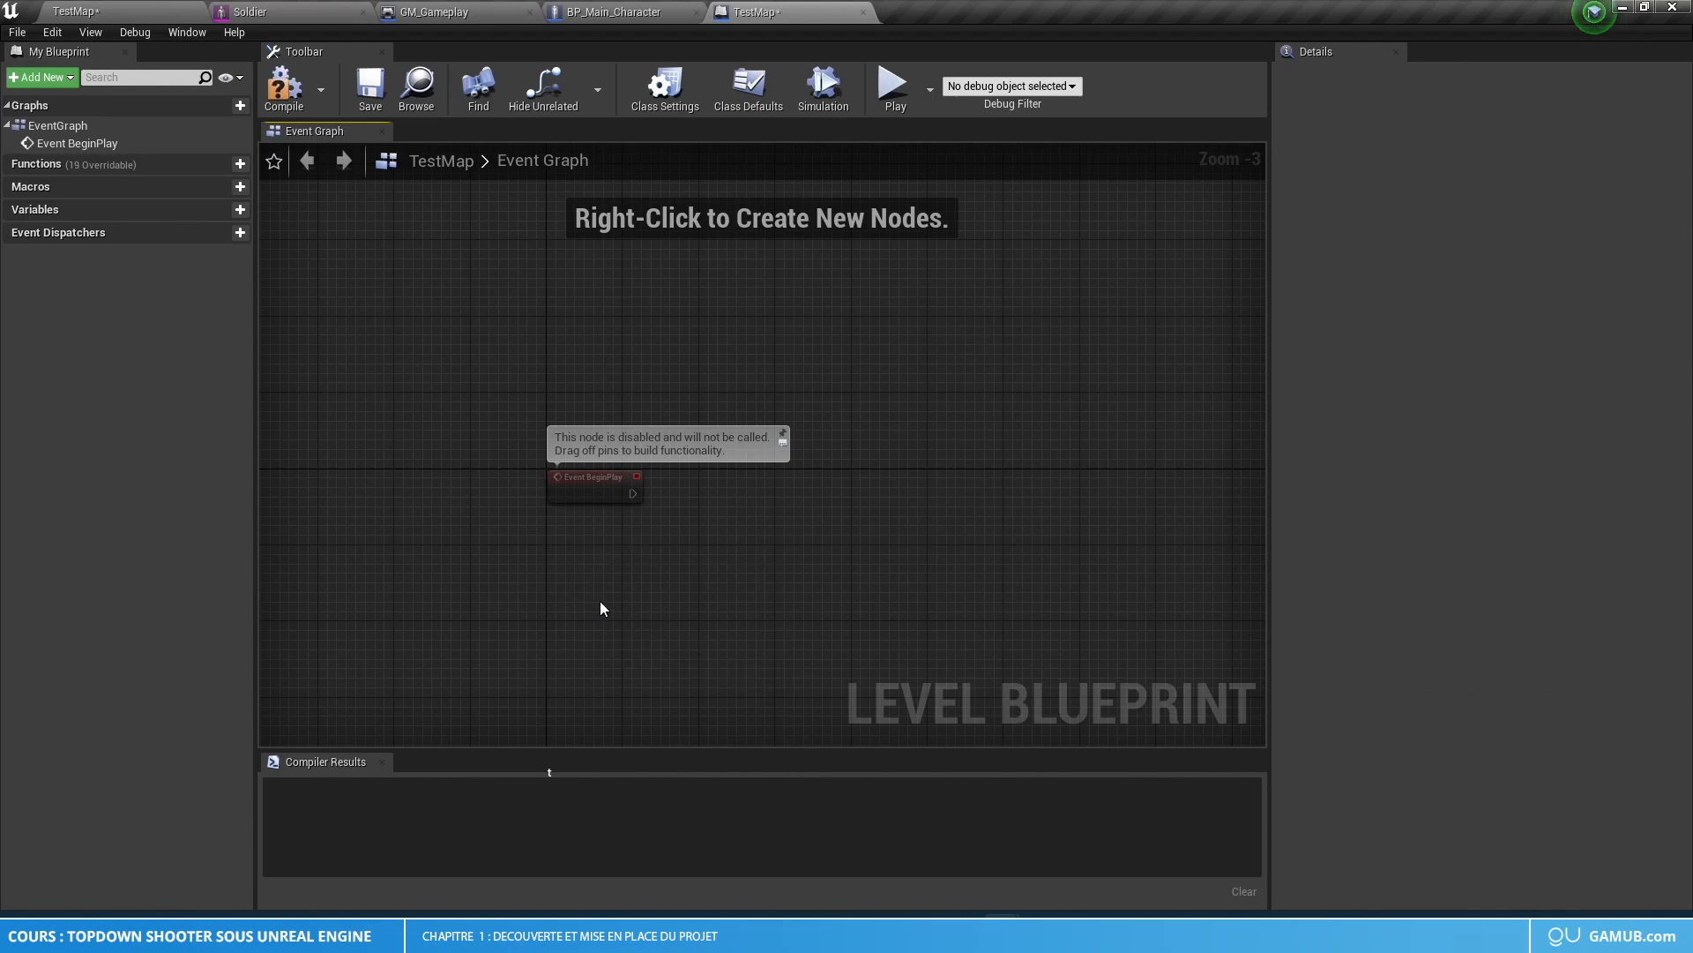
{"action": "scroll", "coordinate": [600, 538], "scroll_direction": "up", "scroll_amount": 3}
{"action": "left_click_drag", "start_coordinate": [503, 383], "coordinate": [852, 565]}
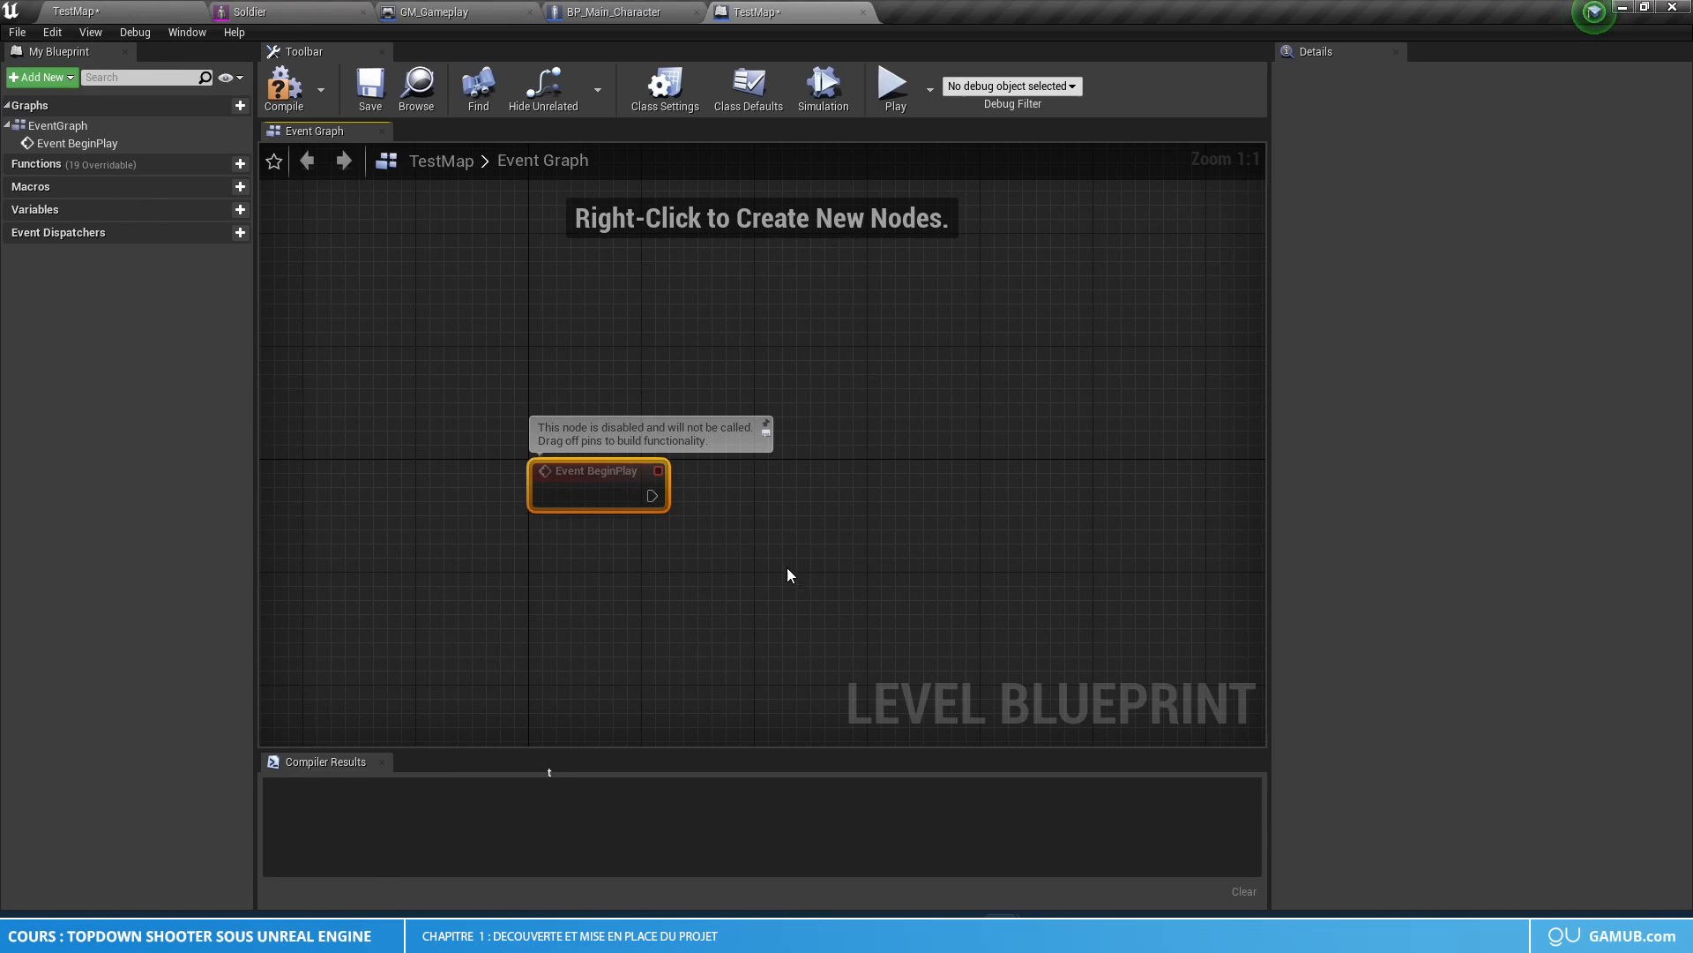
- Detach the Level Blueprint into its own floating window and place it over the TestMap level editor
{"action": "left_click_drag", "start_coordinate": [801, 9], "coordinate": [789, 225]}
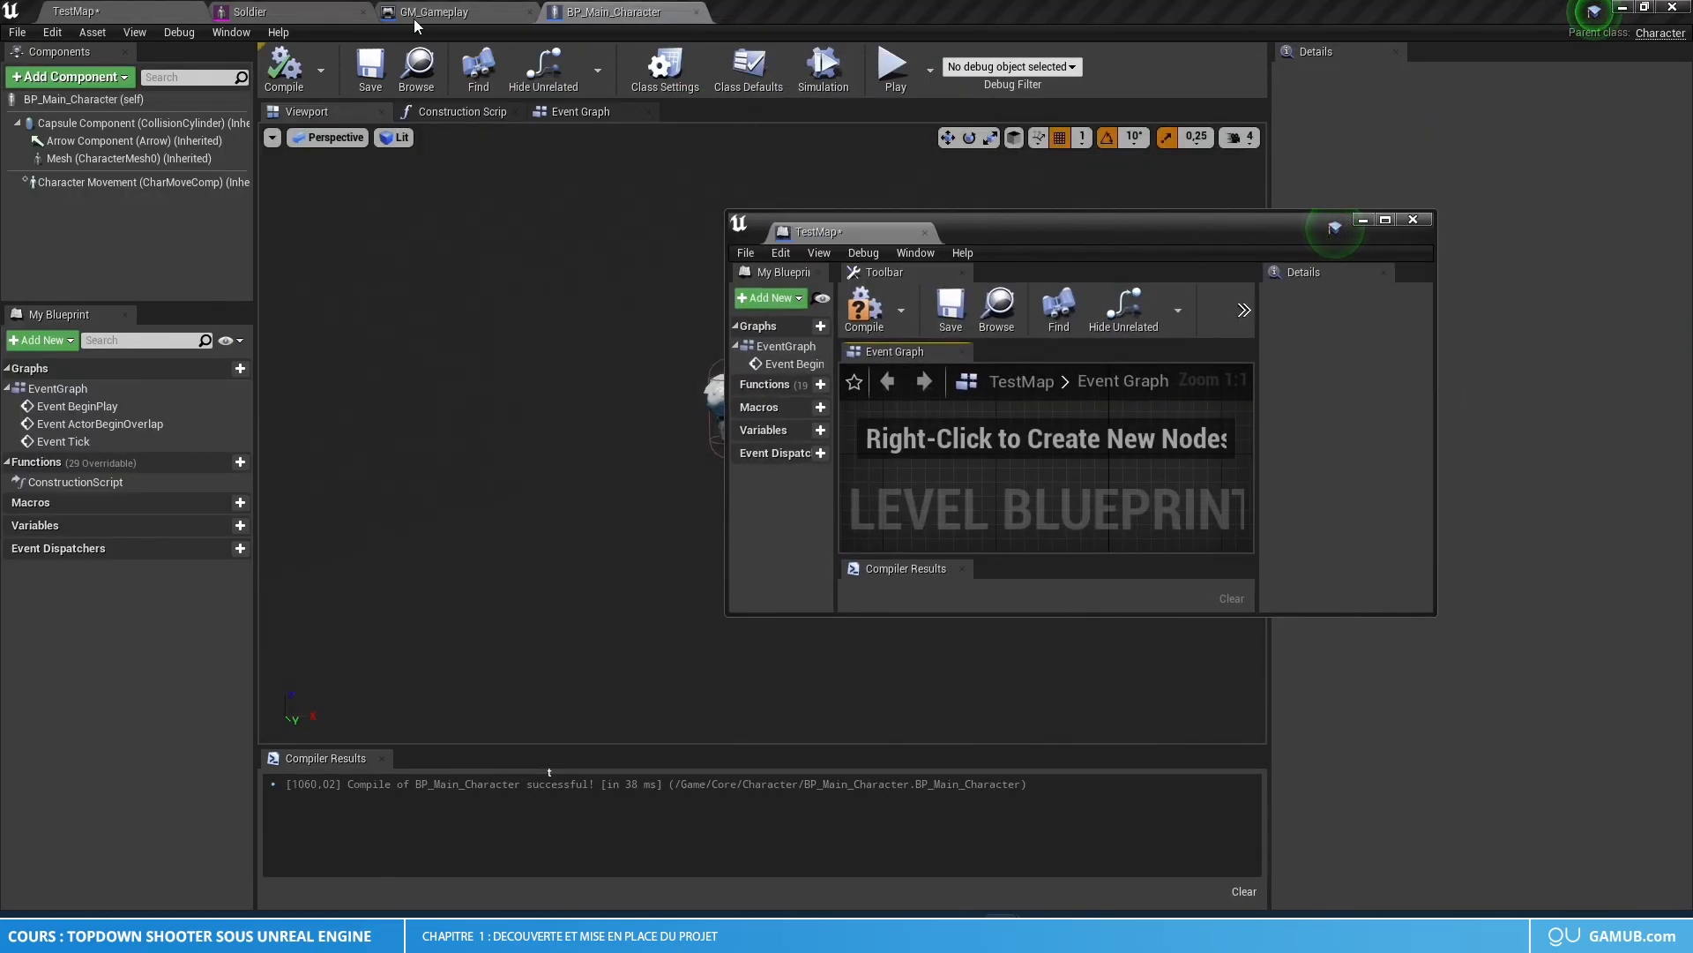
{"action": "left_click", "coordinate": [141, 12]}
{"action": "left_click_drag", "start_coordinate": [1083, 235], "coordinate": [643, 174]}
{"action": "scroll", "coordinate": [572, 377], "scroll_direction": "down", "scroll_amount": 5}
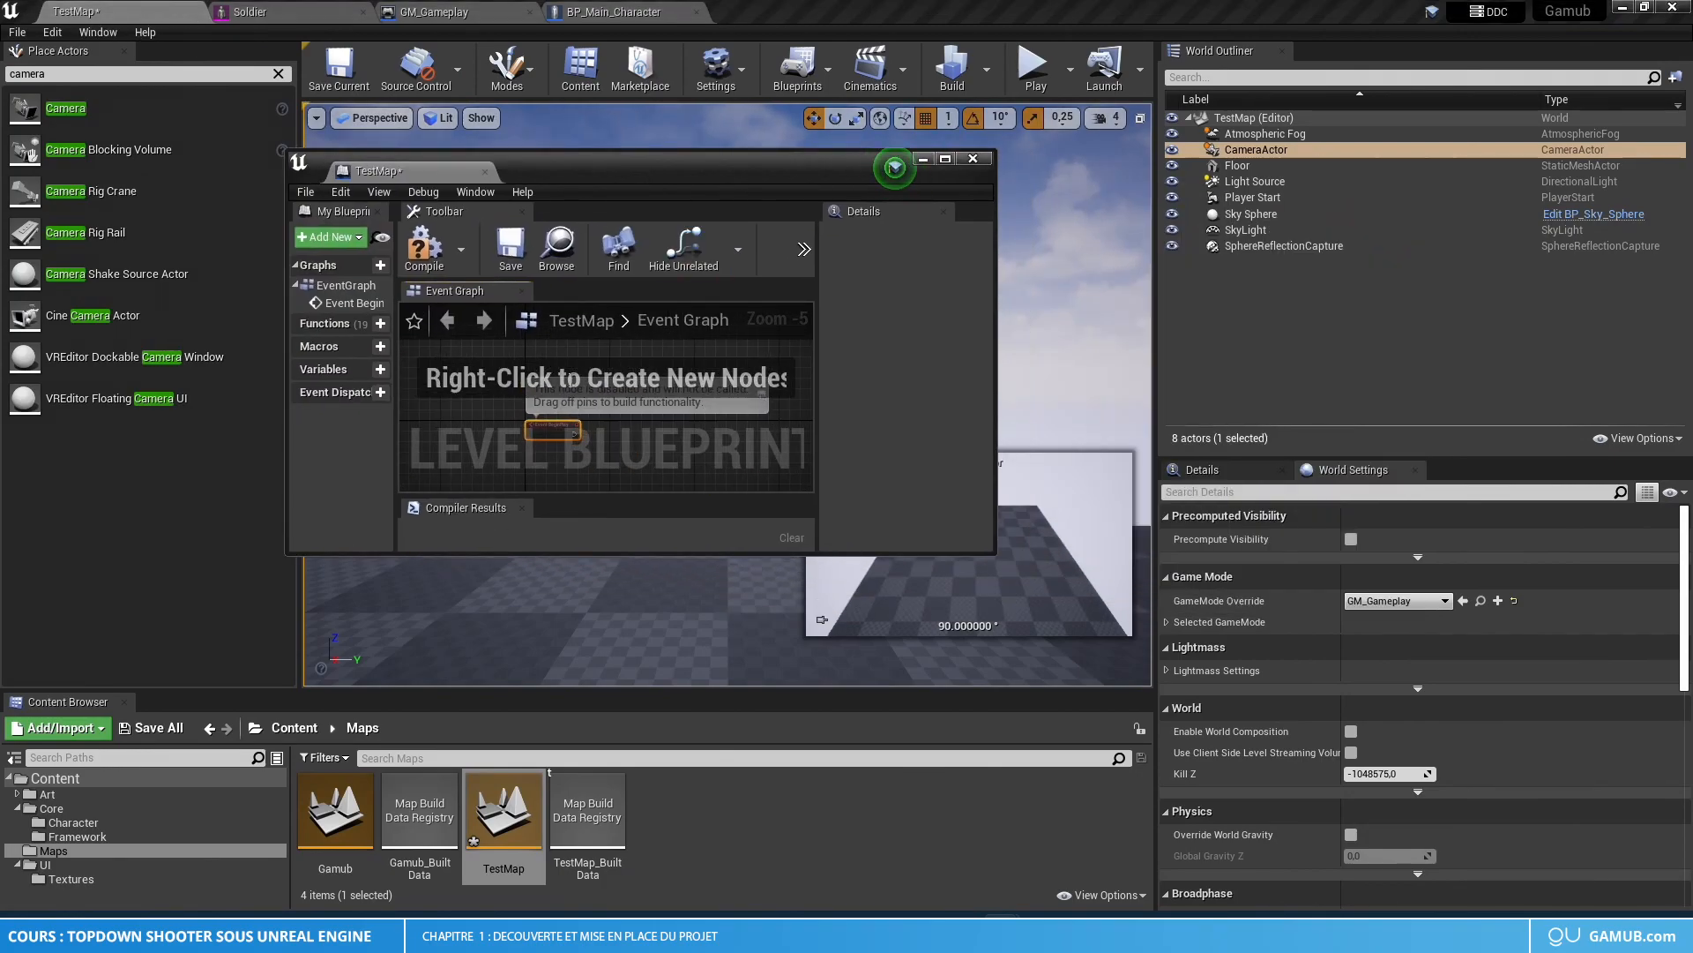
{"action": "scroll", "coordinate": [571, 377], "scroll_direction": "up", "scroll_amount": 2}
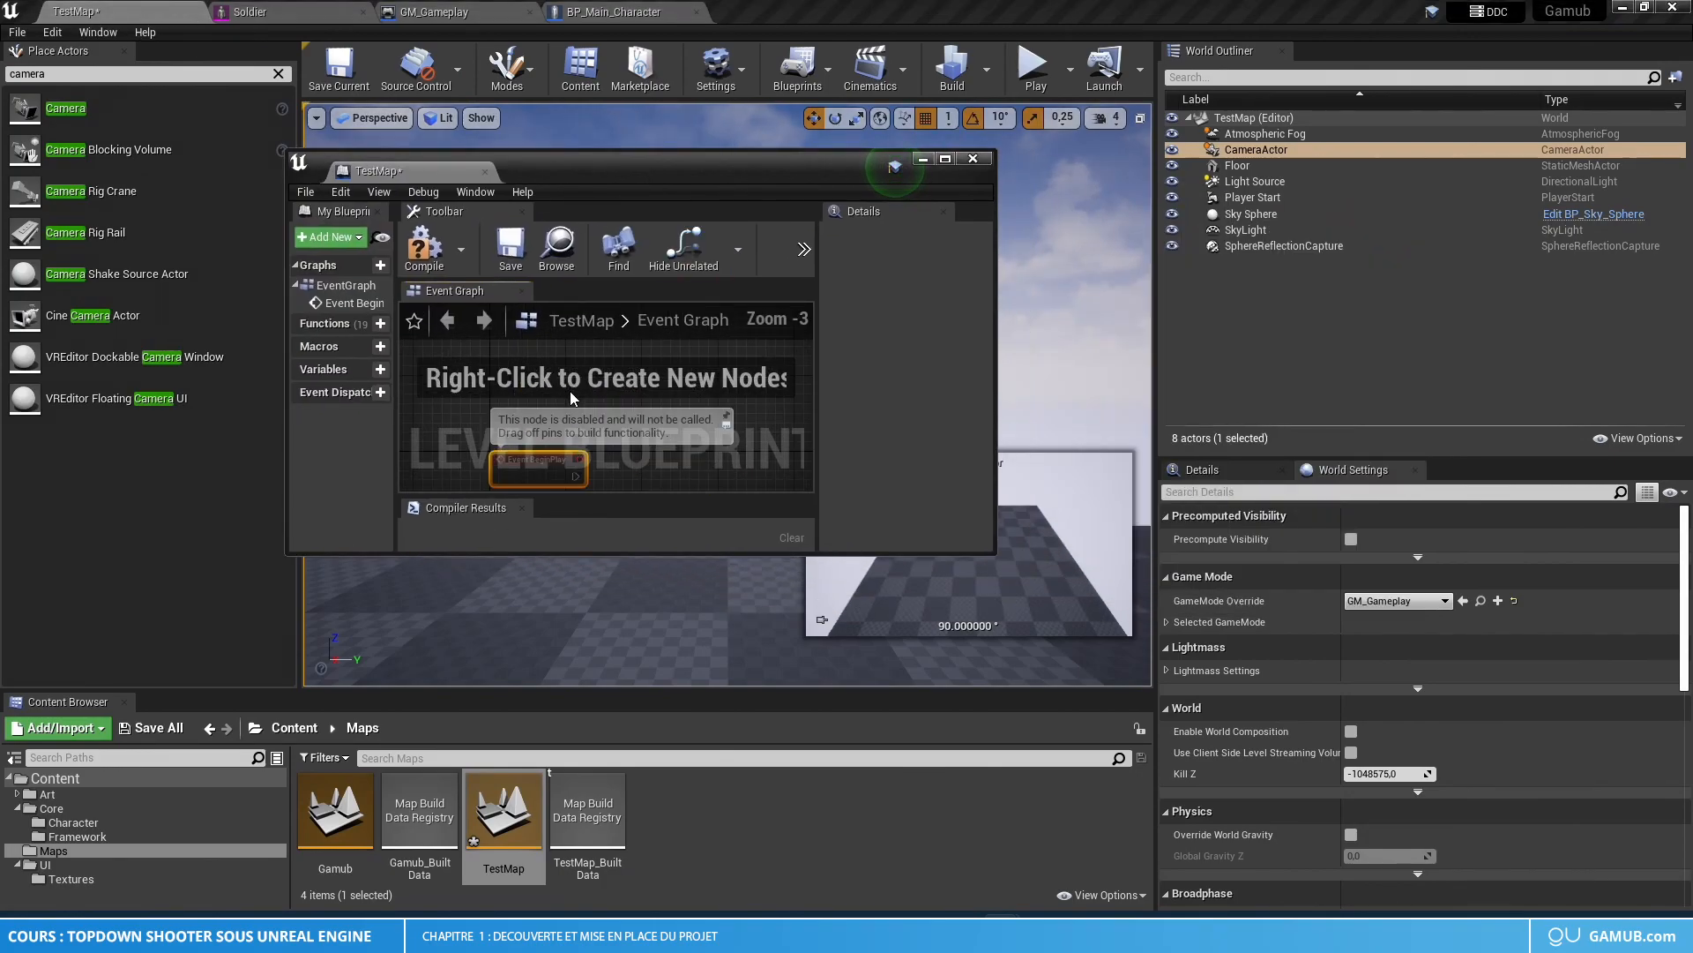
- Add a reference to the level's CameraActor to the Event Graph, save, and place the node above Event BeginPlay in the maximized window
{"action": "left_click", "coordinate": [1248, 150]}
{"action": "left_click_drag", "start_coordinate": [1247, 150], "coordinate": [451, 415]}
{"action": "key", "text": "ctrl+s"}
{"action": "double_click", "coordinate": [543, 176]}
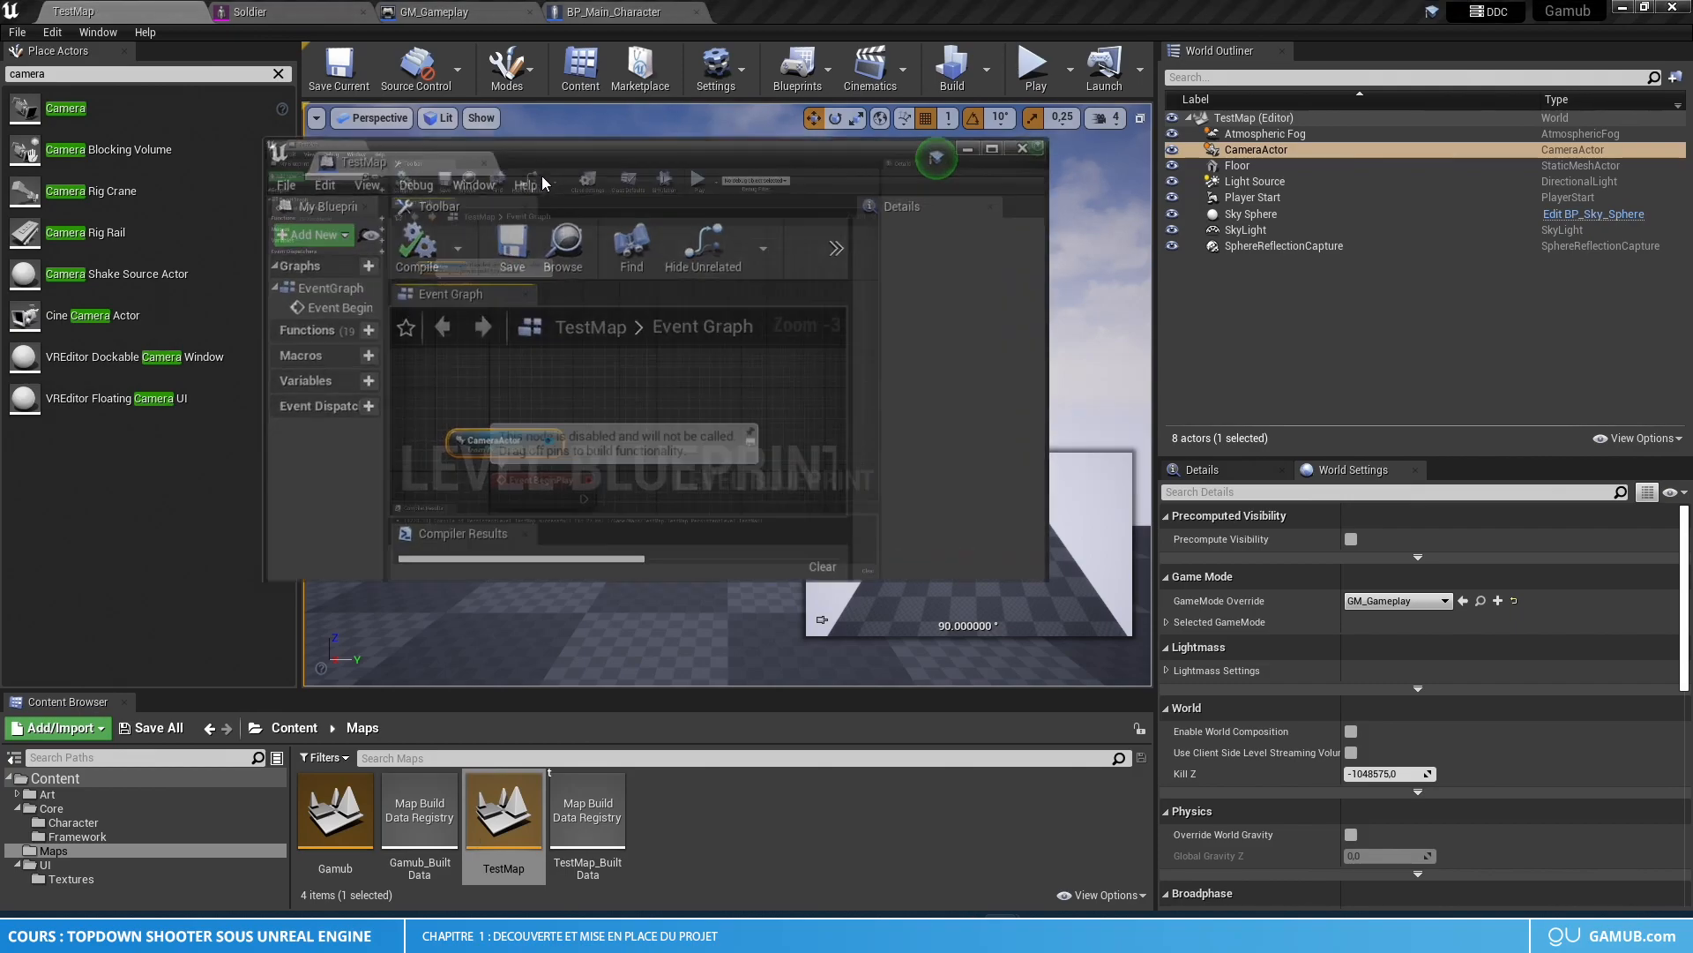
{"action": "scroll", "coordinate": [380, 342], "scroll_direction": "up", "scroll_amount": 3}
{"action": "right_click_drag", "start_coordinate": [375, 284], "coordinate": [496, 432]}
{"action": "left_click_drag", "start_coordinate": [501, 374], "coordinate": [557, 247]}
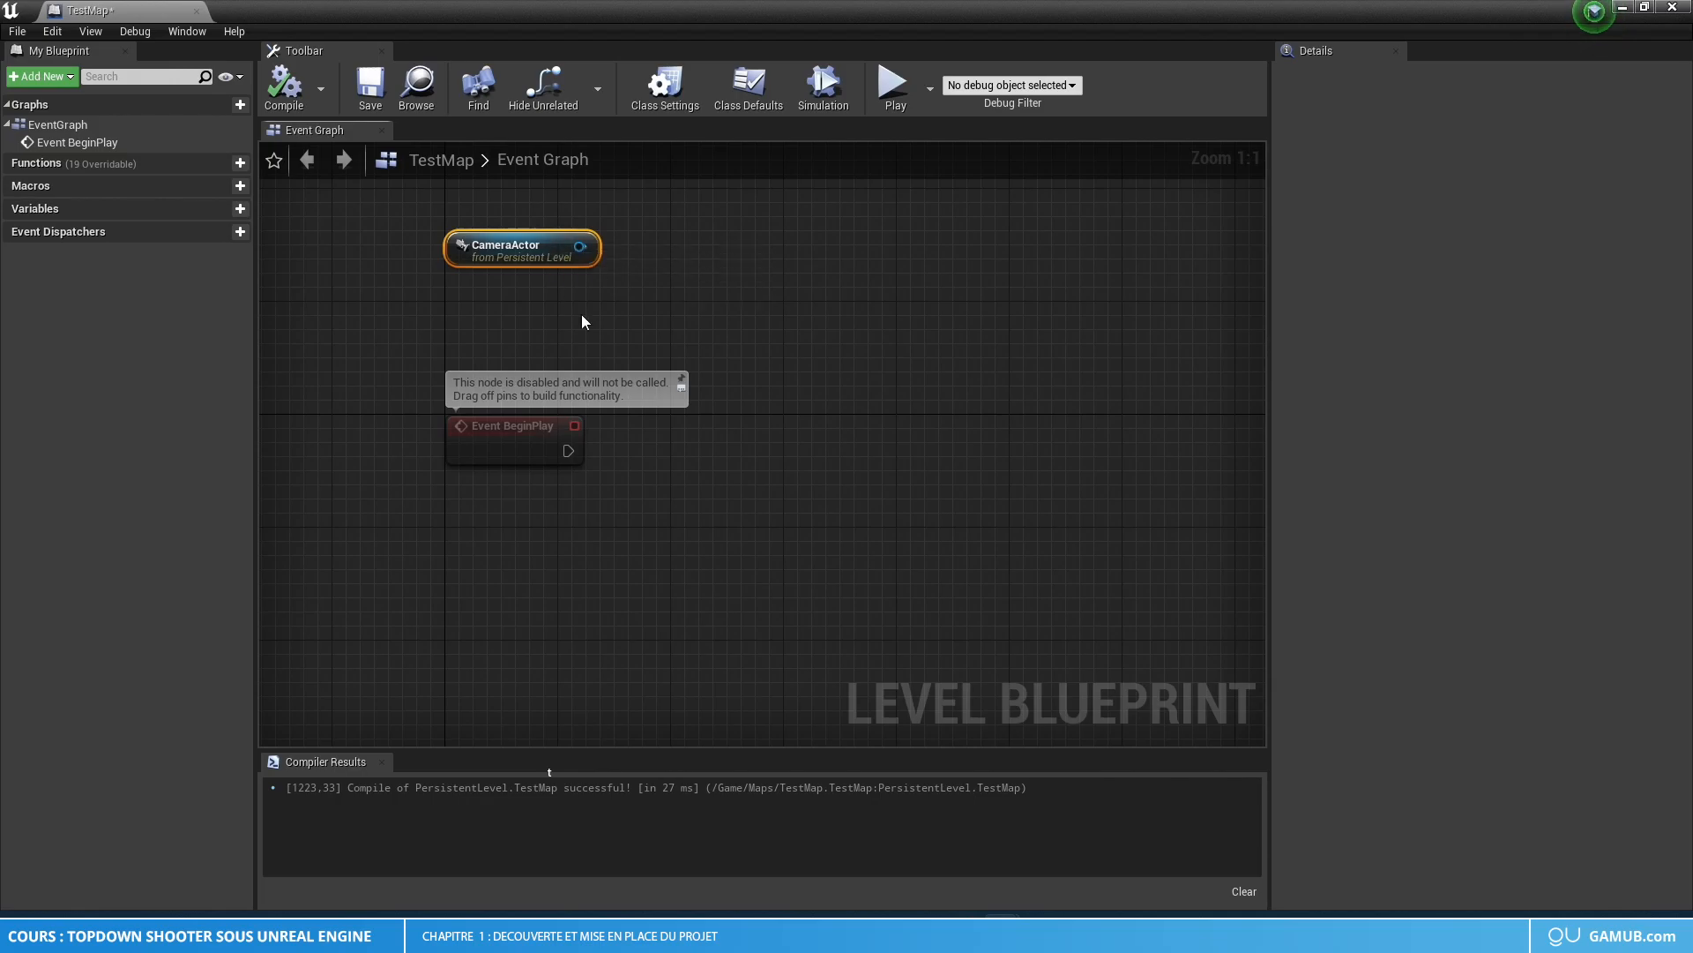
- Add a Set View Target with Blend node wired from Event BeginPlay, searching with Context Sensitive turned off
{"action": "left_click_drag", "start_coordinate": [569, 450], "coordinate": [880, 445]}
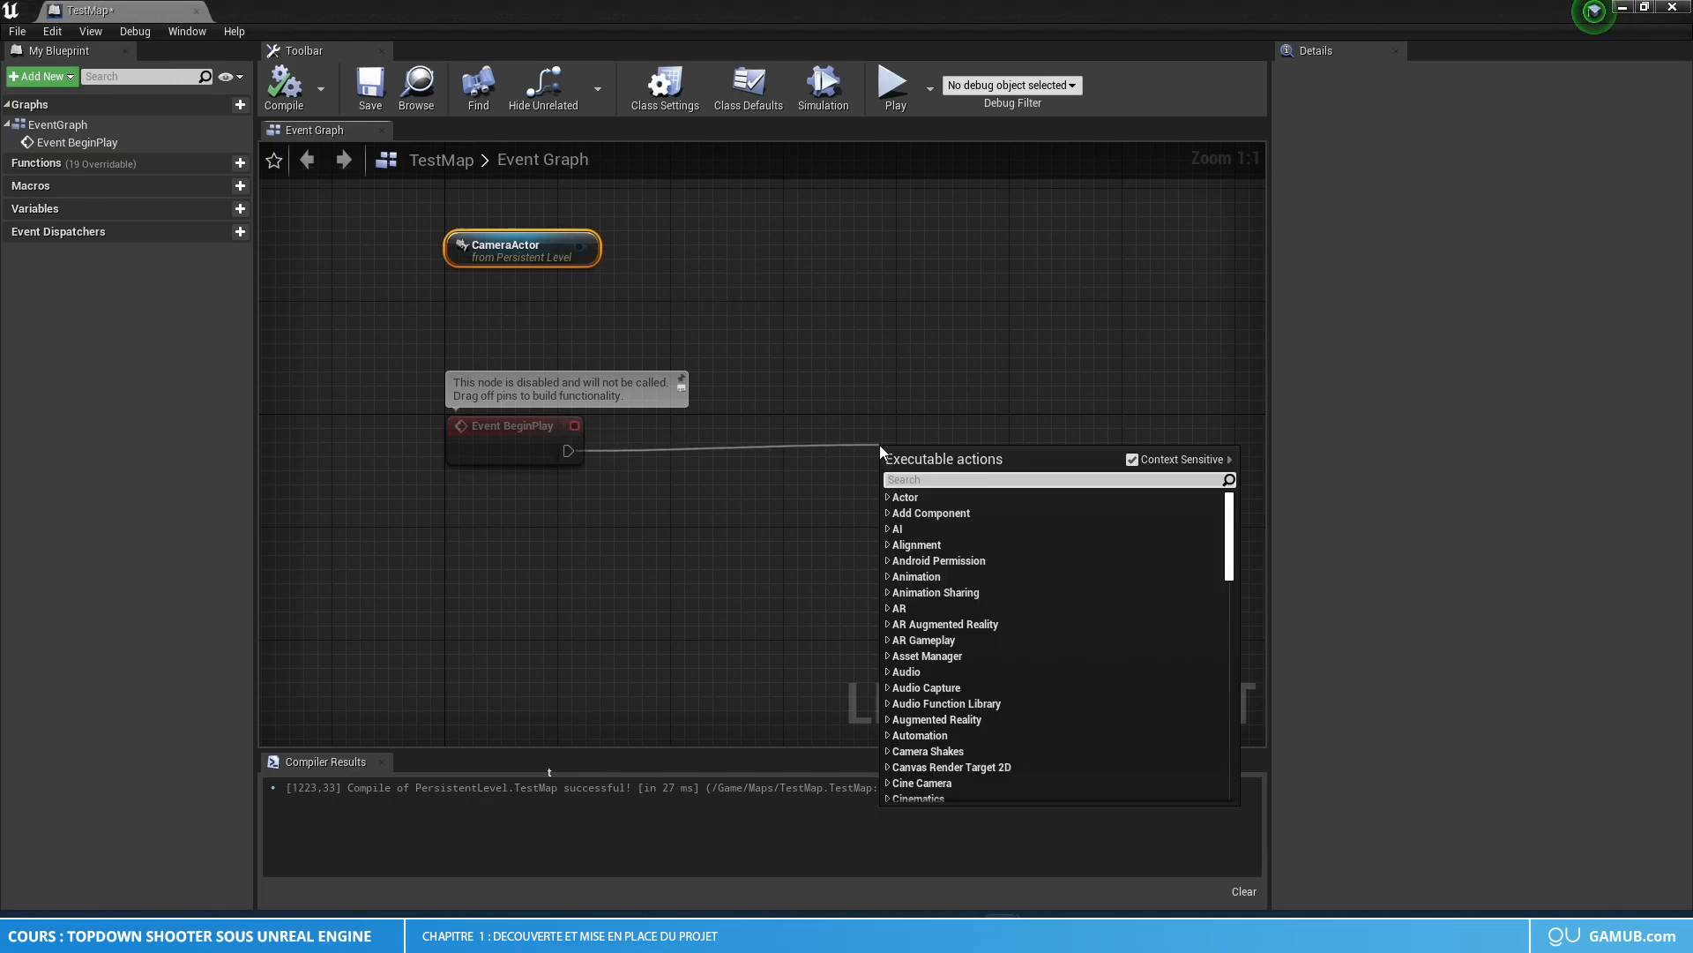
{"action": "type", "text": "Set Vie"}
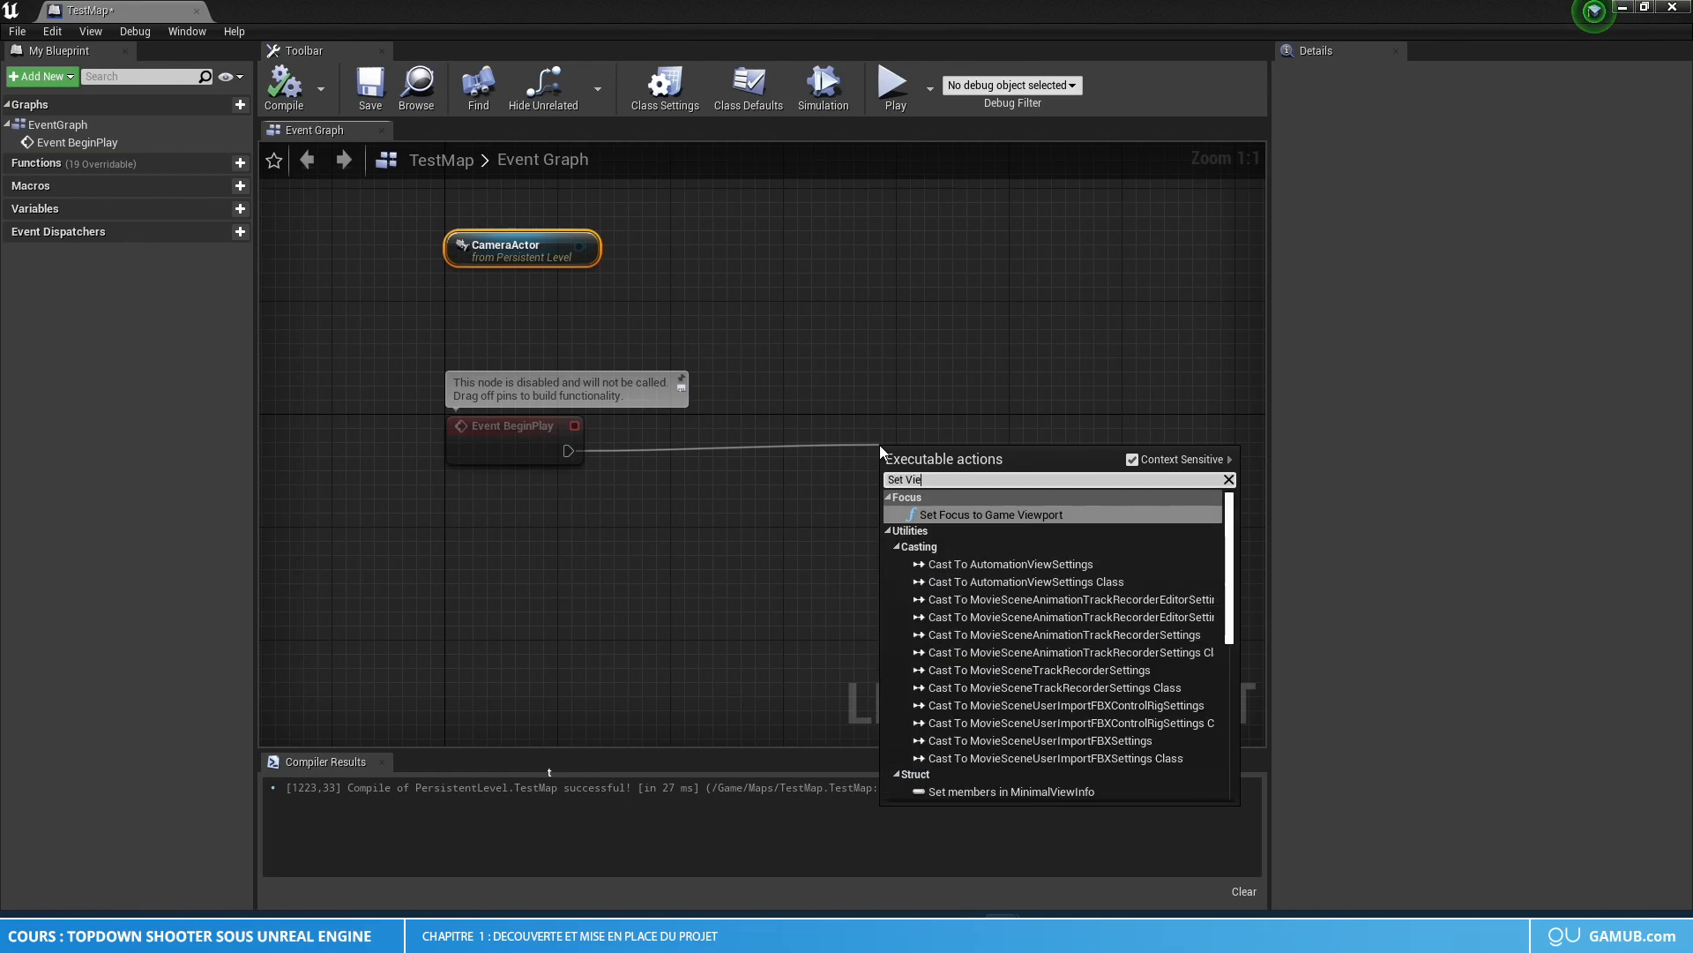
{"action": "type", "text": "w "}
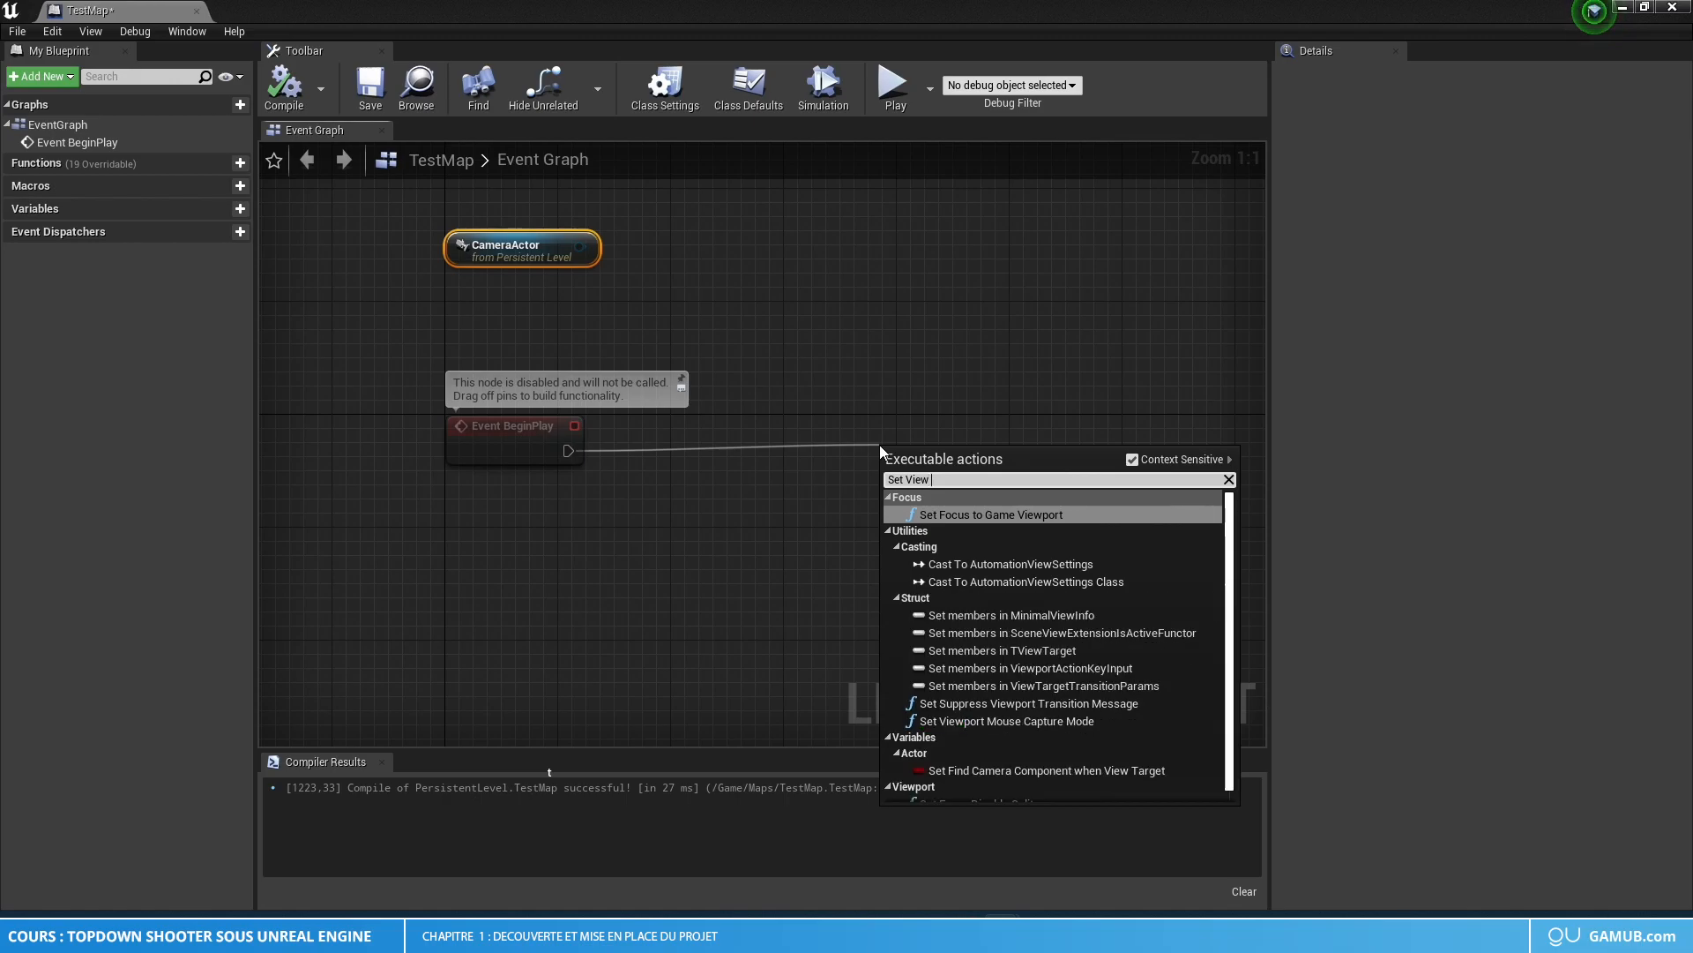
{"action": "type", "text": "tar"}
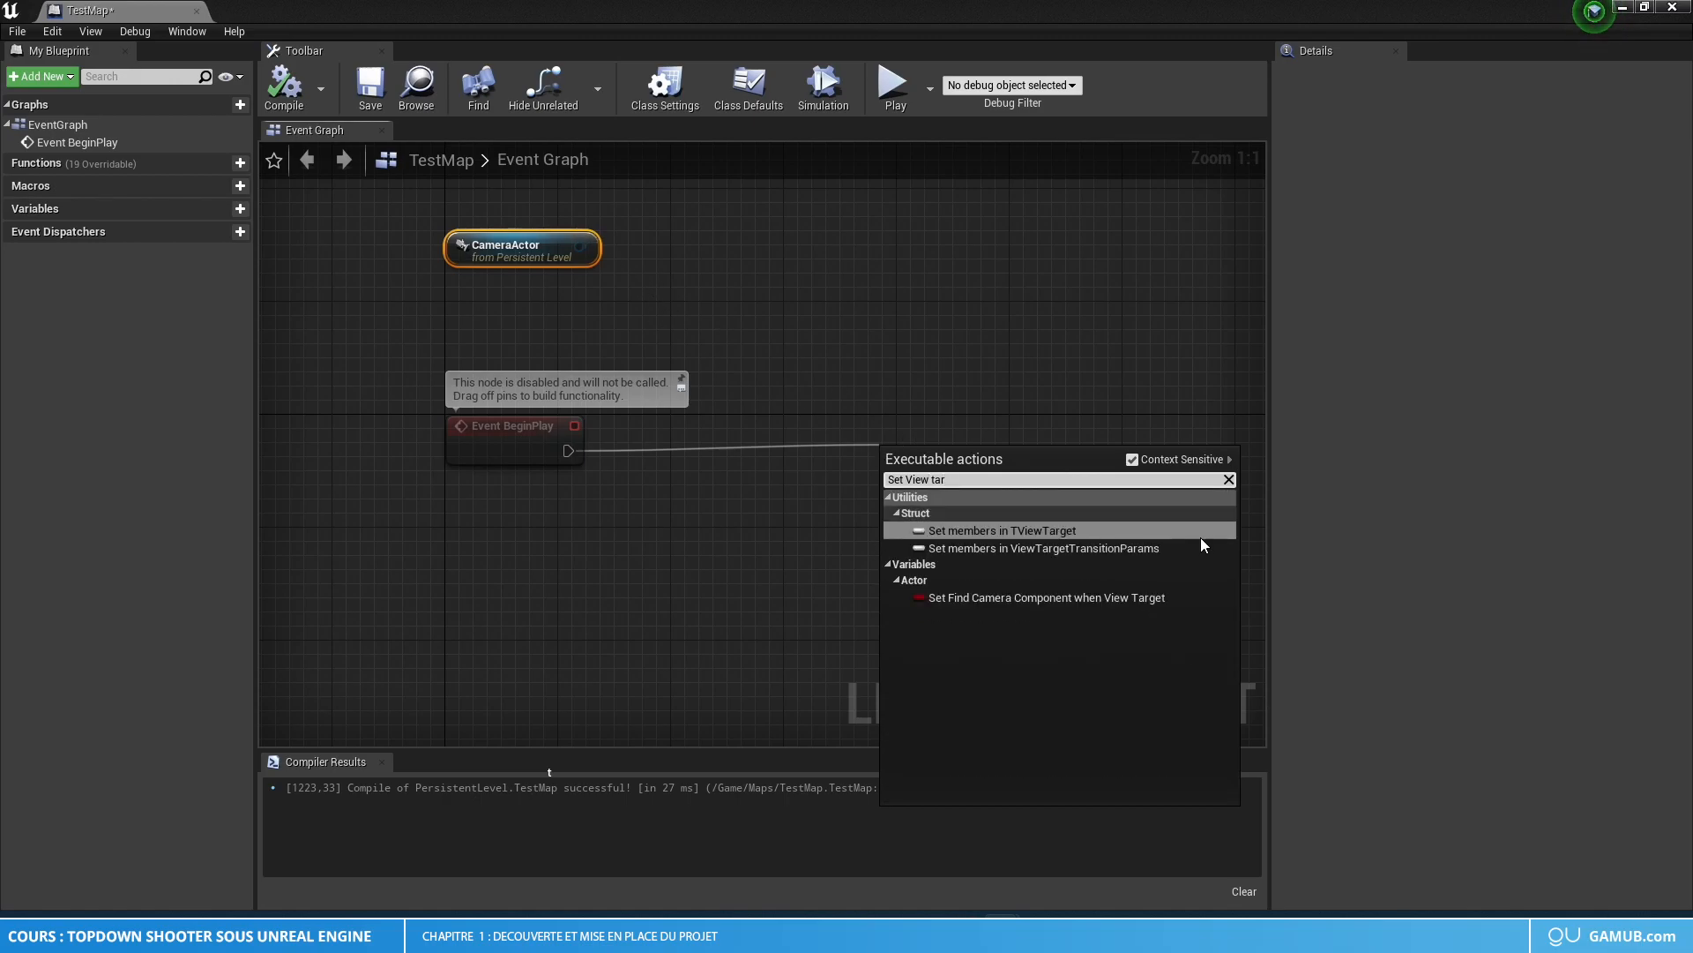
{"action": "left_click", "coordinate": [1132, 459]}
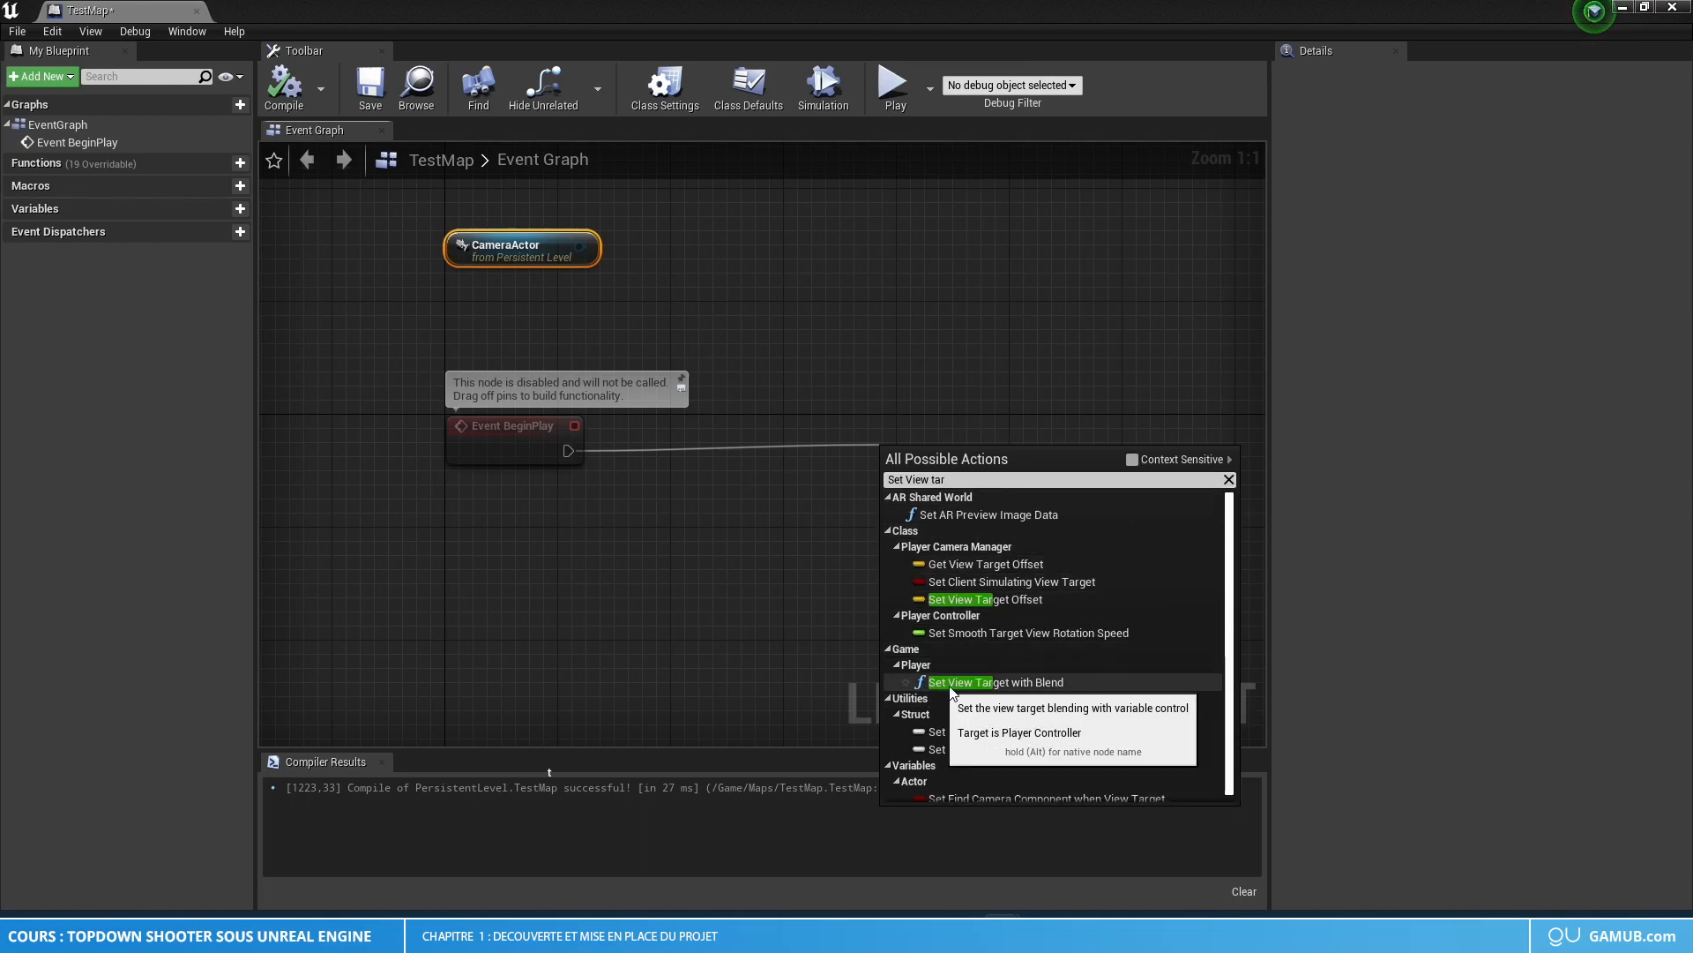
{"action": "left_click", "coordinate": [973, 686]}
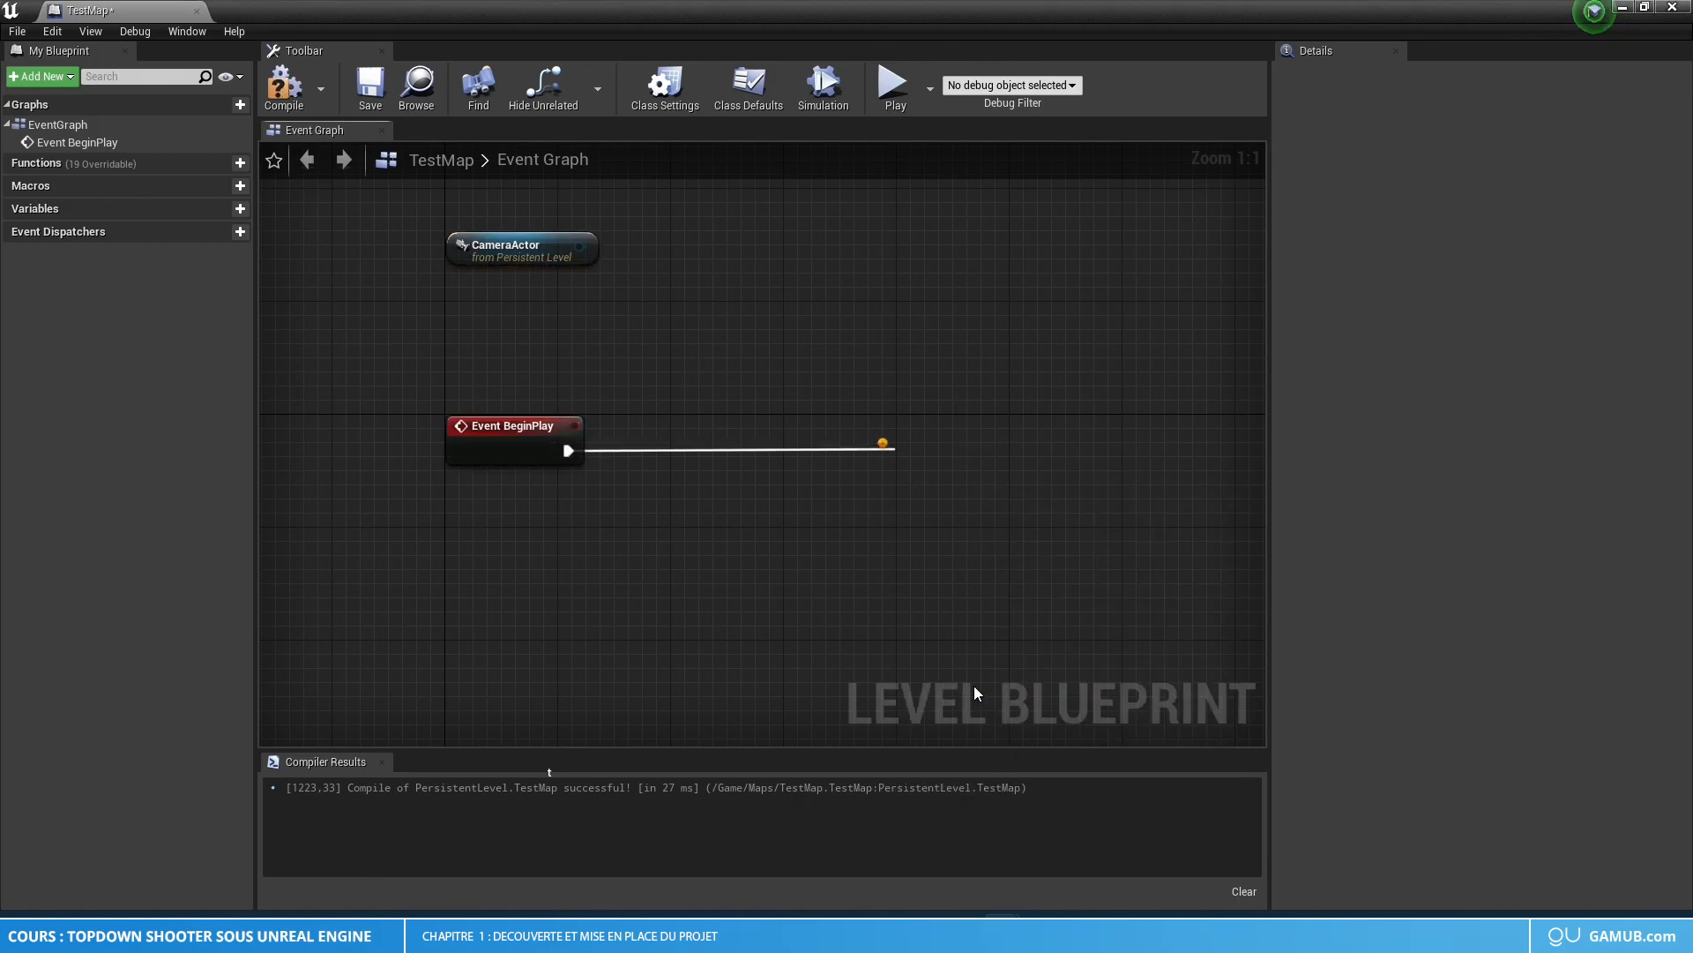
{"action": "left_click_drag", "start_coordinate": [889, 427], "coordinate": [871, 433]}
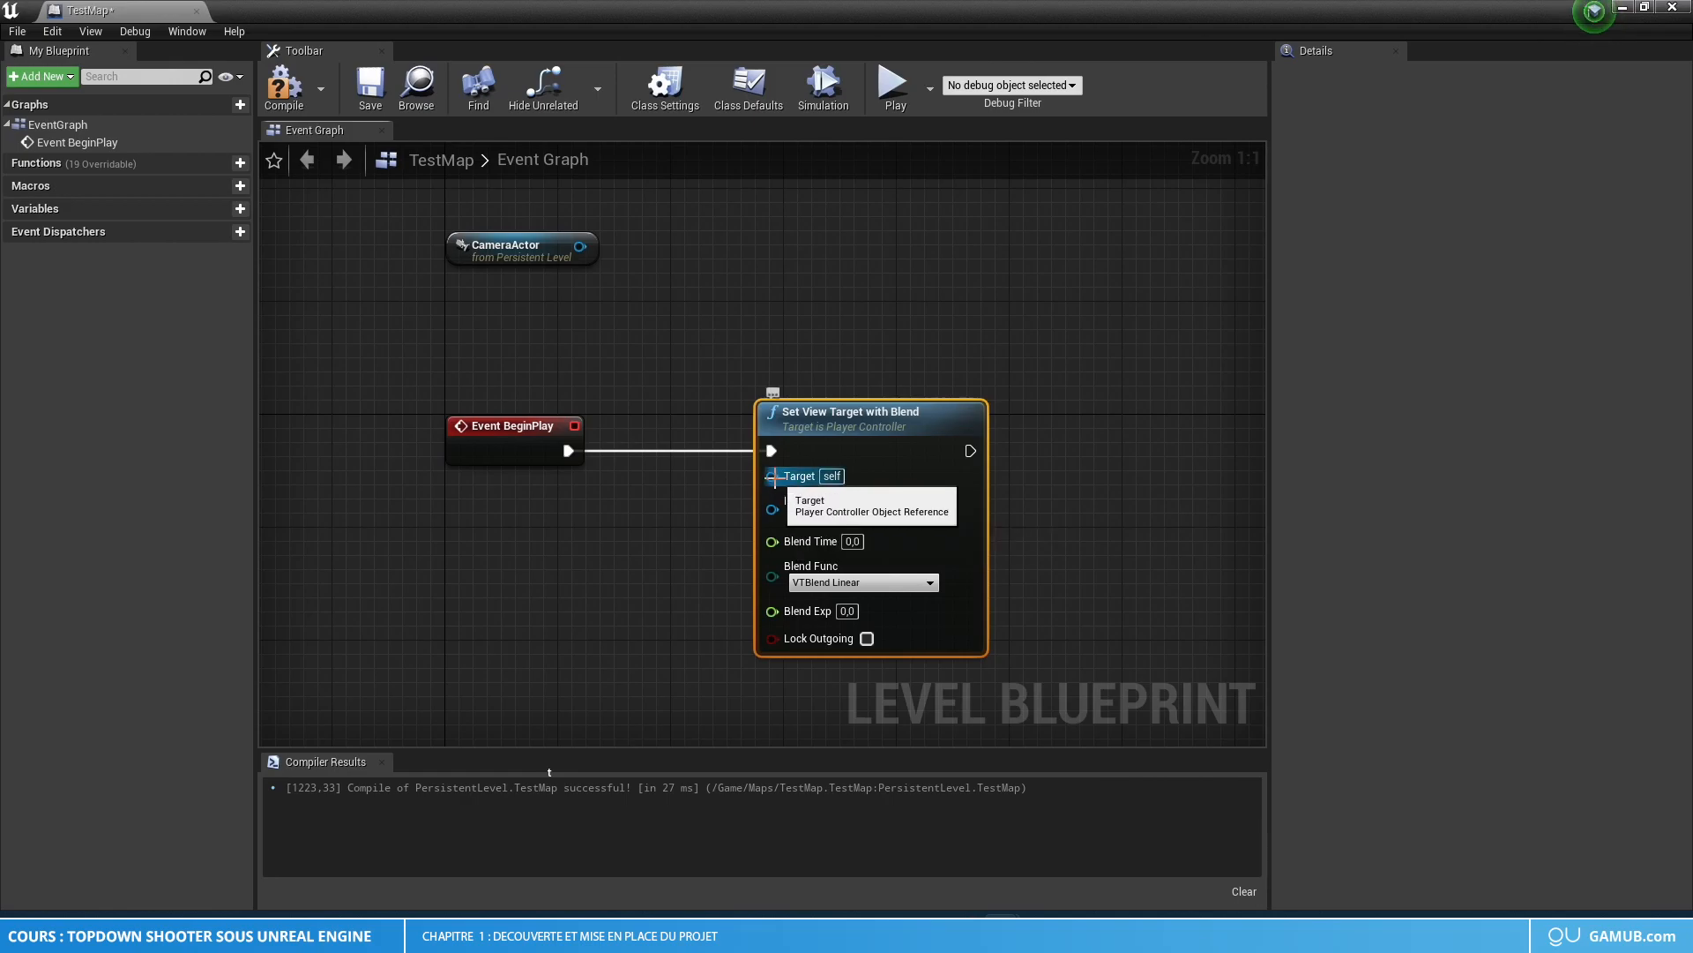
- Feed the Set View Target with Blend node's Target from a Get Player Controller node, placed above Event BeginPlay, with Context Sensitive turned back on
{"action": "left_click_drag", "start_coordinate": [783, 485], "coordinate": [575, 347]}
{"action": "type", "text": "get plauer"}
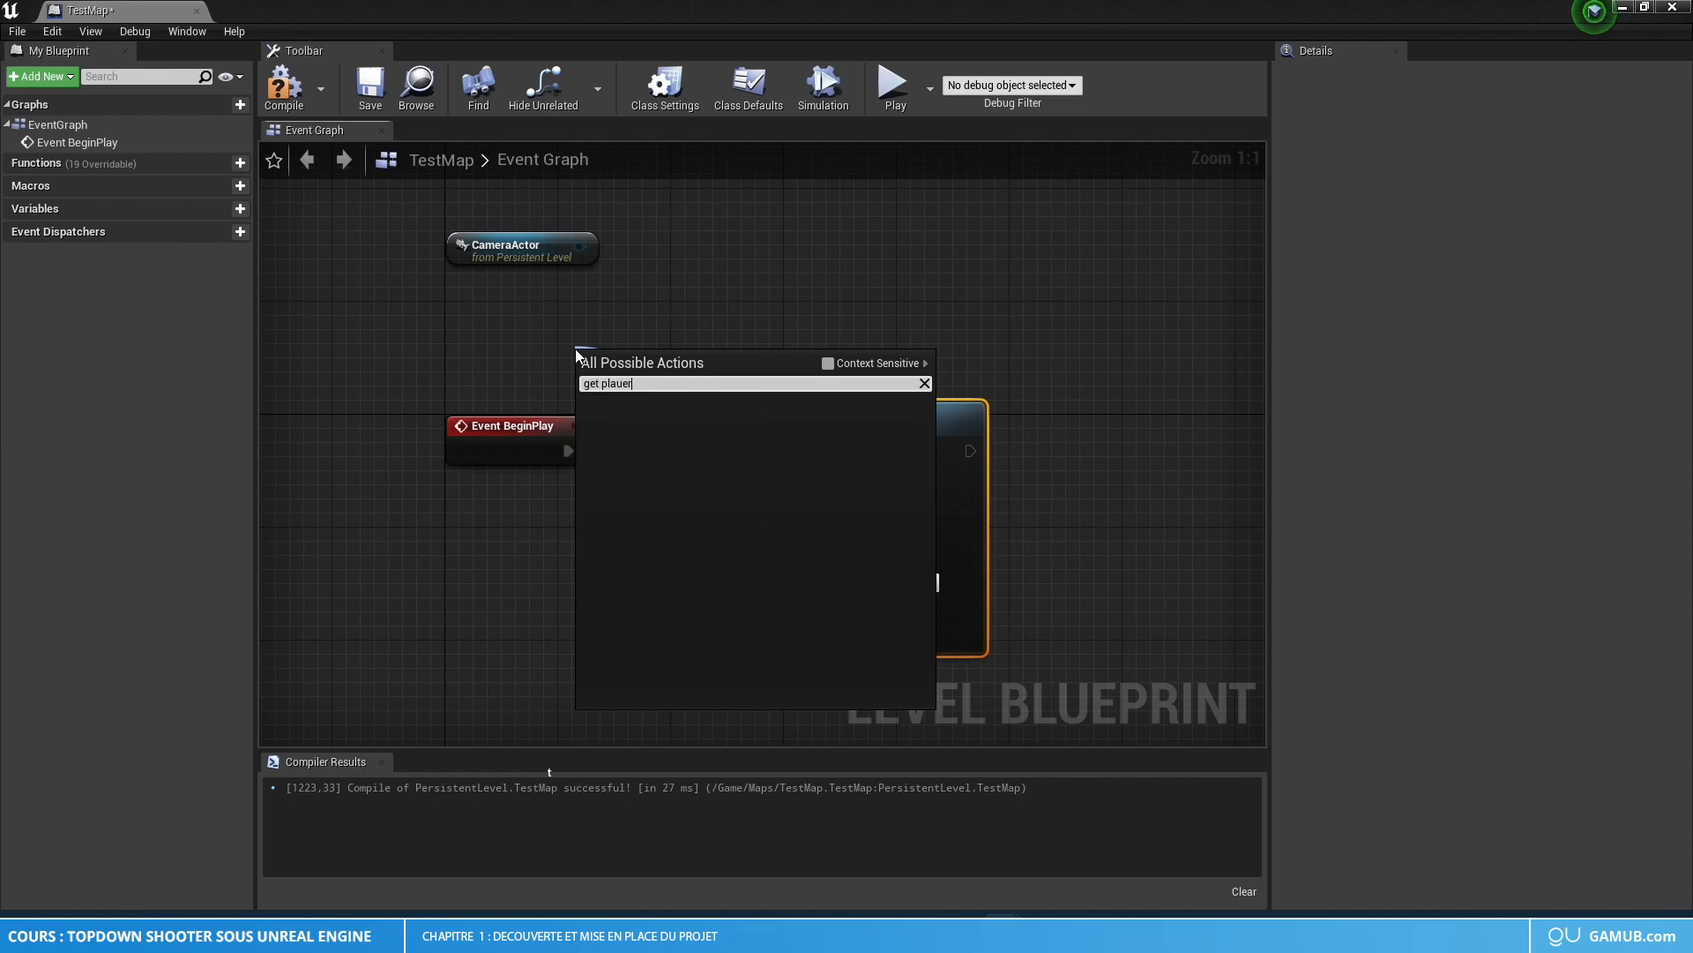
{"action": "key", "text": "BackSpace"}
{"action": "key", "text": "BackSpace"}
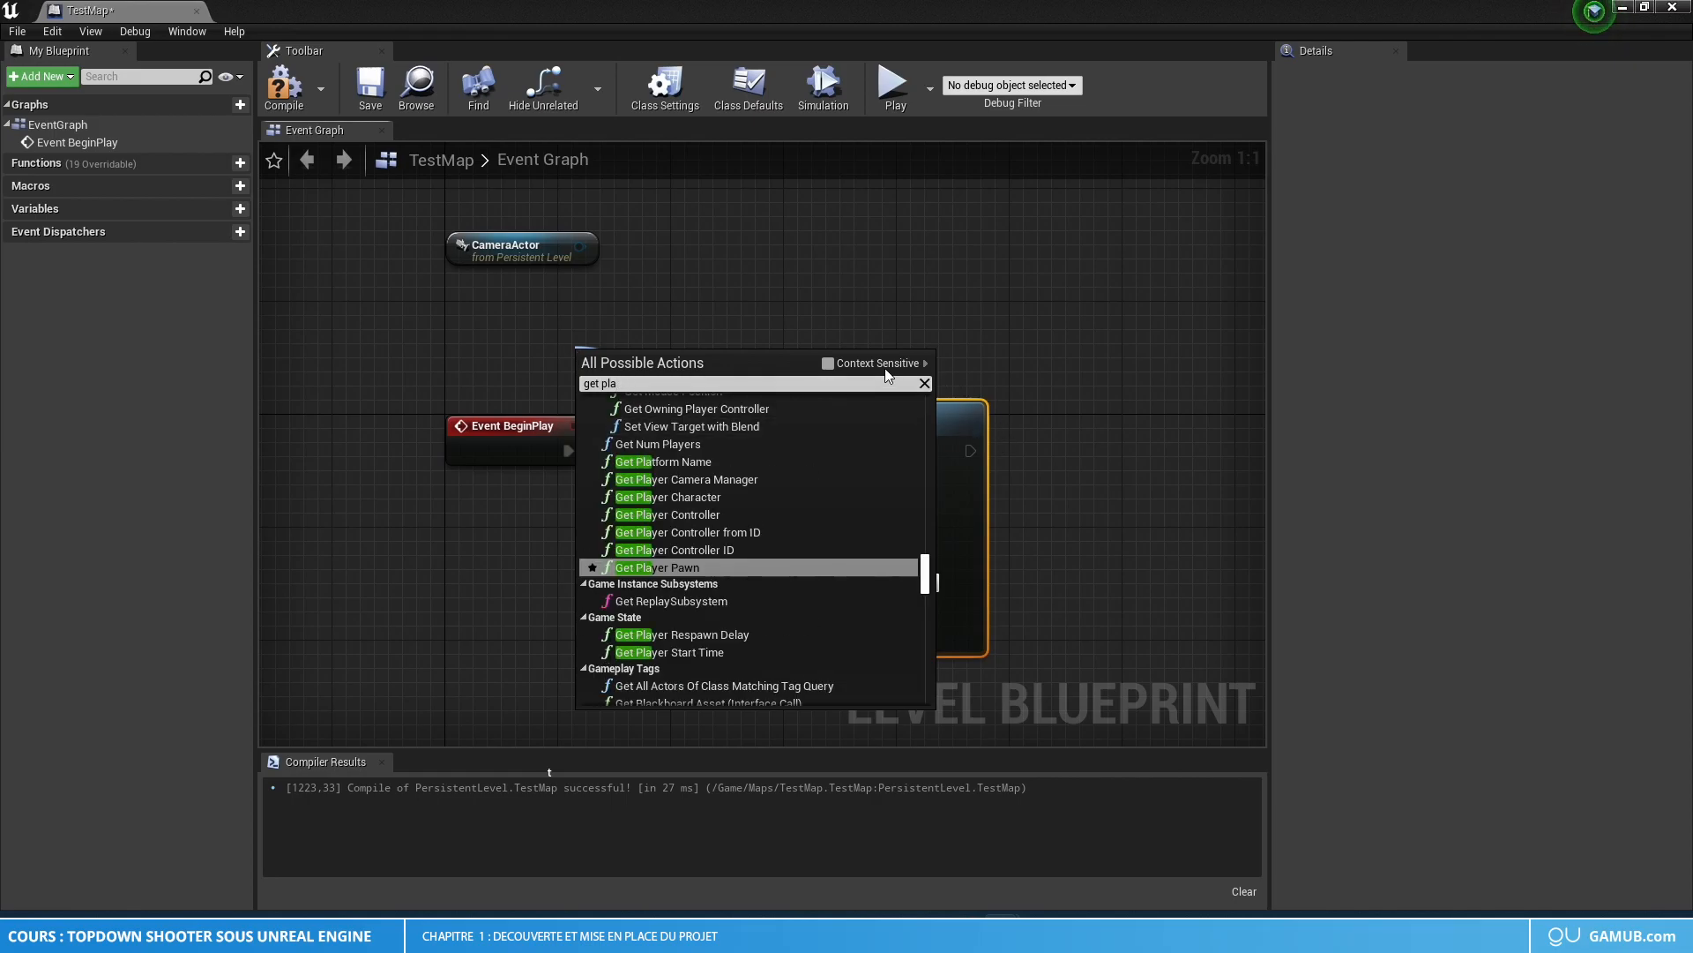
{"action": "left_click", "coordinate": [827, 363]}
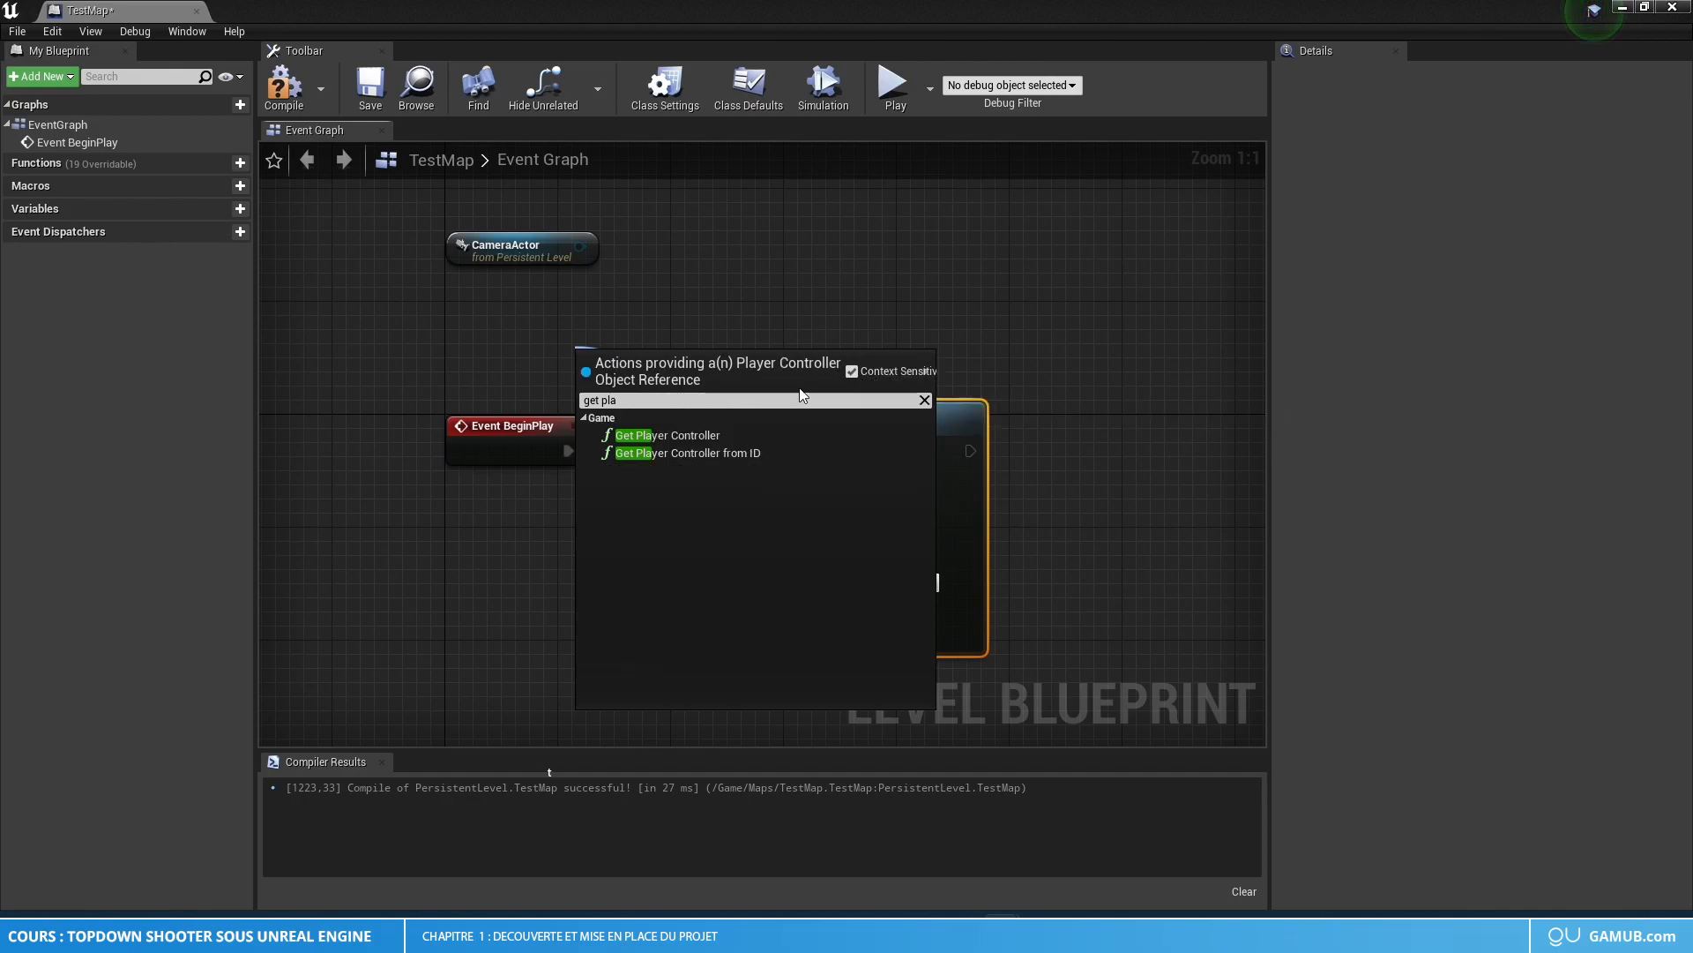
{"action": "left_click", "coordinate": [694, 436]}
{"action": "left_click_drag", "start_coordinate": [707, 351], "coordinate": [498, 343]}
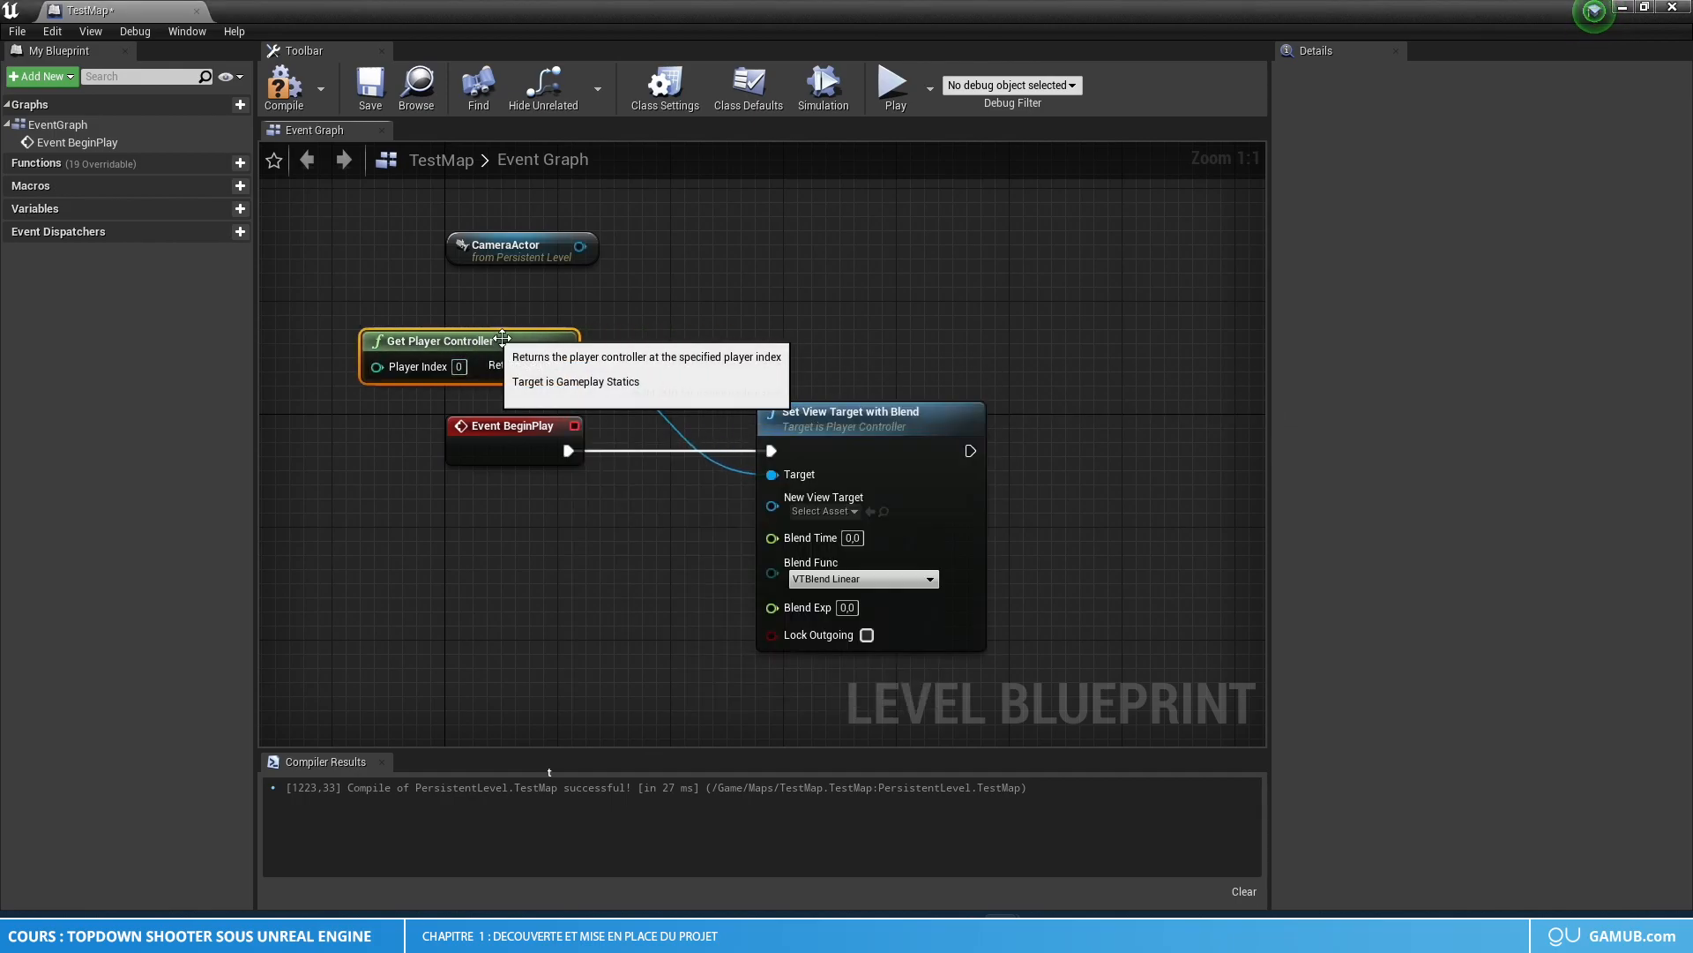
- Connect the CameraActor reference to New View Target, then compile and save the Level Blueprint
{"action": "left_click", "coordinate": [808, 513]}
{"action": "left_click", "coordinate": [809, 499]}
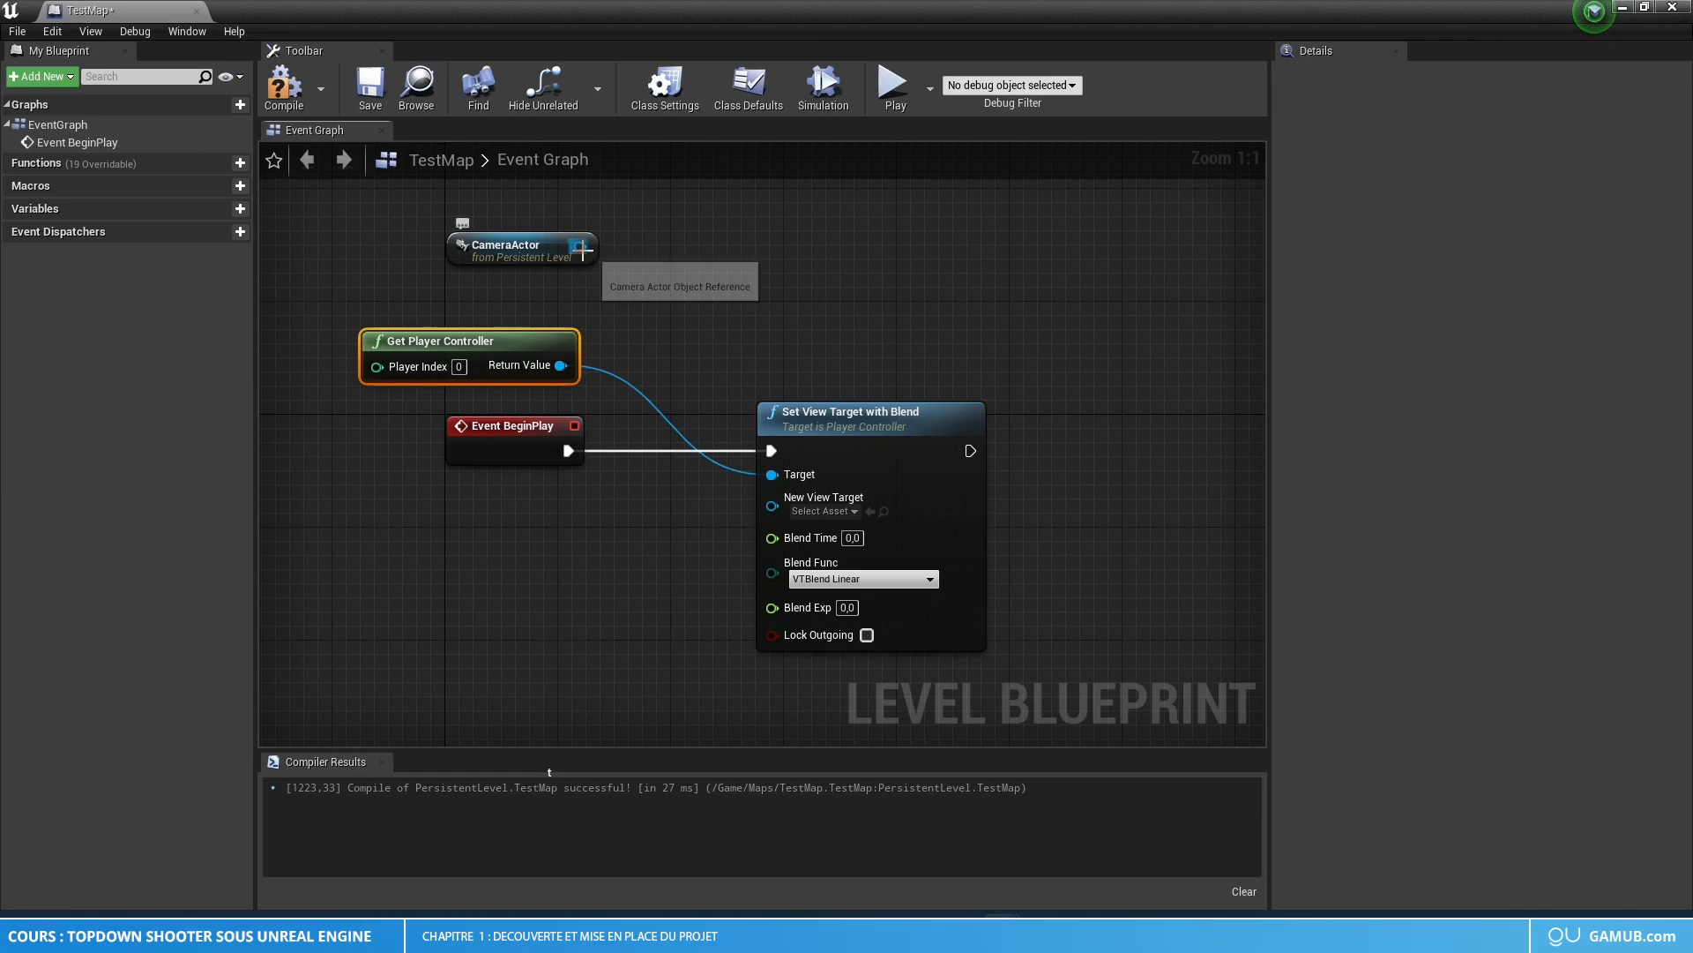
{"action": "left_click_drag", "start_coordinate": [581, 245], "coordinate": [796, 510]}
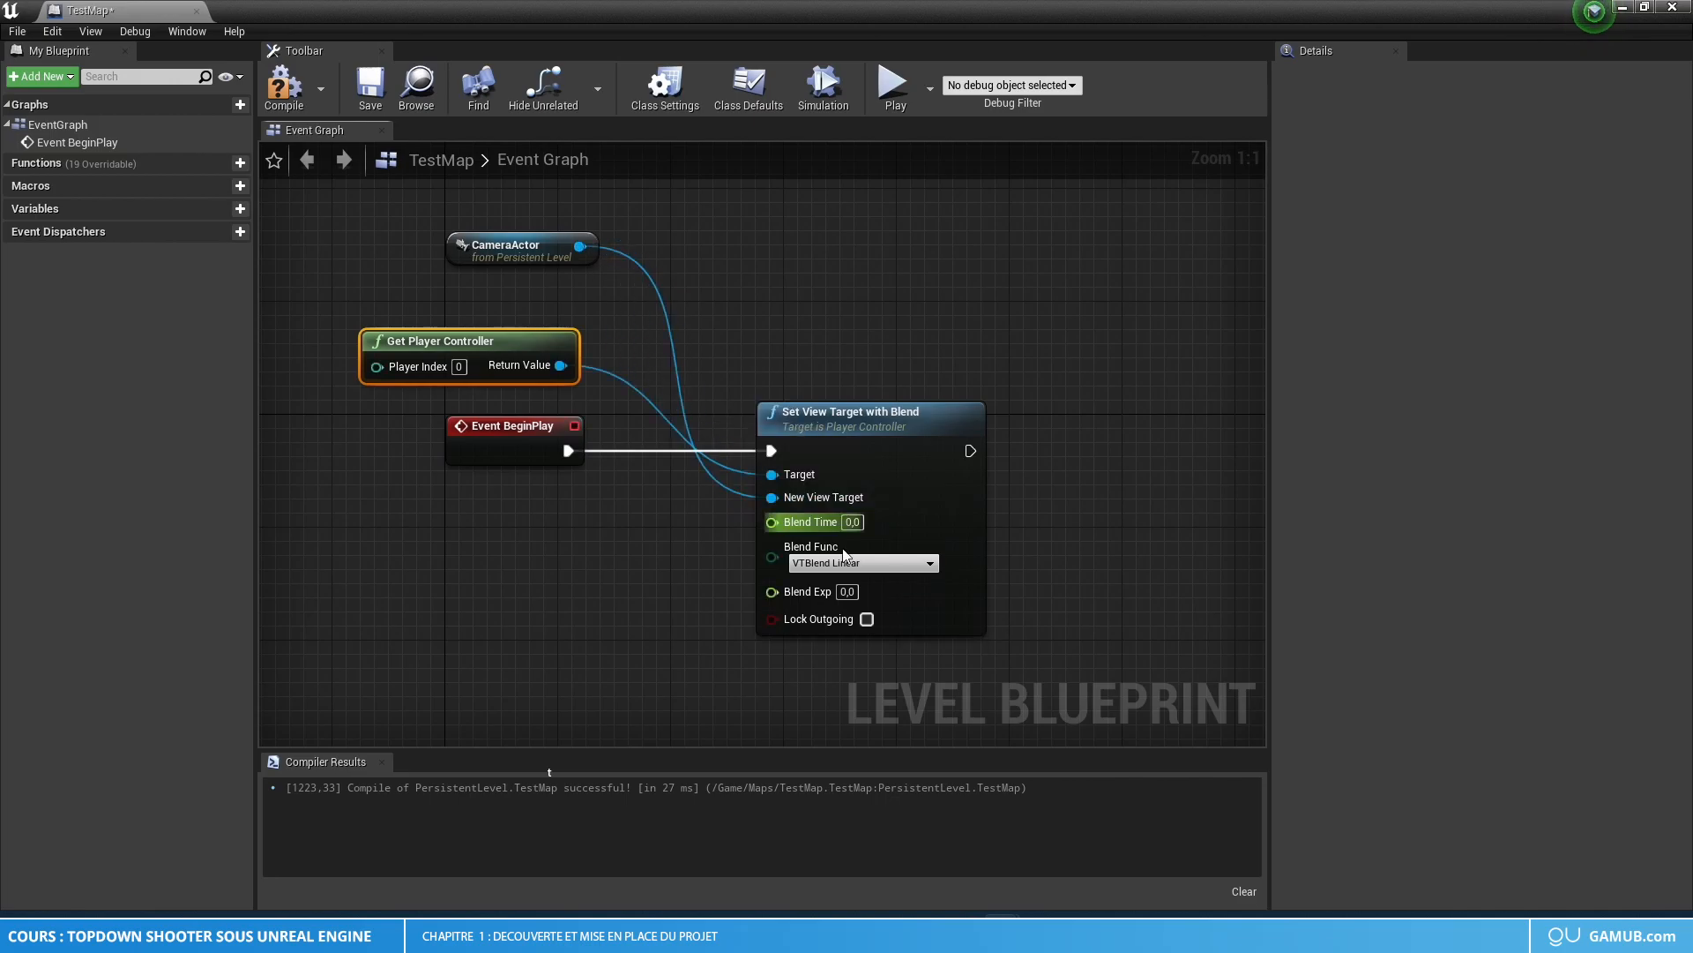
{"action": "left_click", "coordinate": [282, 97]}
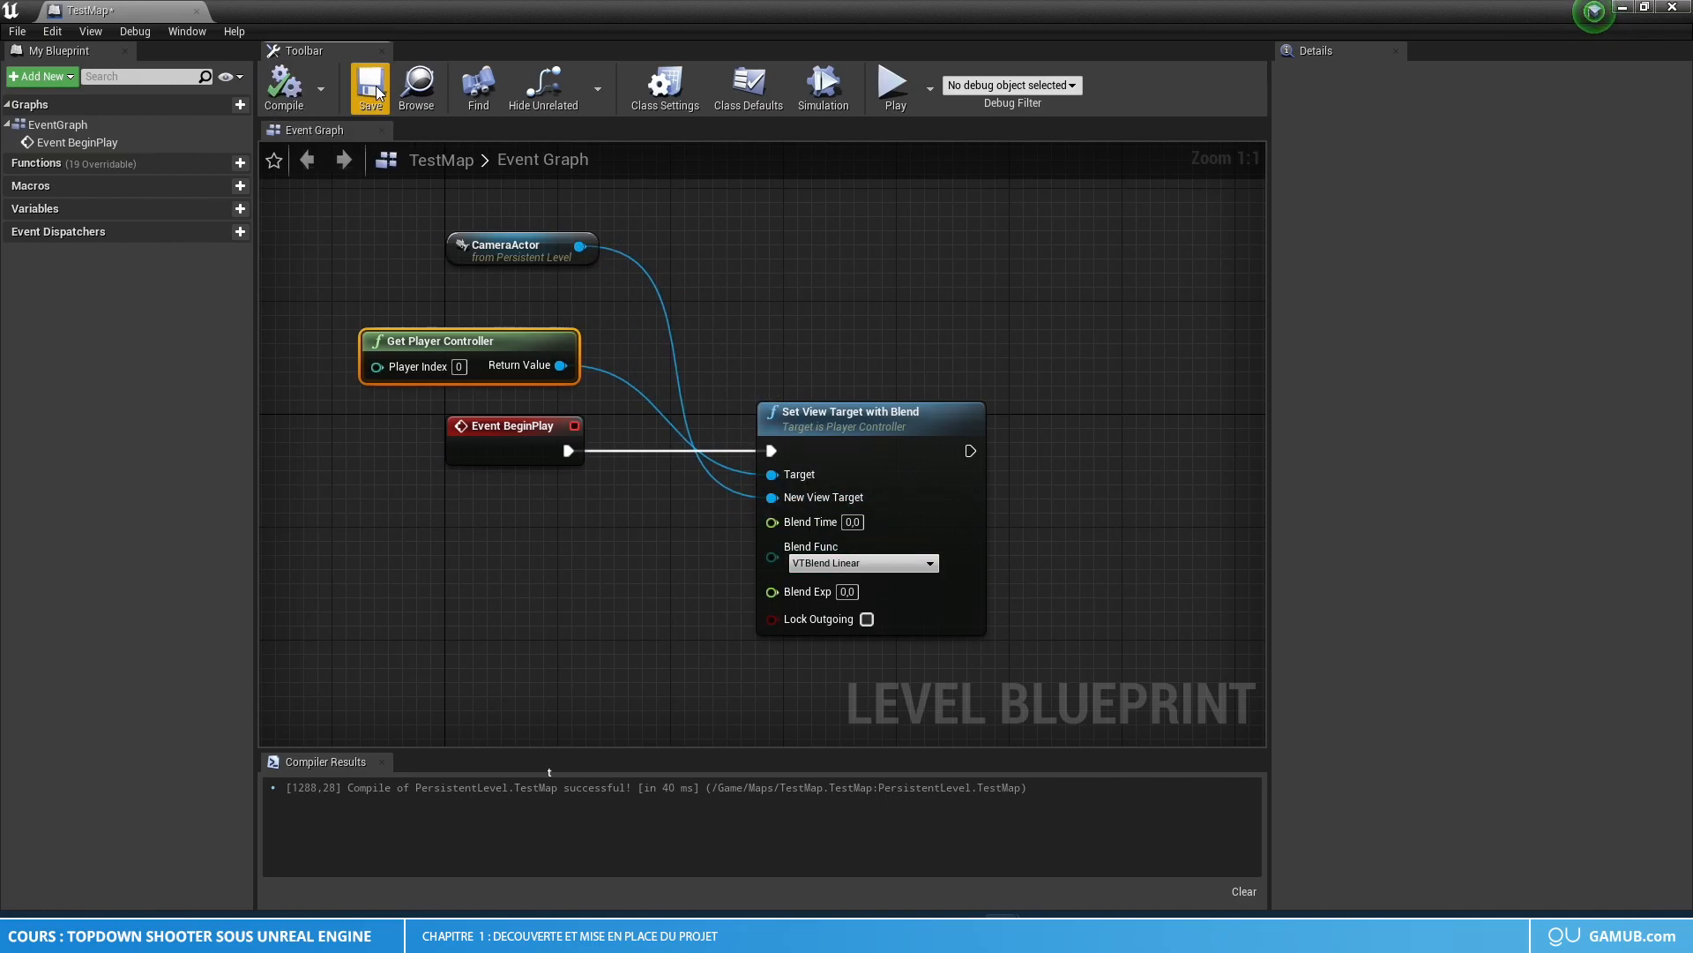
{"action": "left_click", "coordinate": [370, 88]}
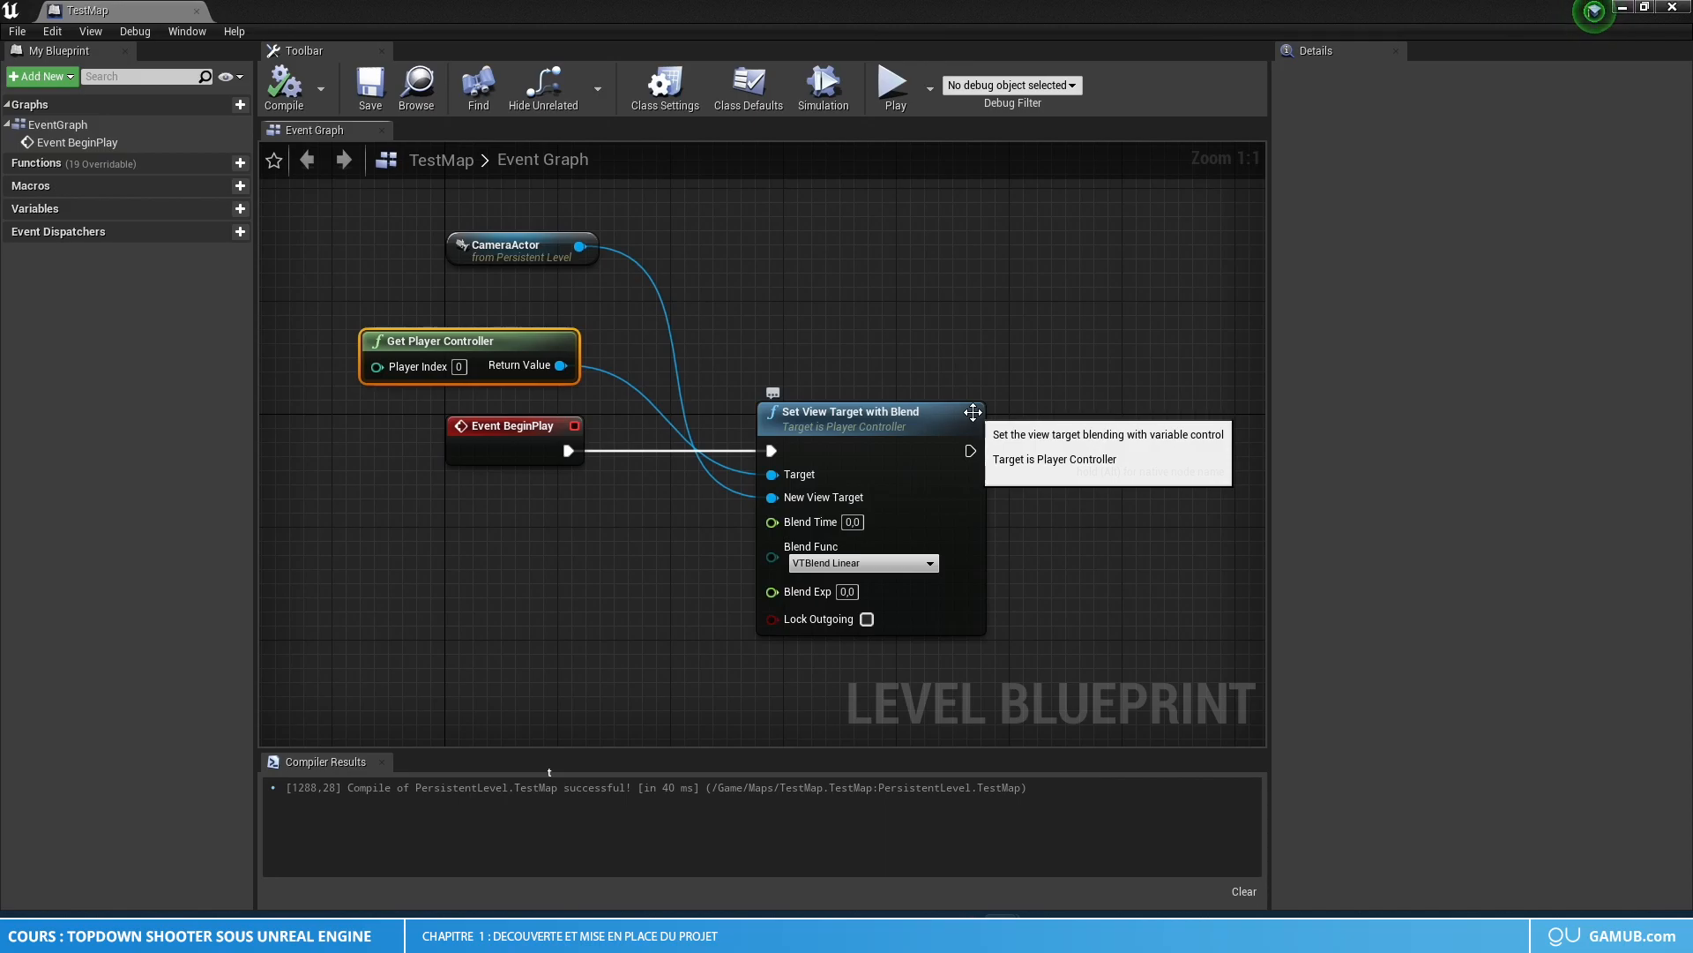
- Dock the TestMap Level Blueprint beside the other open editors and play-test the level from BP_Main_Character to check the fixed camera view
{"action": "left_click_drag", "start_coordinate": [139, 10], "coordinate": [750, 11]}
{"action": "left_click", "coordinate": [613, 11]}
{"action": "left_click", "coordinate": [895, 66]}
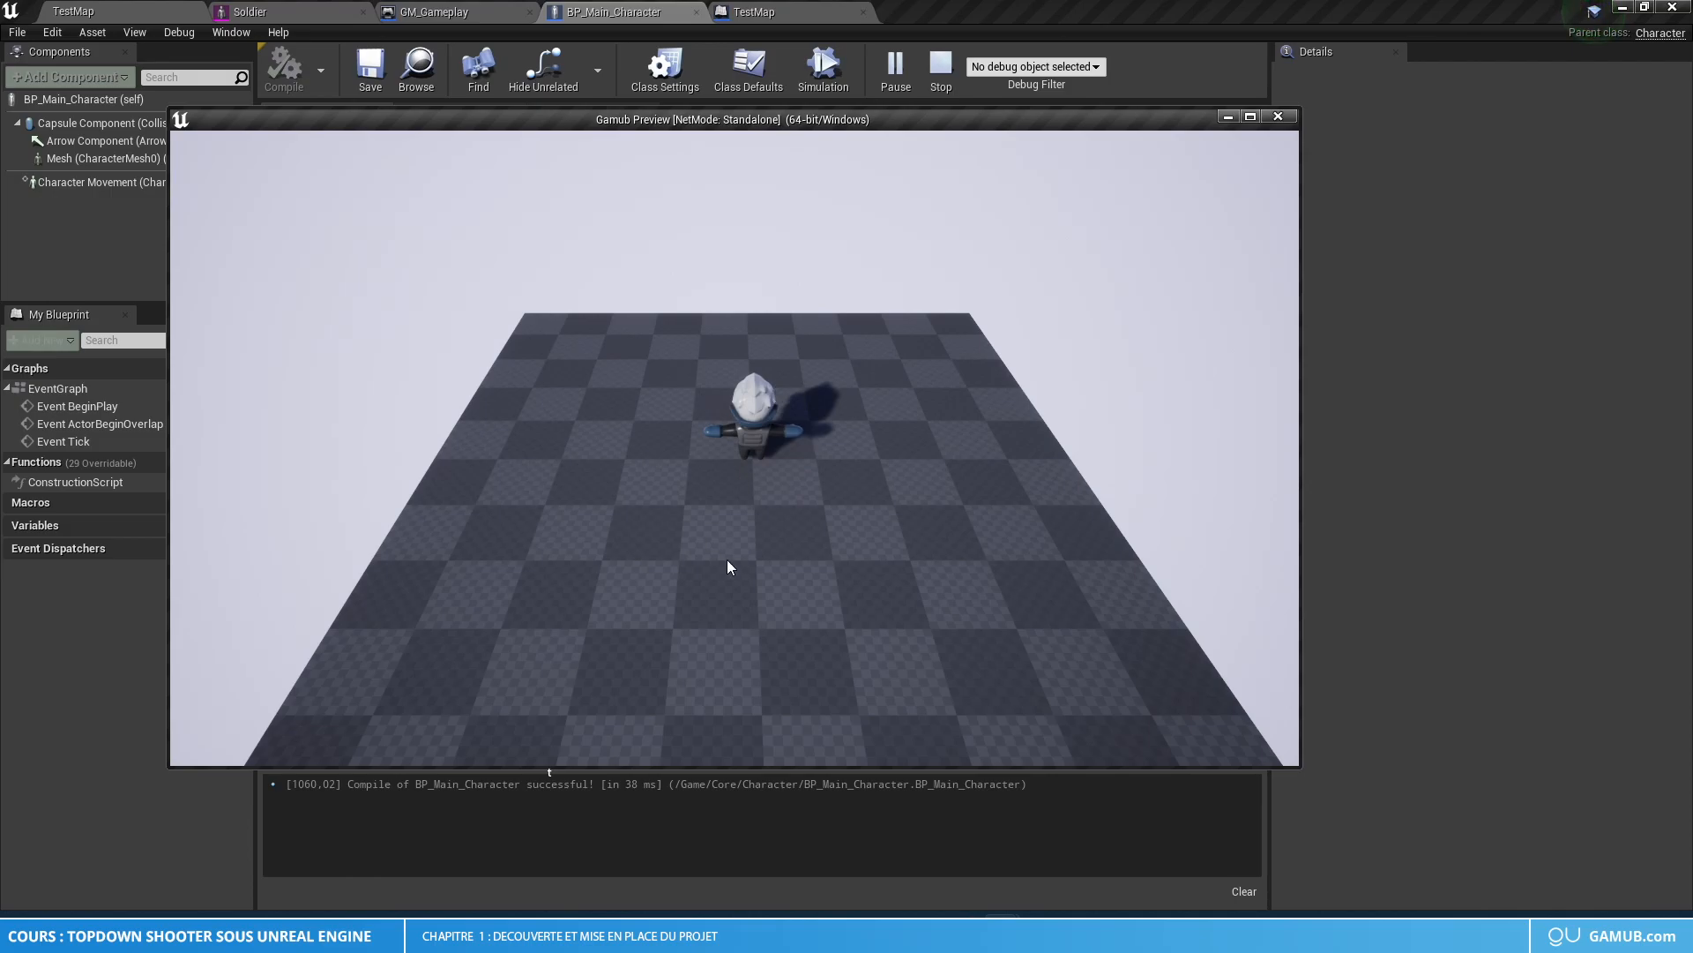
{"action": "left_click", "coordinate": [1279, 118]}
- Set the Blend Time of Set View Target with Blend to 10 in the TestMap Level Blueprint and play-test the level
{"action": "left_click", "coordinate": [781, 12]}
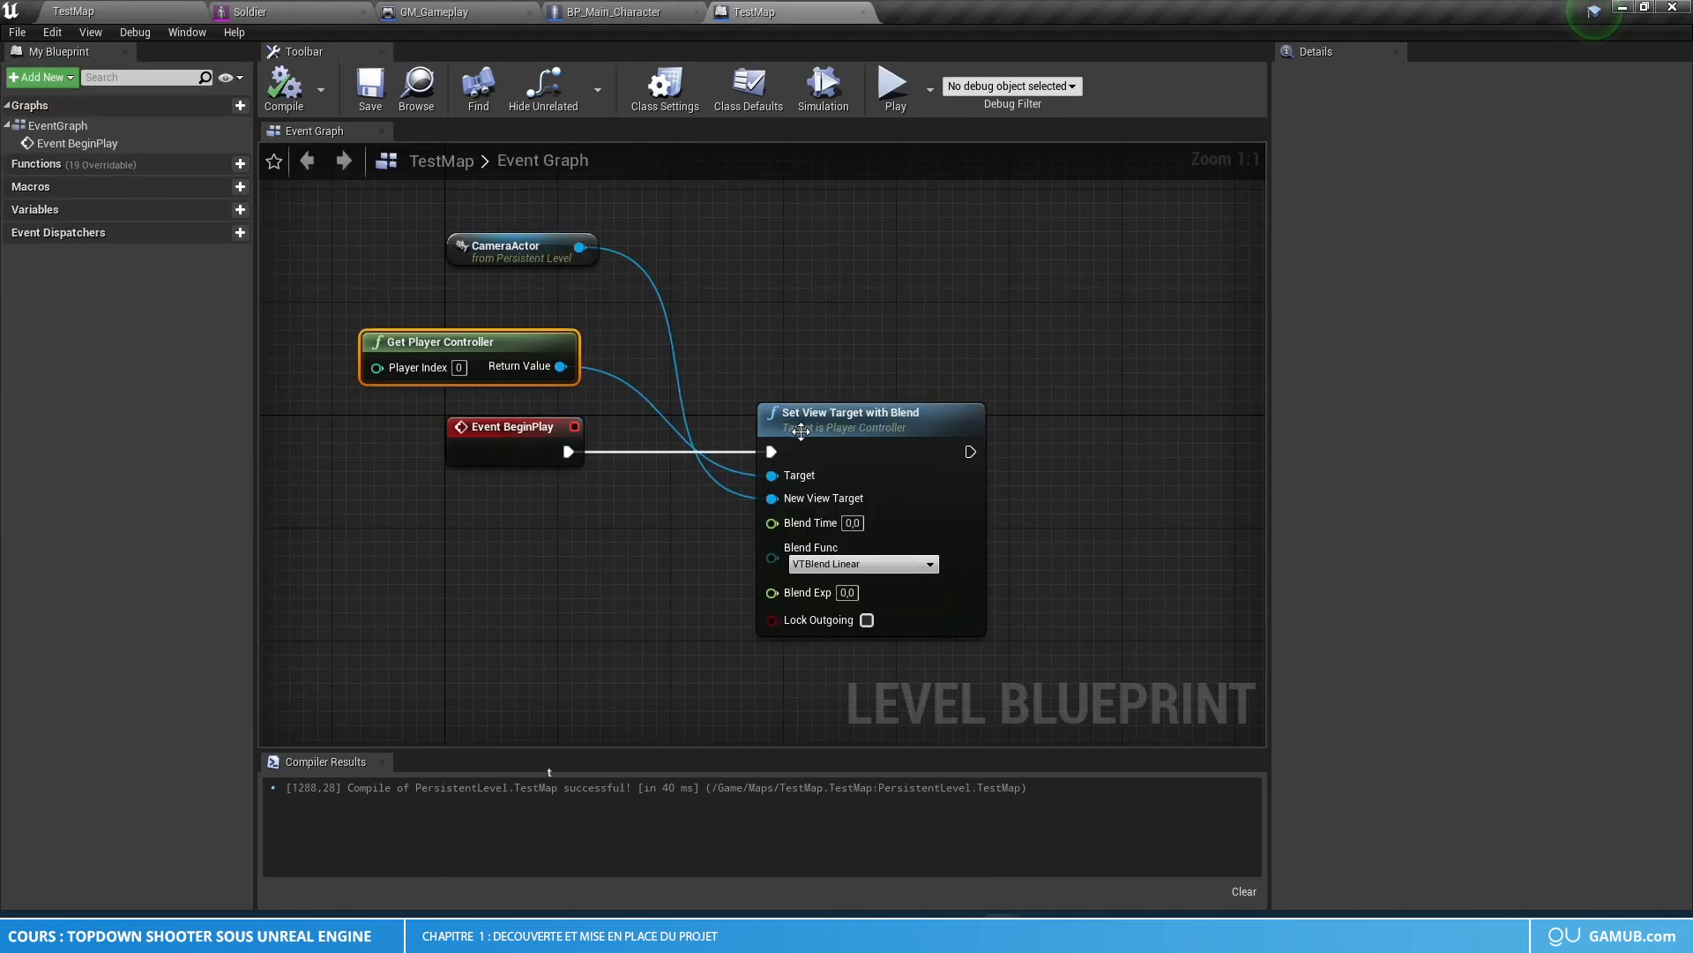
{"action": "left_click", "coordinate": [853, 523]}
{"action": "type", "text": "10"}
{"action": "key", "text": "Return"}
{"action": "left_click", "coordinate": [905, 97]}
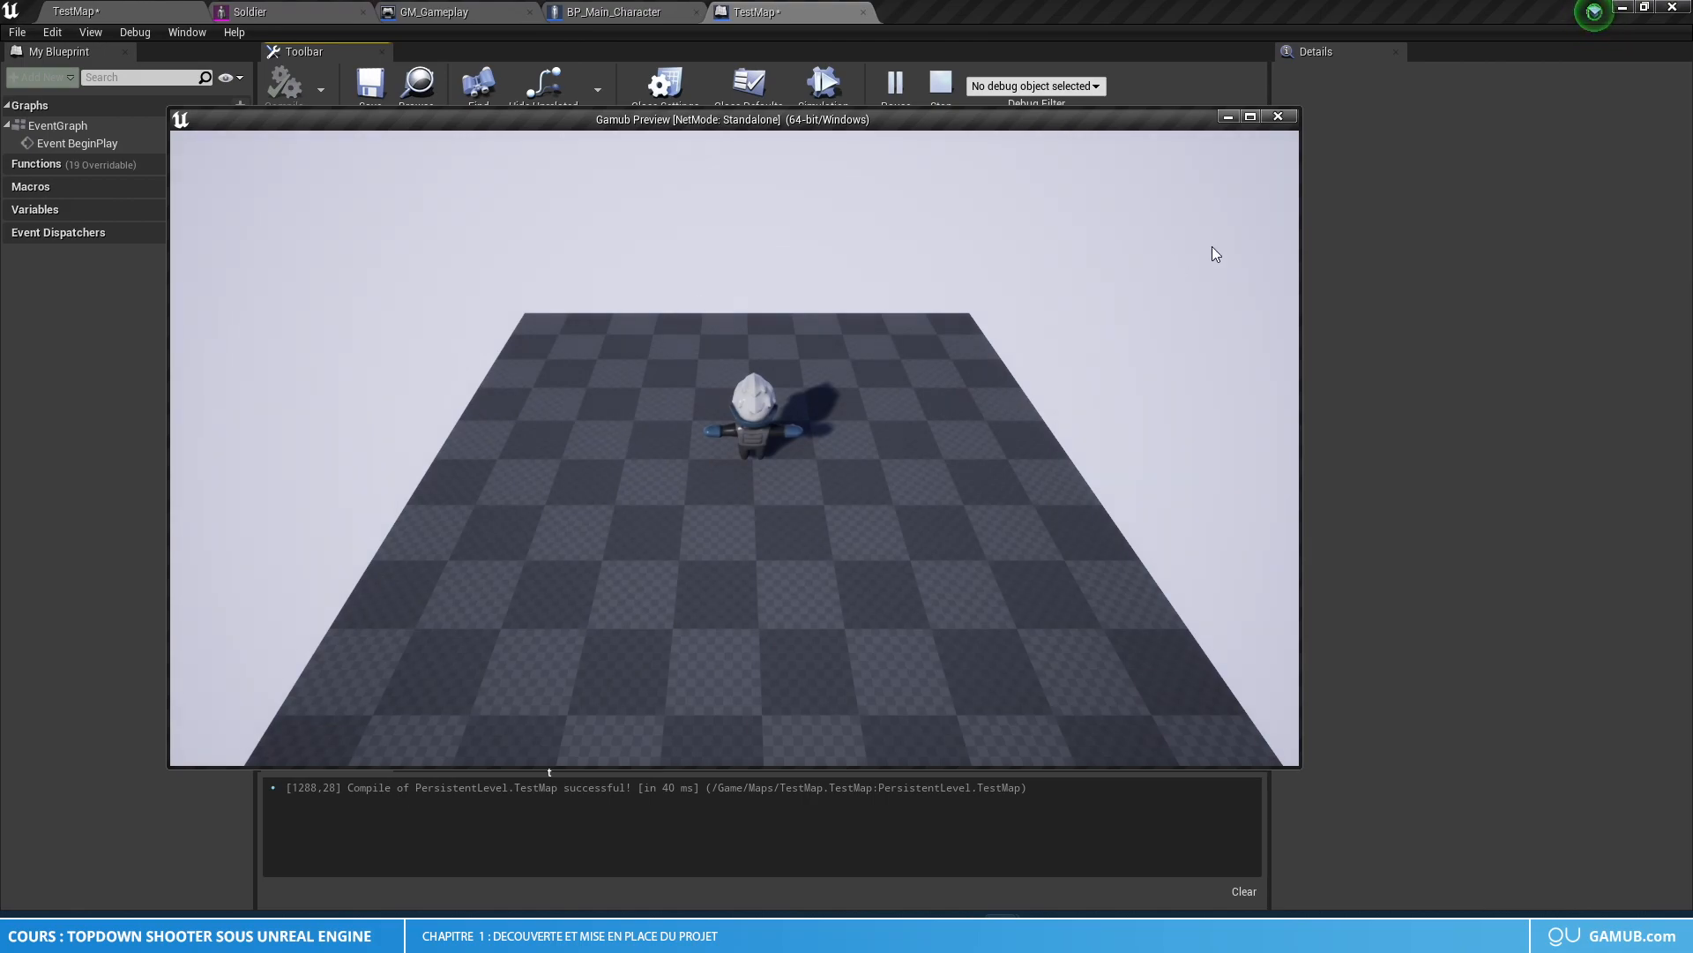
{"action": "left_click", "coordinate": [1278, 118]}
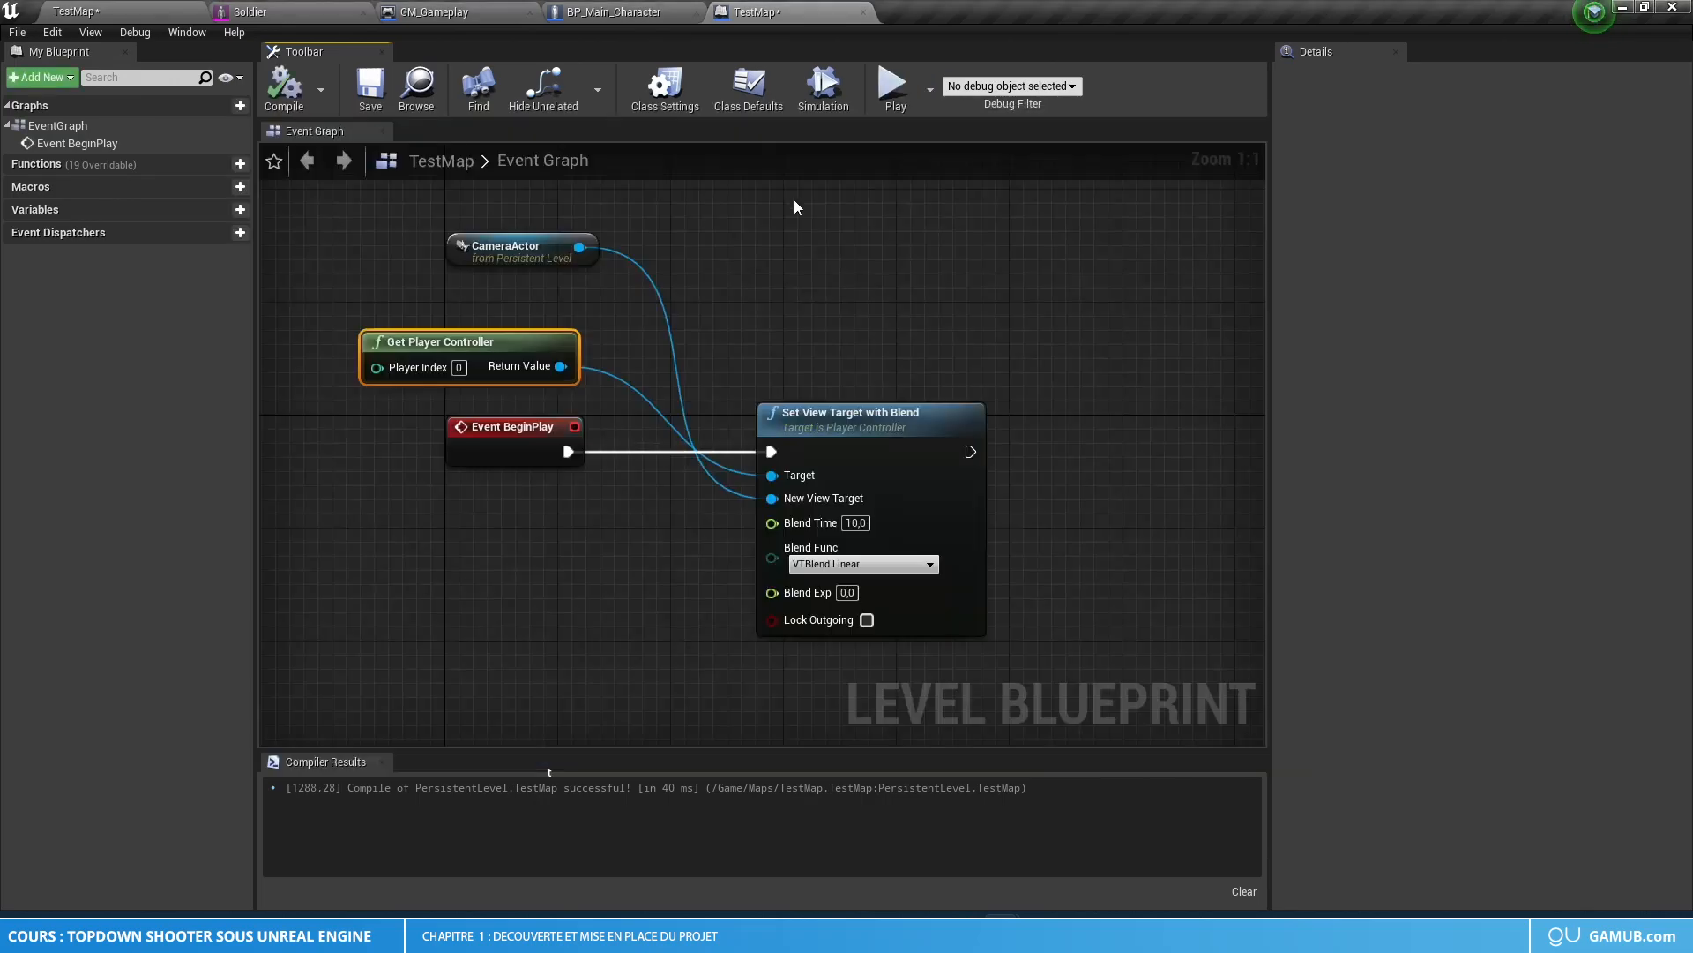
- Add a Camera component to BP_Main_Character and move it in front of the character to an X location of 229
{"action": "left_click", "coordinate": [631, 14]}
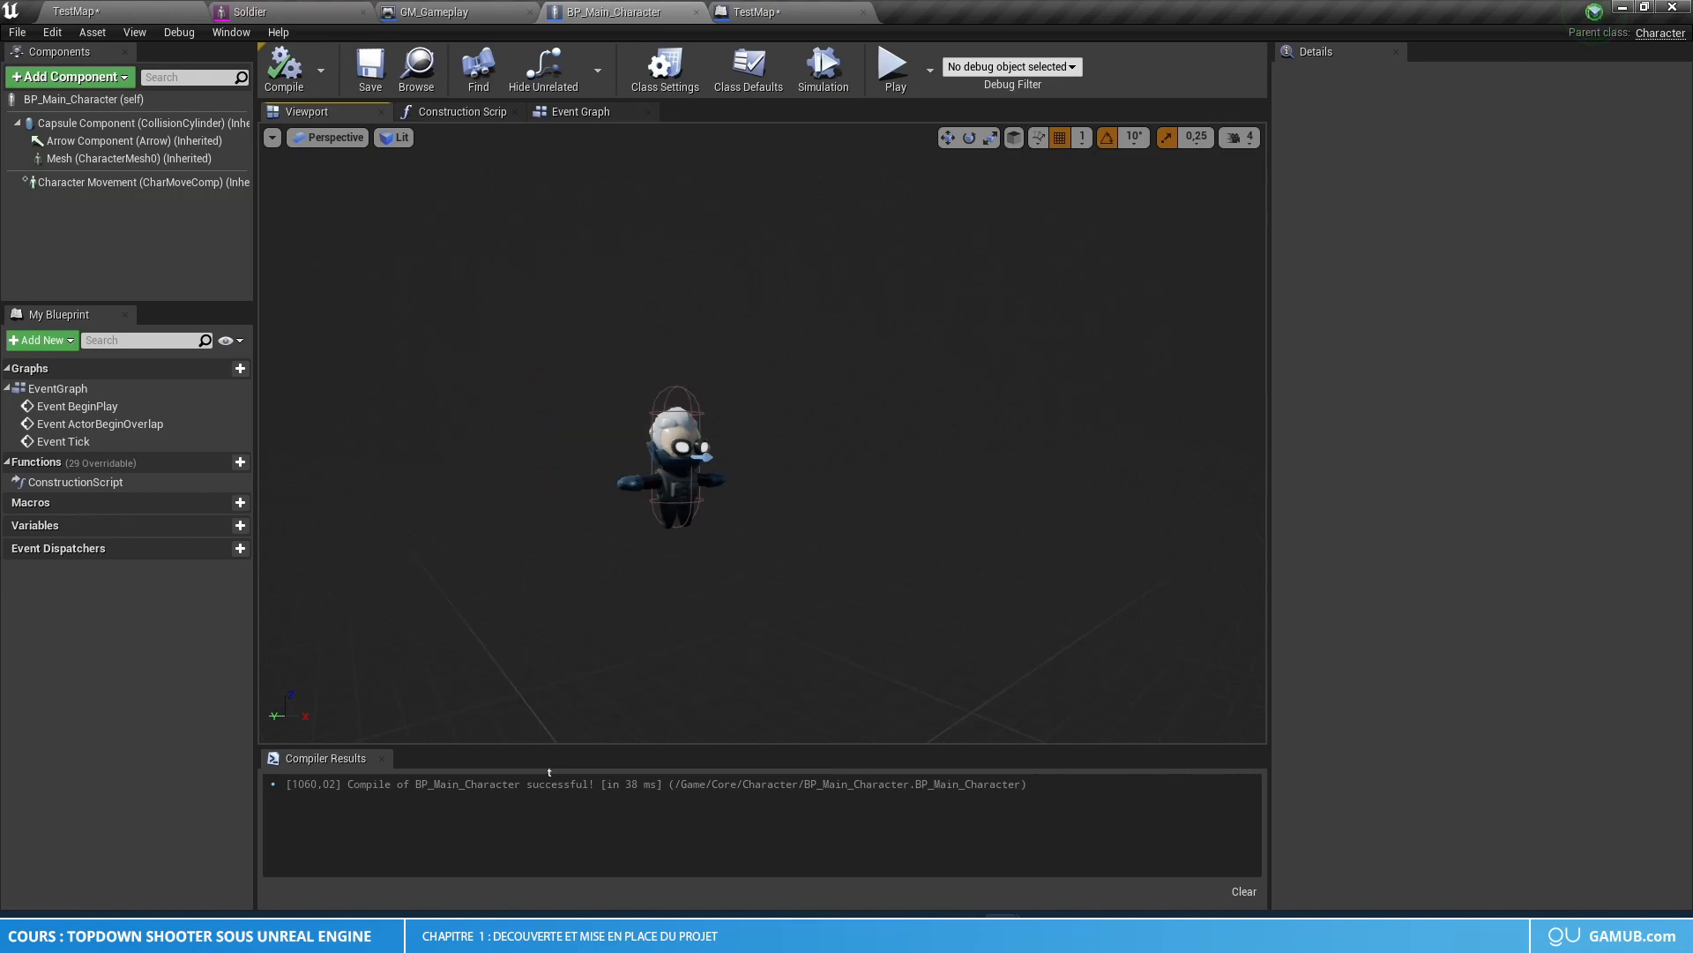
{"action": "left_click", "coordinate": [90, 83]}
{"action": "type", "text": "came"}
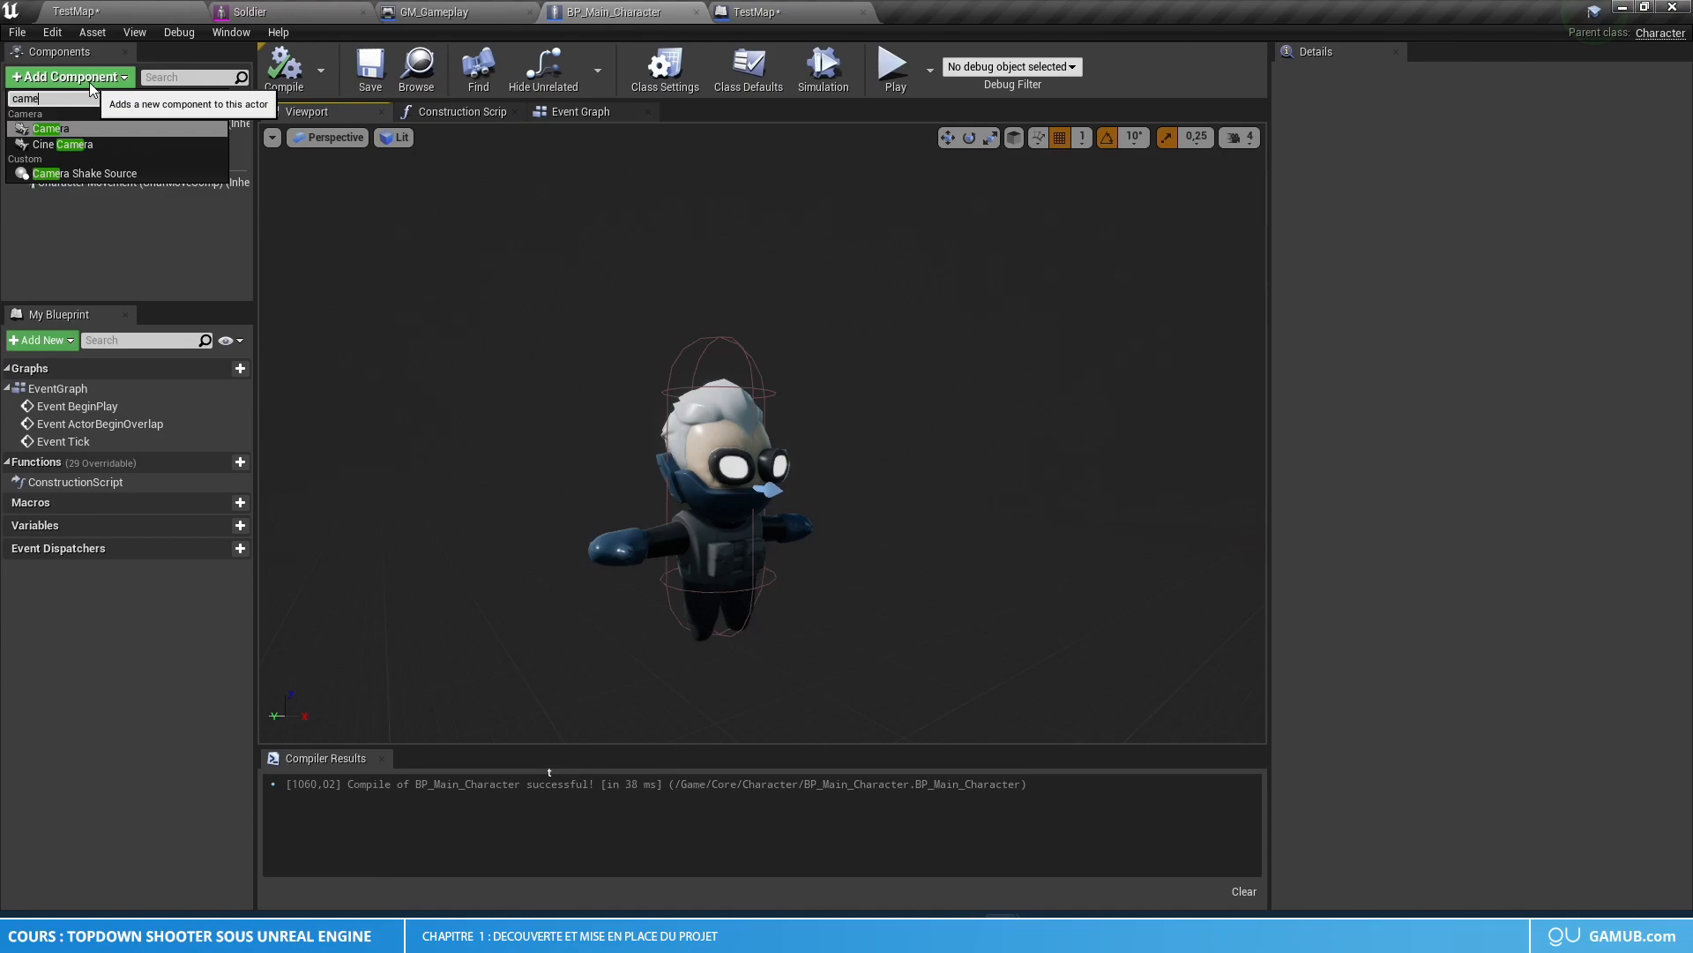
{"action": "key", "text": "Return"}
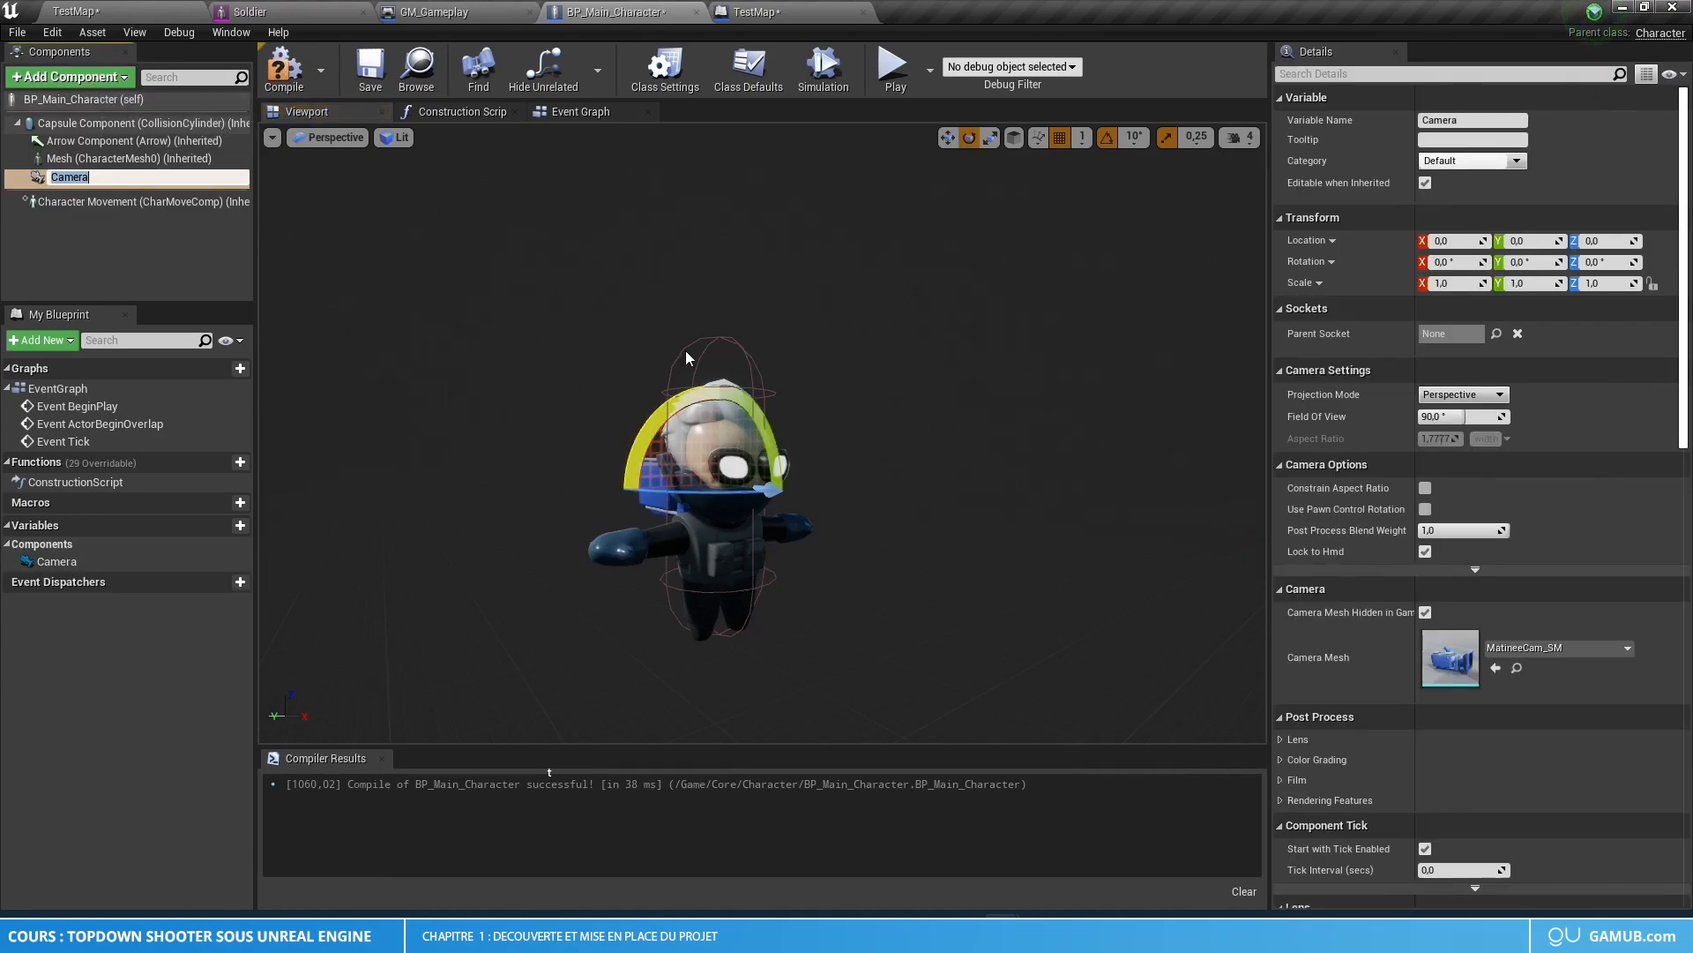
{"action": "left_click", "coordinate": [948, 139]}
{"action": "right_click_drag", "start_coordinate": [798, 422], "coordinate": [756, 474]}
{"action": "left_click_drag", "start_coordinate": [639, 458], "coordinate": [1085, 467]}
- Rotate the Camera component about its Z axis to about -190° so it faces the character
{"action": "left_click", "coordinate": [972, 141]}
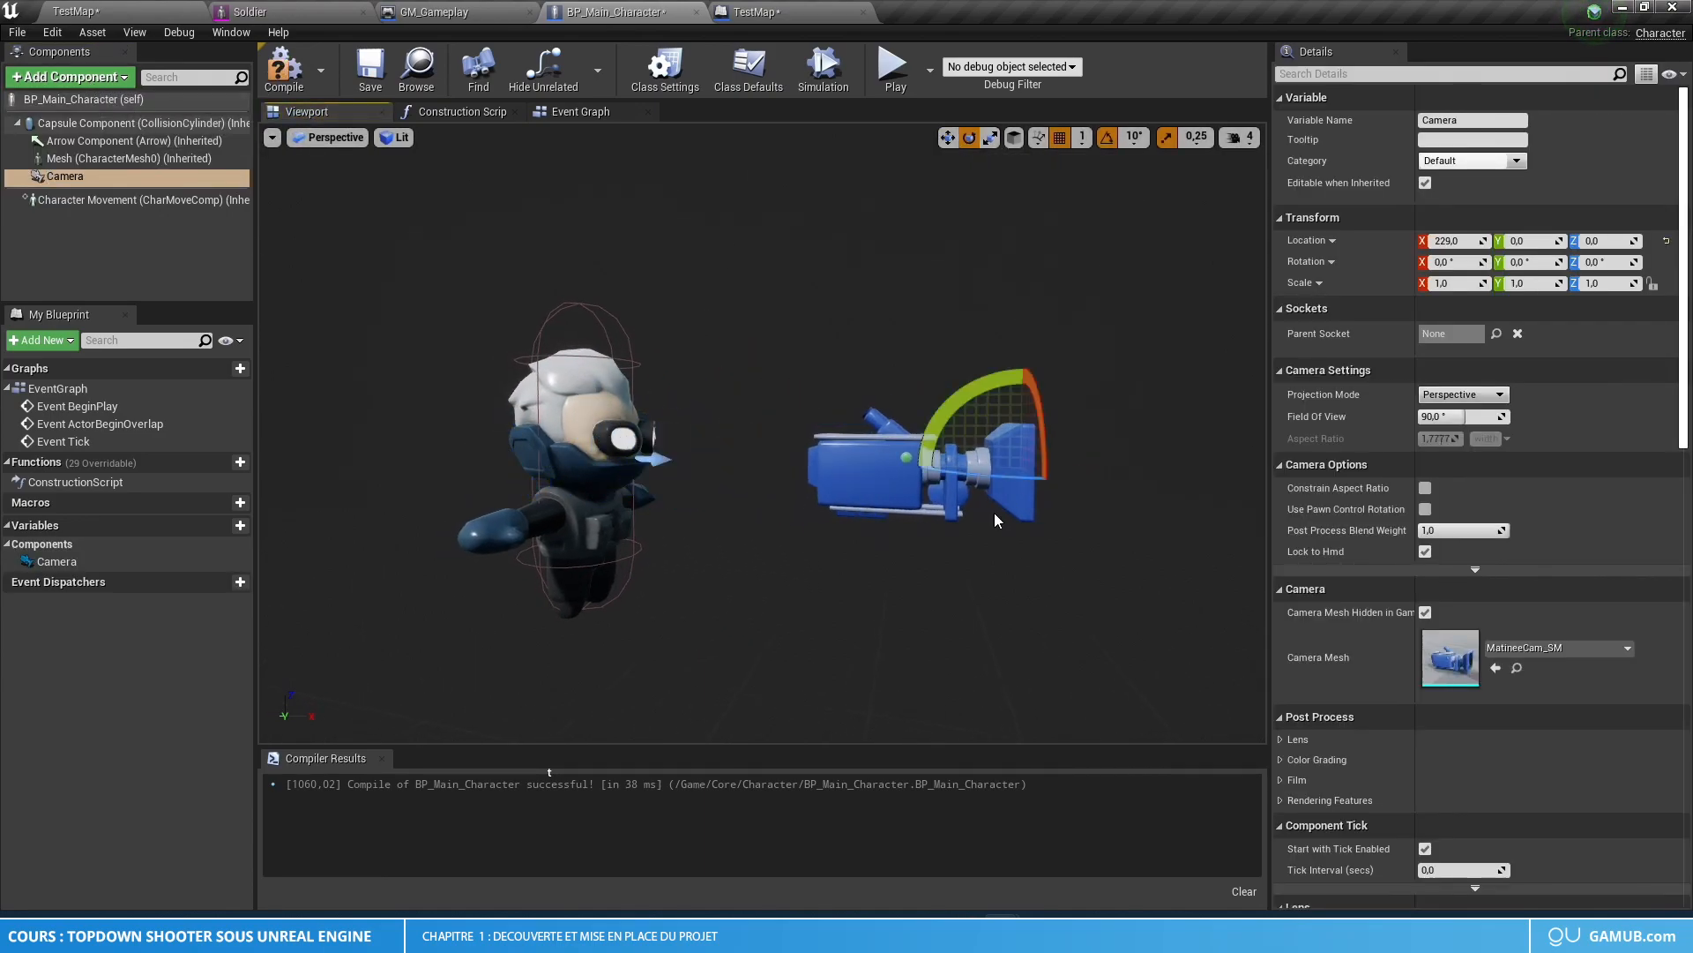
{"action": "mouse_move", "coordinate": [997, 463]}
{"action": "right_mouse_down"}
{"action": "mouse_move", "coordinate": [1094, 559]}
{"action": "mouse_move", "coordinate": [996, 462]}
{"action": "right_mouse_up"}
{"action": "key", "text": "s"}
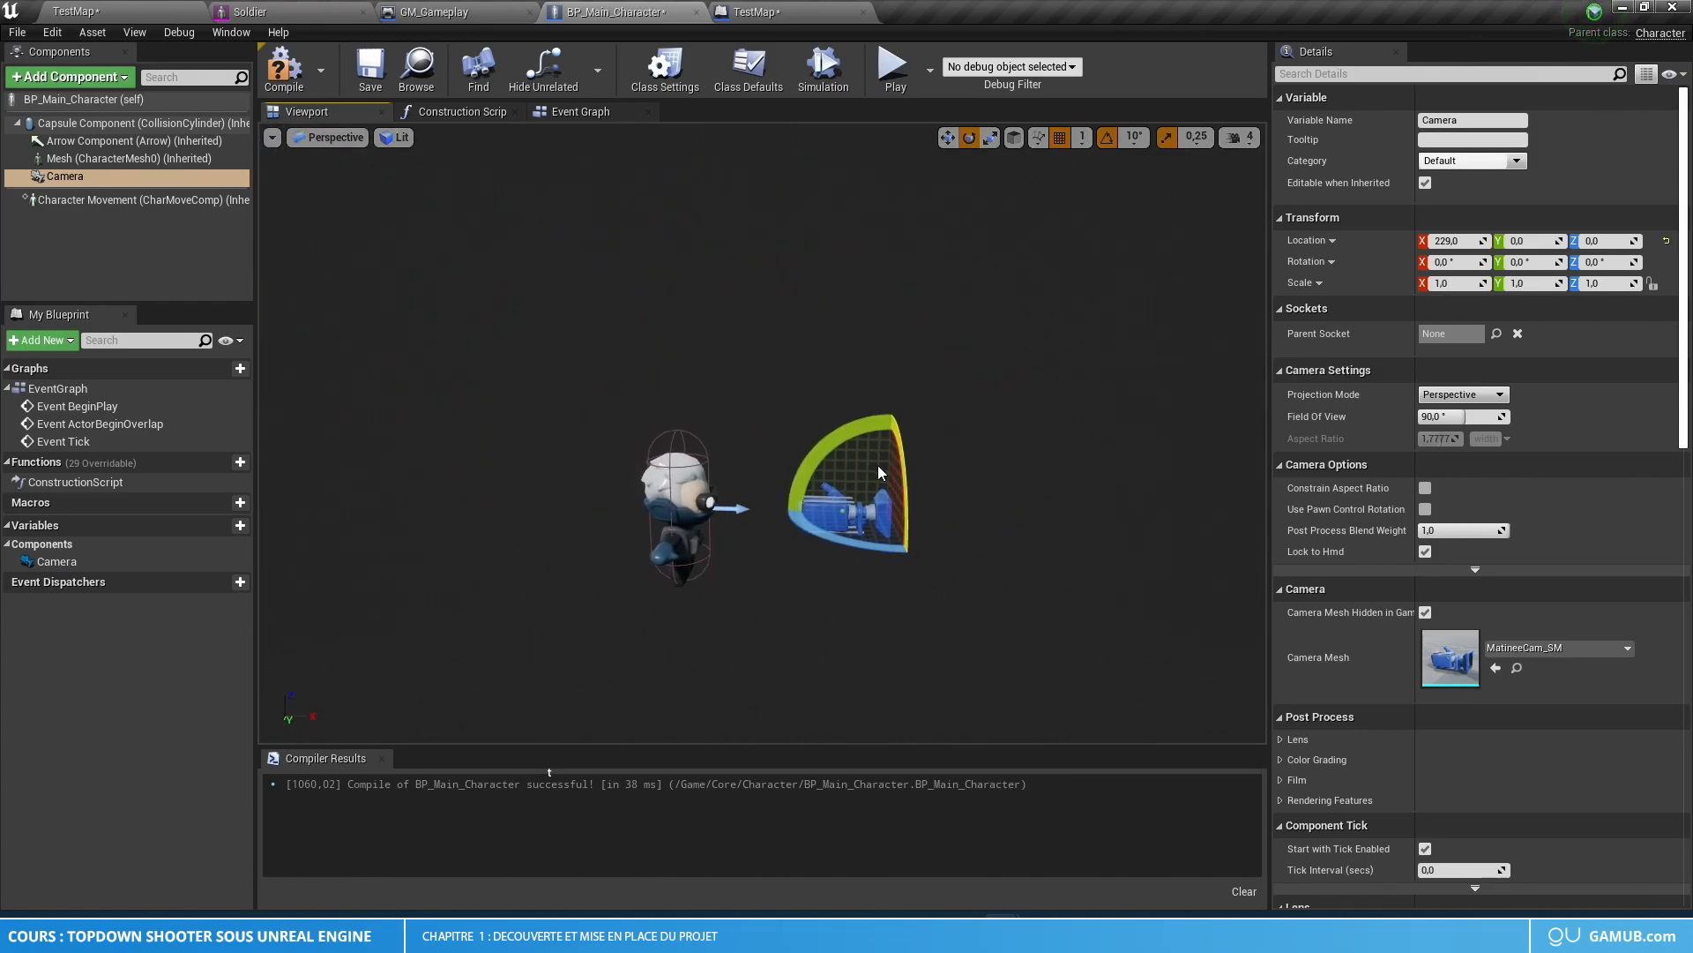
{"action": "left_click_drag", "start_coordinate": [839, 536], "coordinate": [1005, 543]}
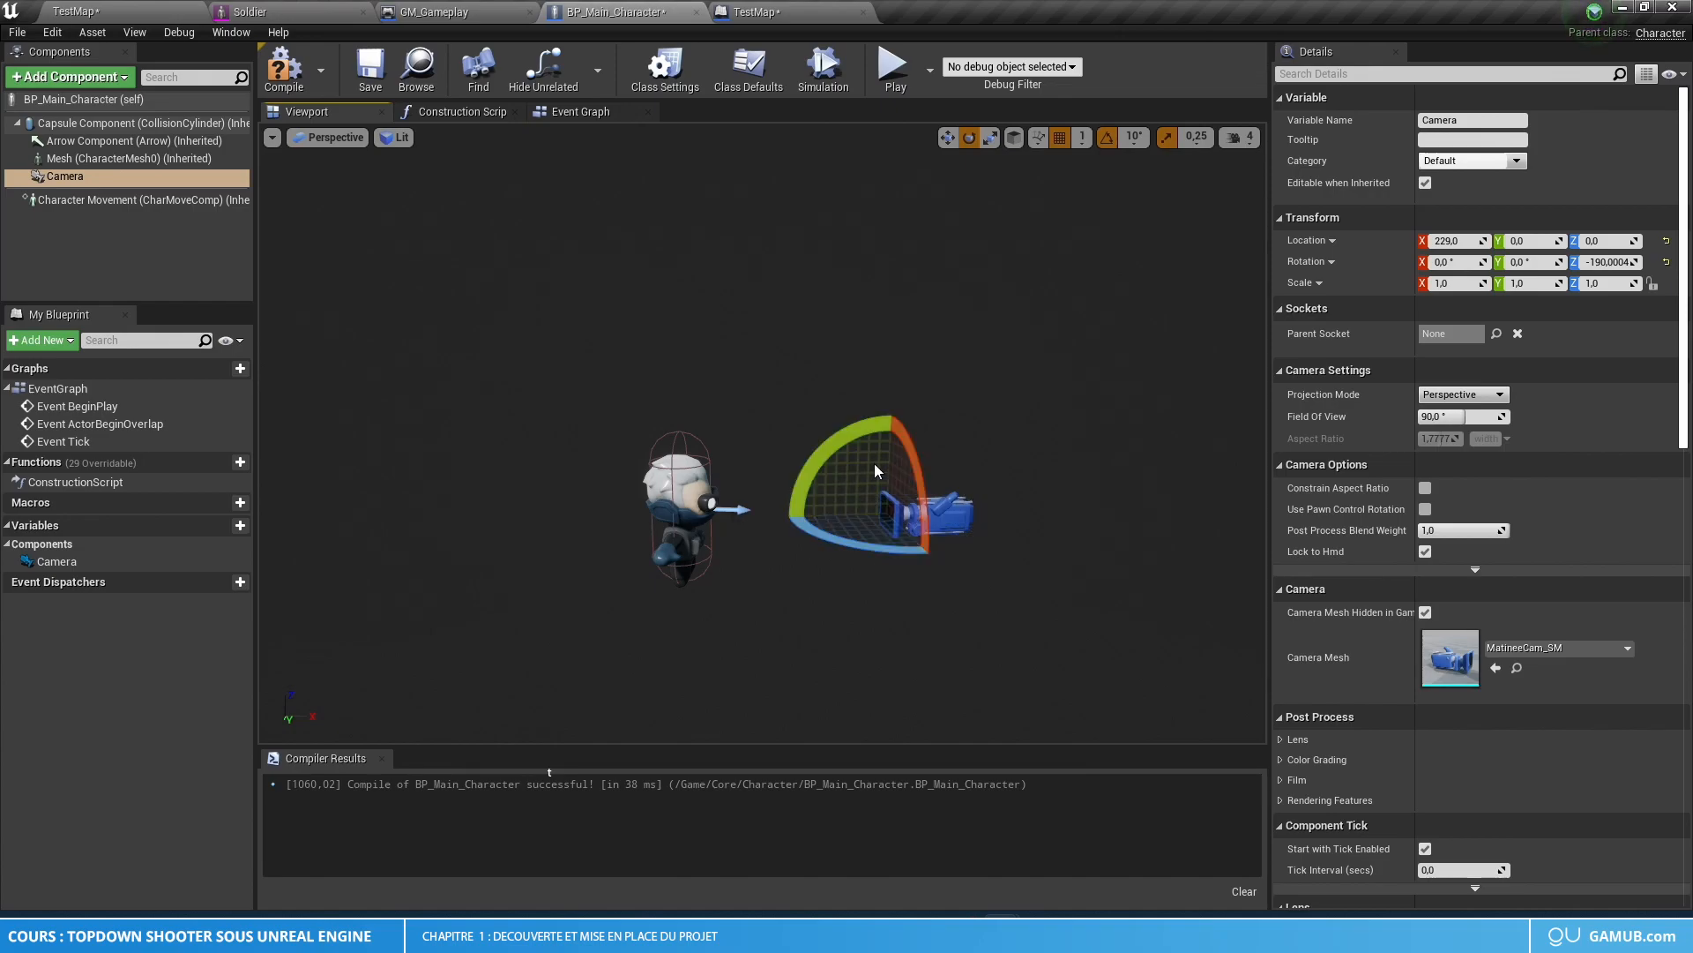
- Play-test the level twice from BP_Main_Character to examine the transition from the character's camera to the level camera
{"action": "left_click", "coordinate": [892, 71]}
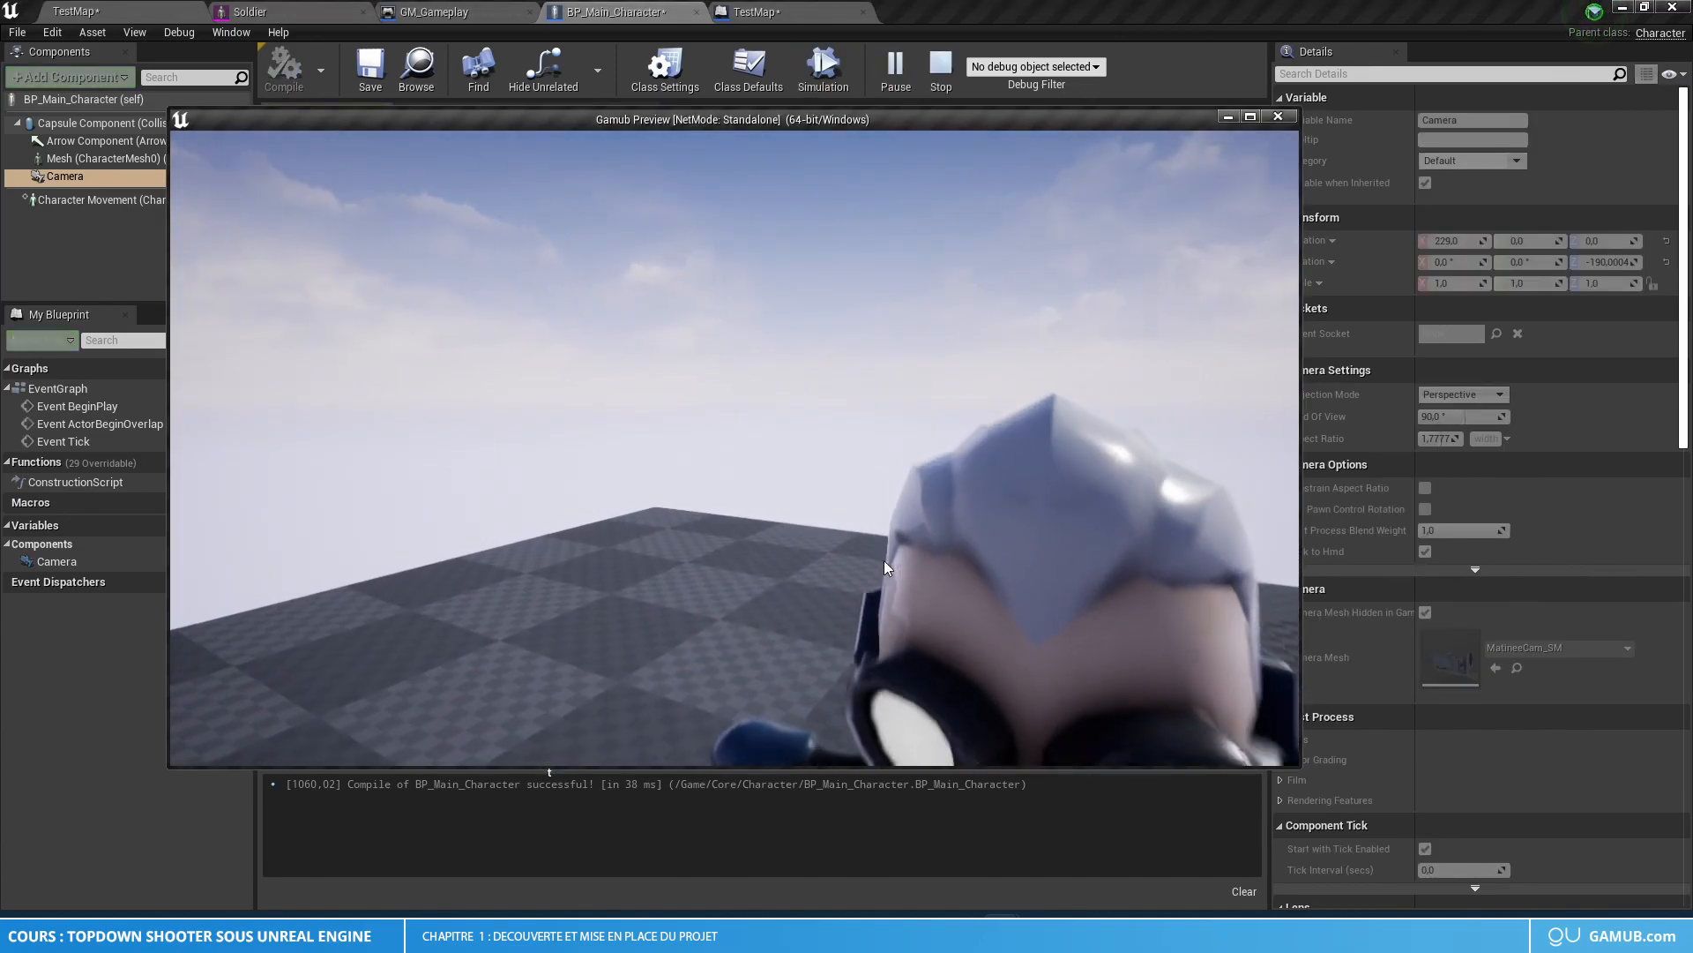
{"action": "left_click", "coordinate": [1276, 116]}
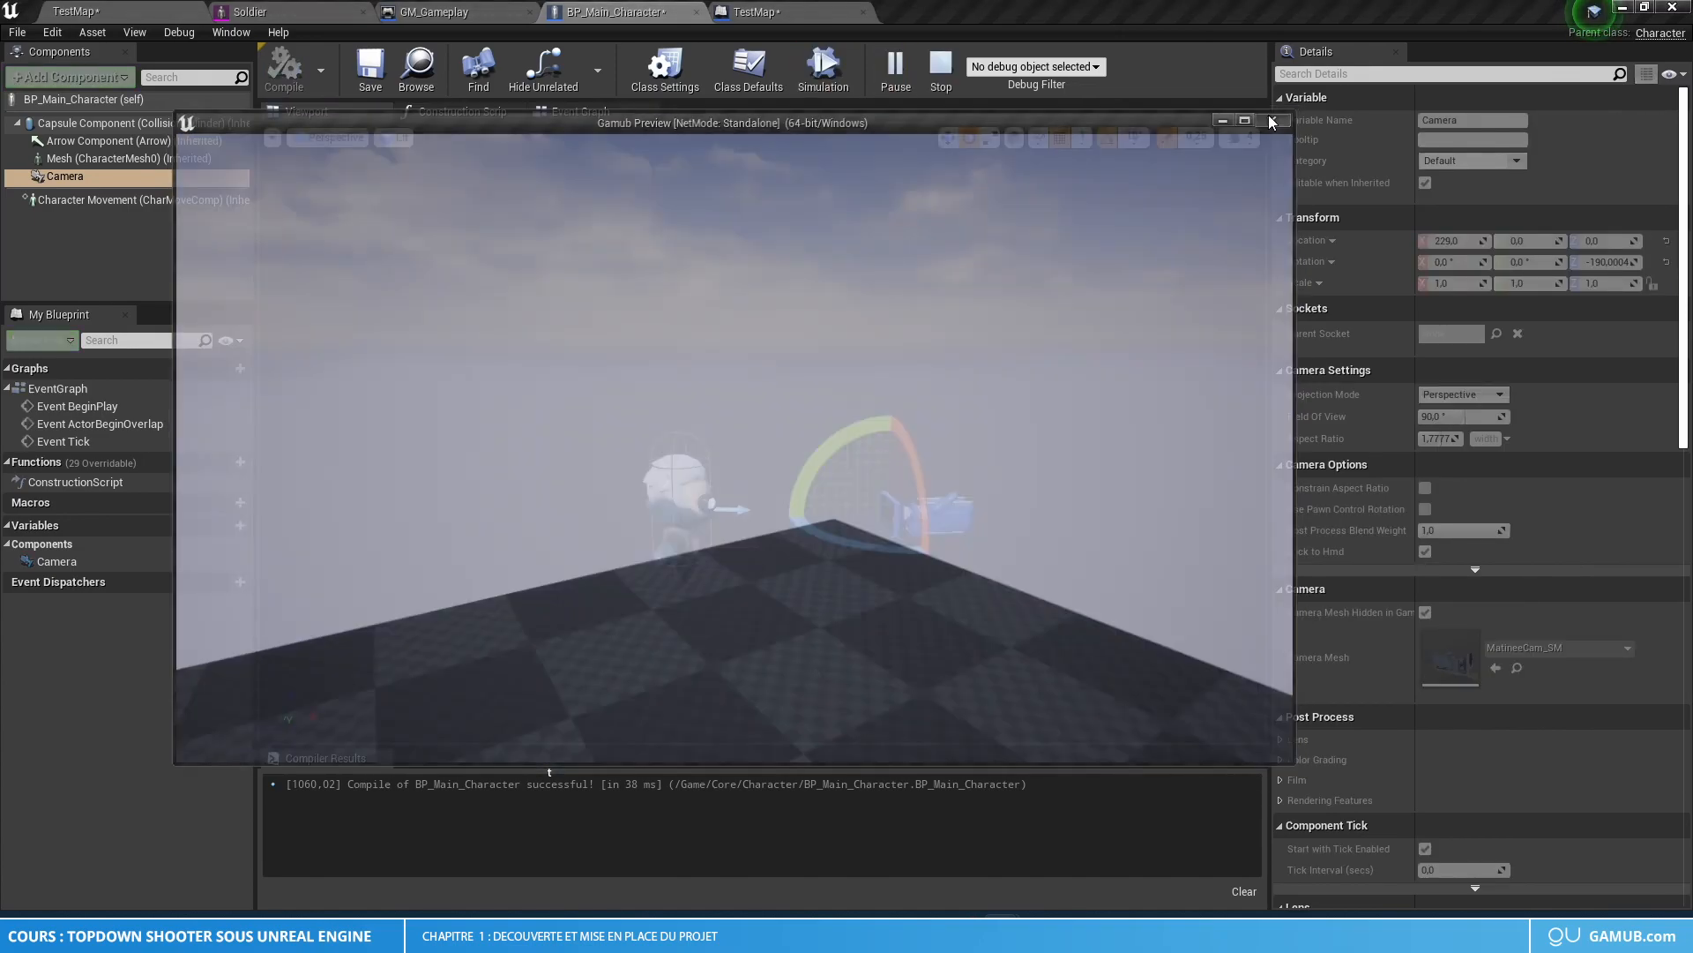
{"action": "left_click", "coordinate": [764, 11]}
{"action": "left_click", "coordinate": [642, 9]}
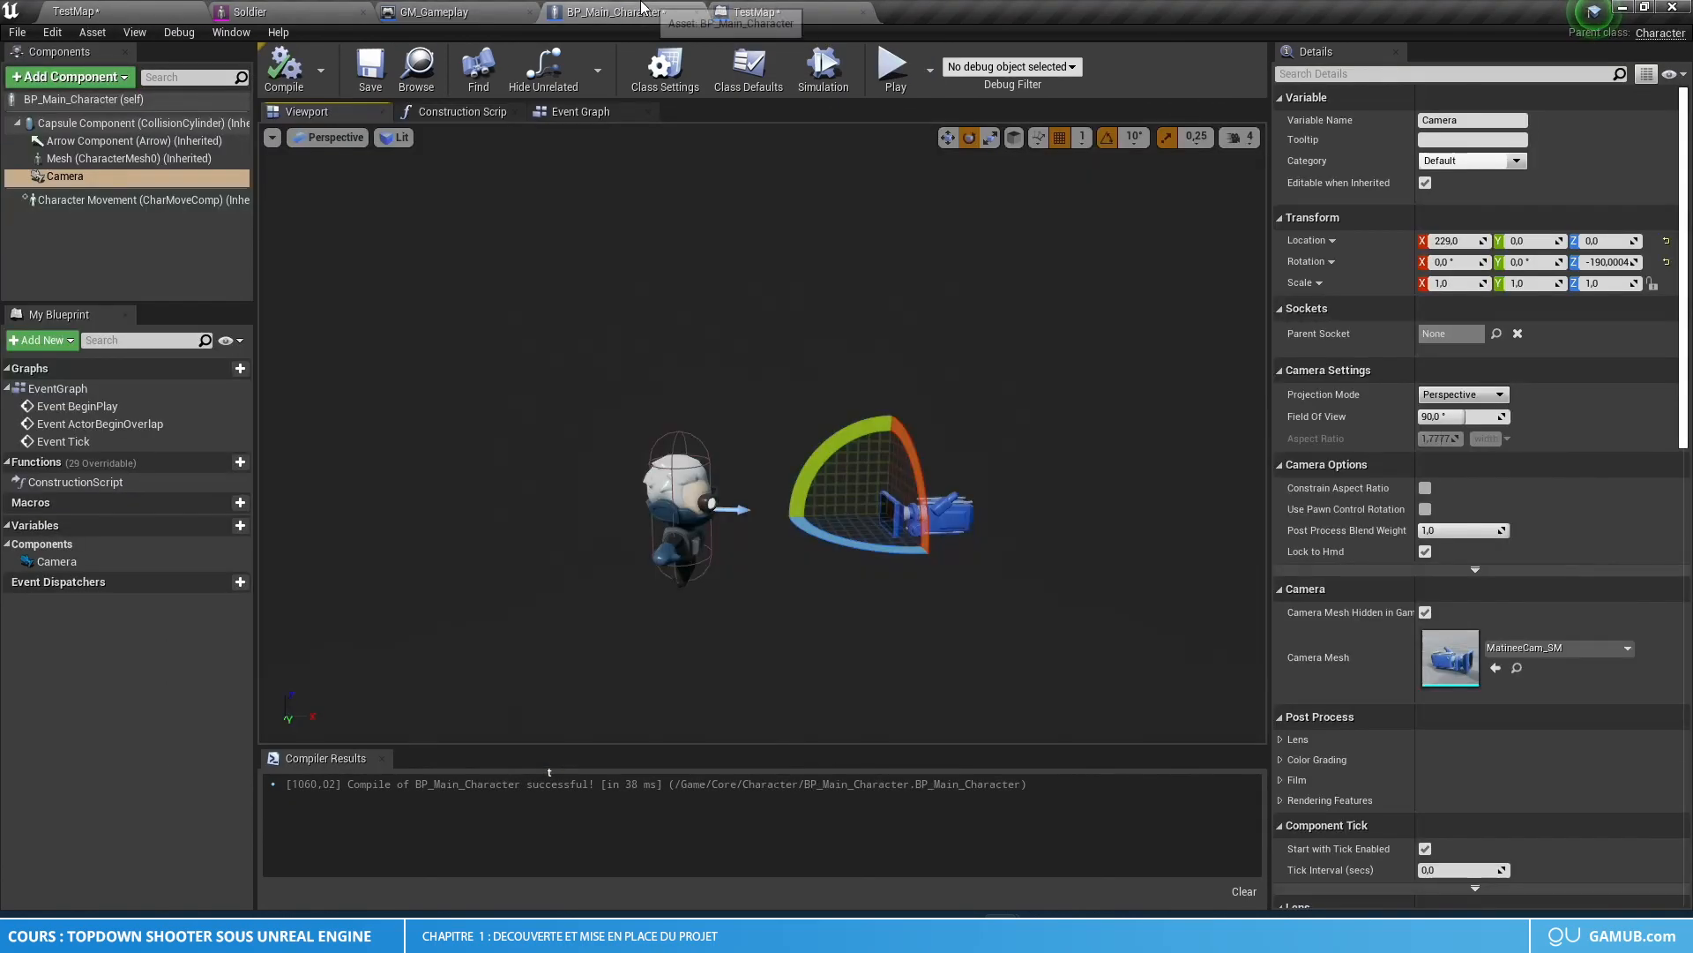
{"action": "left_click", "coordinate": [883, 72]}
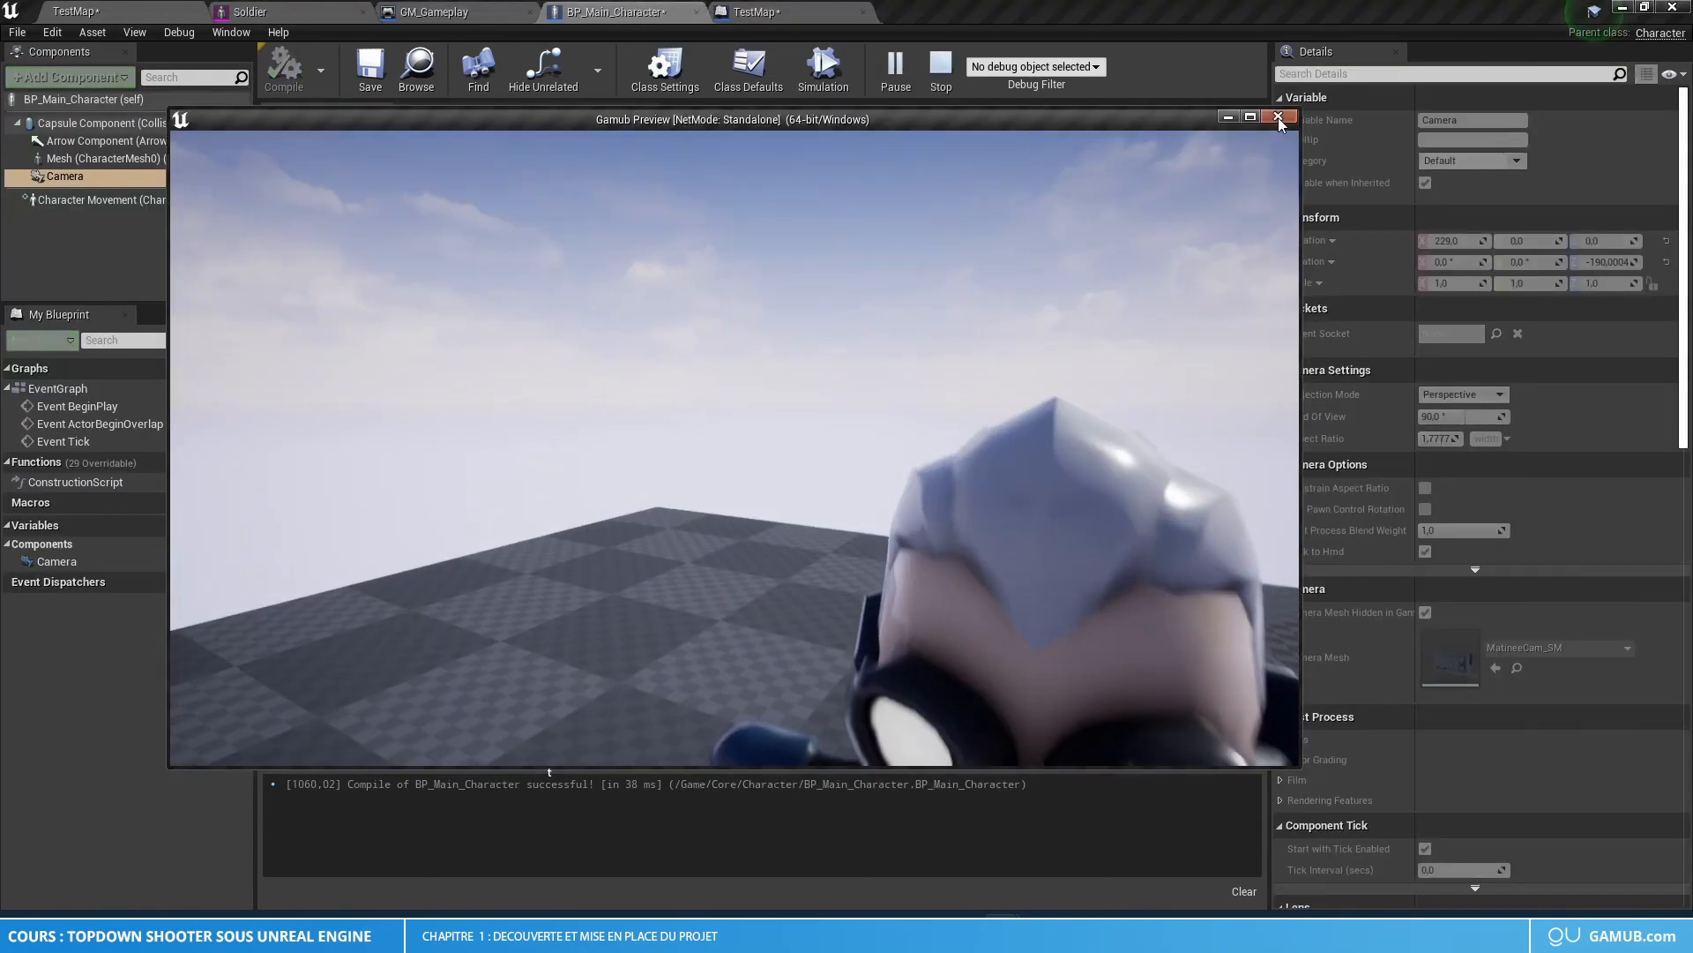
{"action": "left_click", "coordinate": [1277, 116]}
- Insert a Delay node with a Duration of 2.0 between Event BeginPlay and Set View Target with Blend in the TestMap Level Blueprint
{"action": "left_click", "coordinate": [769, 12]}
{"action": "left_click_drag", "start_coordinate": [521, 444], "coordinate": [454, 457]}
{"action": "type", "text": "dekl"}
{"action": "key", "text": "BackSpace"}
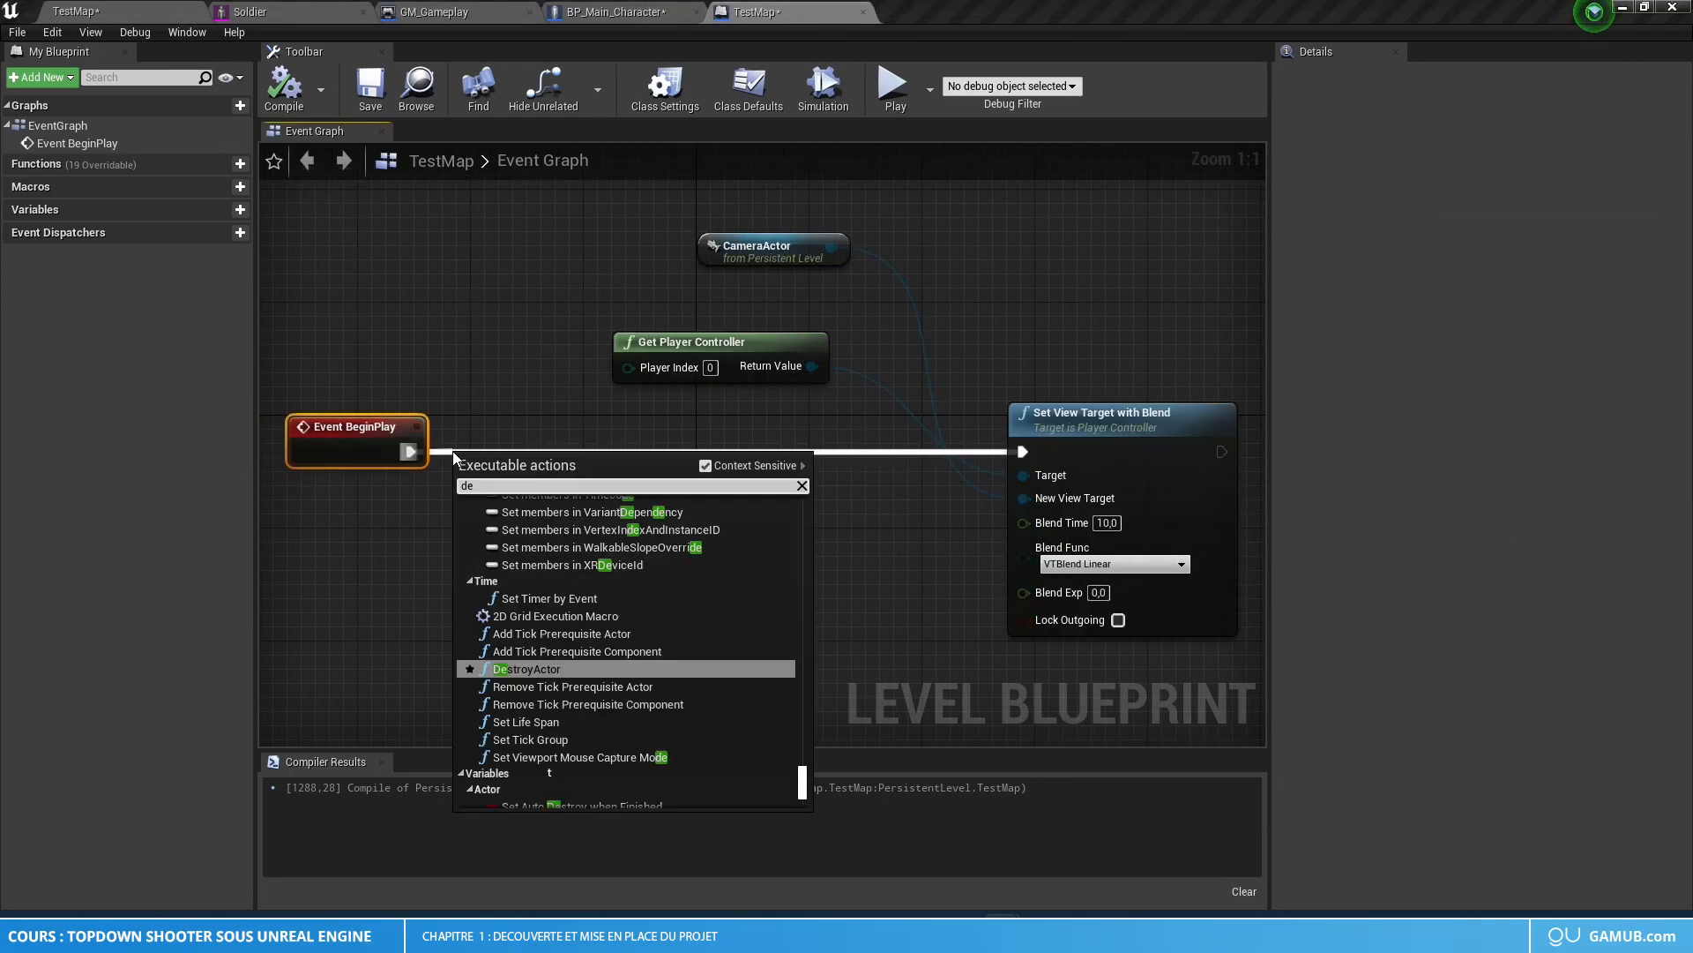
{"action": "type", "text": "la"}
{"action": "key", "text": "Return"}
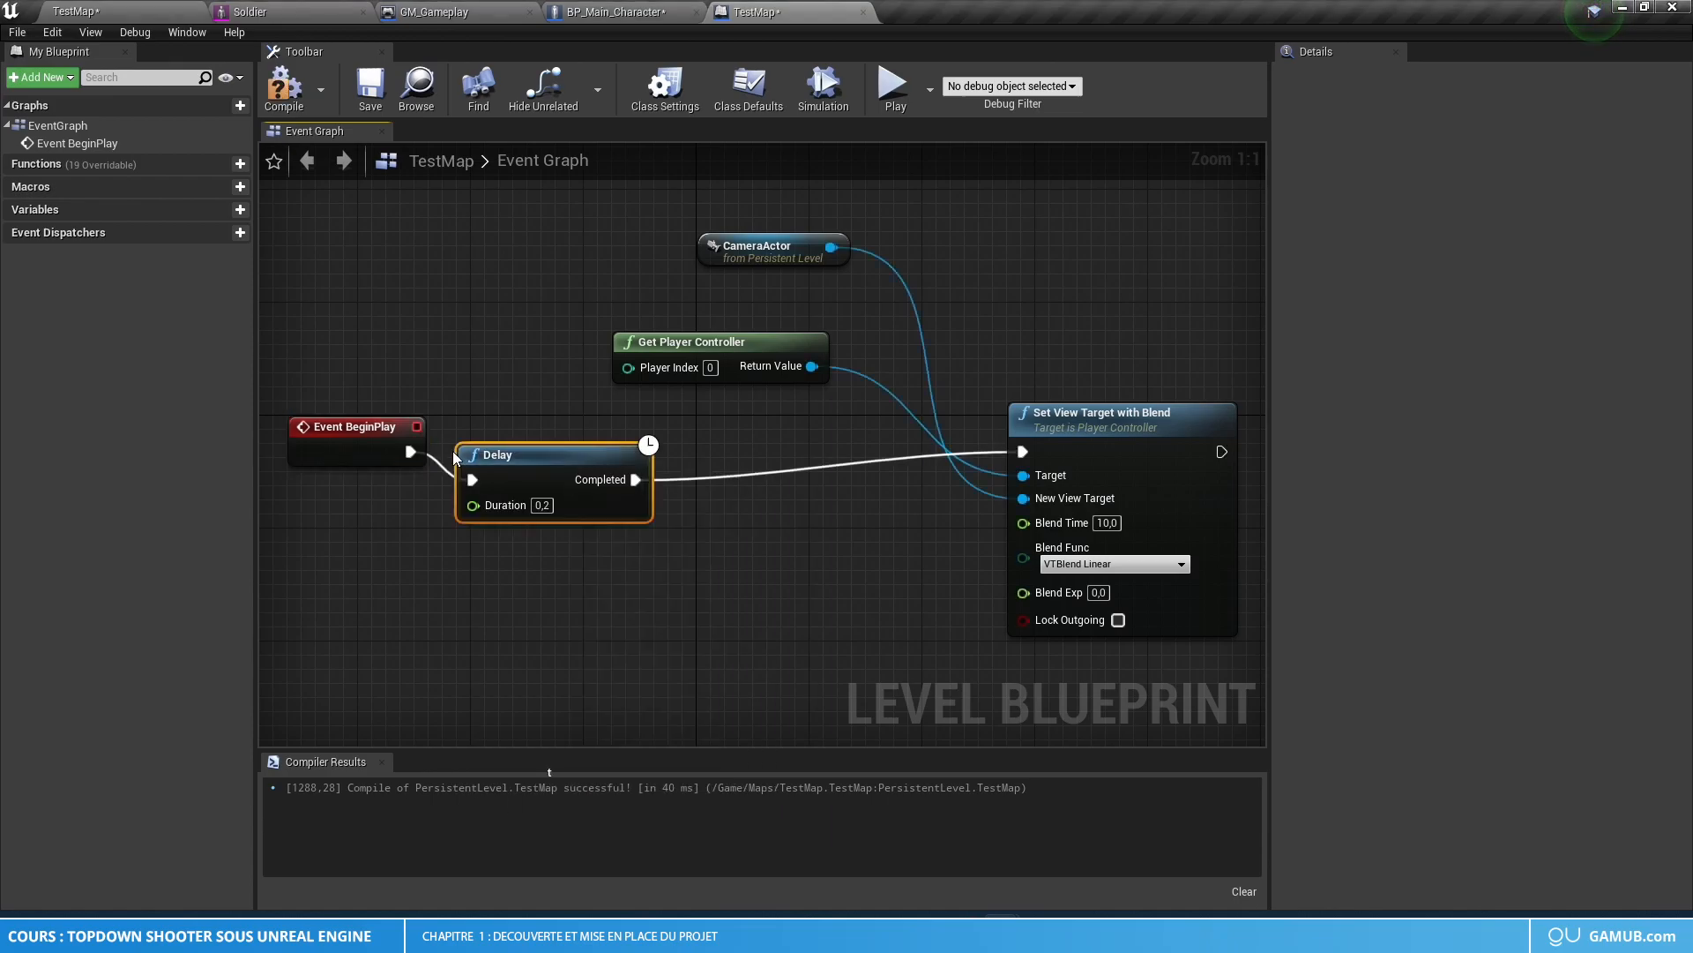
{"action": "left_click", "coordinate": [538, 476]}
{"action": "type", "text": "0,5"}
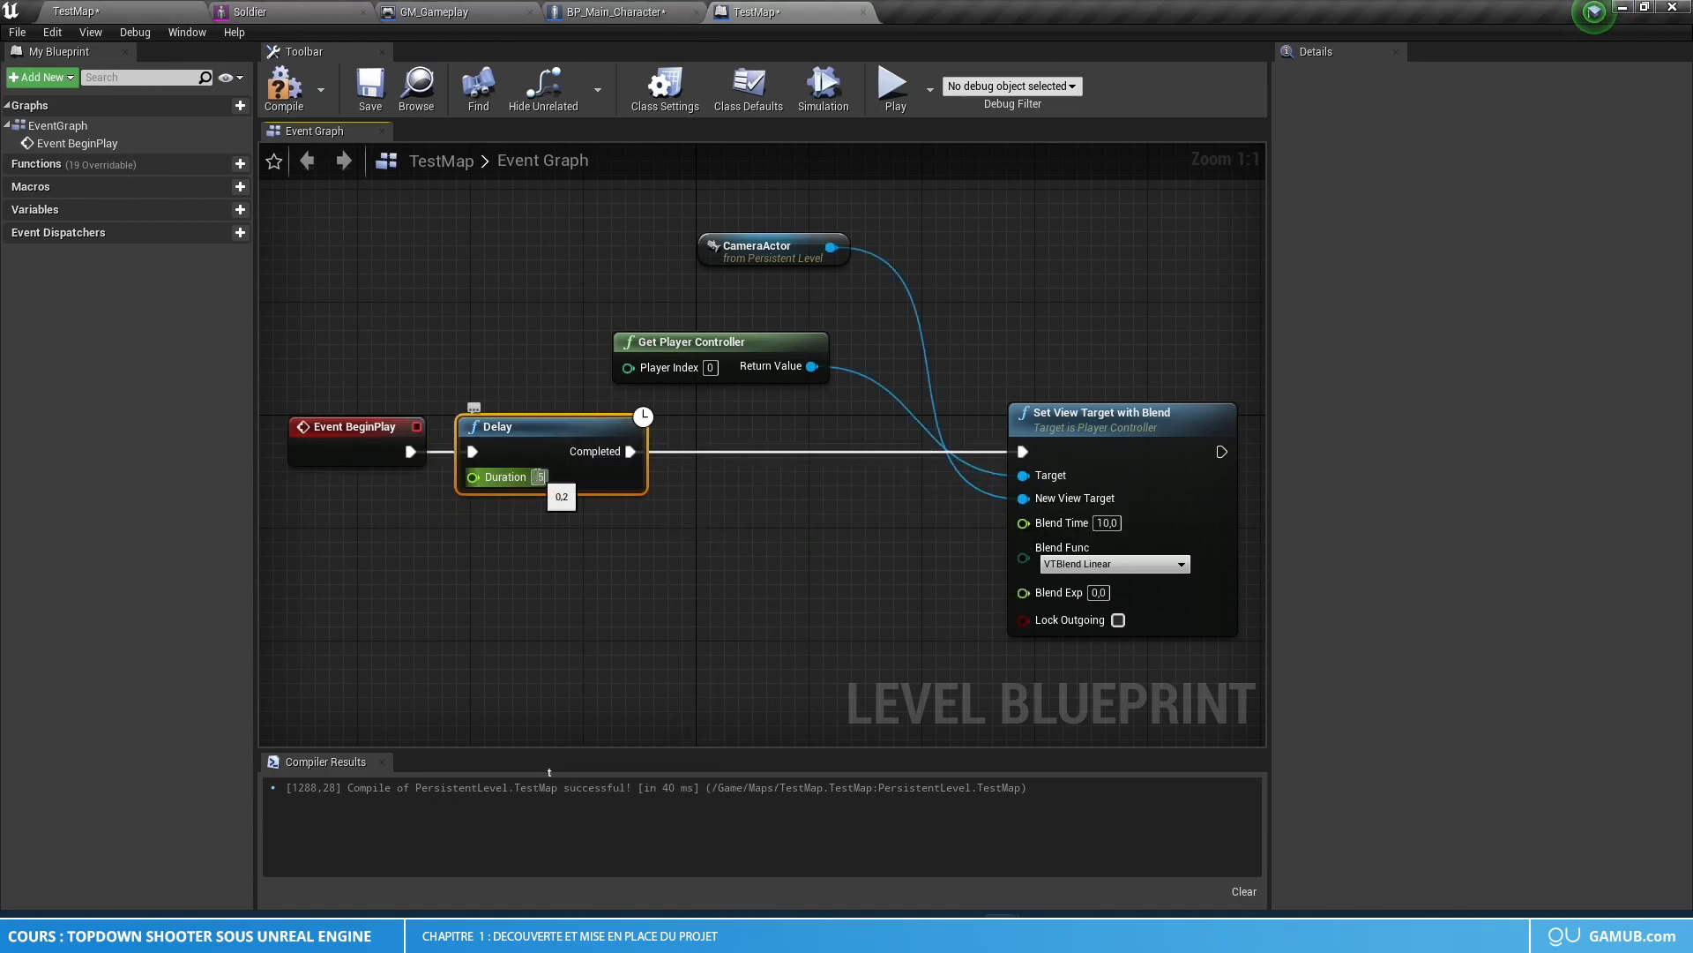
- Play-test the level to examine the delayed camera blend, running the preview until the view reaches the level camera
{"action": "left_click", "coordinate": [892, 84]}
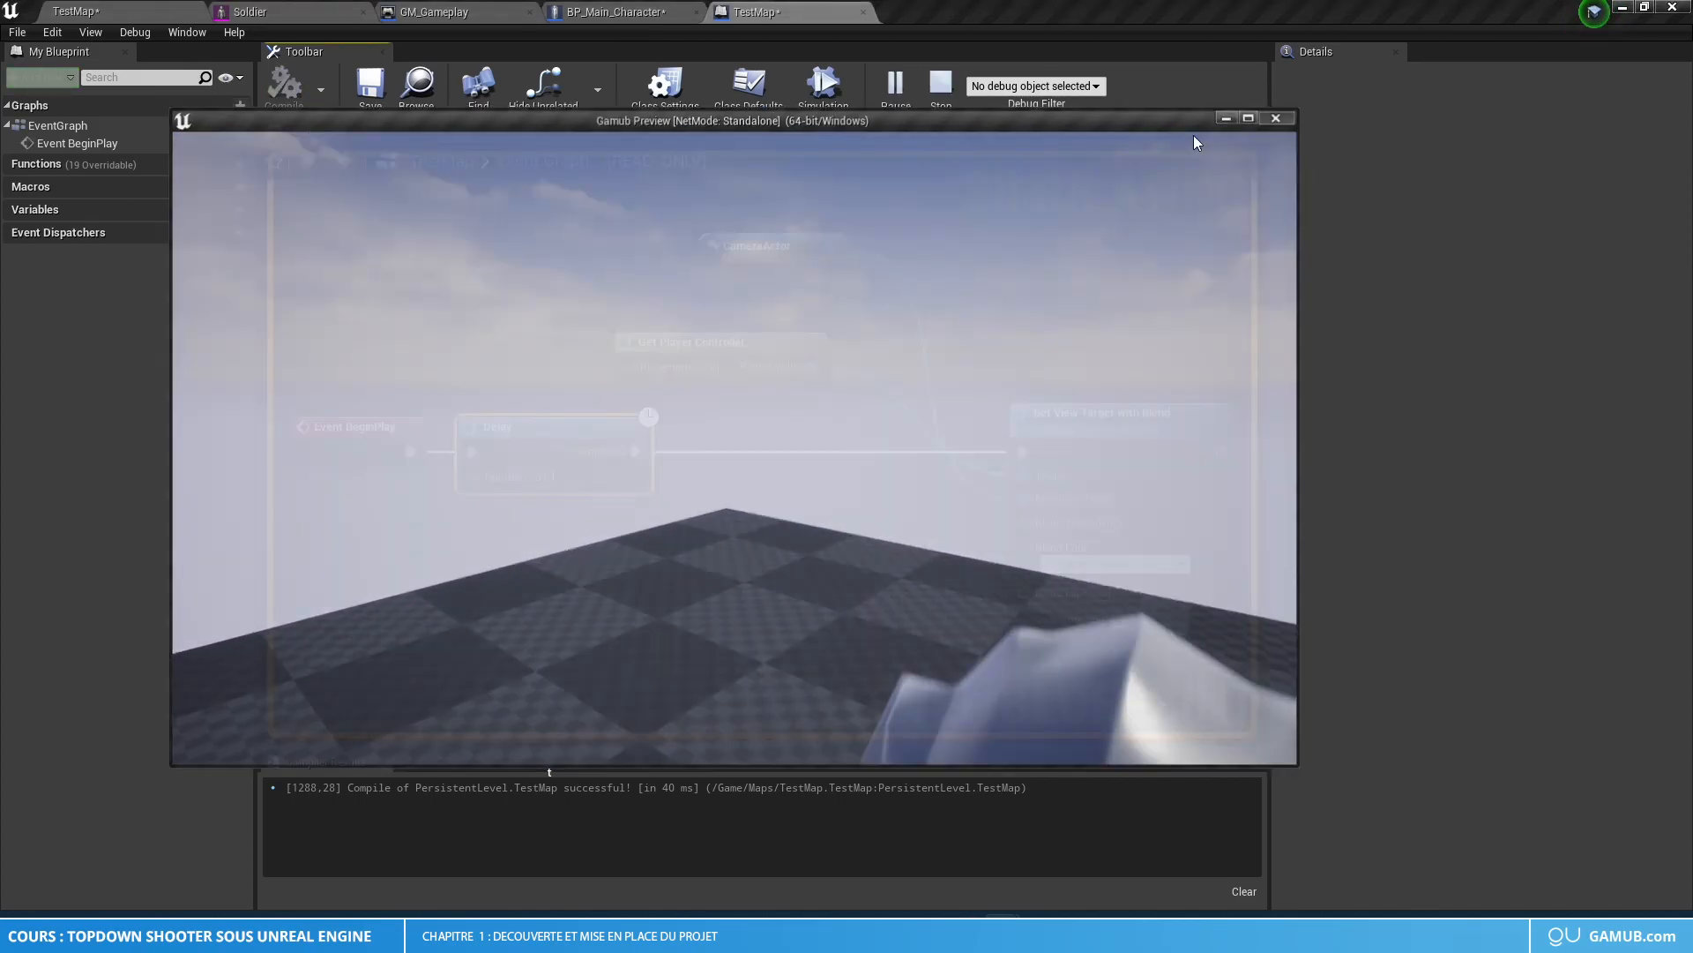
{"action": "key", "text": "Escape"}
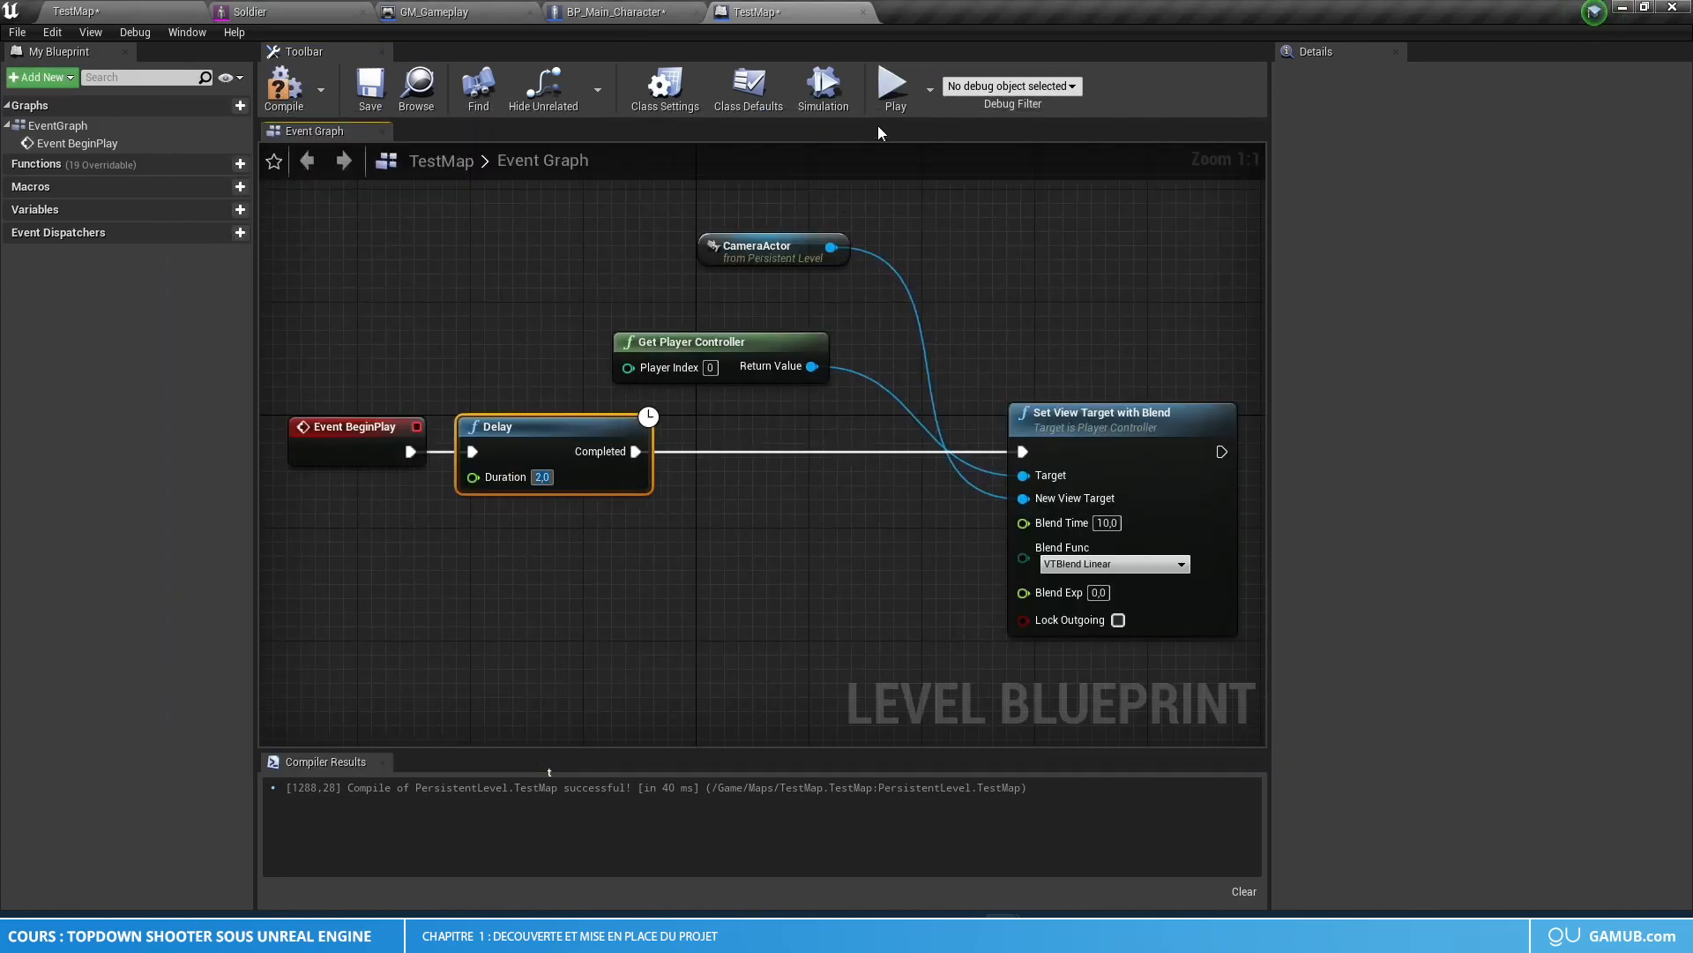
{"action": "left_click", "coordinate": [891, 88]}
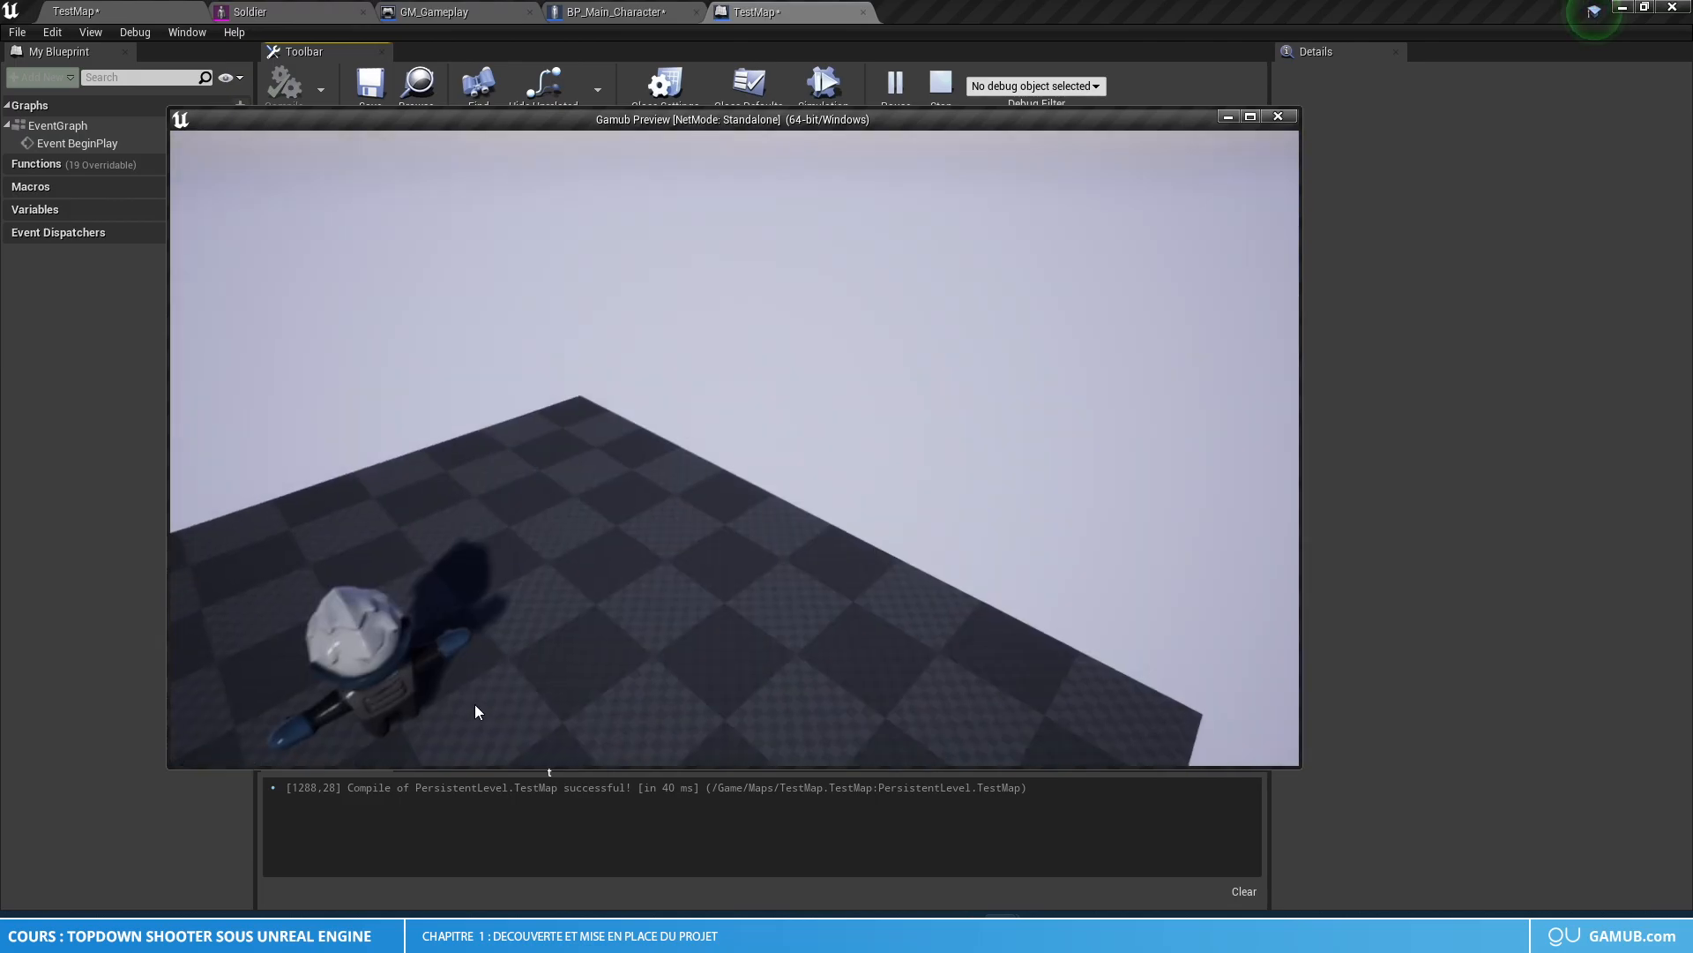
{"action": "key", "text": "s"}
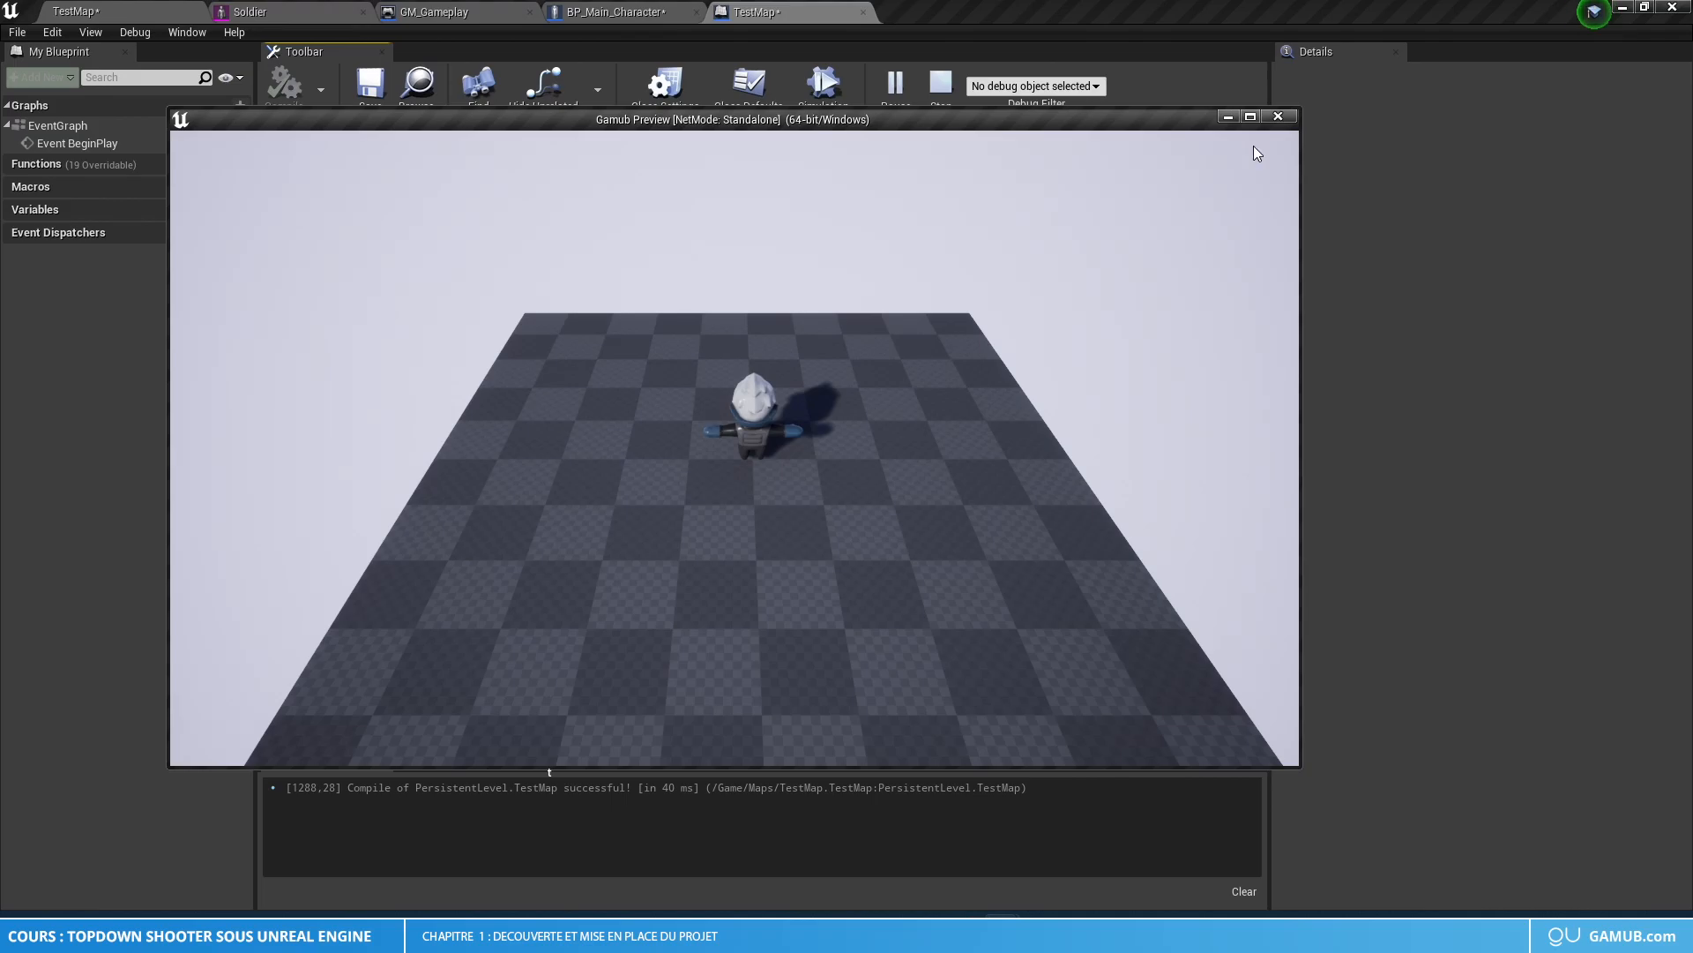
{"action": "left_click", "coordinate": [1278, 117]}
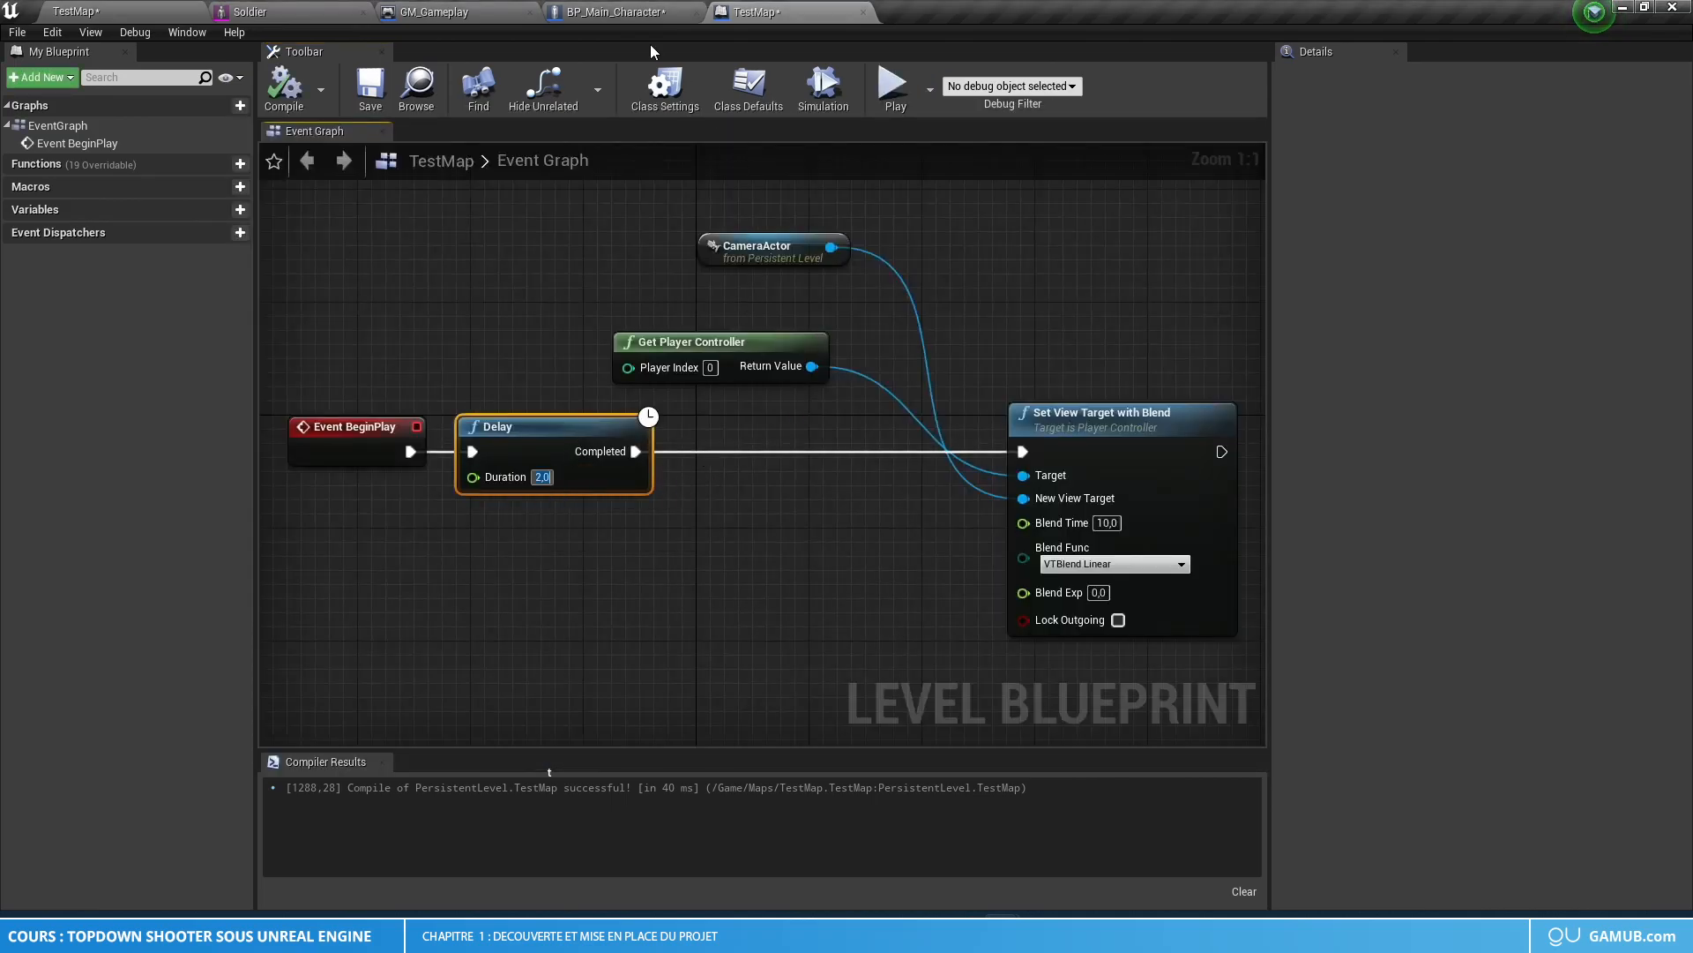
- Rotate BP_Main_Character's Camera component to about -180° on Z so it faces the character squarely, then compile and save the blueprint
{"action": "left_click", "coordinate": [616, 12]}
{"action": "right_click_drag", "start_coordinate": [676, 206], "coordinate": [529, 247]}
{"action": "right_click_drag", "start_coordinate": [764, 556], "coordinate": [785, 554]}
{"action": "left_click_drag", "start_coordinate": [692, 593], "coordinate": [693, 572]}
{"action": "right_click_drag", "start_coordinate": [801, 432], "coordinate": [918, 415]}
{"action": "left_click", "coordinate": [283, 70]}
{"action": "left_click", "coordinate": [358, 82]}
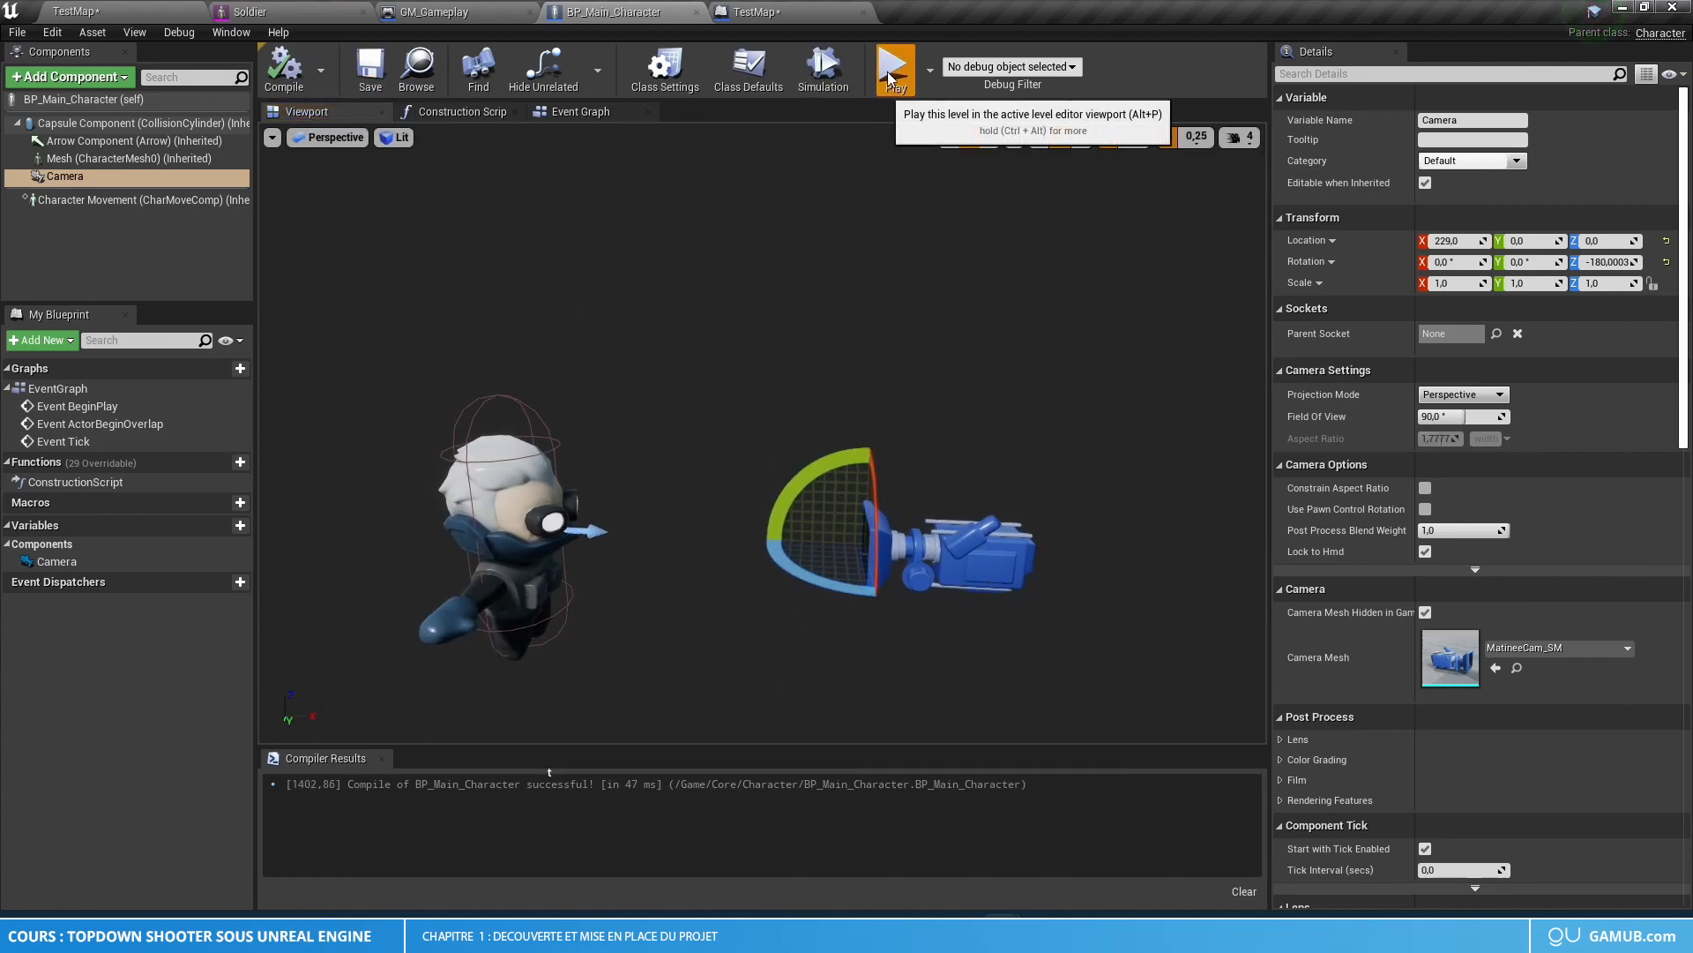
- Play-test the level to examine the blend from the character's front-facing camera to the fixed level camera
{"action": "left_click", "coordinate": [892, 69]}
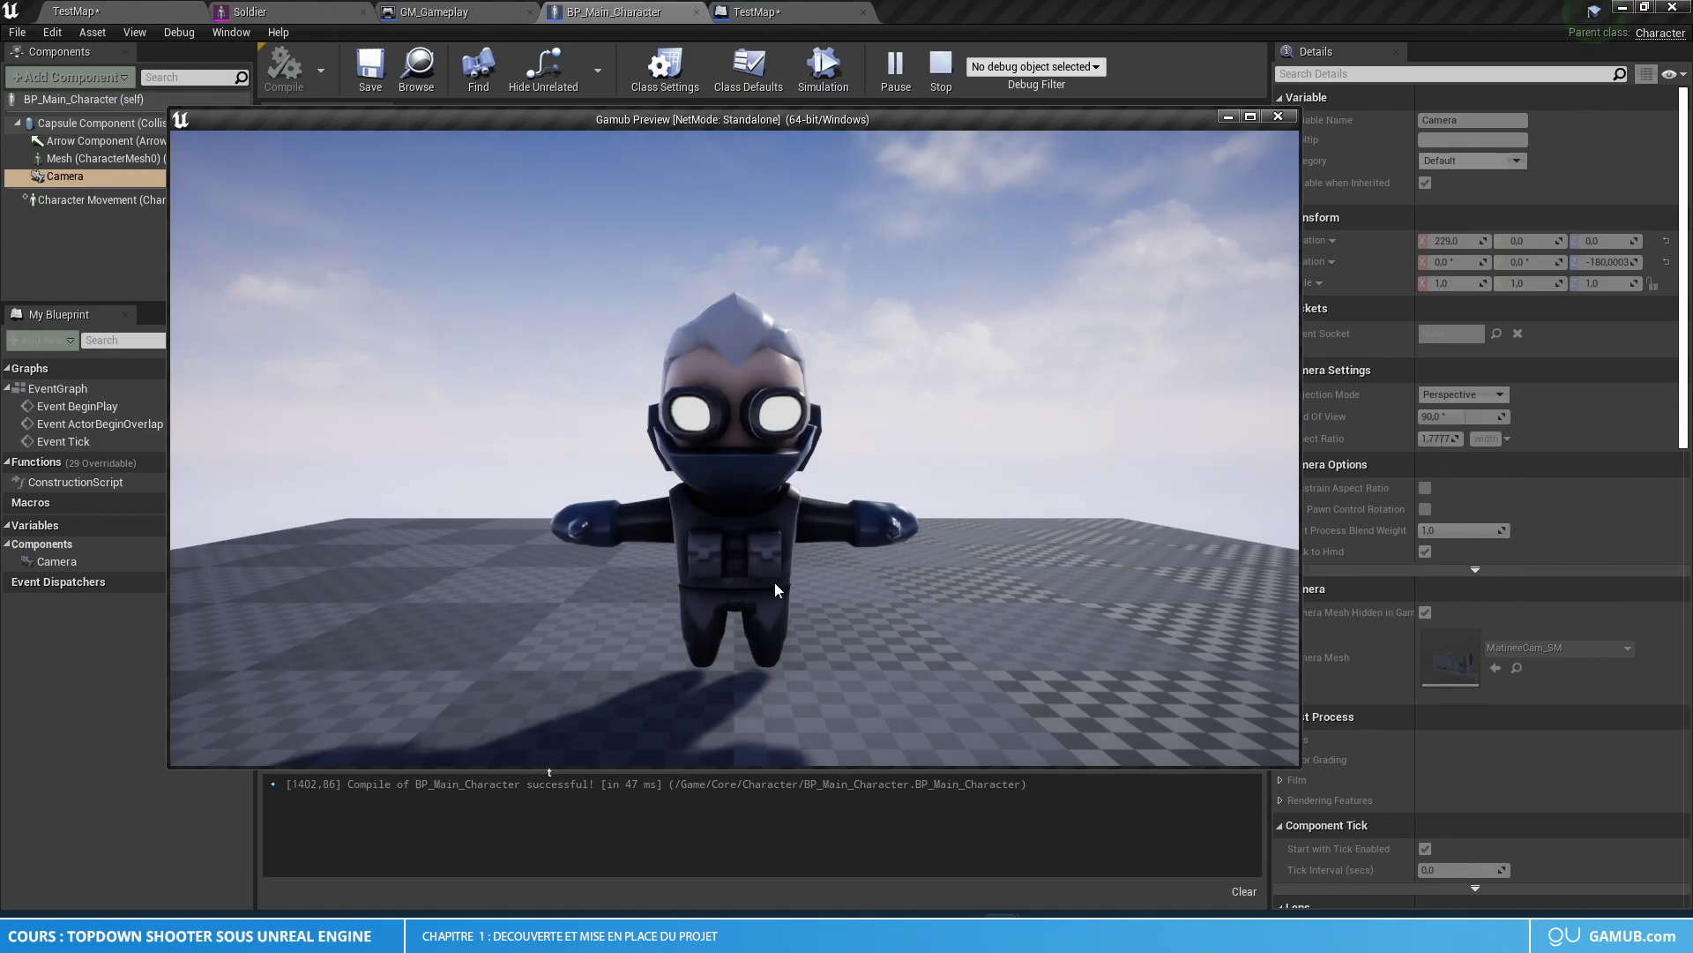
{"action": "key", "text": "w"}
{"action": "key", "text": "w"}
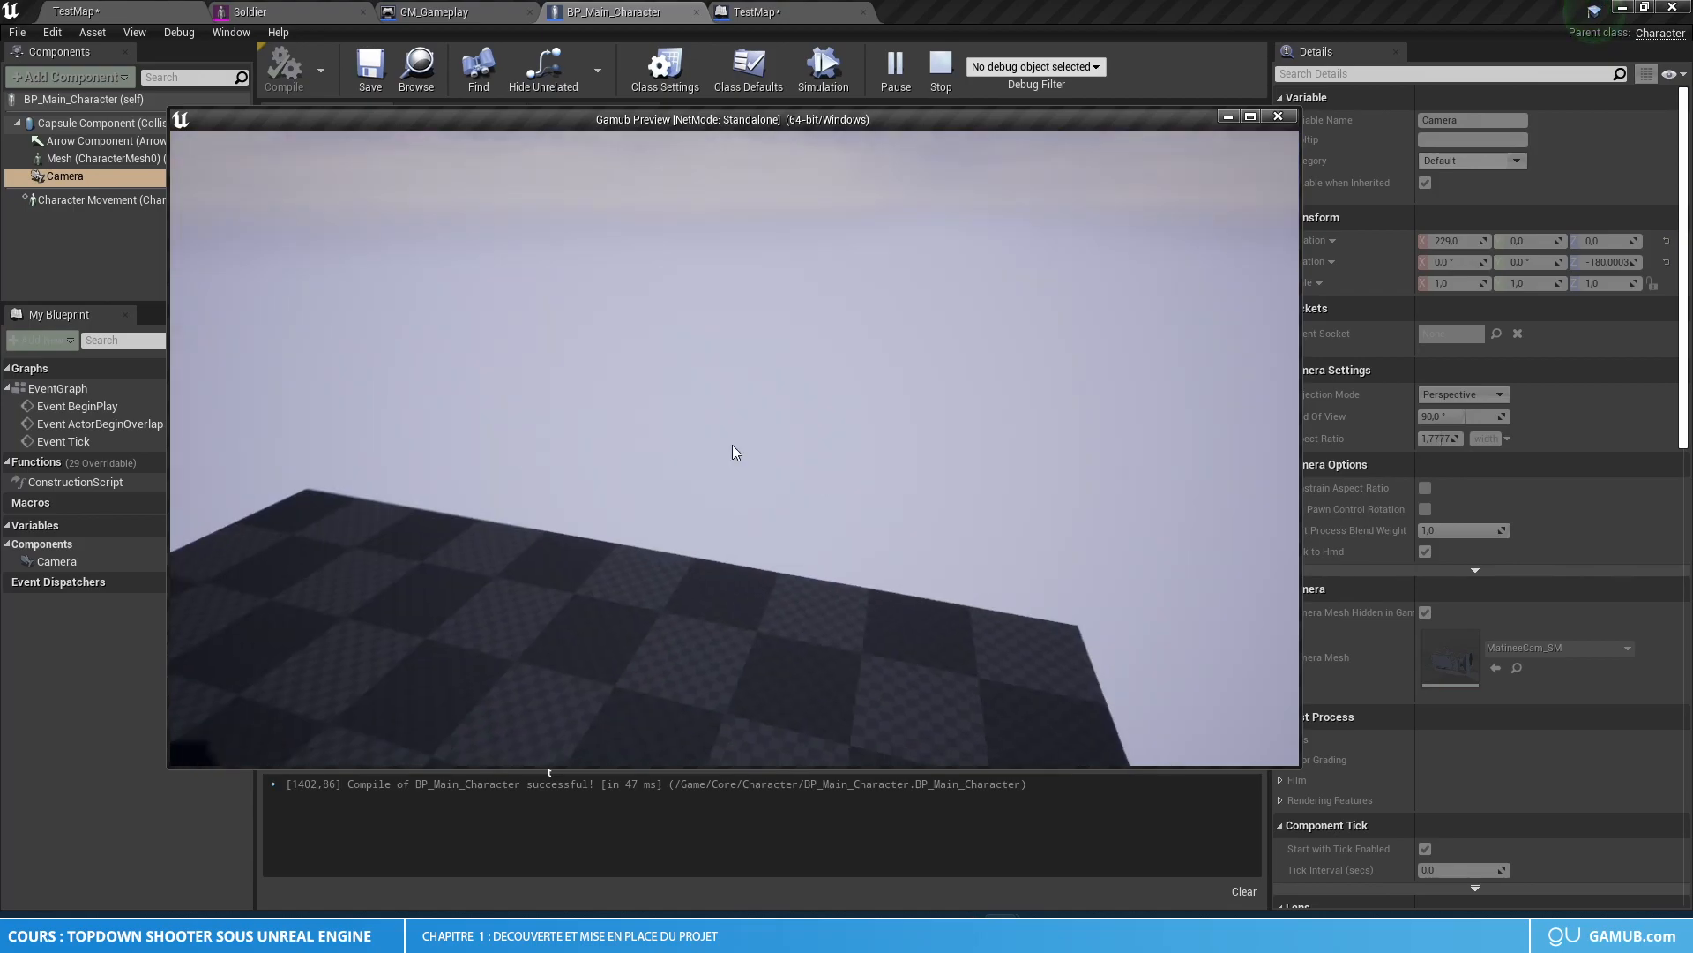
{"action": "key", "text": "s"}
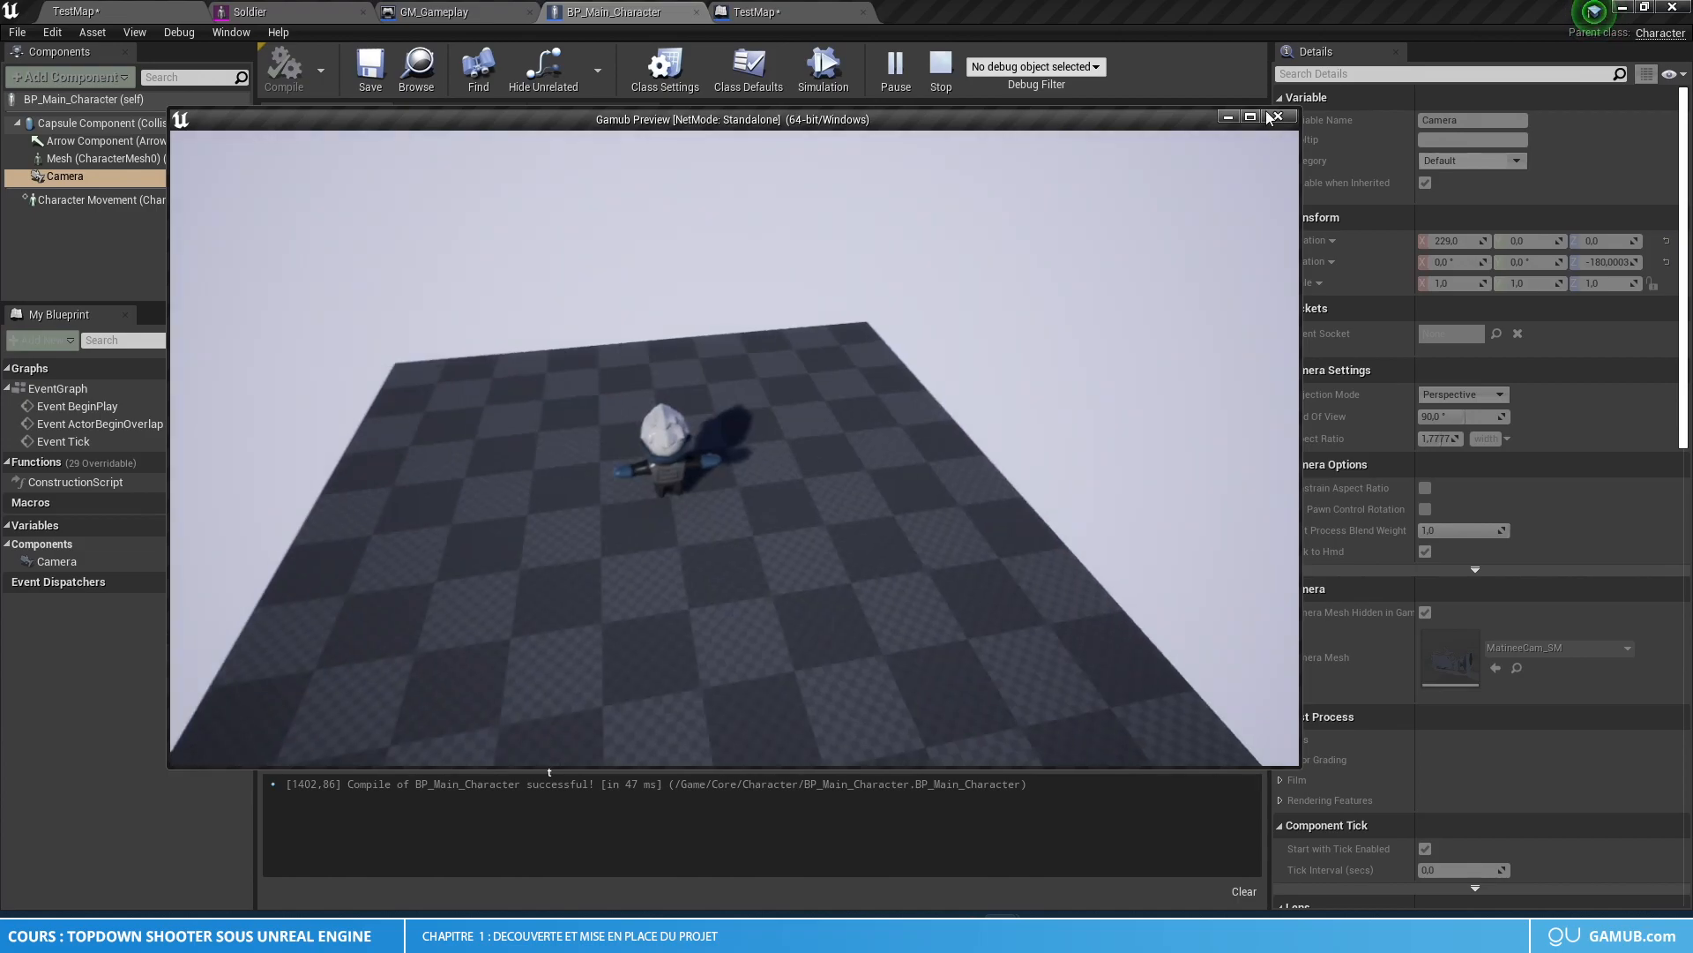
{"action": "left_click", "coordinate": [1275, 116]}
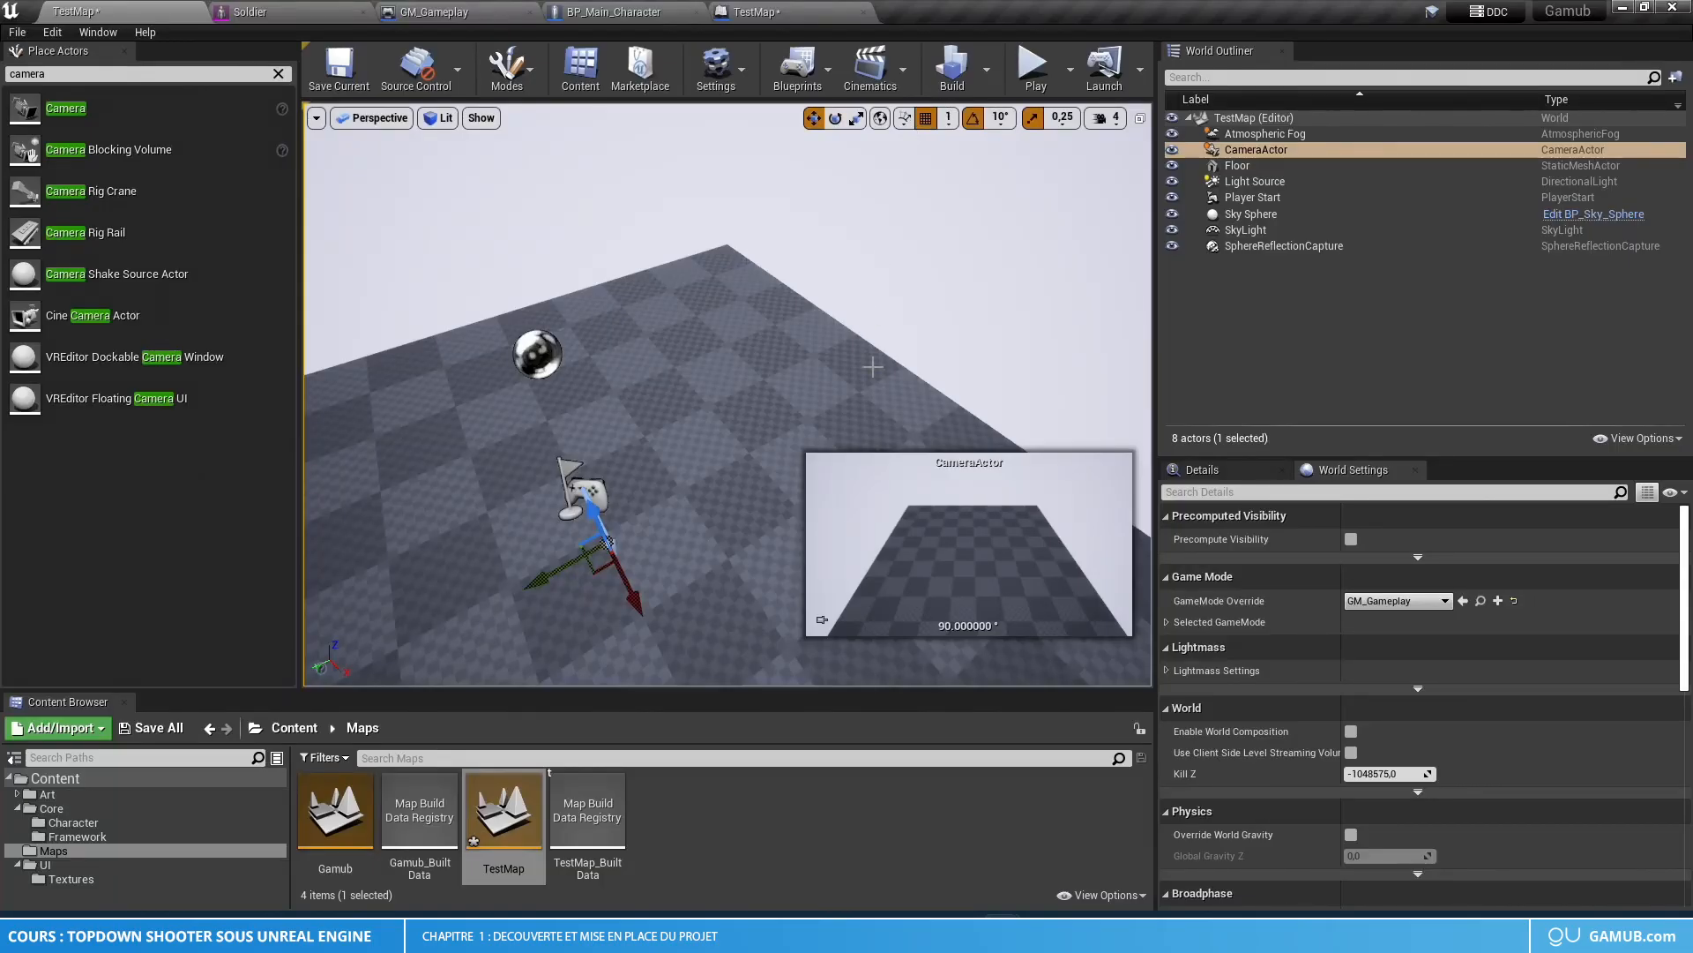
{"action": "left_click", "coordinate": [126, 822]}
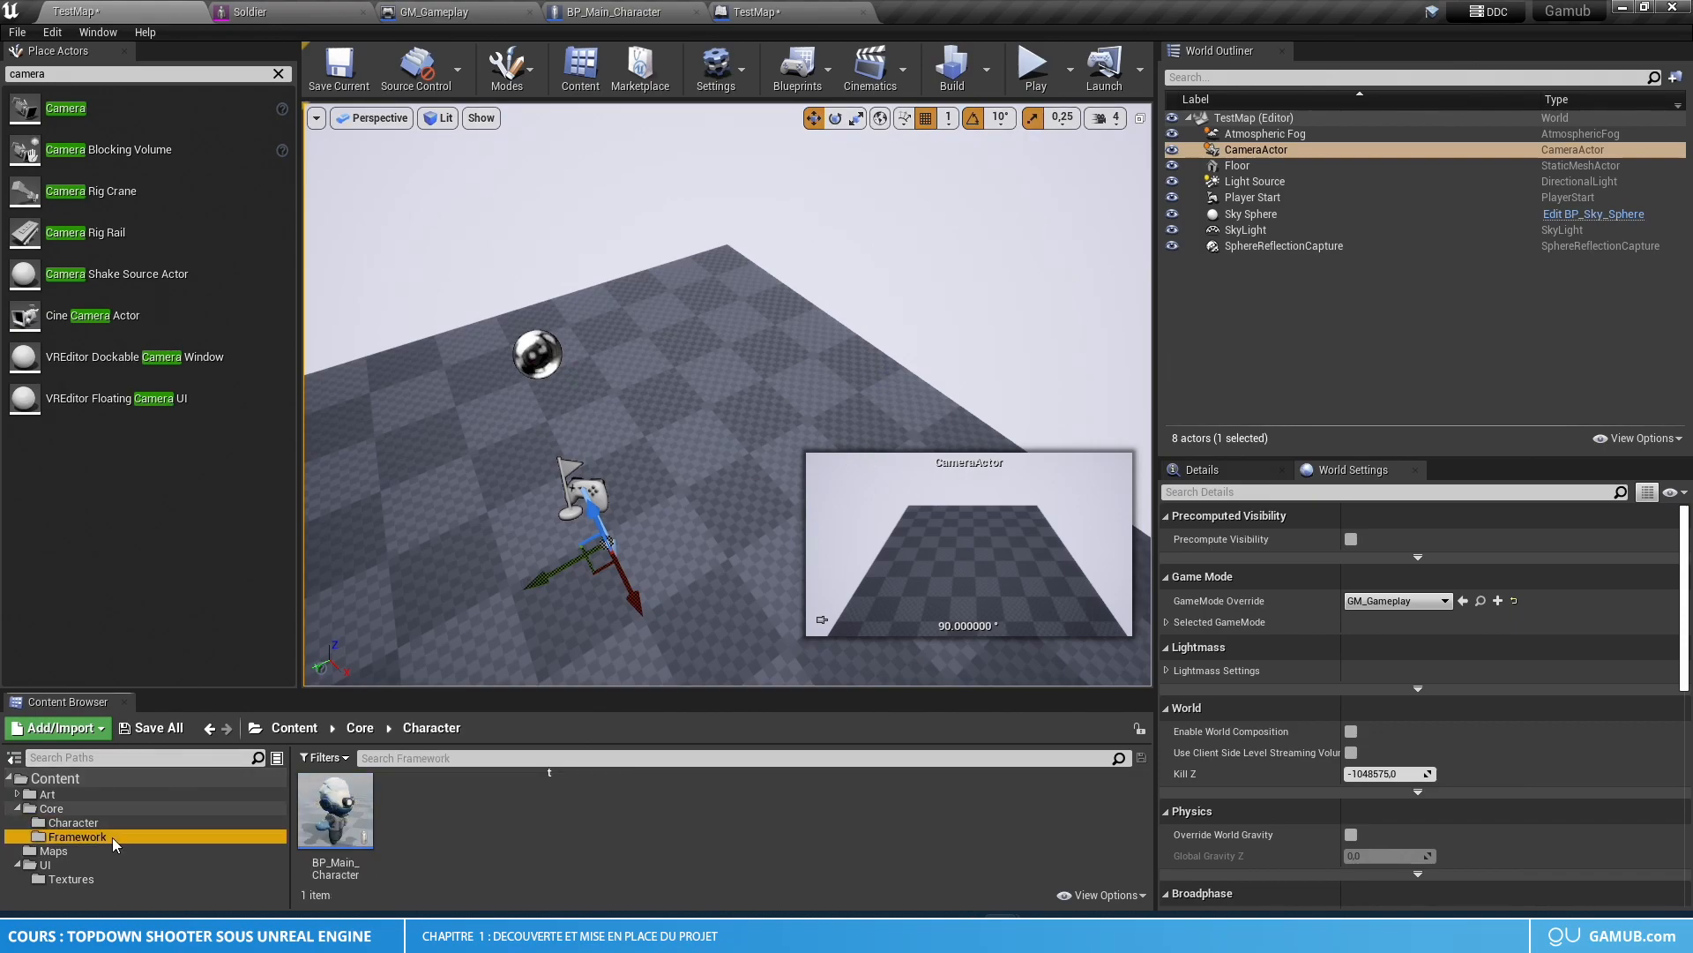
{"action": "left_click", "coordinate": [113, 838]}
{"action": "left_click", "coordinate": [109, 816]}
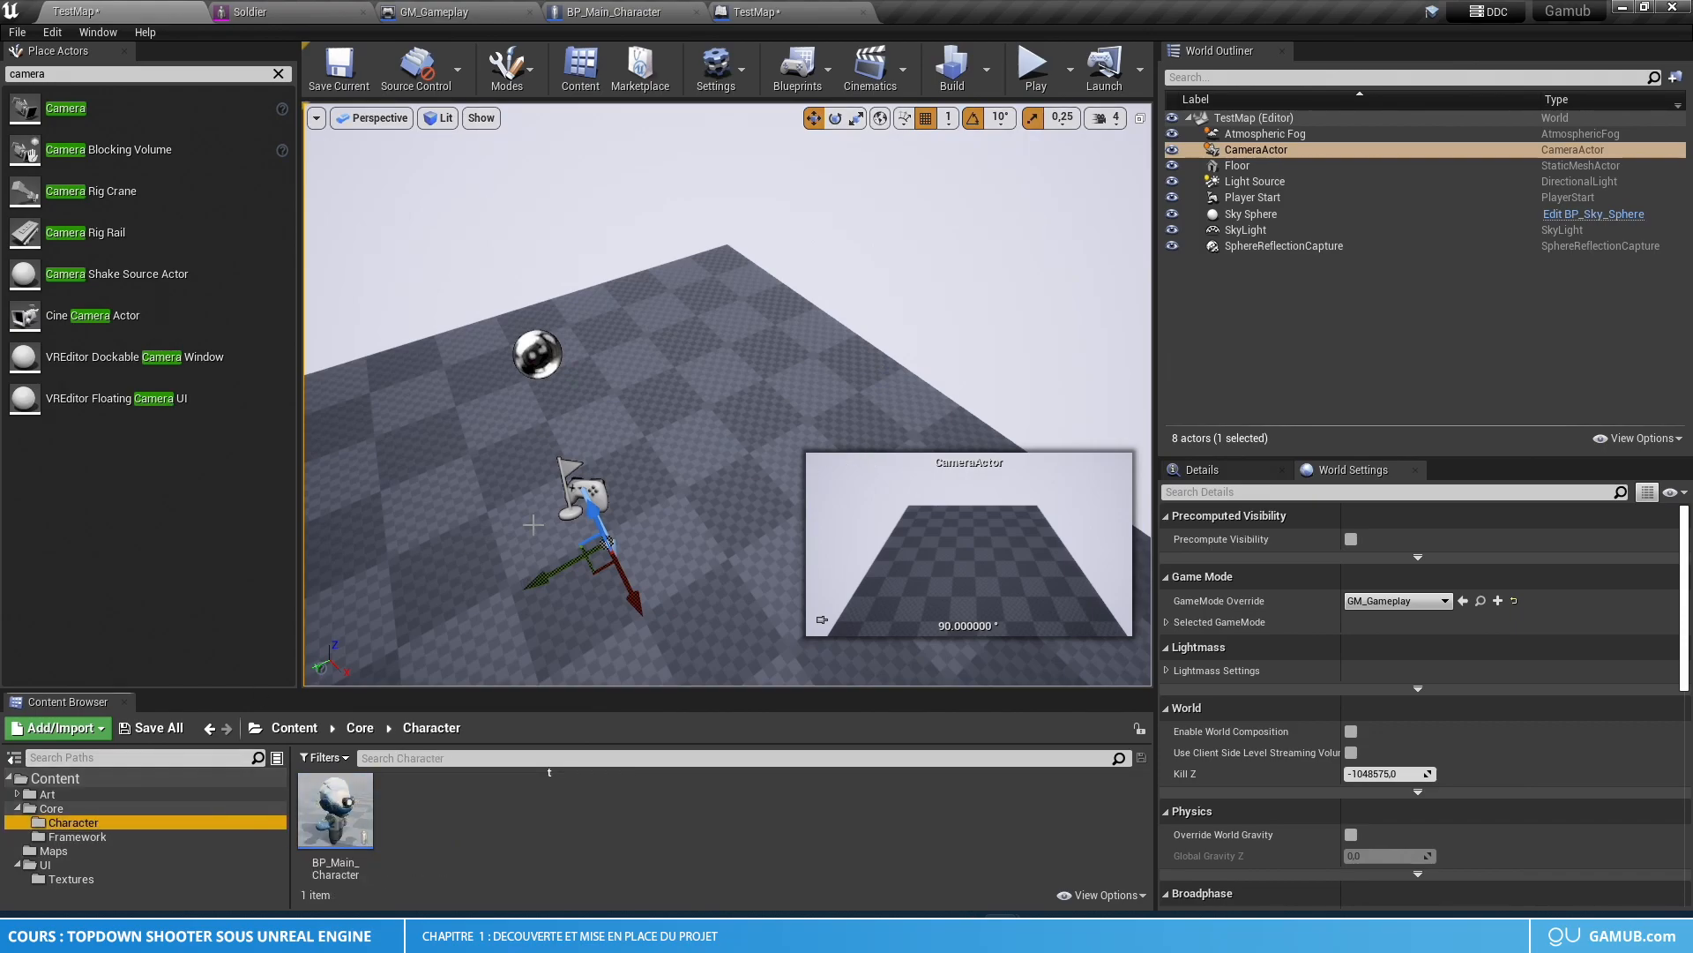
- Delete the Delay node in the TestMap Level Blueprint and wire Event BeginPlay directly to Set View Target with Blend, with Blend Time at 0
{"action": "left_click", "coordinate": [790, 7]}
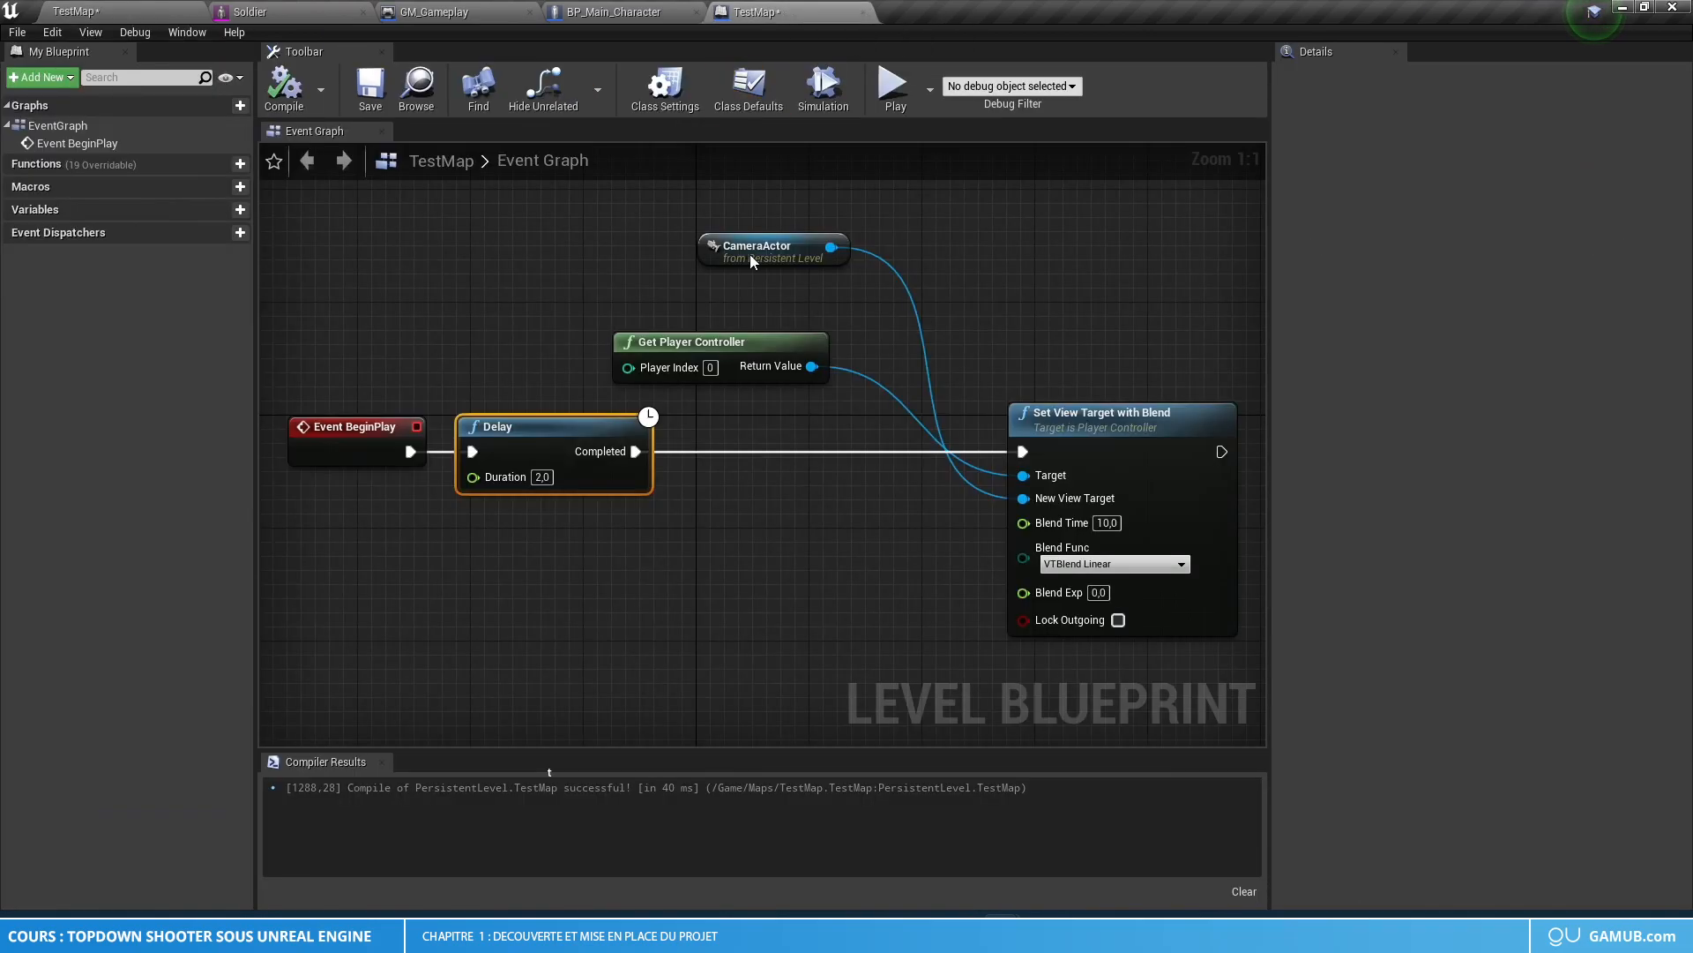
{"action": "left_click_drag", "start_coordinate": [677, 519], "coordinate": [528, 472]}
{"action": "key", "text": "Delete"}
{"action": "left_click_drag", "start_coordinate": [411, 451], "coordinate": [1023, 451]}
- Move Event BeginPlay below the Get Player Controller node, then compile and save the Level Blueprint
{"action": "left_click_drag", "start_coordinate": [344, 432], "coordinate": [737, 432]}
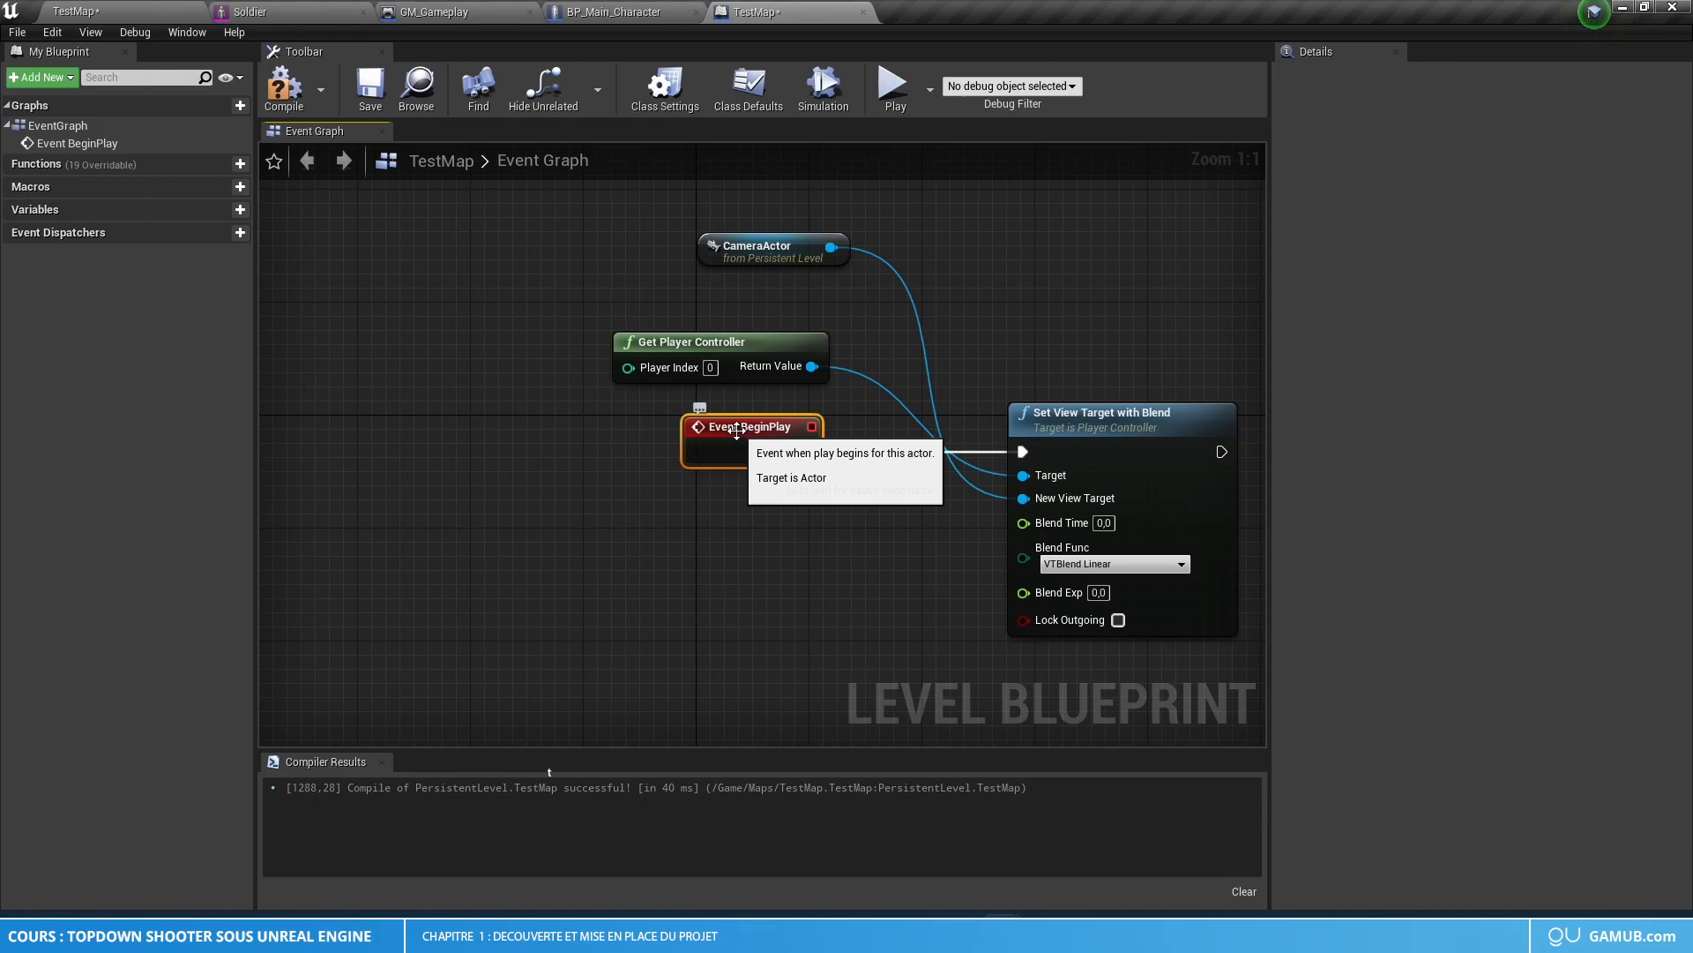
{"action": "left_click", "coordinate": [284, 86]}
{"action": "left_click", "coordinate": [371, 88]}
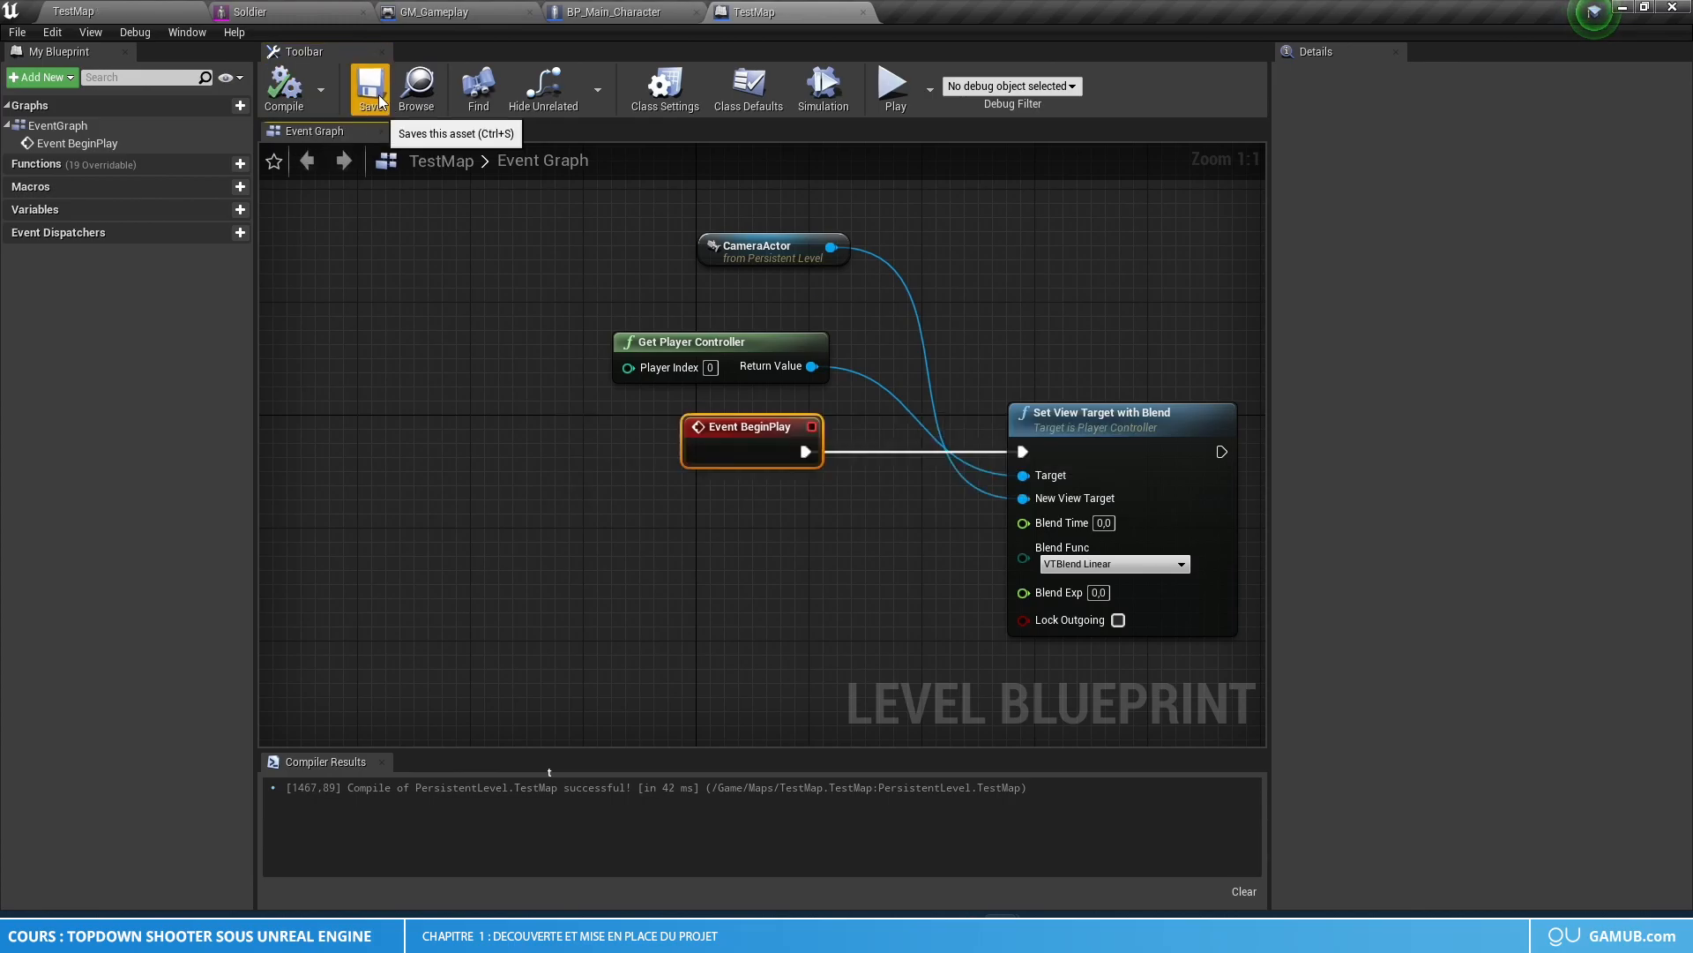